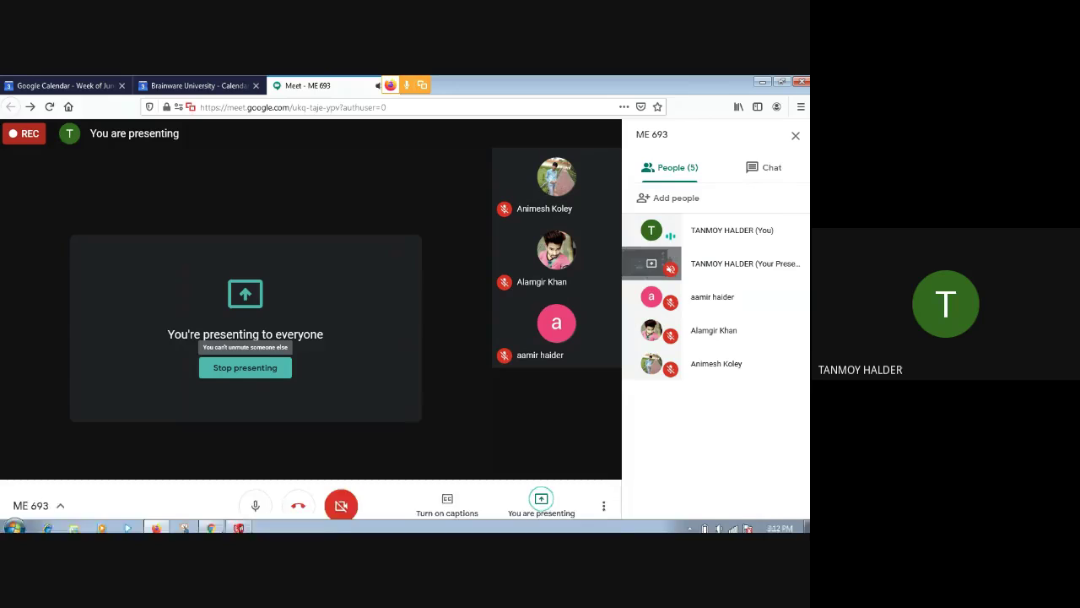
- Bring the SolidWorks 2013 start screen forward and dismiss the screen-sharing popup
left_click(240, 525)
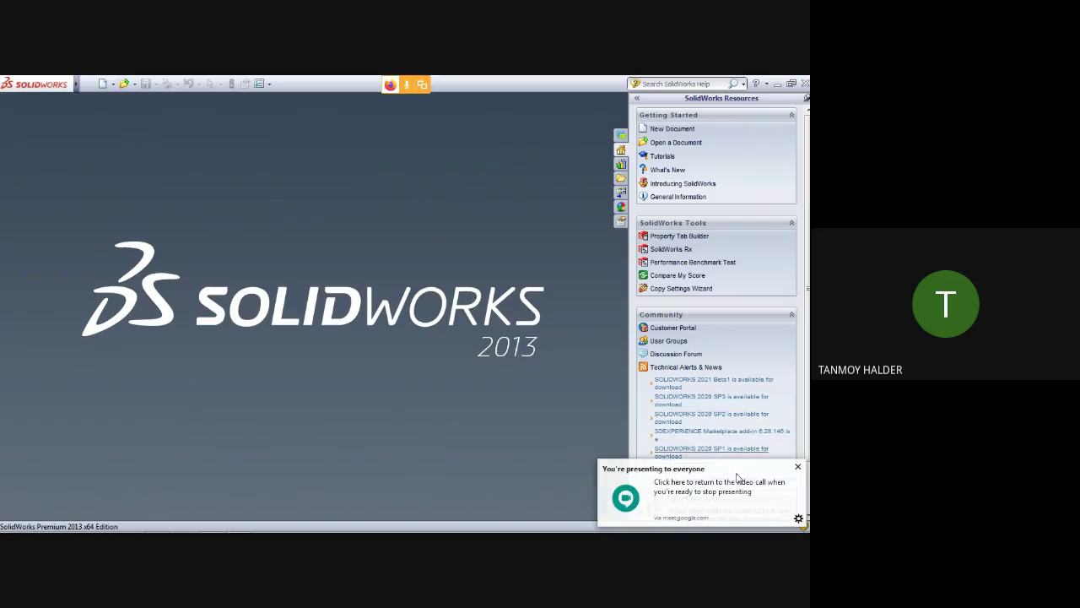
left_click(796, 468)
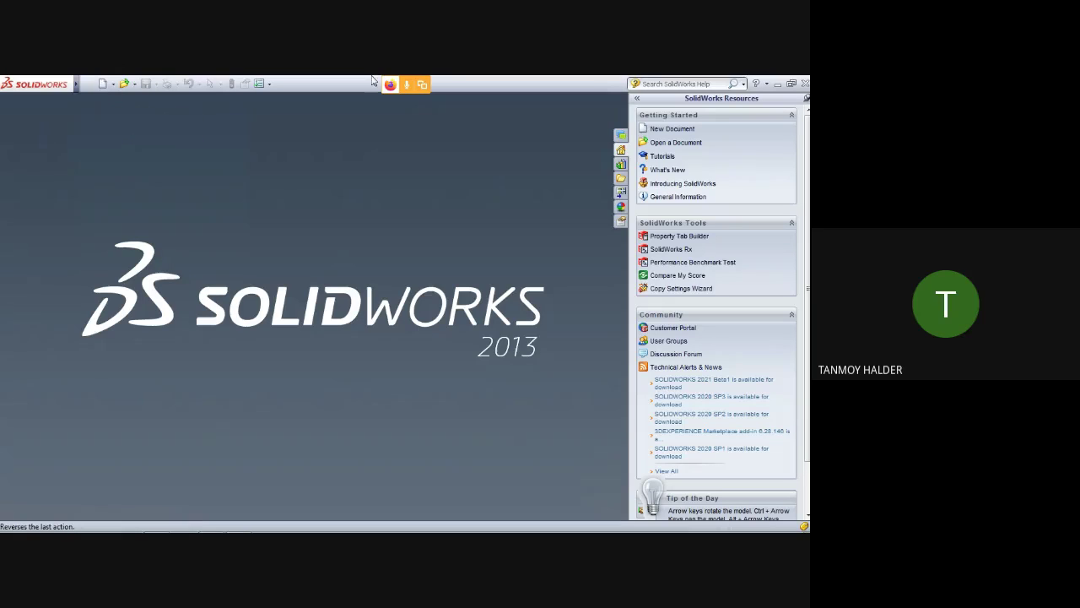
- Create a new Part document and wait for Part1 to load
left_click(103, 85)
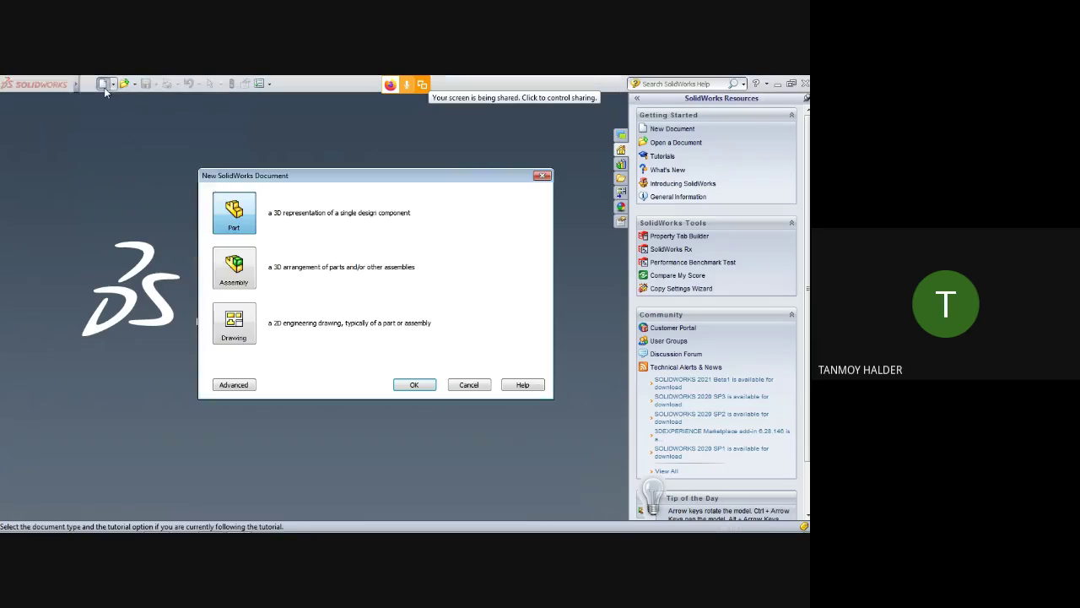
left_click(403, 387)
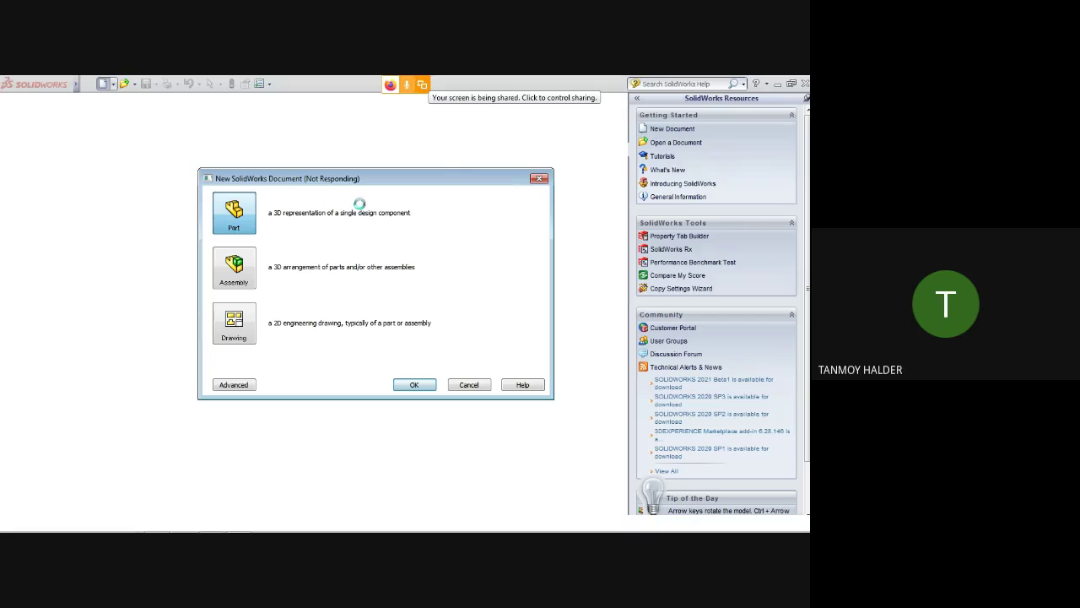
left_click(156, 524)
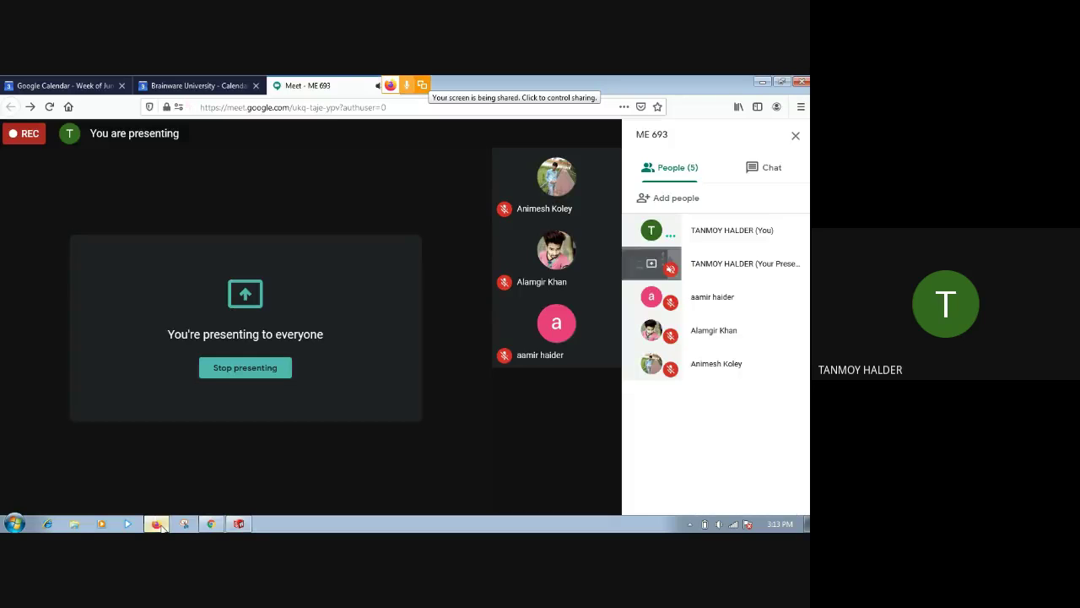
left_click(236, 524)
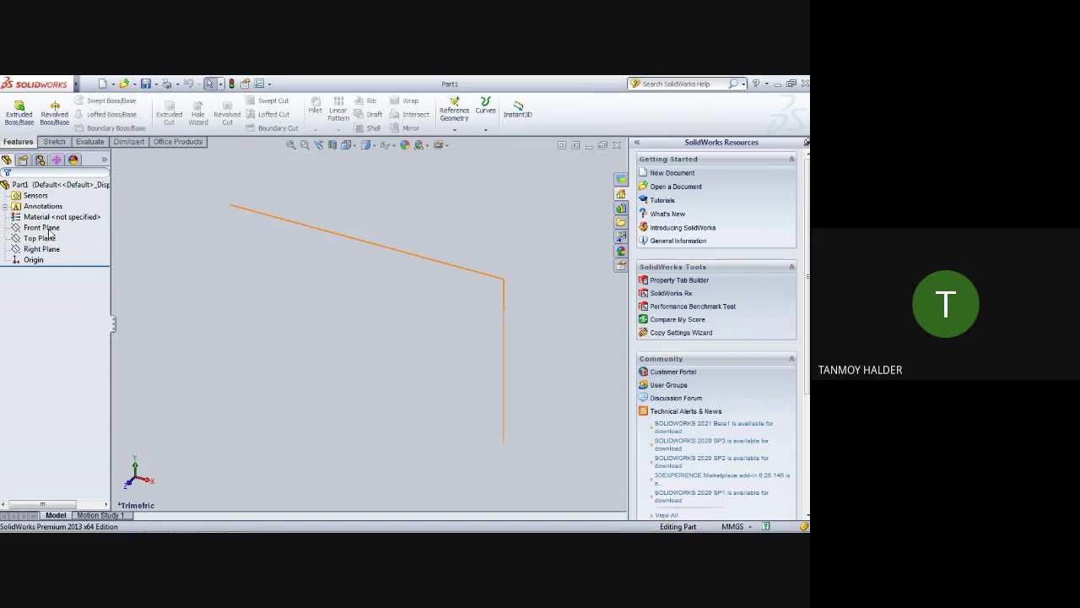
- Select the Front Plane and view it Normal To for sketching
left_click(42, 227)
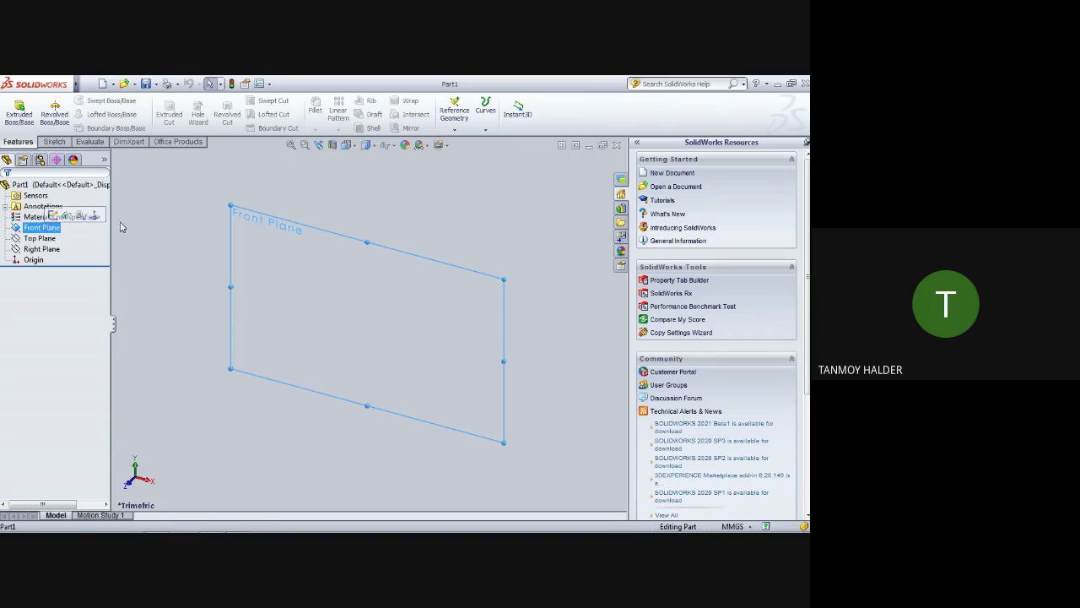
left_click(100, 219)
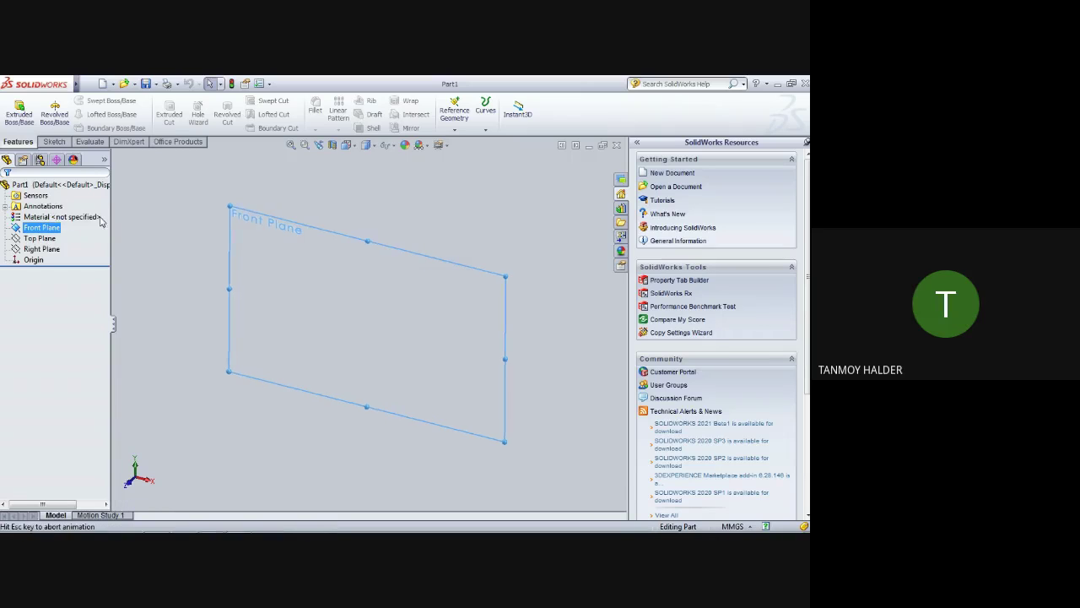
left_click(54, 142)
- Draw the closed T-shaped line outline, starting and ending at the origin
left_click(70, 100)
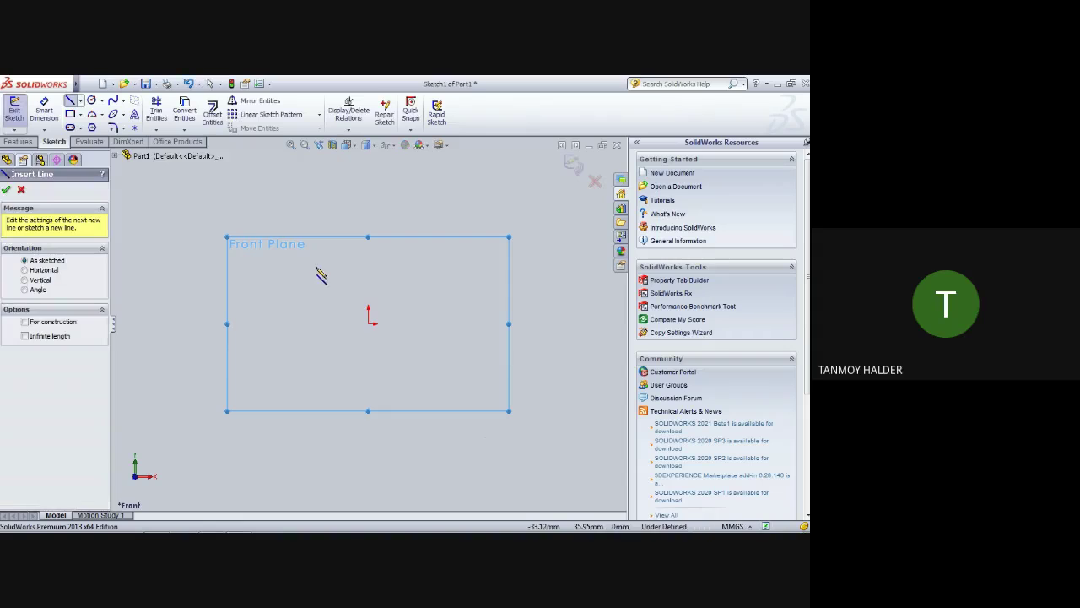
left_click(369, 323)
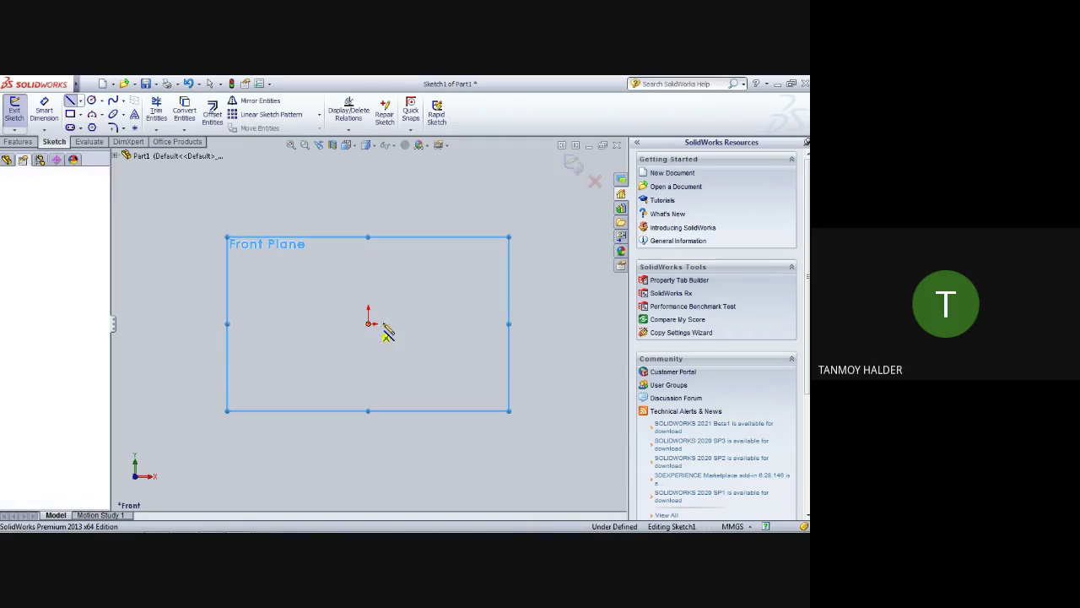
left_click(491, 330)
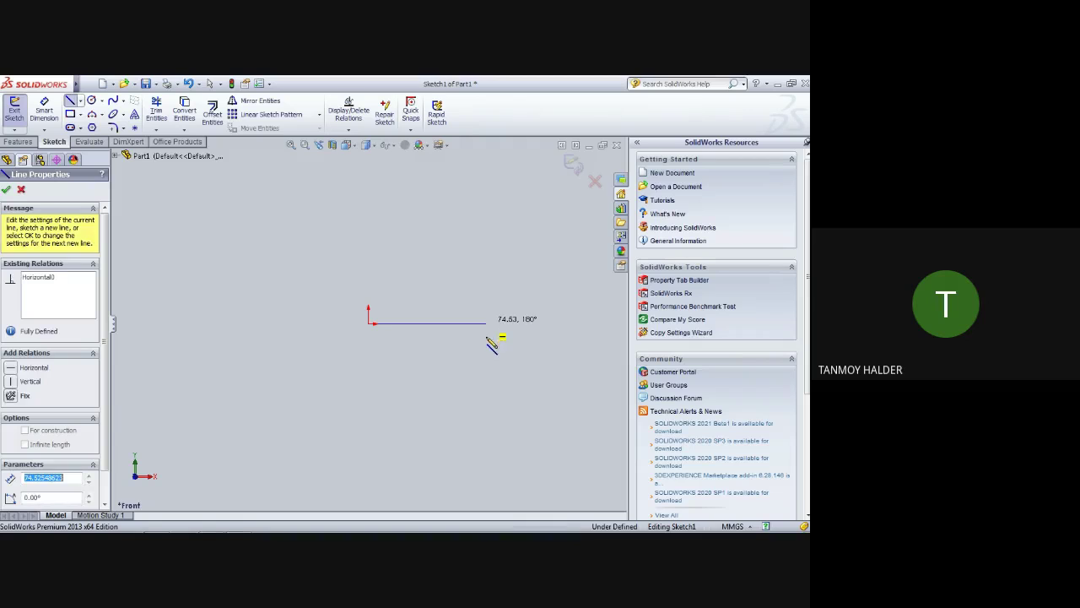
scroll(477, 342, "up", 2)
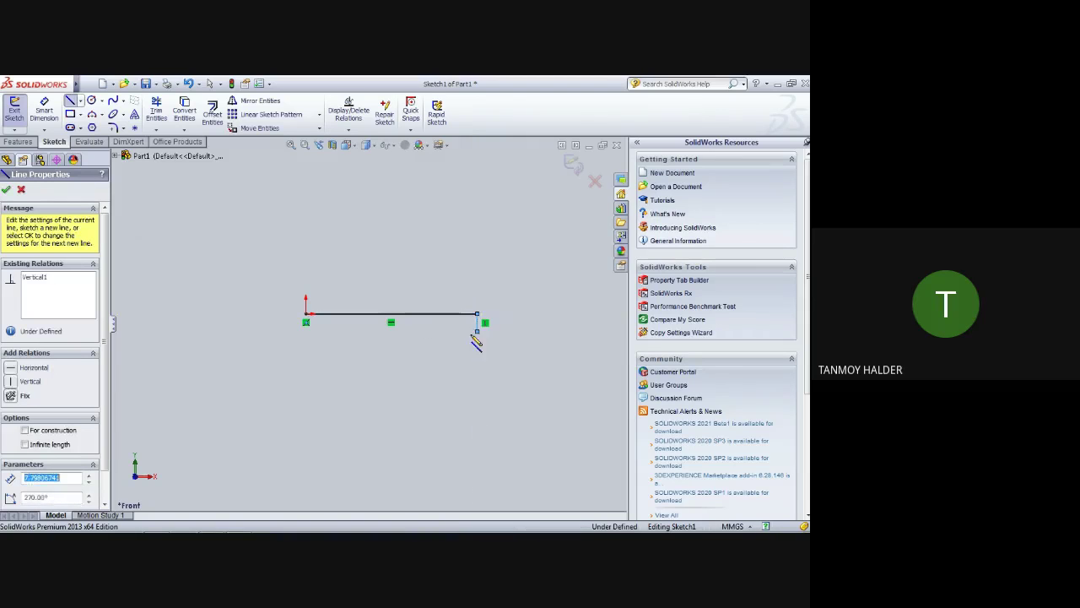
left_click(477, 331)
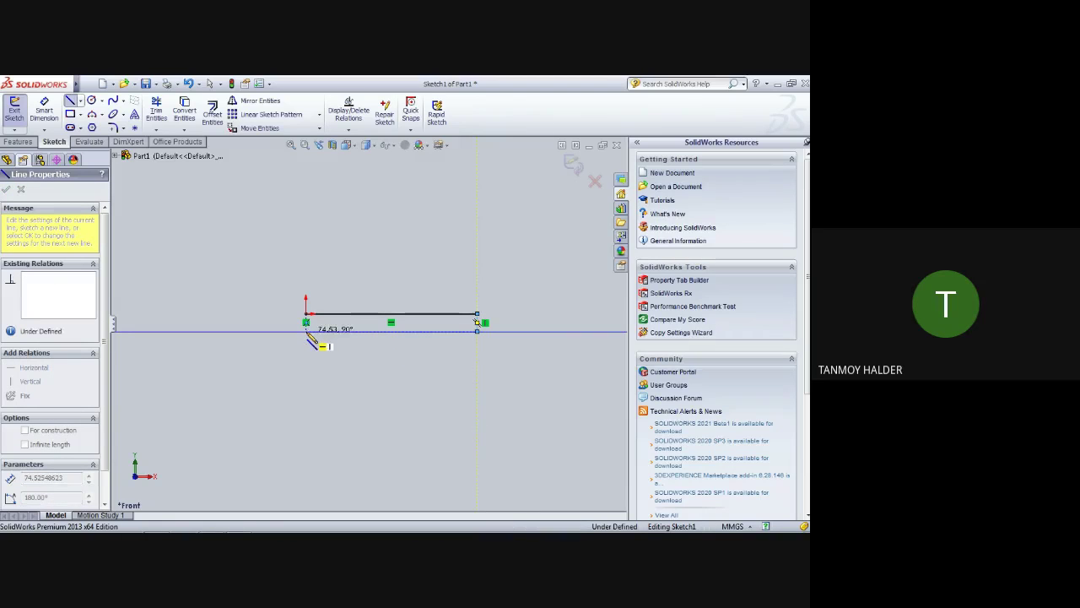
left_click(306, 331)
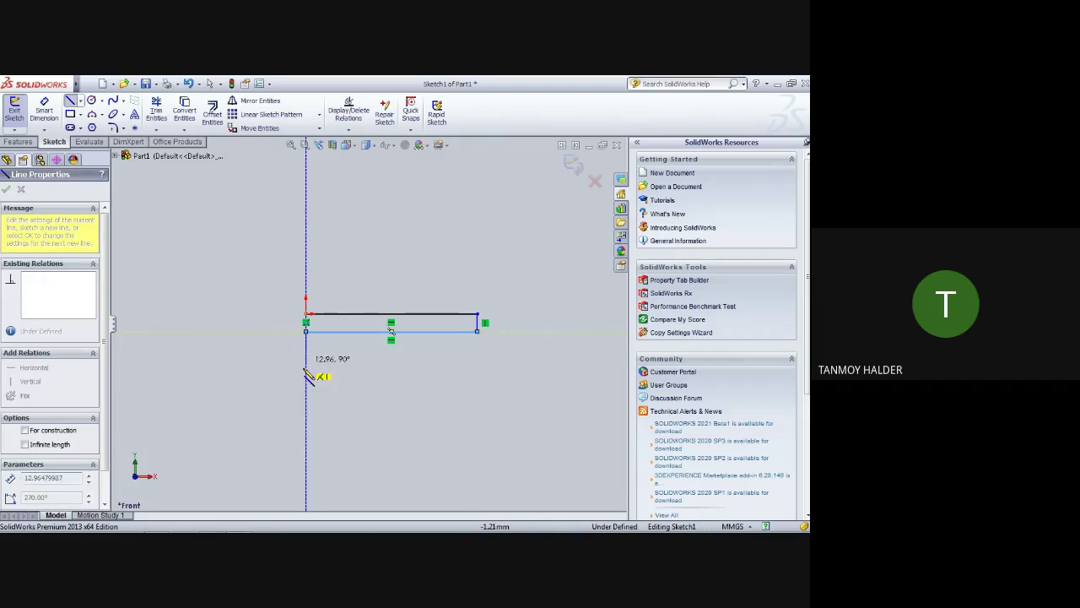
left_click(305, 456)
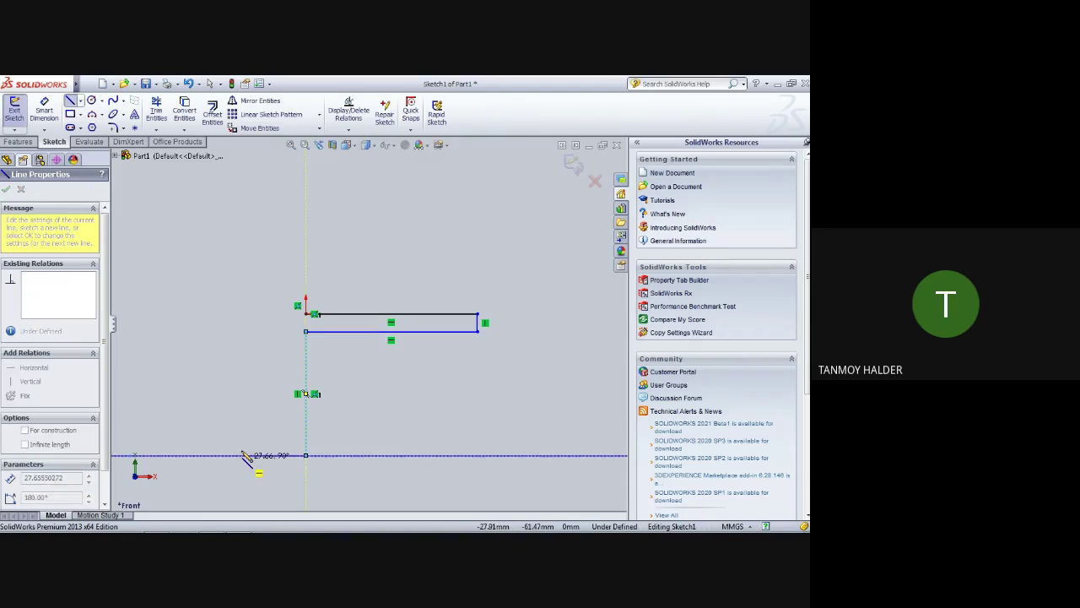
left_click(238, 455)
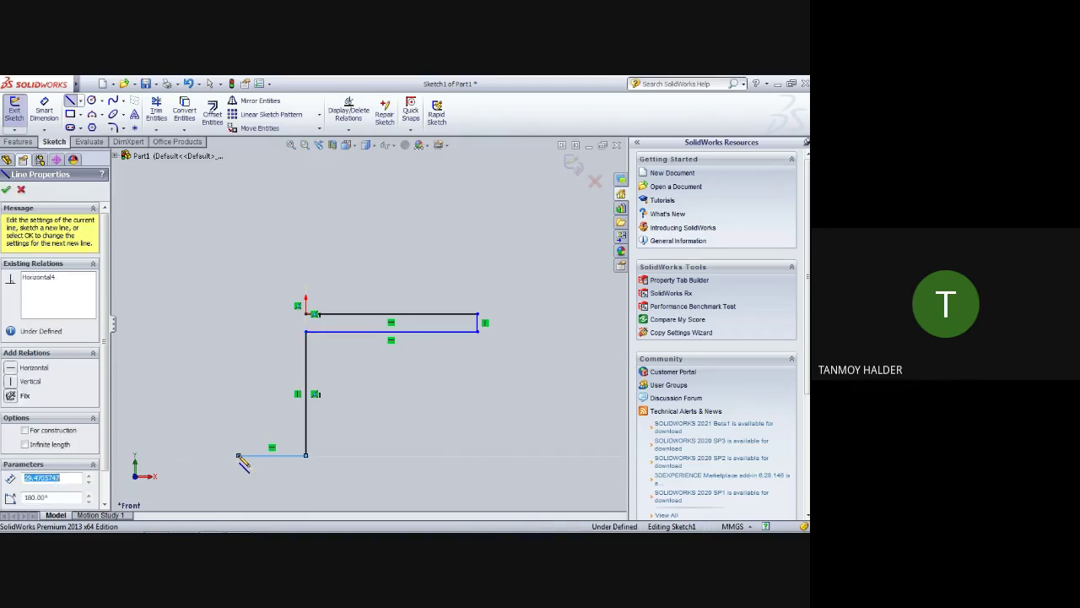
left_click(238, 161)
left_click(306, 160)
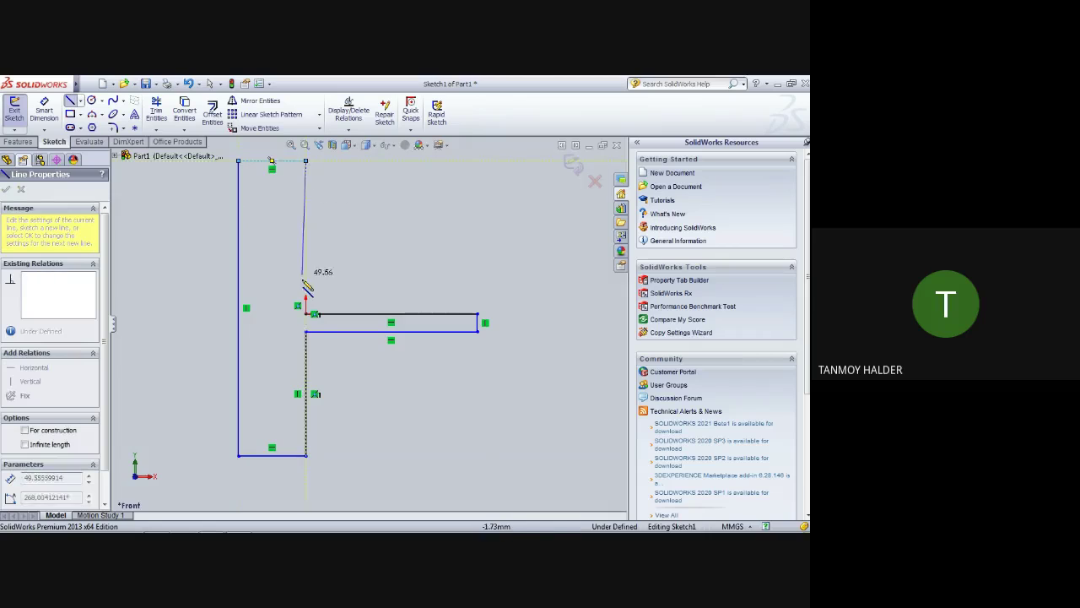
left_click(307, 313)
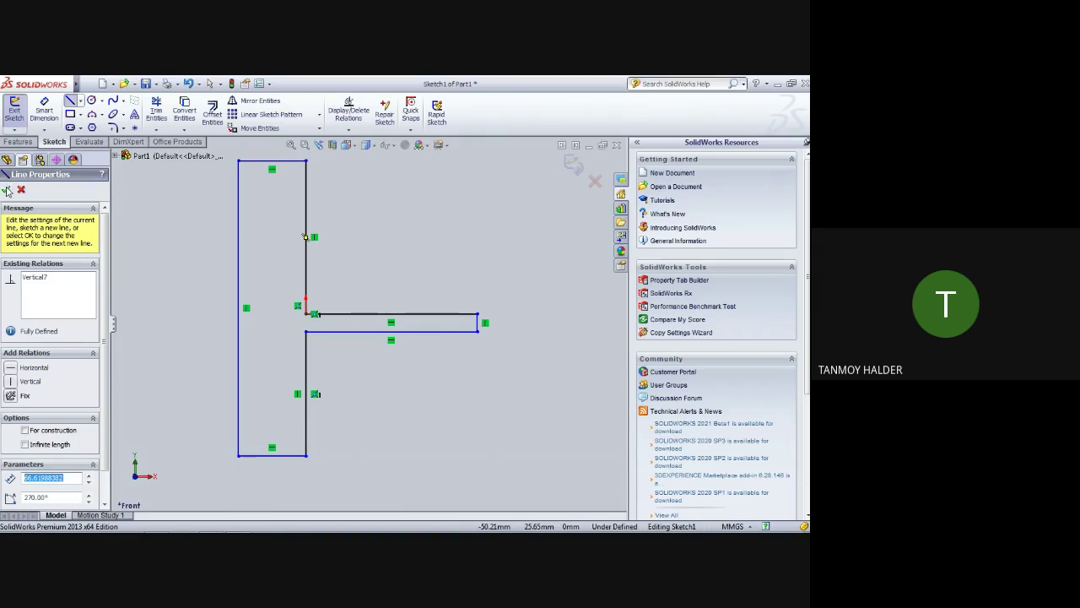
left_click(7, 191)
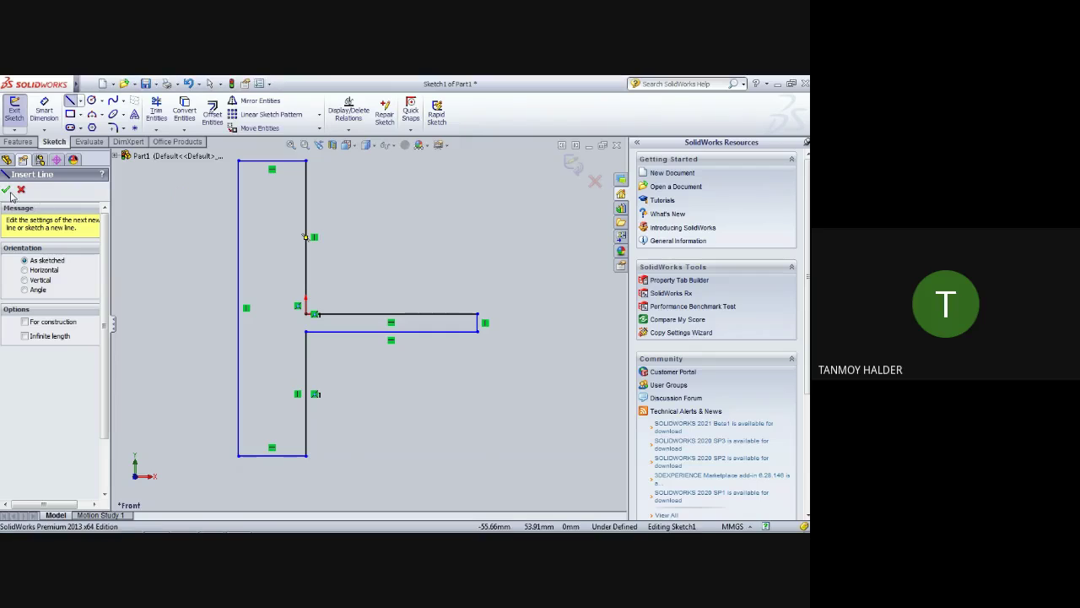
left_click(8, 190)
- Dimension the left vertical edge to 125 mm, correcting the initial 120
left_click(44, 110)
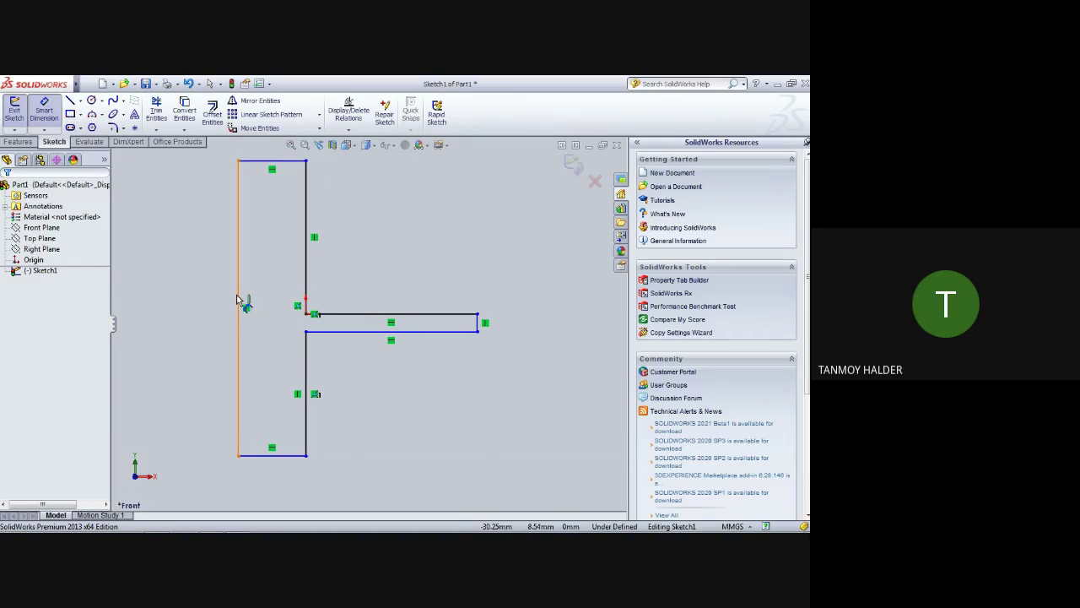
left_click(238, 301)
left_click(194, 319)
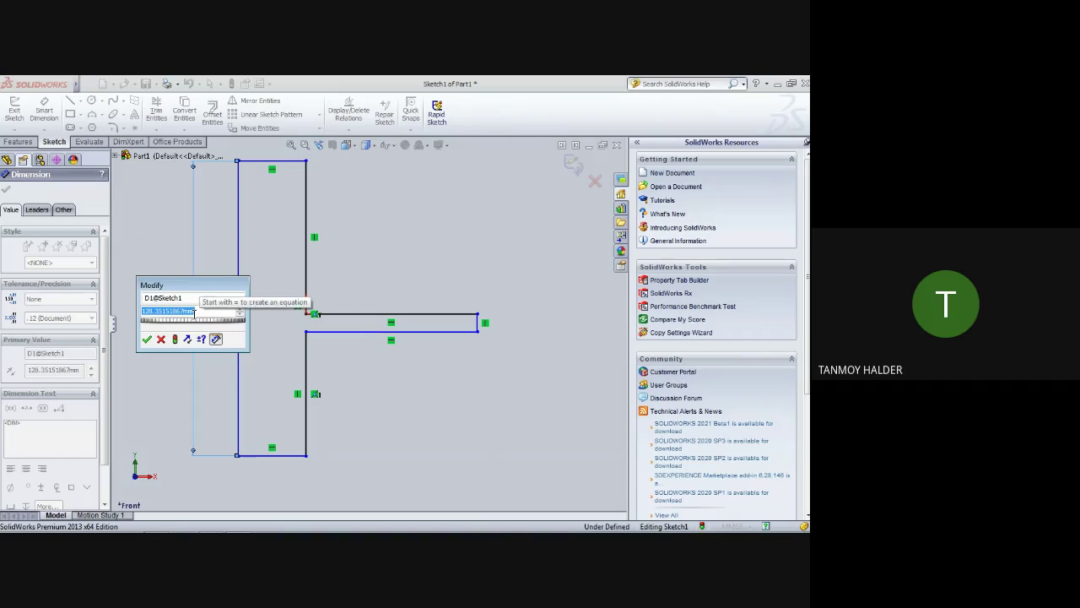
type("120")
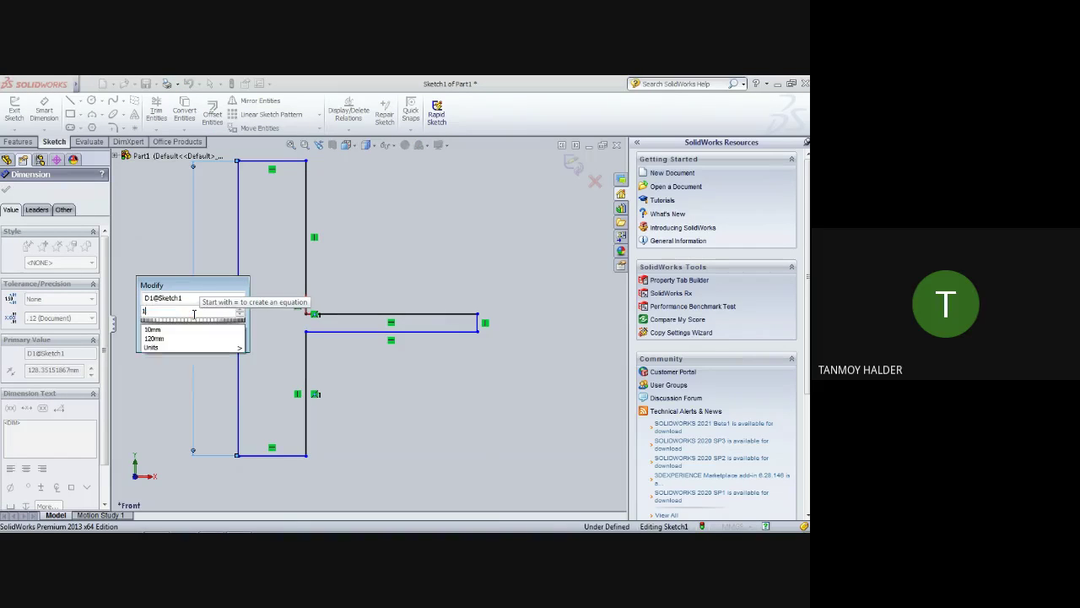
key("Return")
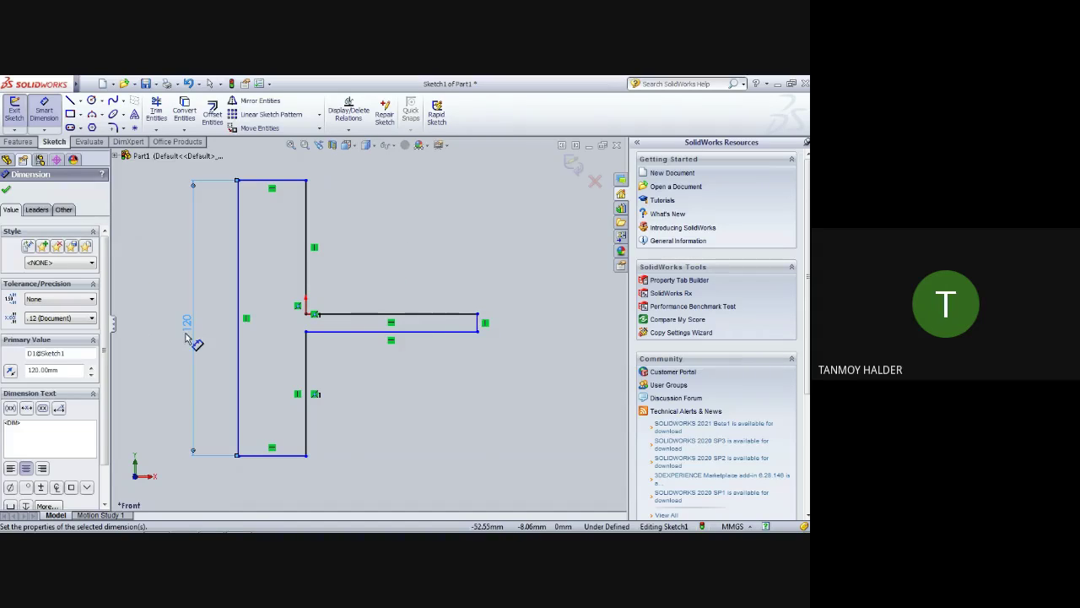
double_click(188, 321)
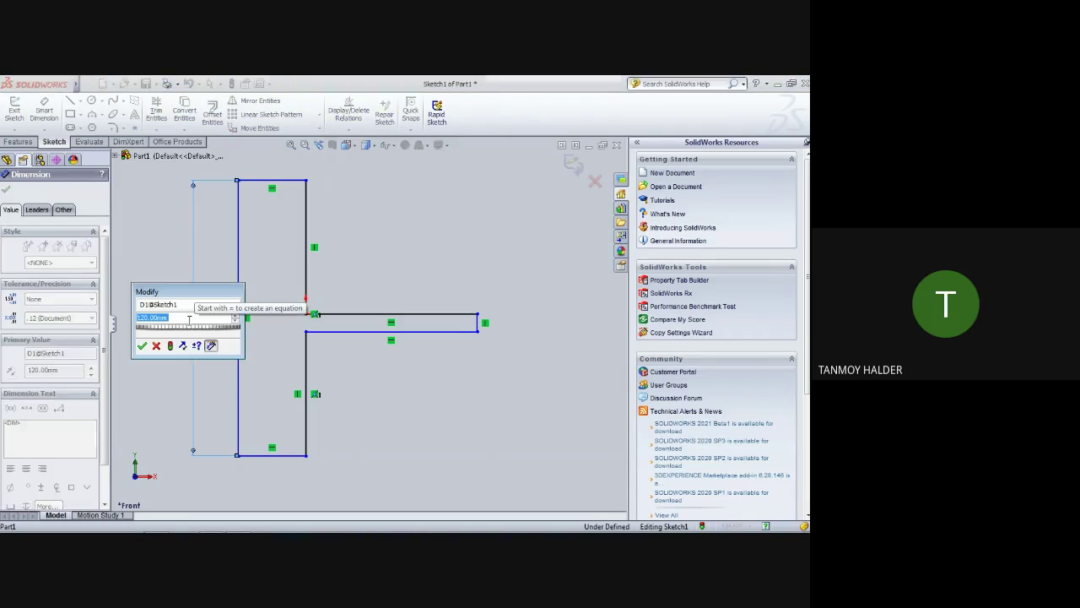
type("3")
key("BackSpace")
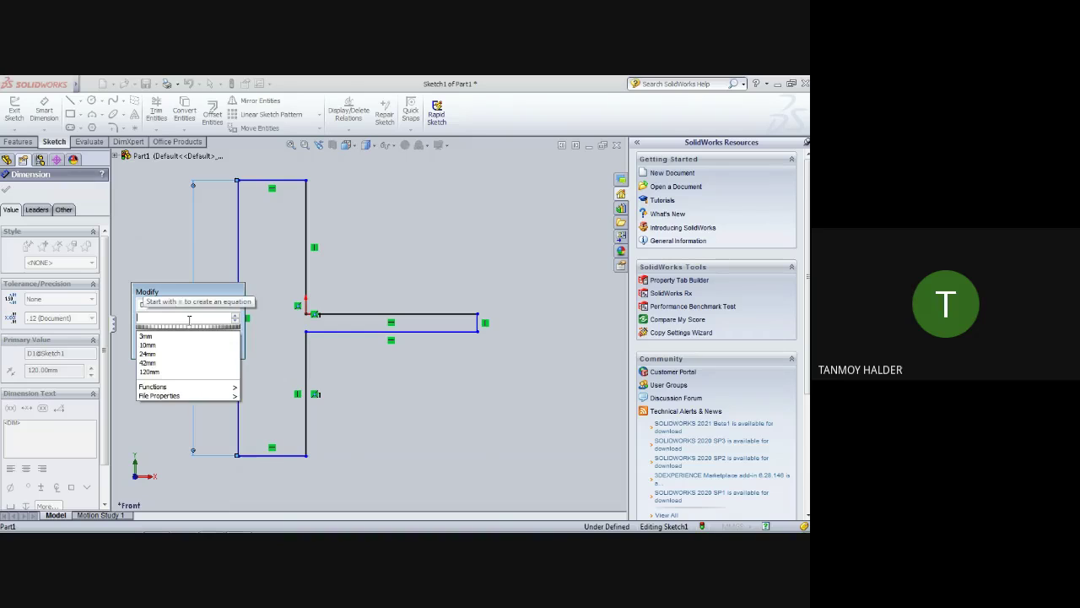
type("125")
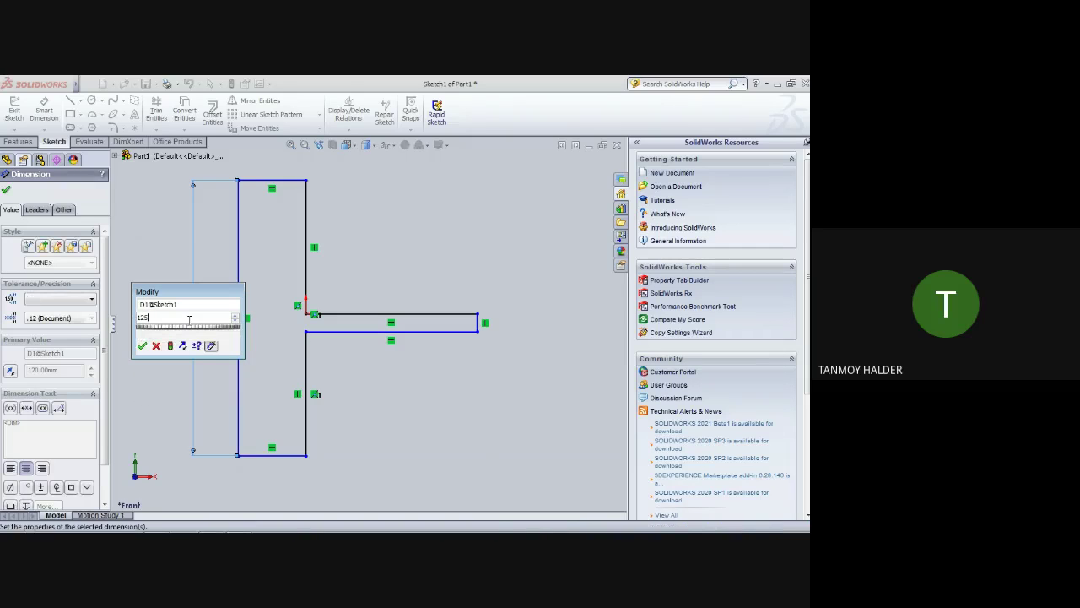
key("Return")
- Add the 5 mm stem-end thickness and 25 mm bottom width dimensions
left_click(477, 322)
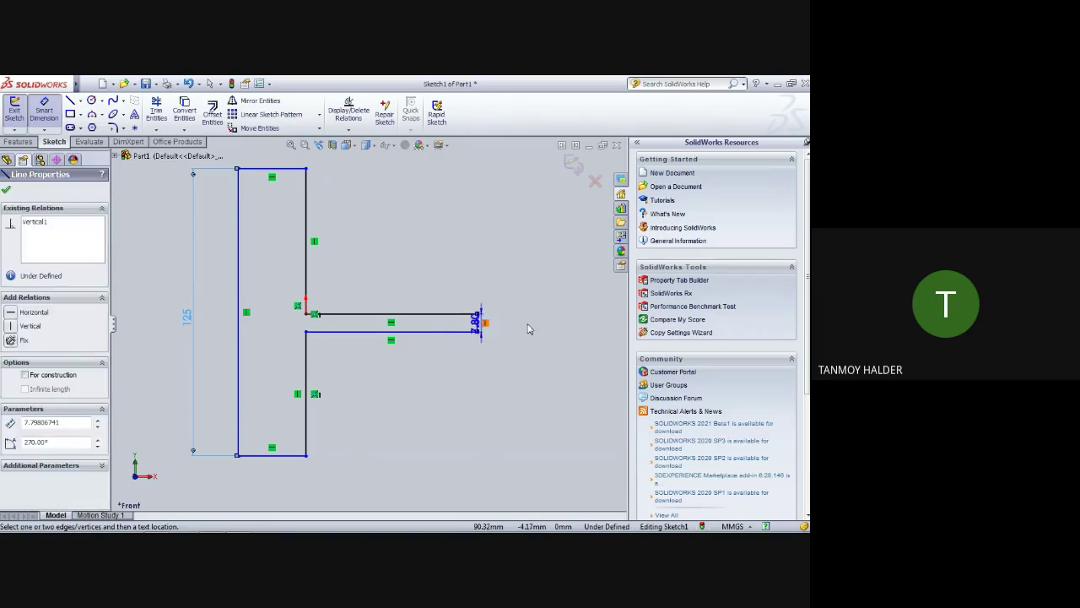
left_click(532, 329)
type("5")
key("Return")
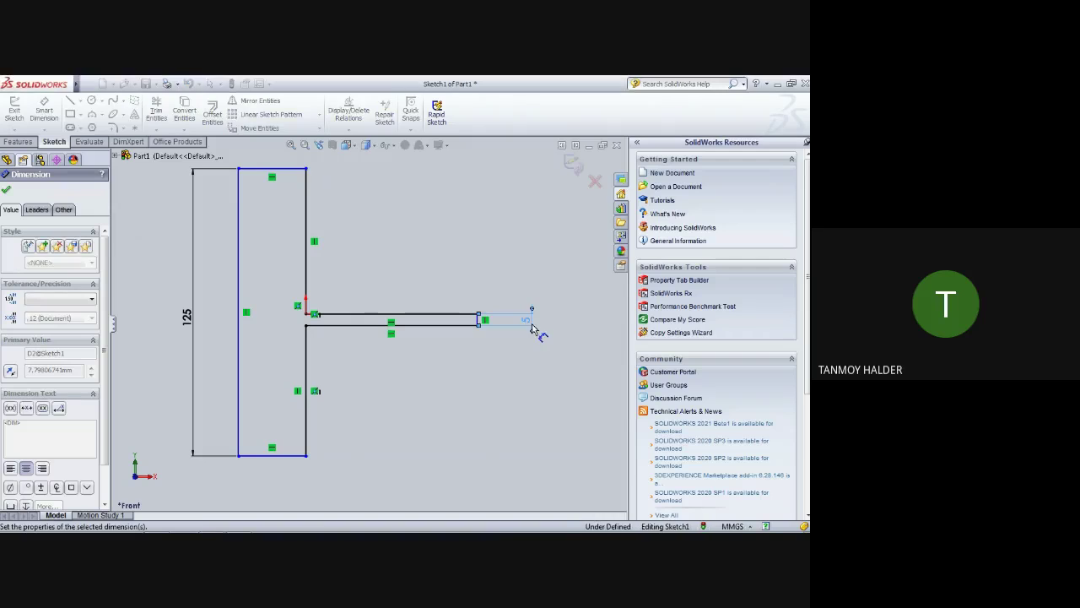
left_click(285, 464)
left_click(287, 491)
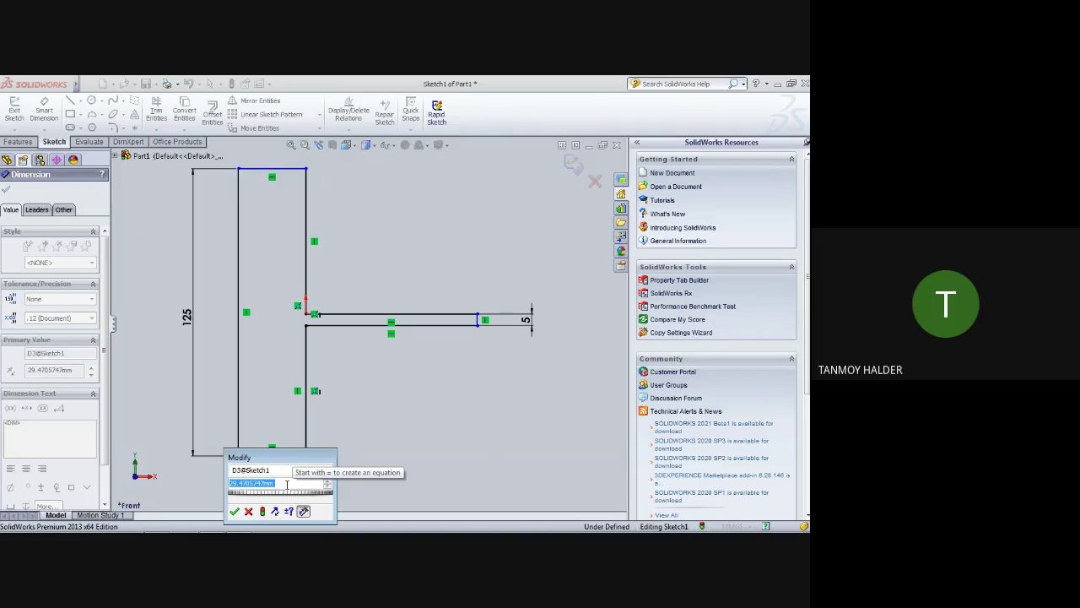
type("2")
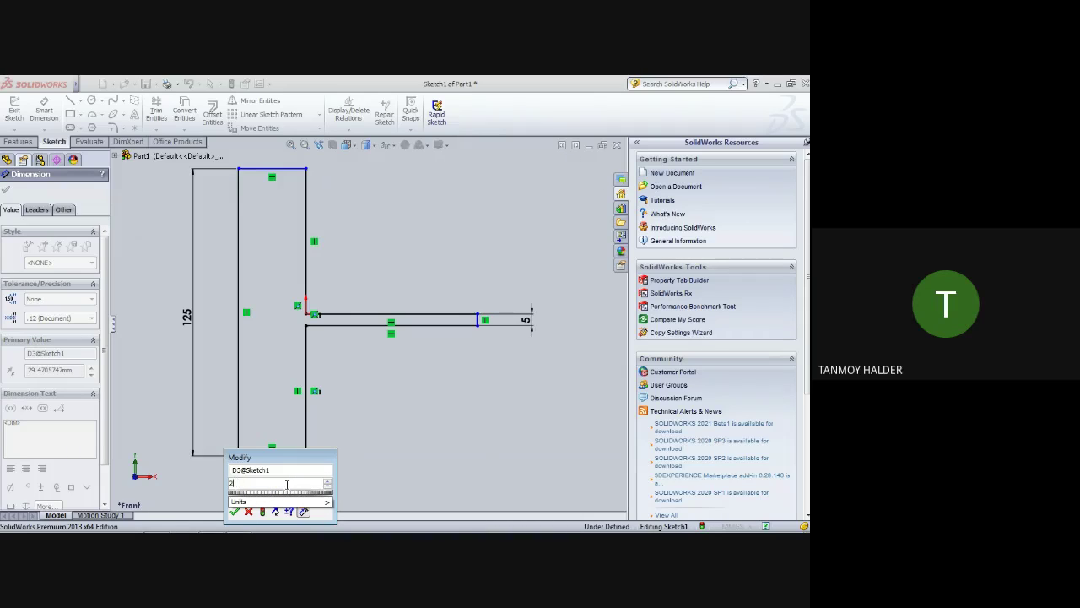
type("05")
key("Return")
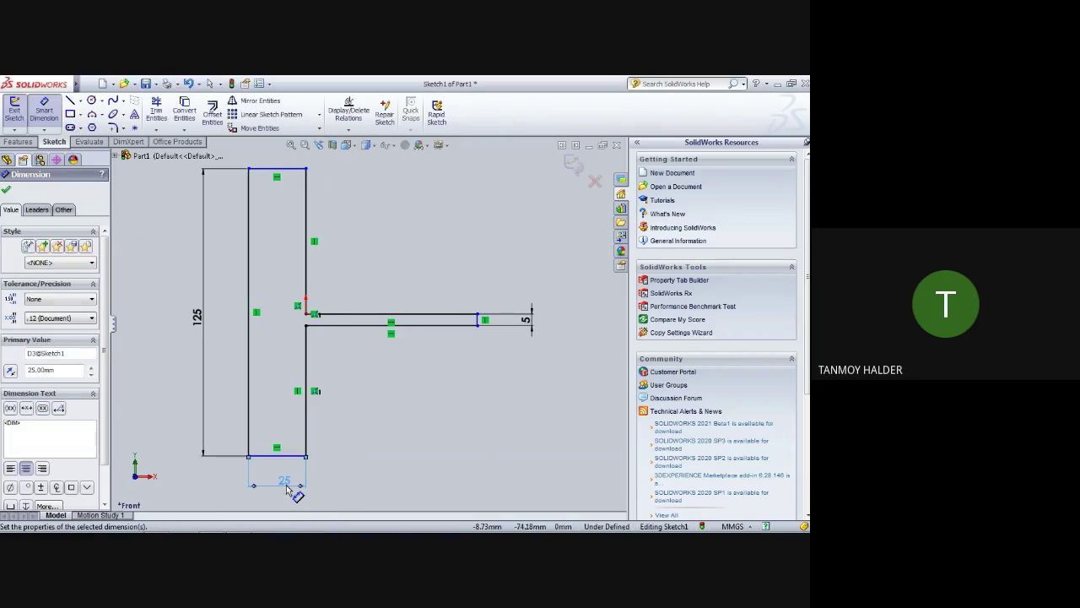
- Dimension the upper right edge to 60 mm and the arm length to 120 mm
left_click(307, 258)
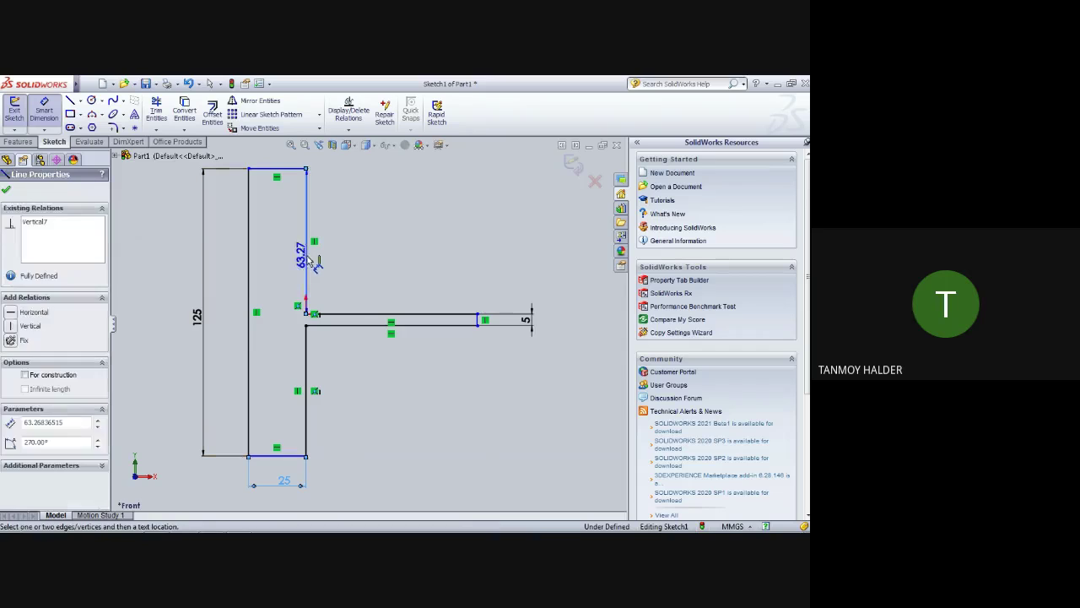
left_click(429, 252)
type("60")
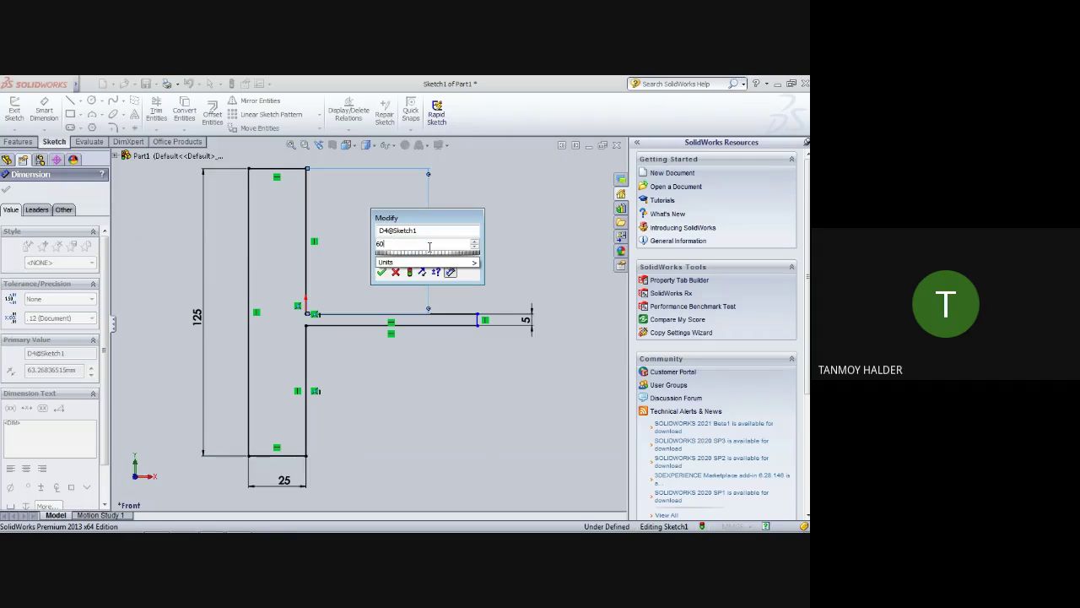
key("Return")
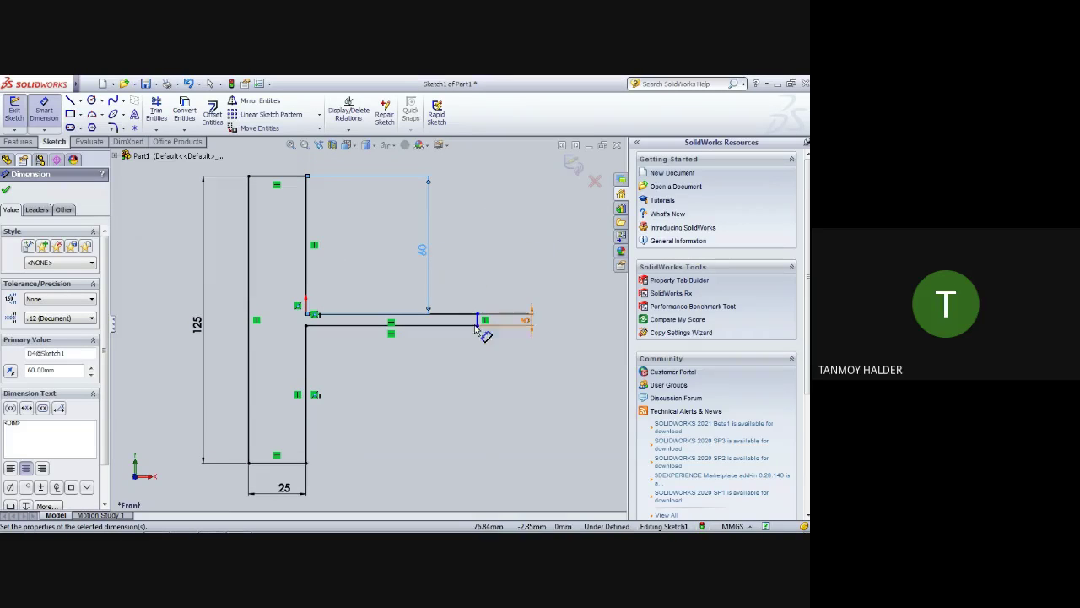
left_click(413, 326)
left_click(413, 389)
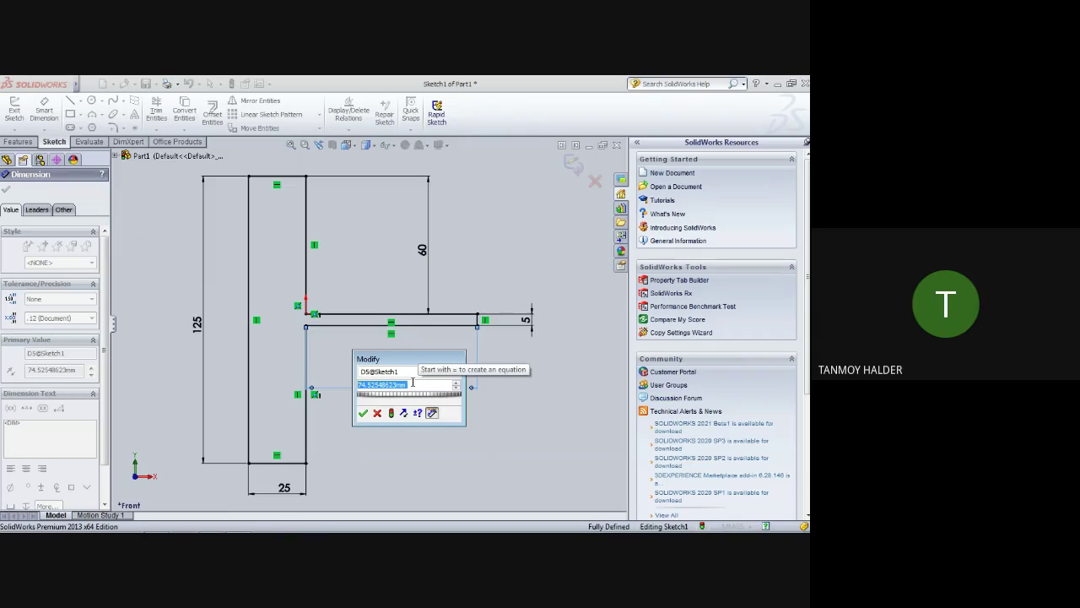
type("120")
key("Return")
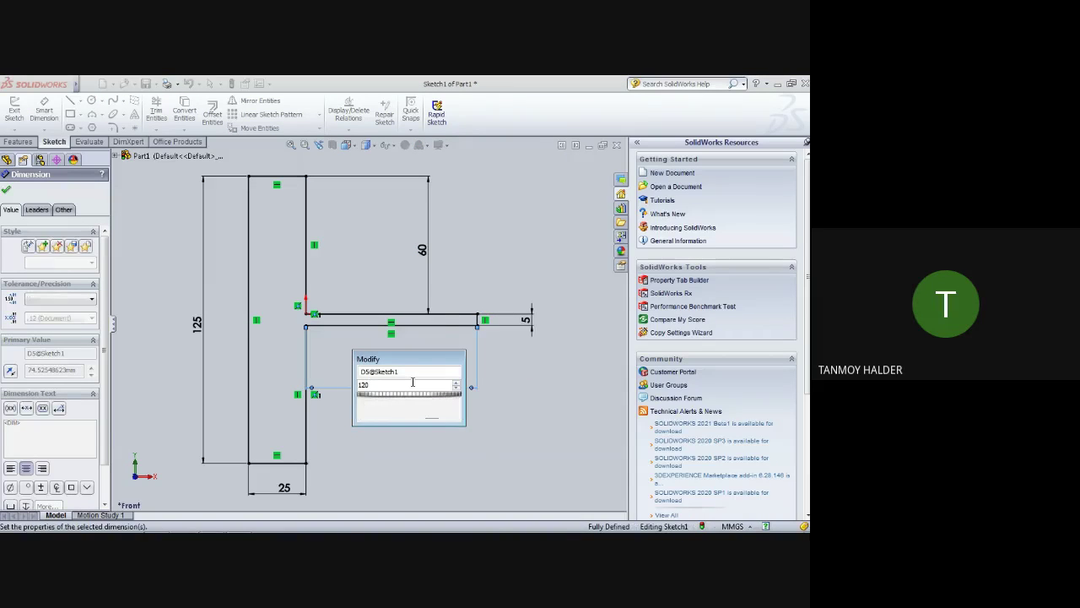
left_click(7, 192)
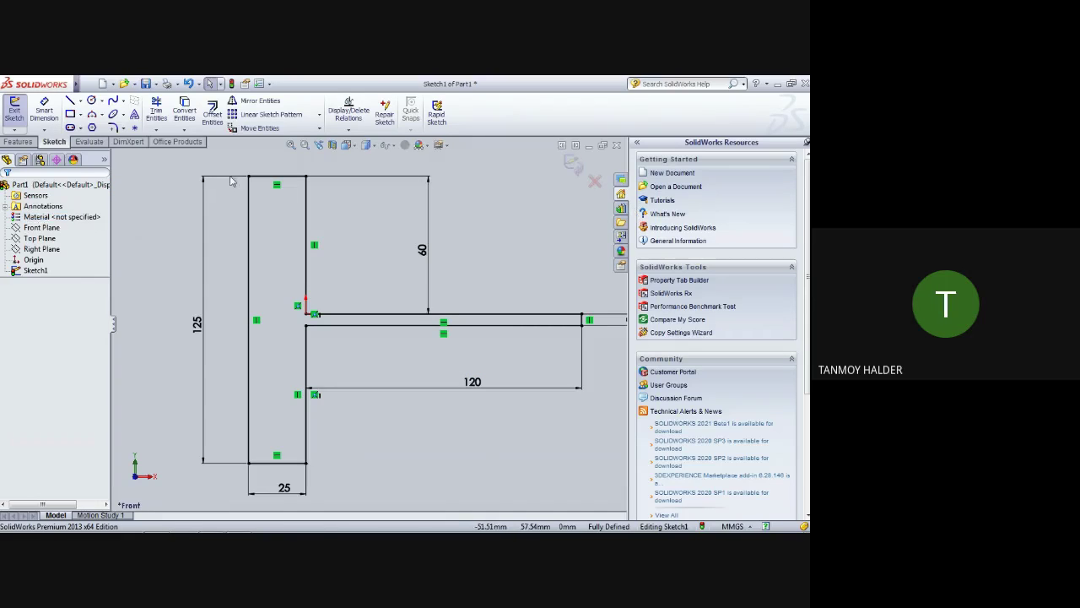
- Extrude Sketch1 with a Mid Plane end condition to 20 mm depth
left_click(572, 165)
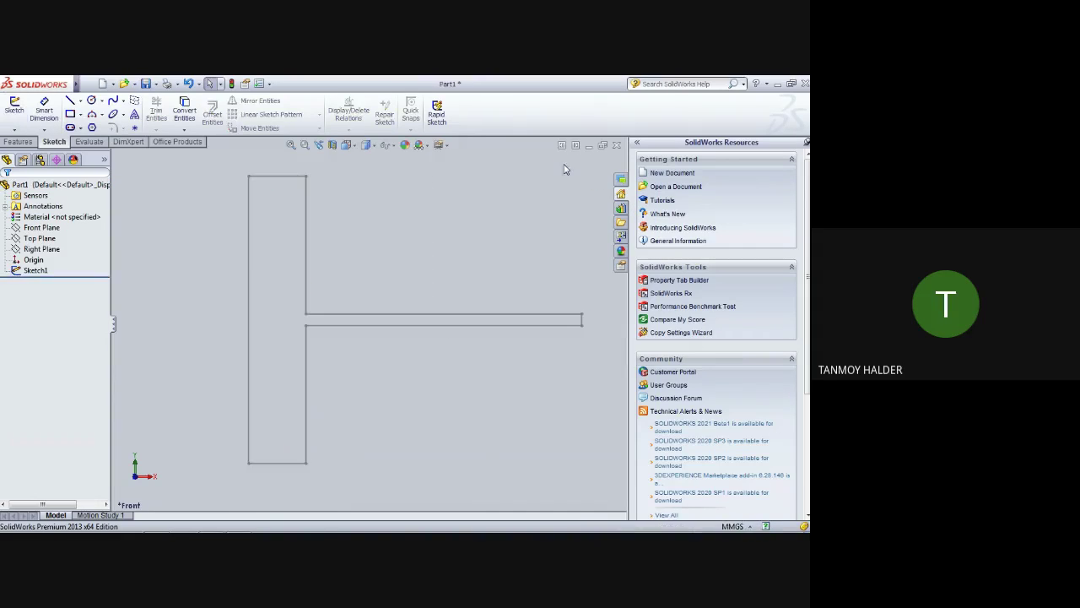
left_click(36, 270)
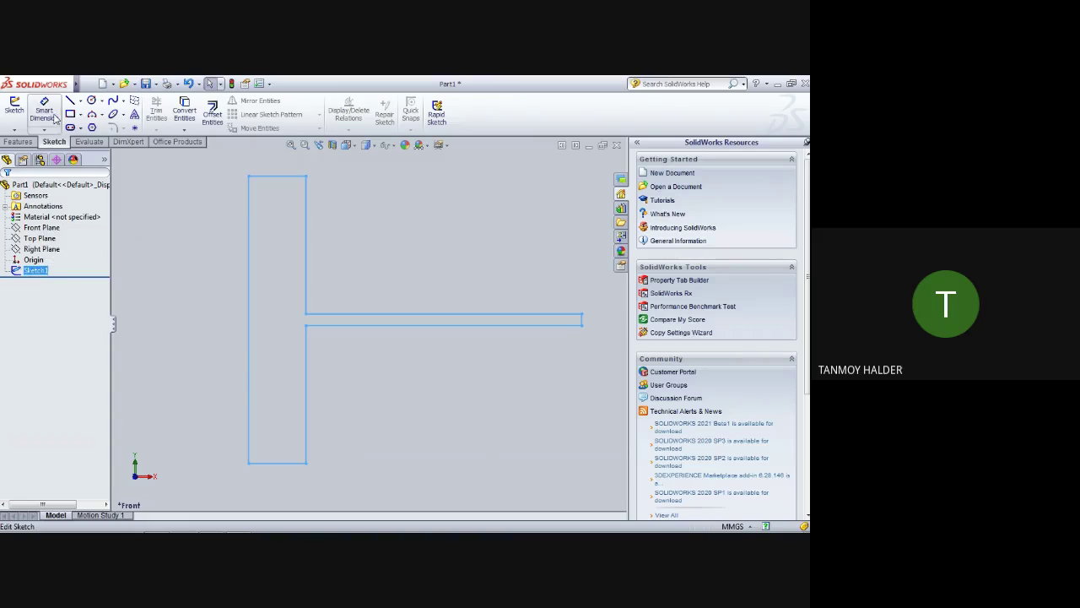
left_click(15, 142)
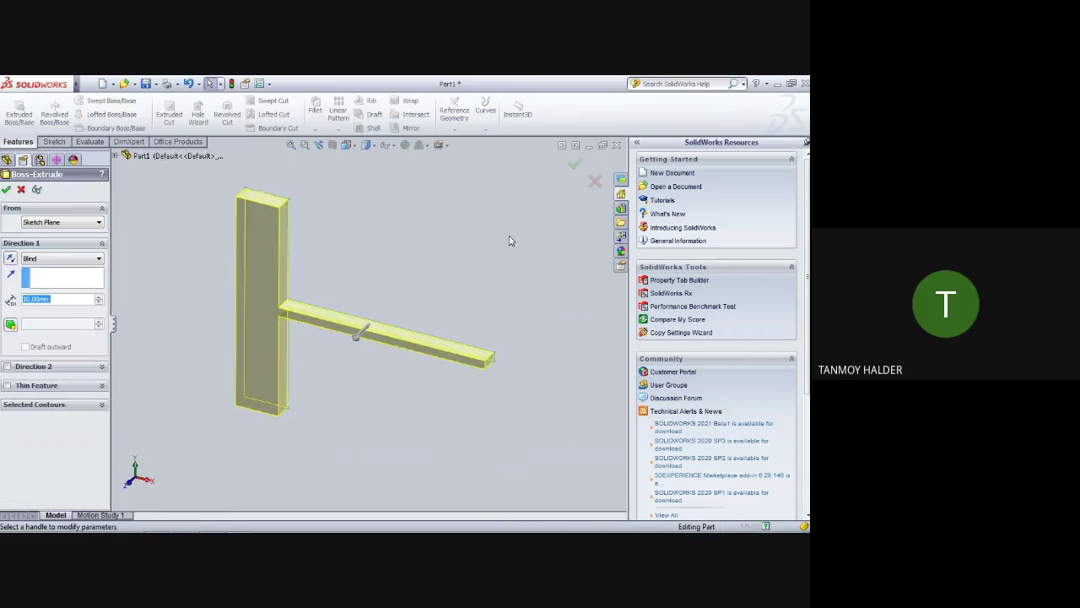
left_click(72, 262)
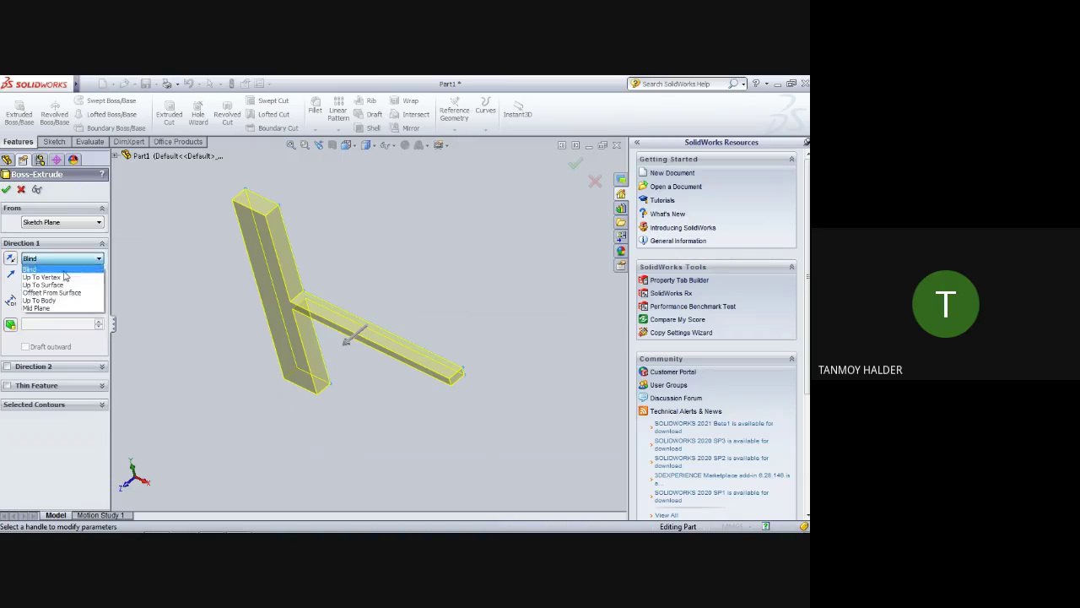
left_click(45, 302)
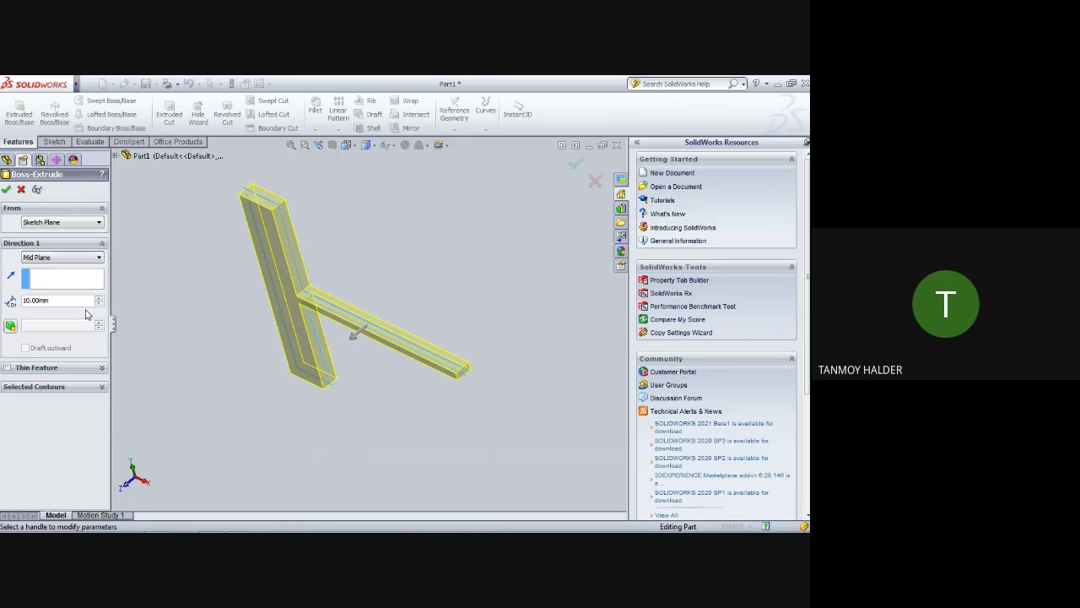
left_click_drag(57, 301, 2, 302)
mouse_move(383, 394)
middle_mouse_down()
mouse_move(424, 295)
mouse_move(450, 355)
mouse_move(392, 379)
mouse_move(431, 427)
middle_mouse_up()
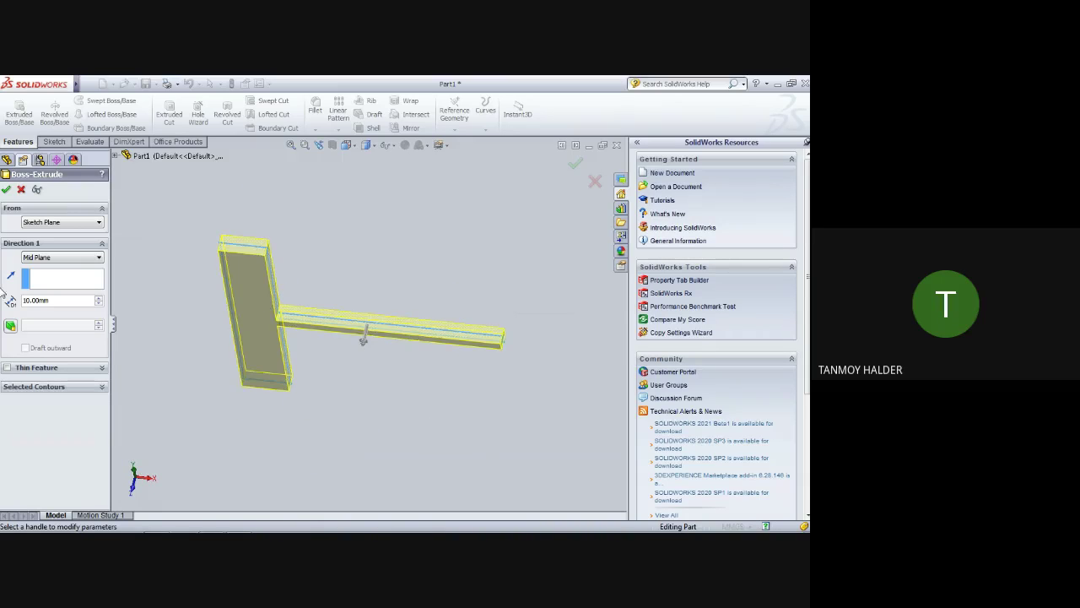
left_click_drag(62, 298, 12, 302)
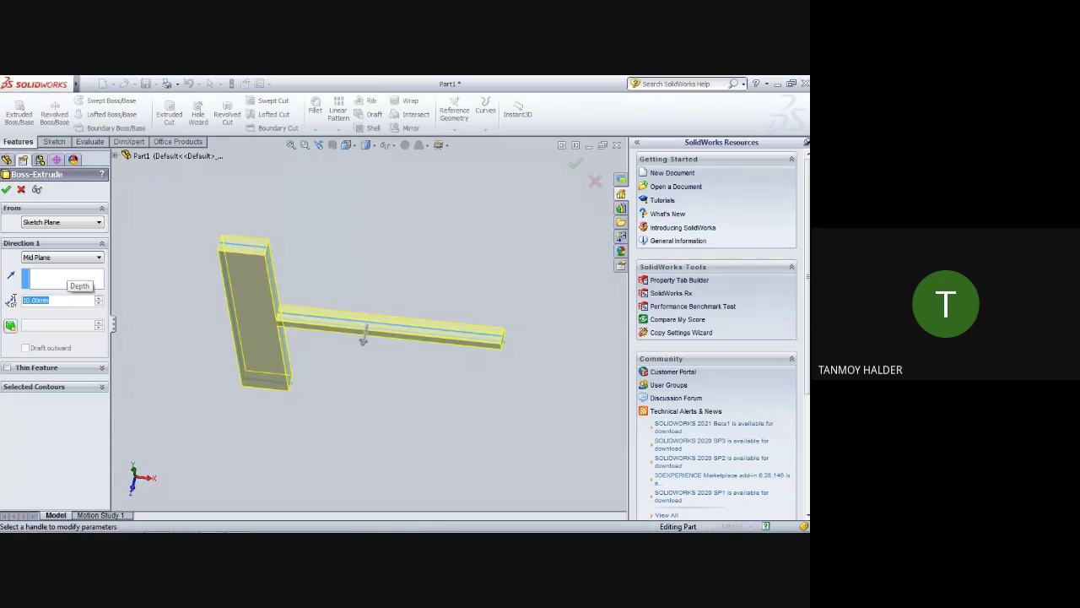
type("20")
key("Return")
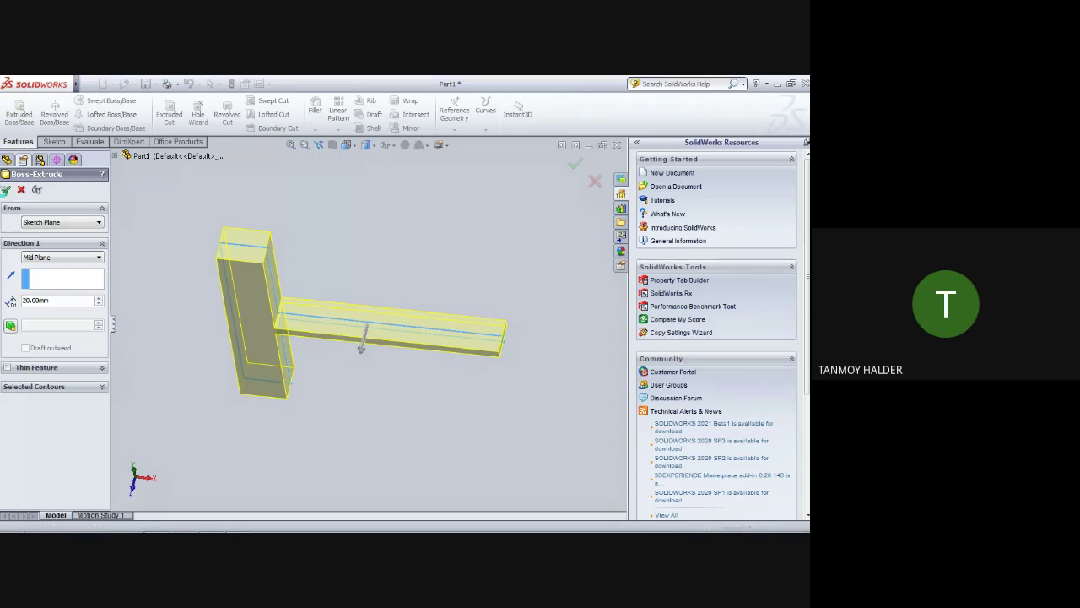
left_click(6, 191)
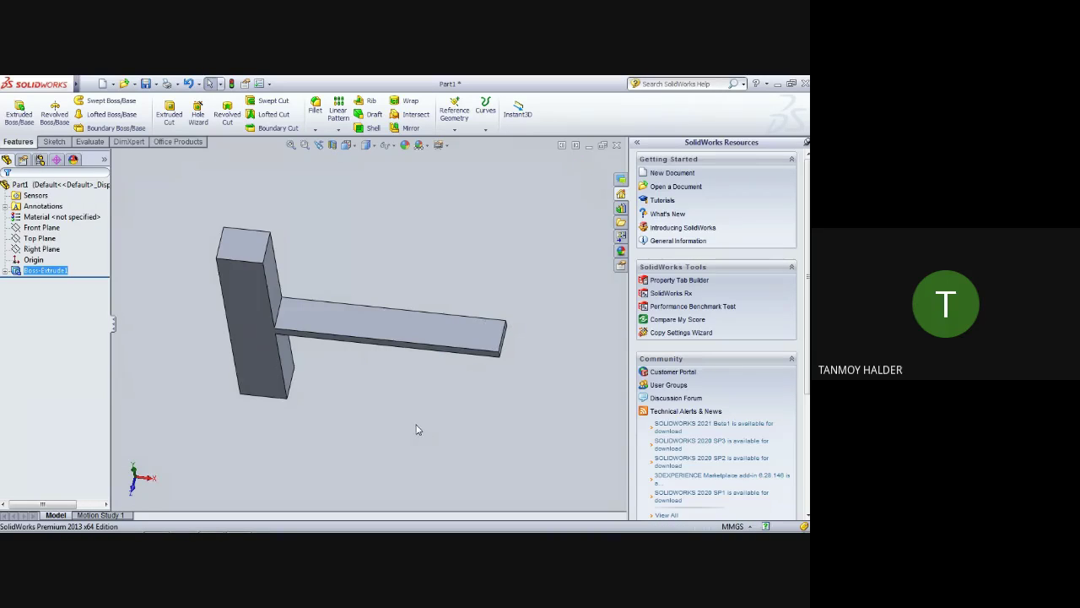
mouse_move(416, 430)
middle_mouse_down()
mouse_move(465, 357)
mouse_move(388, 229)
mouse_move(457, 325)
middle_mouse_up()
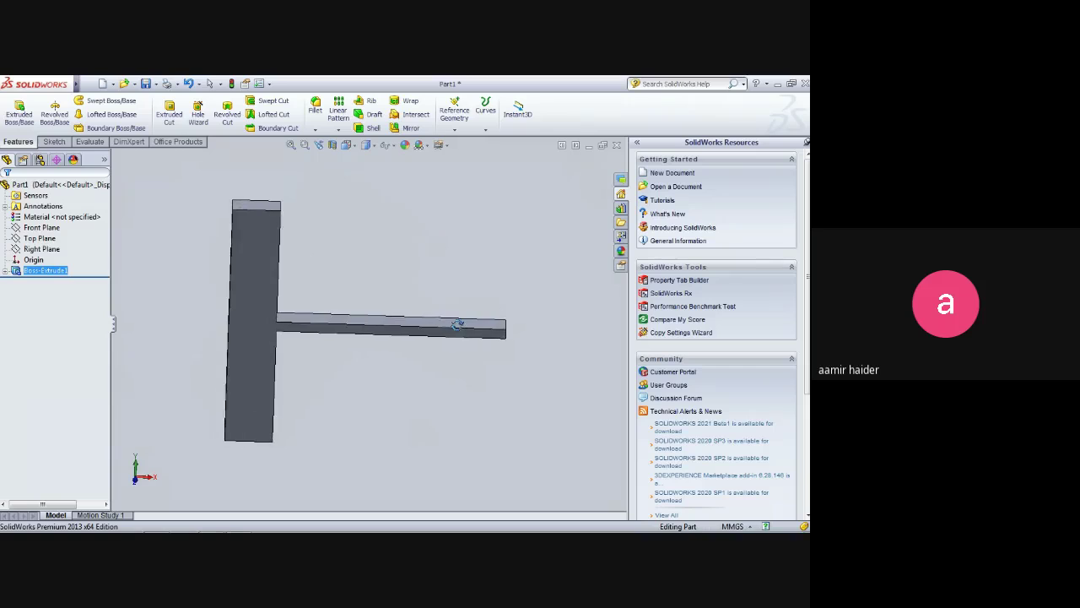
key("ctrl+Left")
key("ctrl+Up")
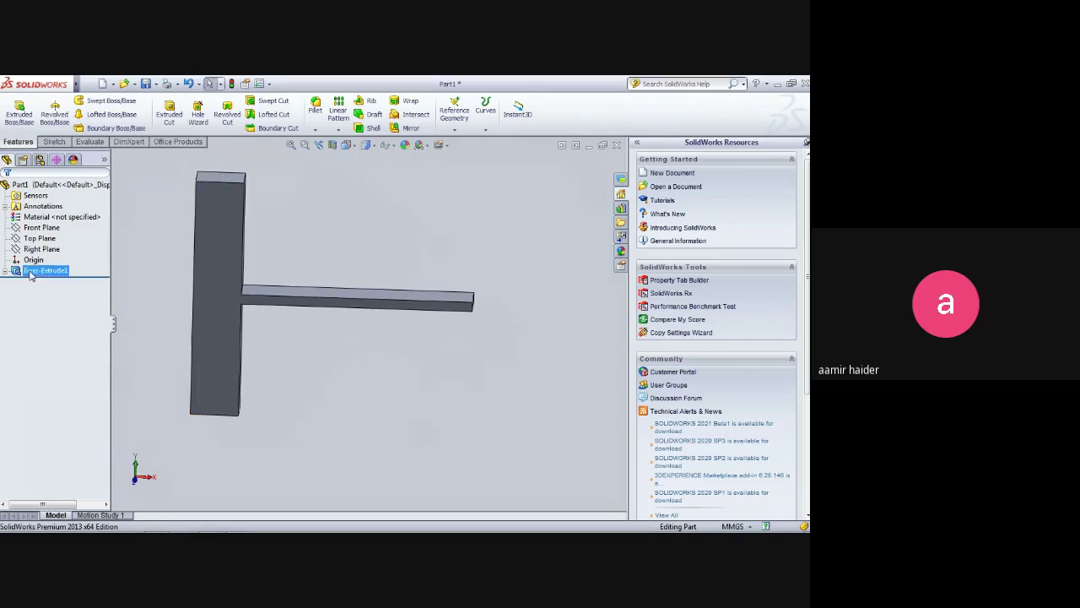
left_click(5, 271)
left_click(41, 282)
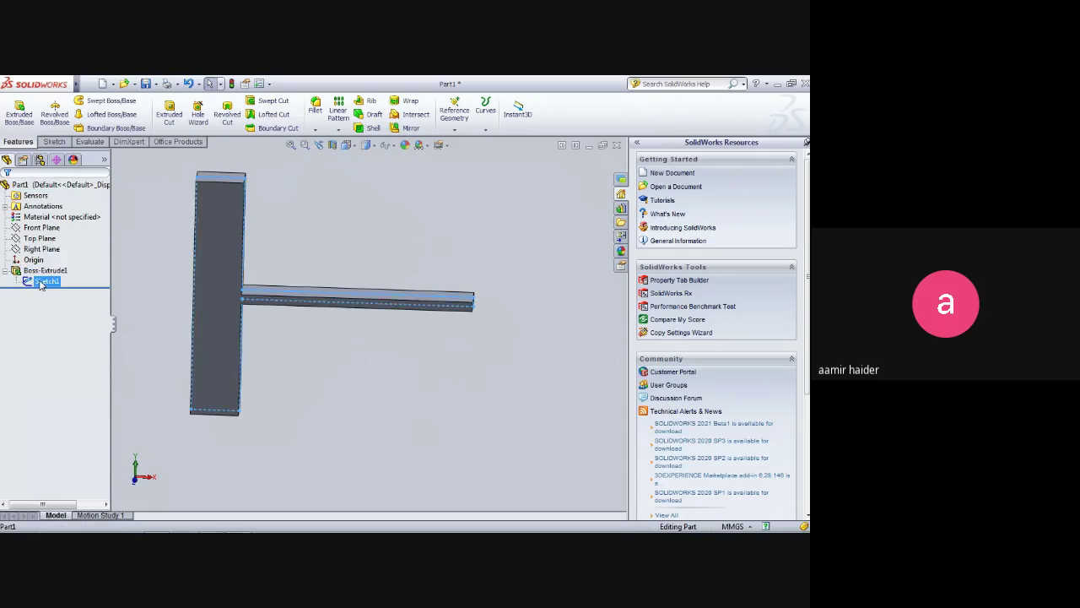
right_click(40, 283)
left_click(49, 248)
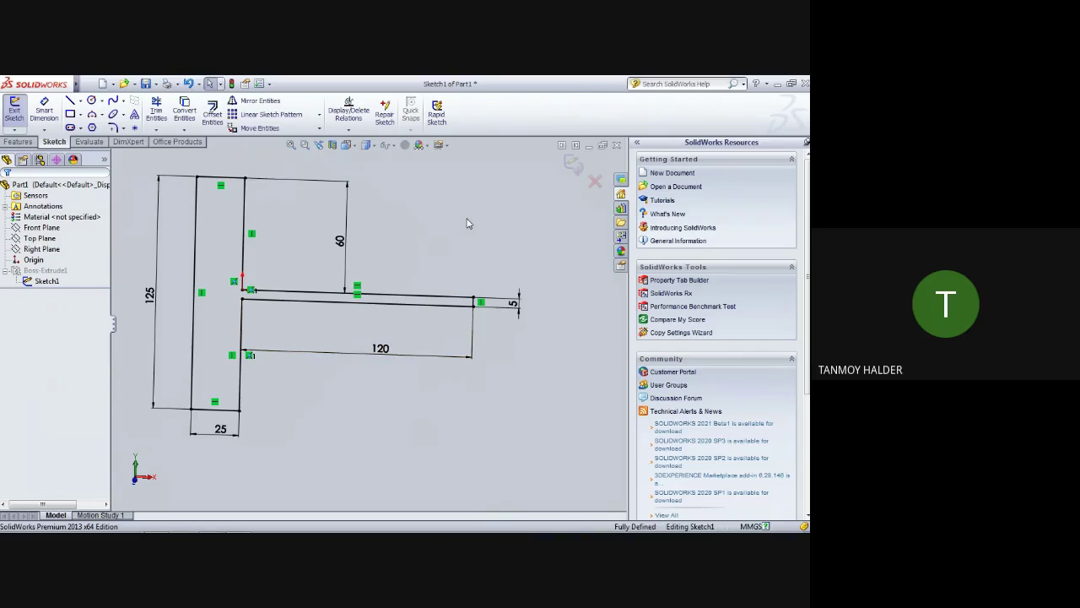
right_click(467, 223)
left_click(41, 284)
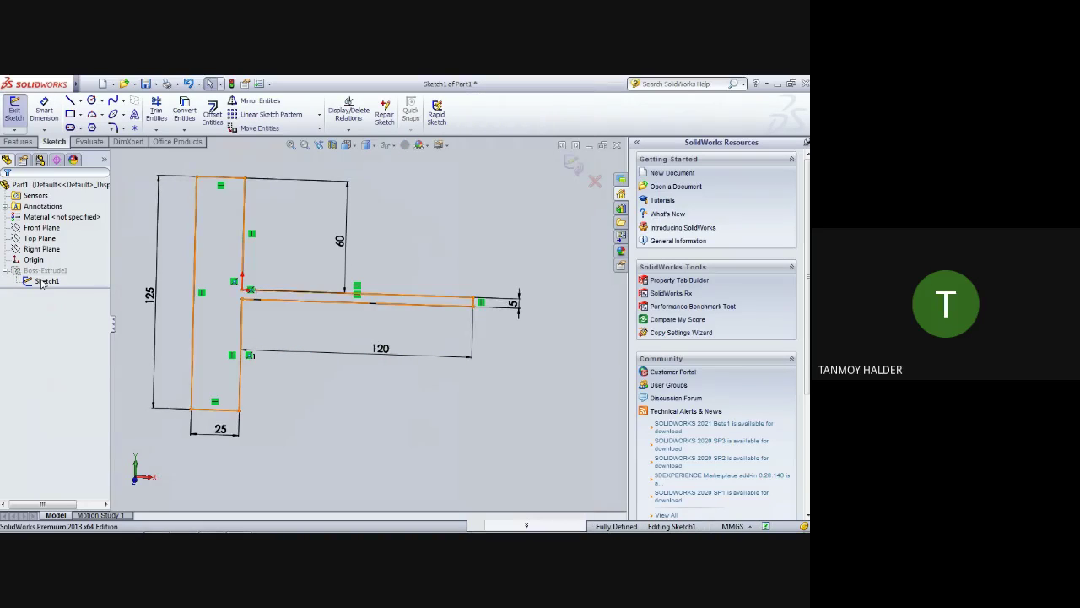
right_click(42, 282)
left_click(64, 264)
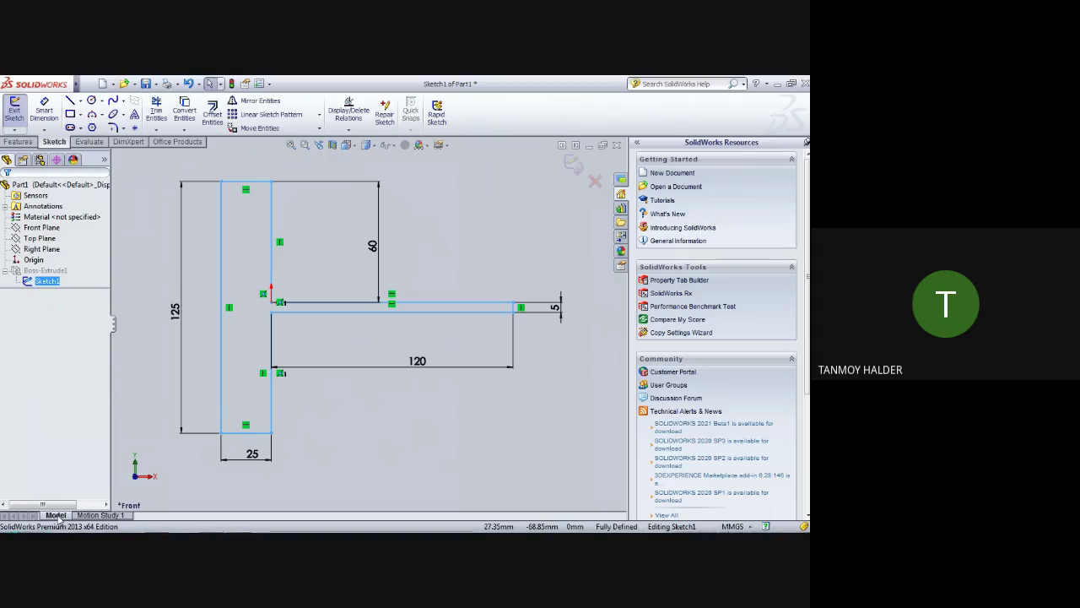
left_click(386, 422)
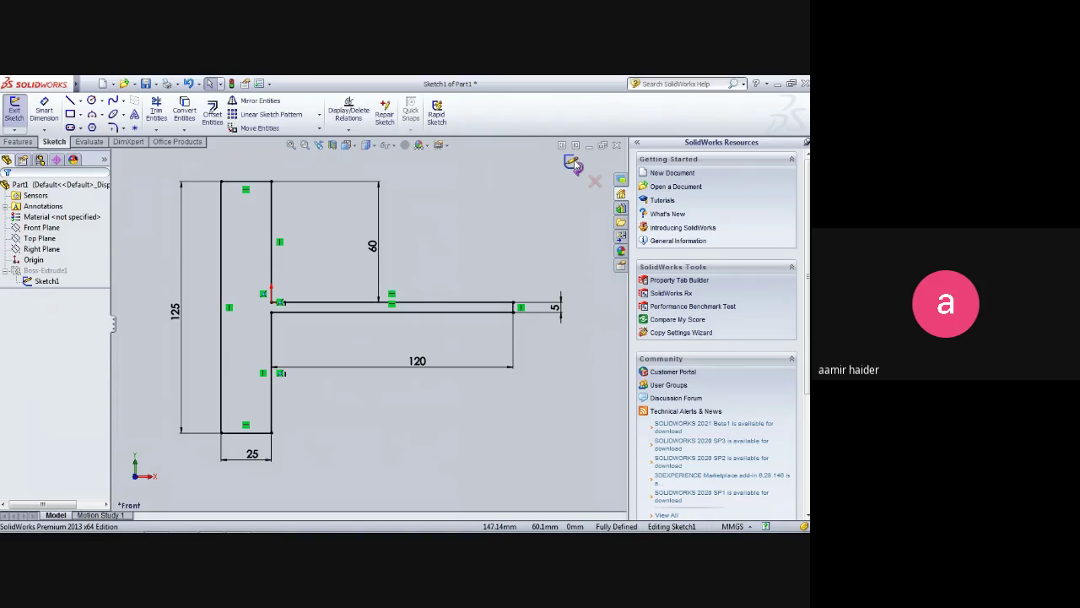
left_click(573, 163)
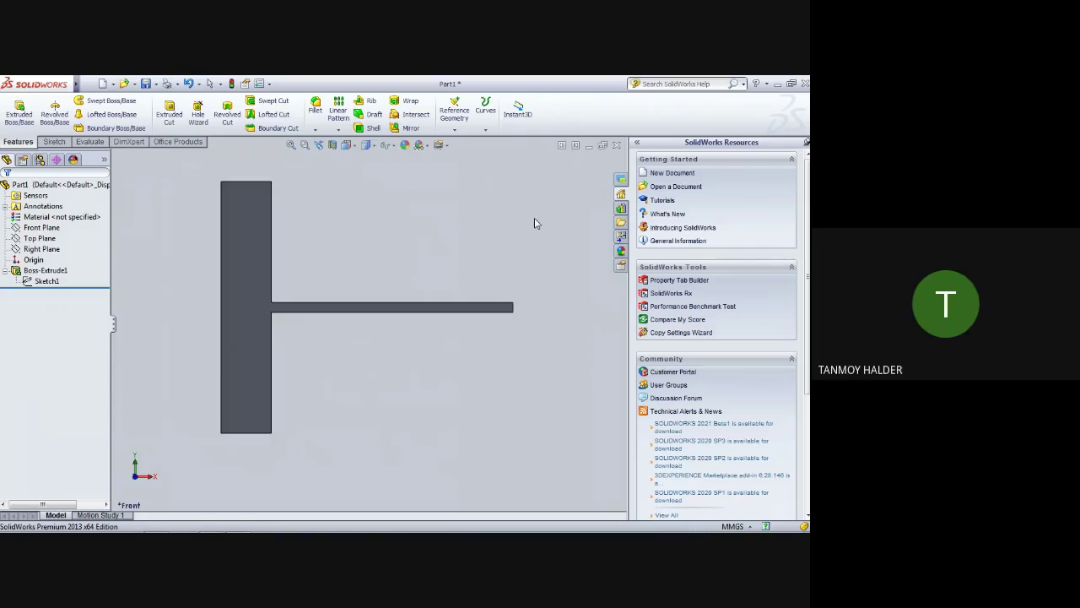
- Reopen the Boss-Extrude1 settings and accept them to rebuild the solid
middle_click_drag(535, 218, 488, 304)
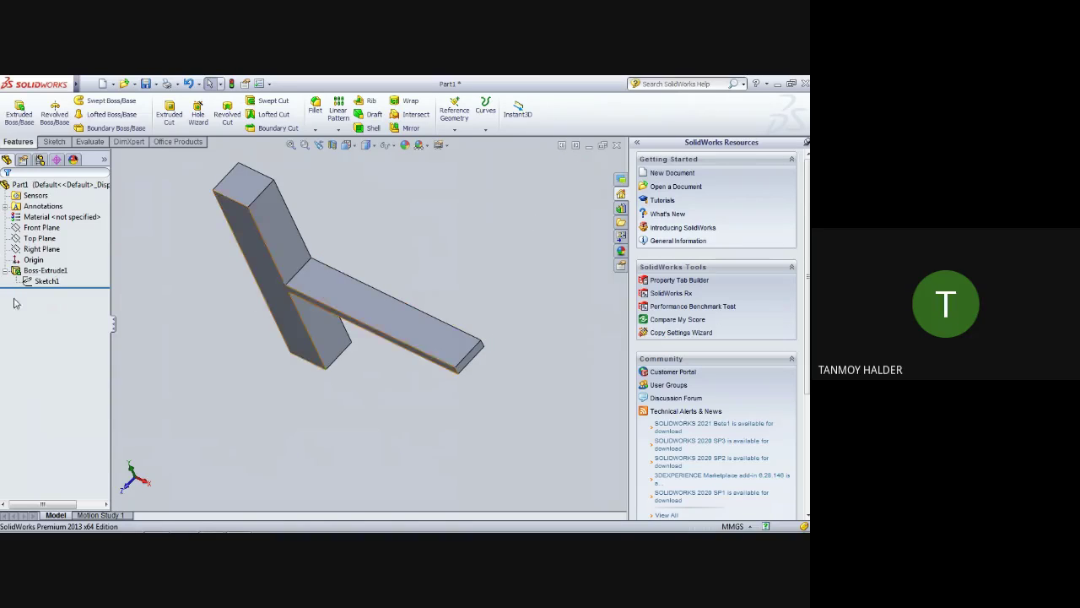
left_click(47, 281)
left_click(49, 271)
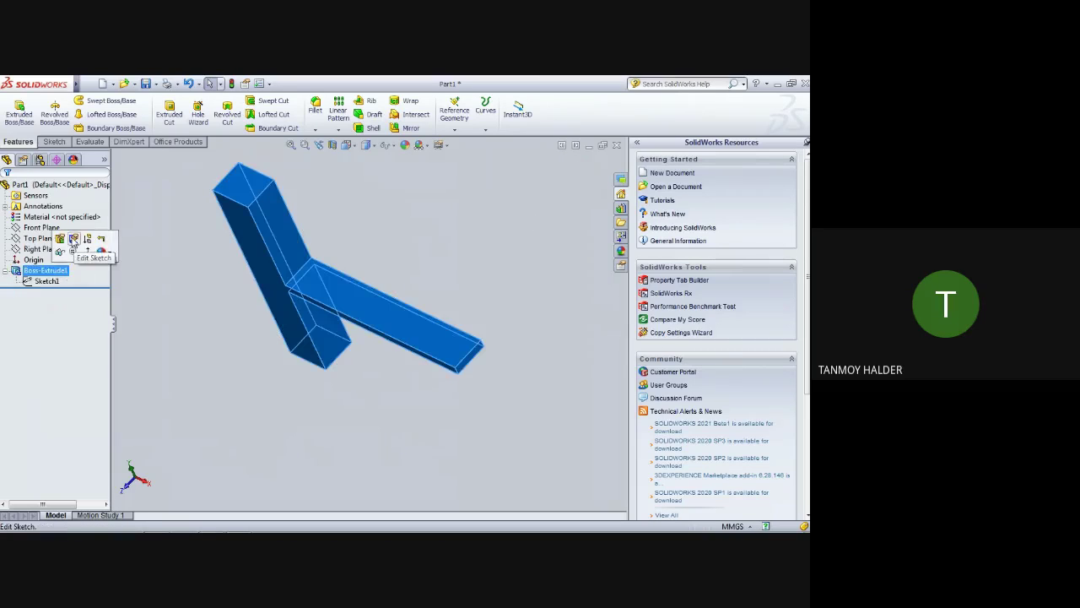
left_click(60, 241)
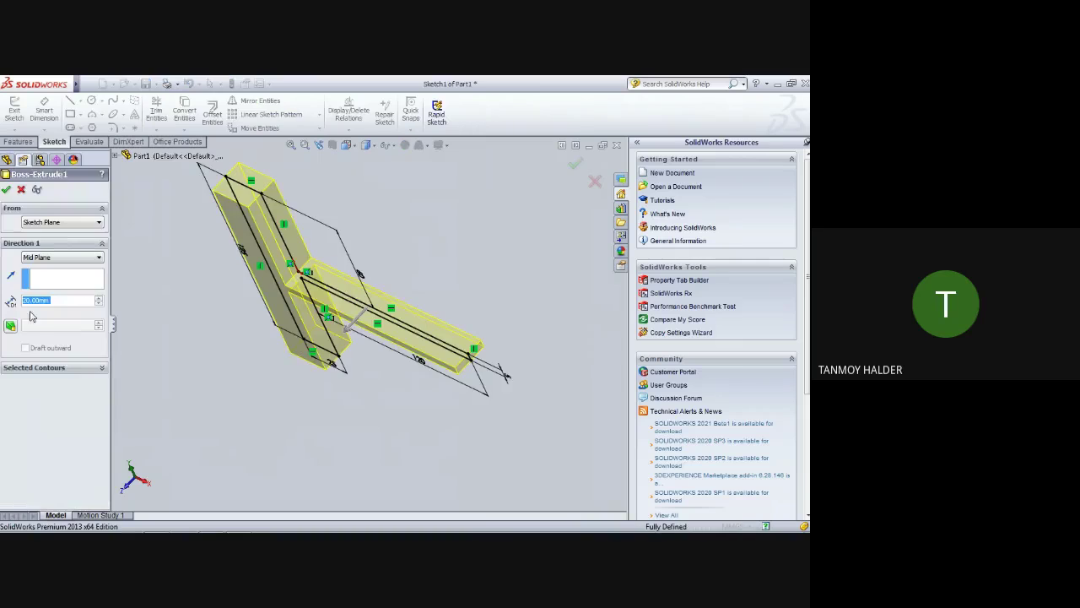
left_click(7, 190)
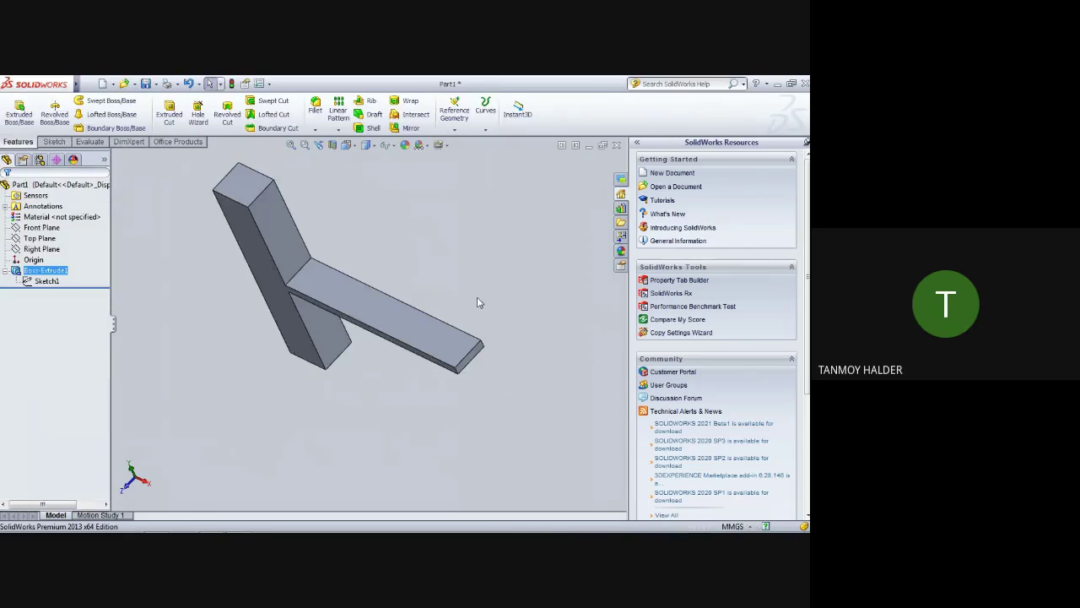
- Open the Material dialog through Edit Material on the tree's Material entry
mouse_move(465, 301)
middle_mouse_down()
mouse_move(519, 241)
mouse_move(434, 231)
mouse_move(502, 203)
mouse_move(482, 154)
mouse_move(521, 207)
middle_mouse_up()
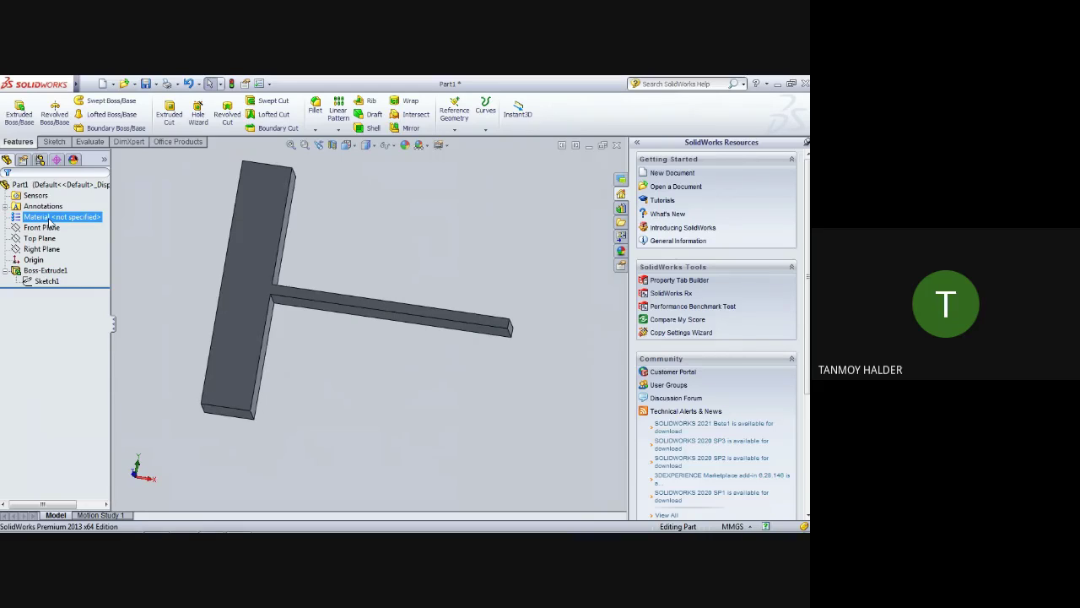
right_click(39, 221)
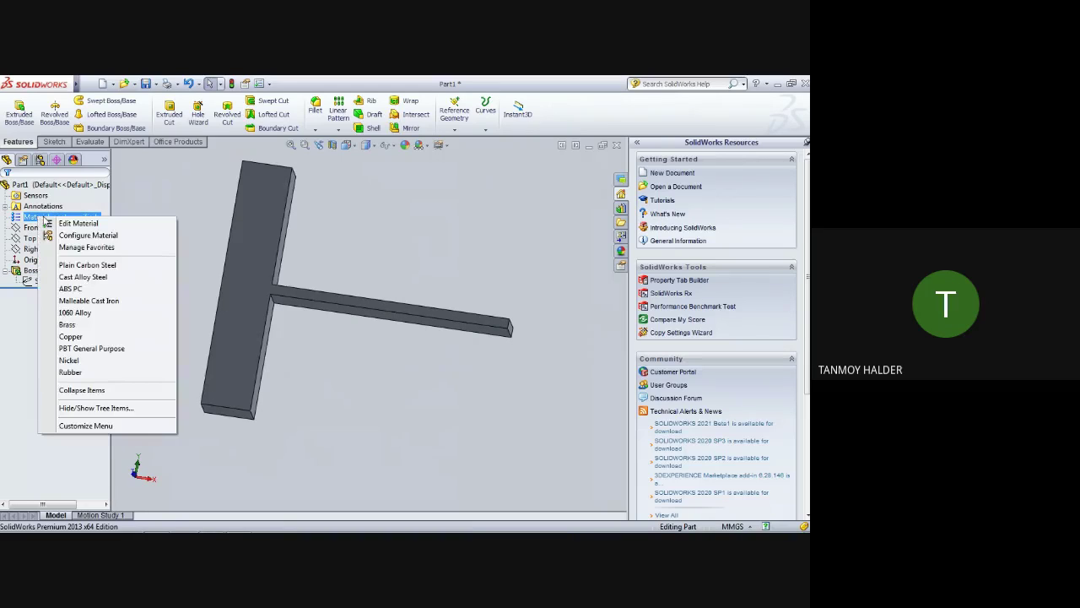
left_click(175, 209)
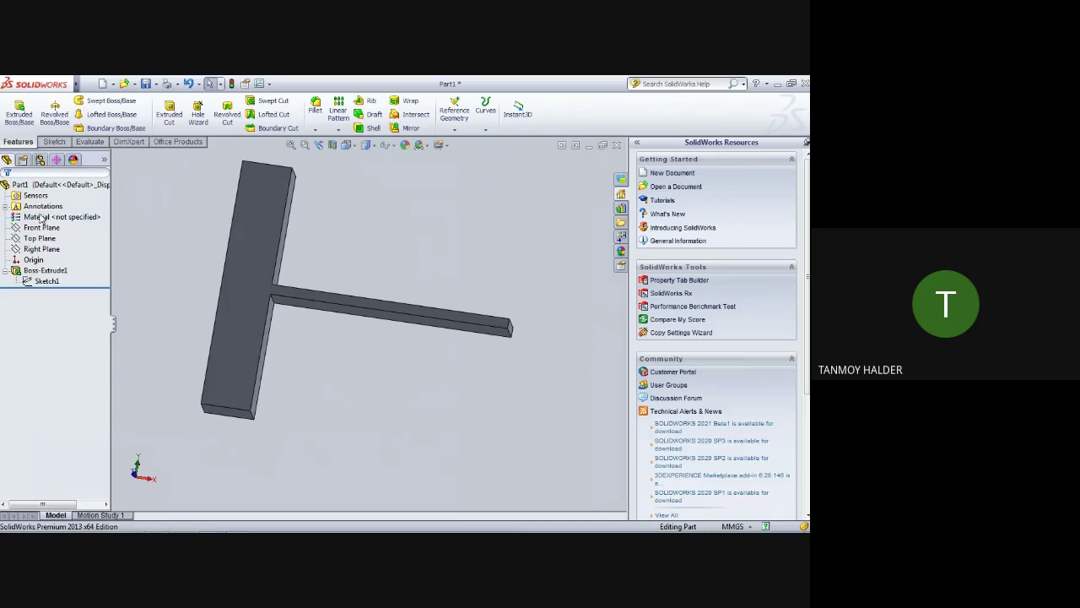
right_click(43, 218)
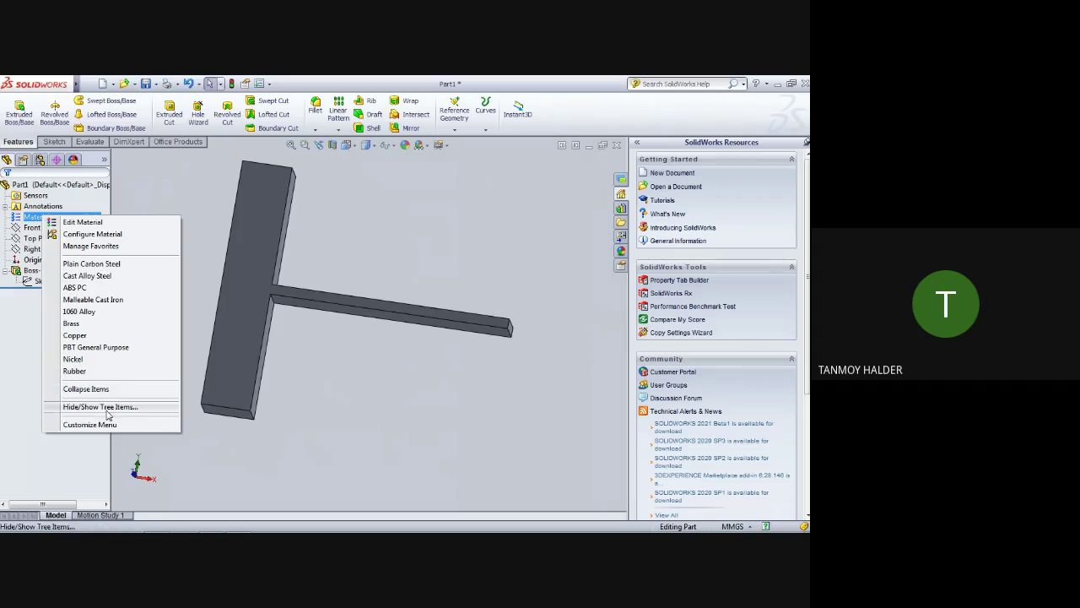
left_click(87, 222)
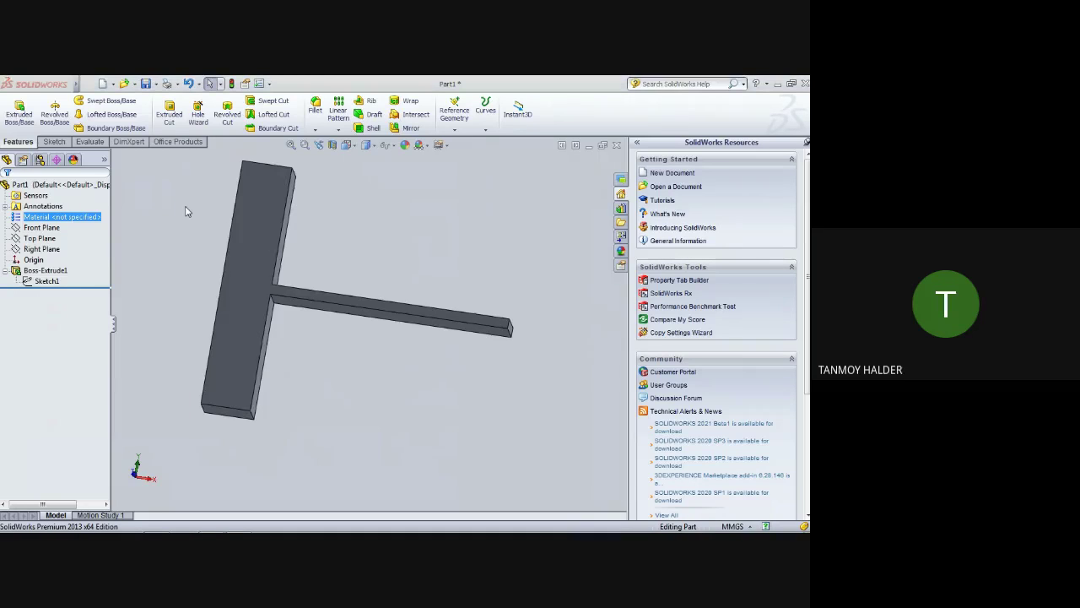
mouse_move(346, 223)
left_mouse_down()
mouse_move(348, 367)
mouse_move(346, 232)
left_mouse_up()
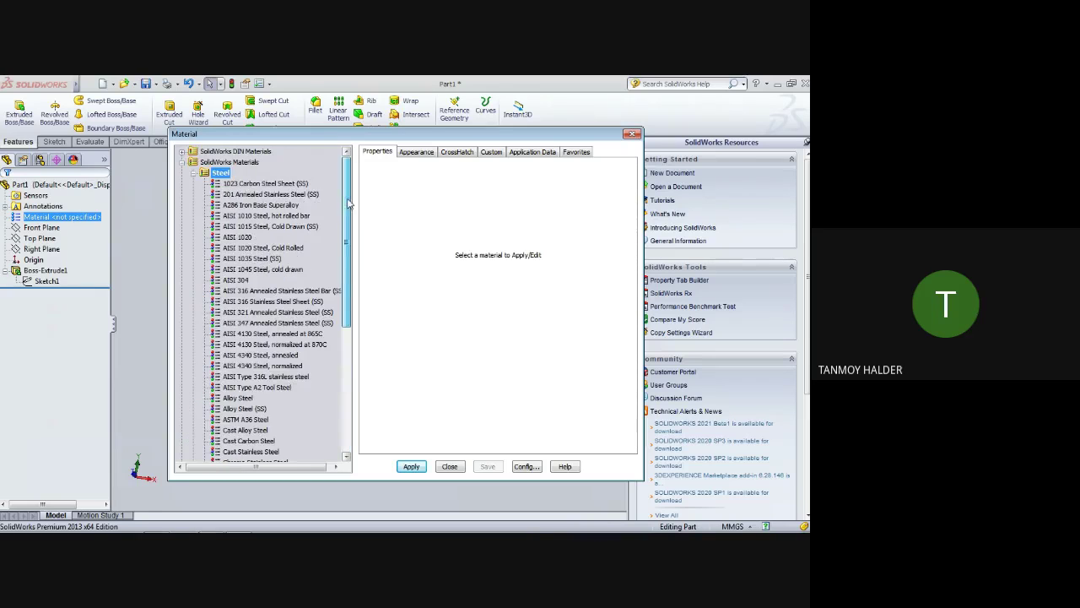
double_click(220, 173)
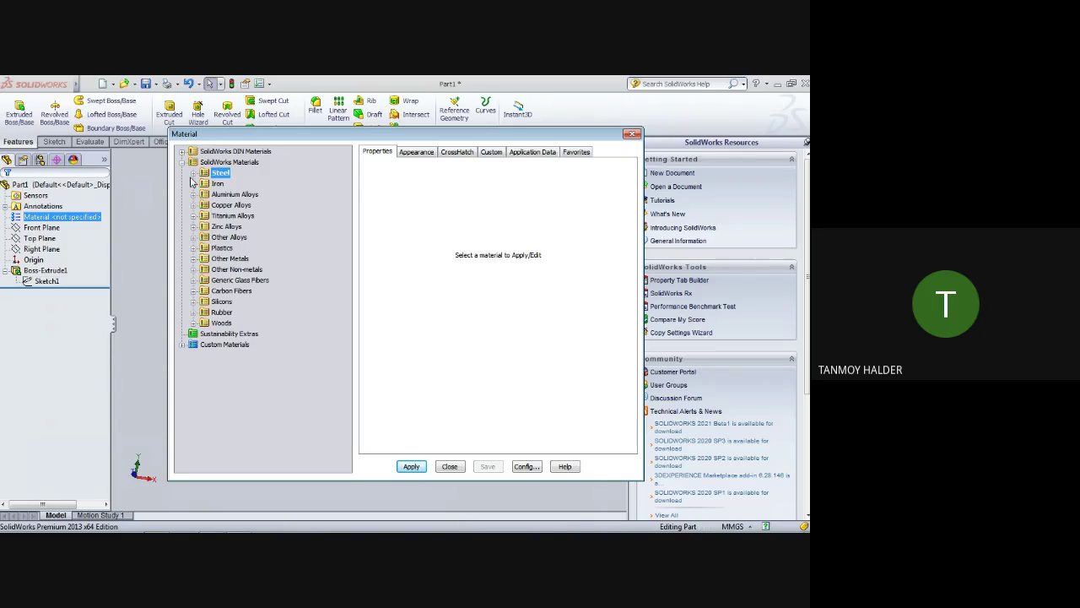
left_click(193, 173)
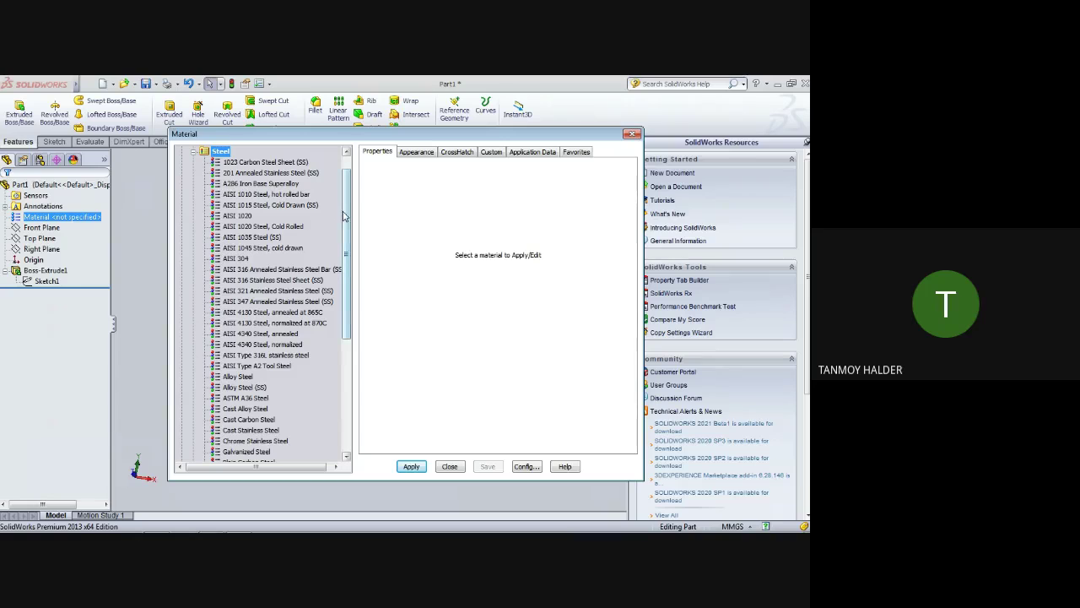
scroll(352, 228, "down", 1)
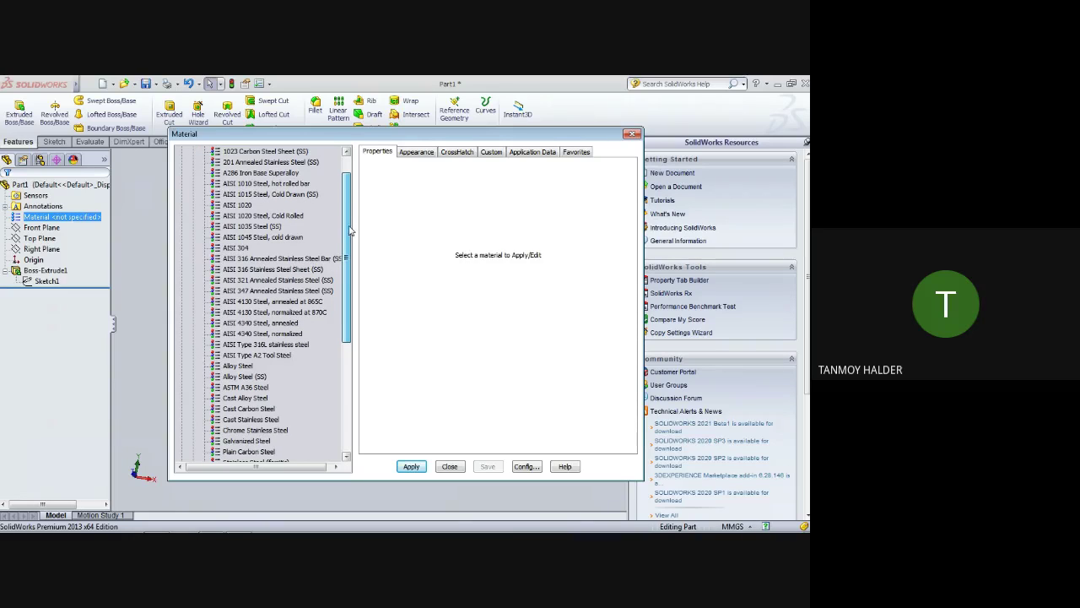
left_click_drag(349, 226, 349, 311)
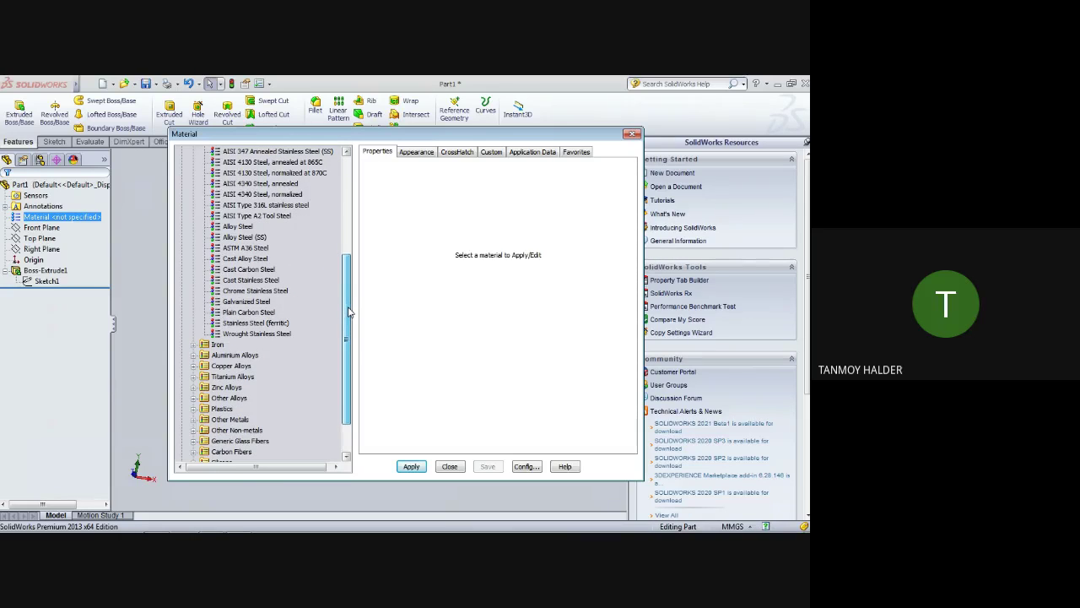
mouse_move(349, 312)
left_mouse_down()
mouse_move(362, 213)
mouse_move(357, 310)
left_mouse_up()
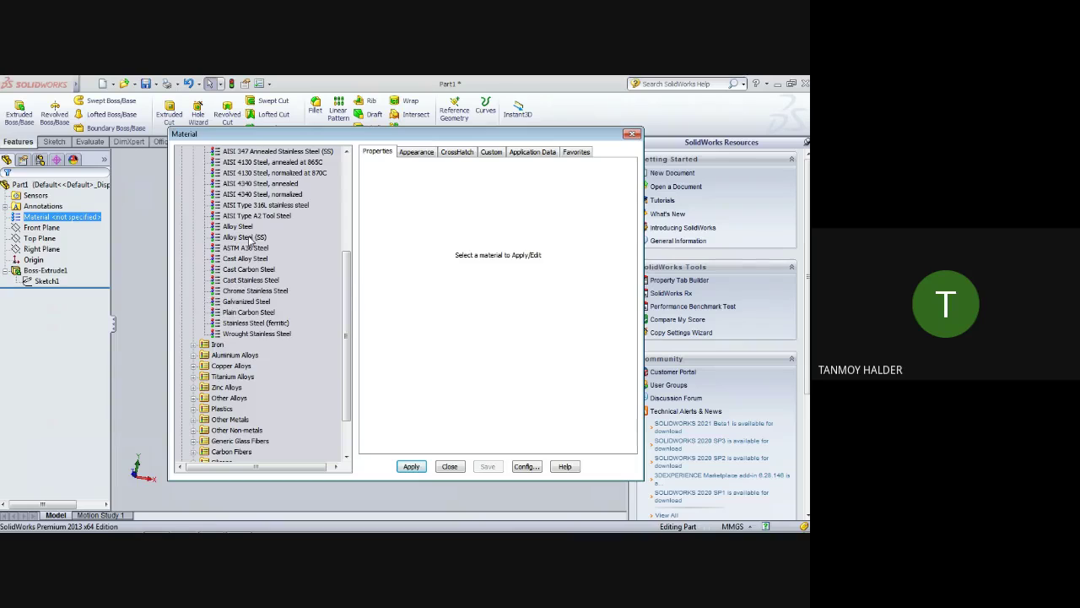
left_click_drag(346, 283, 340, 186)
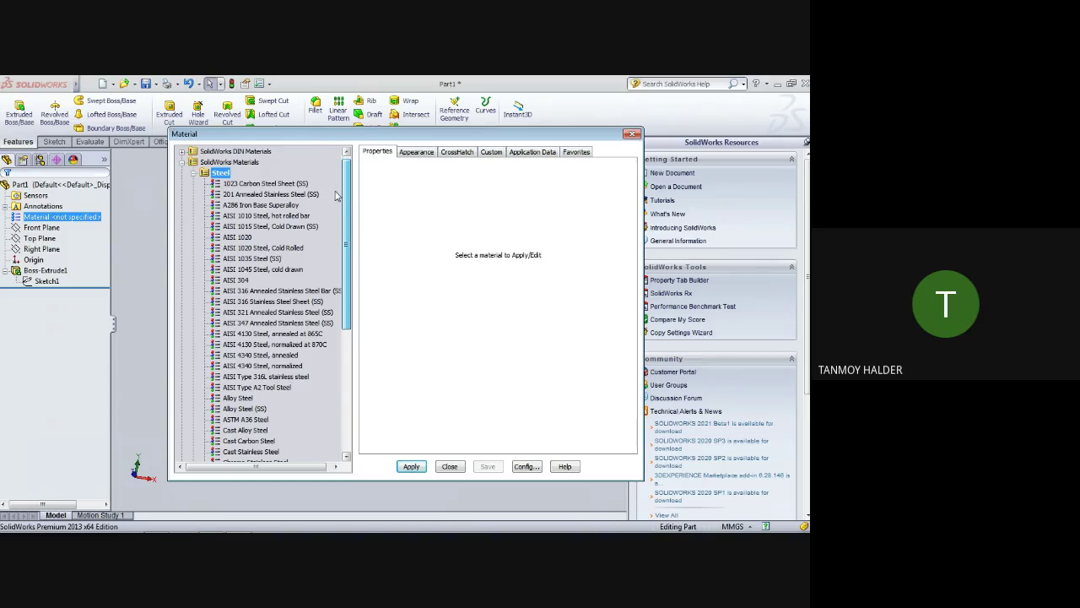
left_click_drag(337, 201, 337, 211)
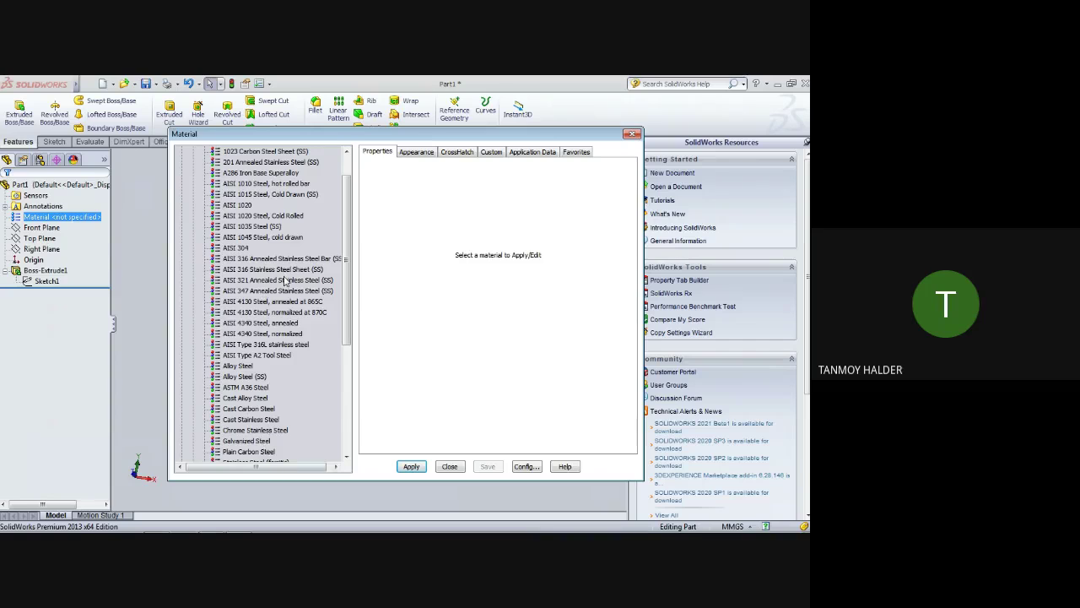
left_click_drag(351, 276, 345, 329)
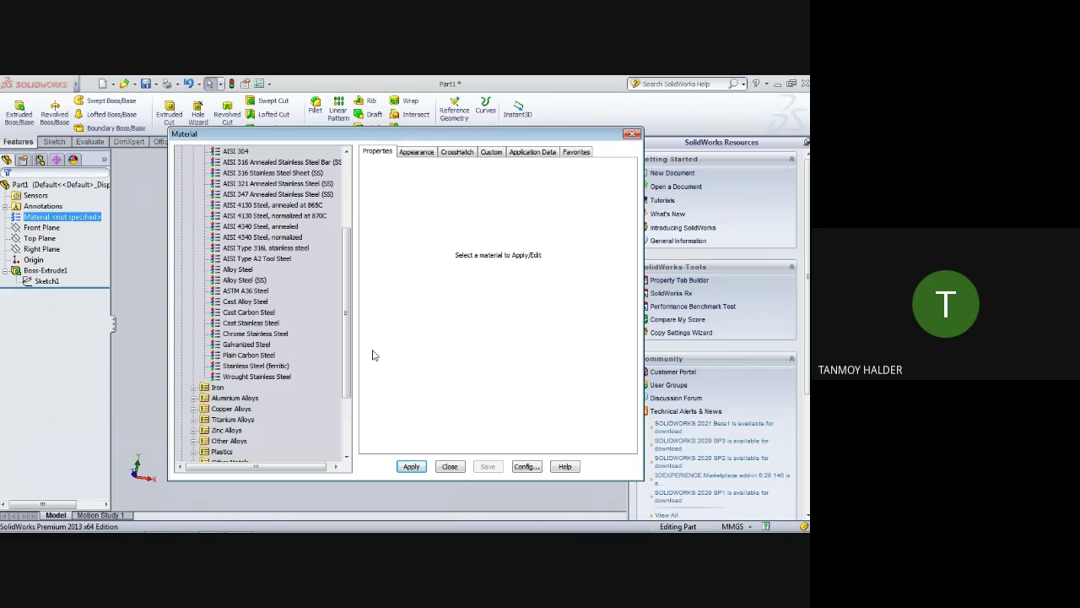
- Select Stainless Steel (ferritic) and keep units at SI - N/m^2 (Pa)
left_click(268, 377)
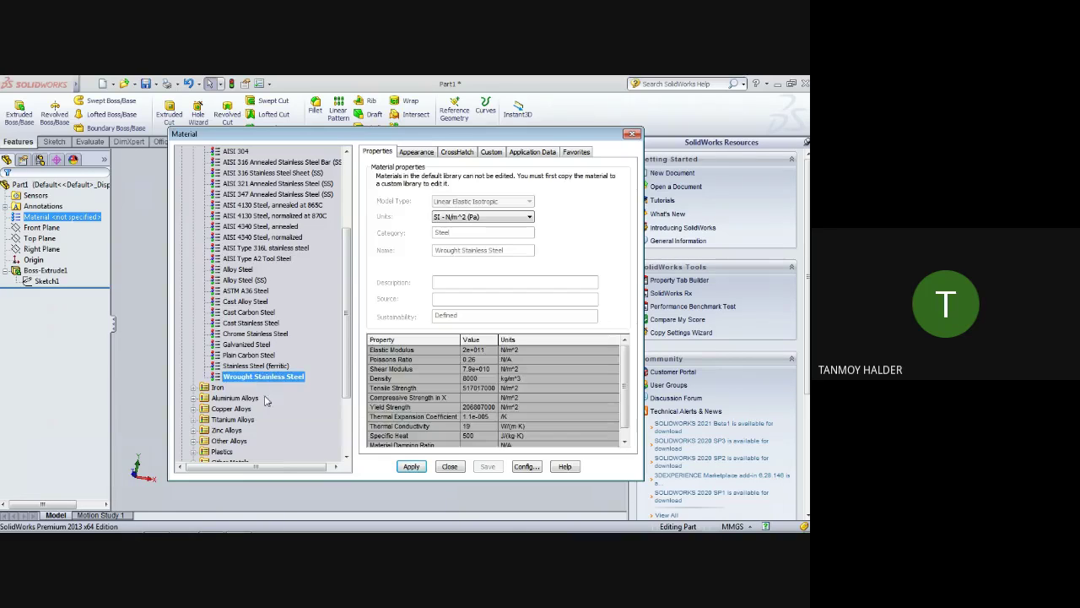
left_click(262, 366)
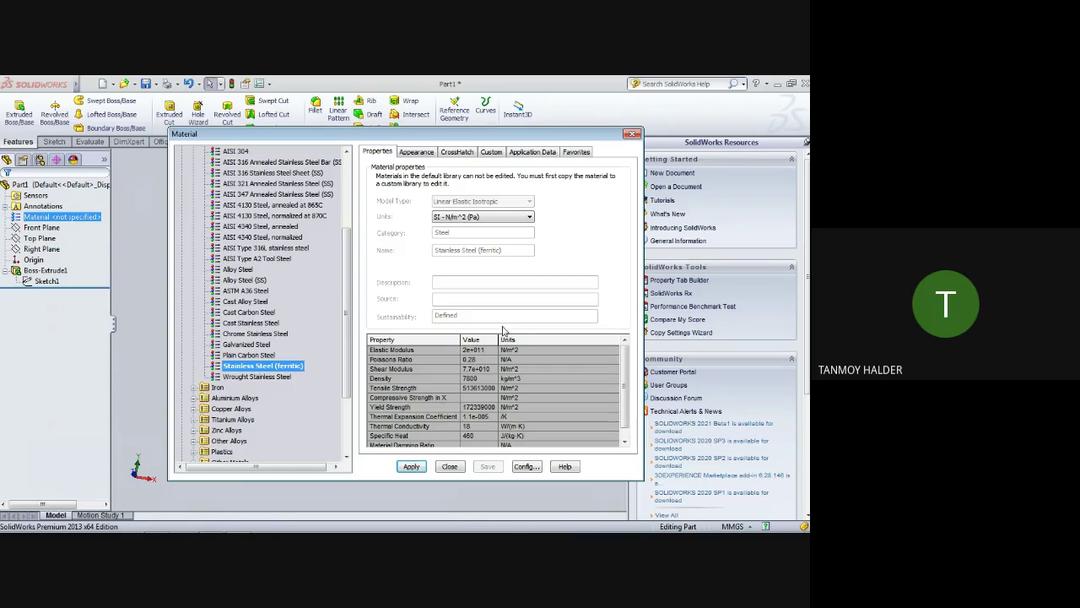
left_click(624, 430)
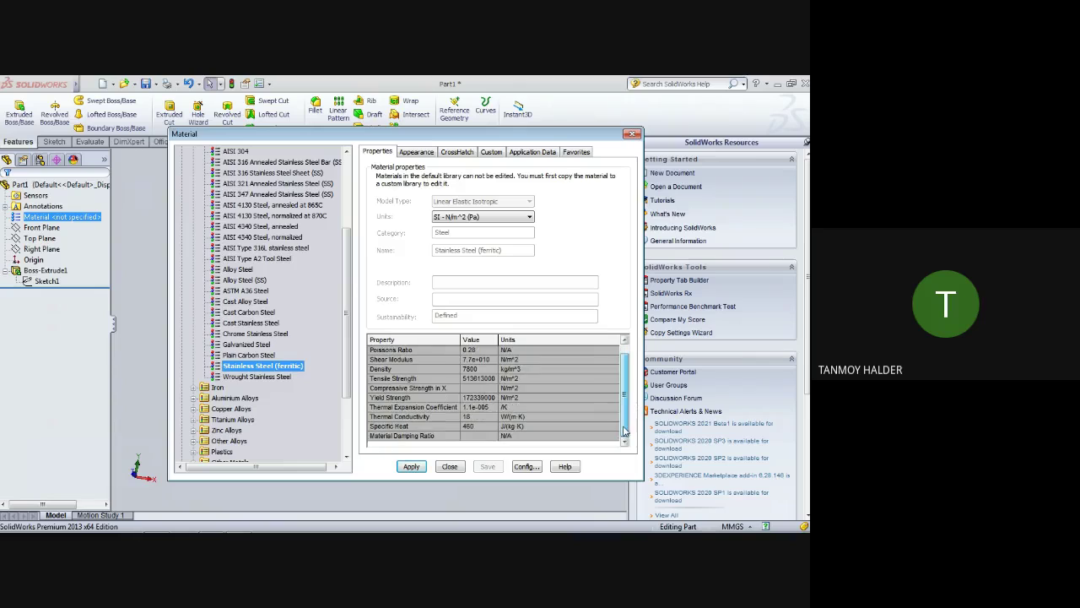
left_click(492, 218)
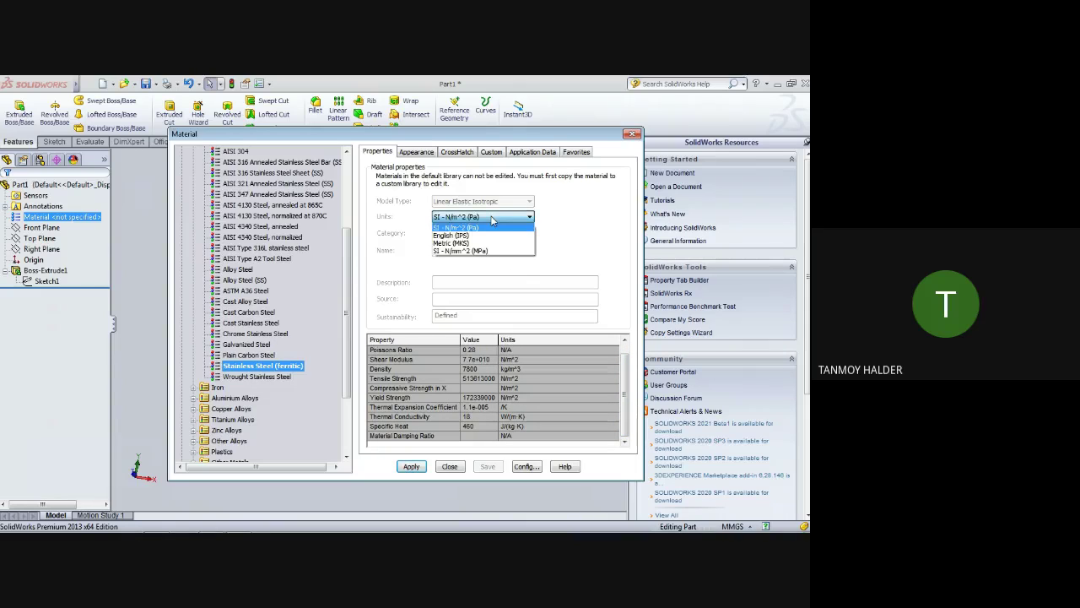
left_click(493, 218)
left_click(493, 218)
left_click(493, 218)
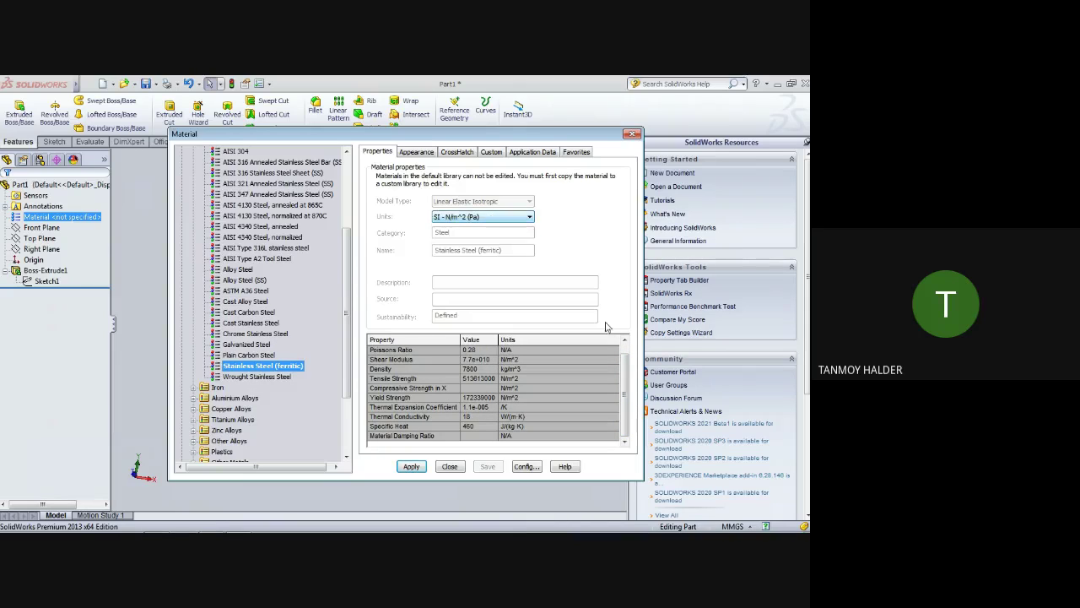
- Set the material's configuration option to Specify configurations
left_click(527, 467)
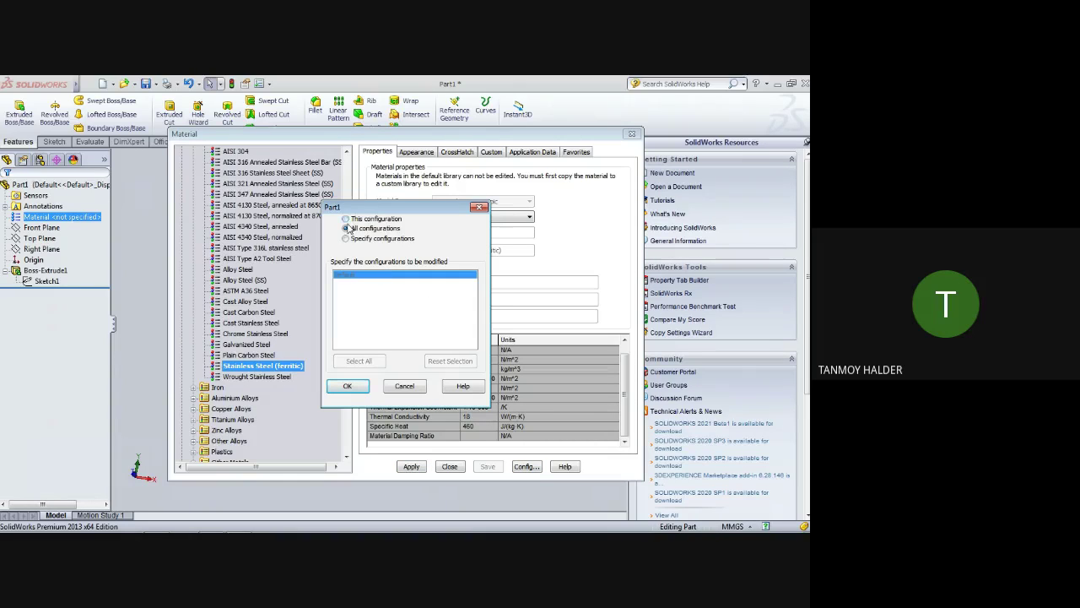
left_click(346, 240)
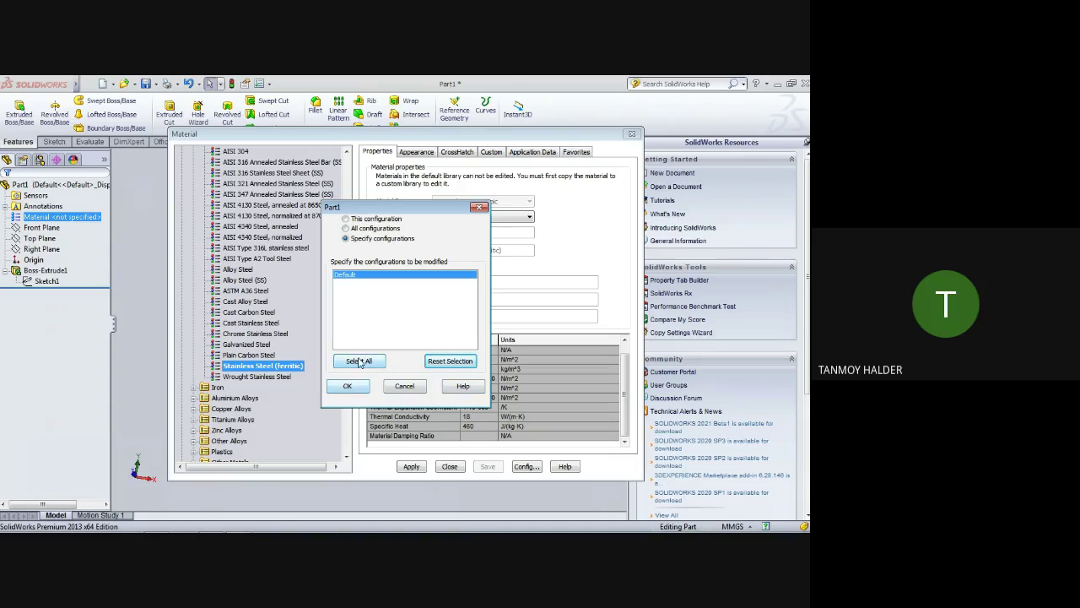
left_click(479, 208)
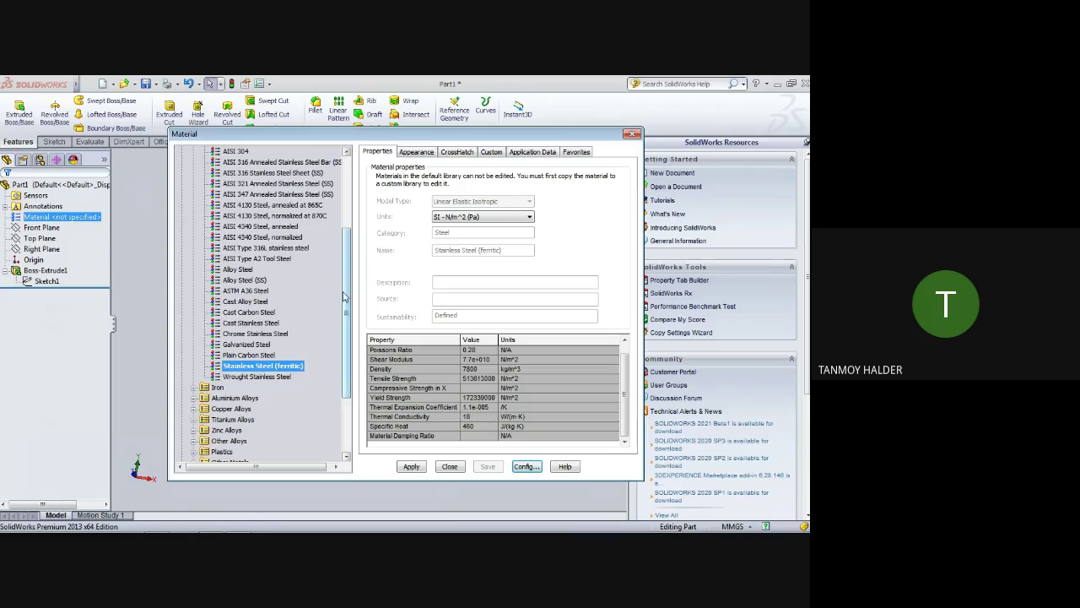
scroll(344, 297, "down", 3)
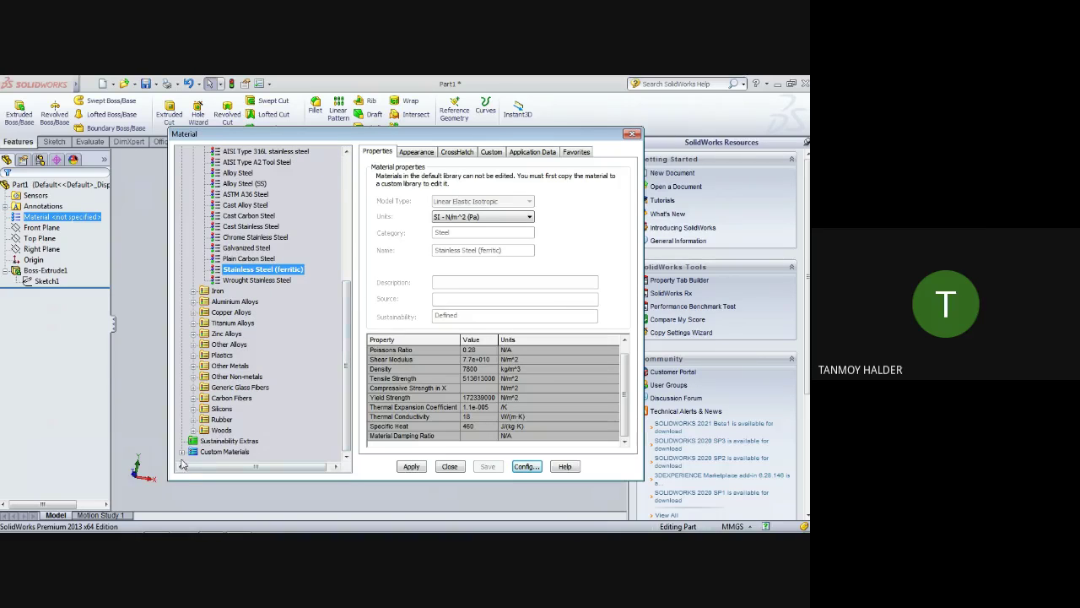
- Expand Custom Materials and preview the Bamboo (Balcooa) properties
double_click(213, 452)
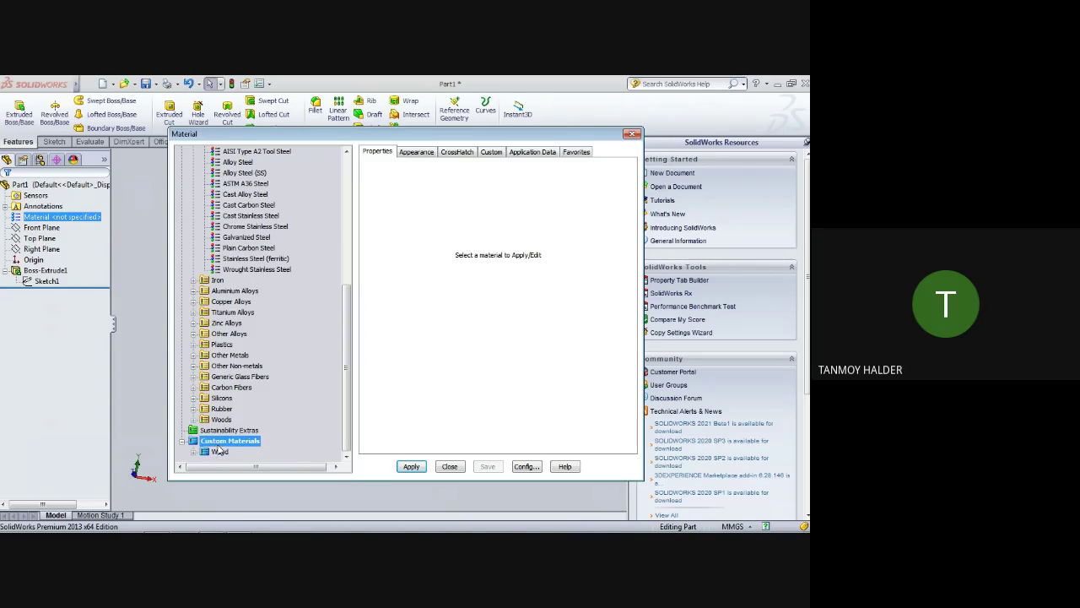
left_click(193, 453)
left_click(235, 454)
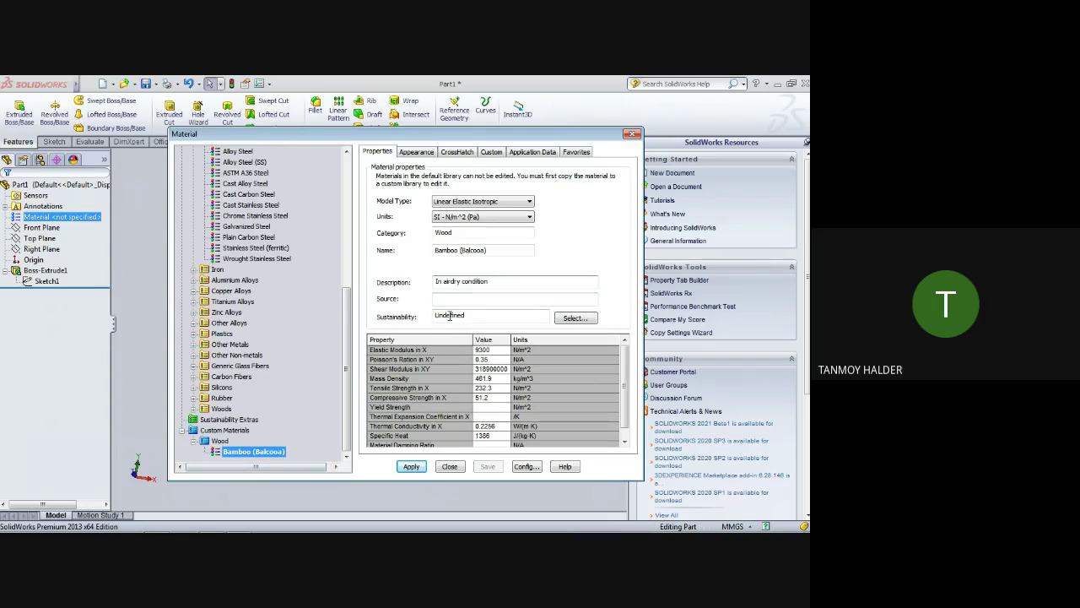
scroll(346, 376, "up", 1)
scroll(346, 376, "down", 1)
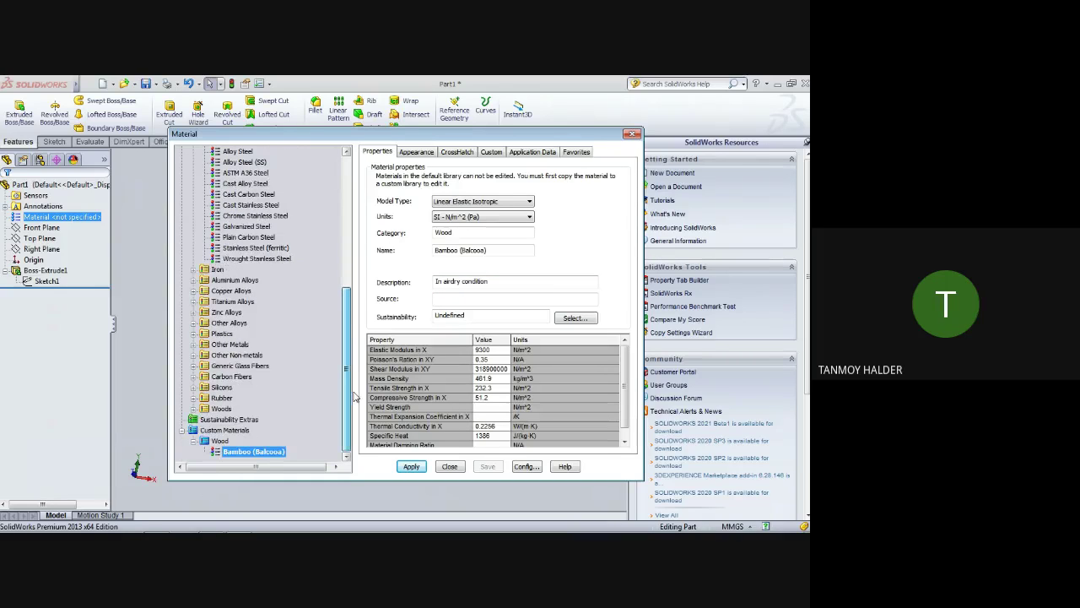
left_click_drag(355, 397, 359, 265)
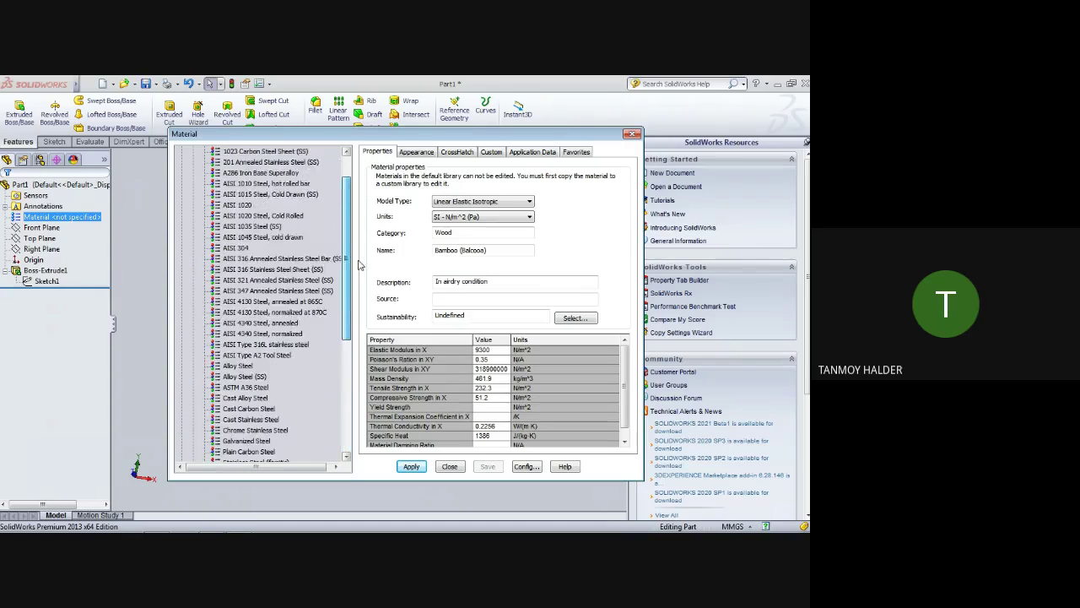
scroll(279, 337, "down", 2)
scroll(236, 380, "down", 5)
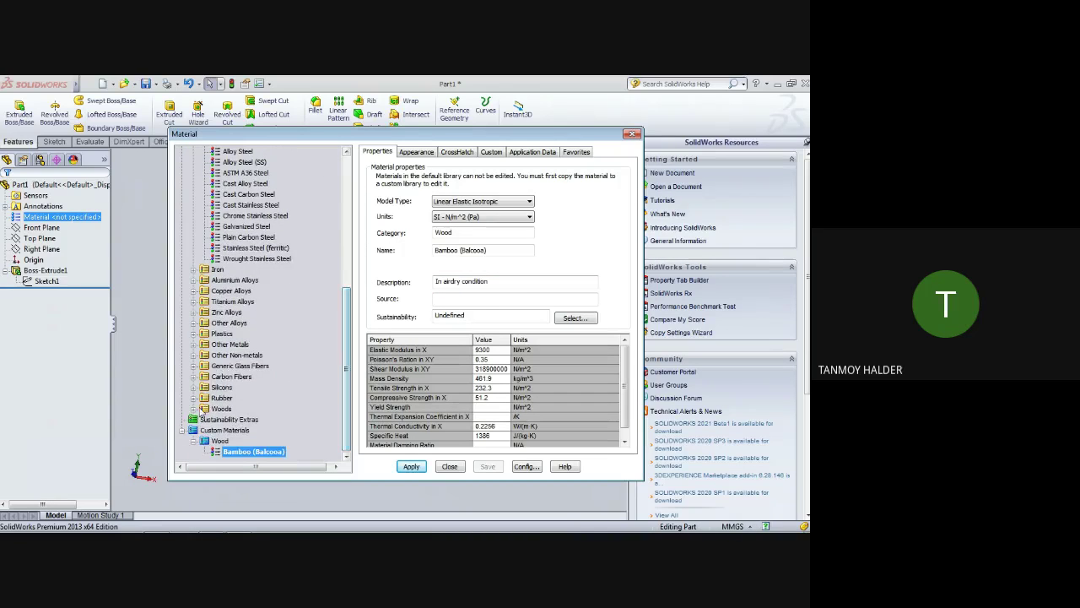
- Compare Cedar, Mahogany and Balsa woods, then apply Bamboo (Balcooa)
double_click(204, 409)
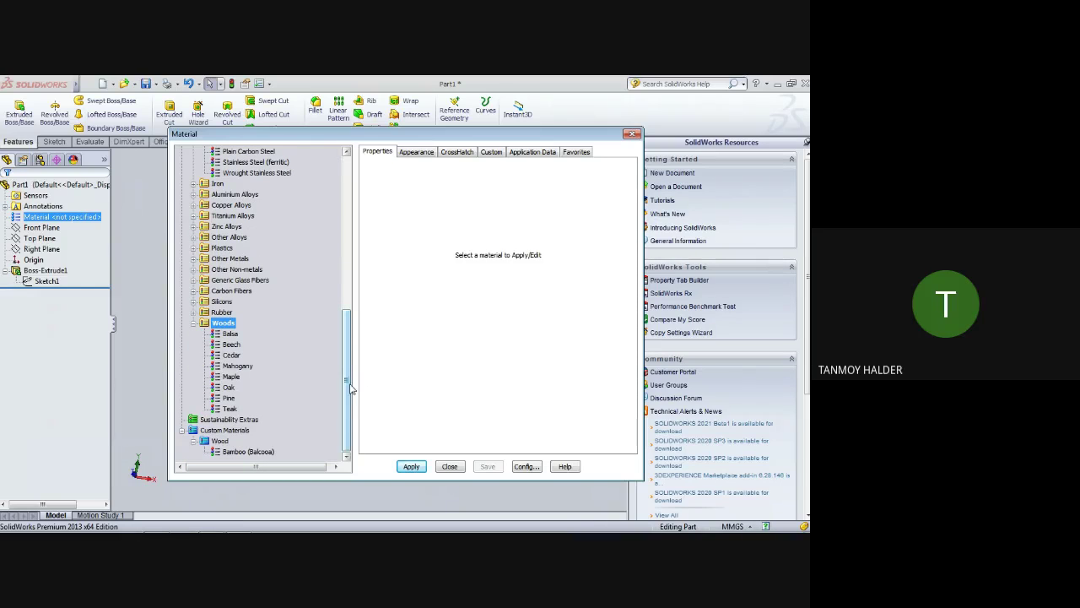
left_click(232, 355)
left_click(238, 365)
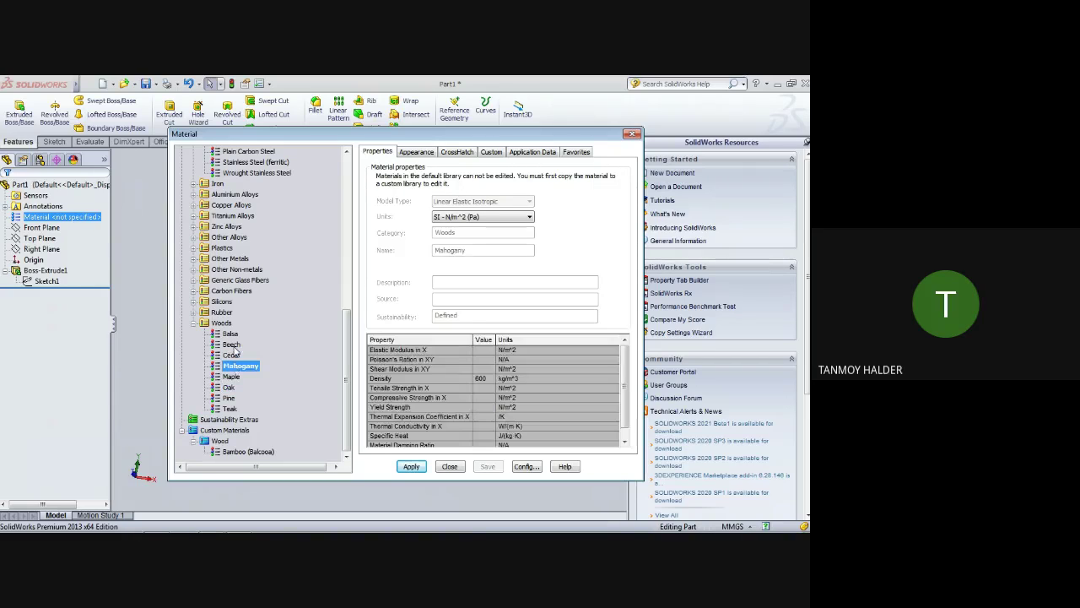
left_click(231, 334)
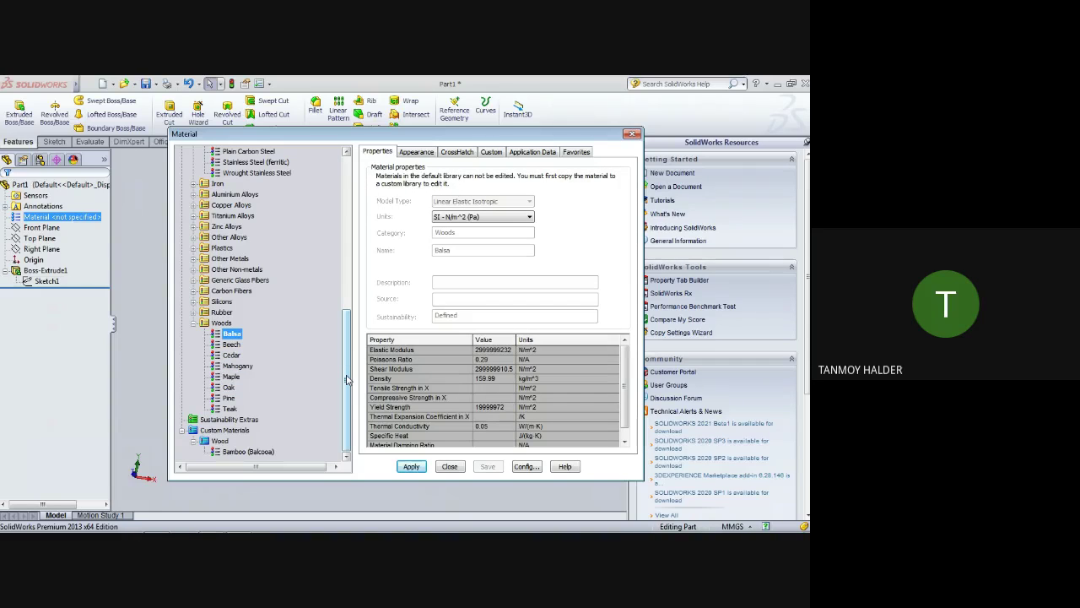
left_click(194, 325)
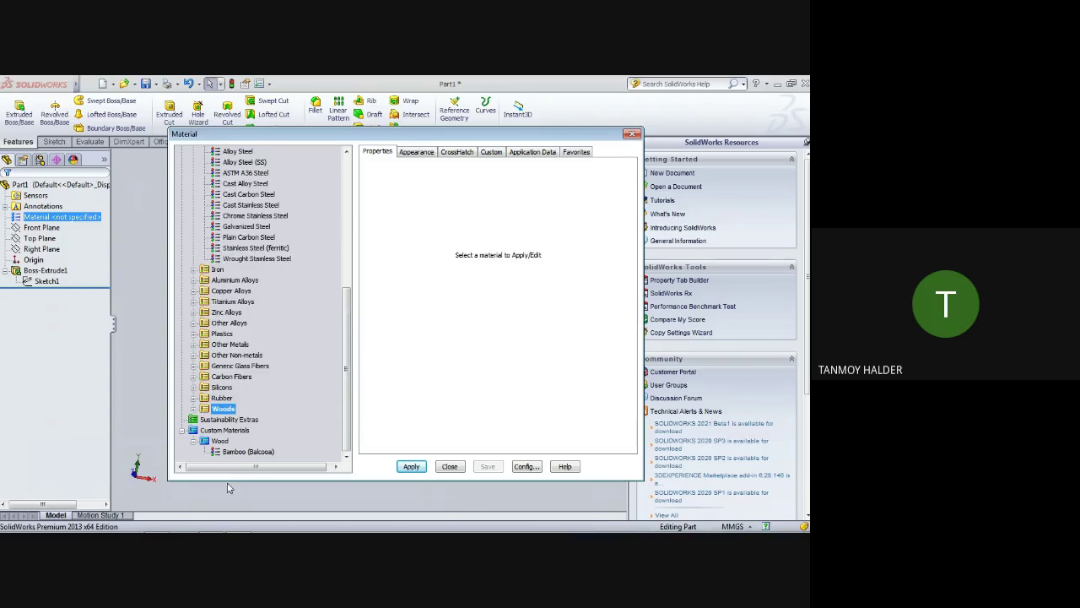
left_click(239, 453)
left_click(411, 467)
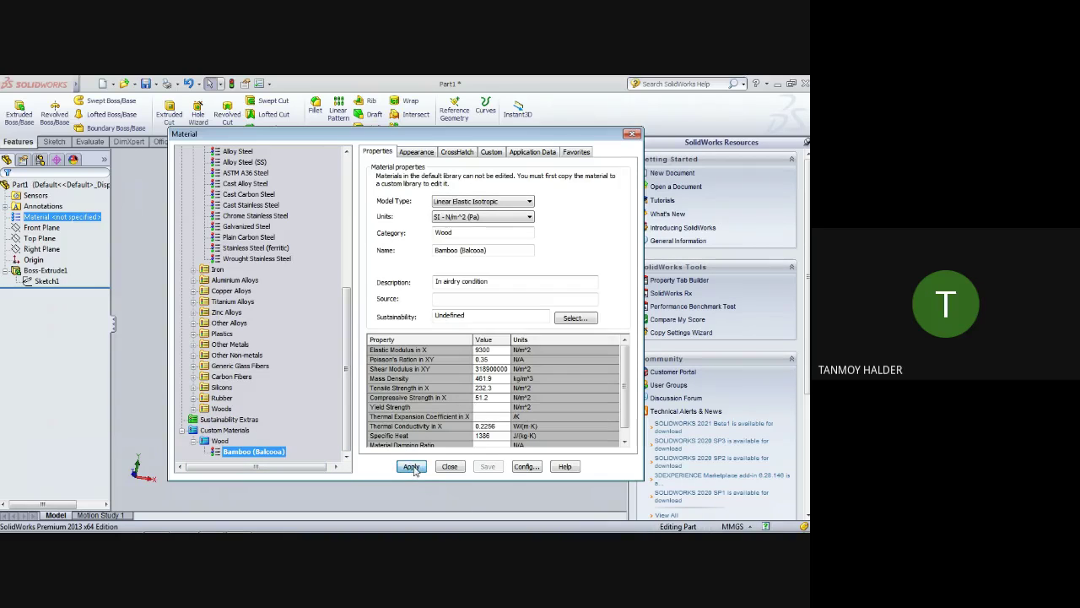
- Review the remaining properties and the Application Data, Favorites, Crosshatch and Appearance tabs
left_click(625, 441)
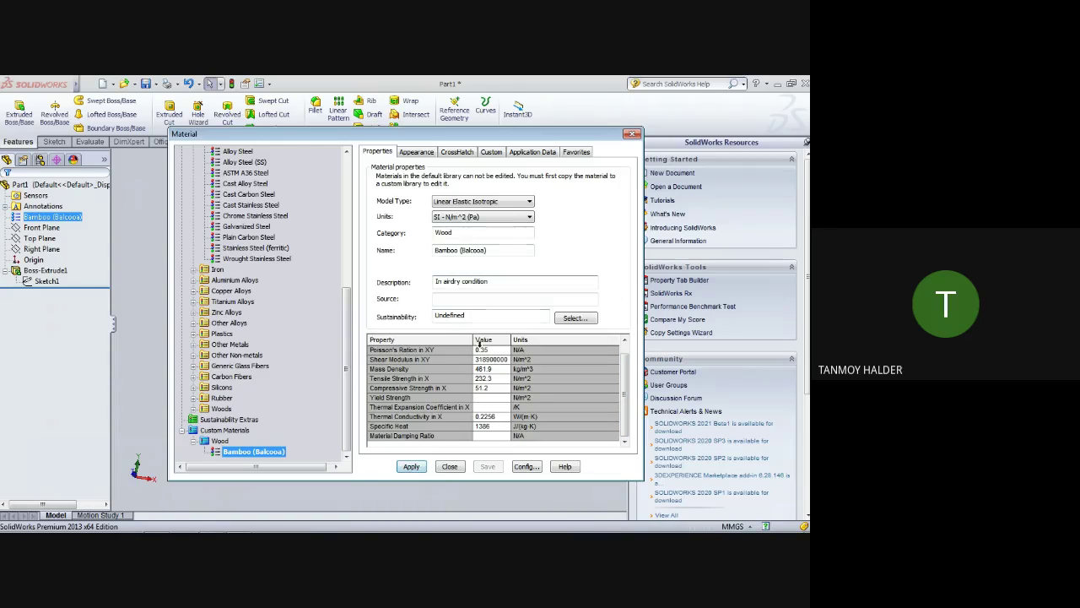
left_click(534, 153)
left_click(575, 152)
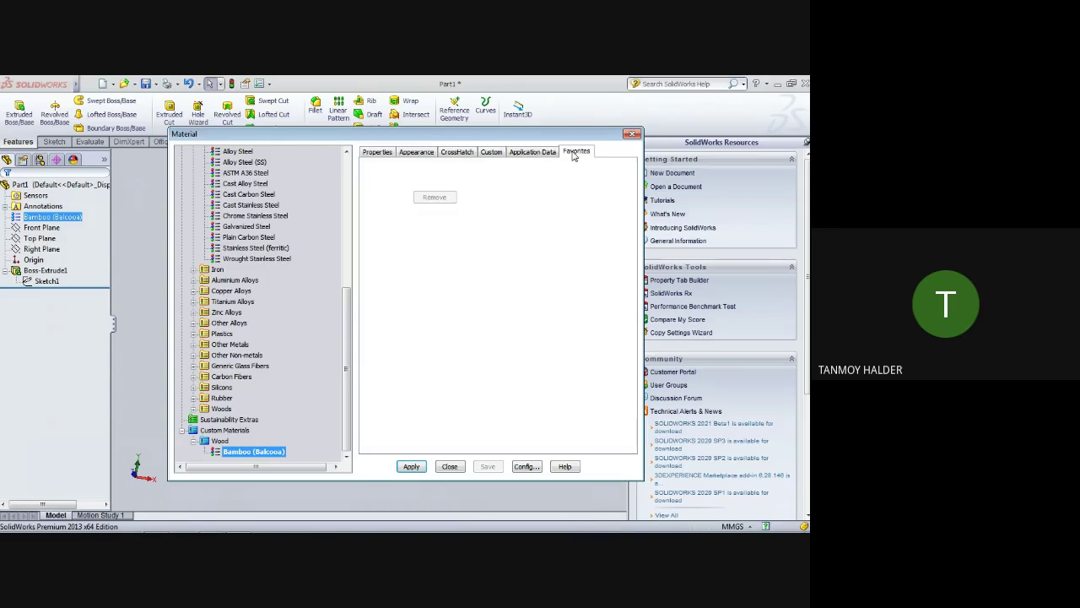
left_click(458, 152)
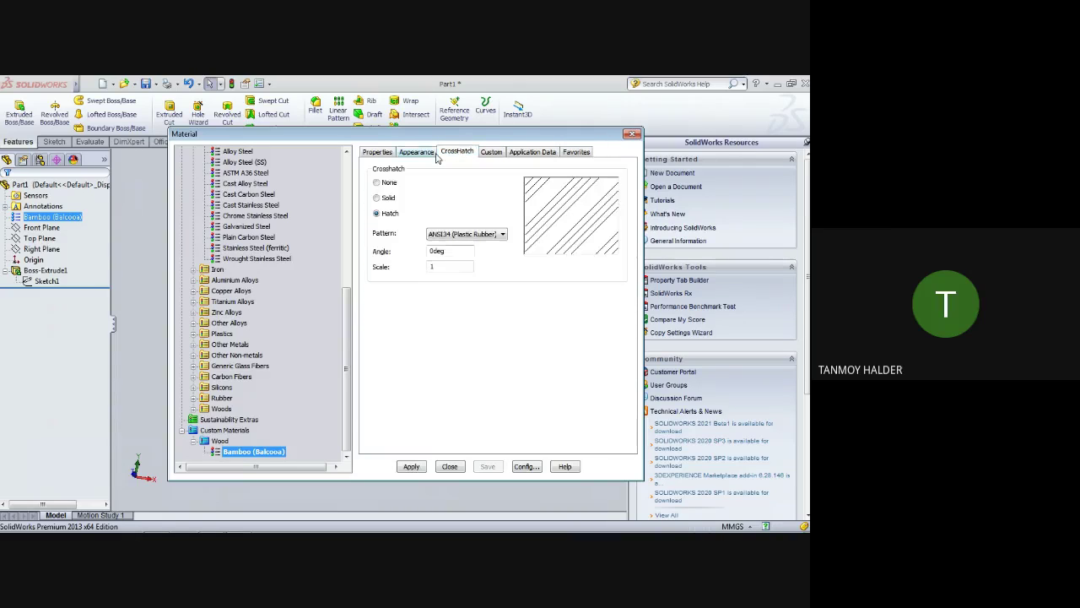
left_click(417, 153)
left_click(456, 152)
- Add a blank custom property row on the Custom tab and visit its cells
left_click(490, 153)
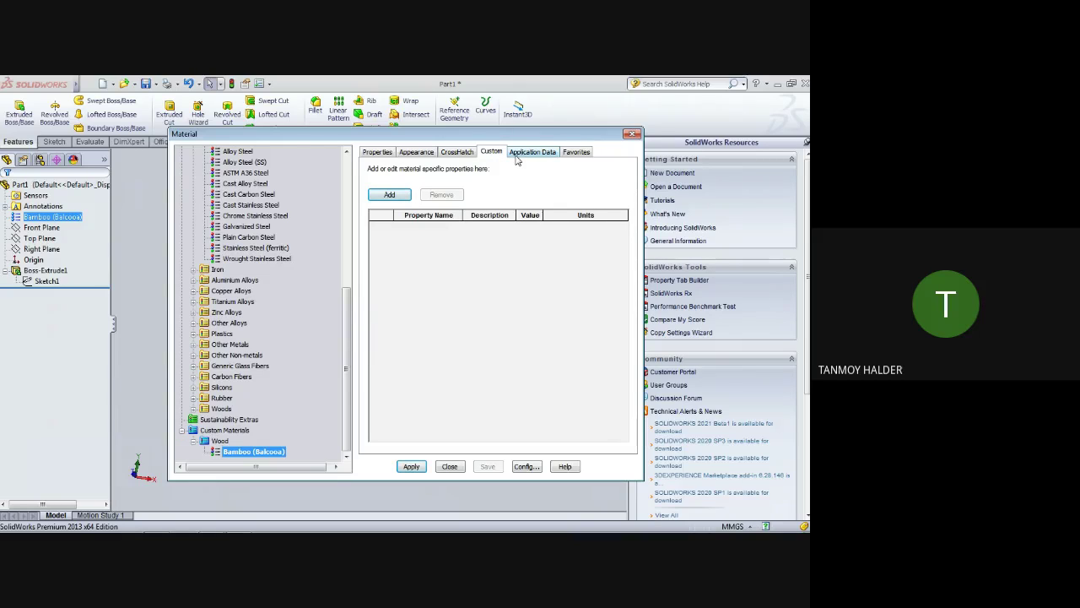
left_click(389, 195)
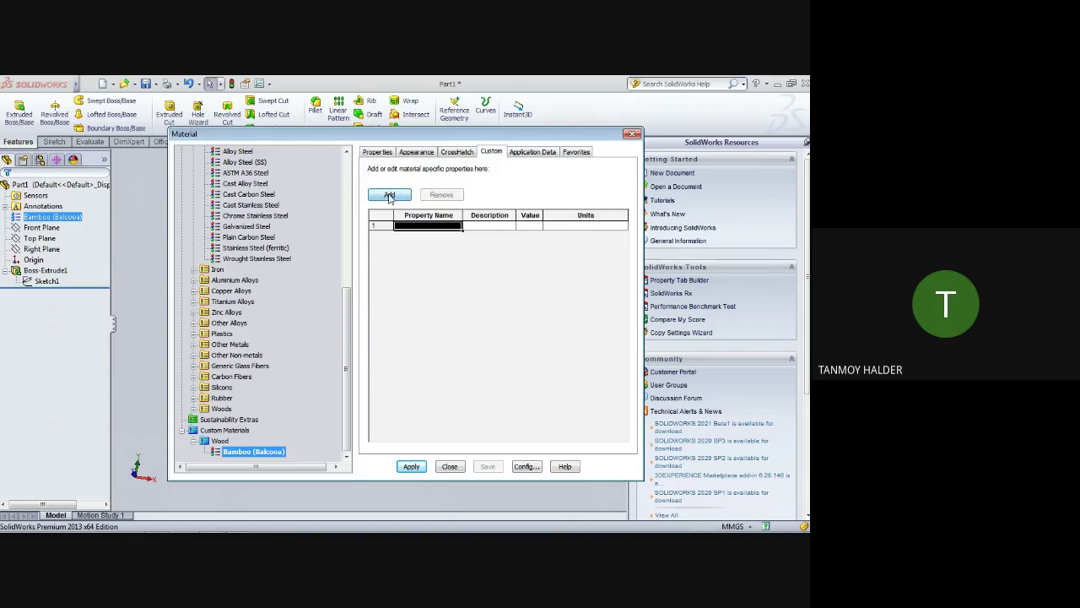
left_click(494, 228)
left_click(431, 228)
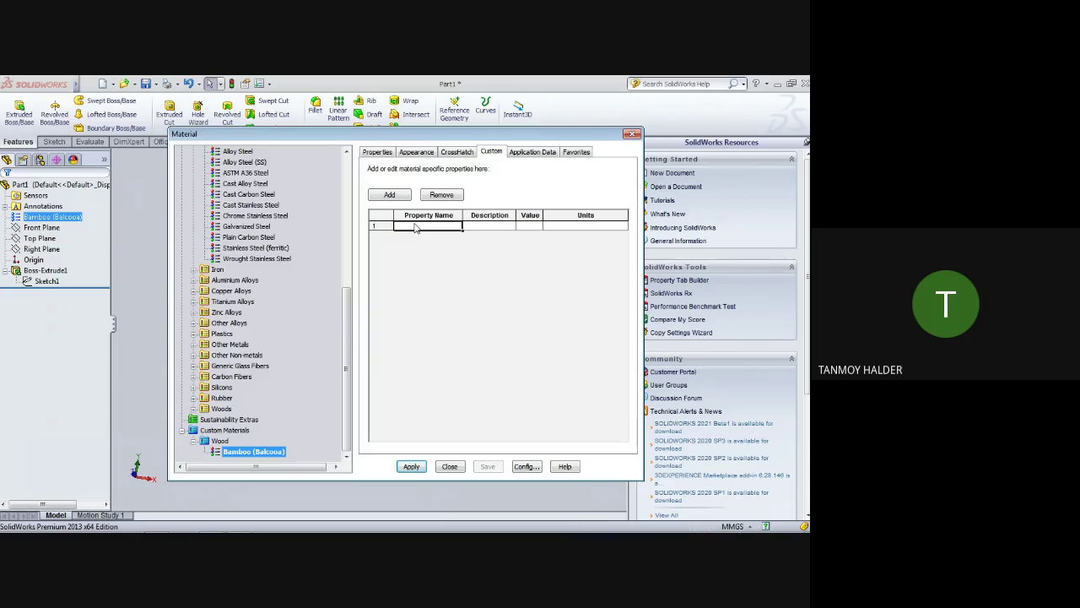
left_click(468, 226)
left_click(585, 225)
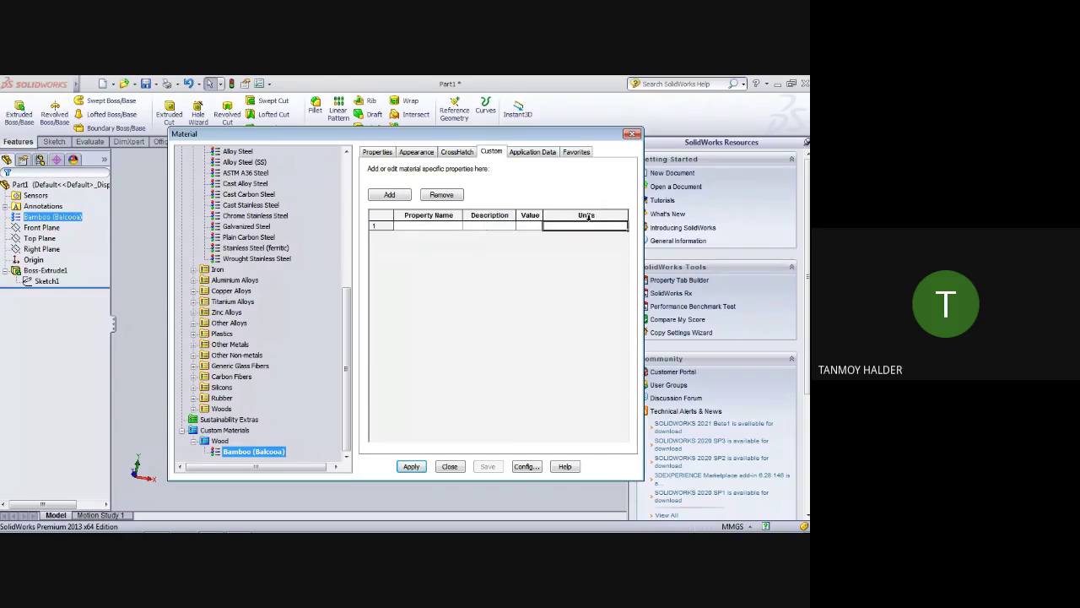
left_click(505, 226)
left_click(530, 226)
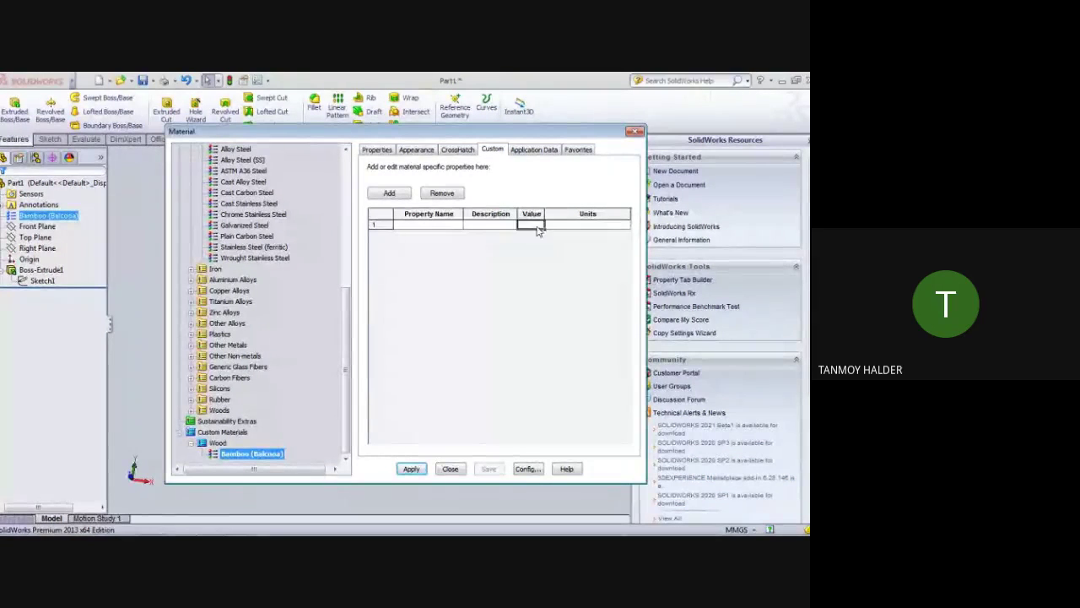
left_click(565, 226)
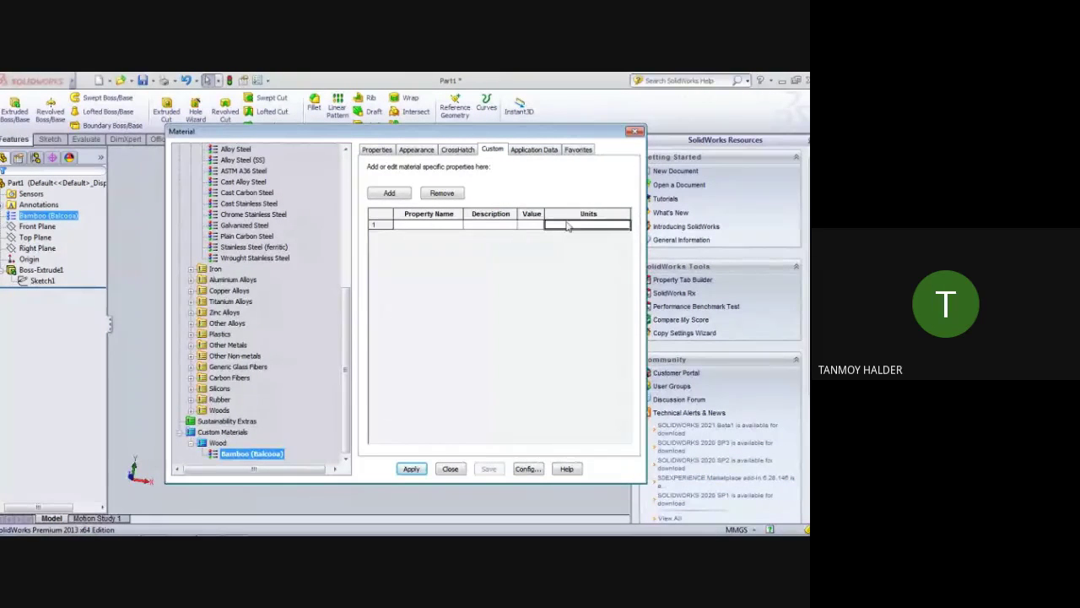
left_click(523, 468)
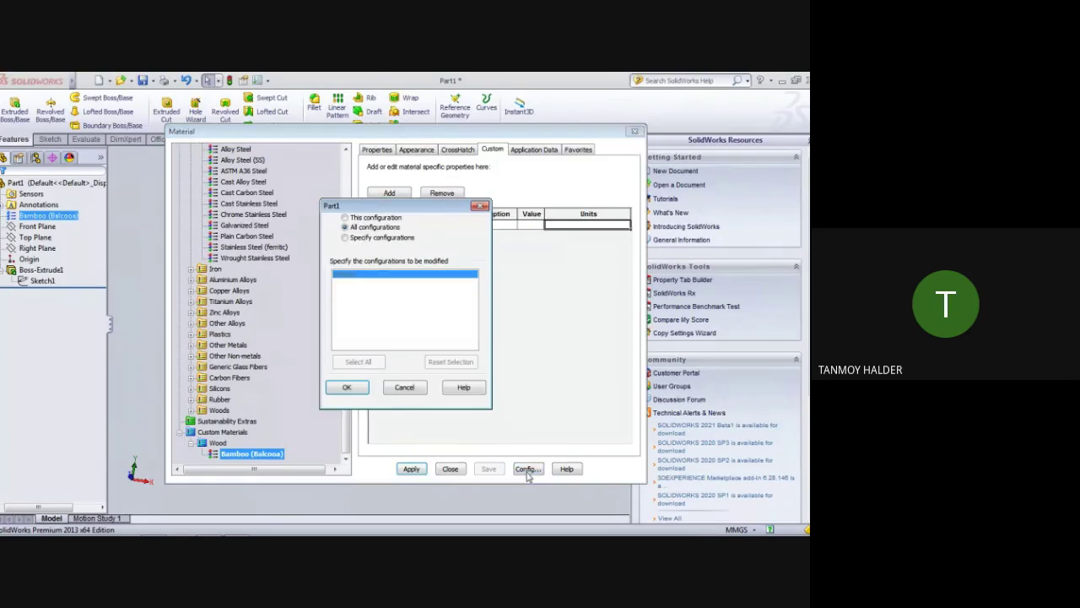
- Apply the material to all configurations via Specify configurations and Select All
left_click(346, 238)
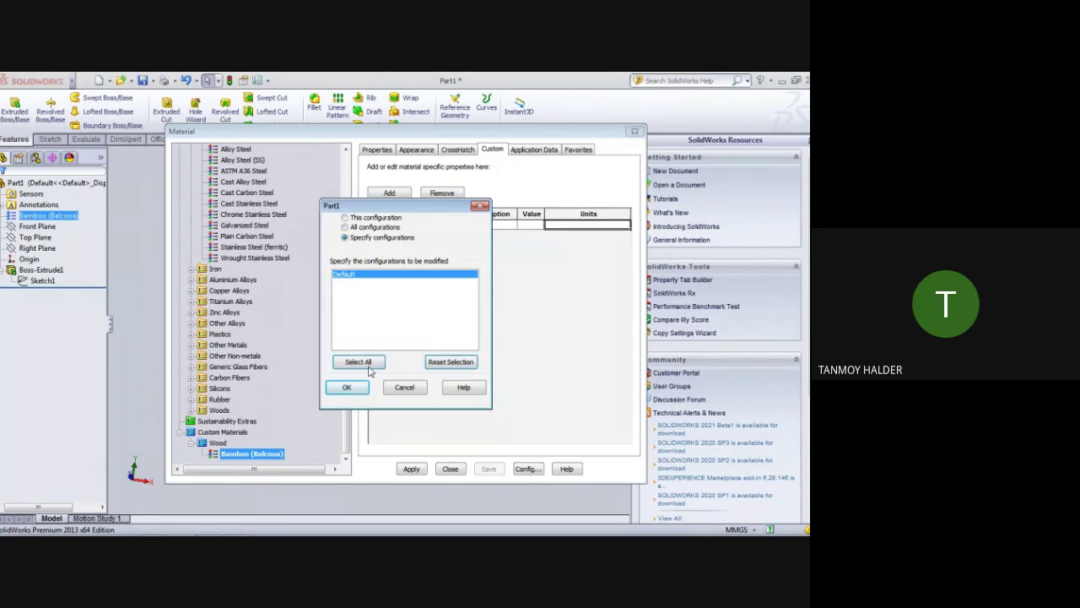
left_click(367, 365)
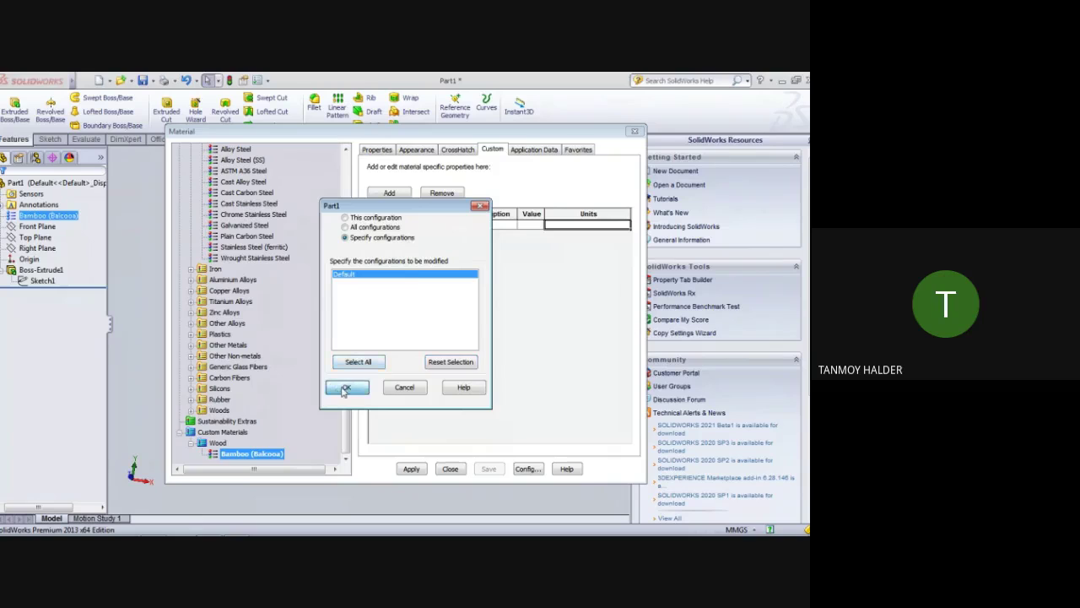
left_click(346, 389)
left_click(378, 151)
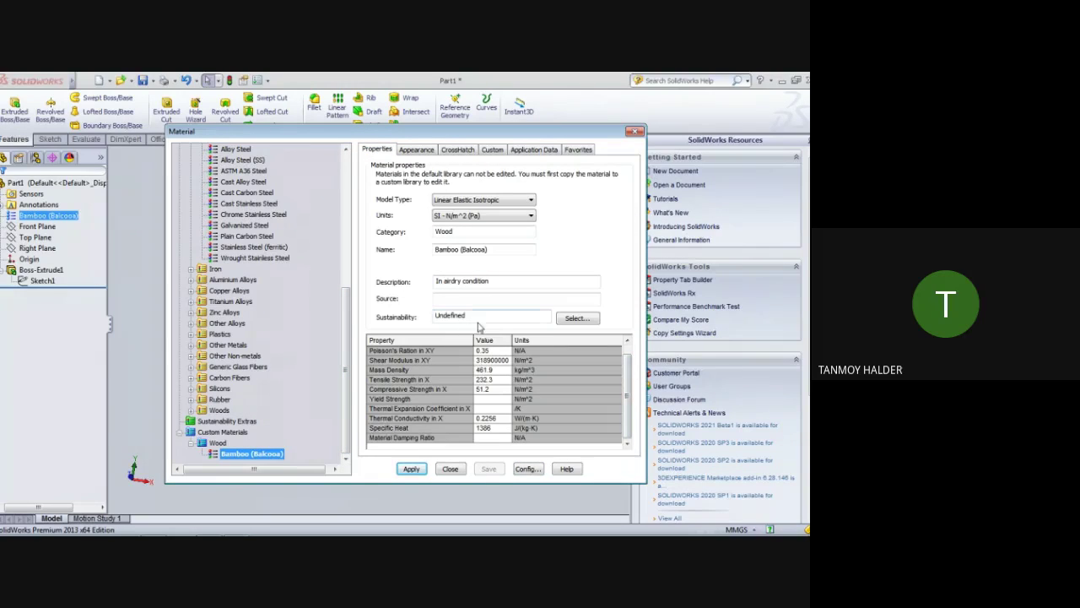
- Match the sustainability data to Balsa from SolidWorks Materials > Woods
left_click(497, 382)
left_click(565, 319)
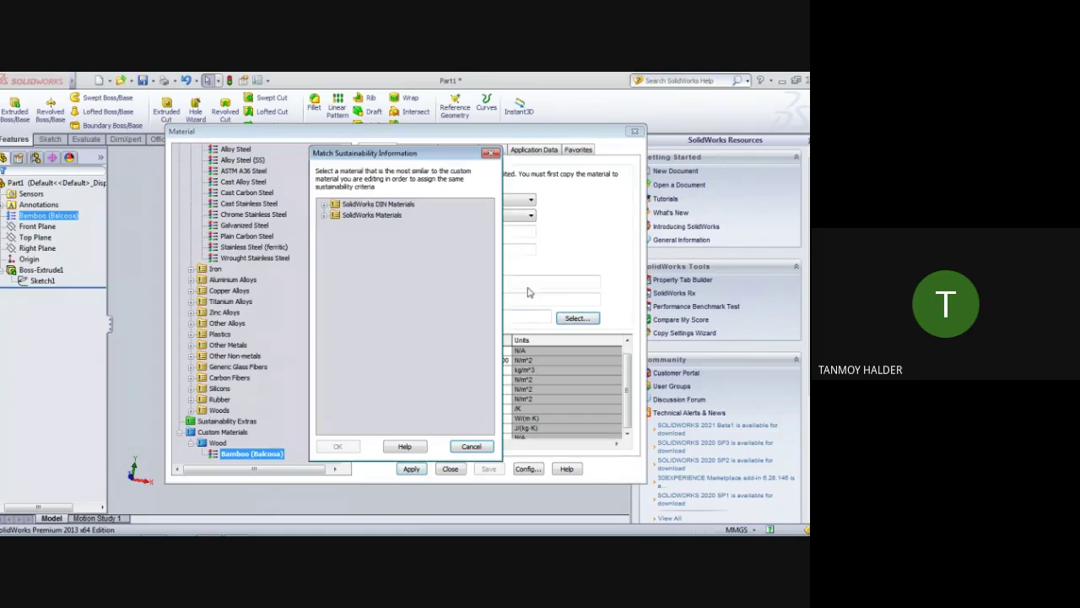
left_click(324, 216)
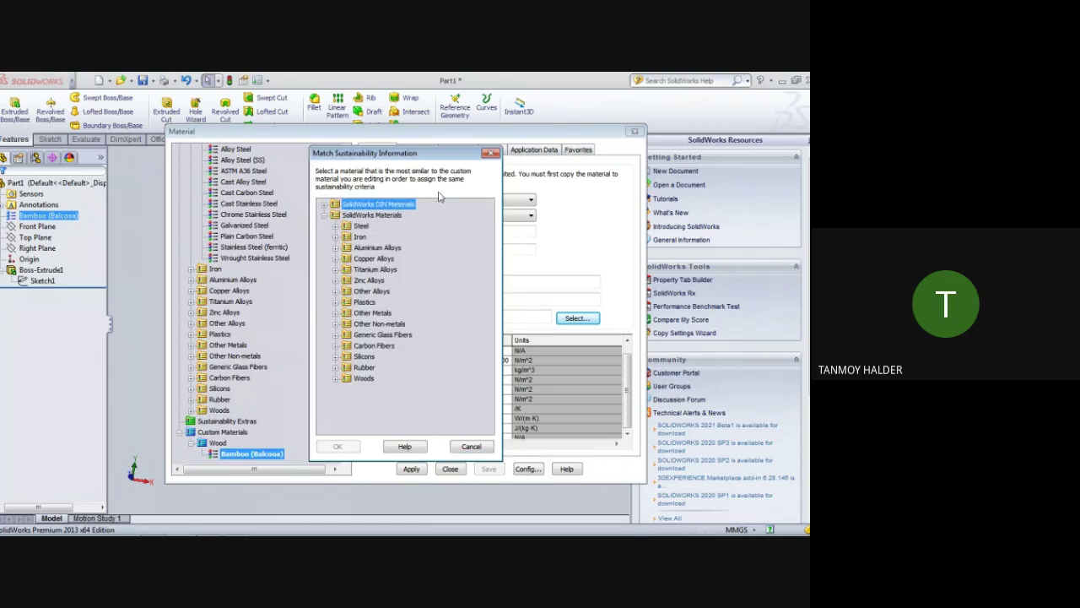
left_click(336, 380)
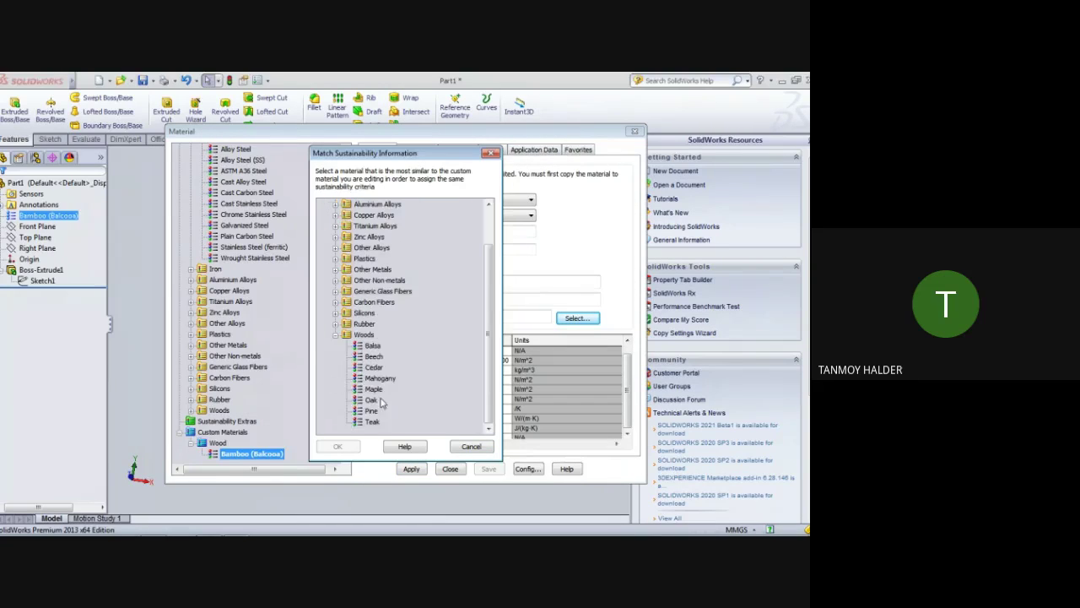
left_click(373, 346)
left_click(332, 449)
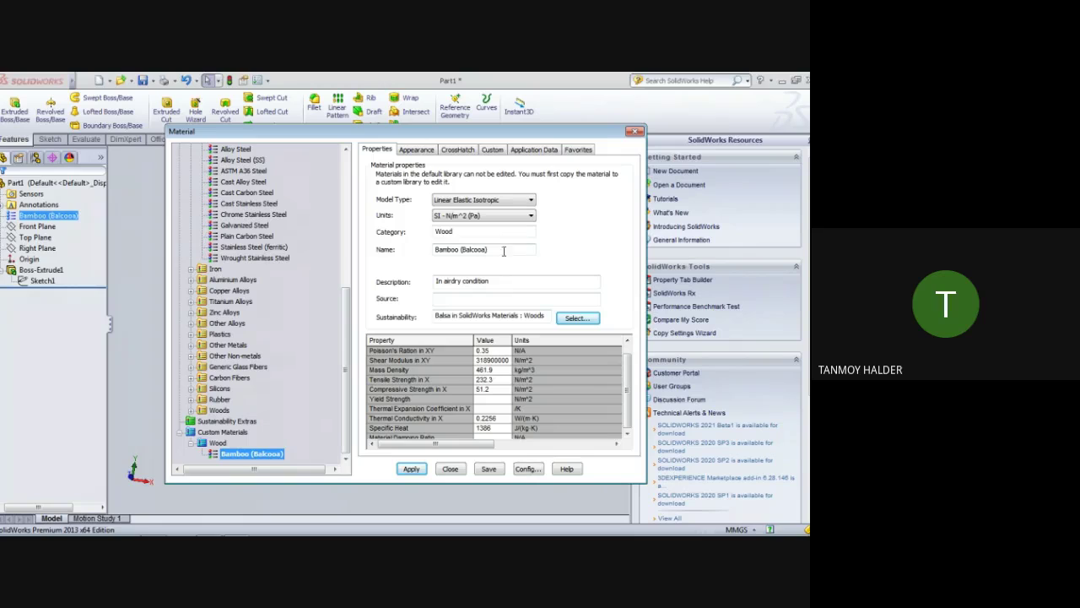
left_click(503, 361)
- Change the Bamboo (Balcooa) shear modulus from 318900000 to 319900000 N/m^2 and save it
left_click(494, 352)
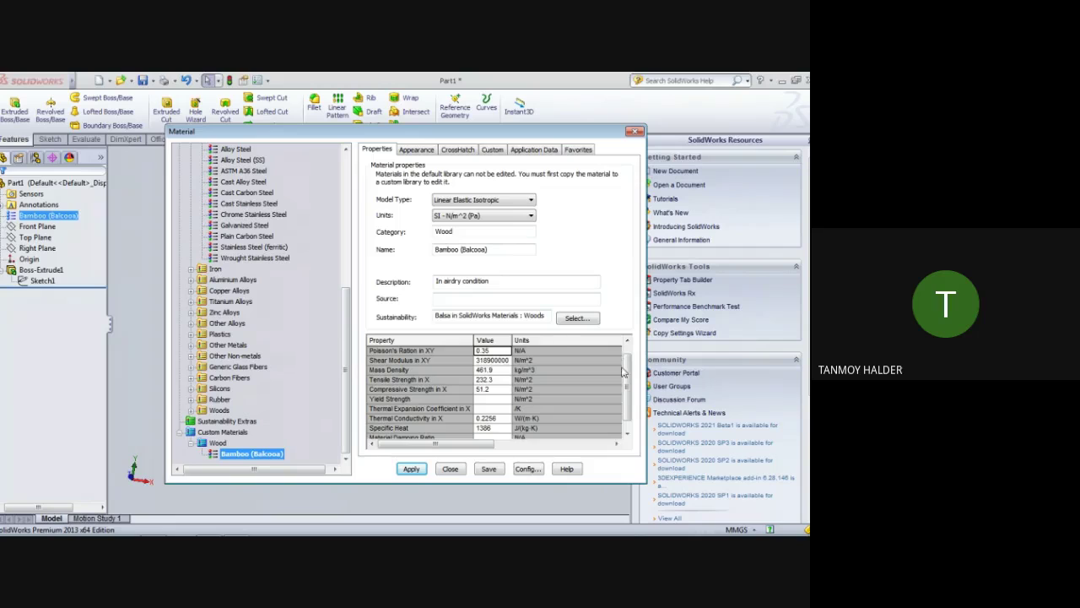
scroll(624, 371, "down", 1)
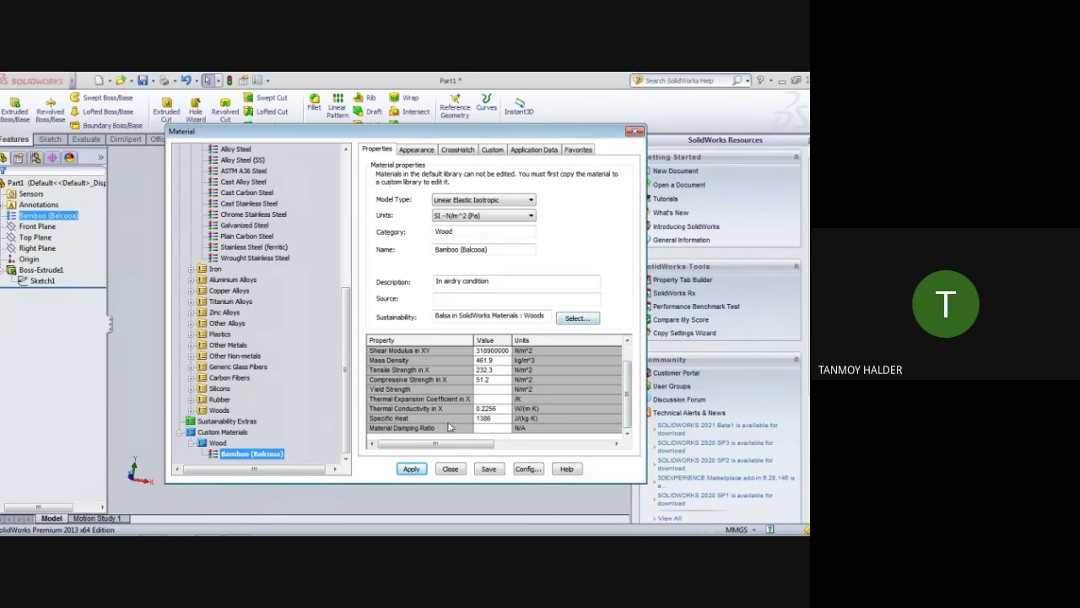
left_click(411, 469)
left_click(488, 351)
type("9")
left_click(491, 472)
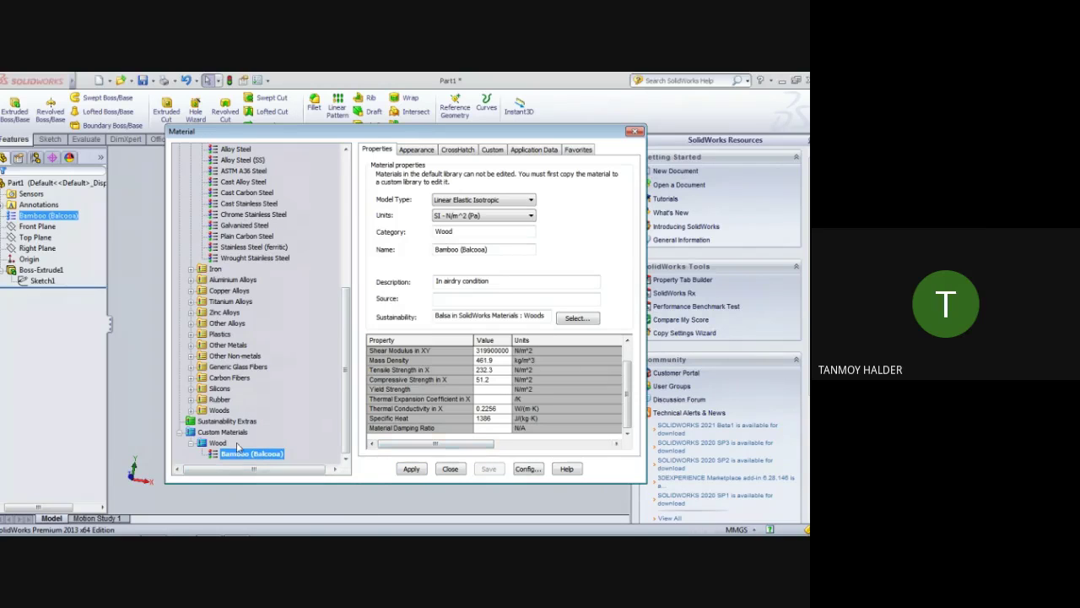
left_click(193, 443)
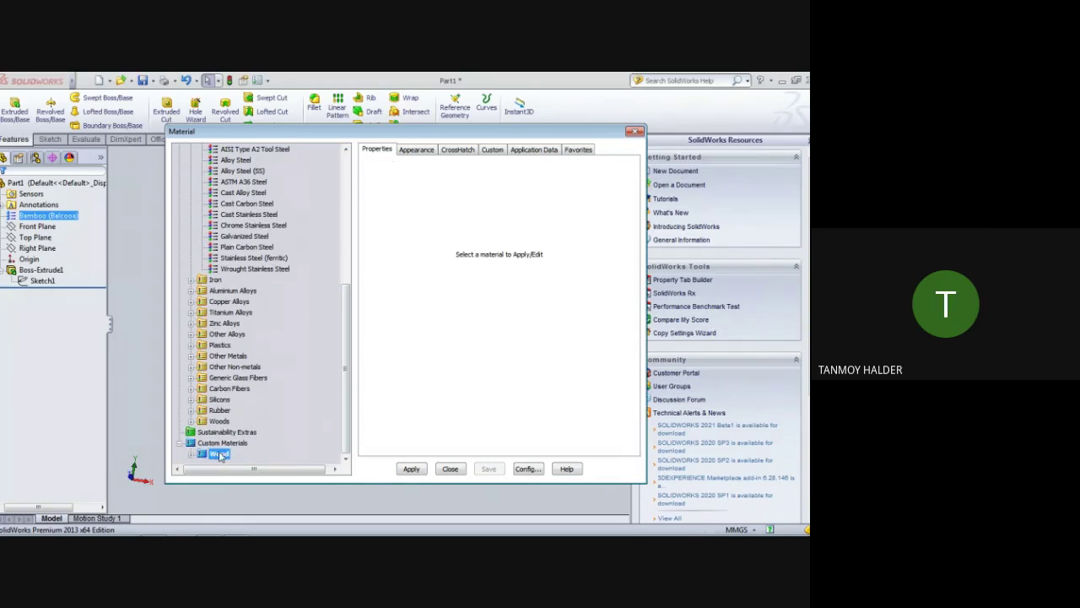
- Apply Stainless Steel (ferritic) from SolidWorks Materials > Steel to the part
scroll(253, 354, "up", 1)
scroll(253, 338, "down", 1)
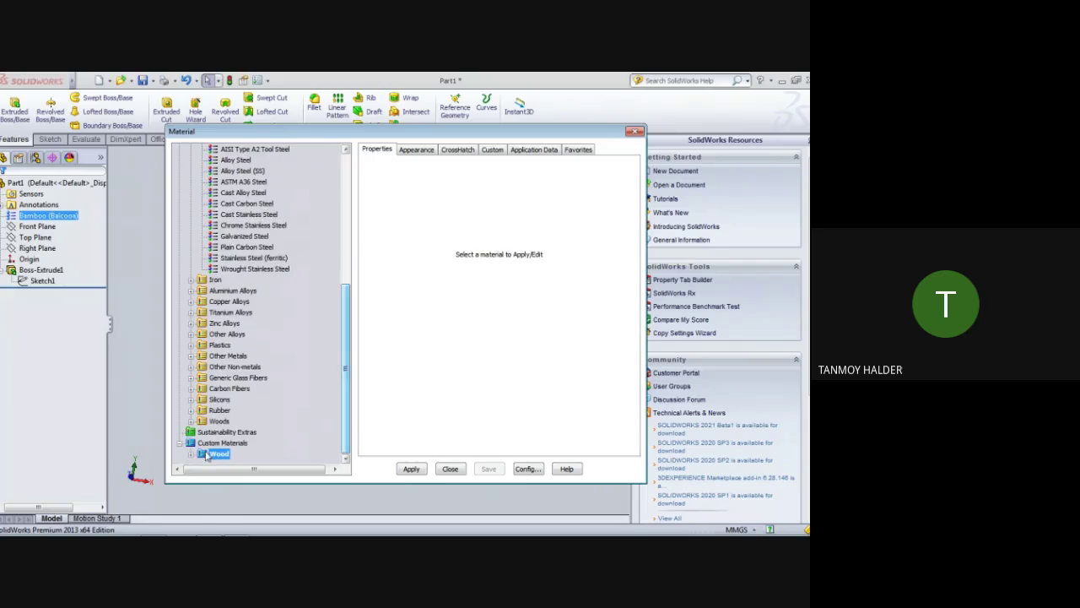
left_click_drag(345, 365, 344, 203)
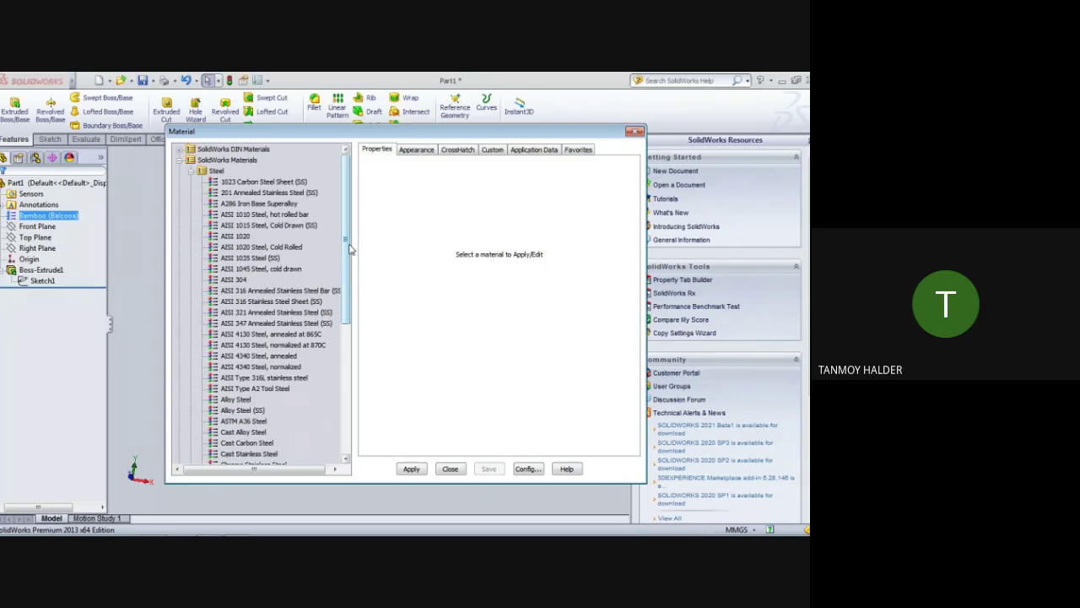
left_click_drag(345, 244, 344, 318)
scroll(345, 318, "down", 2)
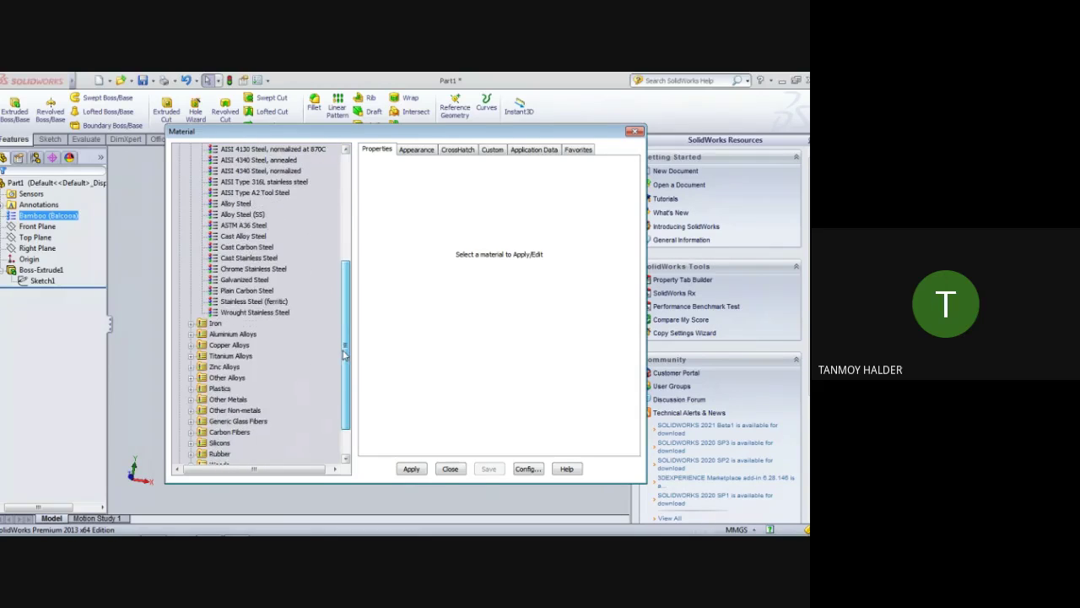
scroll(345, 325, "down", 1)
left_click_drag(346, 335, 350, 253)
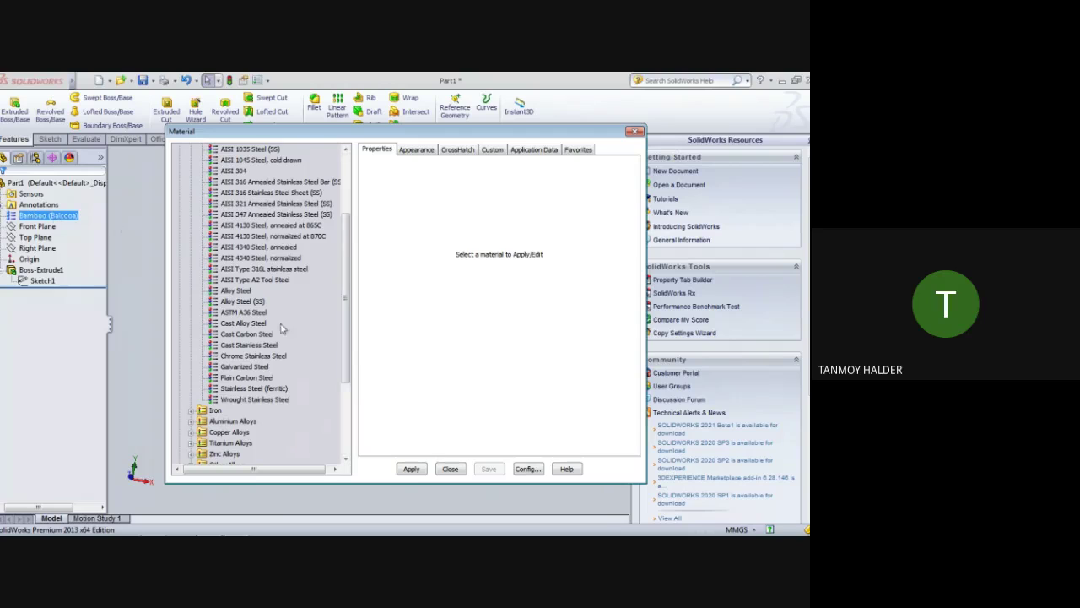
left_click(251, 390)
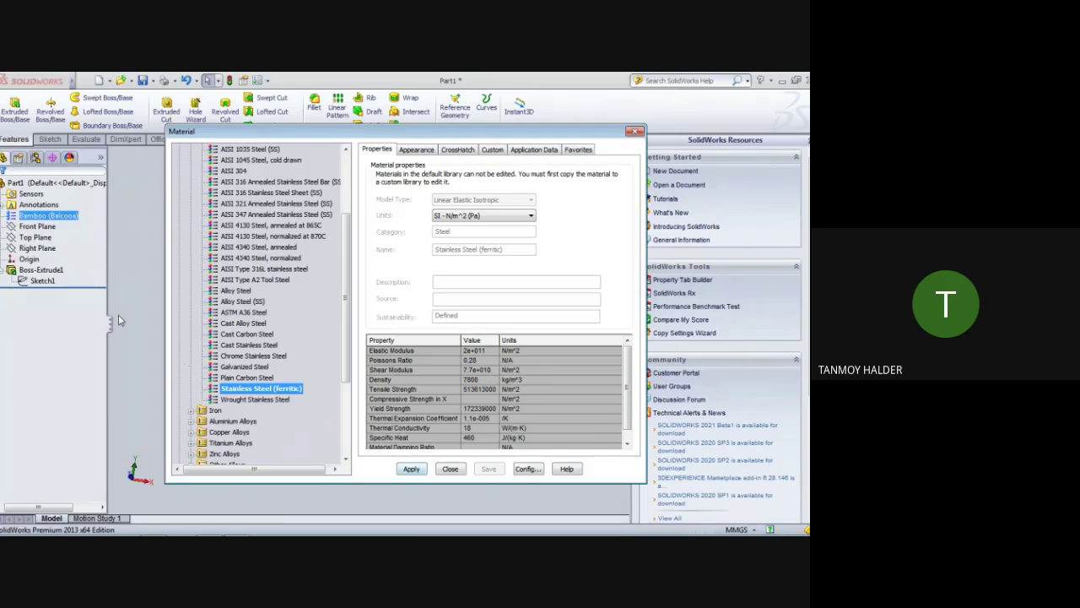
left_click(411, 469)
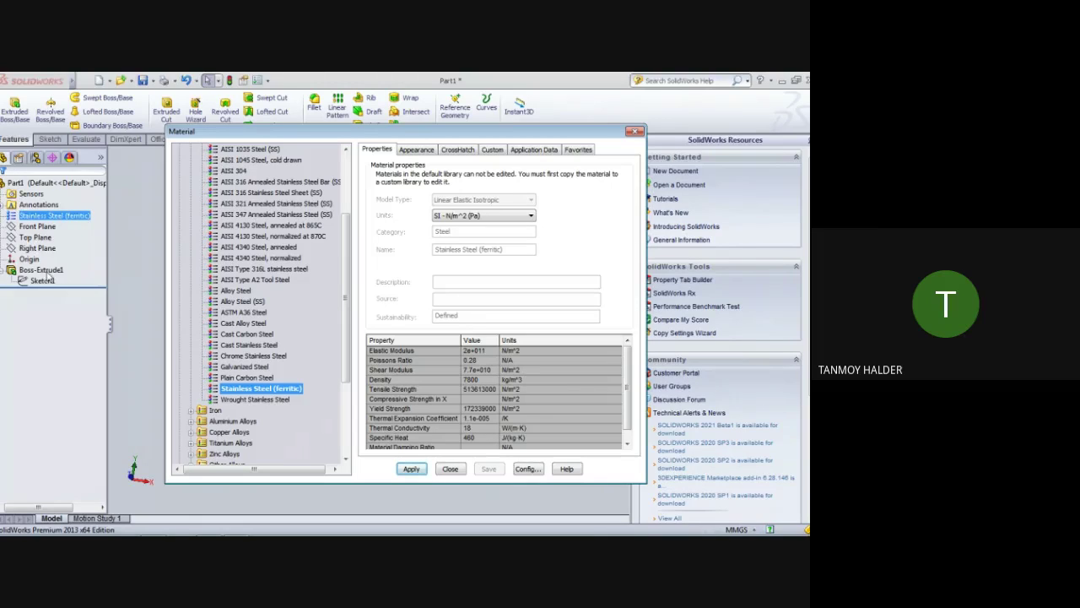
- Close the Material dialog and reopen it through Edit Material on the part's material
left_click(634, 132)
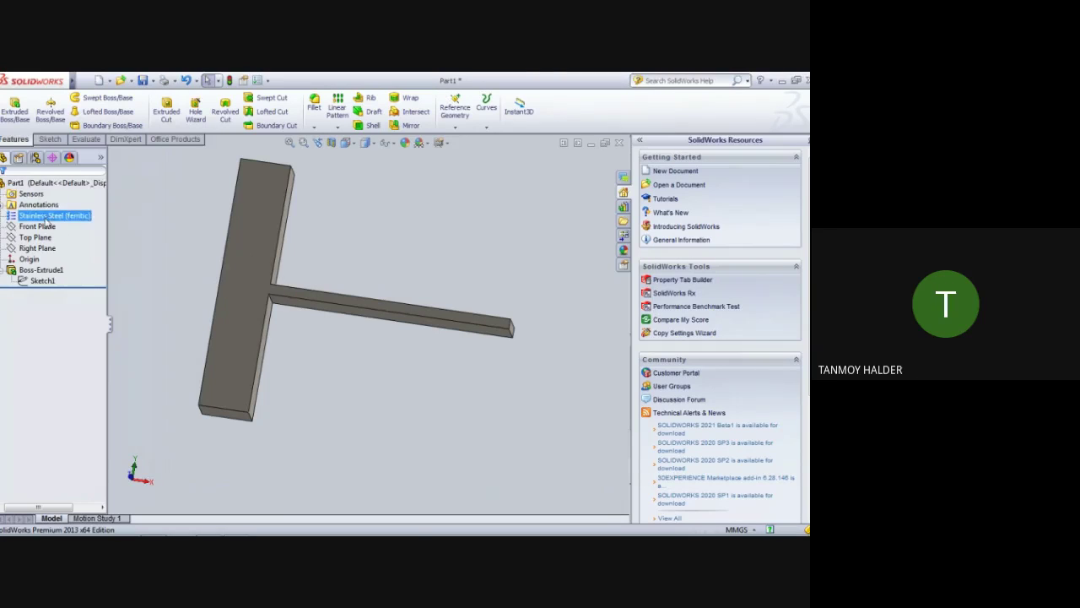
right_click(38, 219)
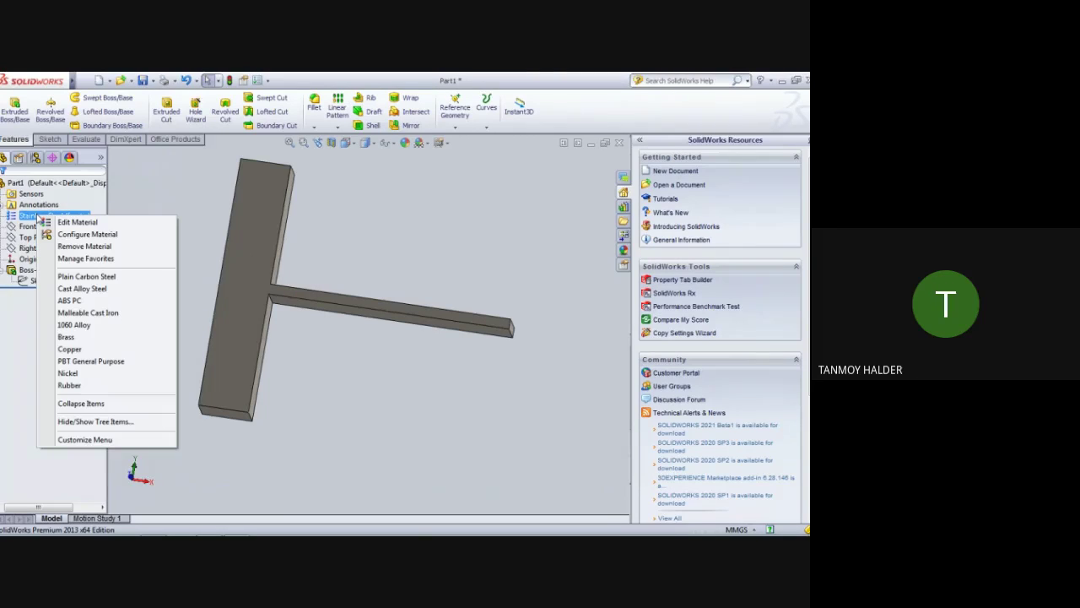
left_click(57, 221)
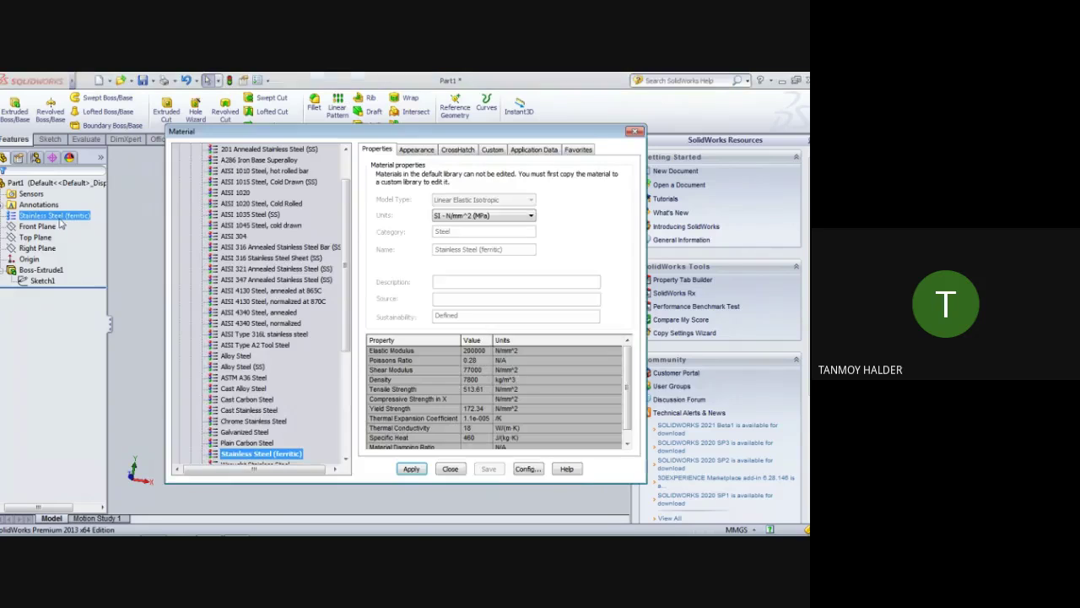
scroll(352, 295, "up", 2)
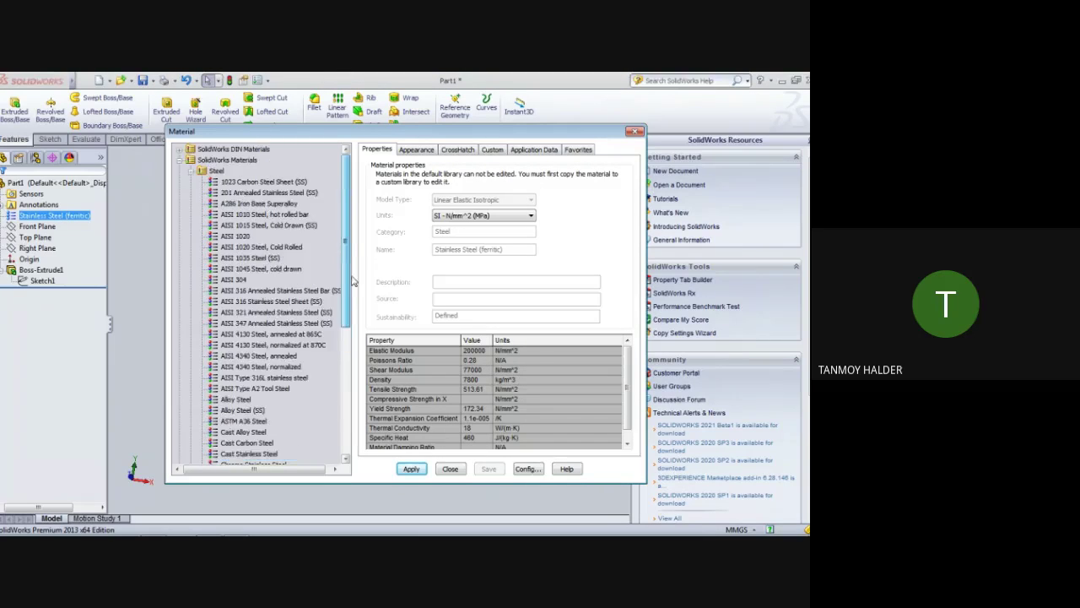
scroll(353, 281, "down", 3)
scroll(353, 281, "up", 3)
- Collapse the Steel category and briefly expand the SolidWorks DIN Materials library
left_click(190, 171)
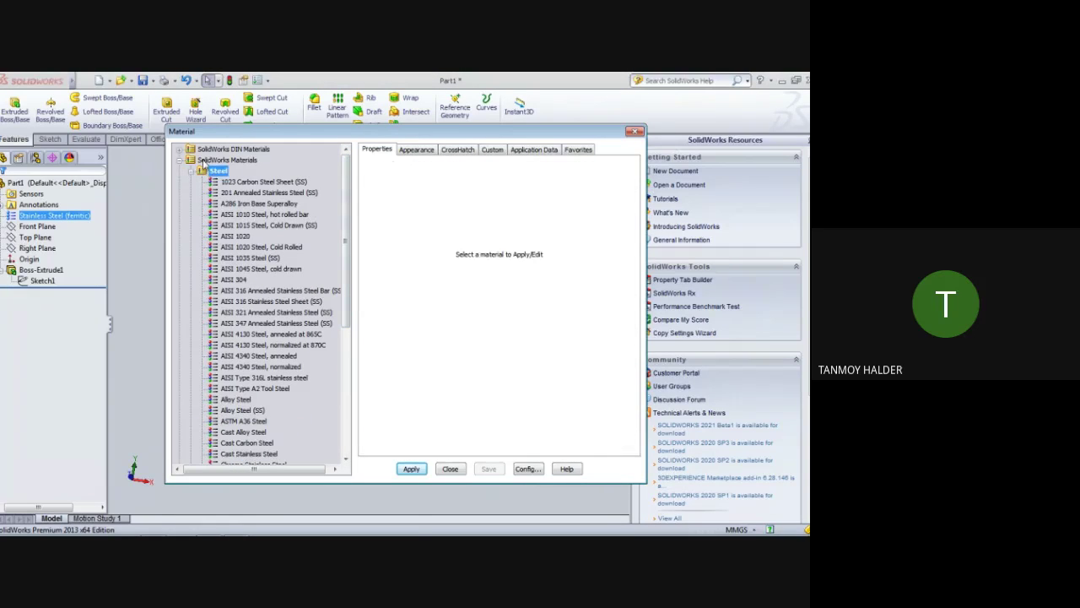
left_click(190, 170)
left_click(179, 163)
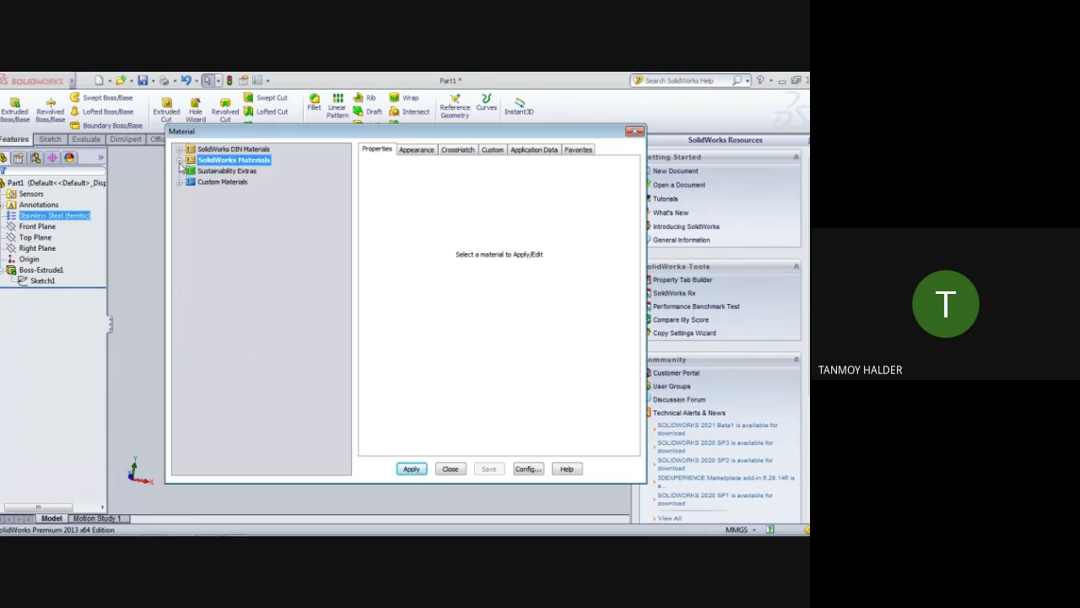
left_click(180, 150)
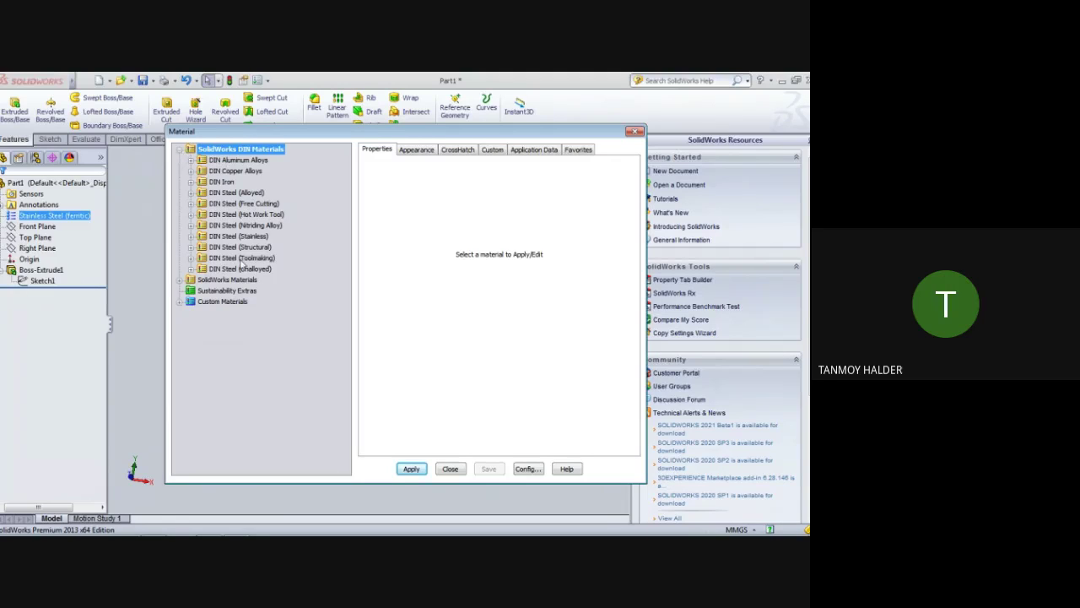
left_click(180, 149)
left_click(179, 160)
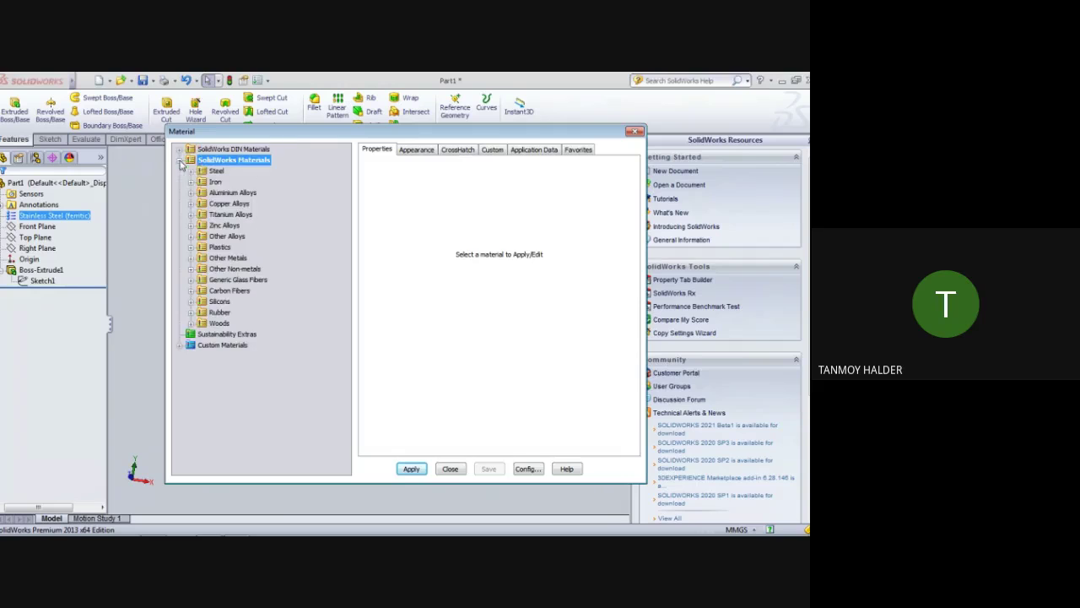
- Re-apply Stainless Steel (ferritic) from SolidWorks Materials > Steel and close the dialog
left_click(191, 171)
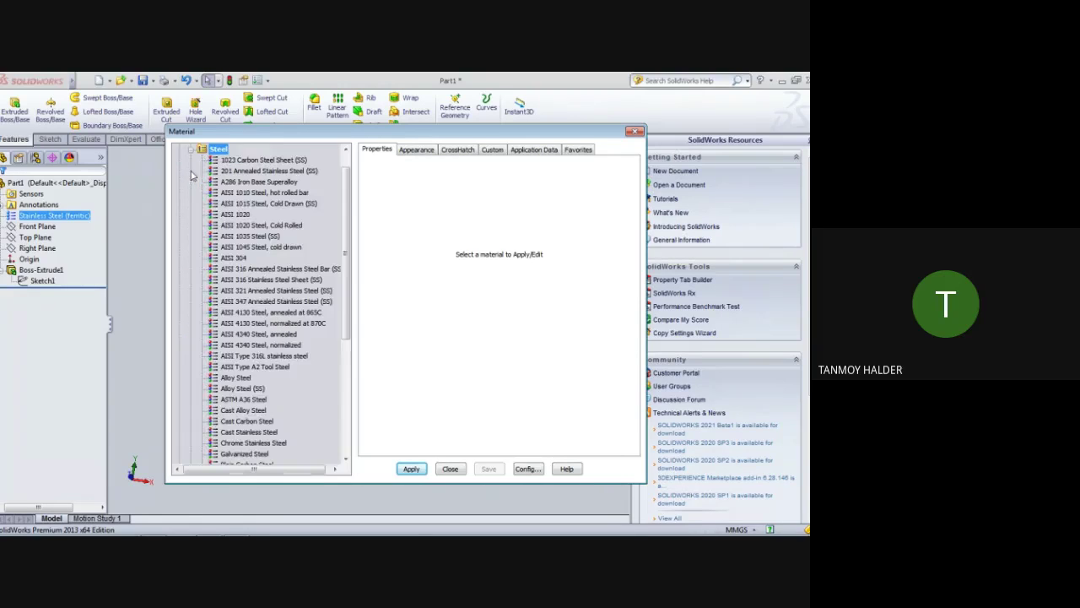
scroll(245, 282, "down", 5)
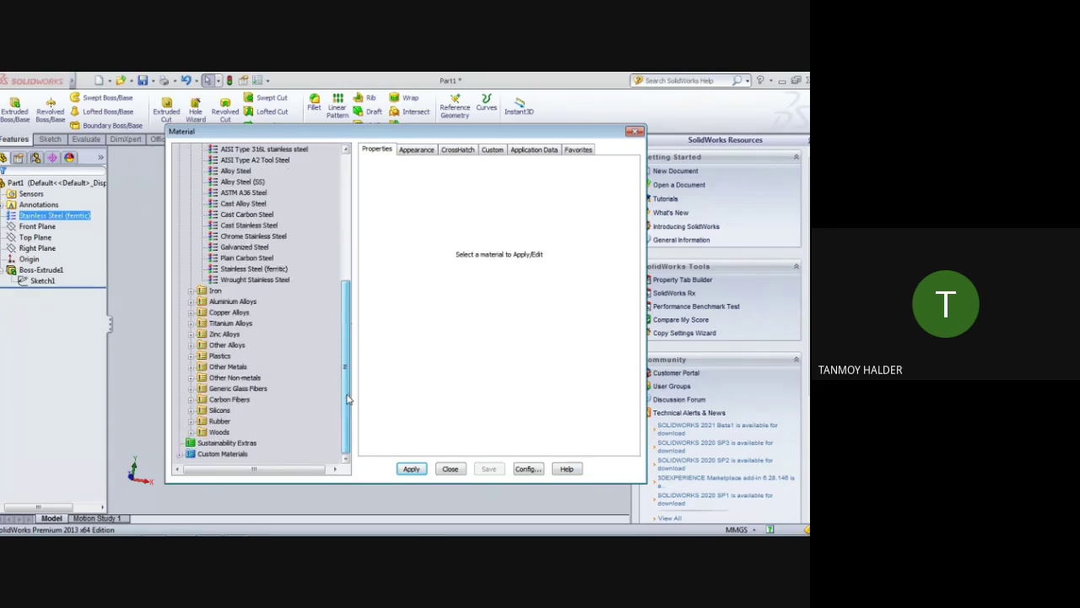
left_click(245, 281)
left_click(245, 269)
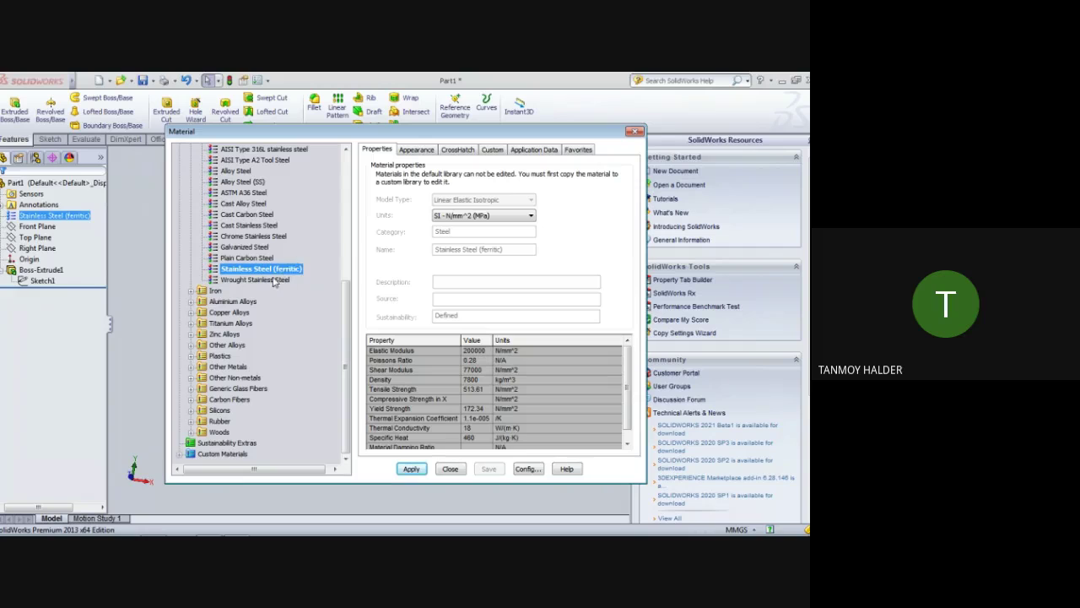
left_click(412, 470)
left_click(451, 470)
- Orbit the part, then reopen the material editor from its material entry
mouse_move(411, 239)
middle_mouse_down()
mouse_move(363, 292)
mouse_move(379, 259)
mouse_move(410, 239)
mouse_move(377, 244)
mouse_move(387, 290)
middle_mouse_up()
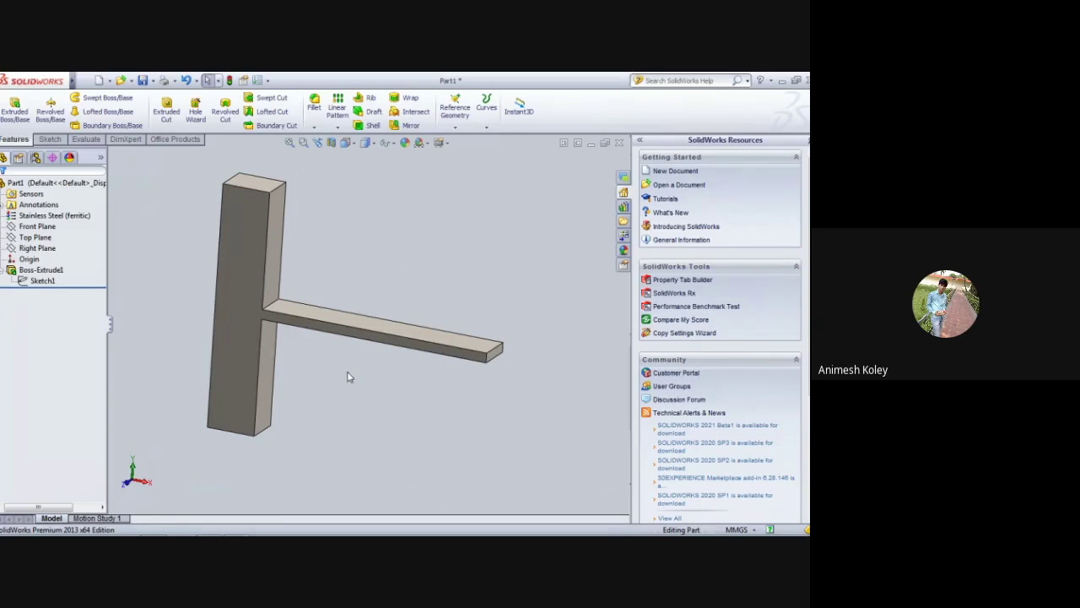
left_click(38, 216)
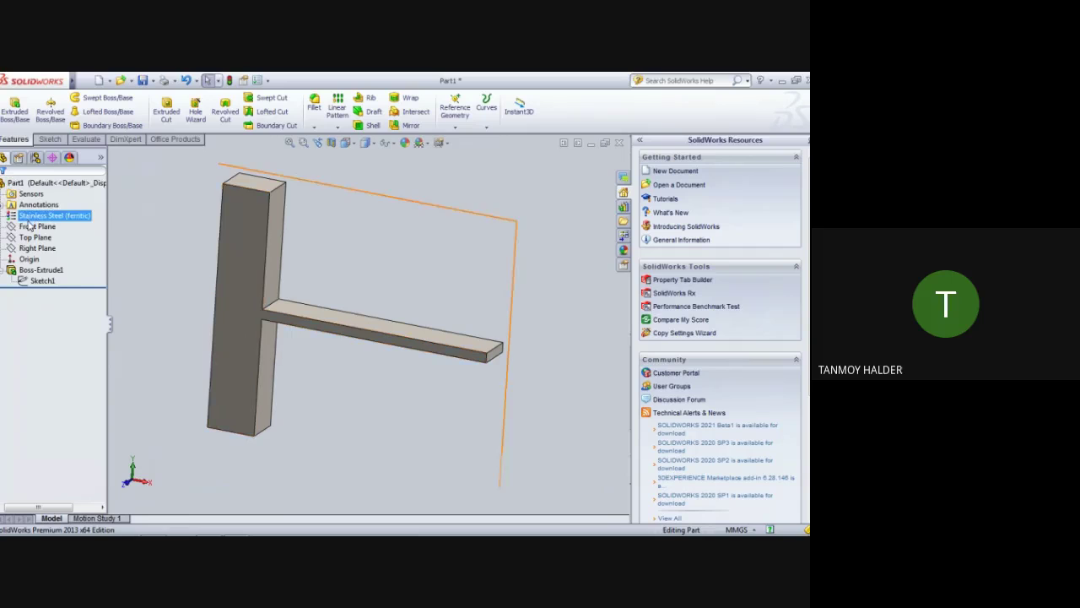
right_click(37, 221)
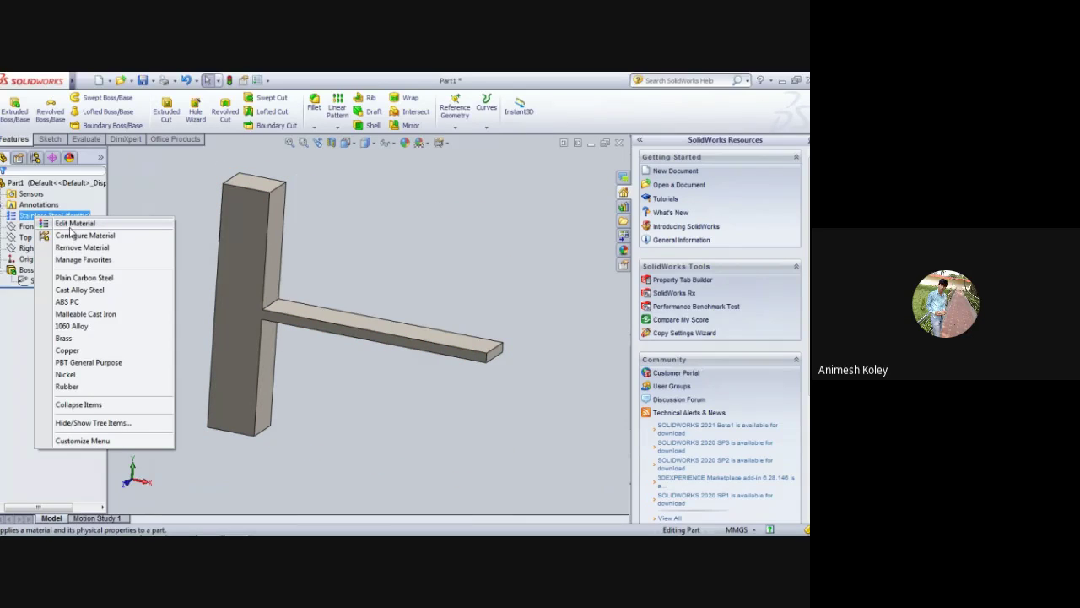
left_click(71, 224)
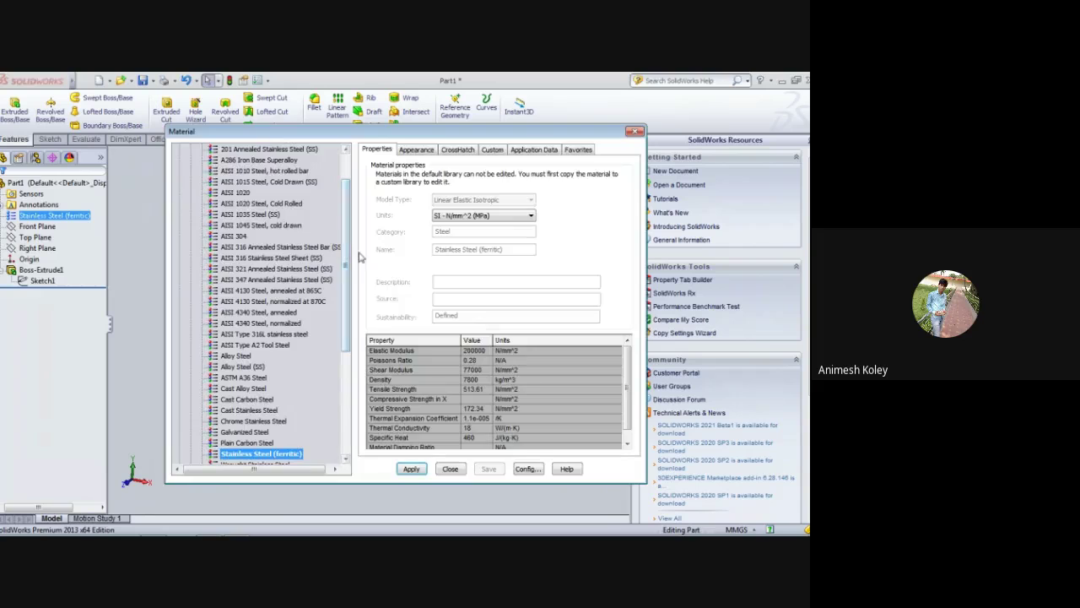
scroll(344, 274, "up", 2)
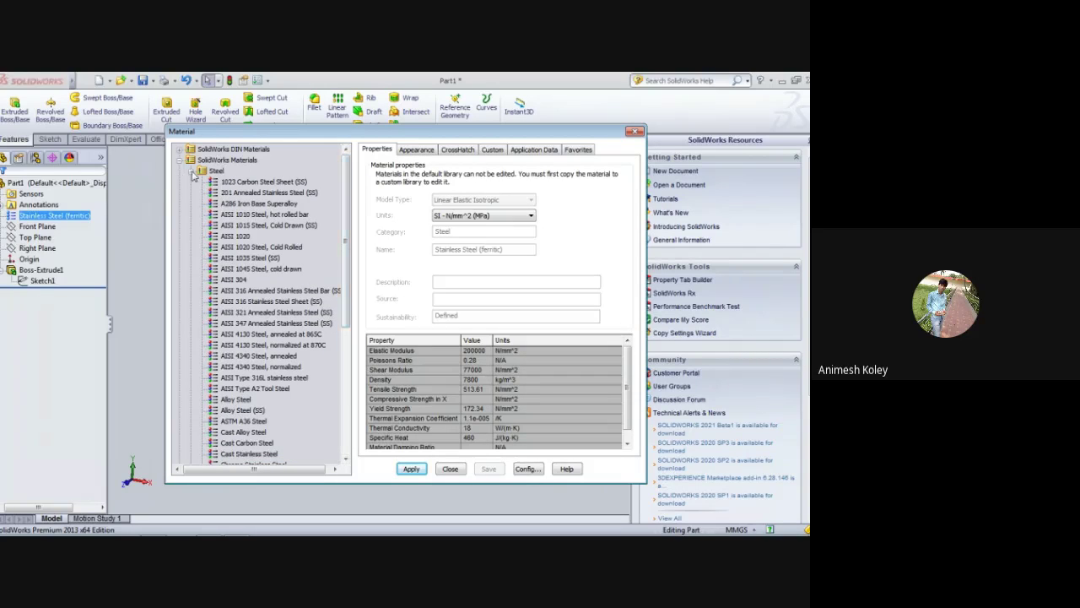
- Expand the SolidWorks DIN Materials library and glance at DIN Aluminum Alloys
left_click(186, 171)
left_click(182, 161)
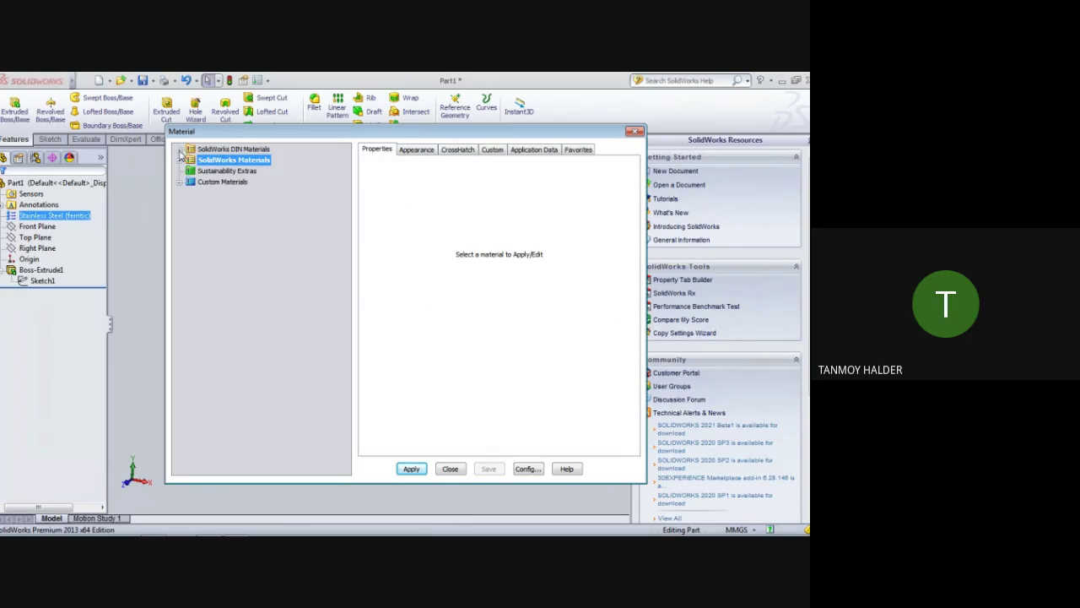
left_click(180, 151)
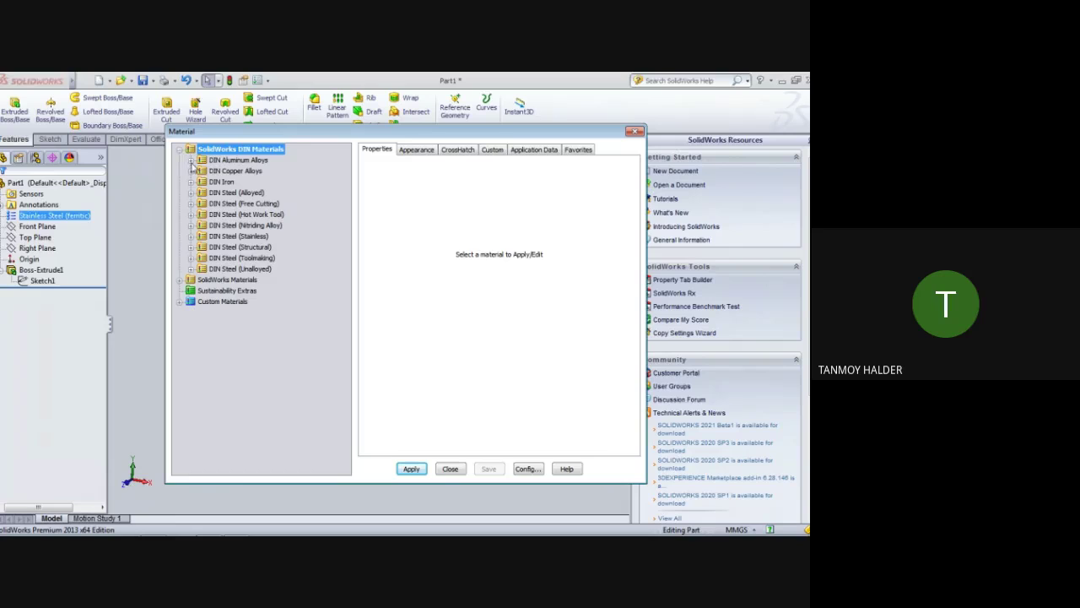
left_click(192, 161)
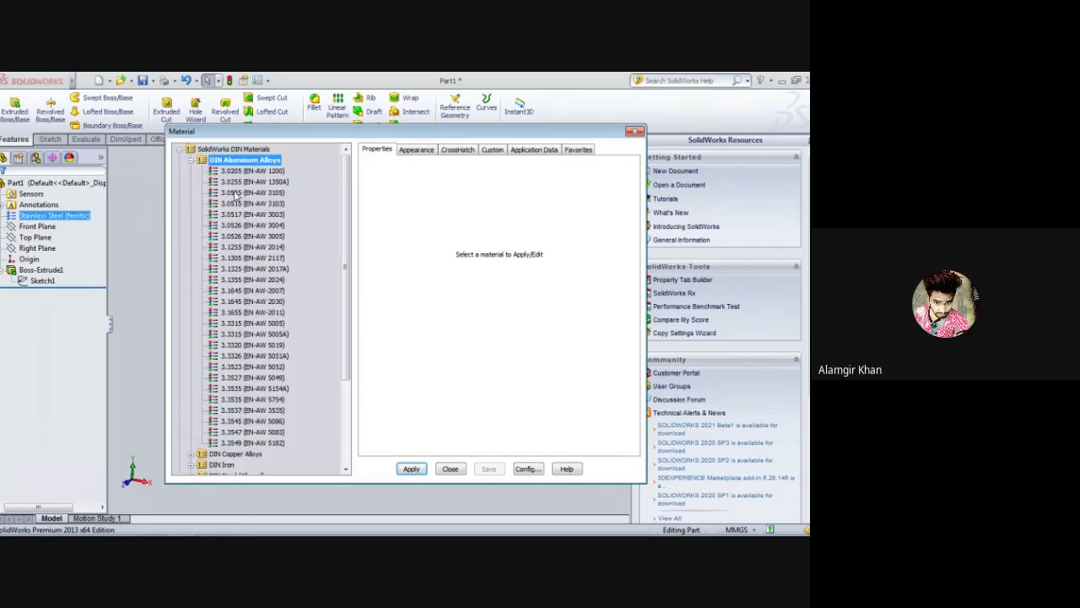
left_click(192, 160)
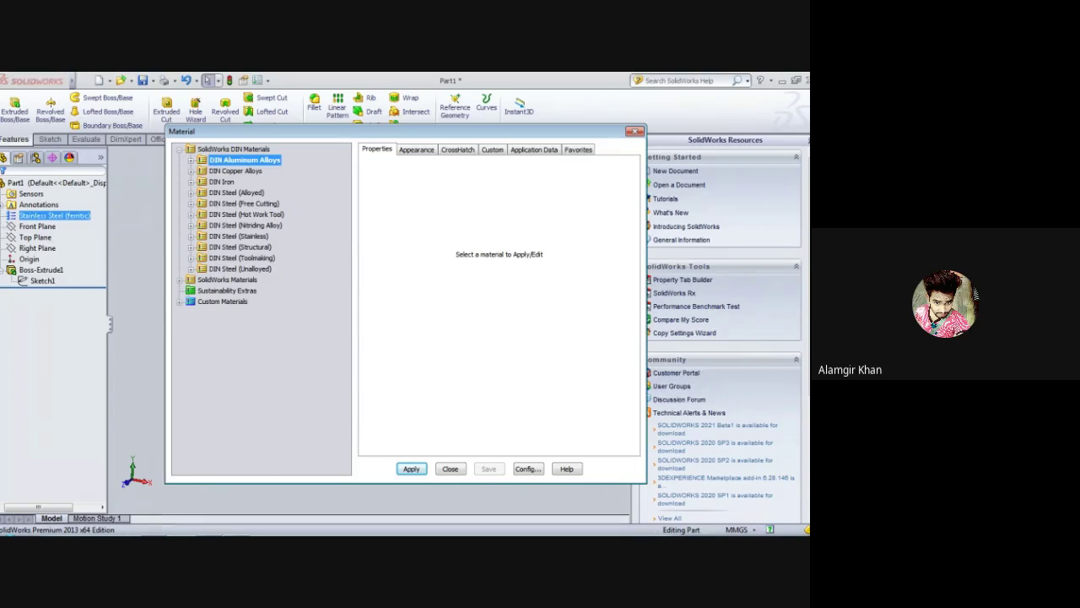
left_click(10, 527)
- Admit the waiting guest into the Google Meet call, then return to SolidWorks
left_click(152, 529)
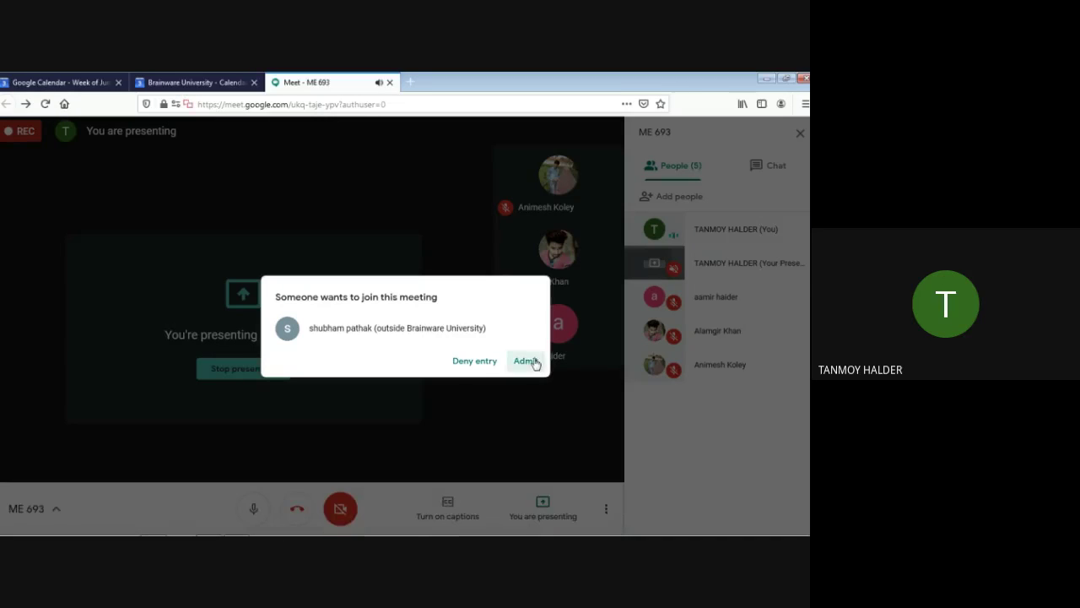
left_click(527, 361)
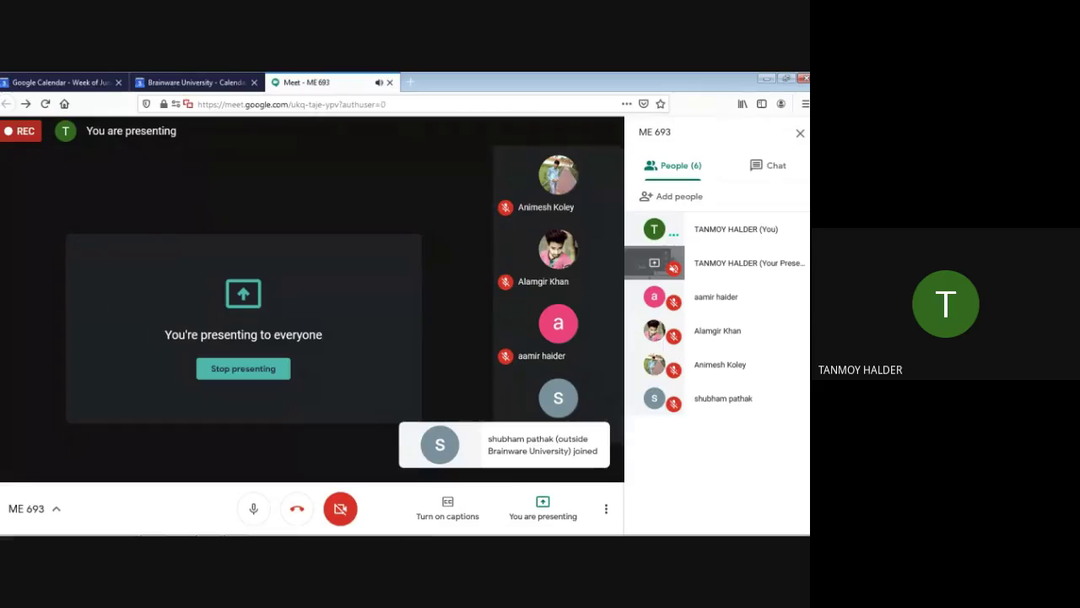
left_click(238, 527)
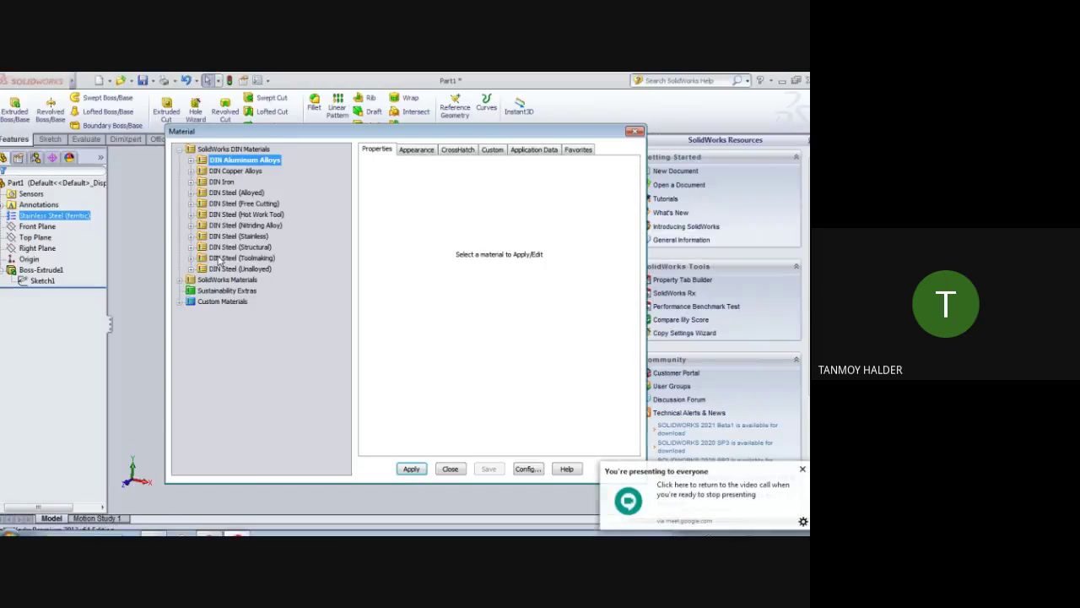
double_click(221, 149)
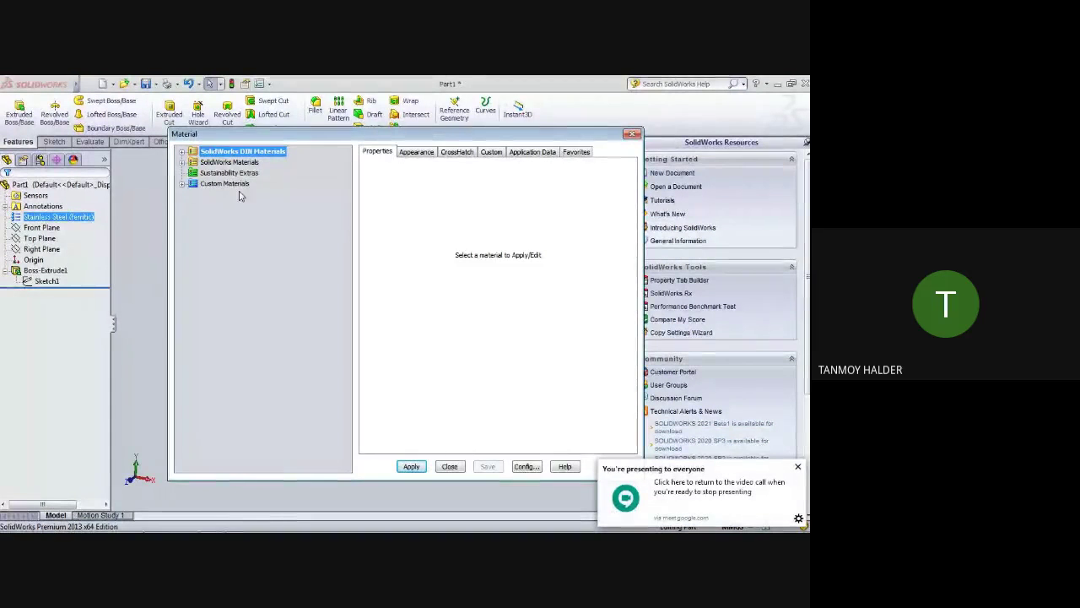
left_click(183, 185)
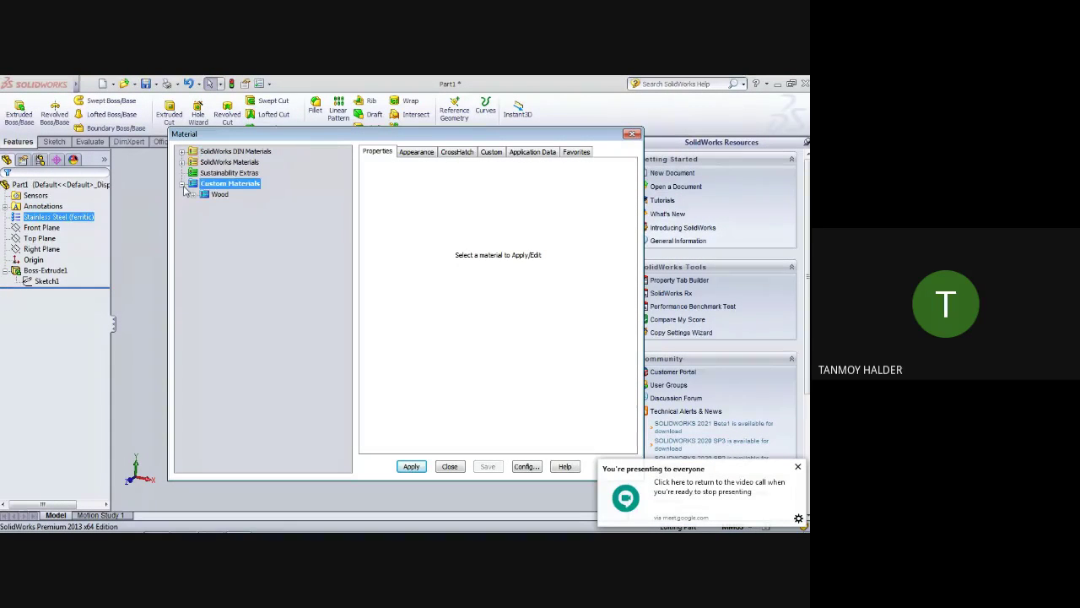
left_click(194, 196)
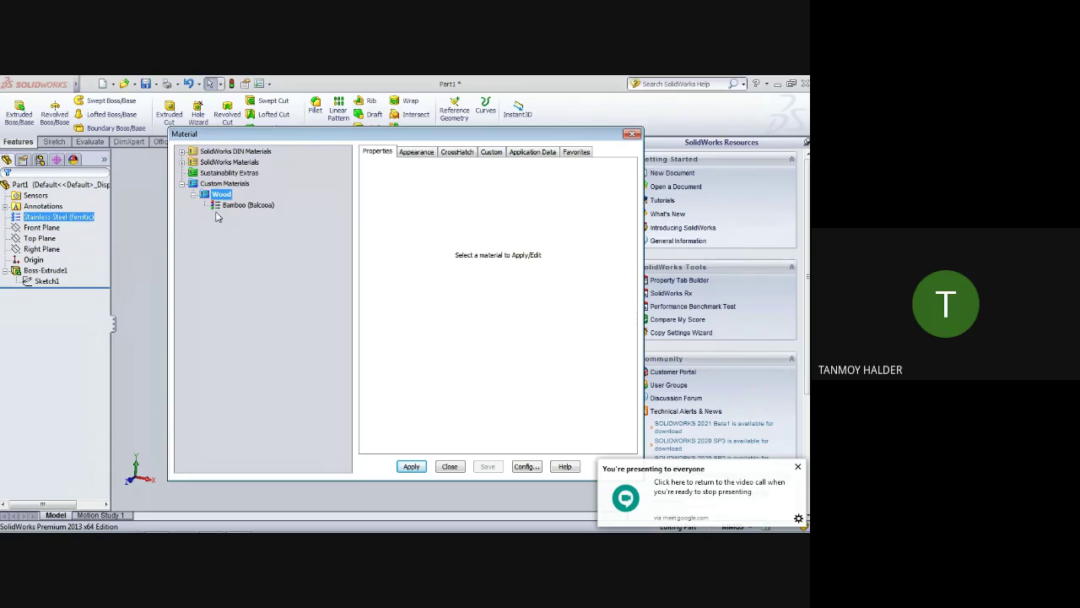
left_click(183, 184)
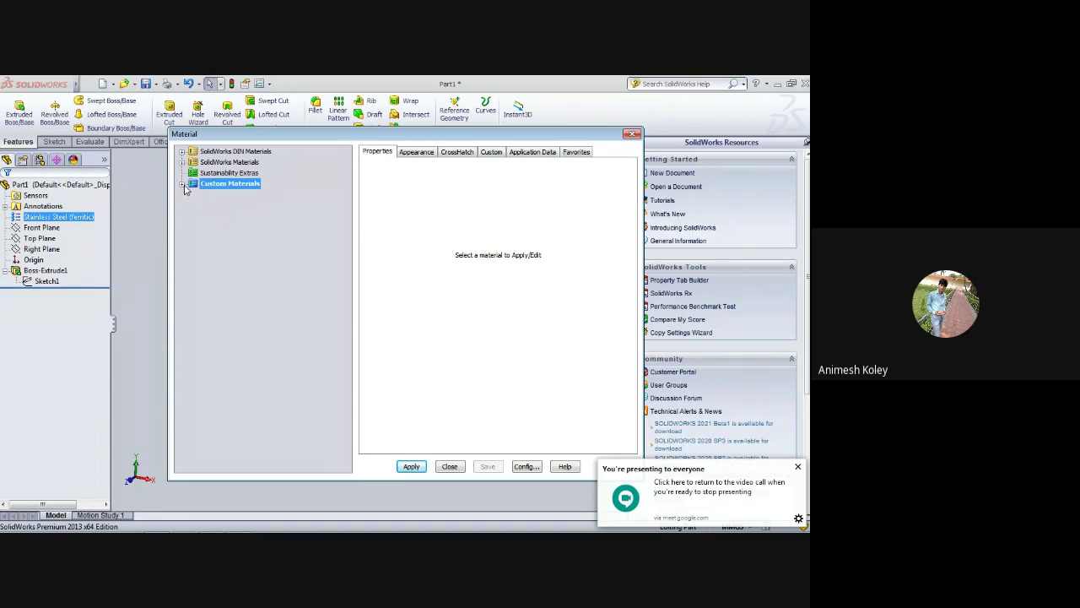
left_click(189, 152)
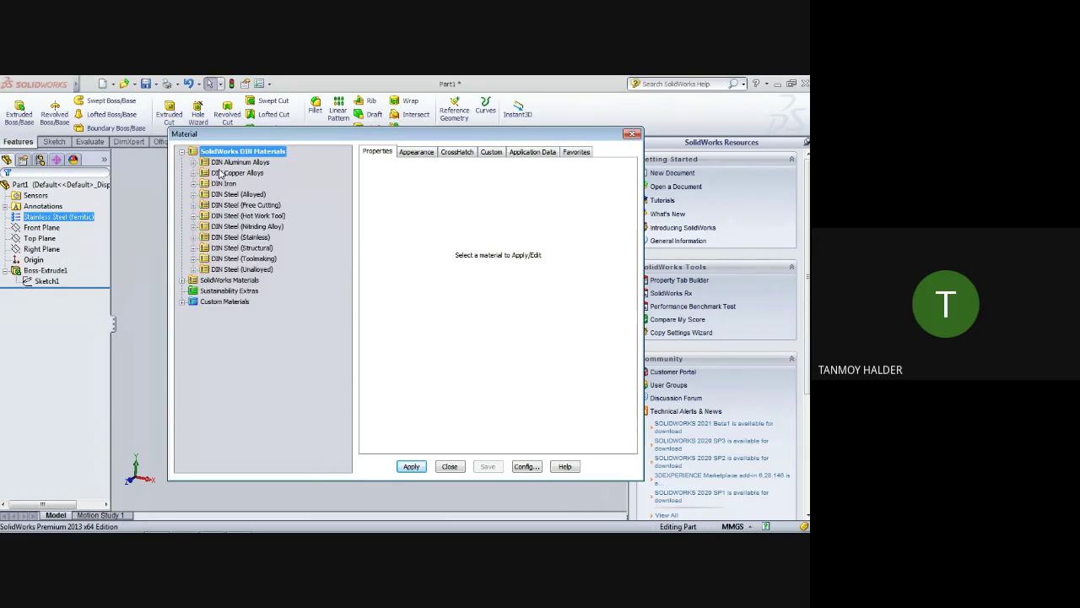
left_click(198, 238)
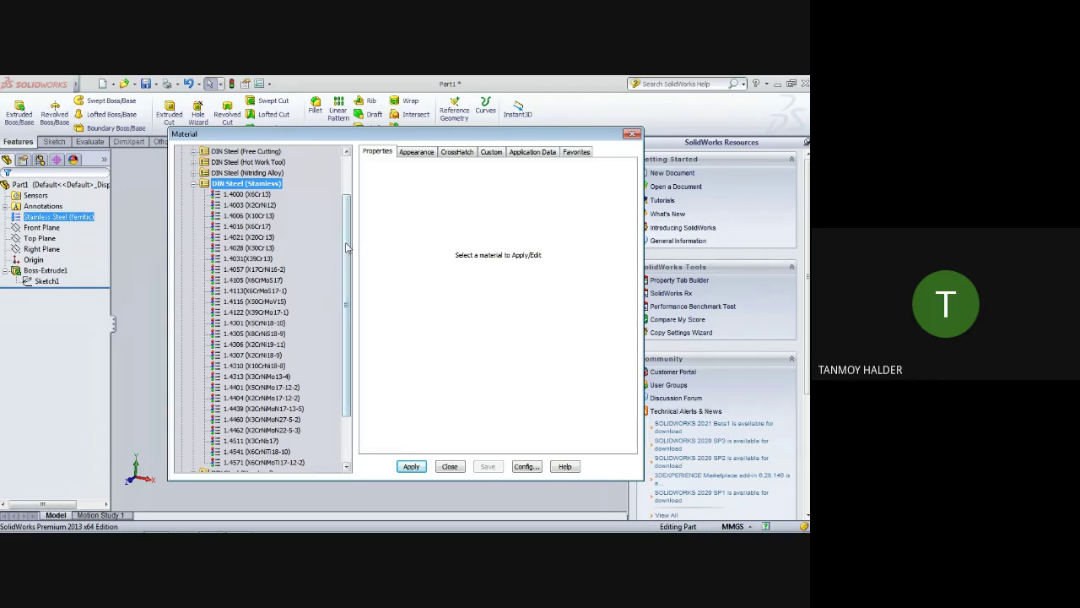
scroll(347, 260, "down", 1)
scroll(347, 260, "up", 2)
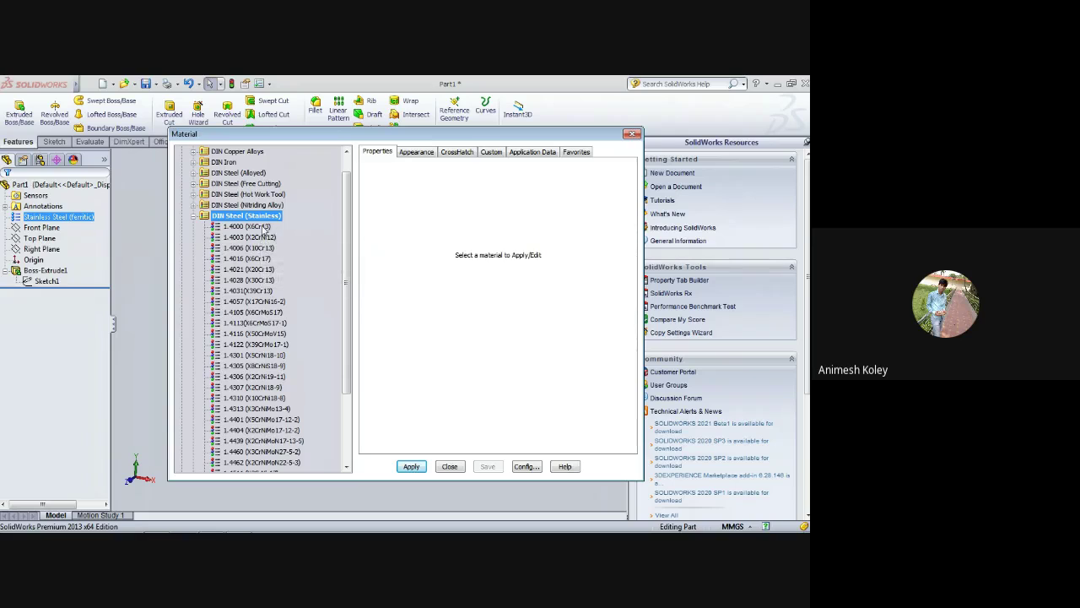
left_click(267, 228)
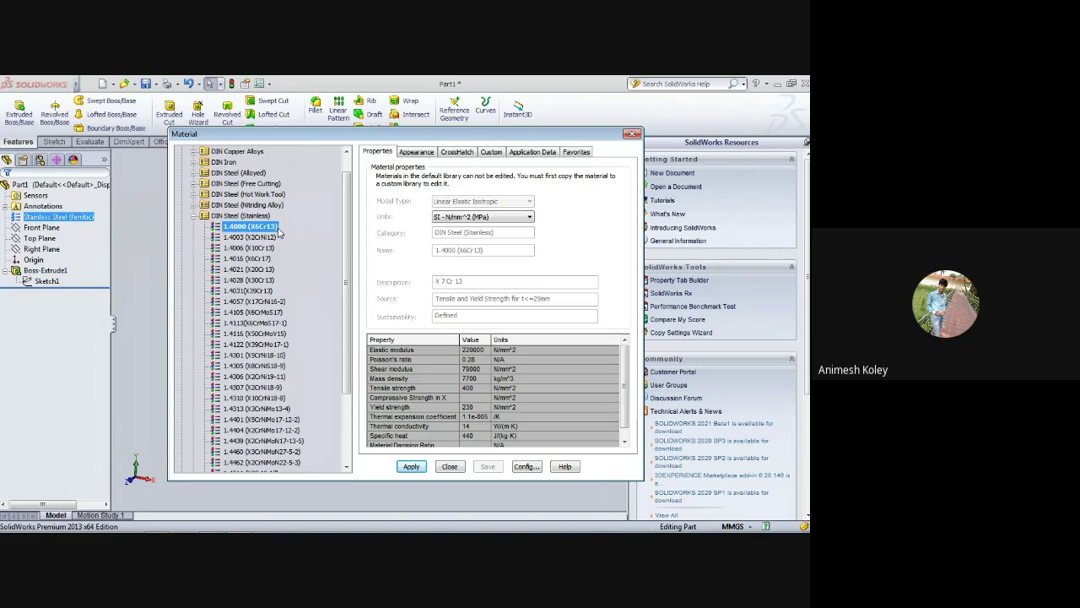
left_click(193, 217)
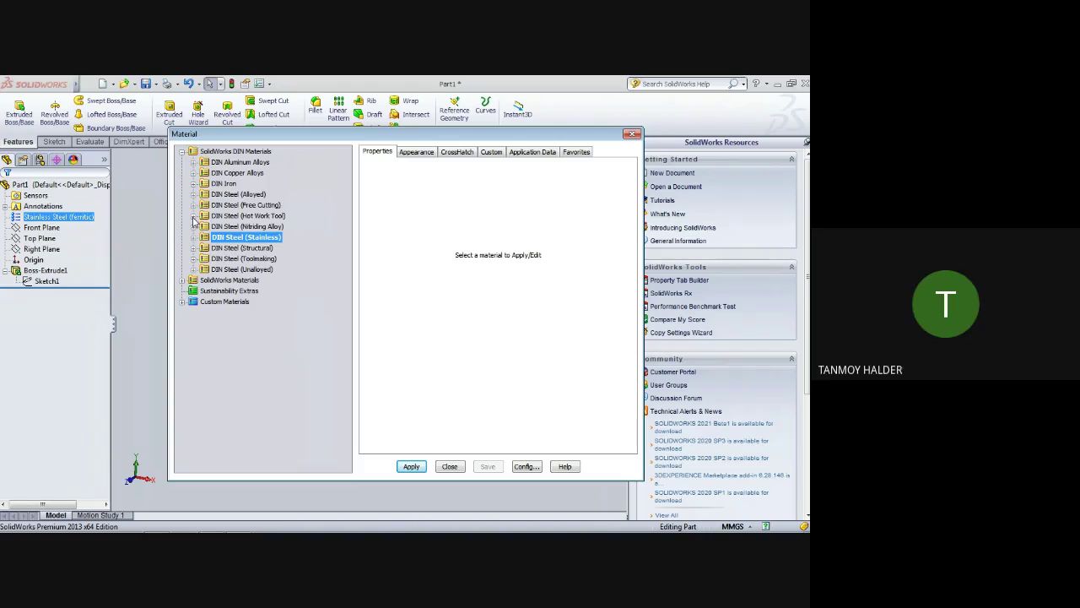
- Google 'DIN in solidworks material library means' in Chrome
left_click(215, 524)
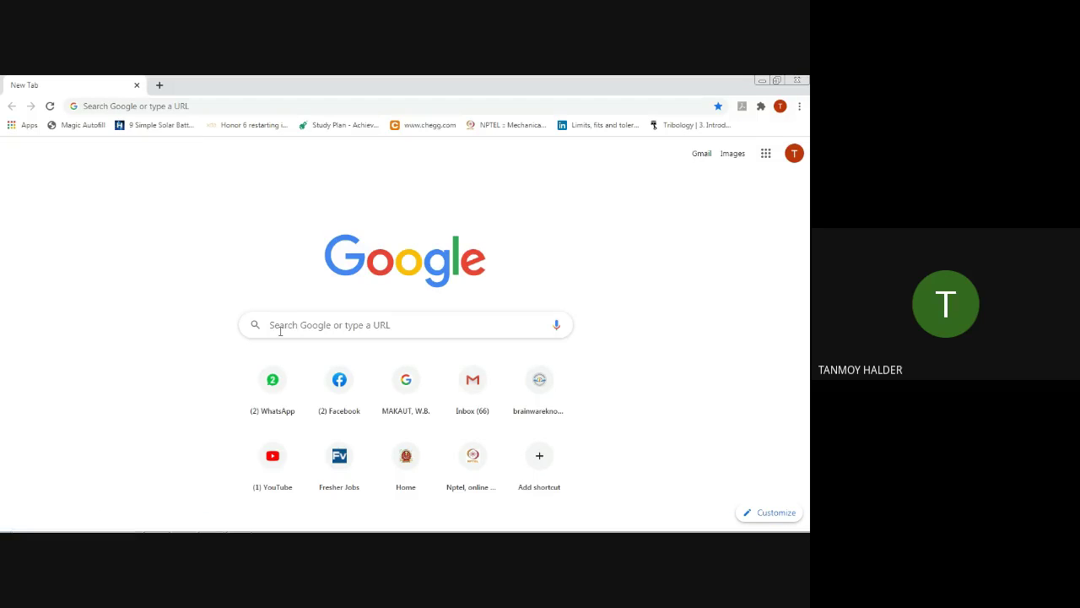
left_click(281, 330)
type("DIN ")
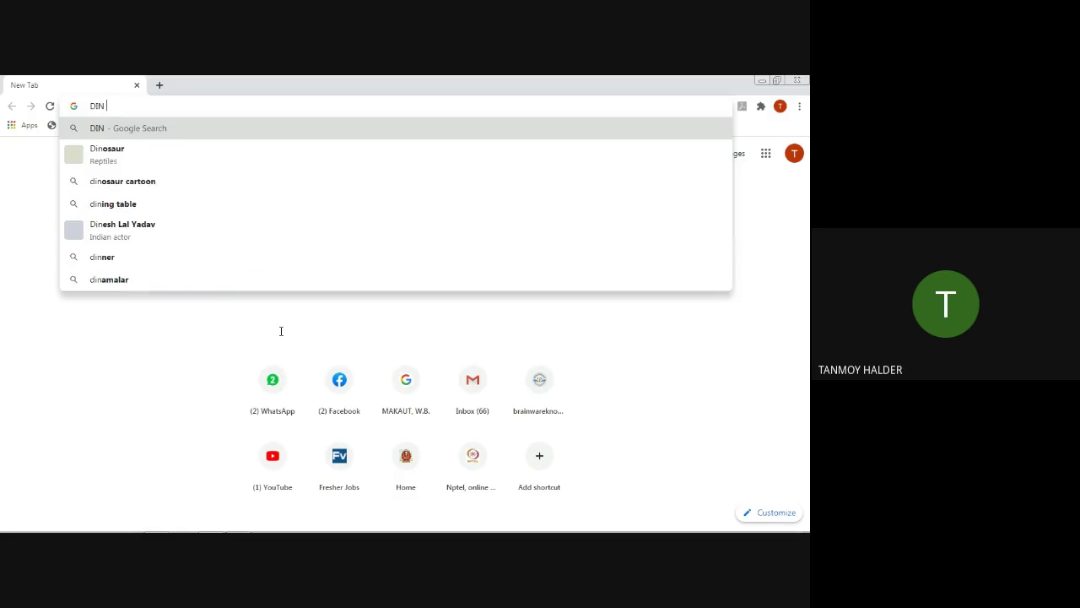
type("in ")
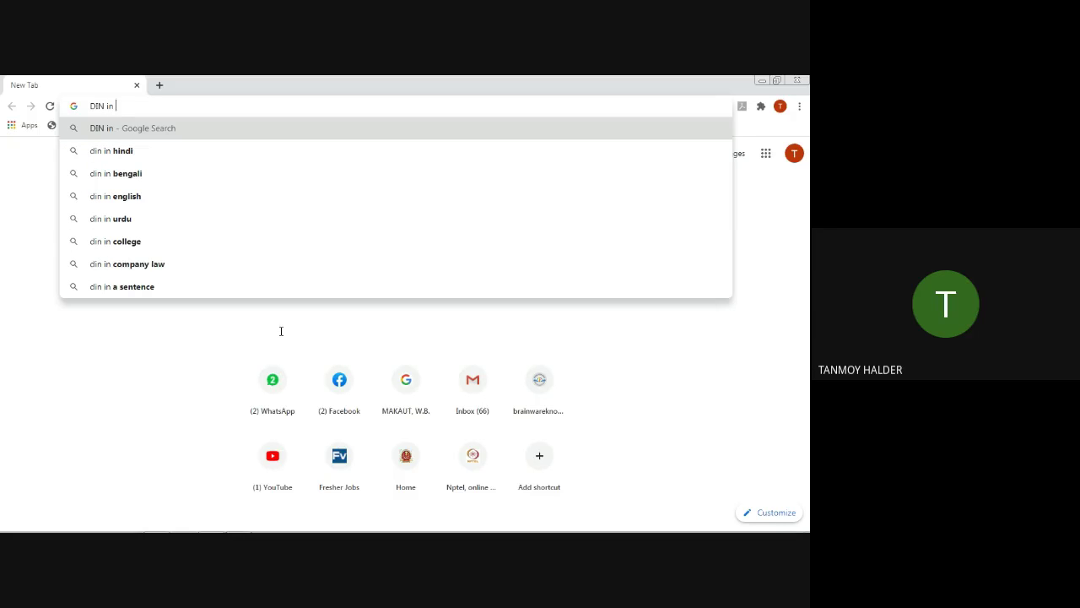
type("soliworks ")
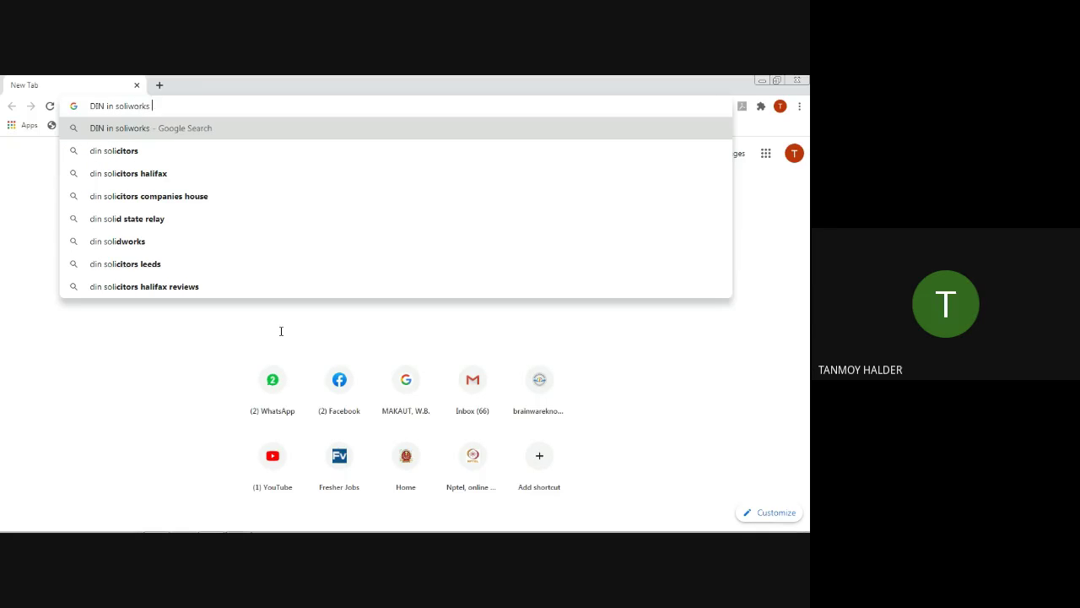
type("materialli")
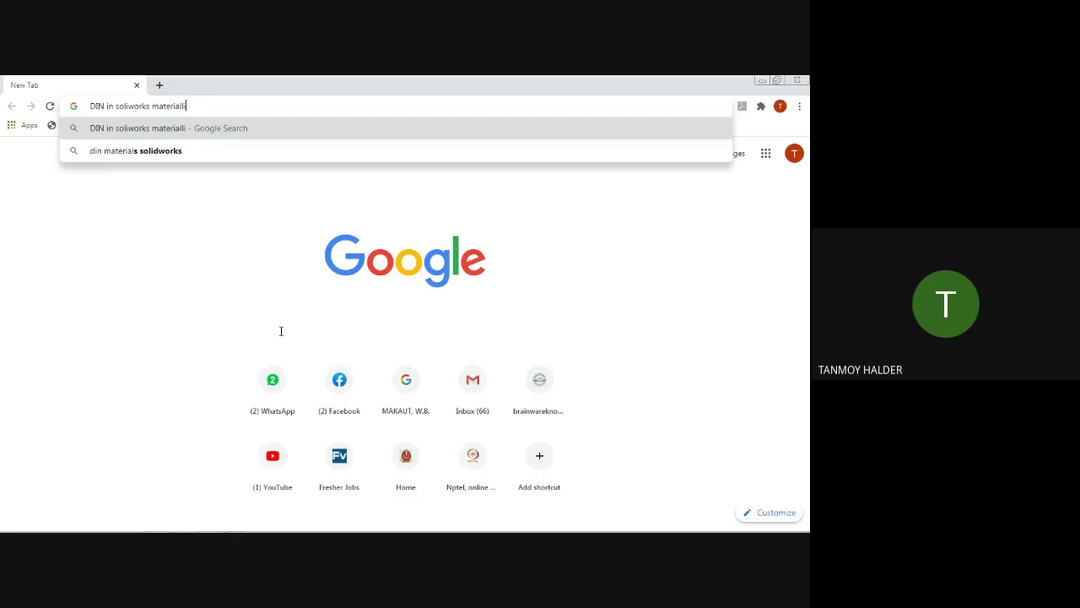
type("bra")
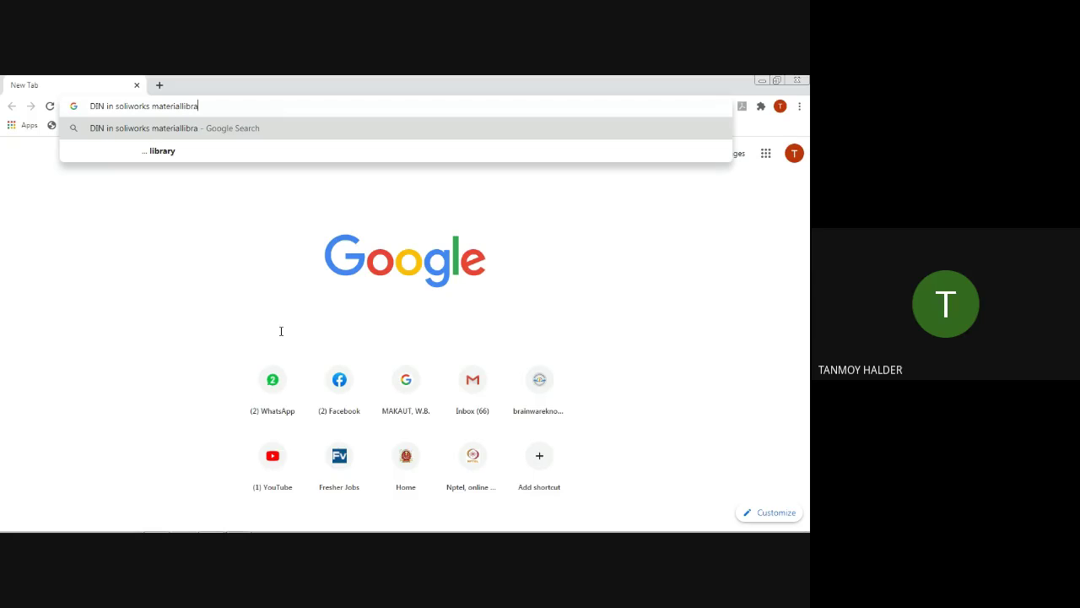
key("Down")
type("mean")
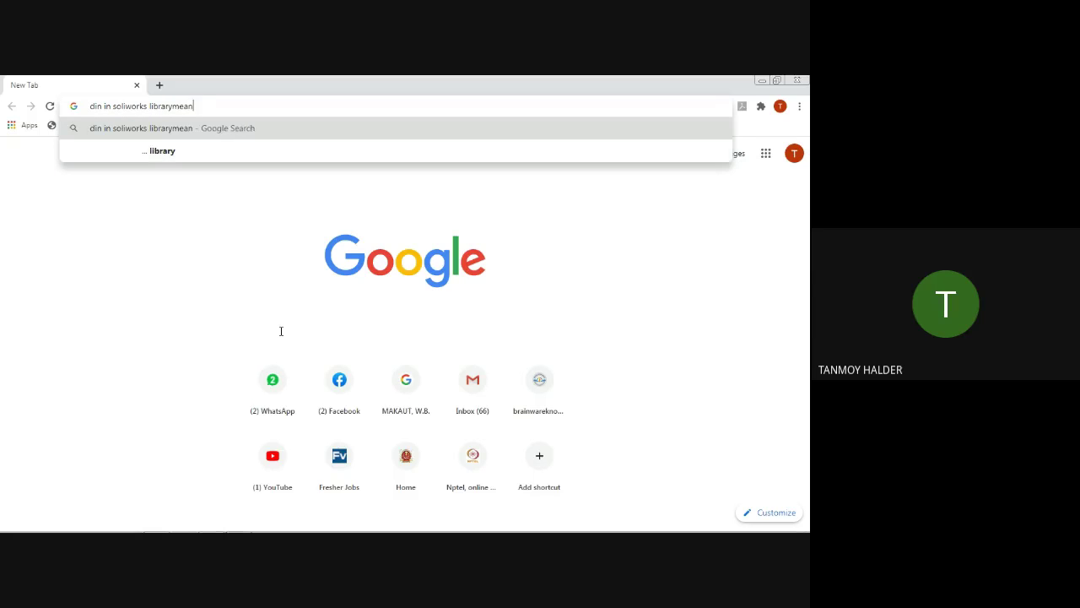
type("s")
key("Return")
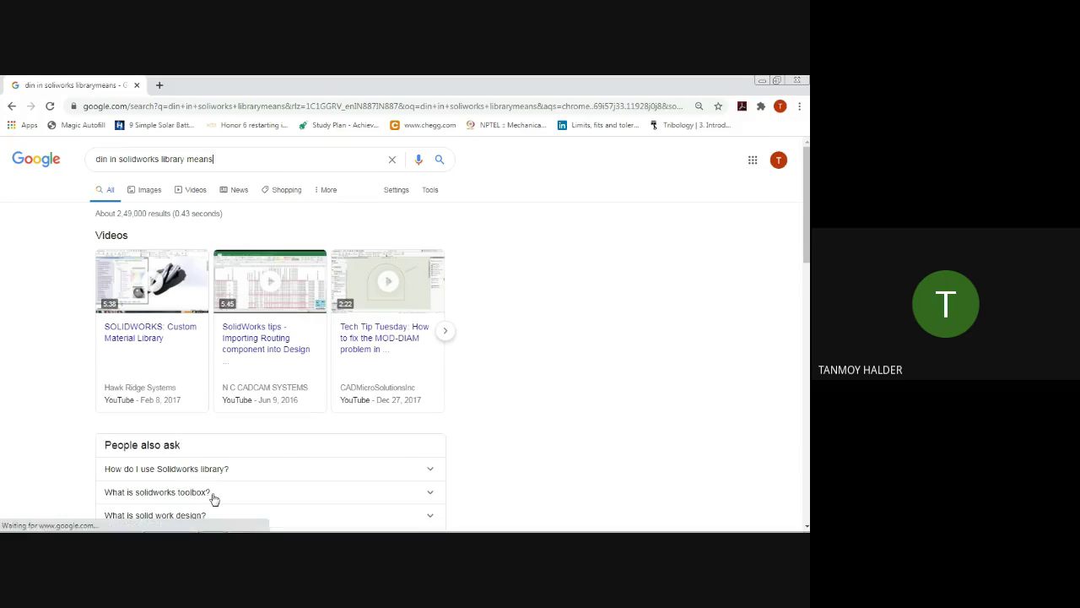
- Read the search results, highlighting the ISO, ANSI and DIN mentions
scroll(263, 430, "down", 3)
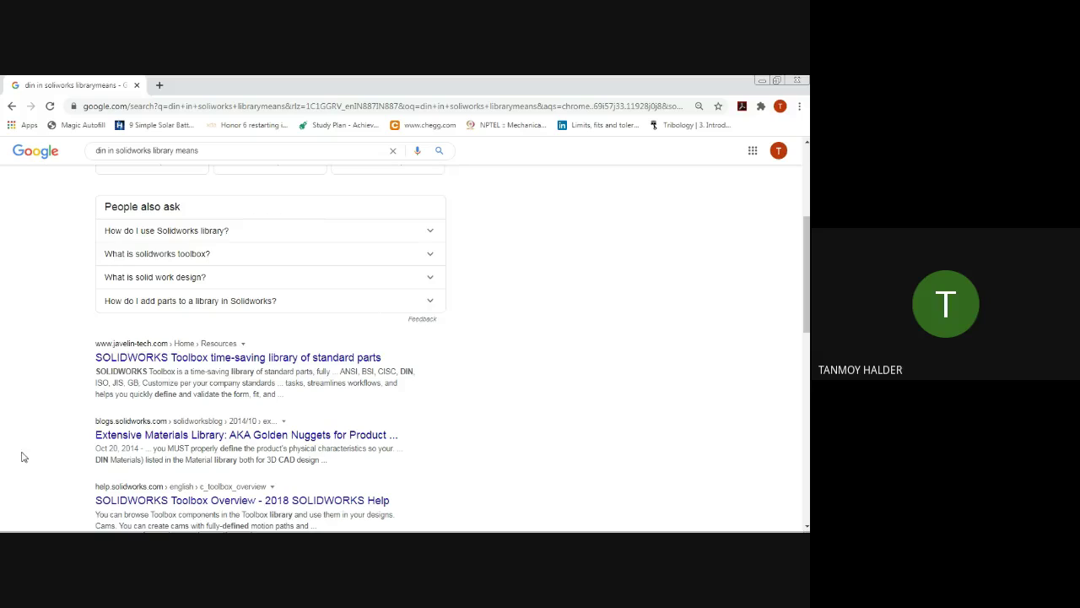
left_click_drag(103, 381, 111, 381)
left_click_drag(340, 371, 360, 372)
left_click_drag(400, 373, 416, 377)
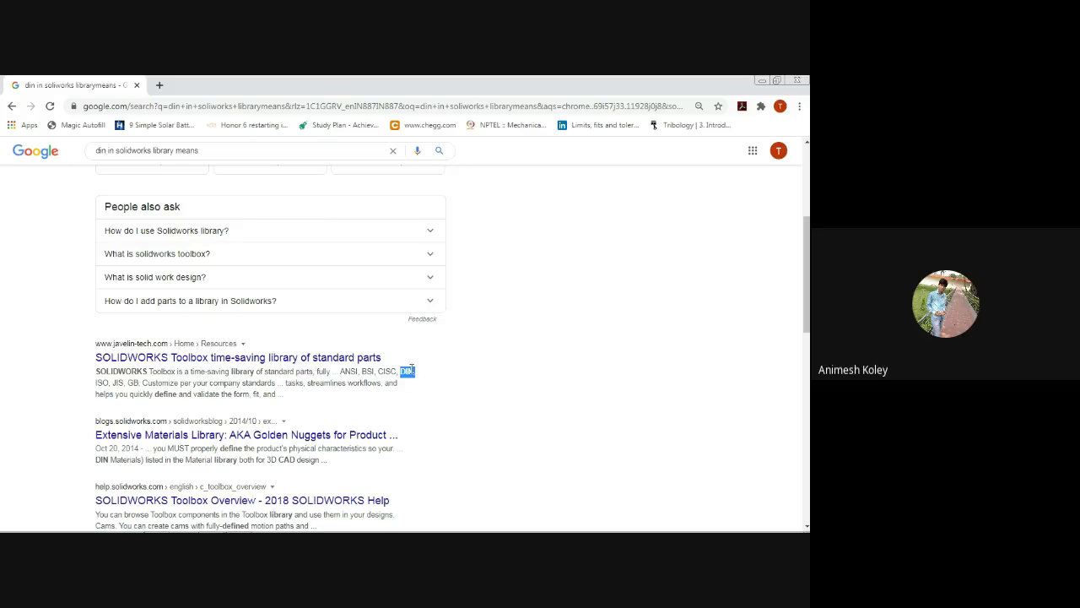
left_click(228, 376)
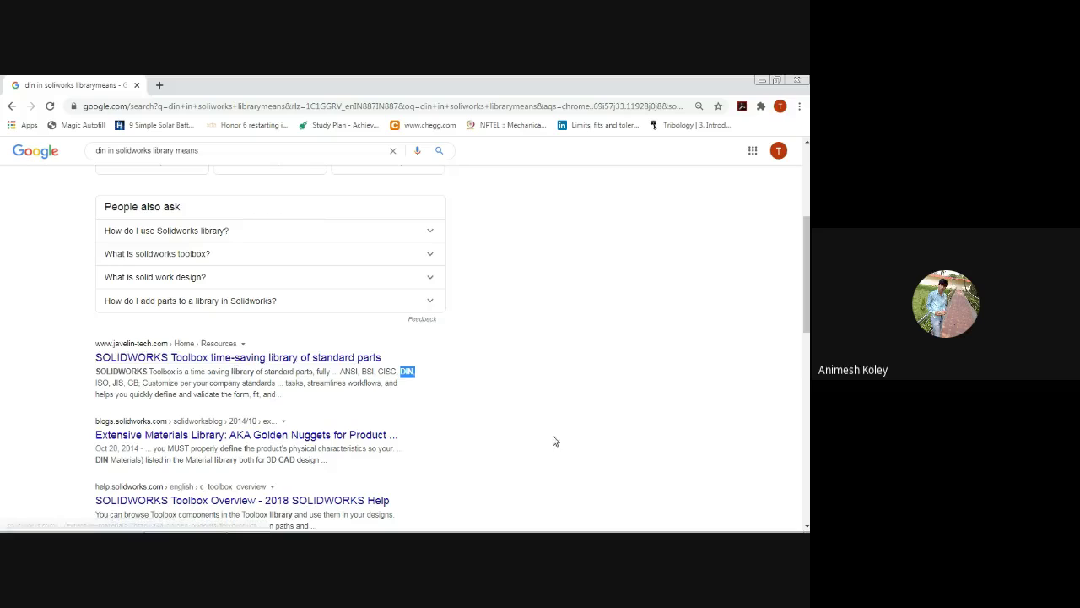
- Open the SOLIDWORKS Toolbox result in a new tab, then go back to SolidWorks
middle_click(292, 358)
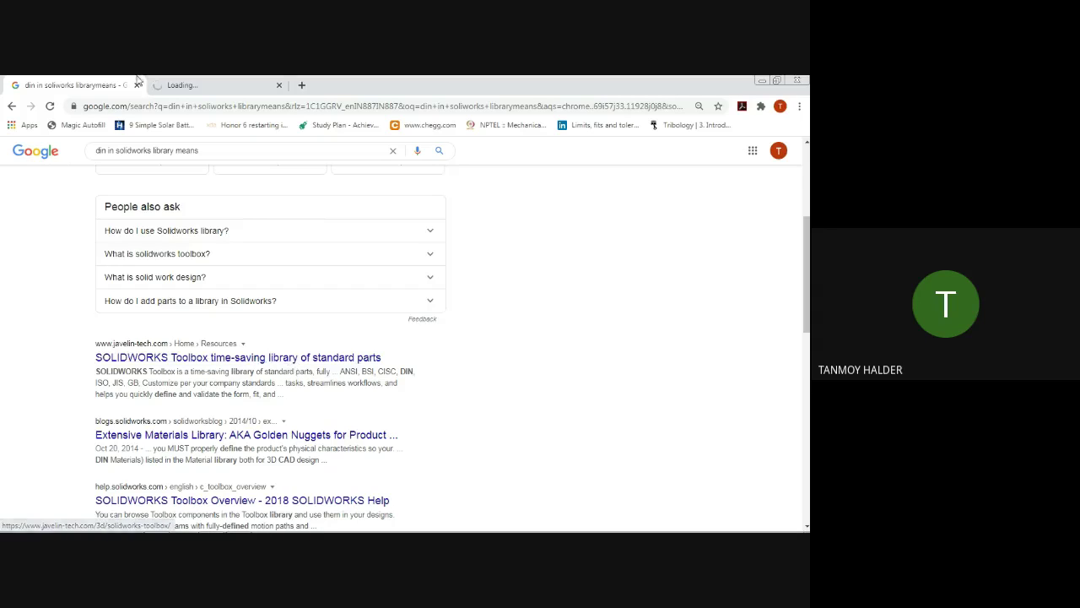
left_click(174, 85)
left_click(84, 81)
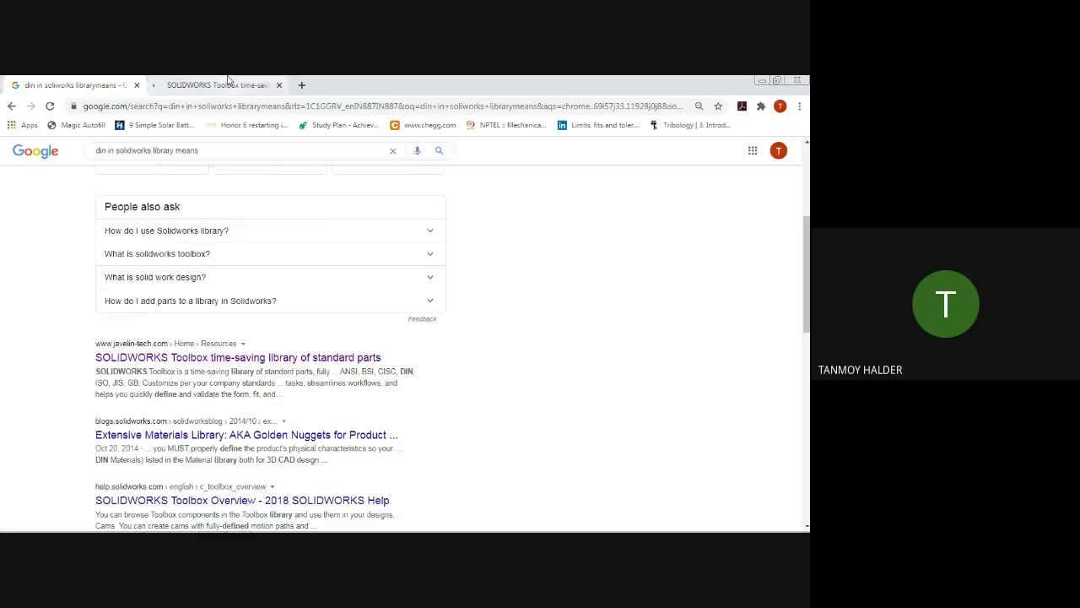
left_click(224, 84)
left_click(89, 85)
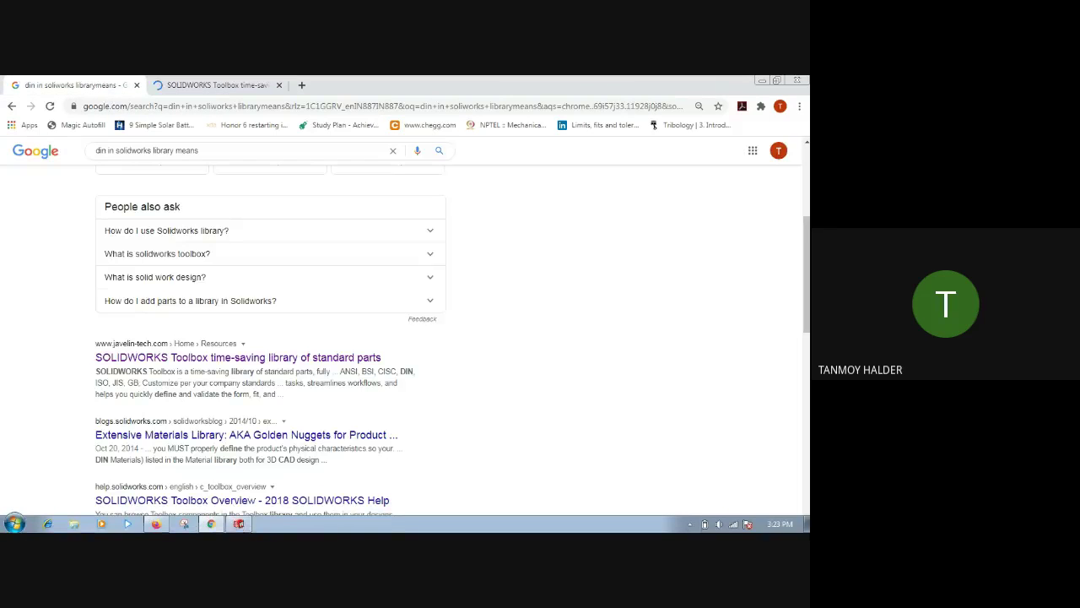
left_click(240, 523)
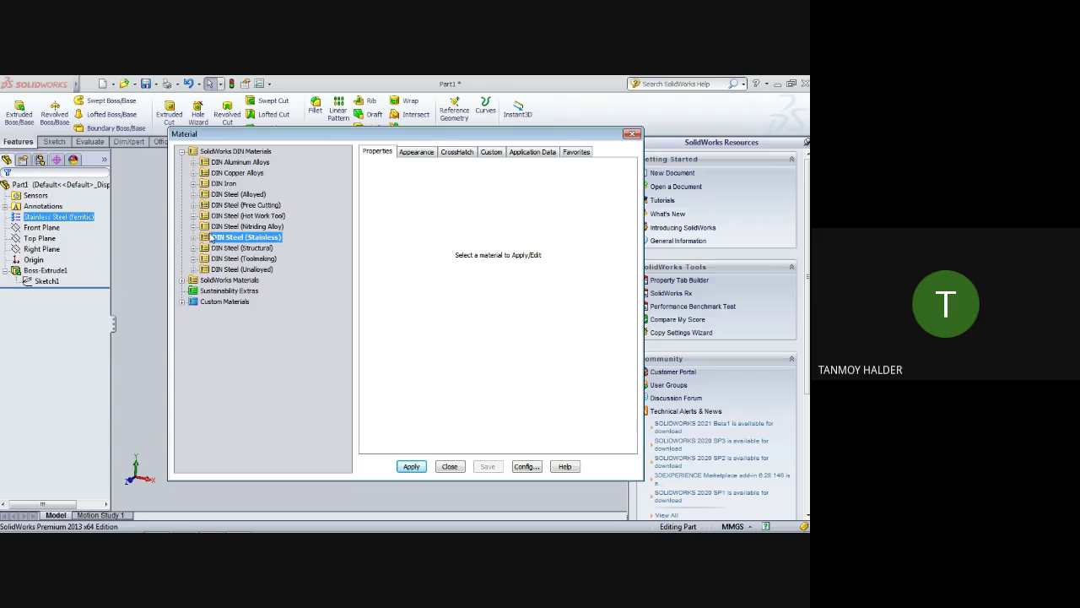
- Compare DIN stainless steel grades 1.4000 (X6Cr13), 1.4404 and 1.4310 (X10CrNi18-8)
left_click(193, 238)
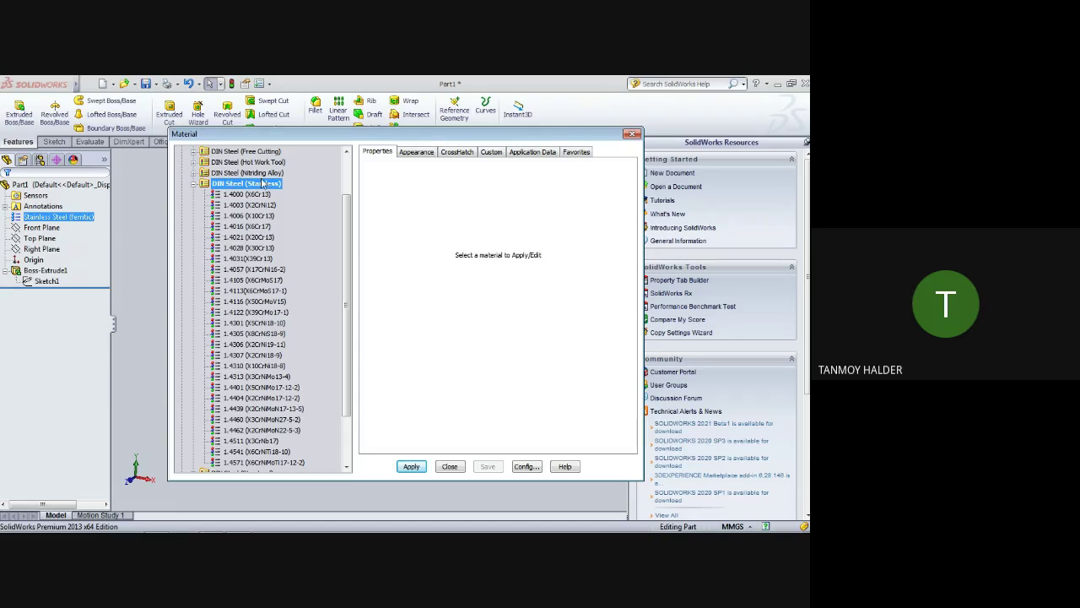
left_click_drag(347, 217, 347, 228)
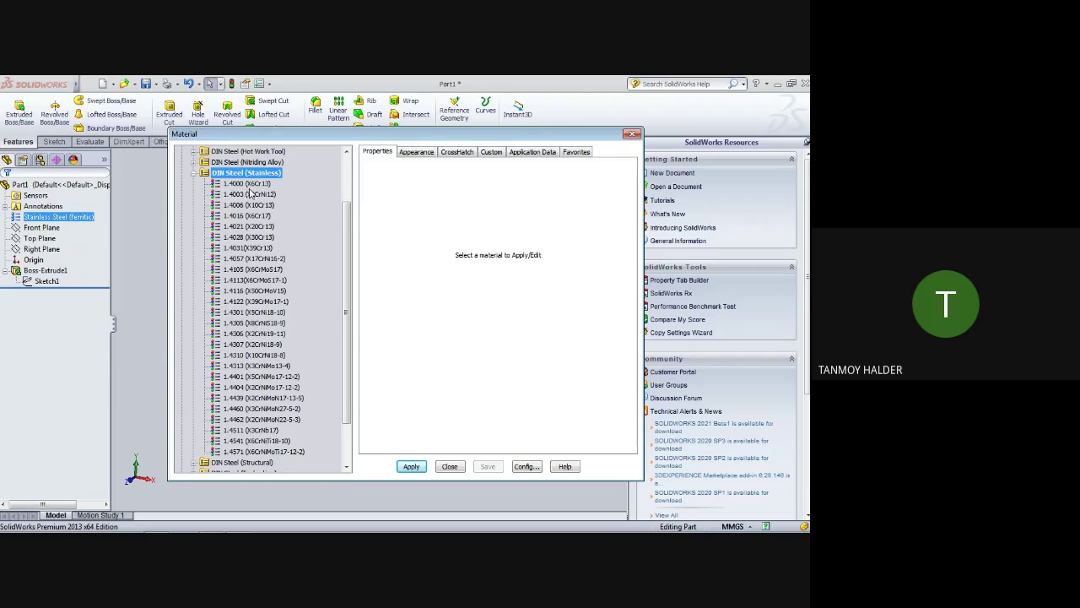
left_click(264, 184)
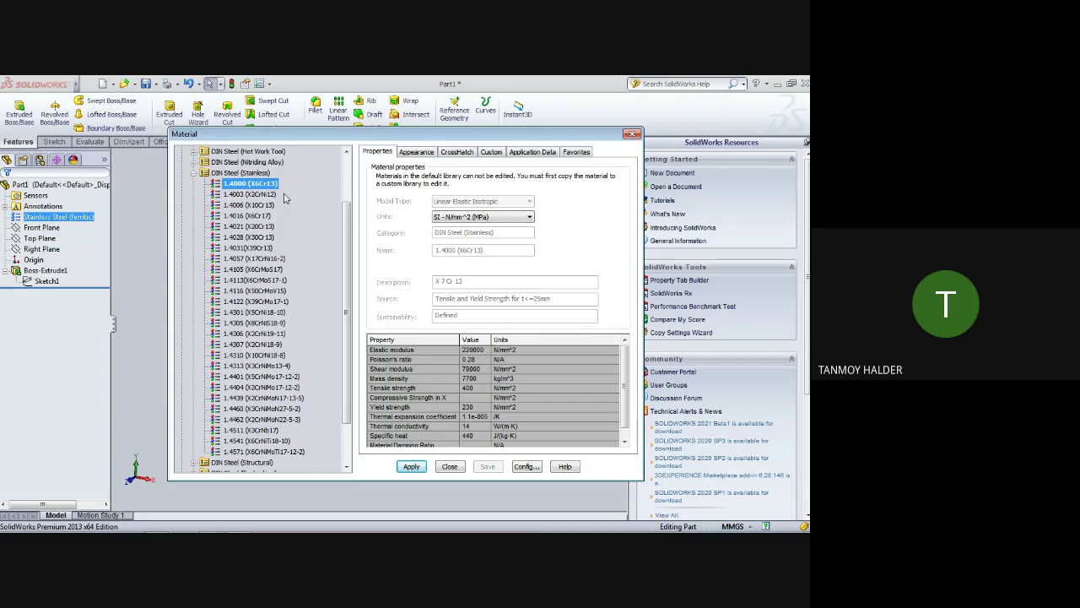
left_click(288, 388)
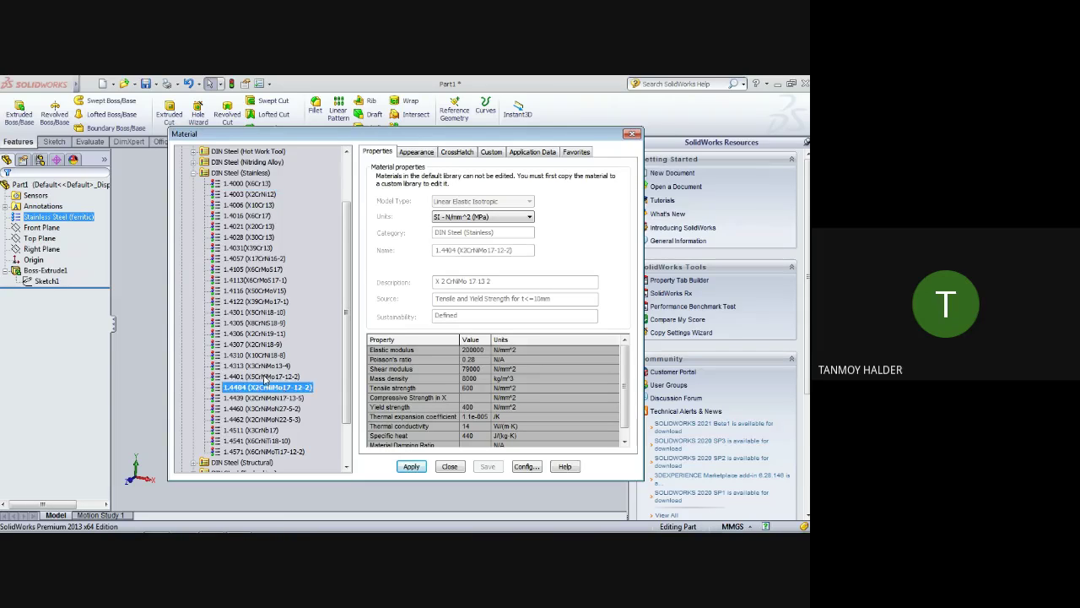
left_click(264, 365)
left_click(265, 356)
scroll(268, 350, "down", 2)
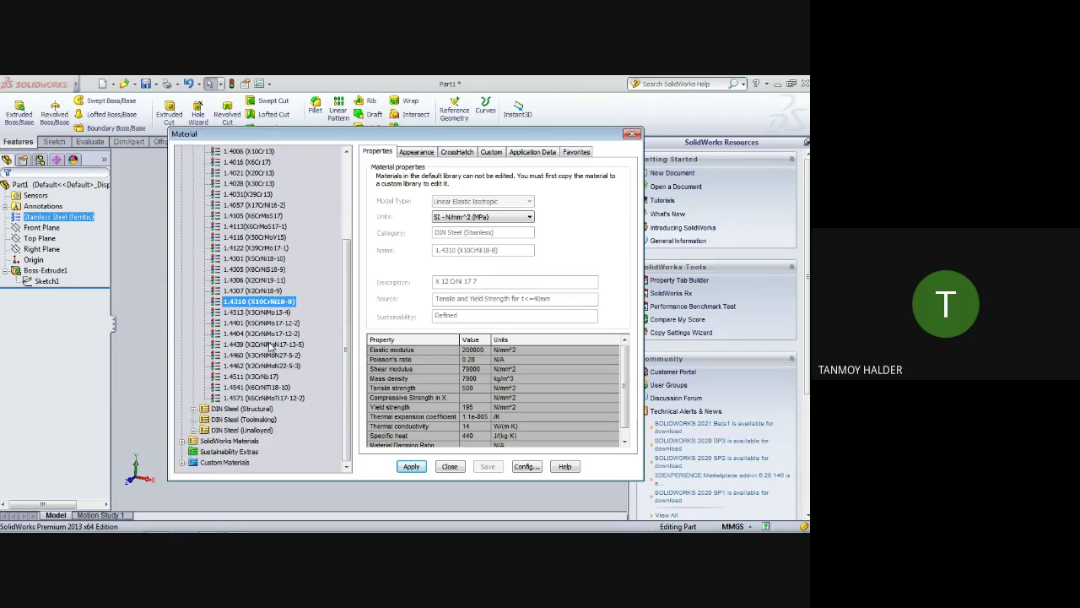
scroll(269, 350, "up", 2)
scroll(262, 346, "up", 2)
- Choose Stainless Steel (ferritic) under SolidWorks Materials > Steel, close, and orbit the part
left_click(193, 238)
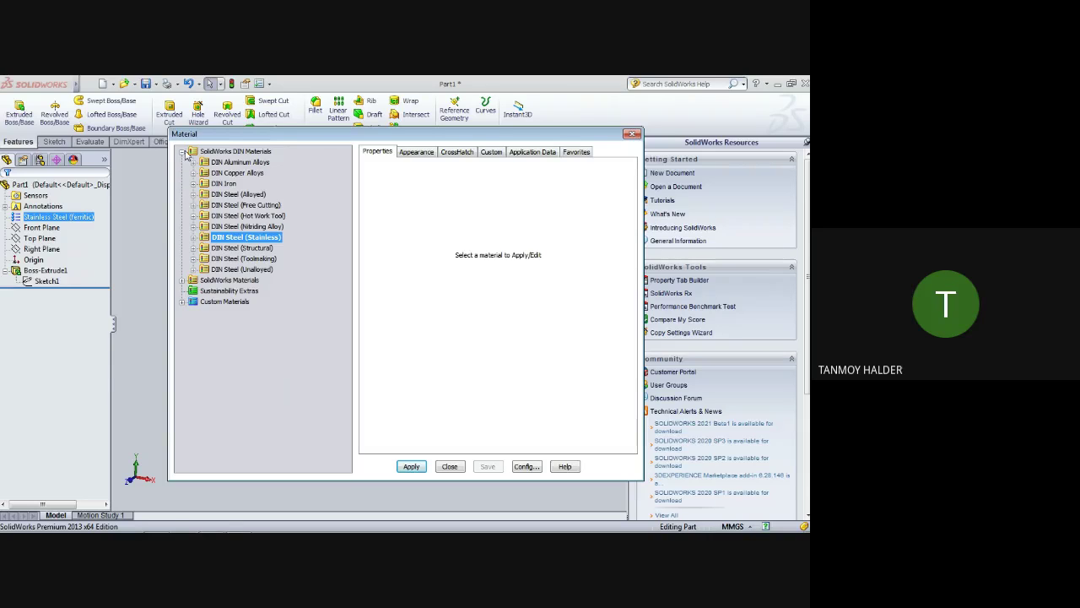
left_click(183, 152)
left_click(183, 162)
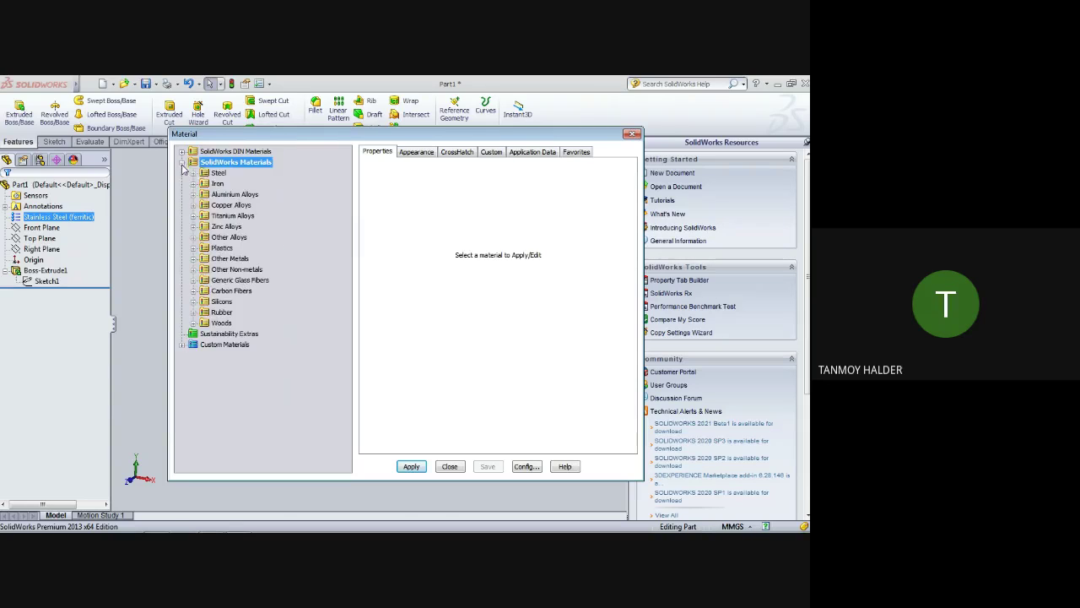
left_click(194, 174)
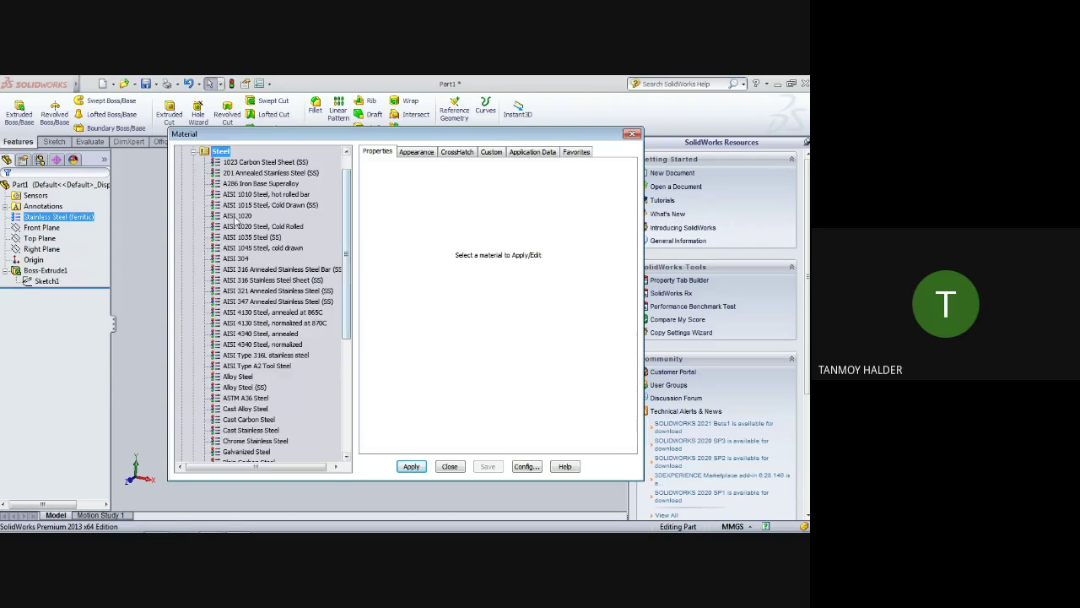
scroll(239, 253, "down", 5)
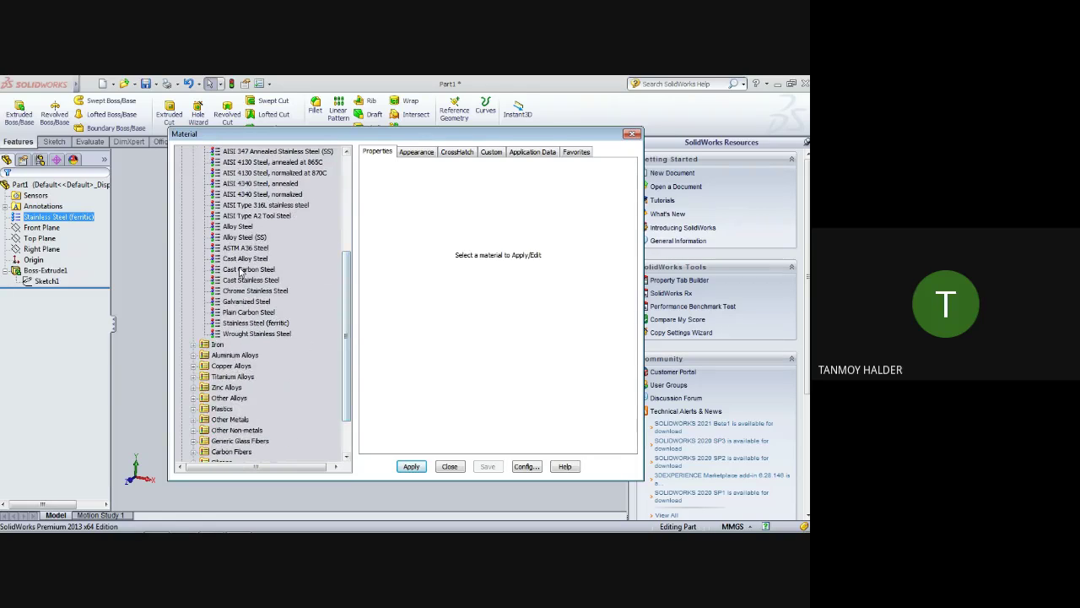
left_click(256, 325)
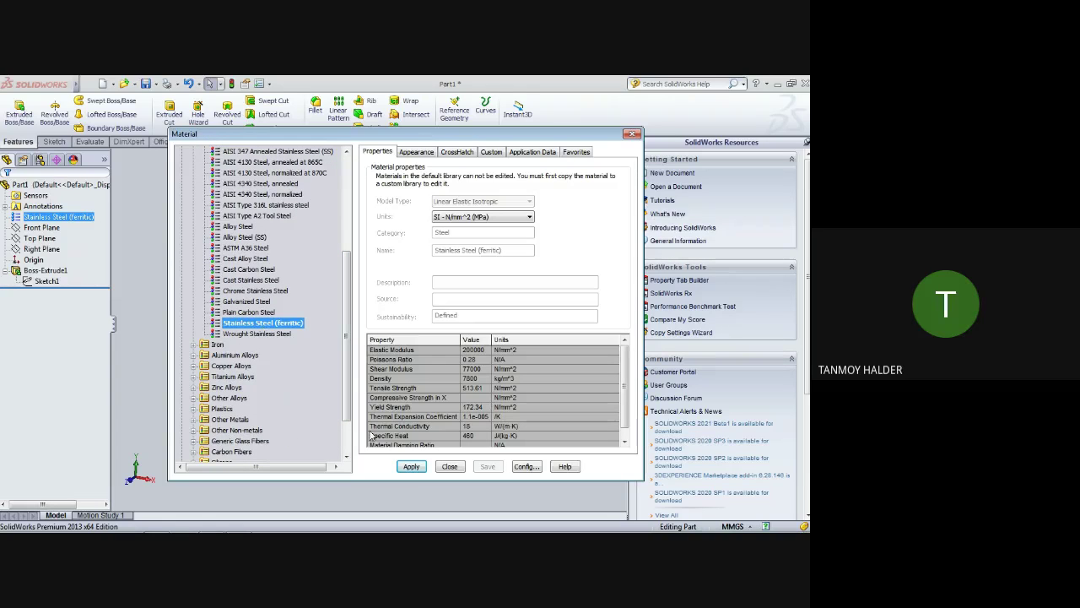
left_click(450, 466)
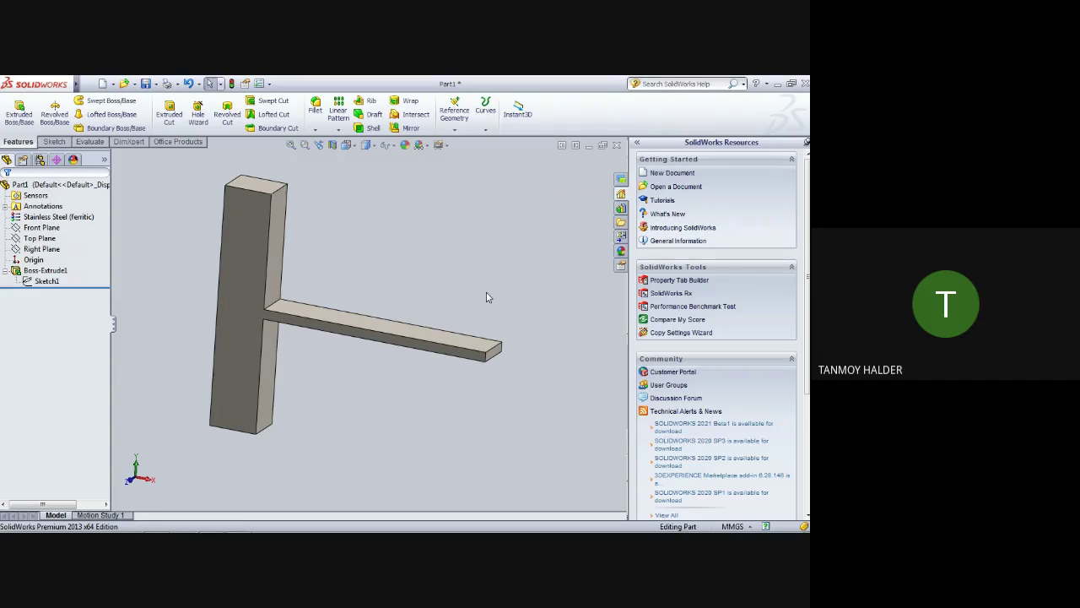
mouse_move(486, 297)
middle_mouse_down()
mouse_move(504, 244)
mouse_move(566, 255)
mouse_move(399, 432)
mouse_move(313, 434)
mouse_move(442, 482)
mouse_move(379, 441)
middle_mouse_up()
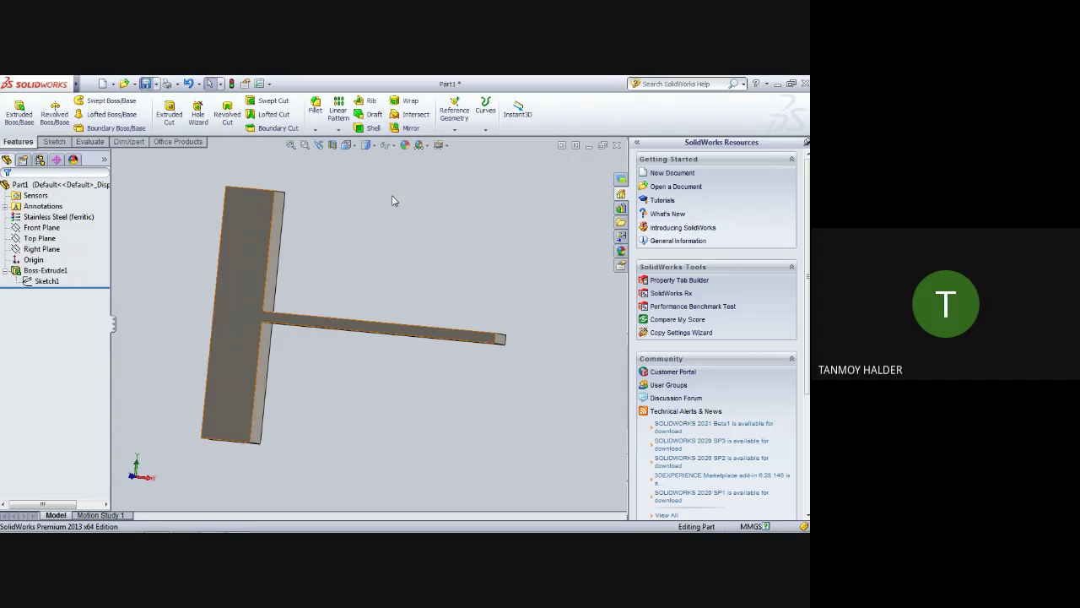
- Start saving Part1 and create a new JULY folder under CLASSES
key("ctrl+s")
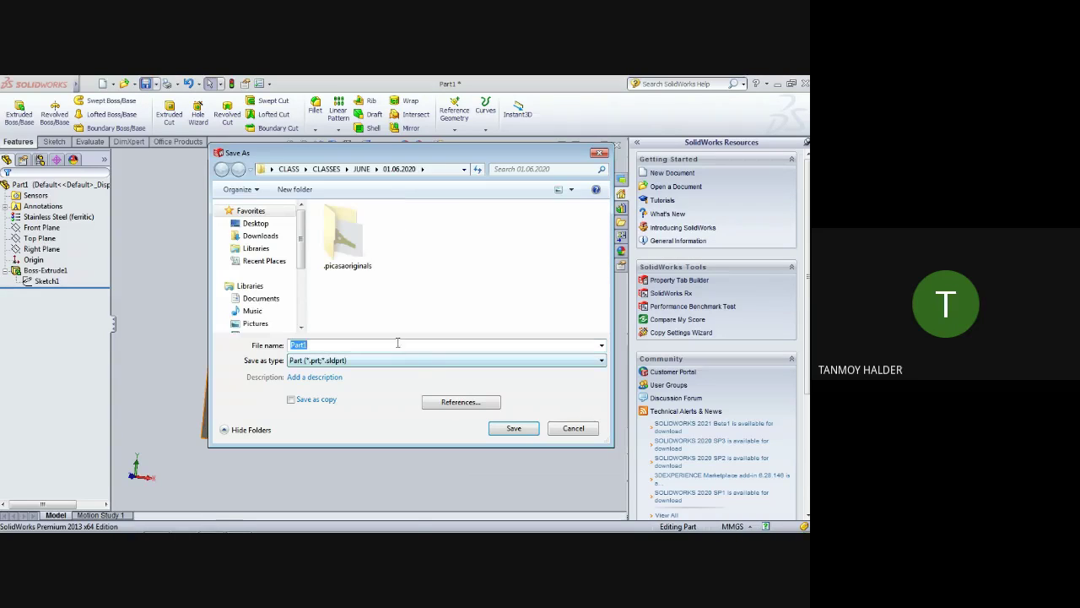
left_click(361, 168)
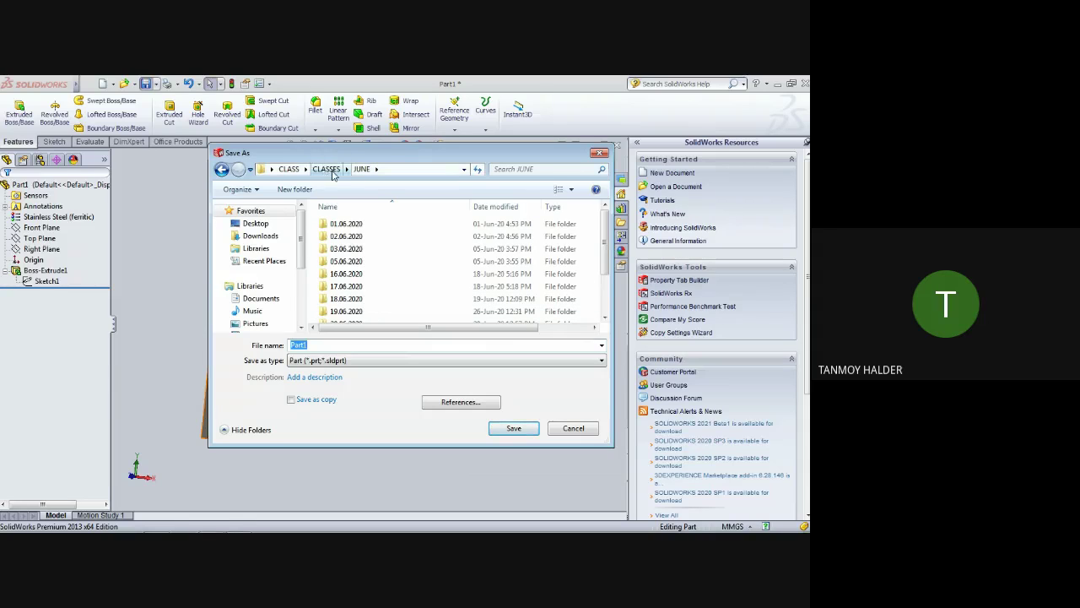
left_click(325, 168)
right_click(369, 308)
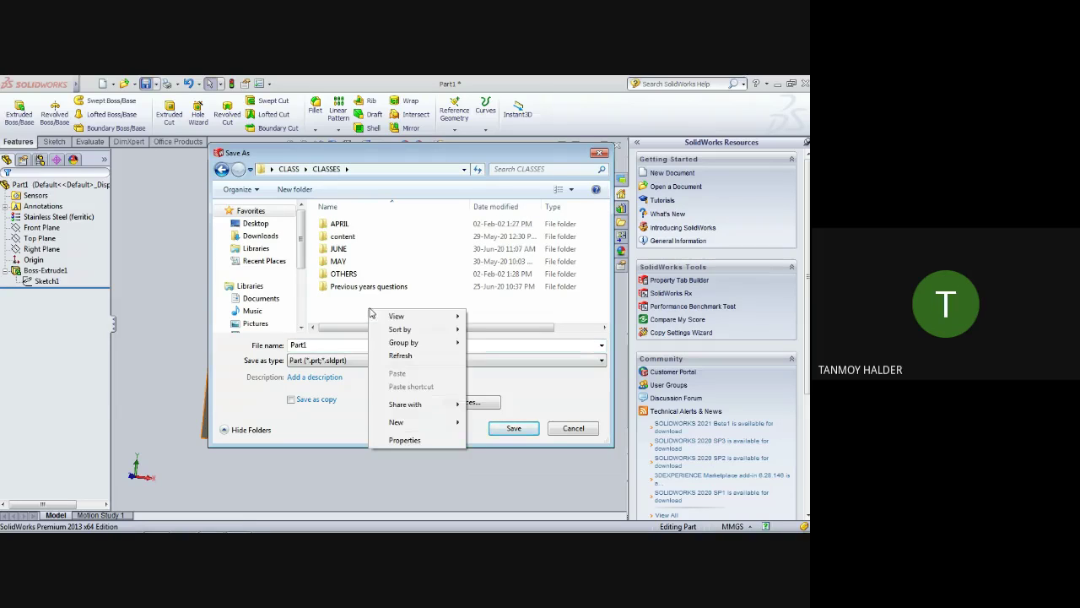
mouse_move(419, 422)
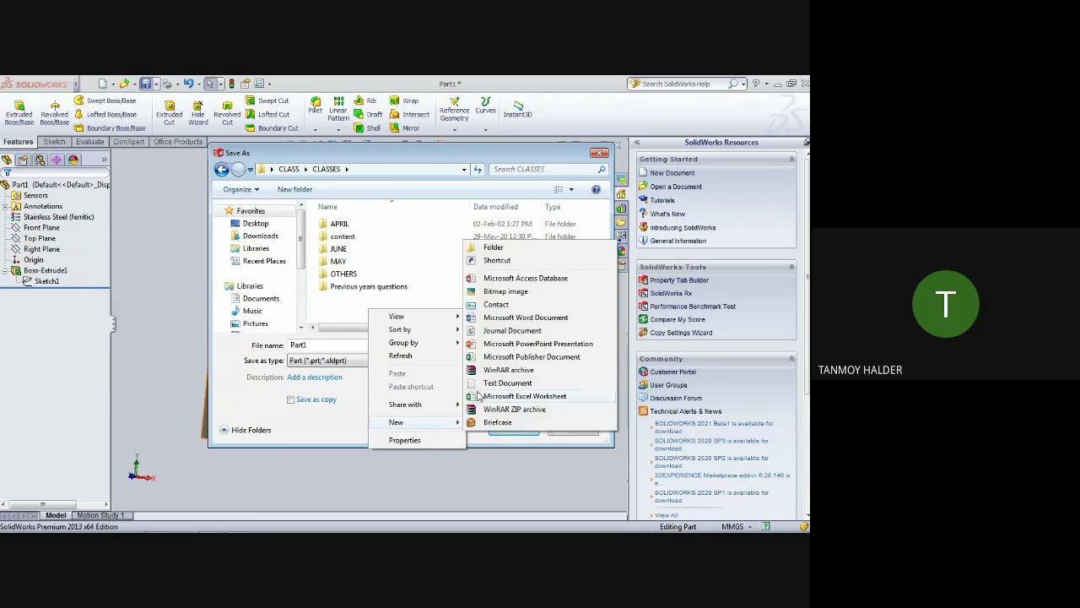
left_click(482, 249)
type("J")
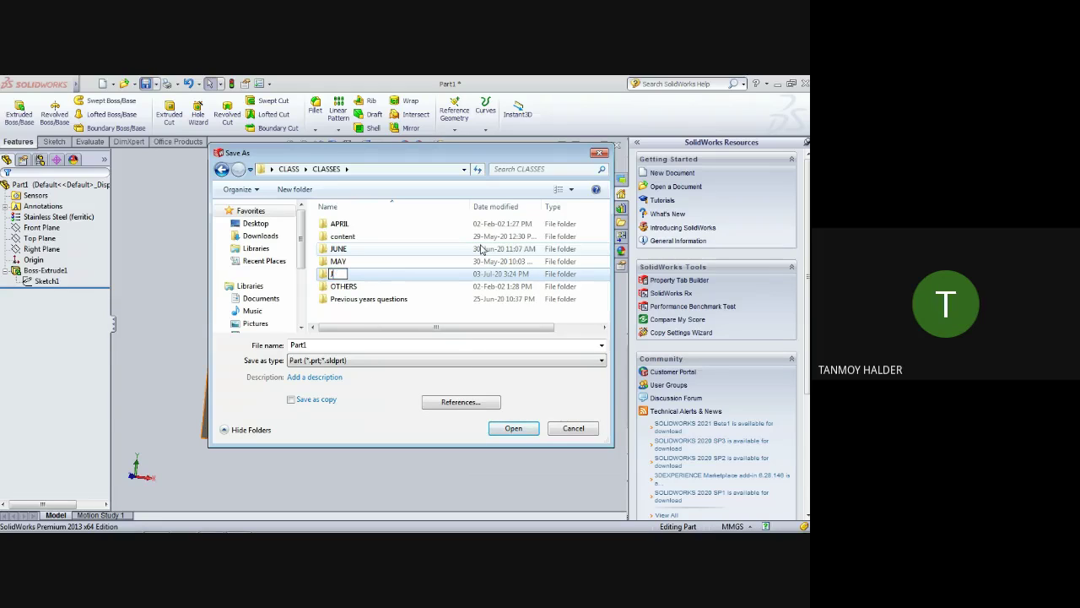
type("u")
type("ULY")
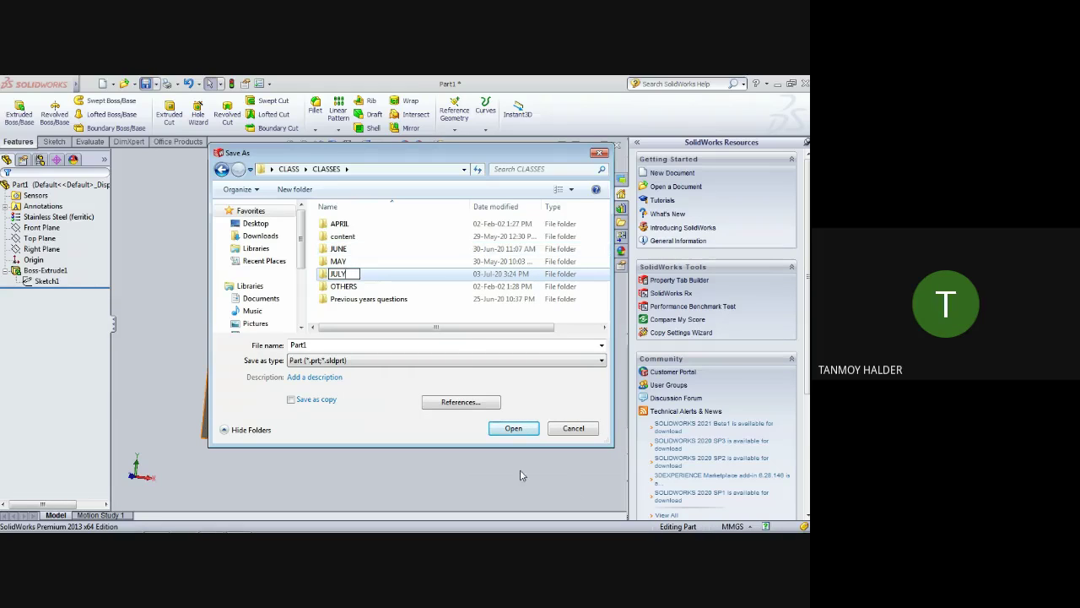
left_click(520, 430)
double_click(377, 250)
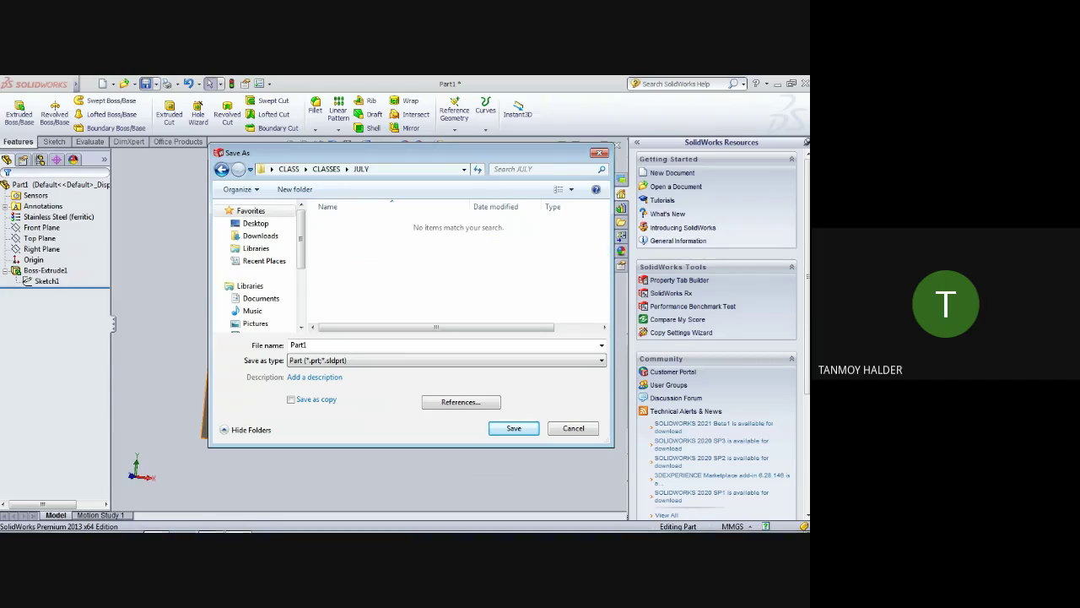
- Create folder 03.07.2020 inside JULY and save Part1 there
right_click(410, 247)
mouse_move(456, 372)
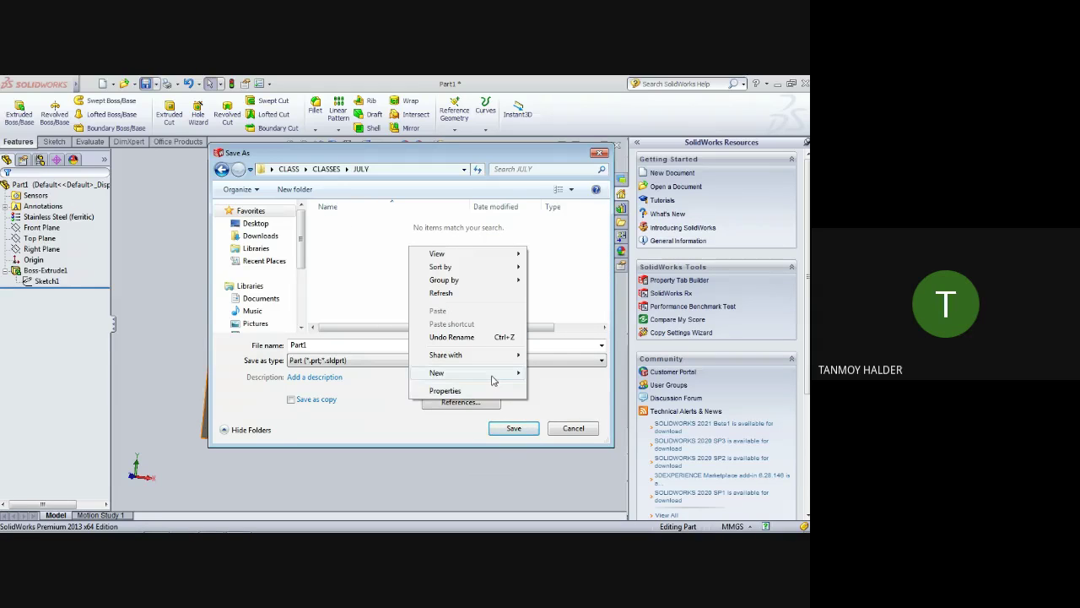
left_click(562, 199)
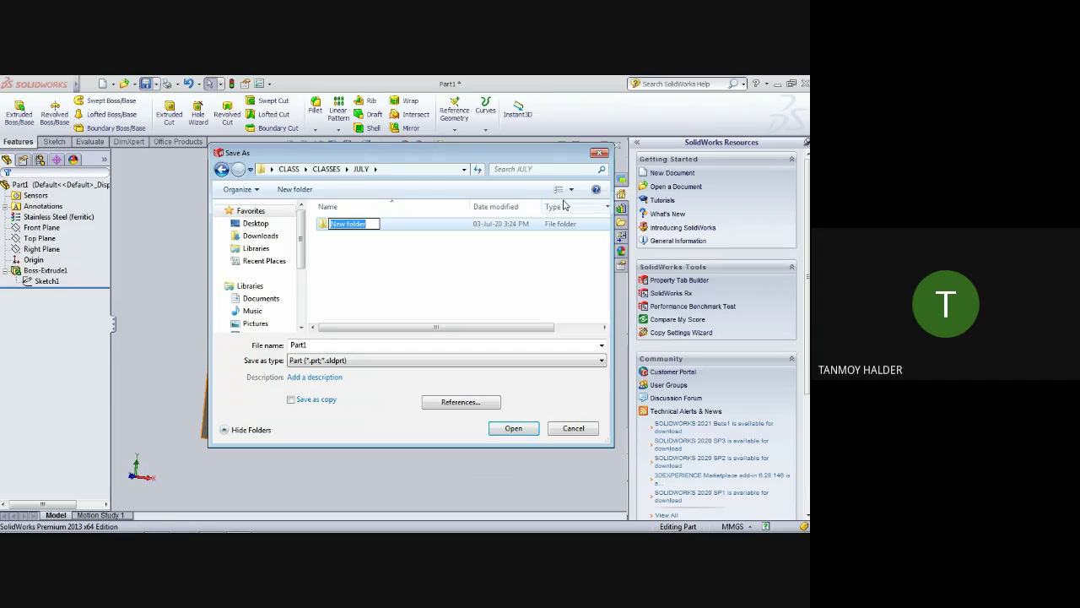
type("03.07.2")
type("02")
key("Return")
key("Return")
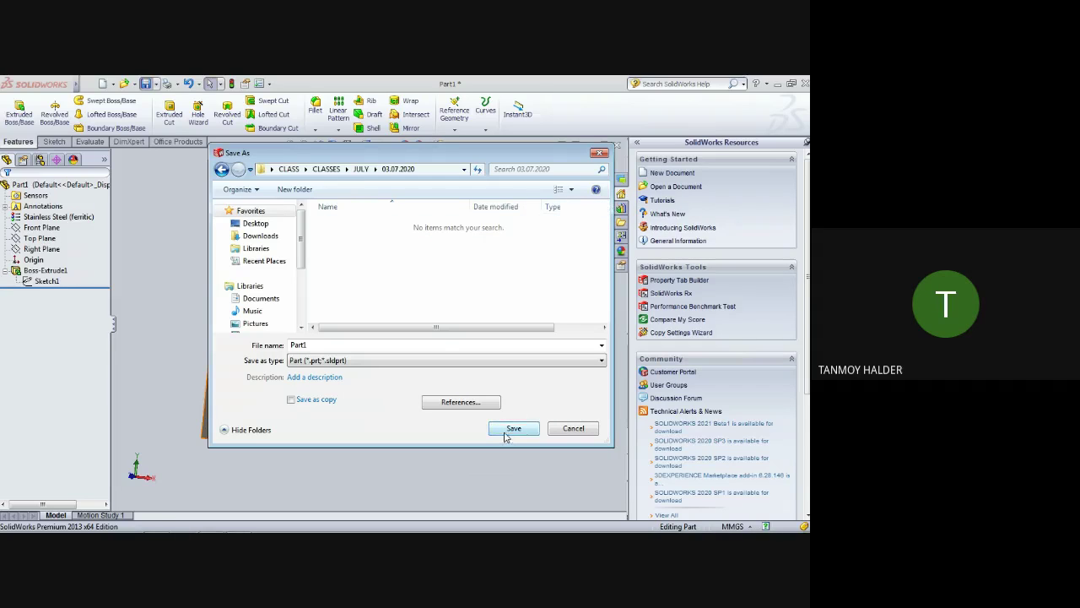
left_click(506, 434)
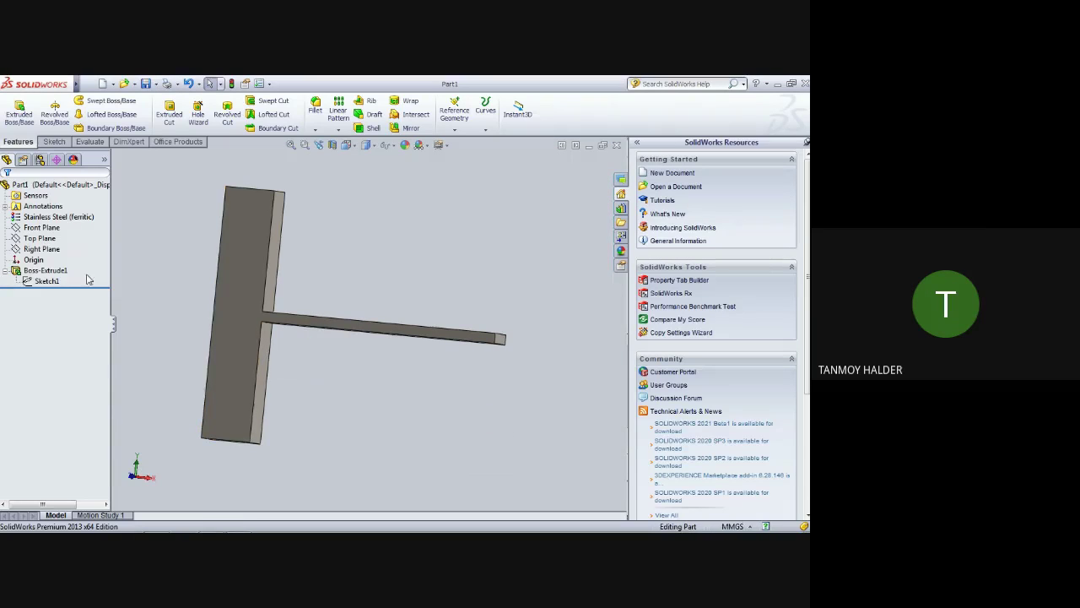
- Launch the SimulationXpress Analysis Wizard from the Evaluate tab and pass the welcome page
left_click(56, 142)
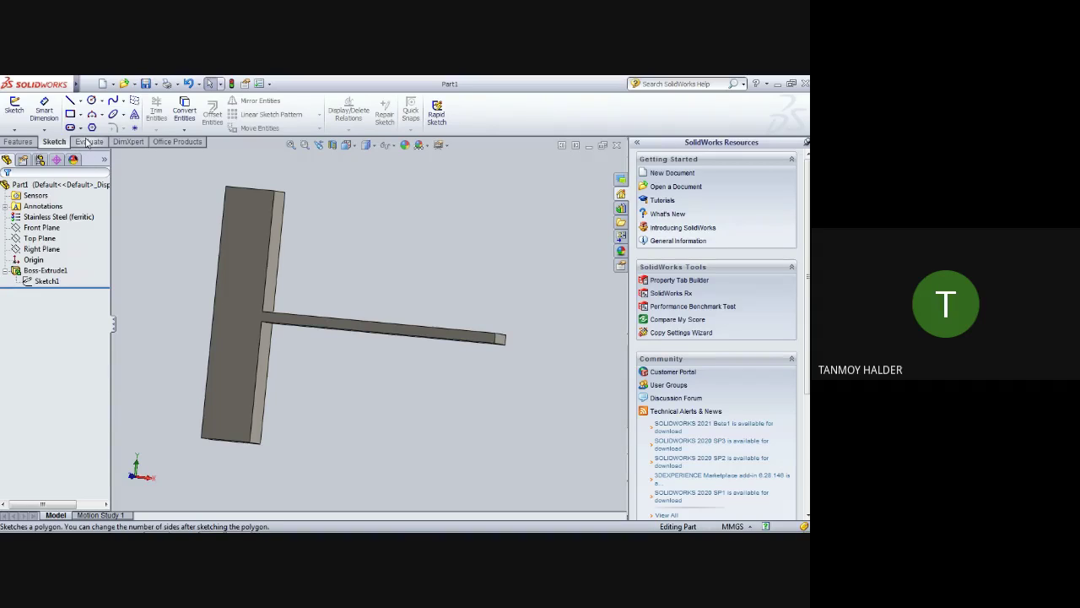
left_click(88, 142)
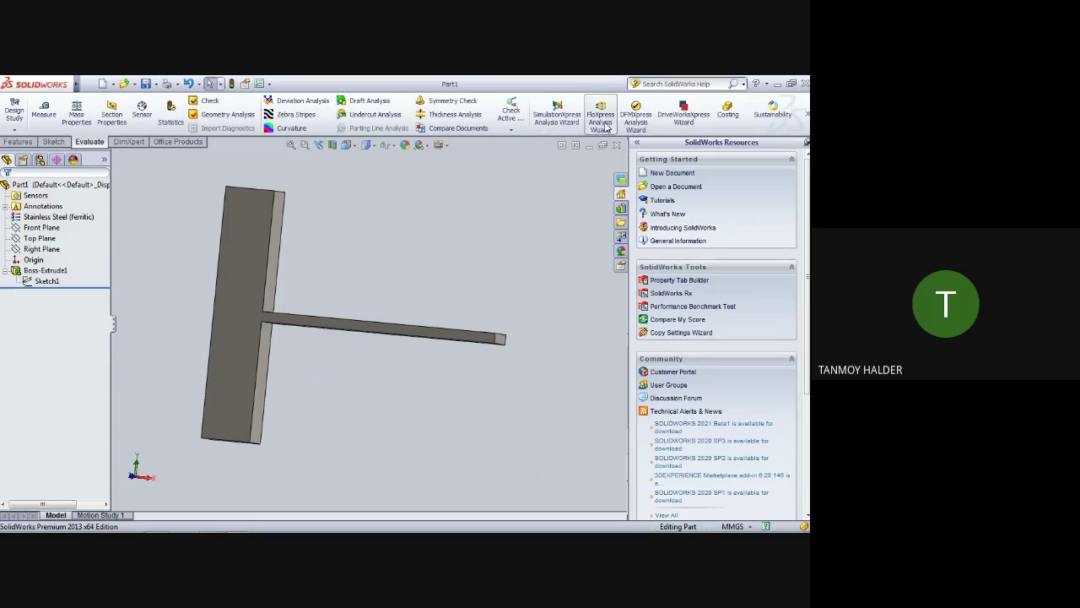
left_click(558, 112)
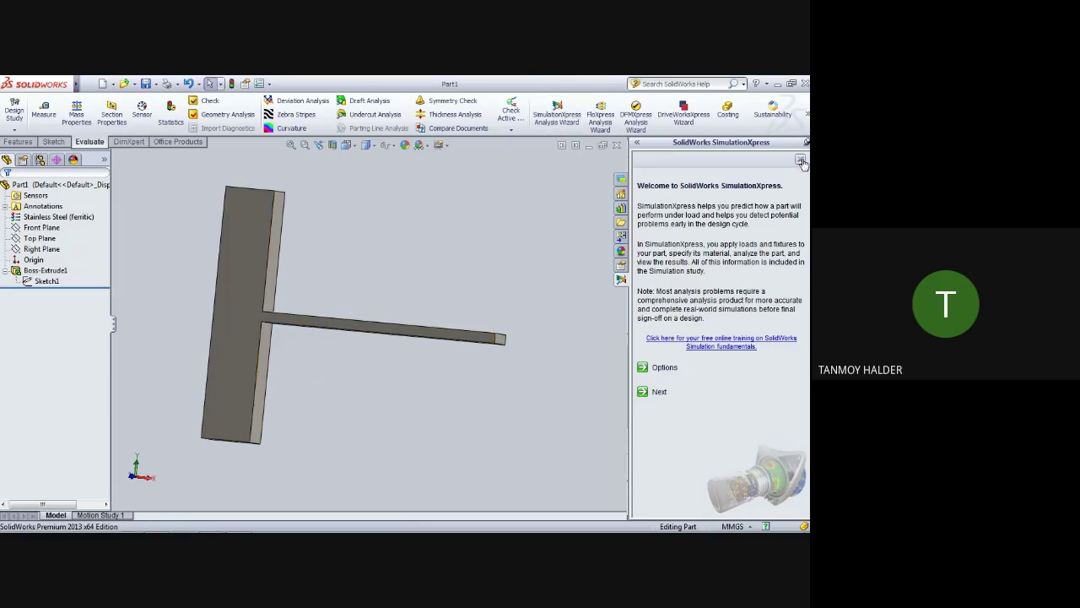
left_click(656, 393)
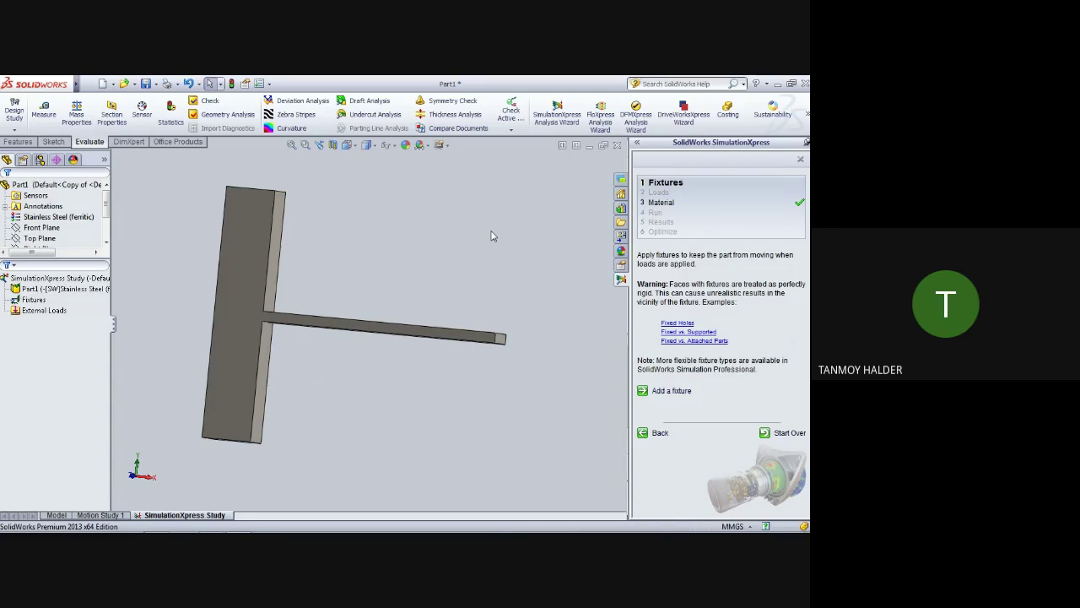
left_click(17, 312)
left_click(675, 392)
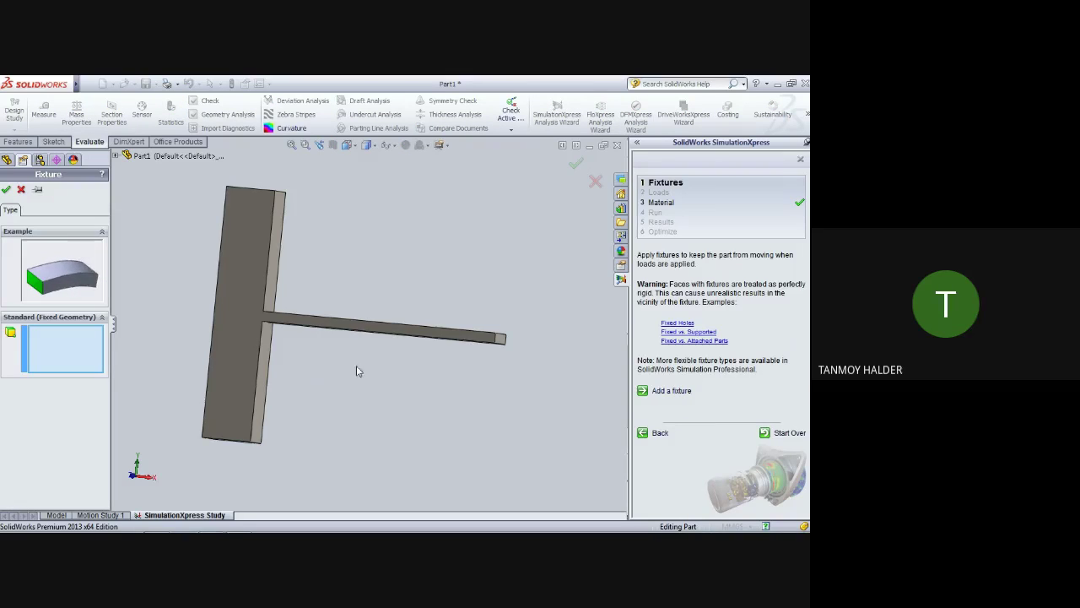
left_click(267, 380)
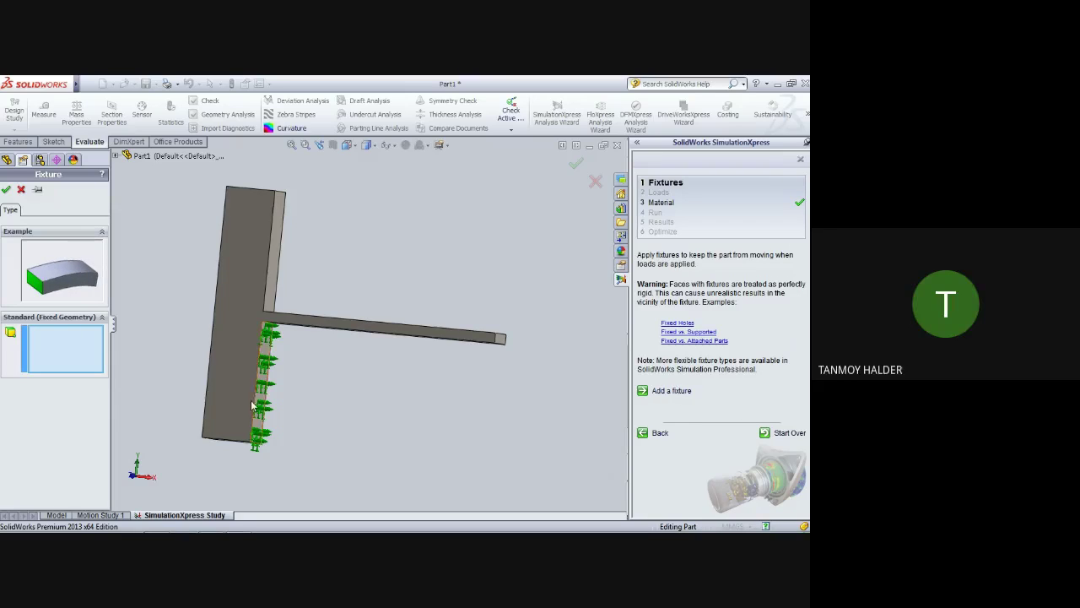
left_click(229, 339)
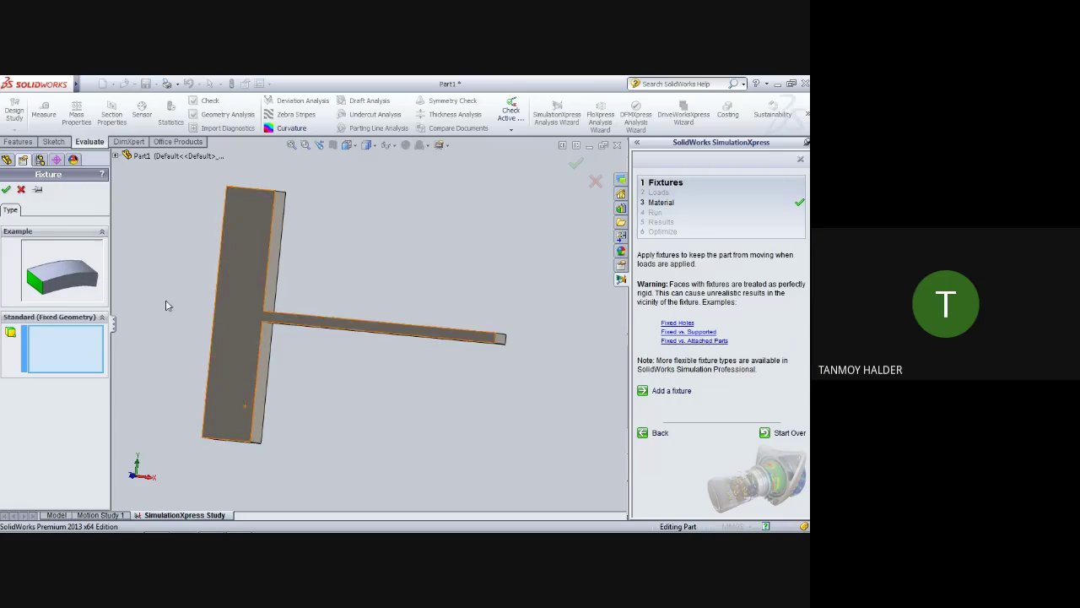
middle_click_drag(170, 291, 277, 245)
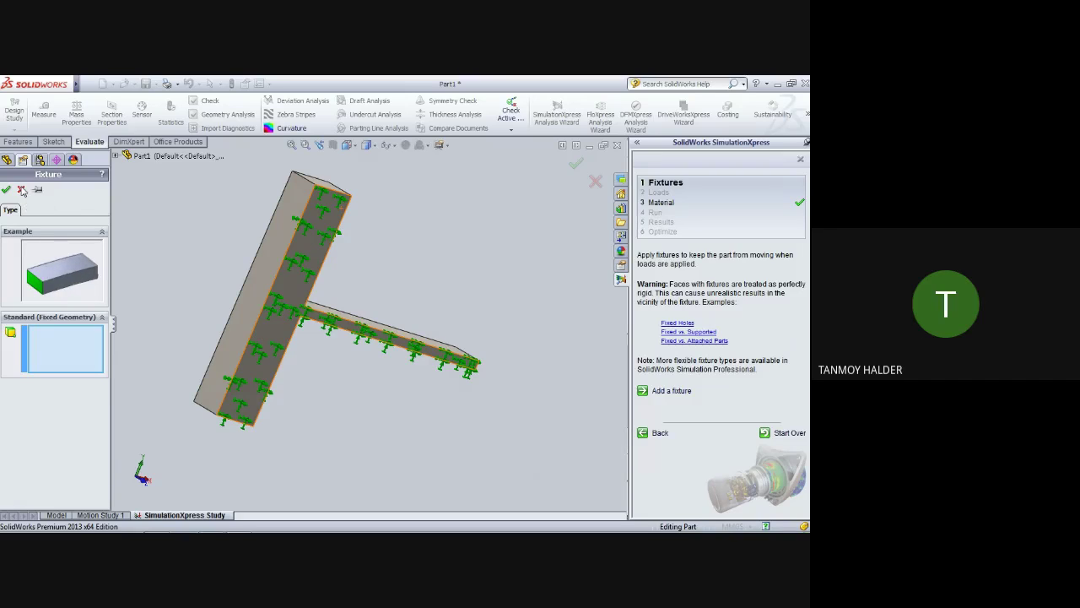
left_click(308, 244)
left_click(281, 274)
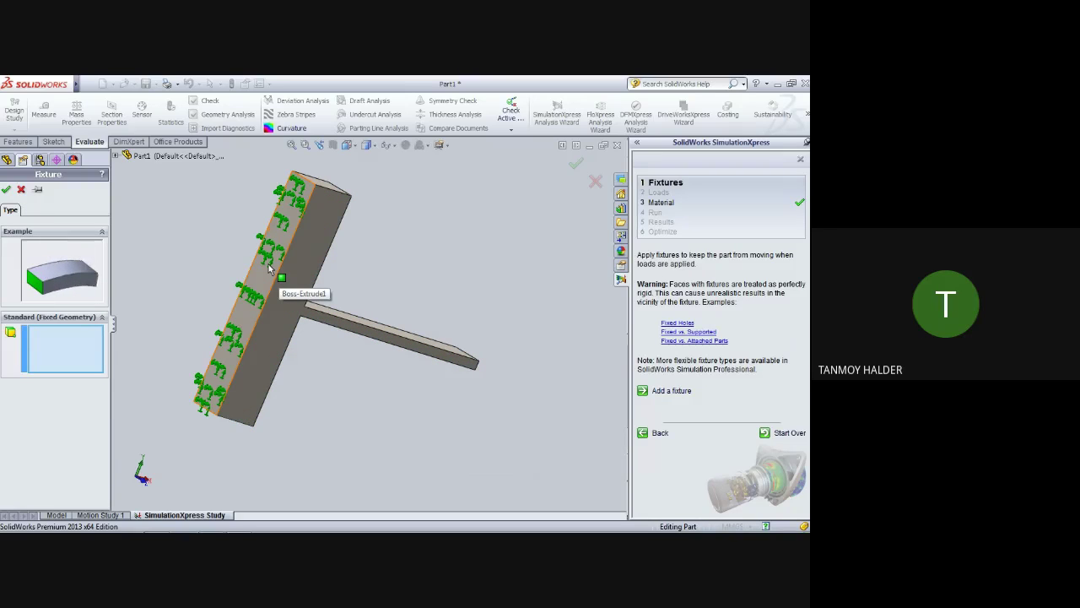
left_click(227, 277)
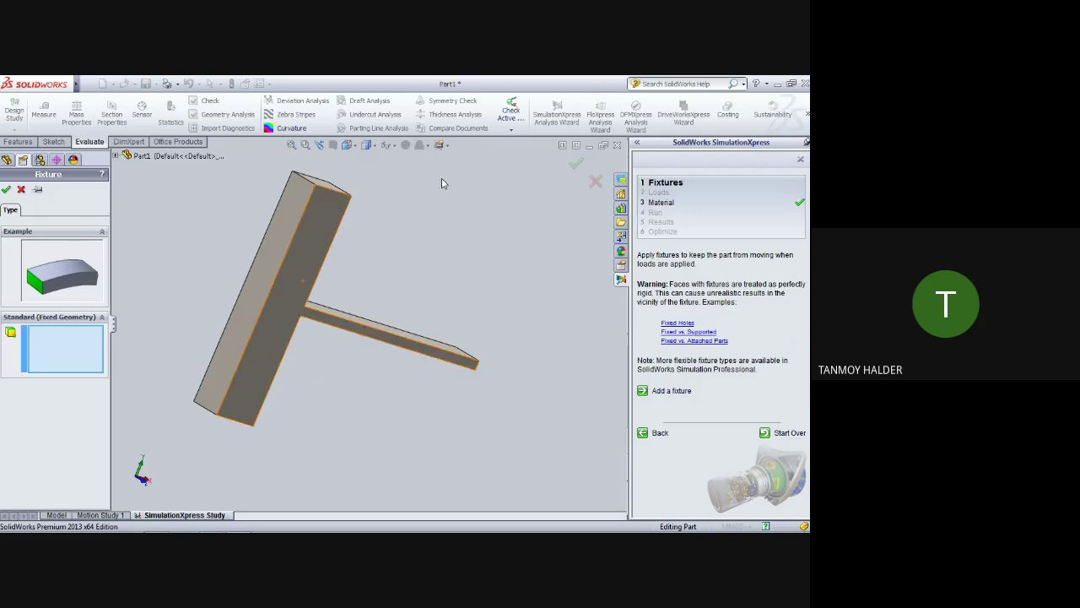
left_click(325, 211)
left_click(21, 190)
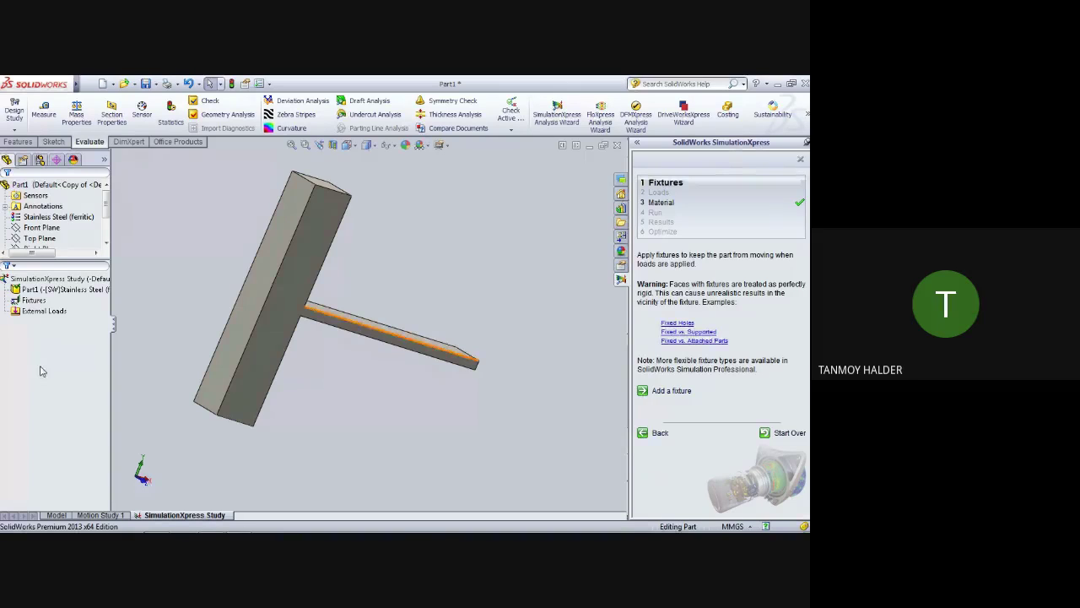
- Reopen SimulationXpress and accept its options with SI units and the default results location
left_click(555, 114)
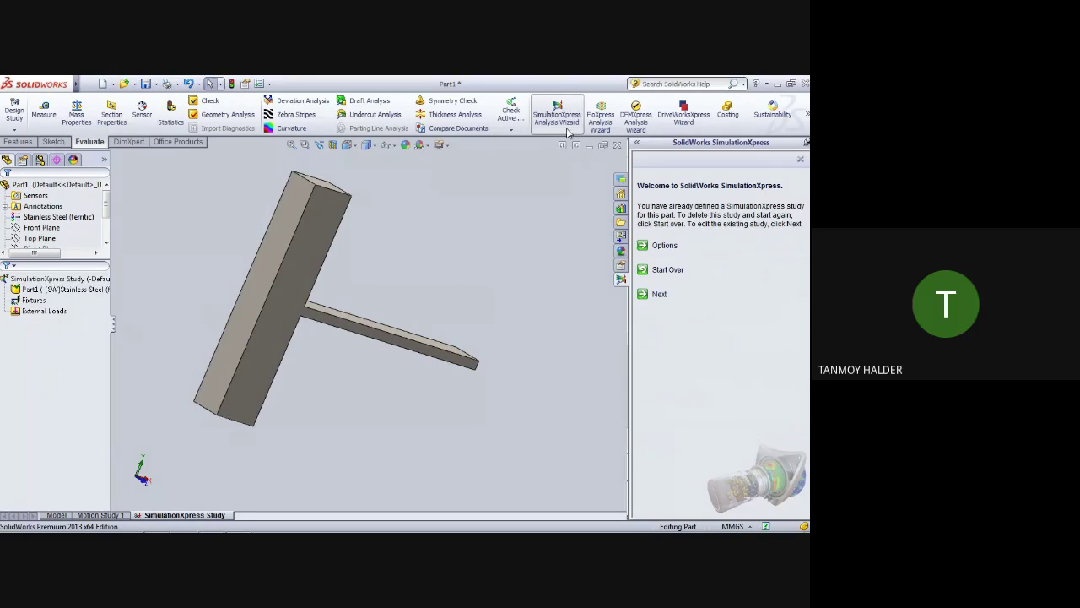
left_click(33, 301)
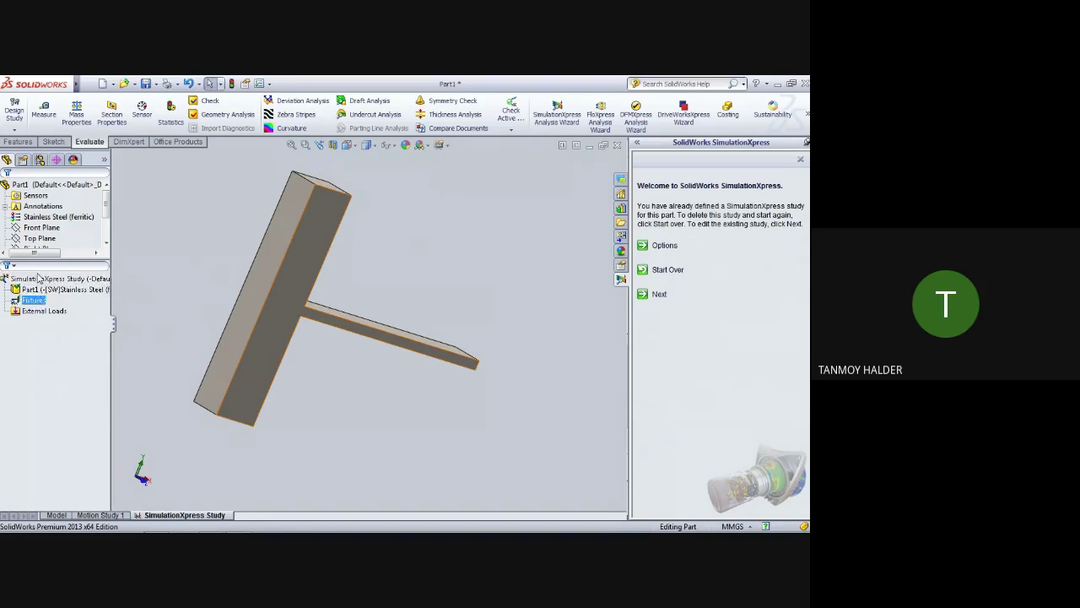
left_click(47, 311)
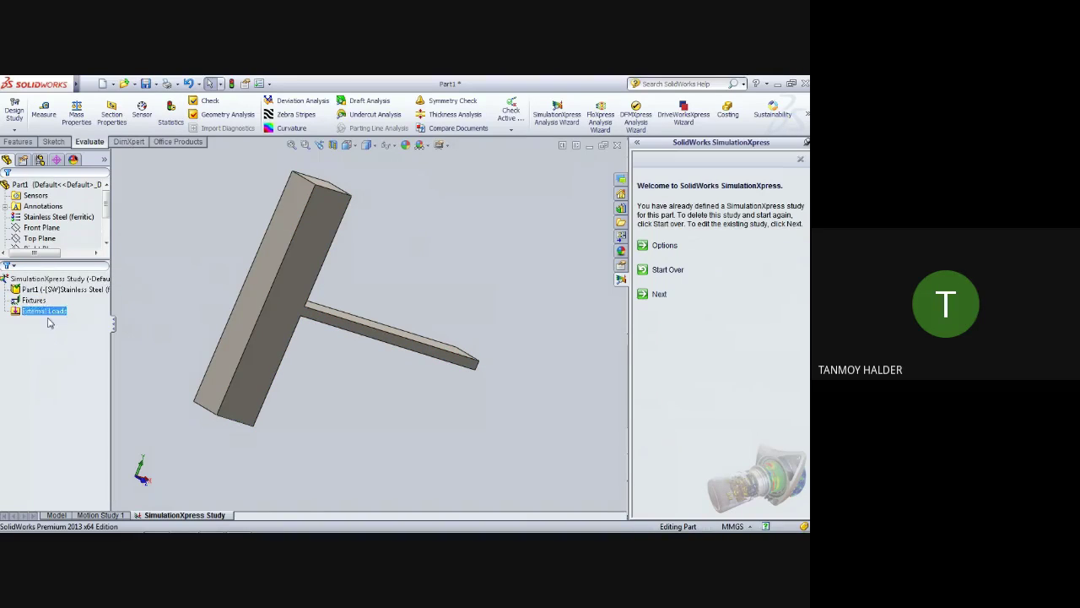
left_click(49, 322)
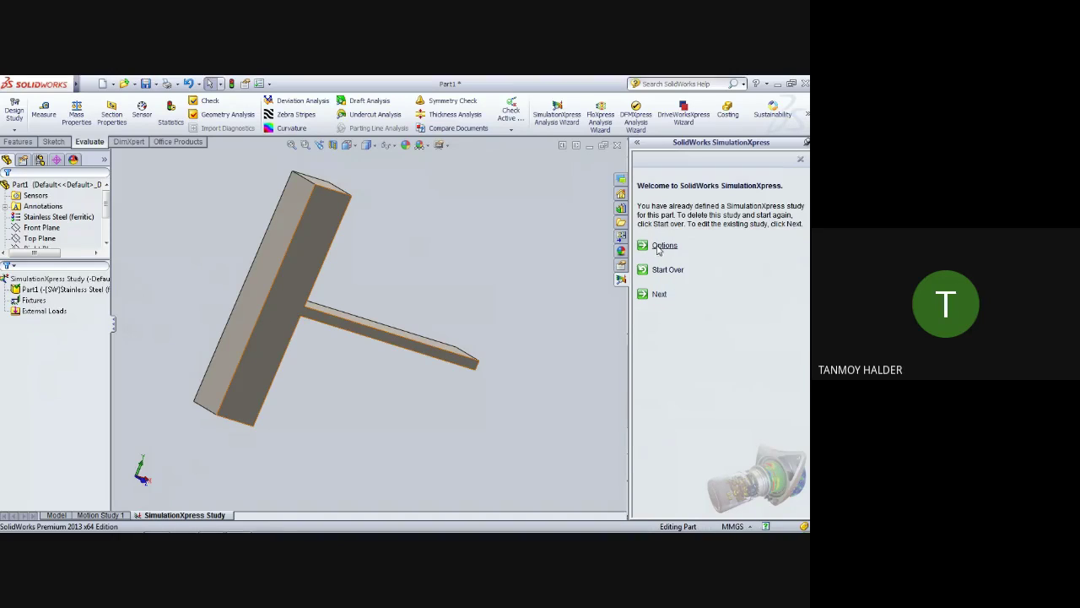
left_click(659, 246)
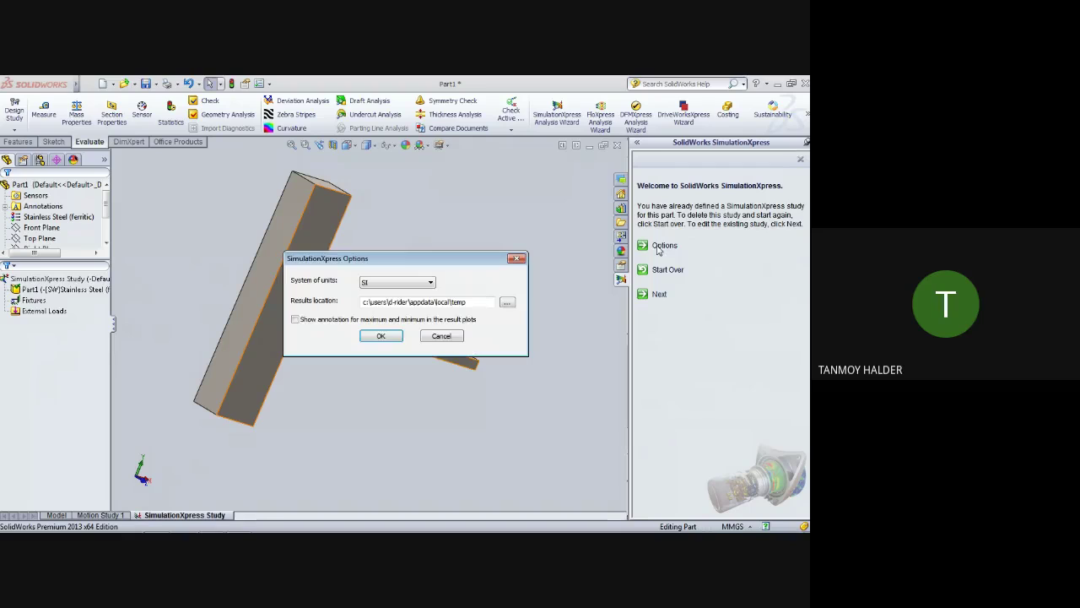
left_click(376, 337)
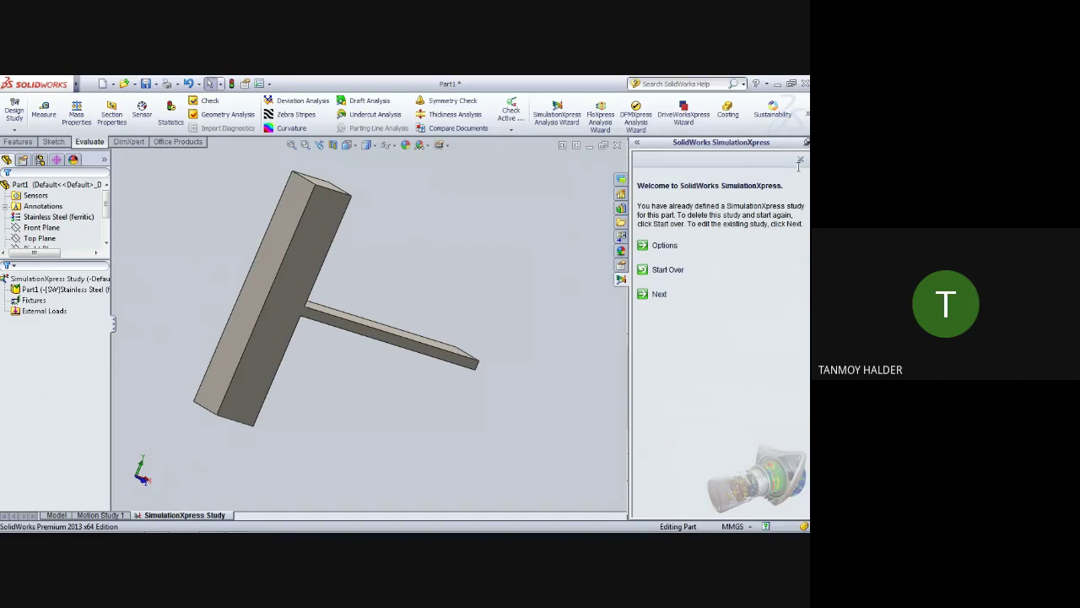
left_click(657, 246)
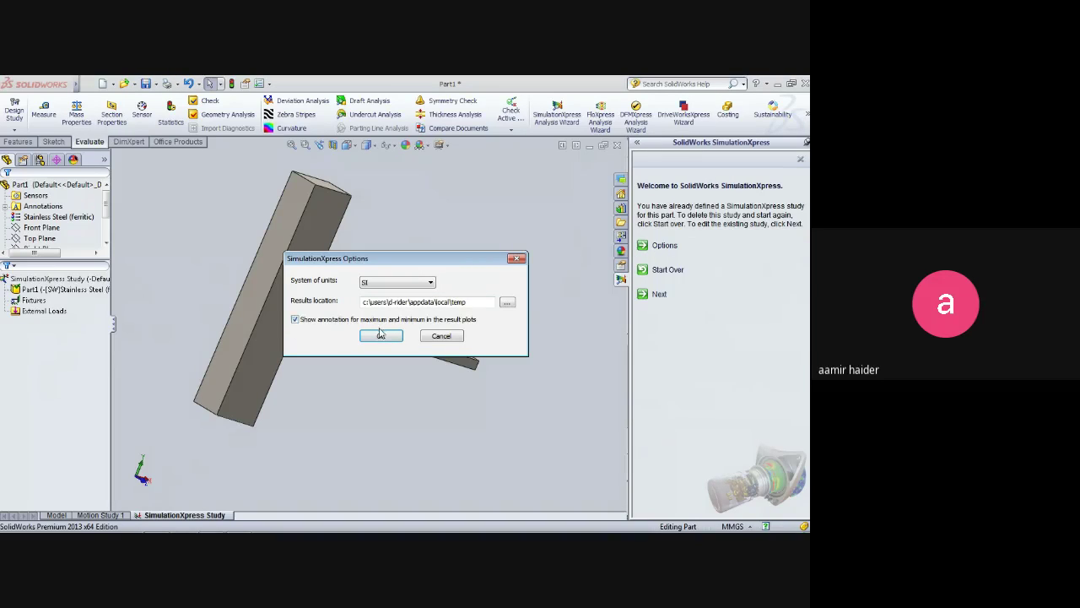
left_click(380, 334)
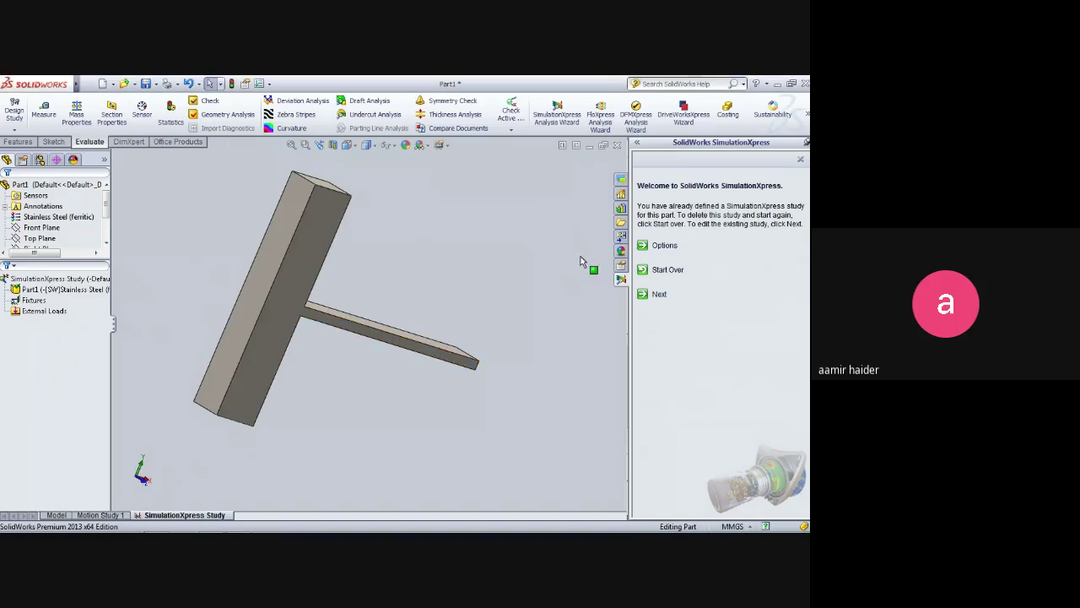
- Advance to Fixtures, then close SimulationXpress, saving the study data
left_click(660, 294)
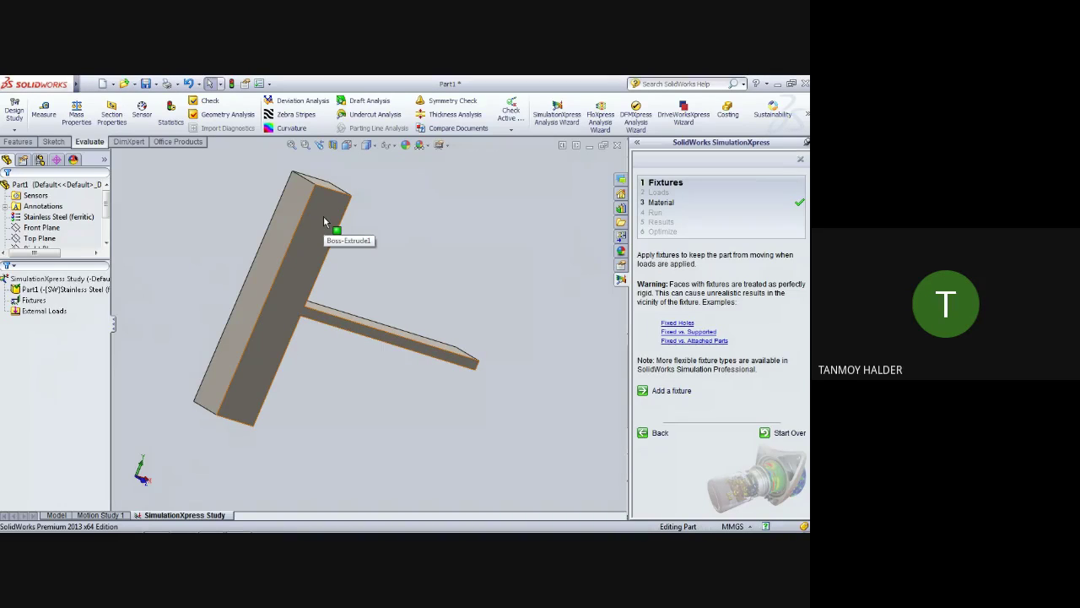
left_click(800, 159)
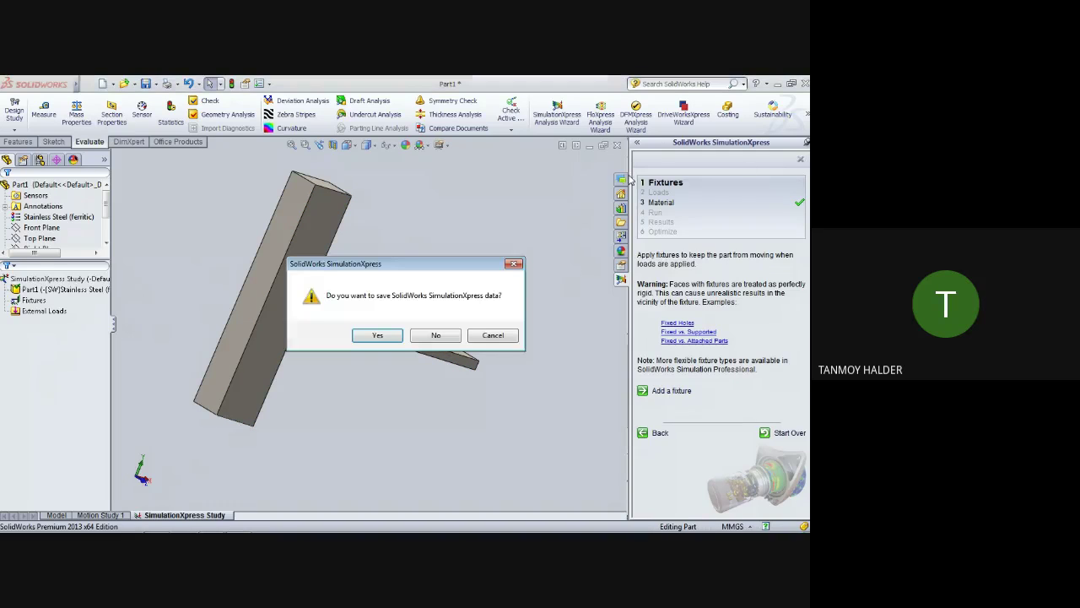
left_click(377, 335)
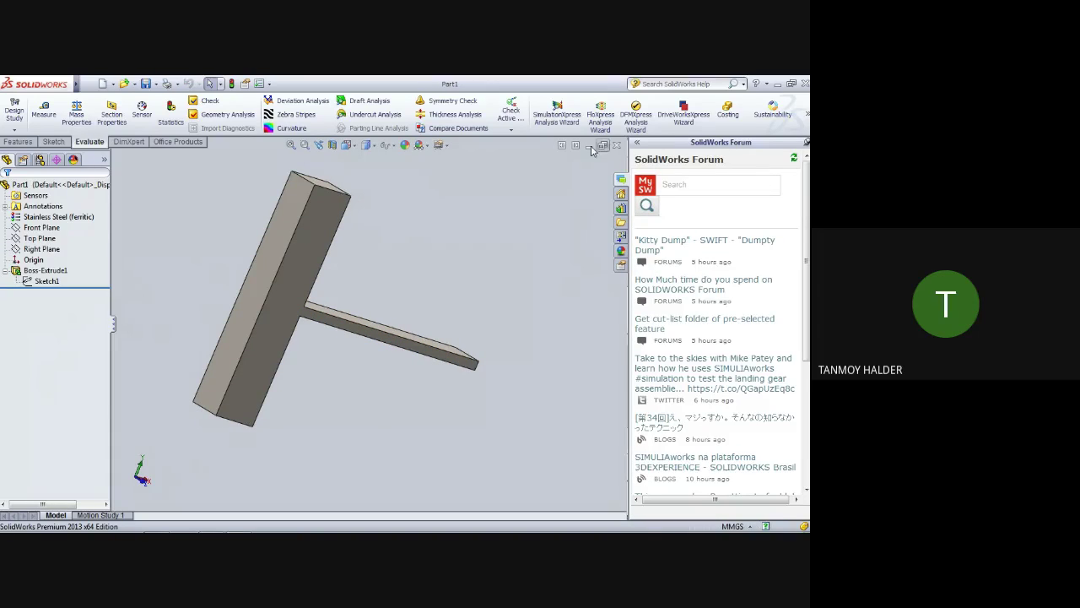
- Widen the model view and relaunch the SimulationXpress wizard past its welcome page
left_click(17, 141)
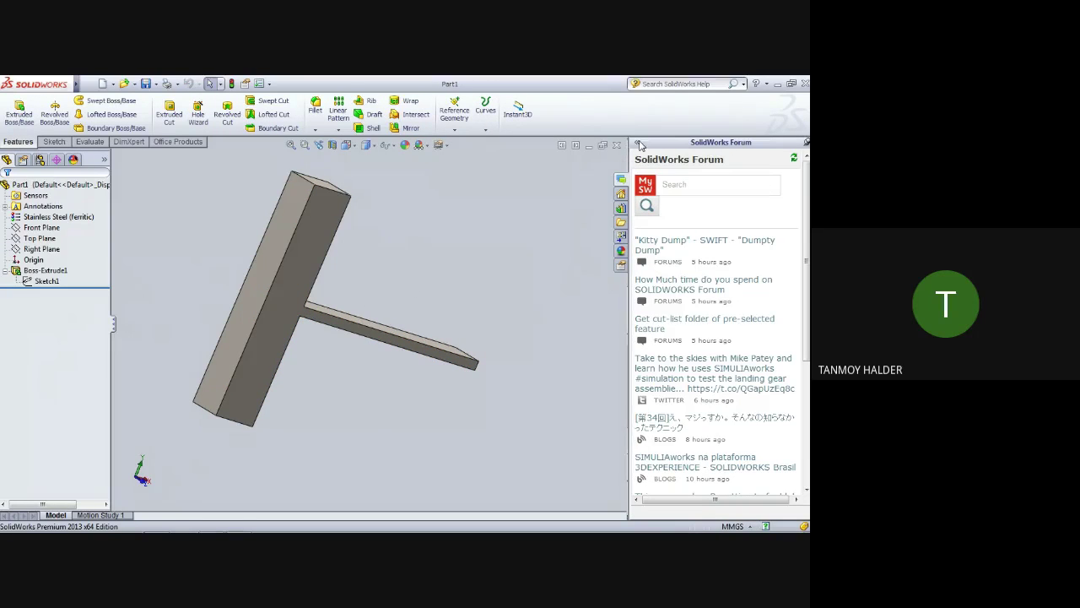
left_click_drag(631, 148, 717, 148)
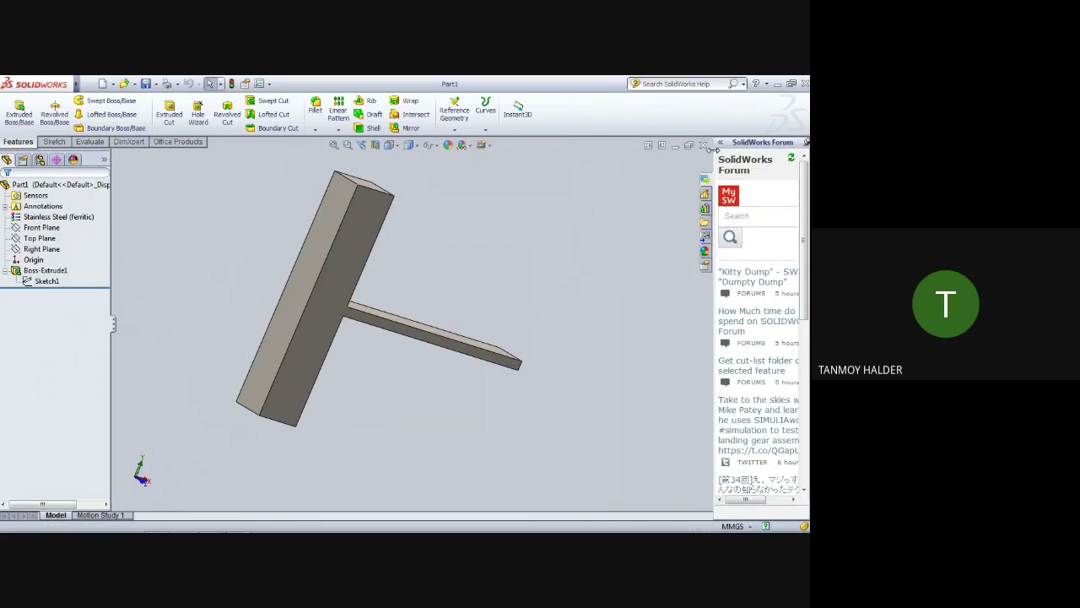
left_click(89, 142)
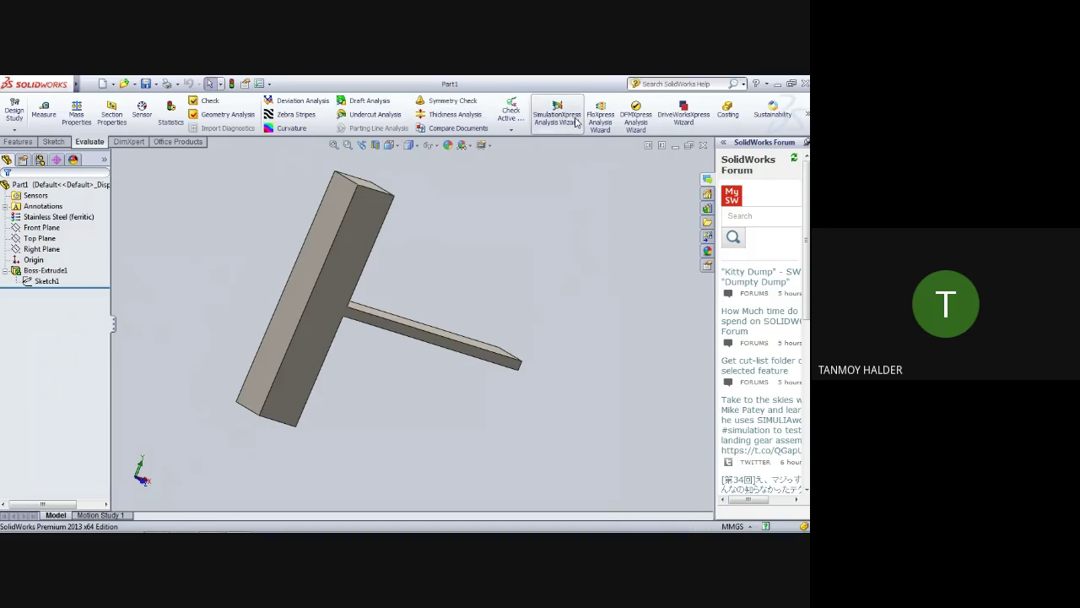
left_click(557, 114)
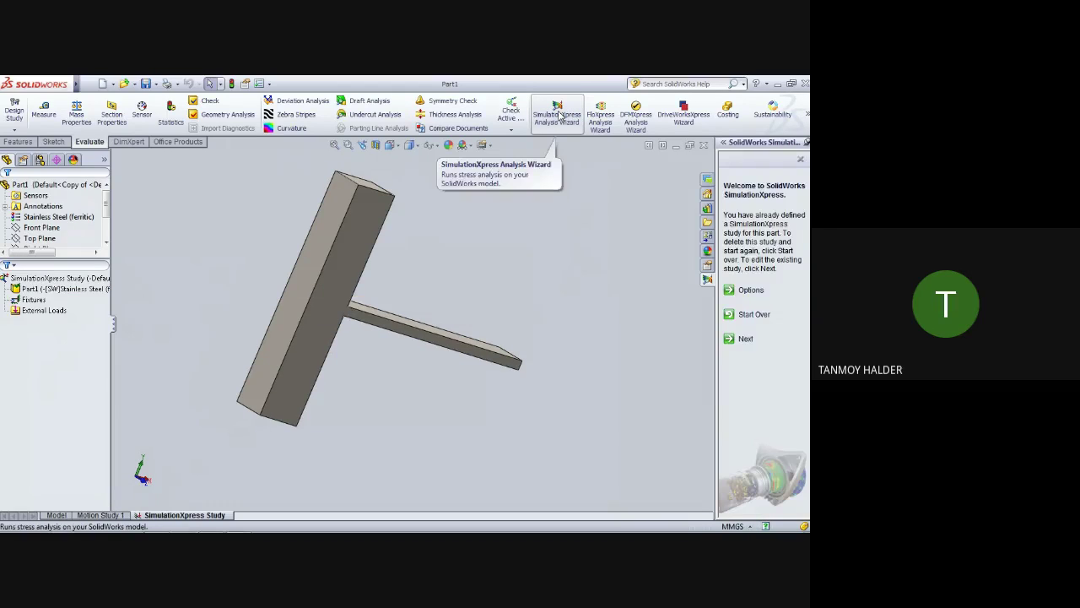
left_click(745, 338)
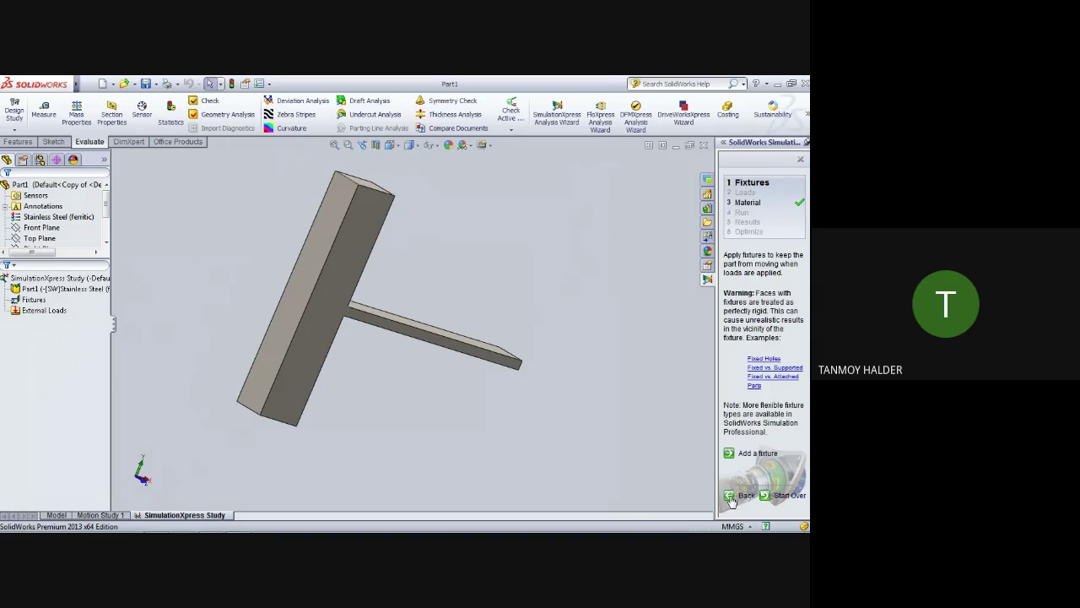
- Fix the upright block's outer face as Fixed-1 and advance to Loads
left_click(743, 453)
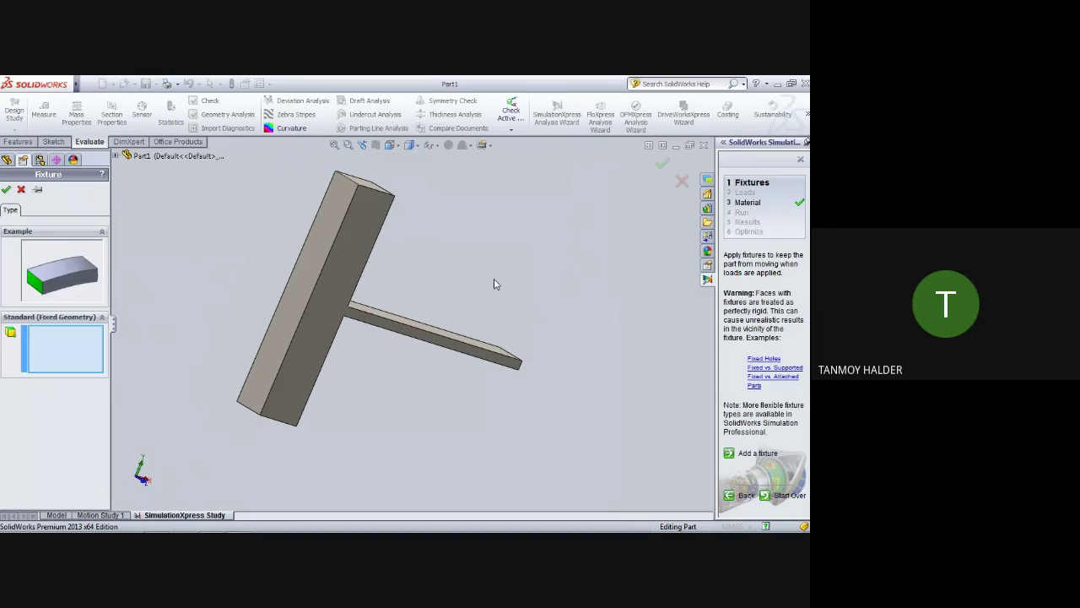
left_click(306, 270)
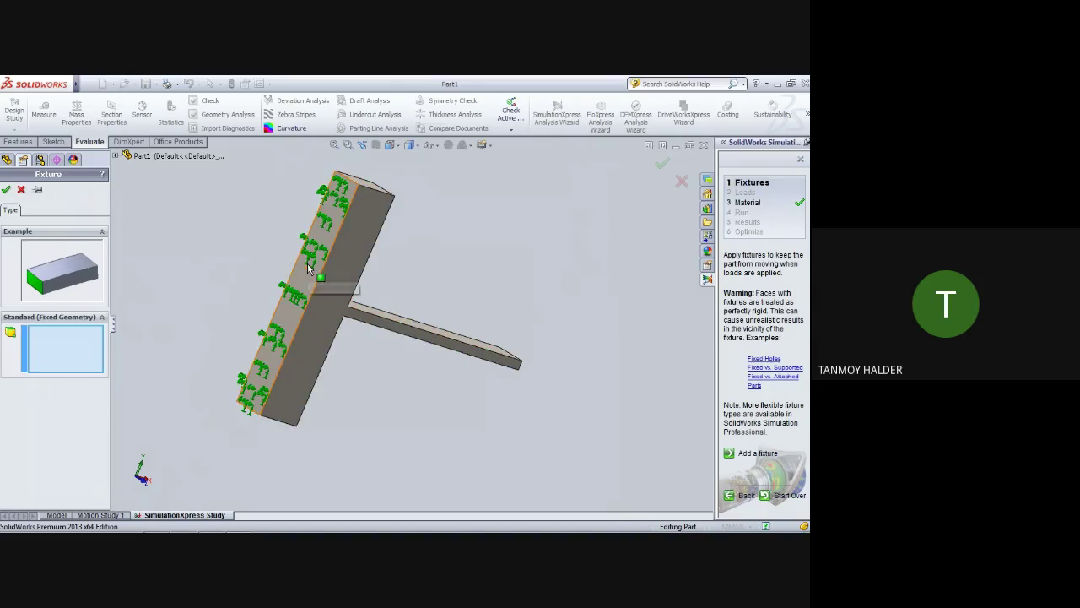
left_click(309, 267)
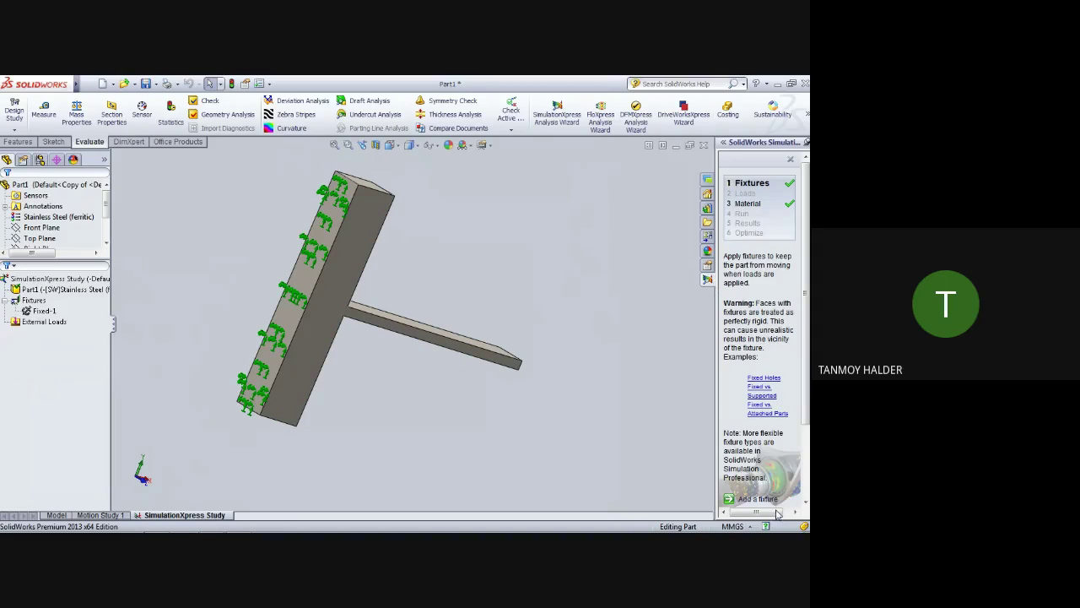
scroll(772, 498, "down", 3)
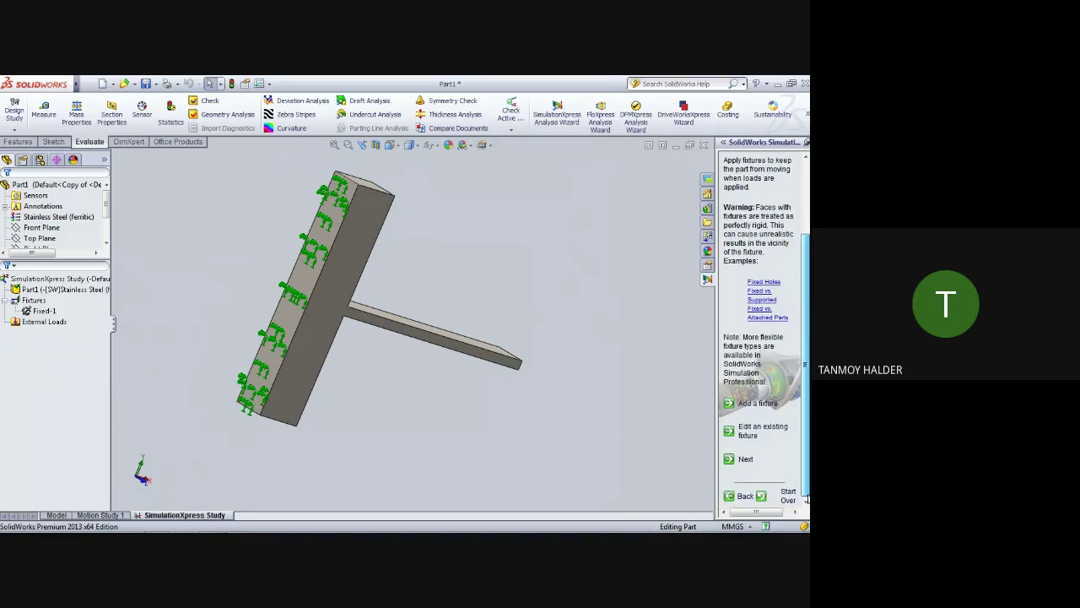
left_click(743, 459)
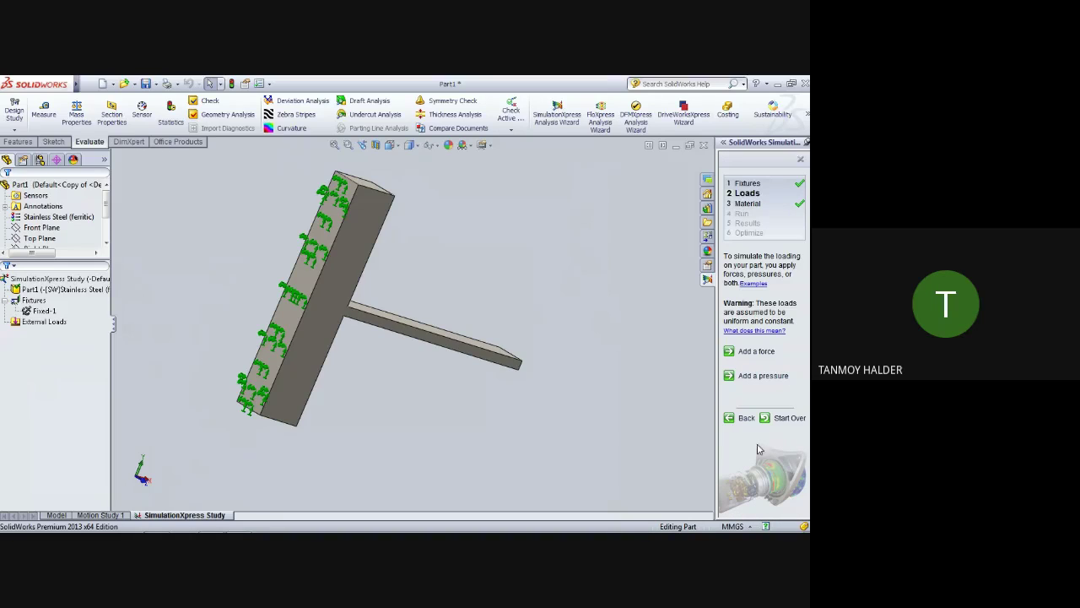
- Start a new force load and select the beam's top face as its target
left_click(759, 352)
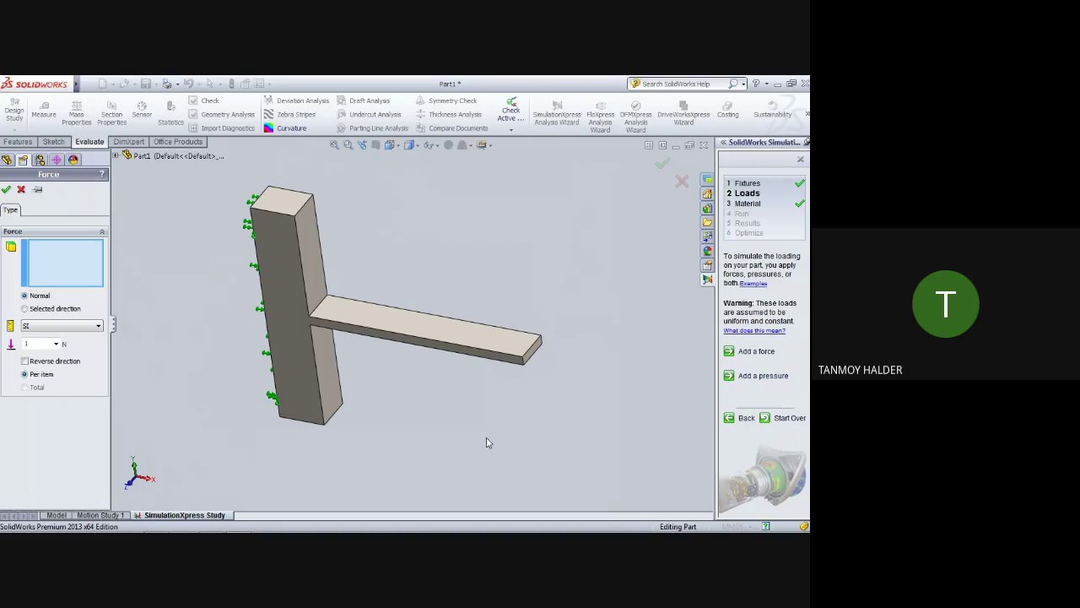
middle_click_drag(486, 442, 502, 405)
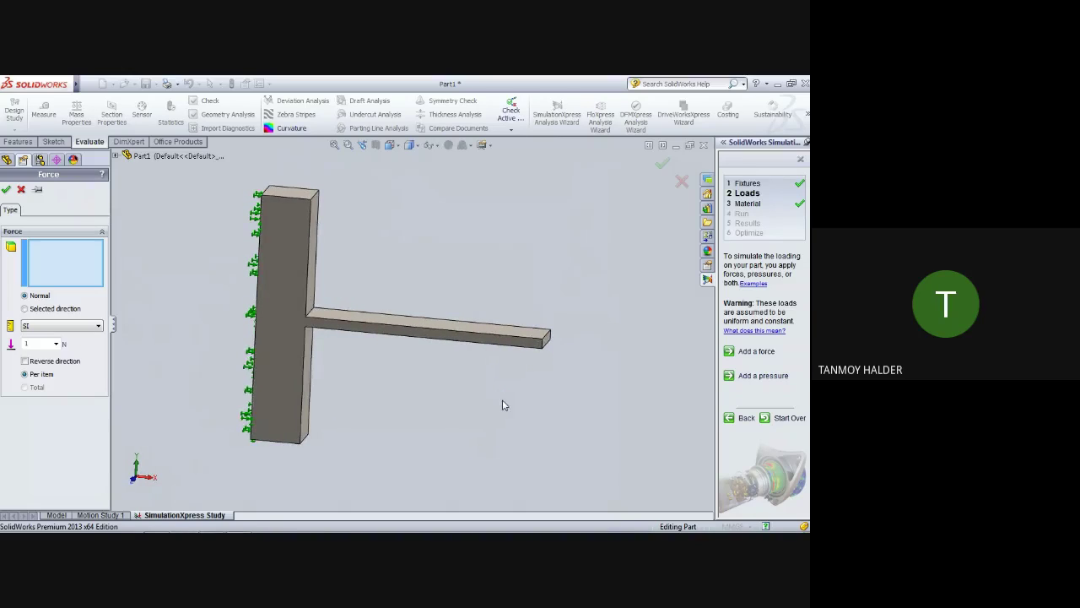
left_click(304, 373)
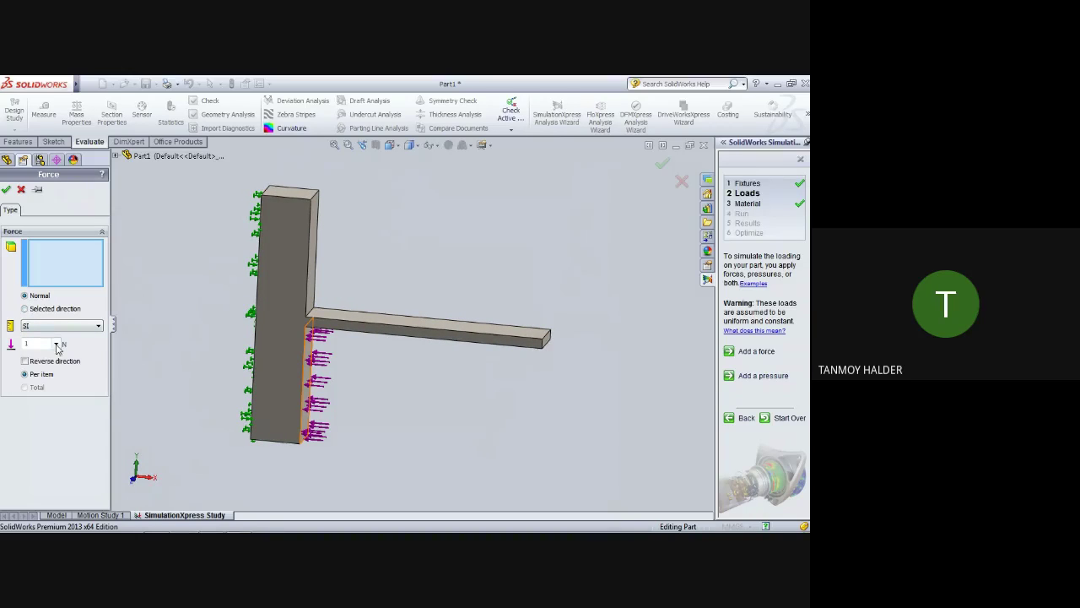
left_click(549, 337)
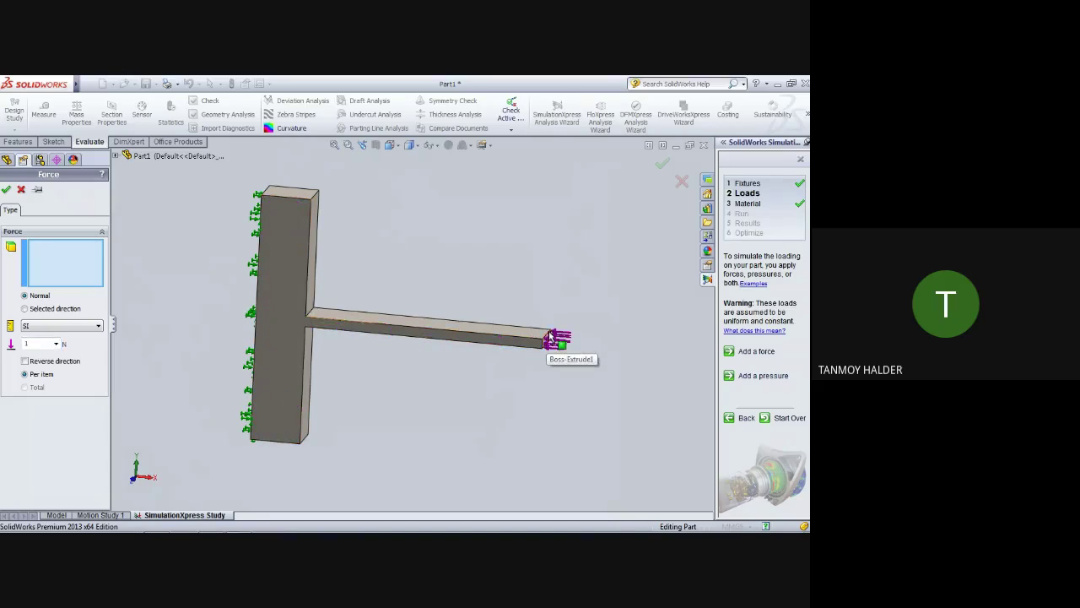
left_click(547, 329)
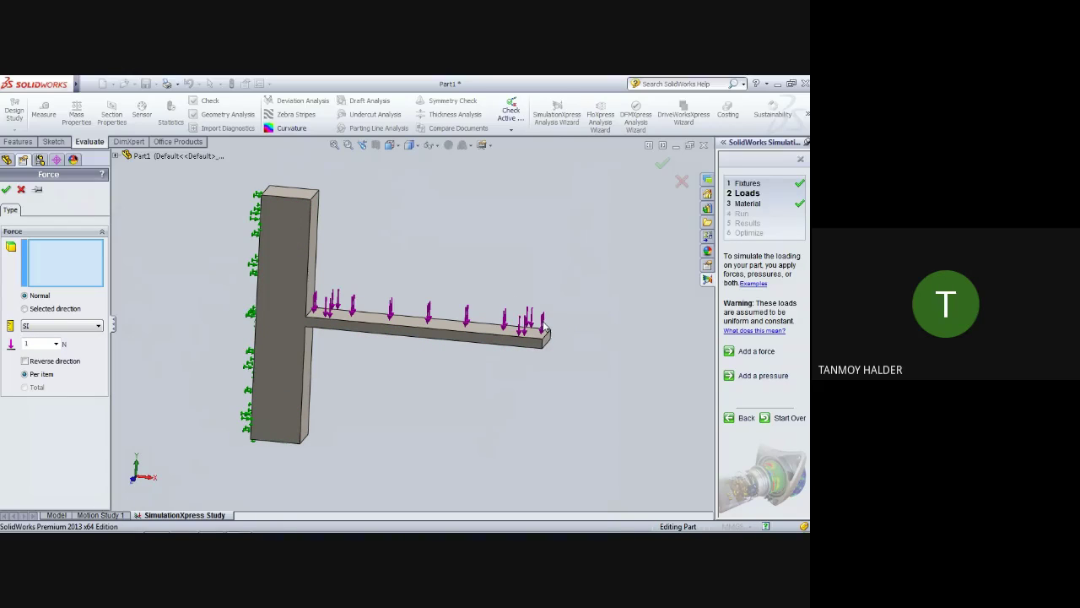
scroll(496, 328, "up", 2)
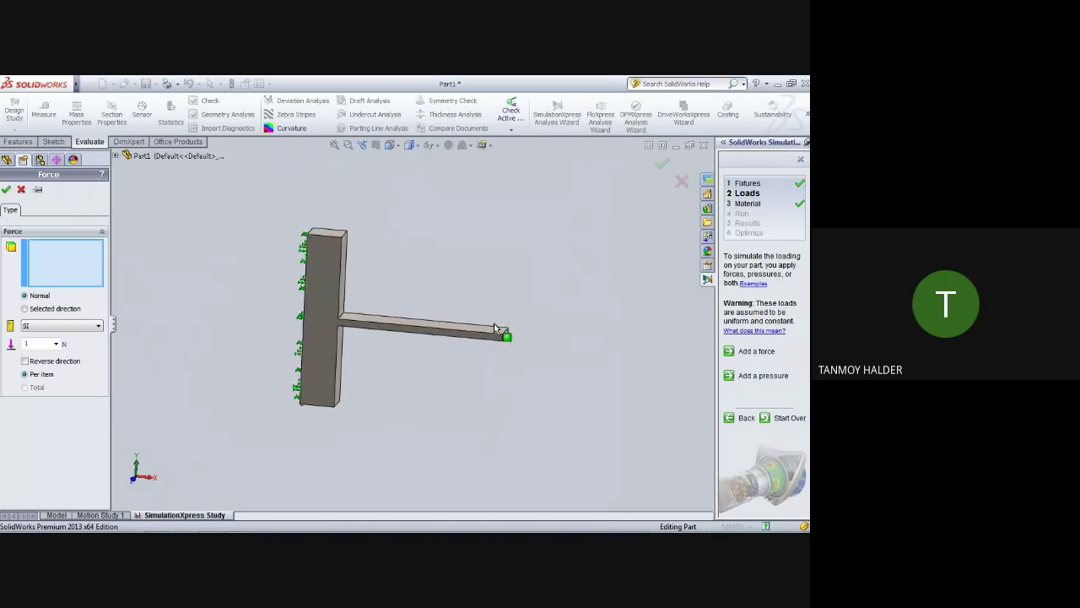
scroll(494, 324, "down", 2)
scroll(494, 326, "down", 2)
left_click(380, 349)
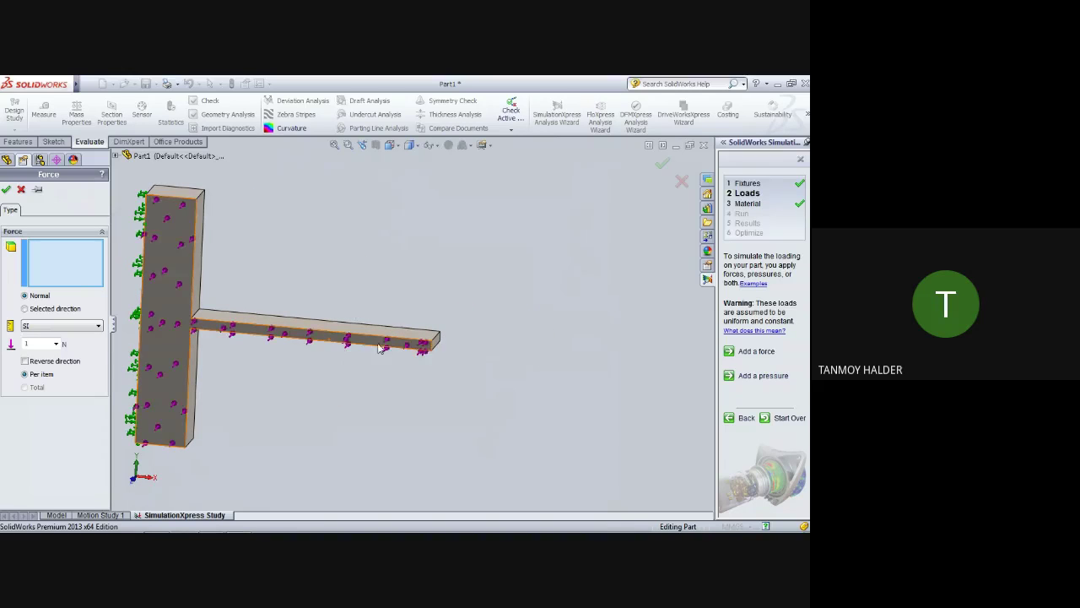
middle_click_drag(380, 348, 367, 355)
left_click(360, 343)
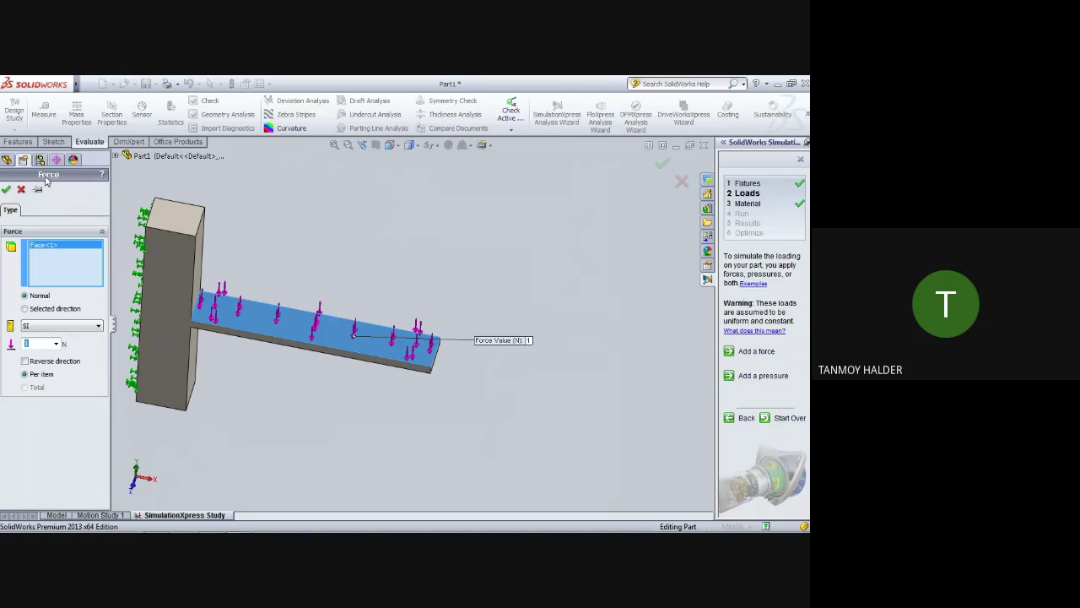
- Set the force to 100 N normal to the face and confirm it as Force-1
left_click(155, 313)
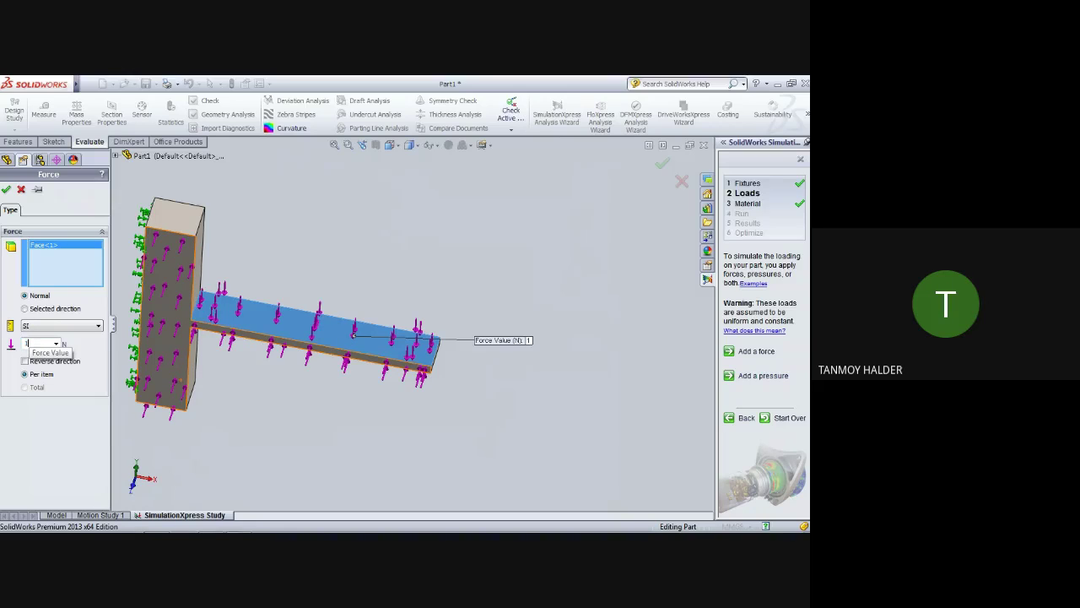
type("00")
left_click(6, 190)
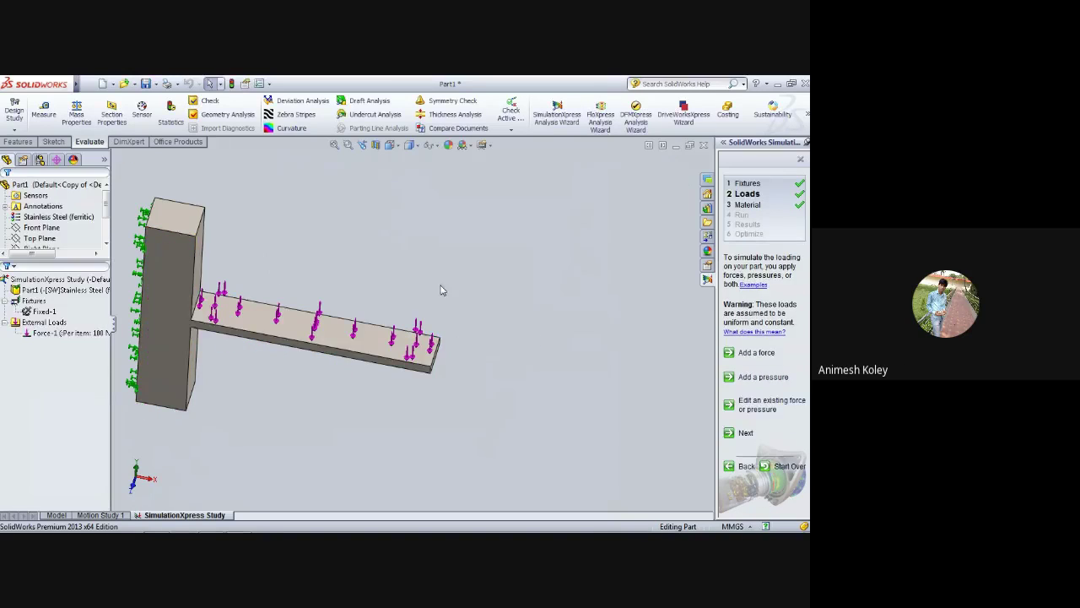
- Step past loads and material, then mesh and solve the study to show the deformed shape
mouse_move(504, 352)
middle_mouse_down()
mouse_move(482, 318)
mouse_move(552, 253)
mouse_move(446, 265)
mouse_move(488, 242)
mouse_move(508, 292)
middle_mouse_up()
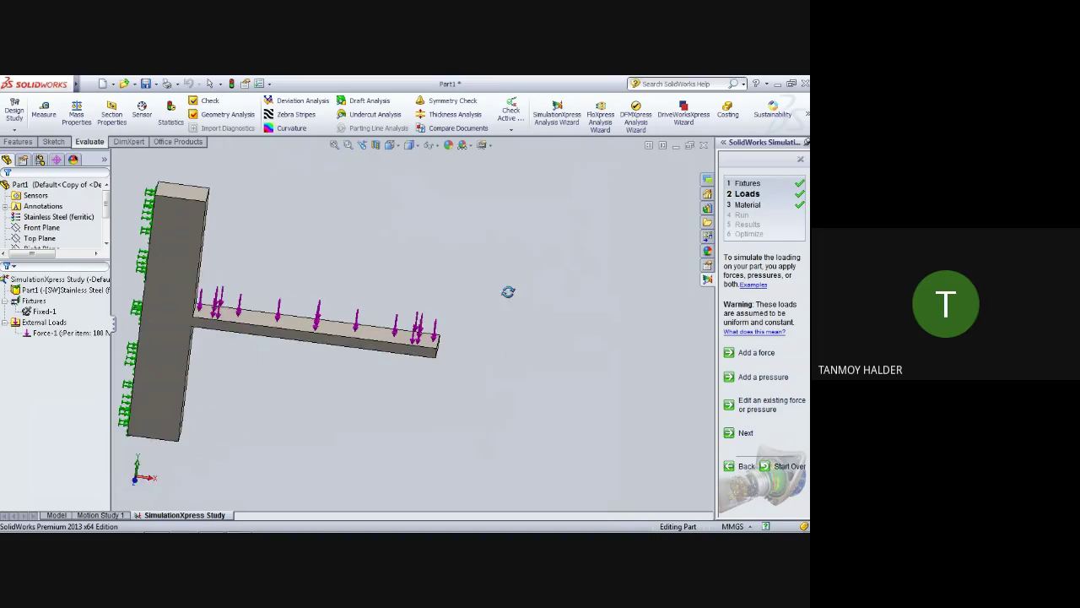
left_click(744, 434)
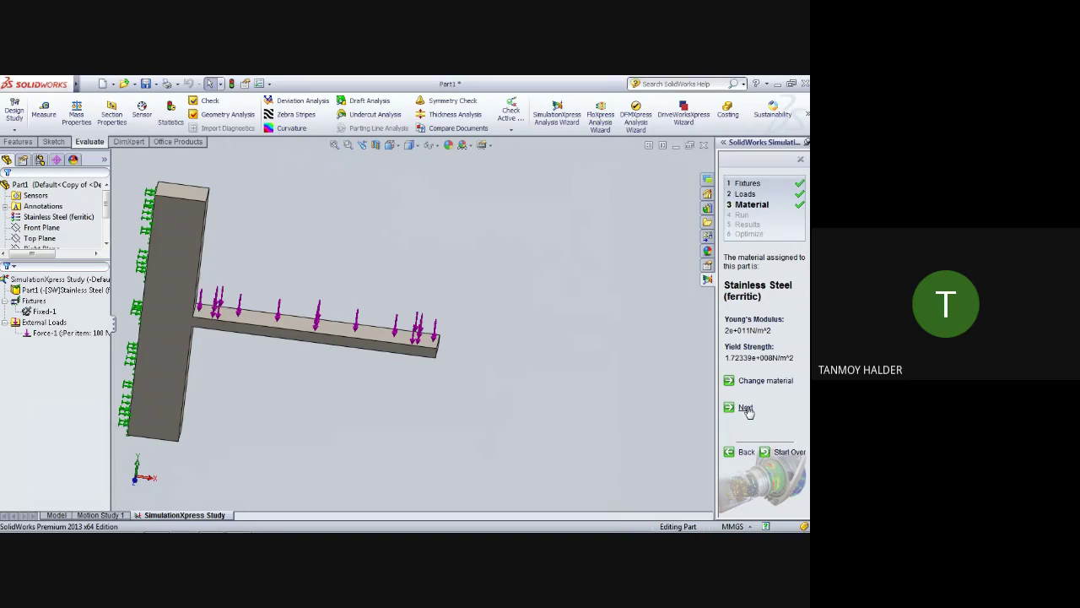
left_click(746, 408)
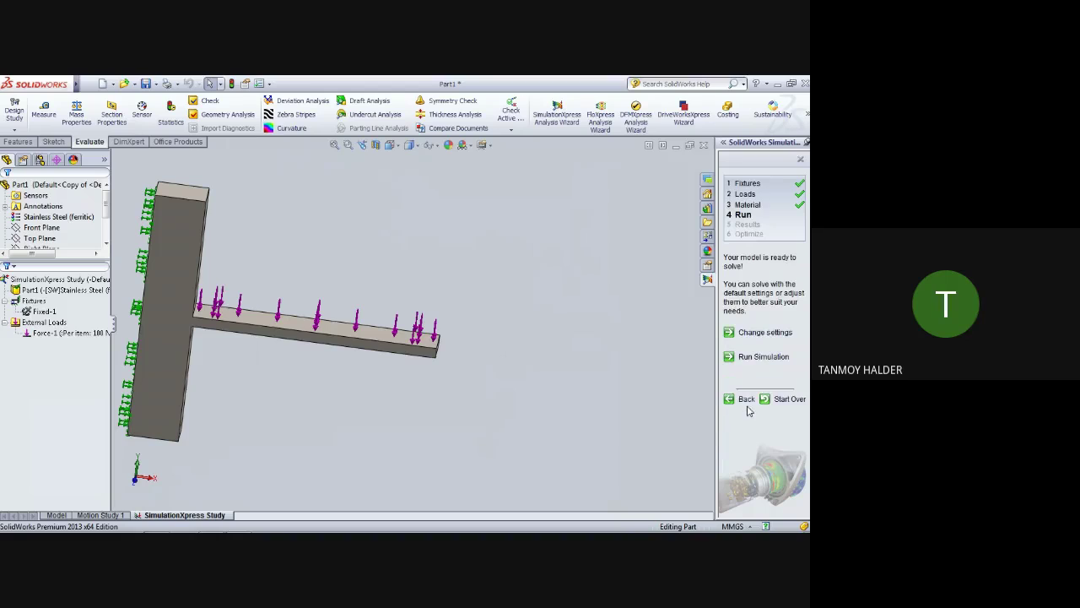
left_click(754, 358)
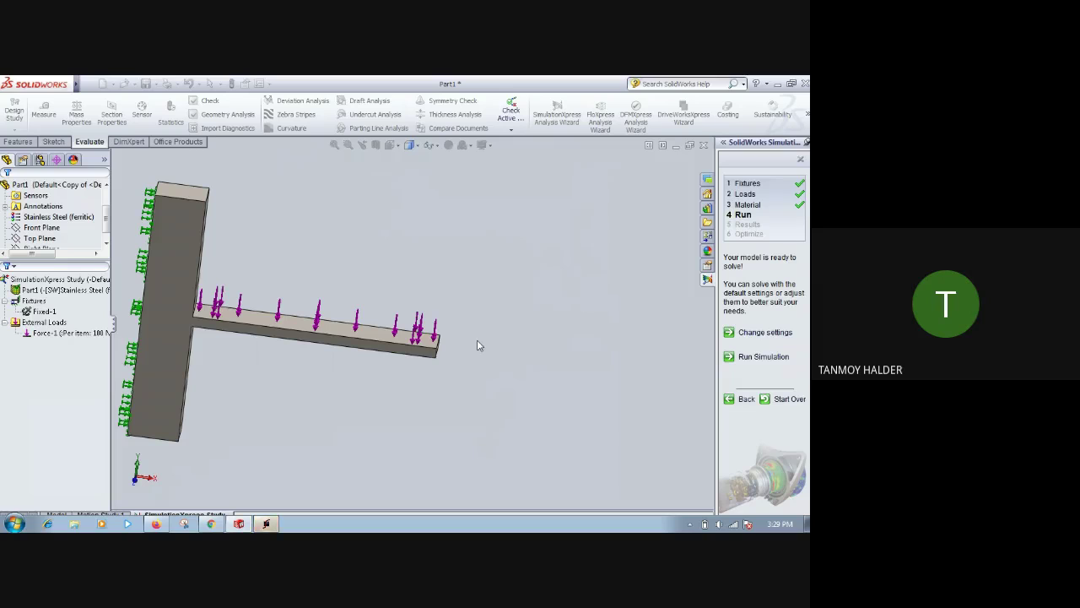
middle_click_drag(477, 345, 477, 342)
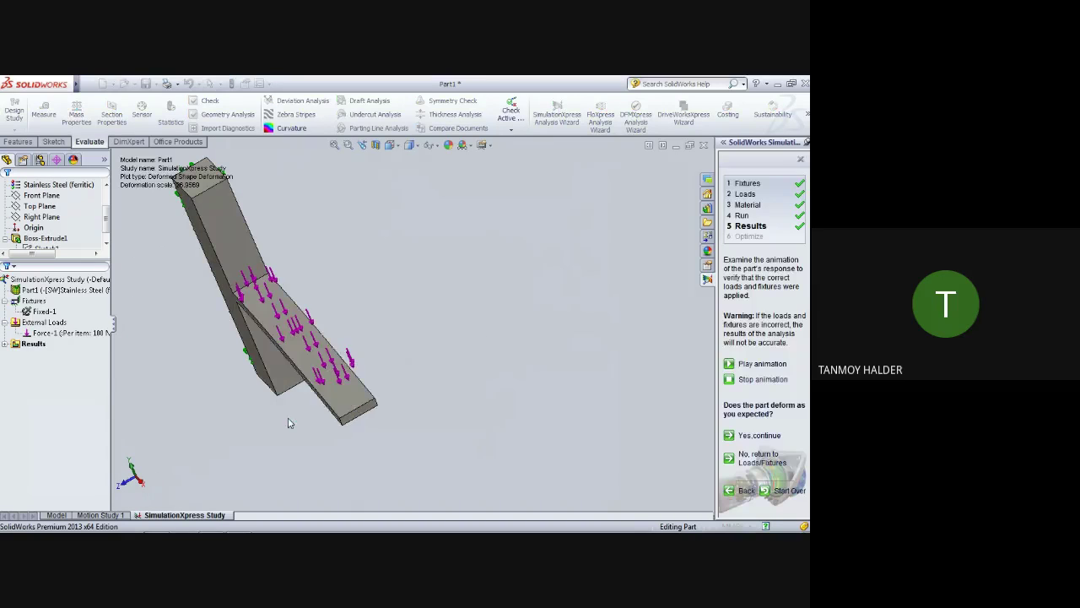
- Expand the result plots and select Stress (-vonMises-) to check the T's deformation
mouse_move(265, 433)
middle_mouse_down()
mouse_move(335, 357)
mouse_move(301, 346)
mouse_move(389, 371)
mouse_move(347, 381)
mouse_move(343, 397)
mouse_move(371, 383)
mouse_move(349, 372)
mouse_move(340, 408)
middle_mouse_up()
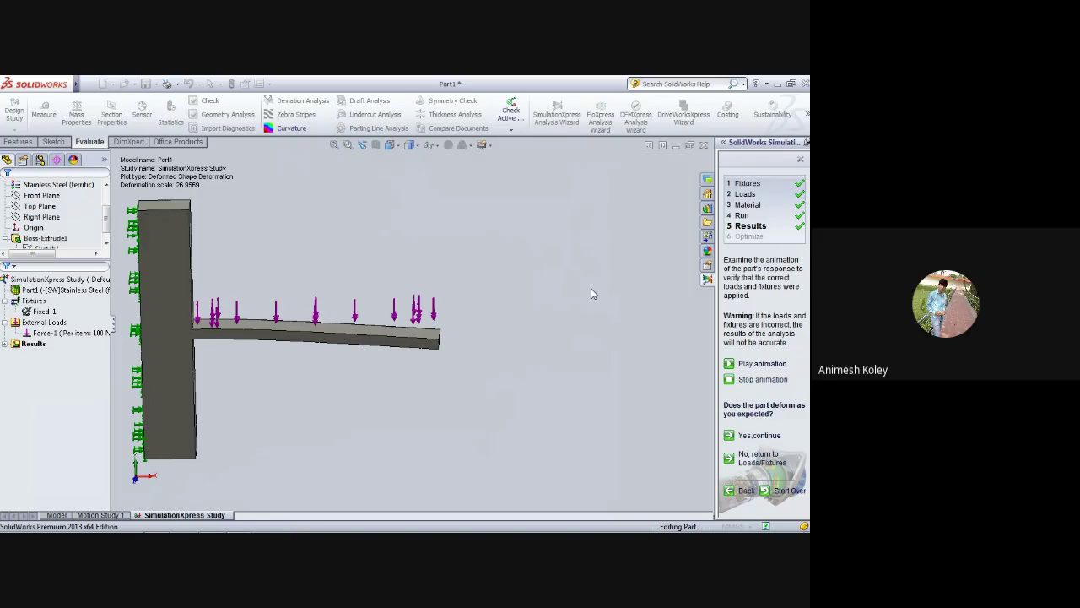
left_click(5, 344)
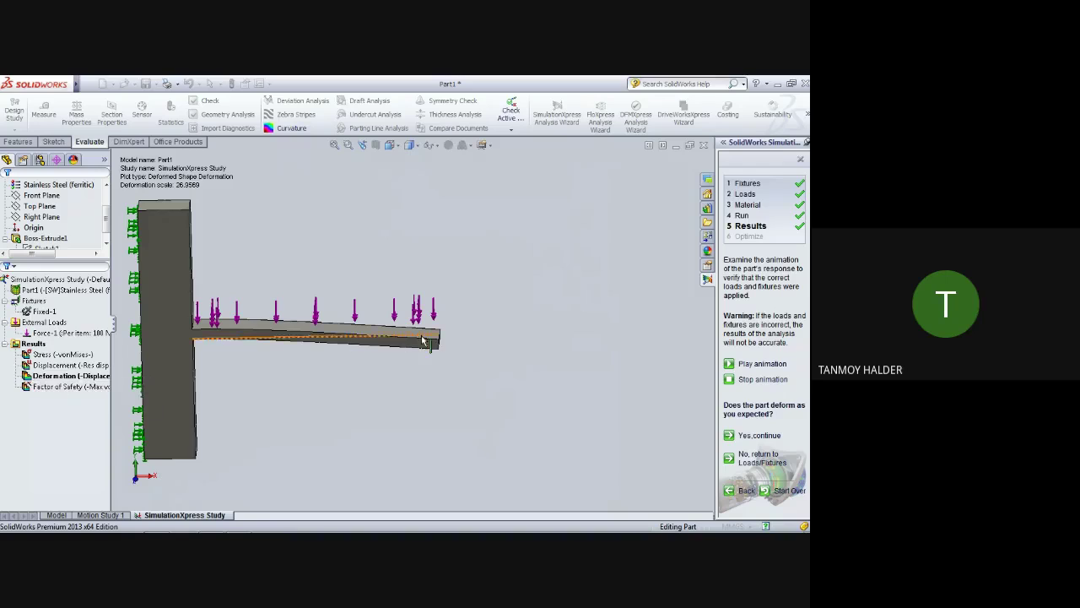
left_click(61, 355)
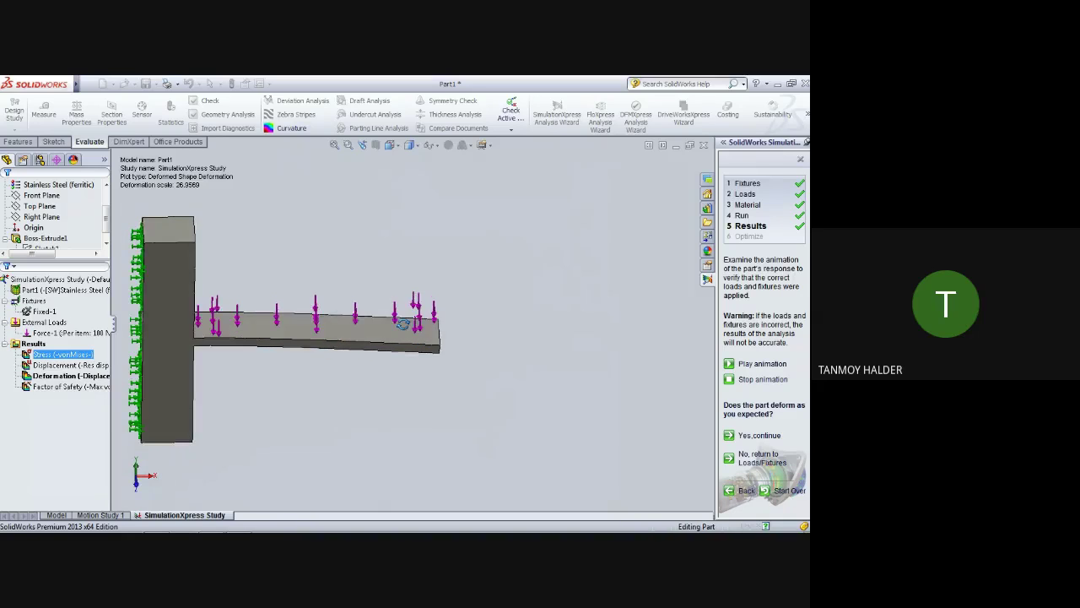
mouse_move(403, 324)
middle_mouse_down()
mouse_move(405, 301)
mouse_move(376, 289)
mouse_move(393, 267)
mouse_move(428, 297)
mouse_move(380, 308)
mouse_move(412, 374)
mouse_move(400, 296)
middle_mouse_up()
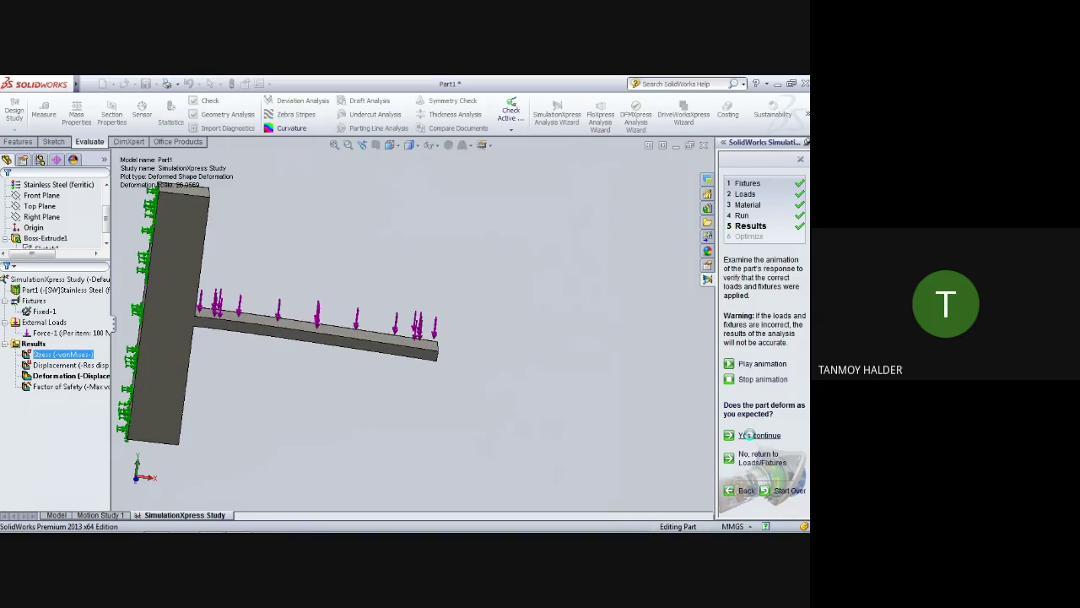
- Accept the deformation, review the Factor of Safety plot (minimum 2.61), then show the URES Displacement plot
left_click(750, 435)
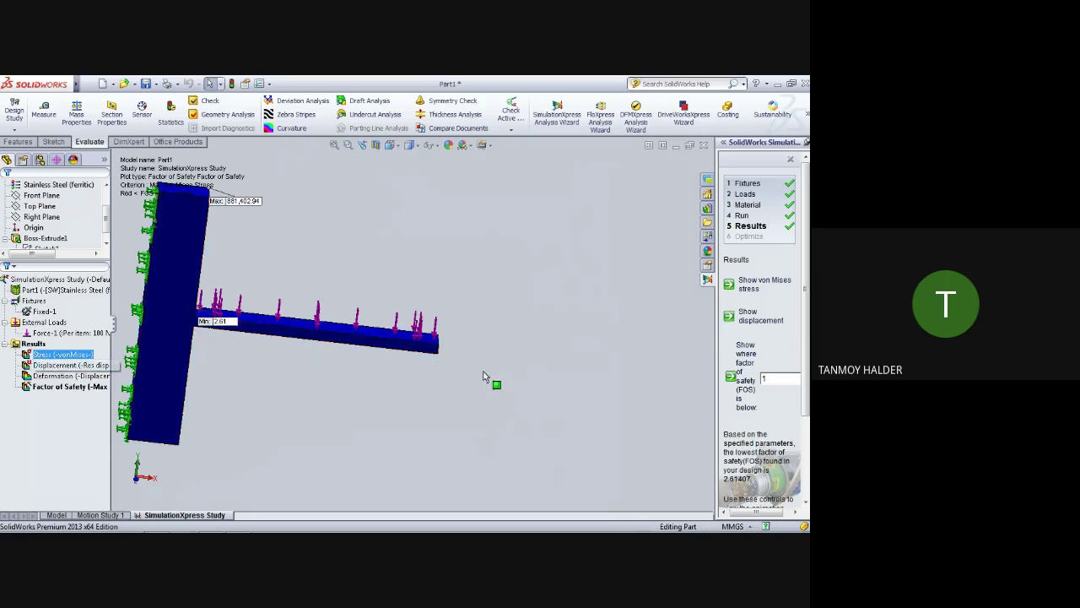
middle_click_drag(484, 377, 447, 316)
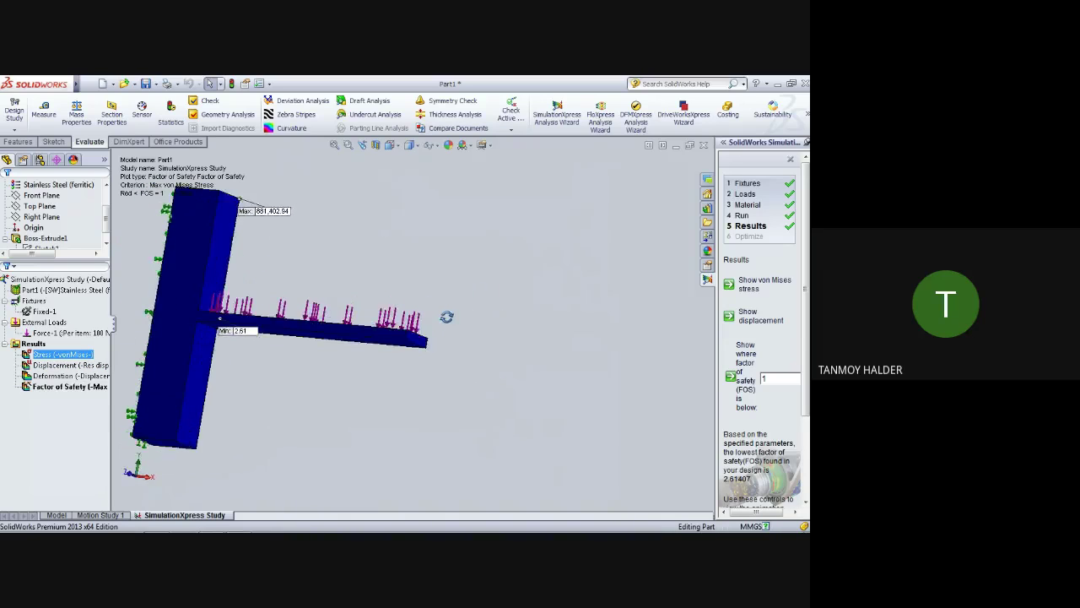
middle_click_drag(446, 316, 485, 363)
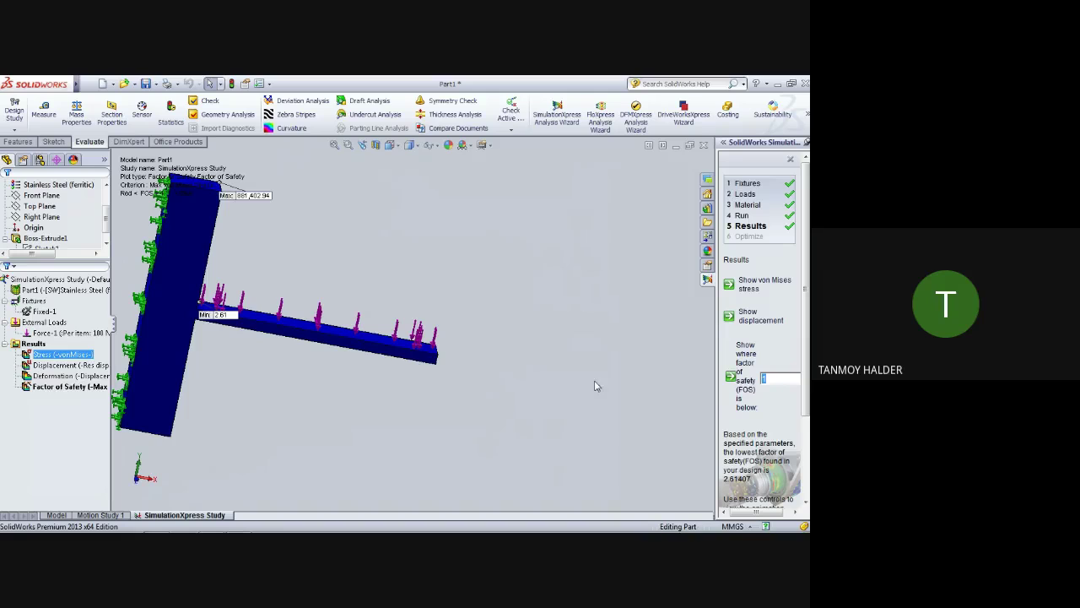
mouse_move(465, 326)
middle_mouse_down()
mouse_move(480, 357)
mouse_move(498, 316)
mouse_move(615, 211)
middle_mouse_up()
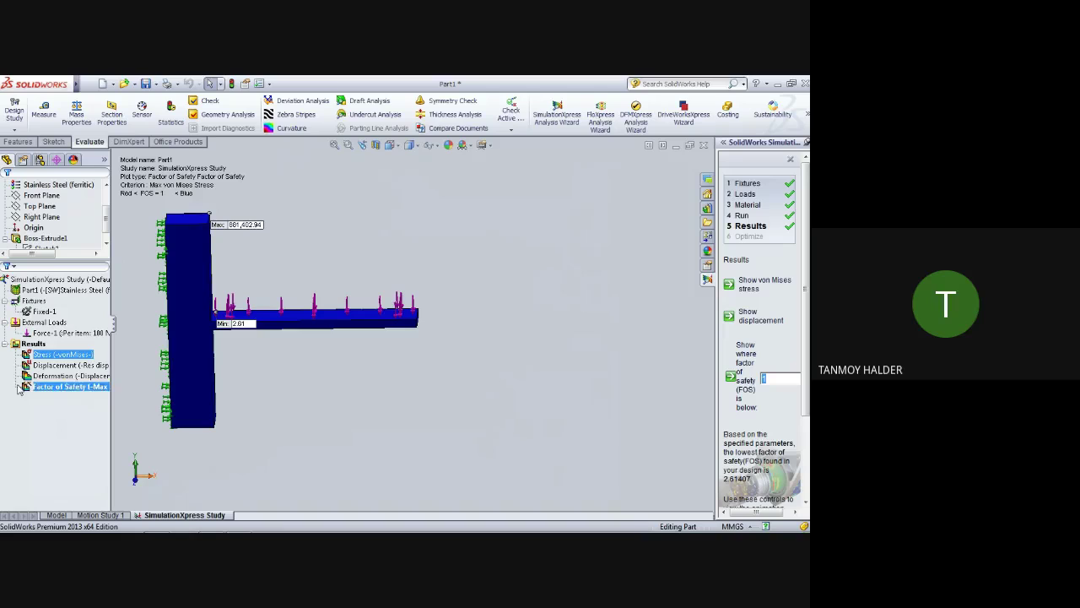
left_click(51, 367)
double_click(37, 365)
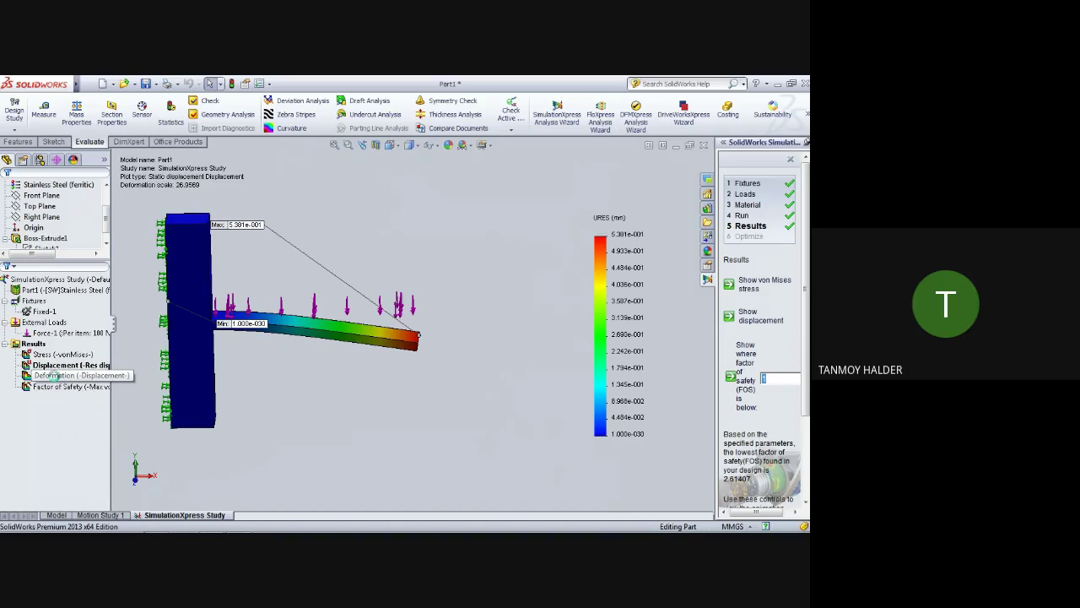
- Show the Deformation and Factor of Safety plots and dismiss the animation-unavailable warning
double_click(52, 374)
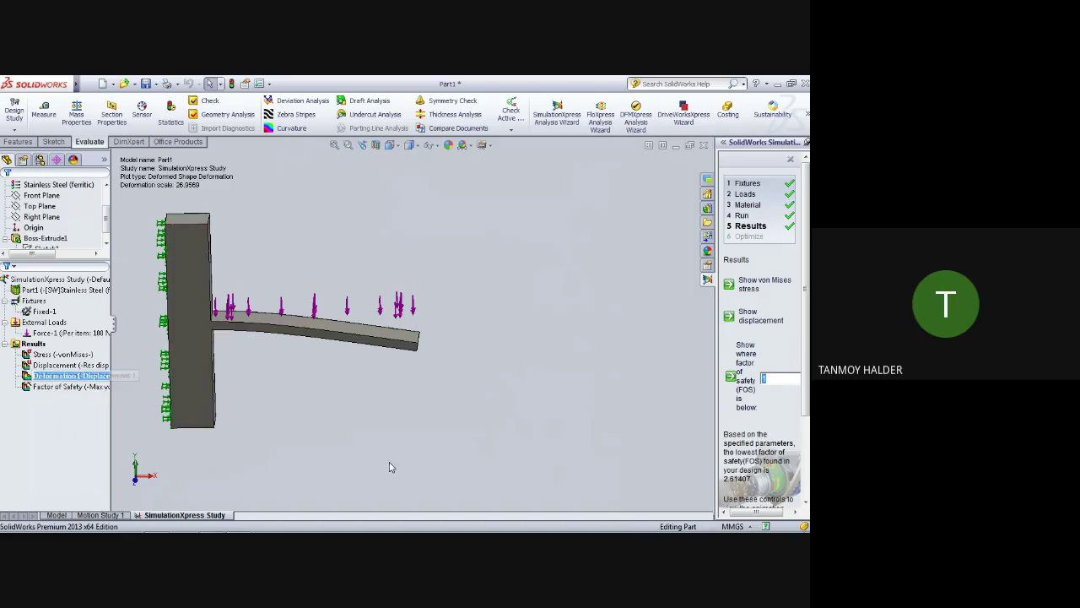
double_click(41, 385)
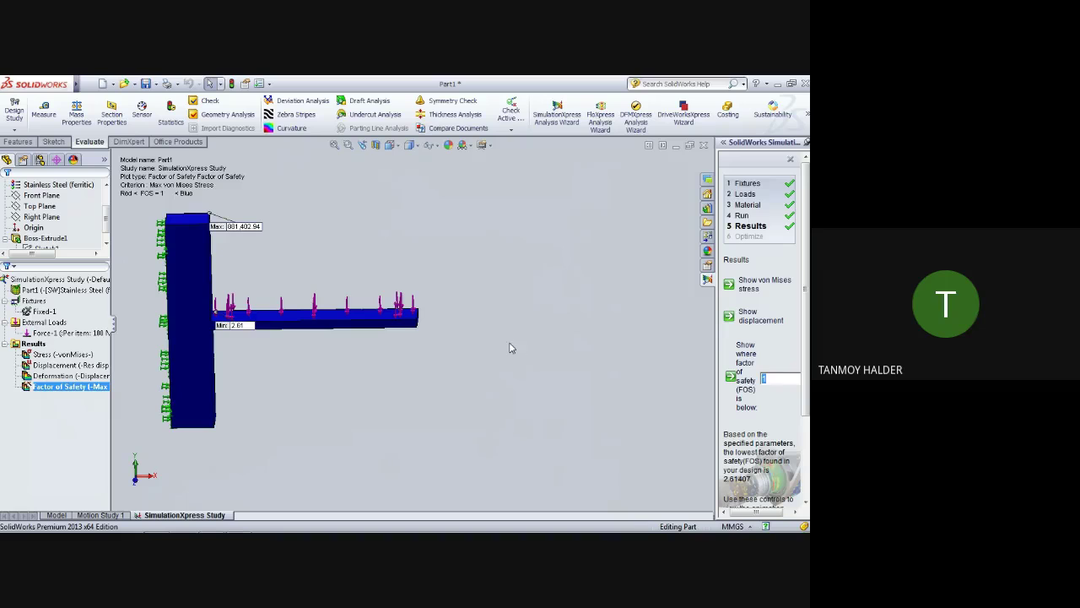
mouse_move(510, 348)
middle_mouse_down()
mouse_move(485, 346)
mouse_move(481, 287)
mouse_move(569, 320)
middle_mouse_up()
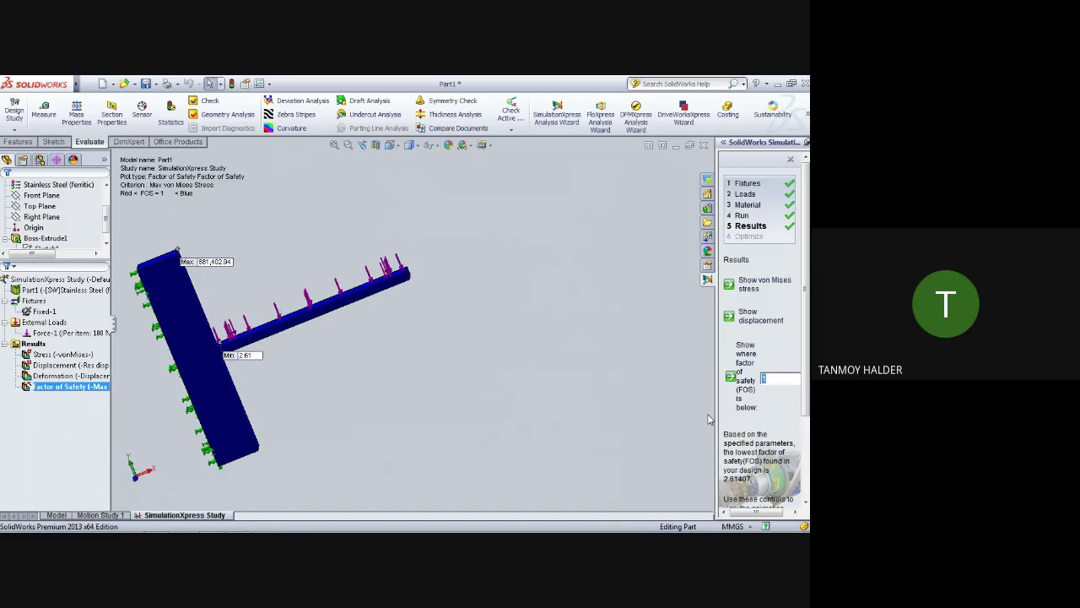
left_click_drag(714, 408, 631, 409)
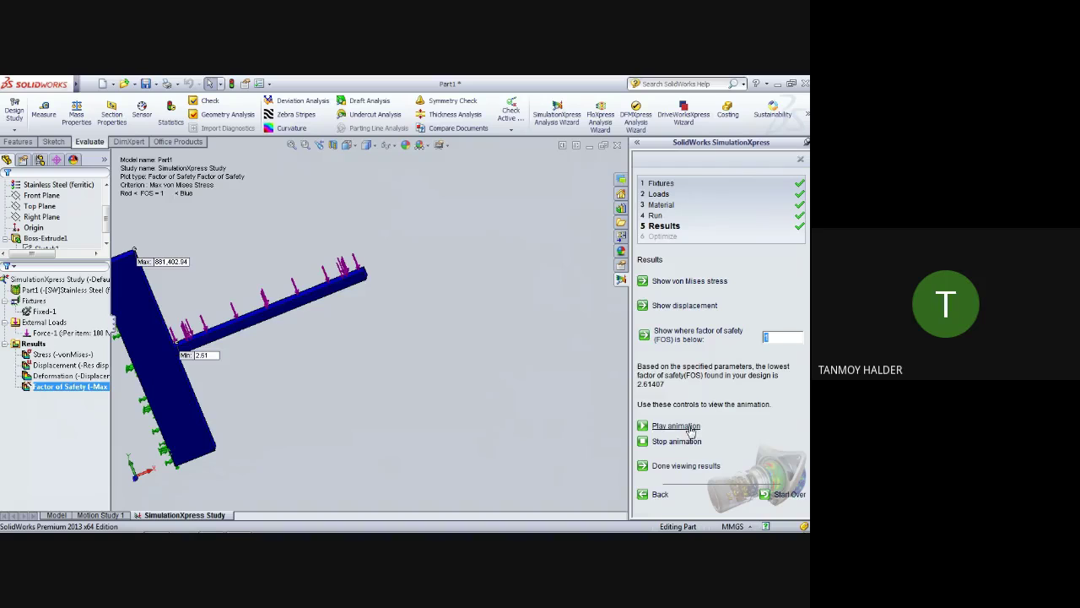
left_click(679, 426)
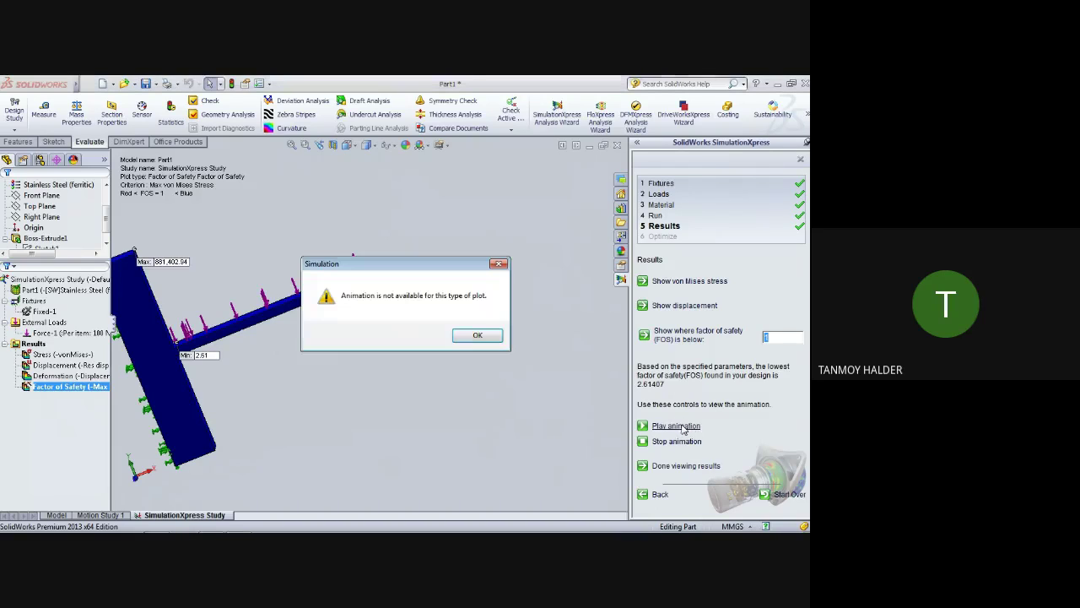
left_click(481, 335)
middle_click_drag(358, 323, 380, 329)
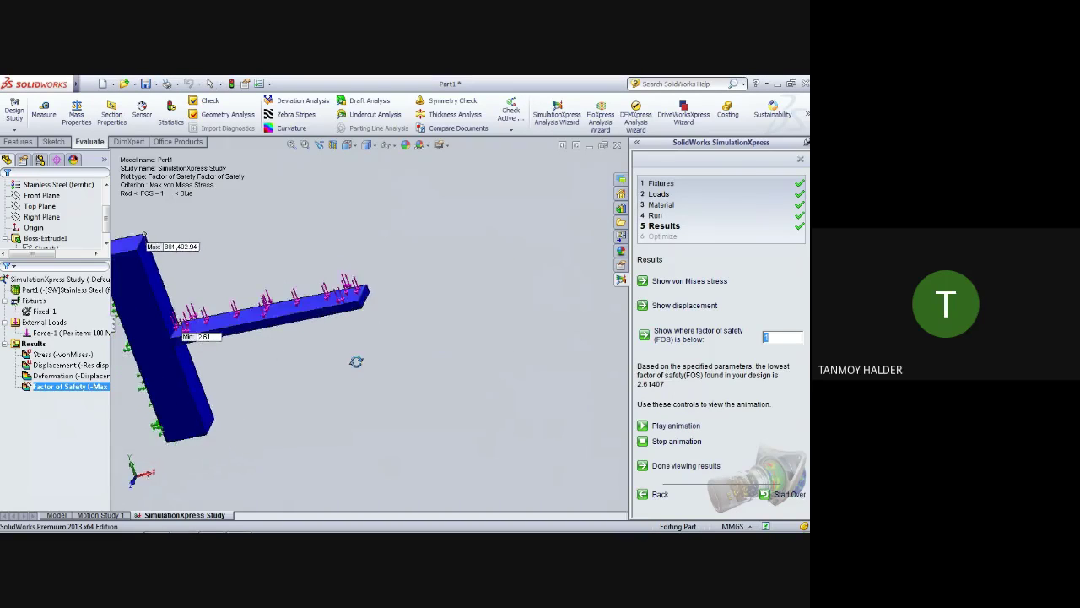
- Animate the deformed-shape plot, then finish viewing the results
double_click(63, 378)
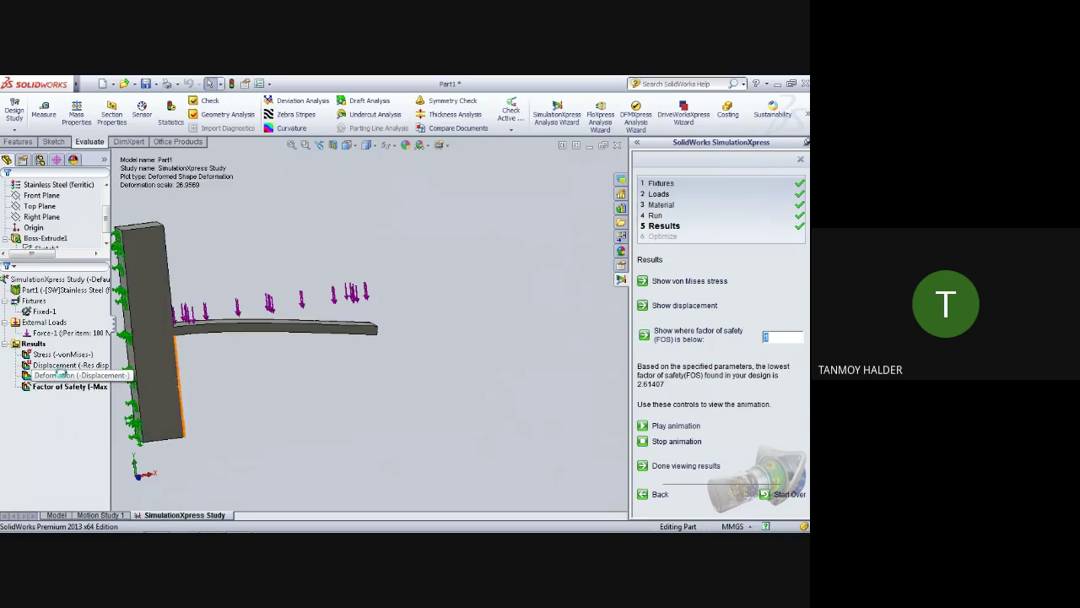
left_click(643, 427)
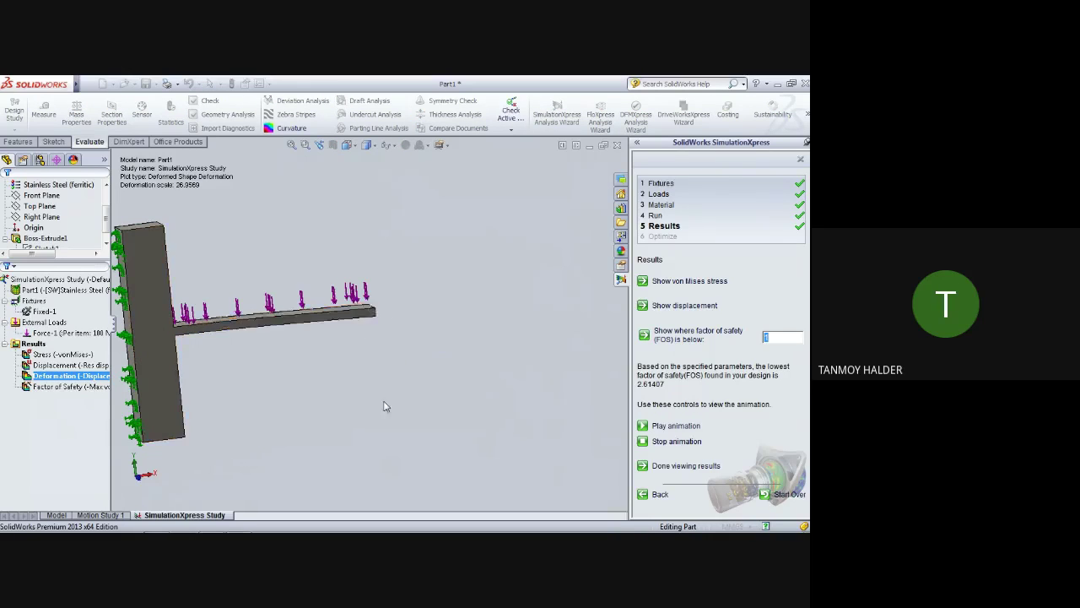
left_click(681, 469)
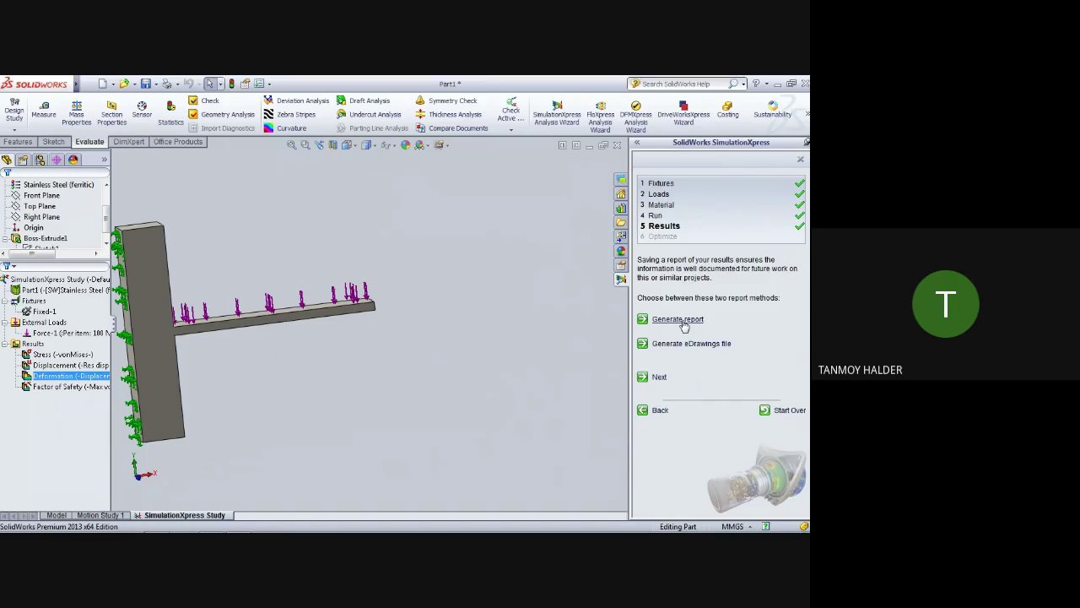
- Generate the Part1-SimulationXpress Study-1 report with Description, Conclusion and Designer included
left_click(680, 320)
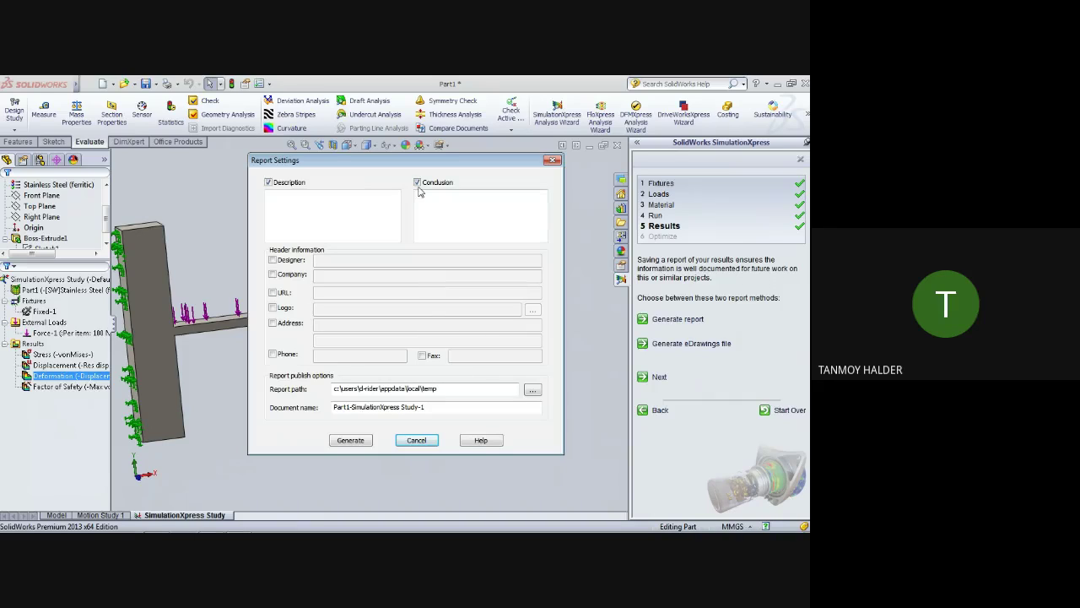
left_click_drag(411, 163, 456, 171)
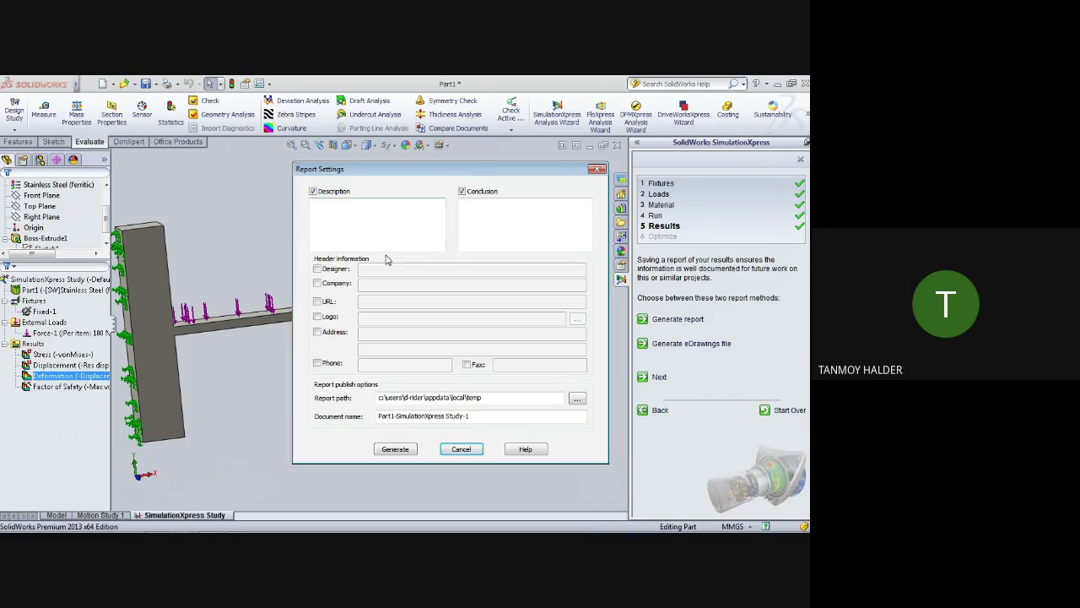
left_click(388, 243)
left_click(484, 219)
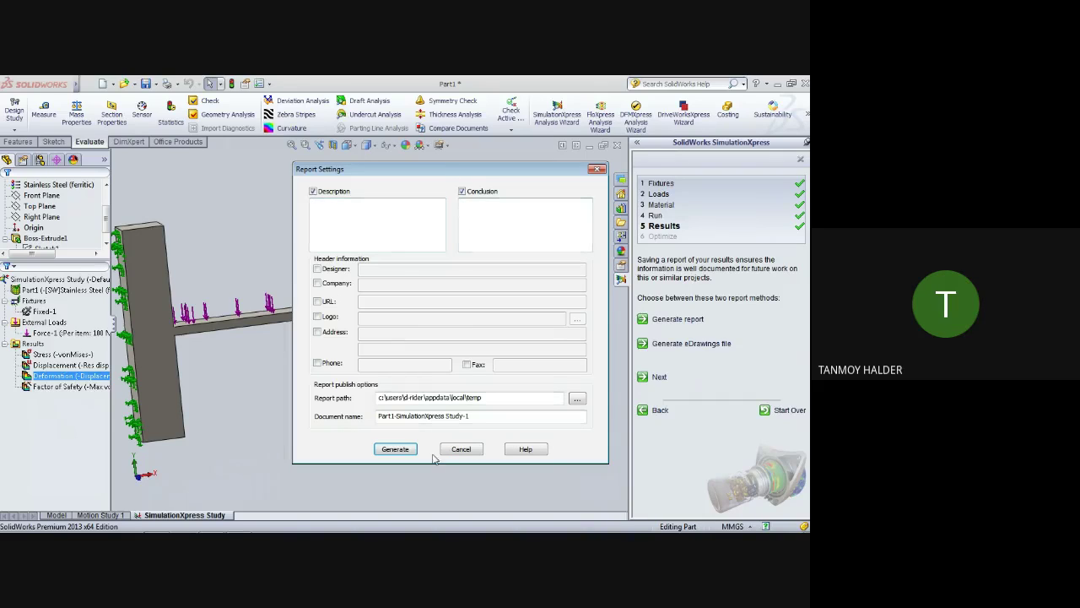
left_click(316, 270)
type("th")
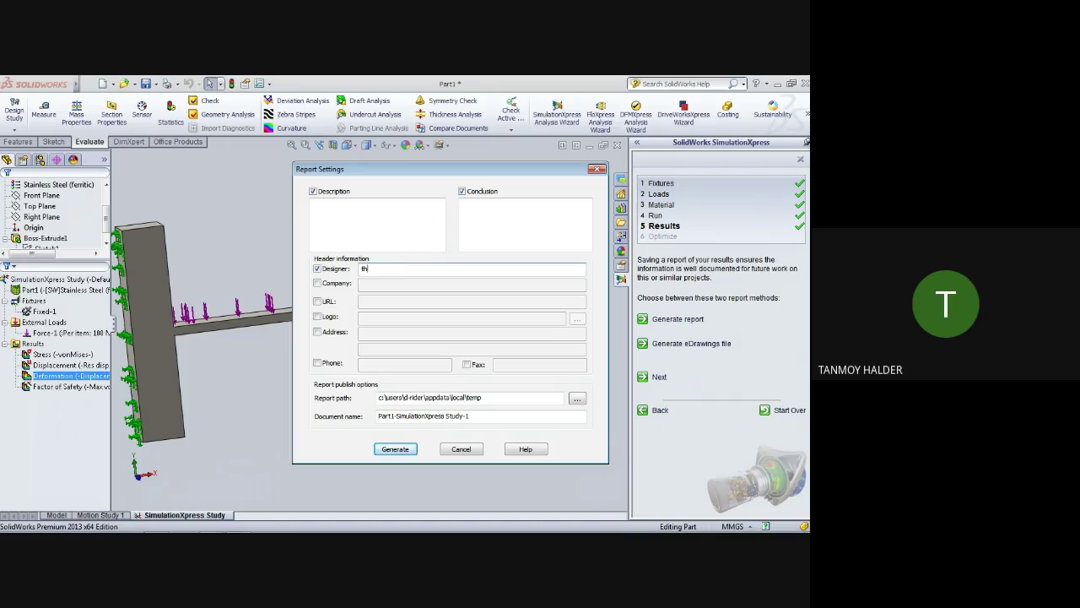
left_click(394, 449)
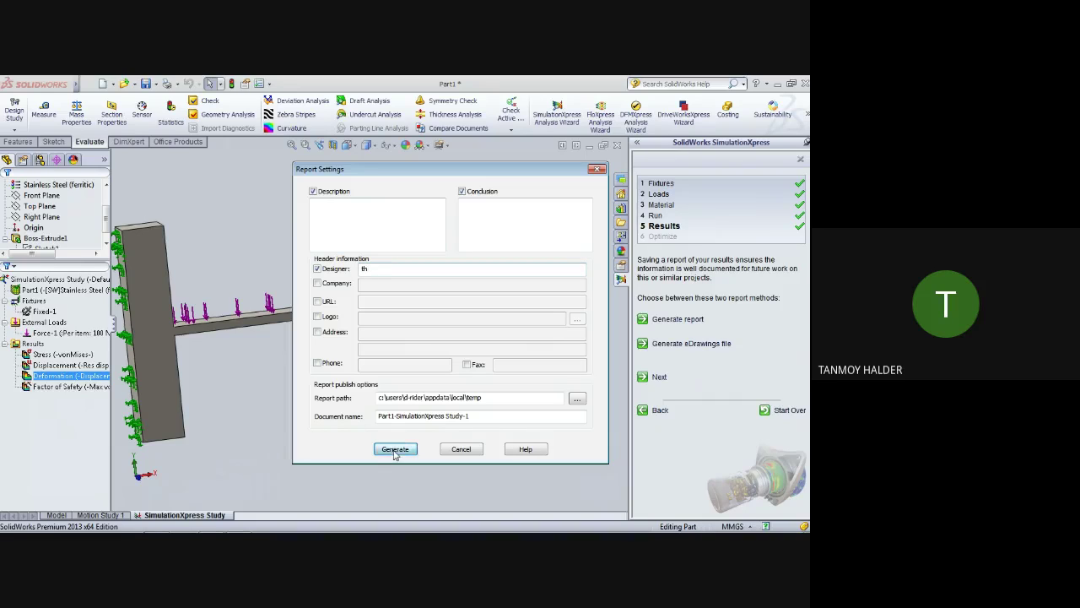
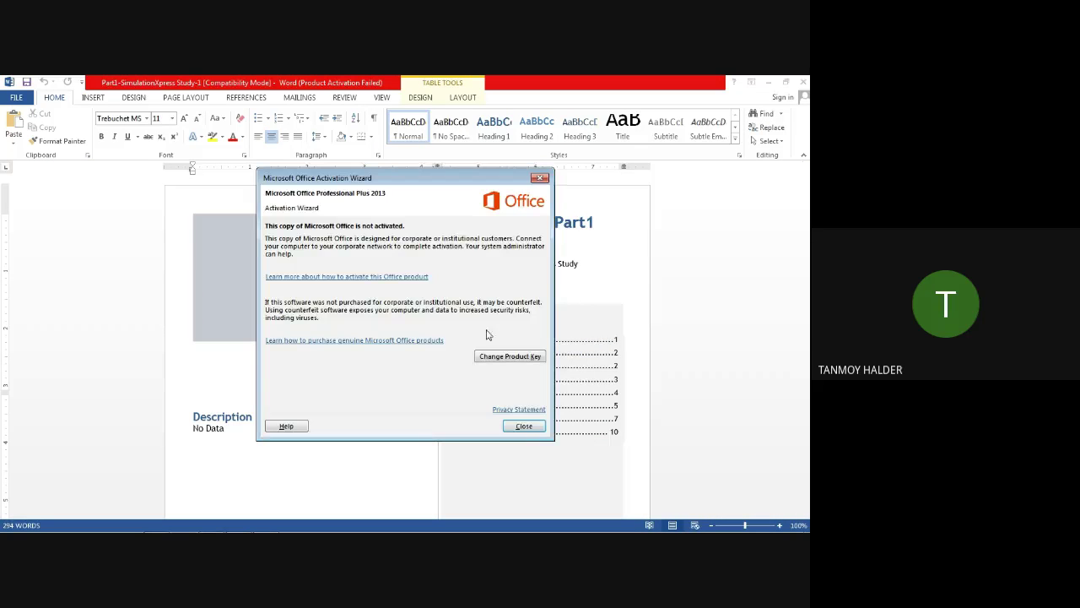
- Close the Office activation notice and scroll to the Model Information image and Solid Bodies table
left_click(517, 427)
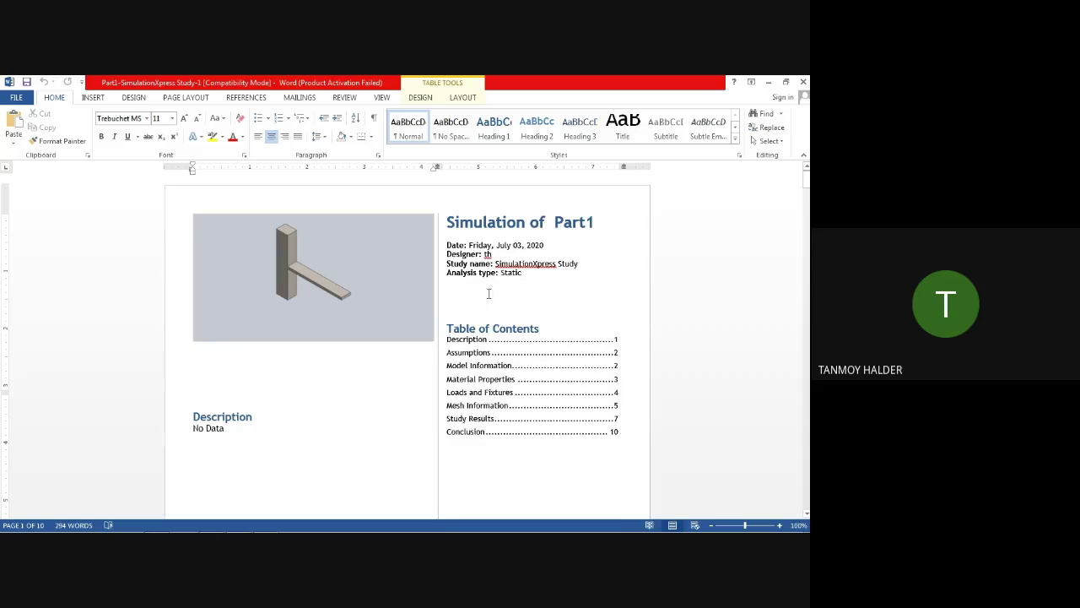
scroll(718, 346, "down", 3)
scroll(721, 371, "down", 1)
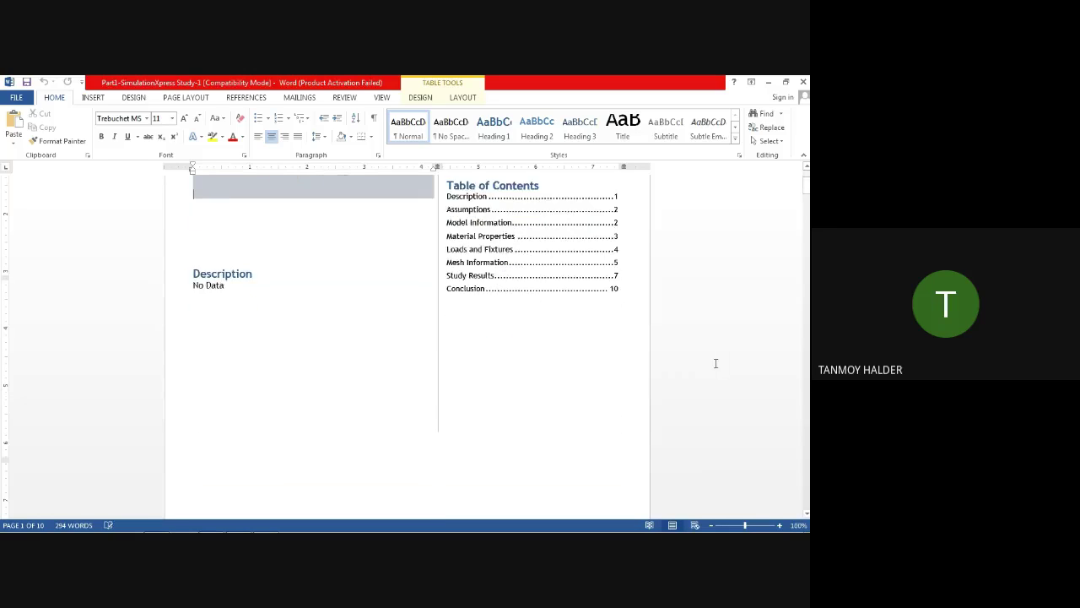
scroll(716, 362, "down", 2)
scroll(716, 363, "down", 3)
scroll(714, 362, "down", 4)
scroll(714, 362, "down", 3)
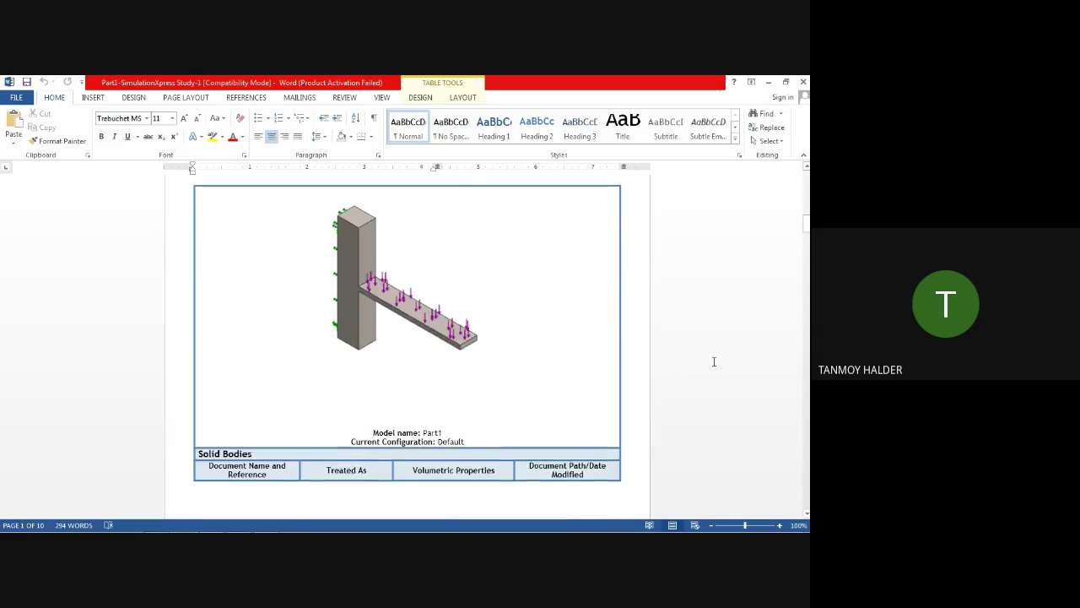
scroll(714, 361, "down", 1)
scroll(714, 362, "down", 1)
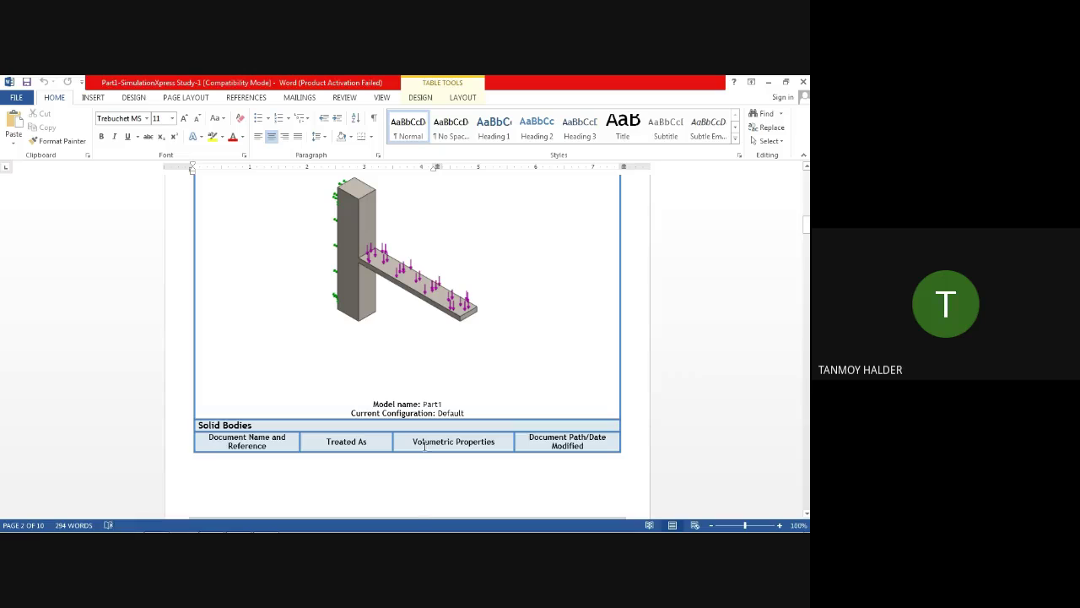
- Scroll to the Mesh Information table showing 4.2091 mm elements and 12144 nodes
scroll(393, 449, "down", 3)
scroll(385, 454, "down", 2)
scroll(385, 451, "down", 3)
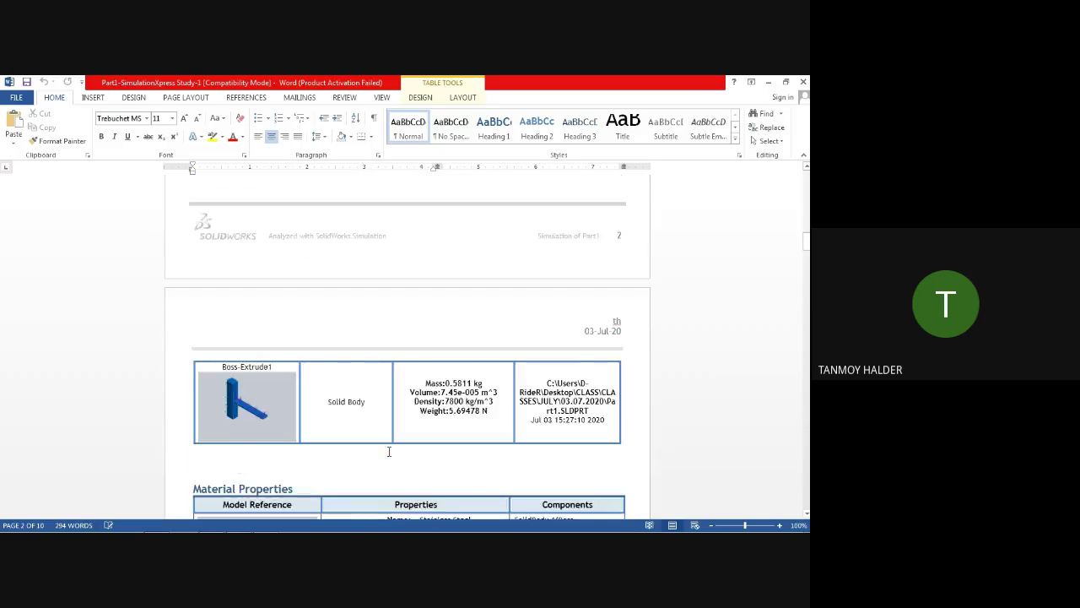
scroll(384, 431, "down", 2)
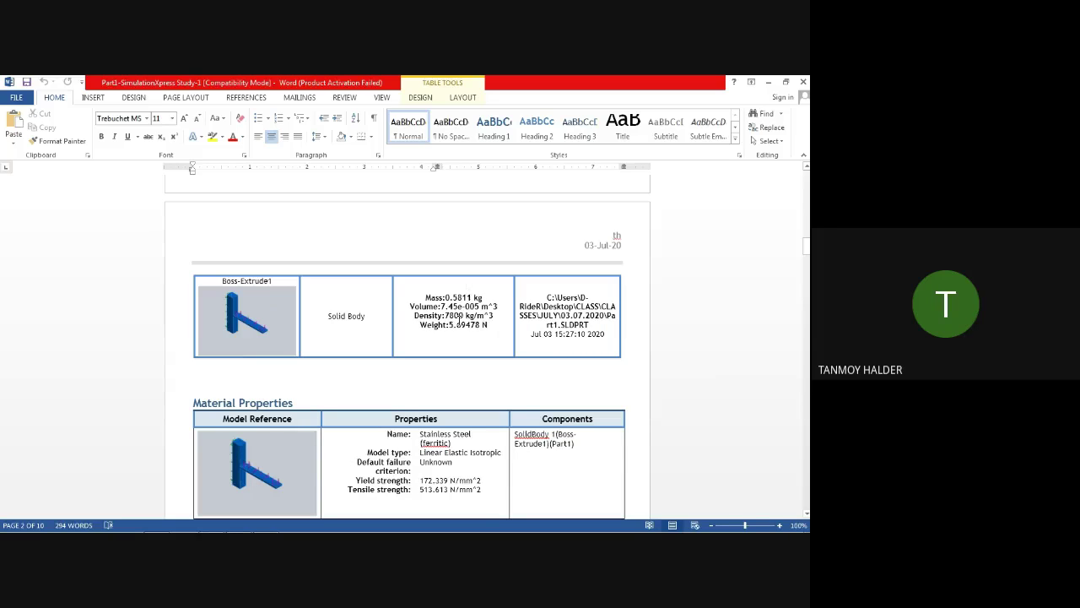
scroll(437, 381, "down", 3)
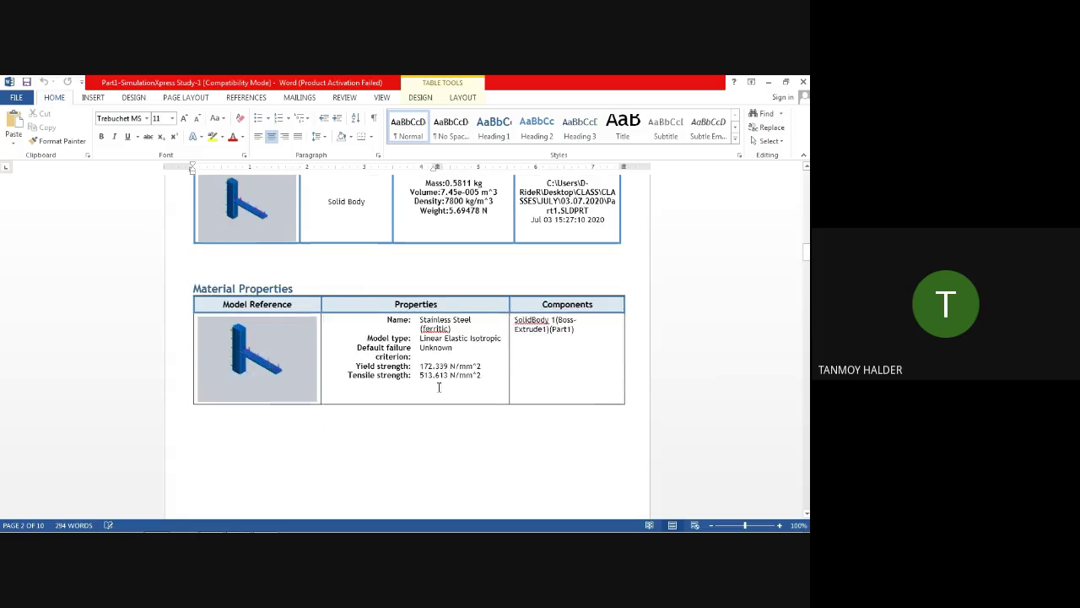
scroll(436, 381, "down", 1)
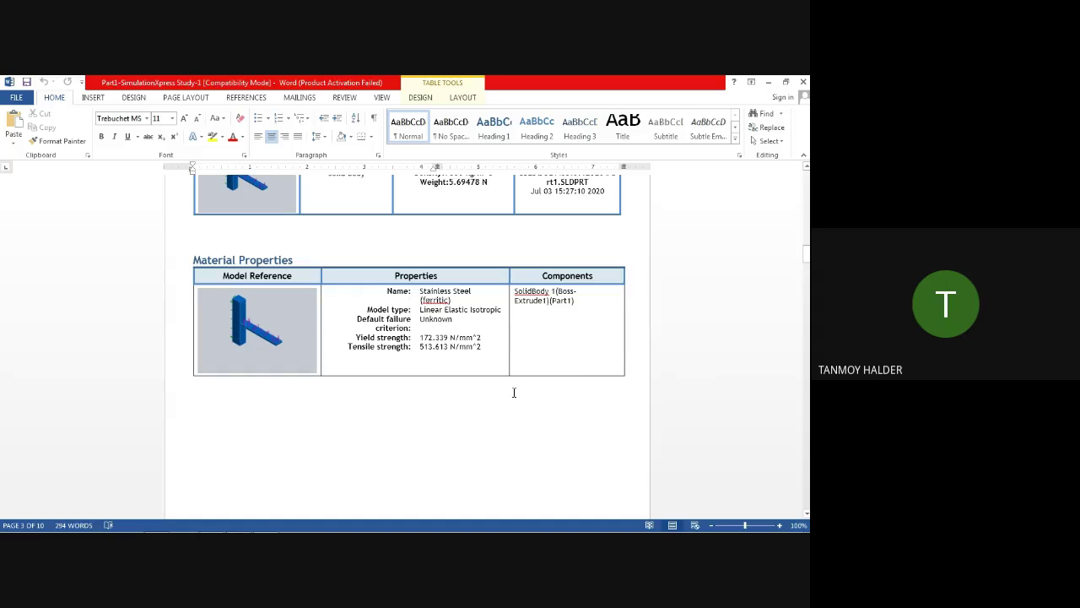
scroll(427, 366, "down", 1)
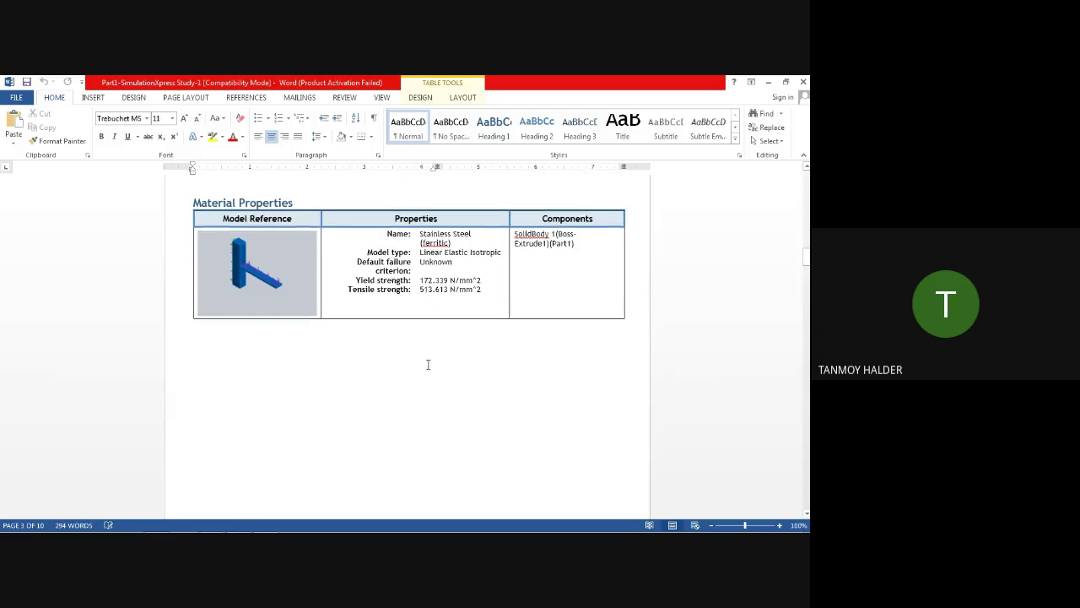
scroll(427, 365, "down", 2)
scroll(428, 365, "down", 2)
scroll(427, 361, "down", 4)
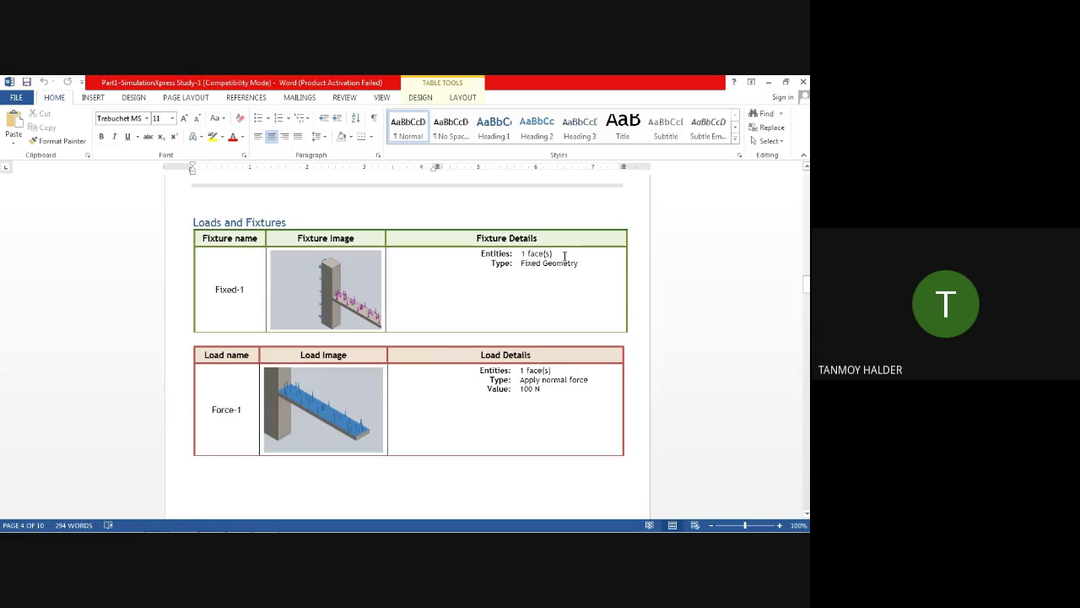
scroll(408, 376, "down", 1)
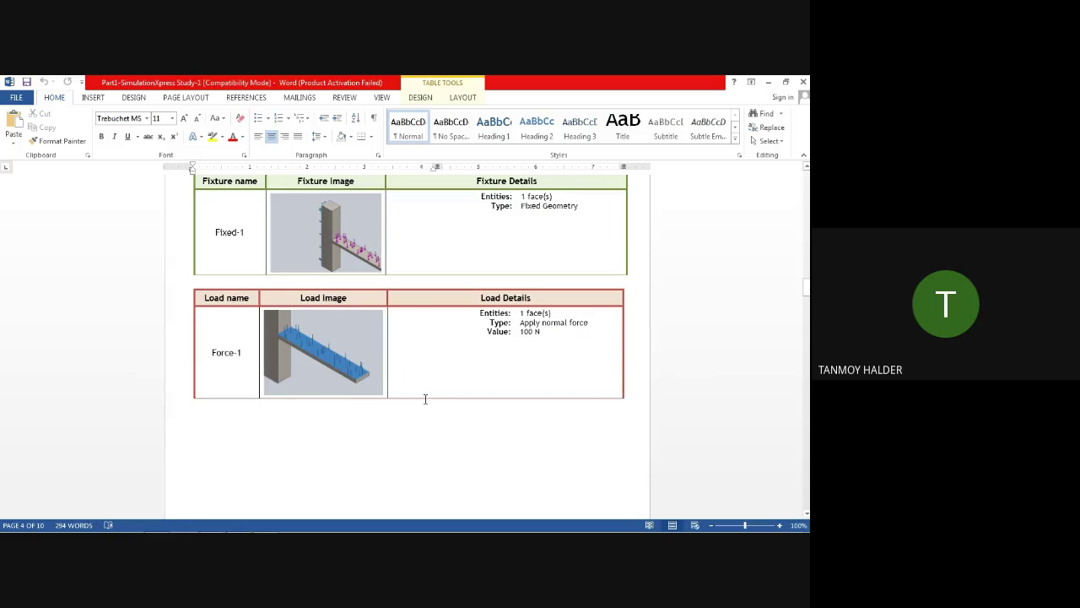
scroll(425, 399, "down", 1)
scroll(443, 328, "down", 3)
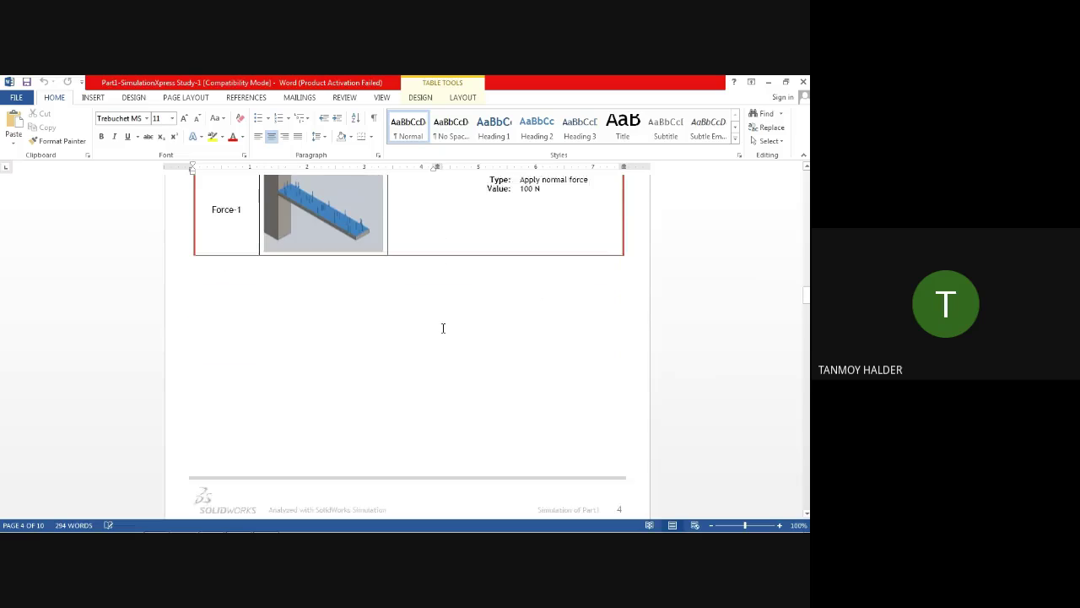
scroll(443, 328, "down", 3)
scroll(443, 328, "down", 1)
scroll(443, 328, "down", 3)
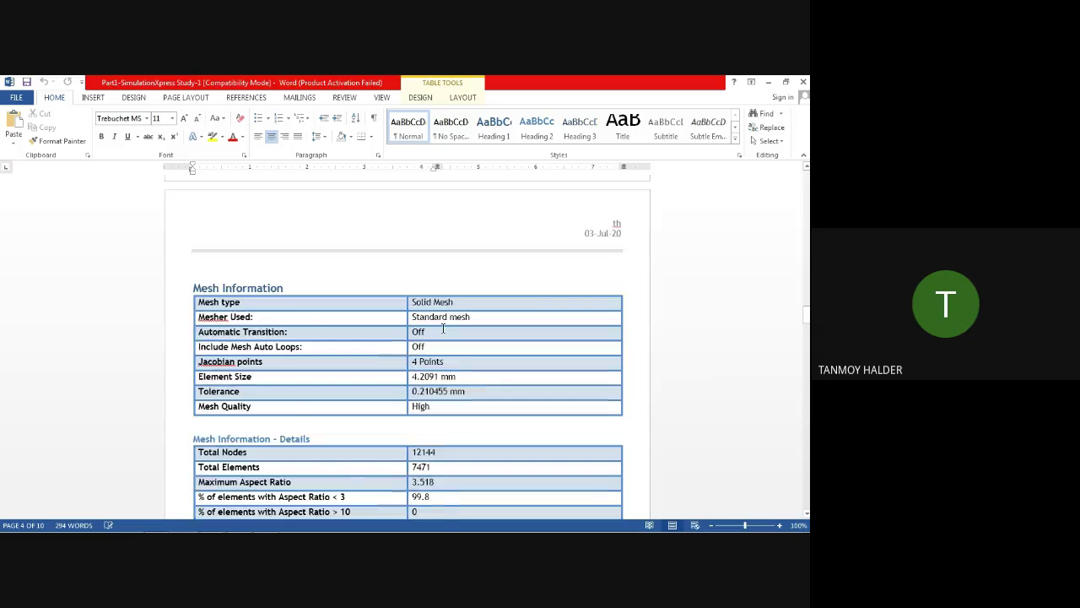
- Scroll past the 7471-element mesh details table to the meshed bracket image on page 6
scroll(444, 329, "down", 1)
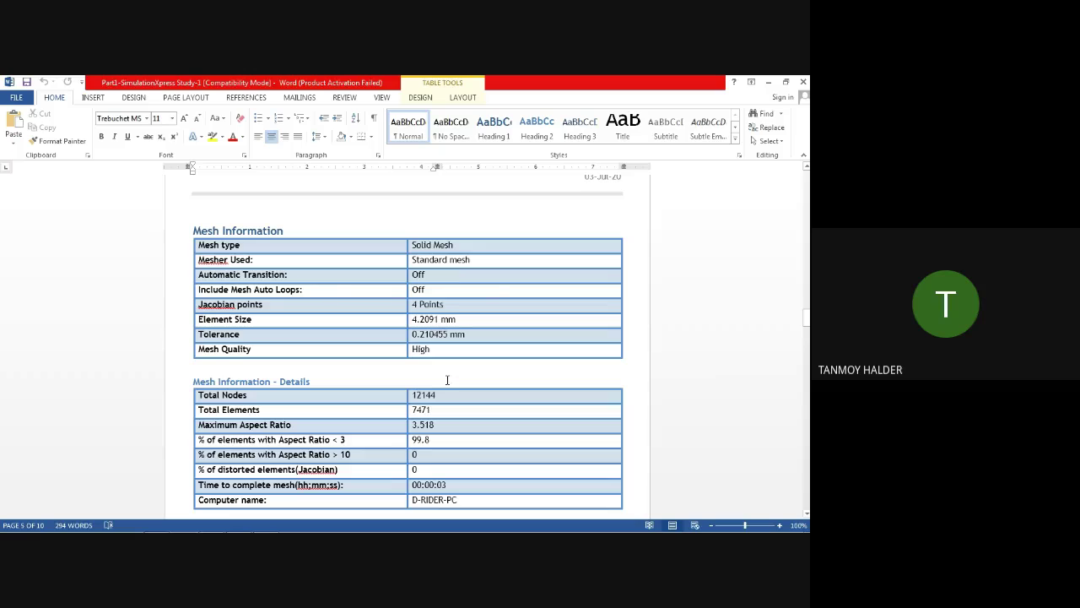
scroll(448, 378, "down", 3)
scroll(446, 379, "down", 2)
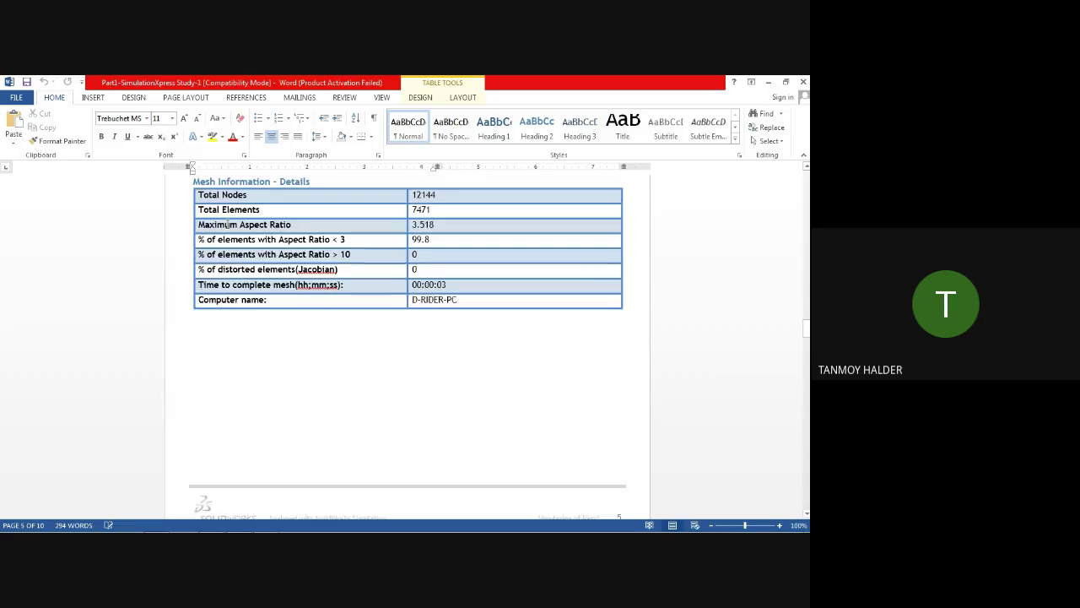
scroll(426, 245, "up", 1)
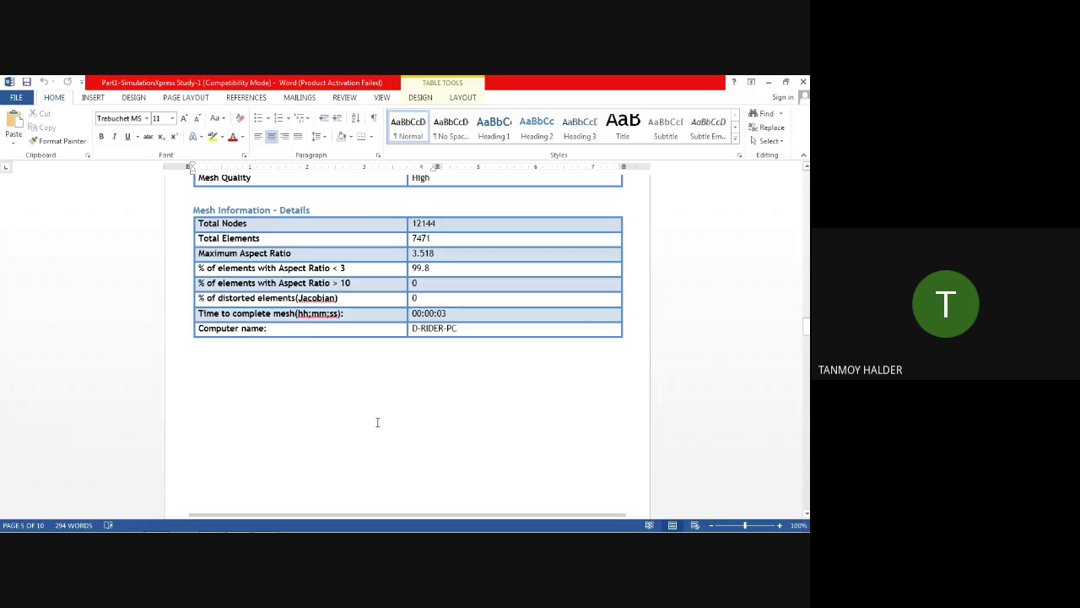
scroll(377, 422, "down", 3)
scroll(378, 422, "down", 4)
scroll(377, 422, "down", 2)
- Scroll to the von Mises stress table (0.000195528 to 65.9273 N/mm^2) and its stress plot
scroll(377, 422, "down", 1)
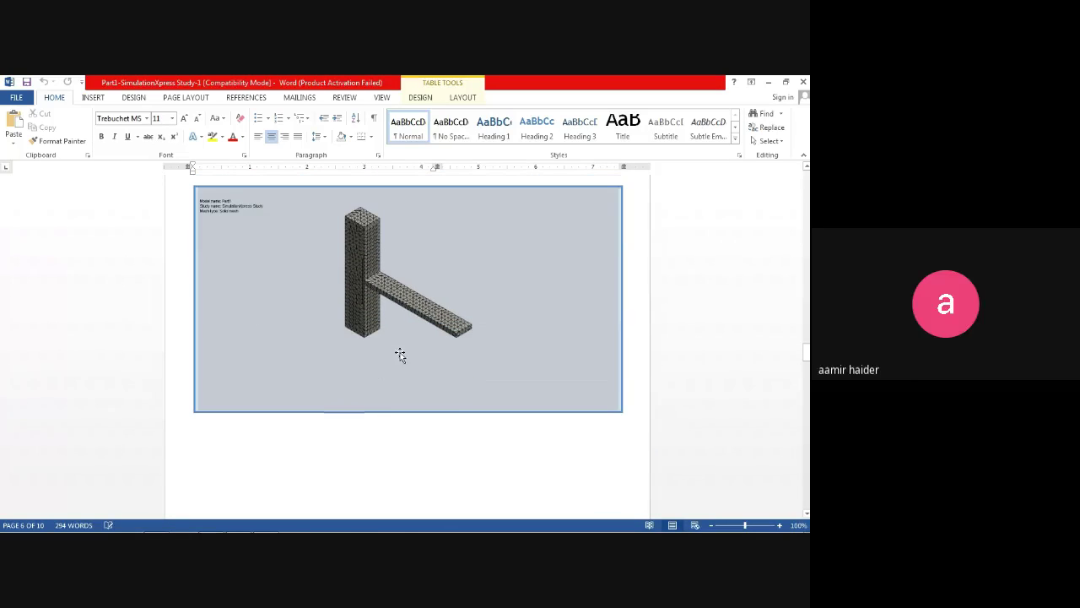
left_click(400, 355)
scroll(380, 321, "up", 2)
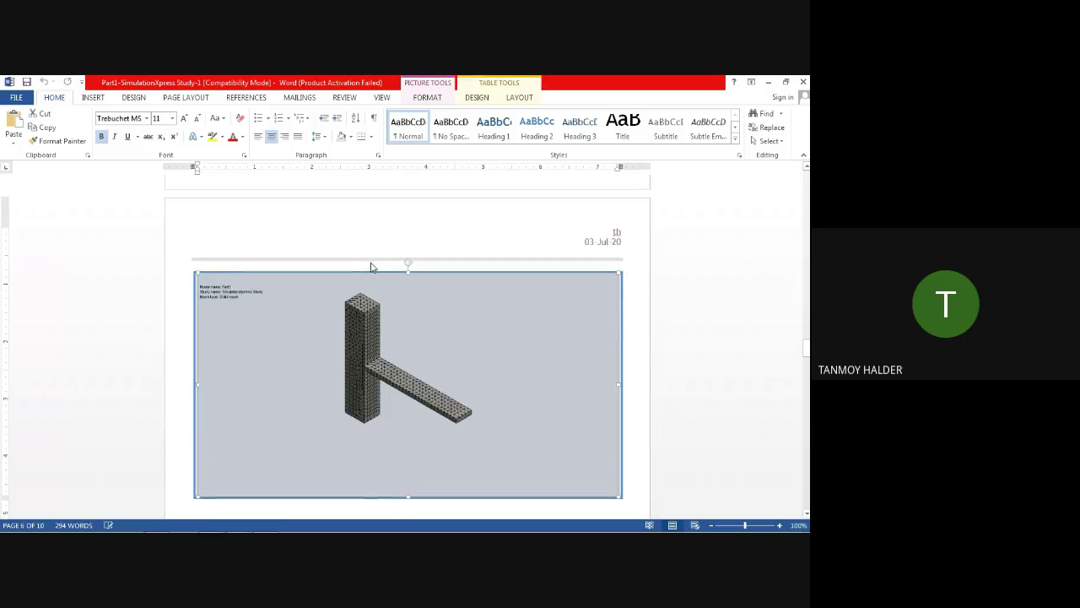
scroll(379, 312, "down", 2)
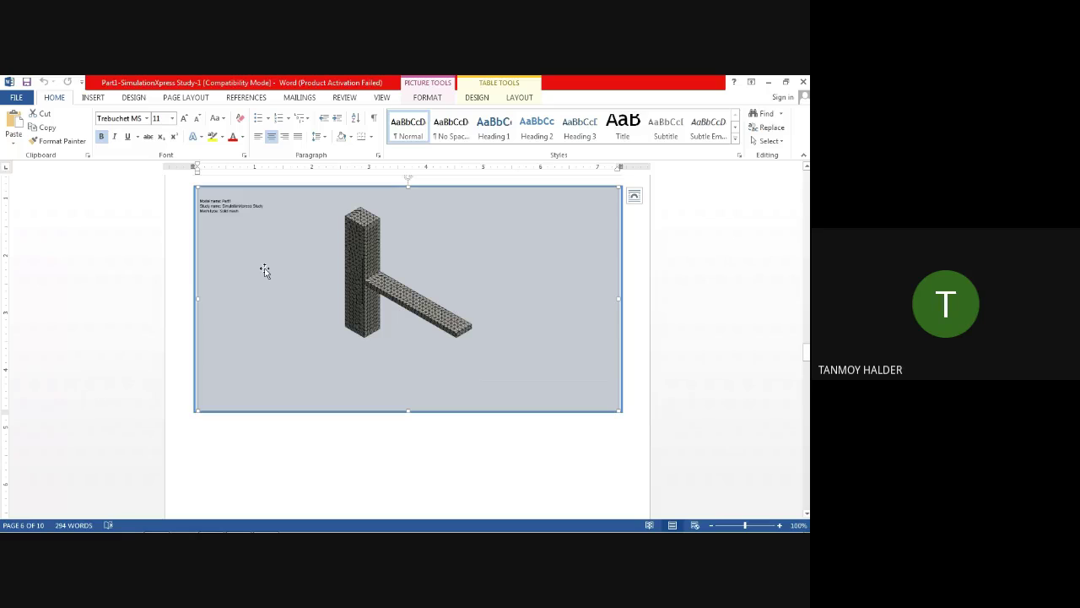
scroll(318, 405, "down", 3)
scroll(320, 414, "down", 5)
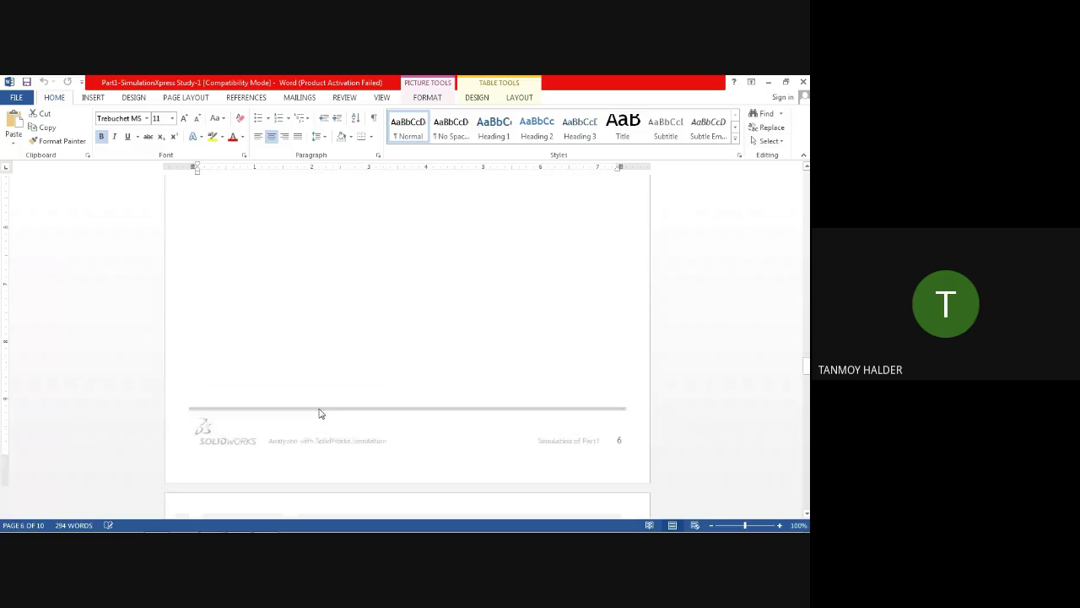
scroll(320, 413, "down", 3)
scroll(320, 412, "down", 3)
scroll(319, 412, "down", 3)
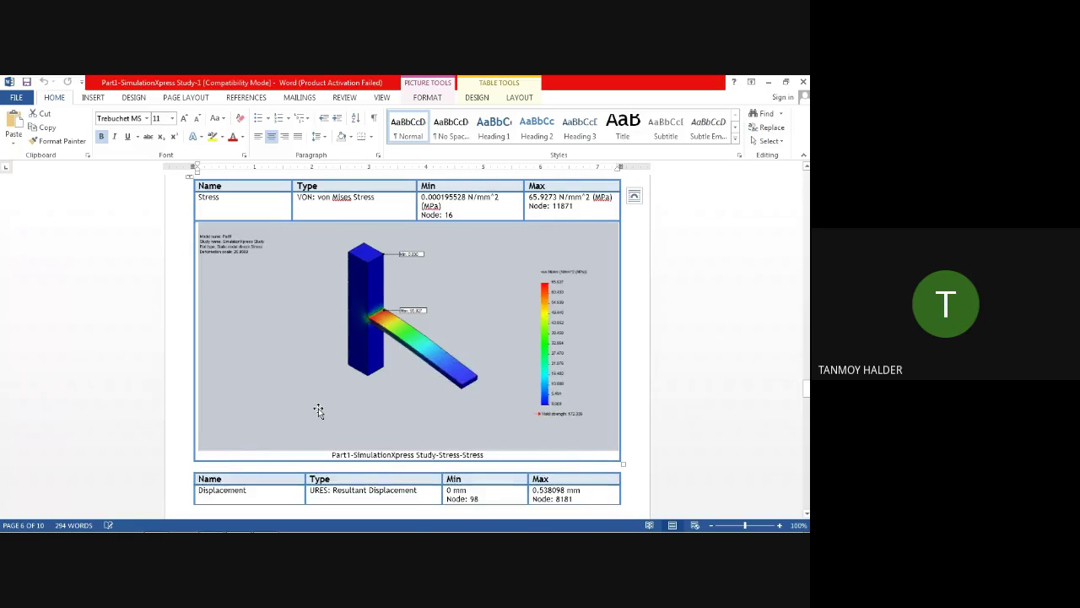
- Zoom the stress plot to 170% so the legend and 65.927 N/mm^2 maximum are readable
scroll(321, 408, "up", 1)
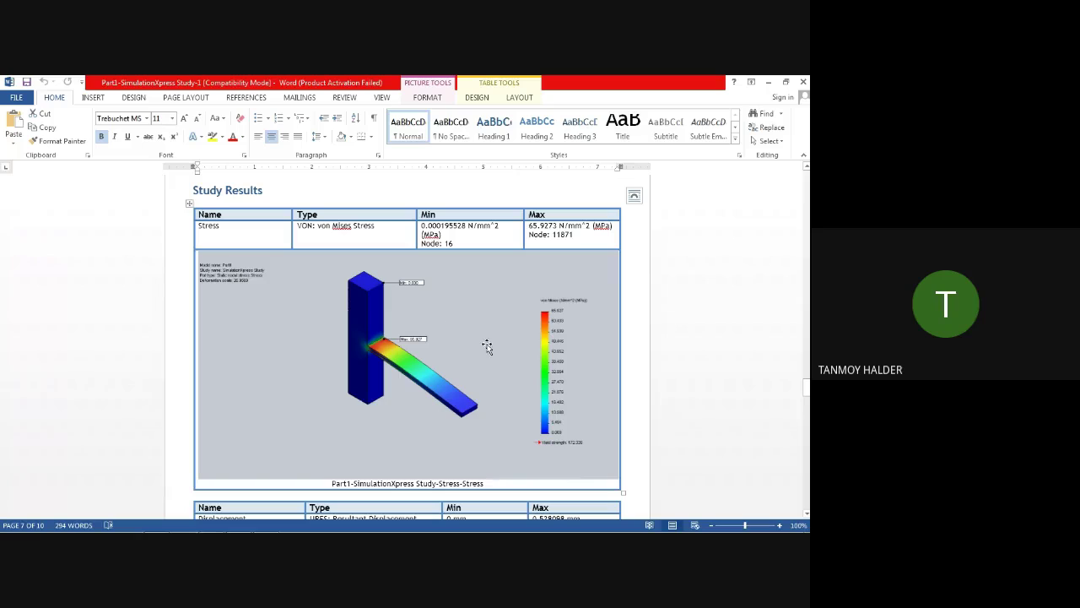
scroll(432, 437, "down", 1)
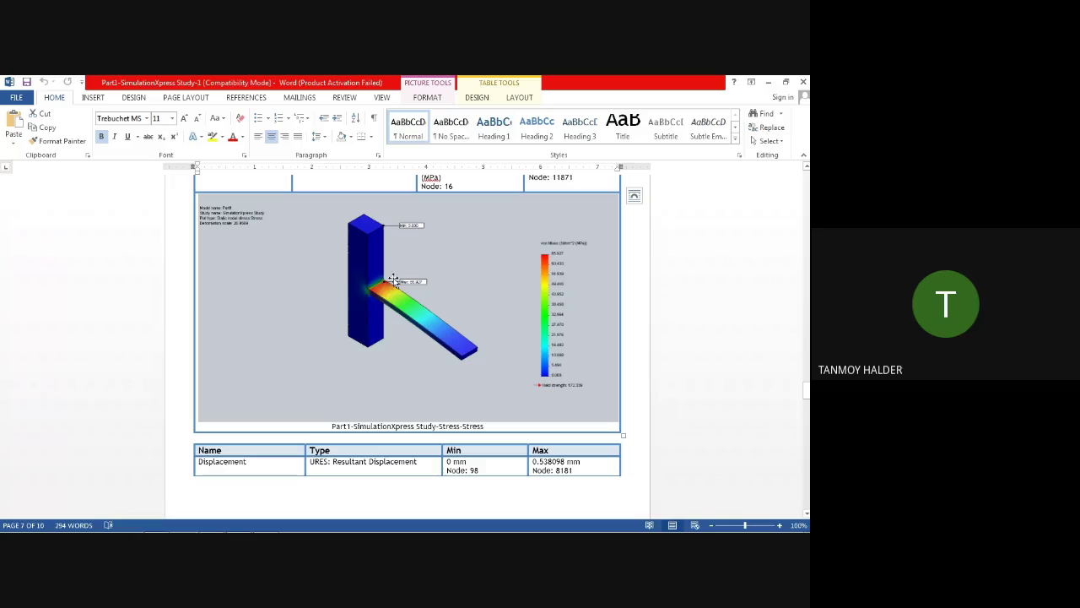
left_click(566, 312)
scroll(569, 306, "up", 2, "ctrl")
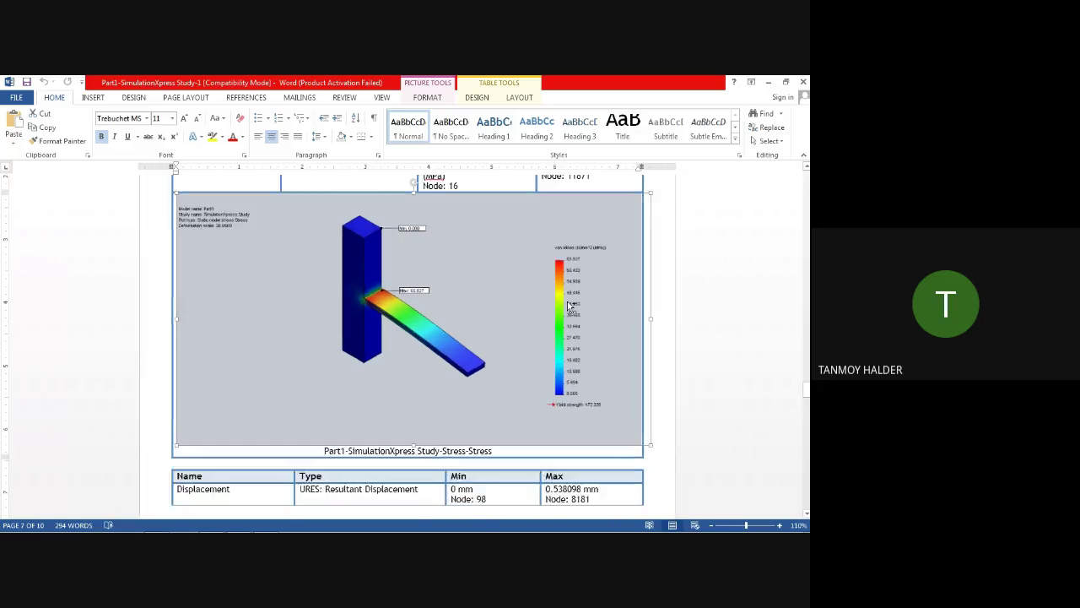
scroll(569, 306, "up", 2, "ctrl")
scroll(568, 304, "up", 2, "ctrl")
scroll(591, 316, "up", 1, "ctrl")
scroll(644, 344, "down", 1)
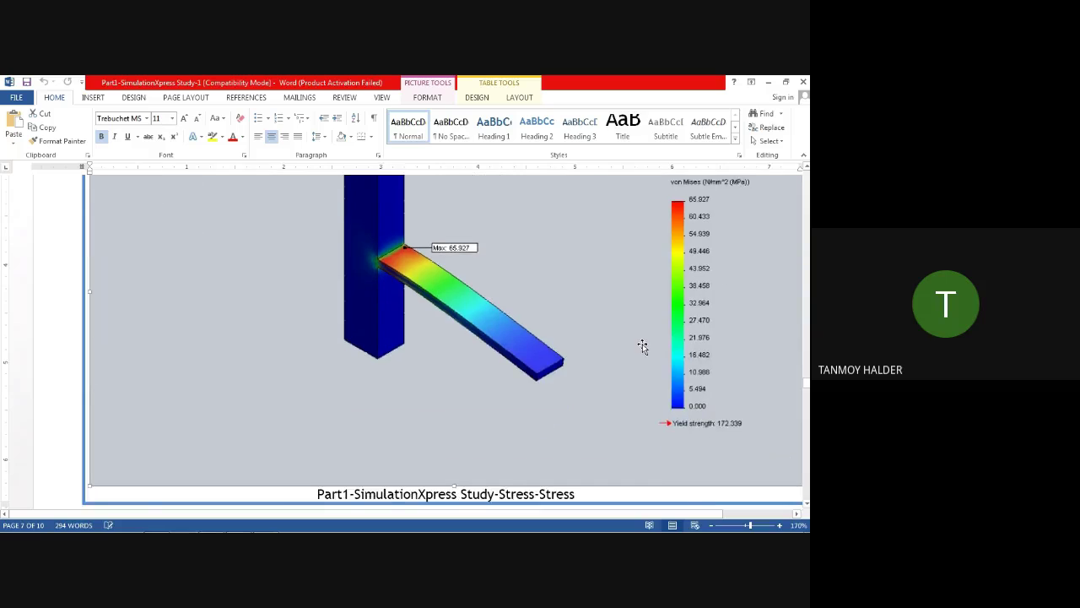
scroll(642, 345, "down", 1)
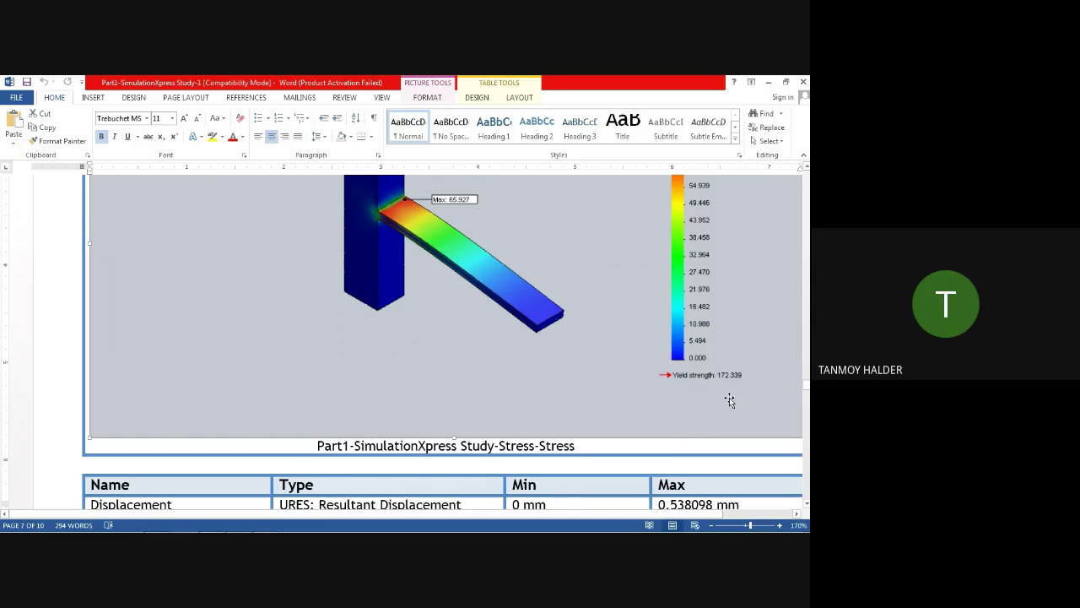
scroll(729, 398, "up", 1)
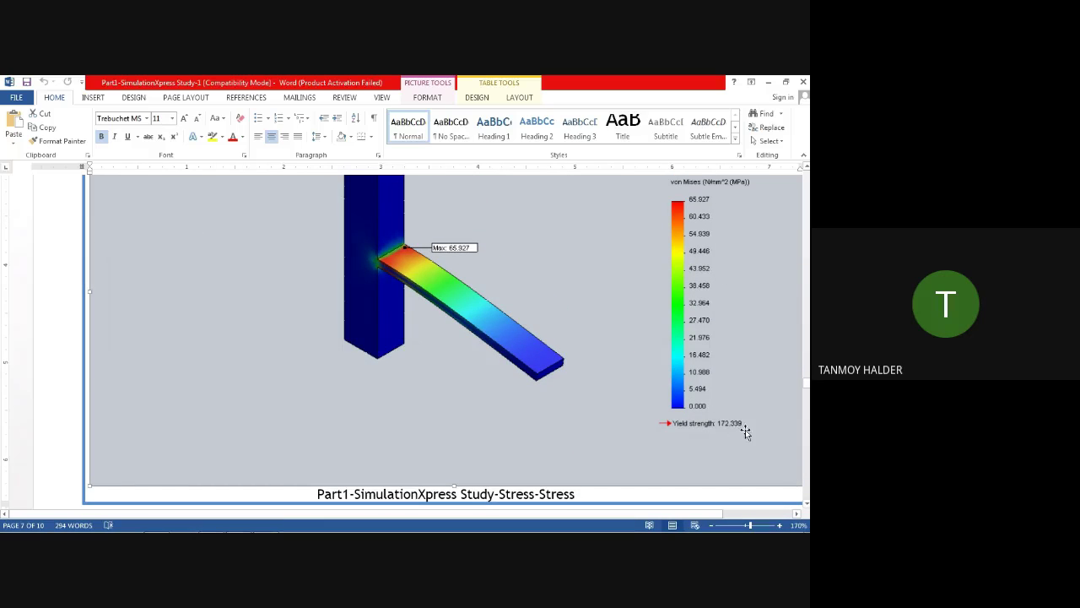
scroll(747, 432, "up", 1)
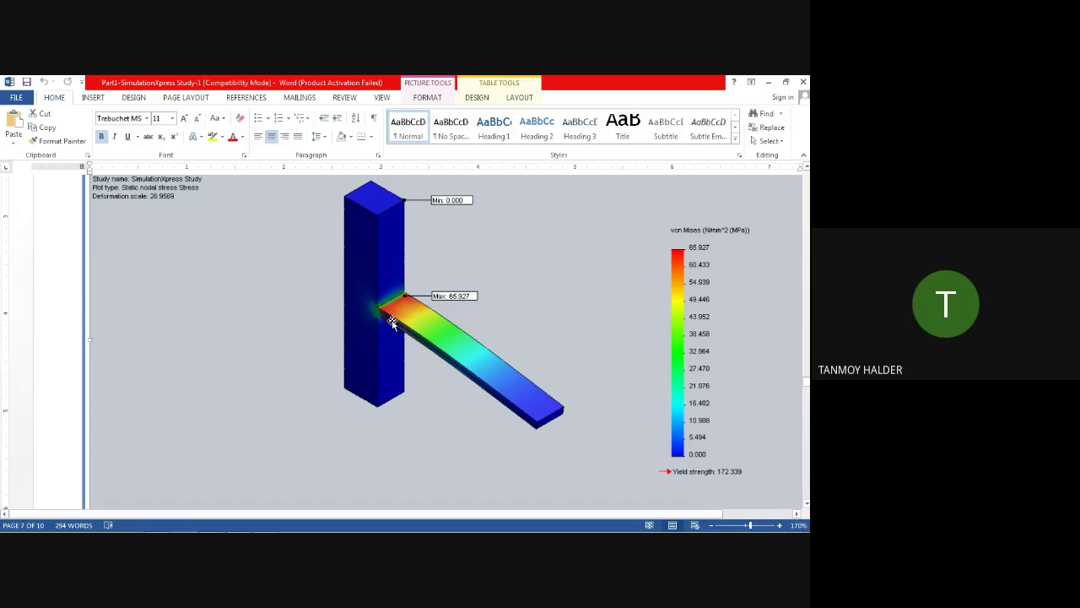
scroll(392, 321, "up", 1)
scroll(423, 393, "down", 1)
scroll(418, 347, "up", 4)
scroll(418, 348, "down", 5)
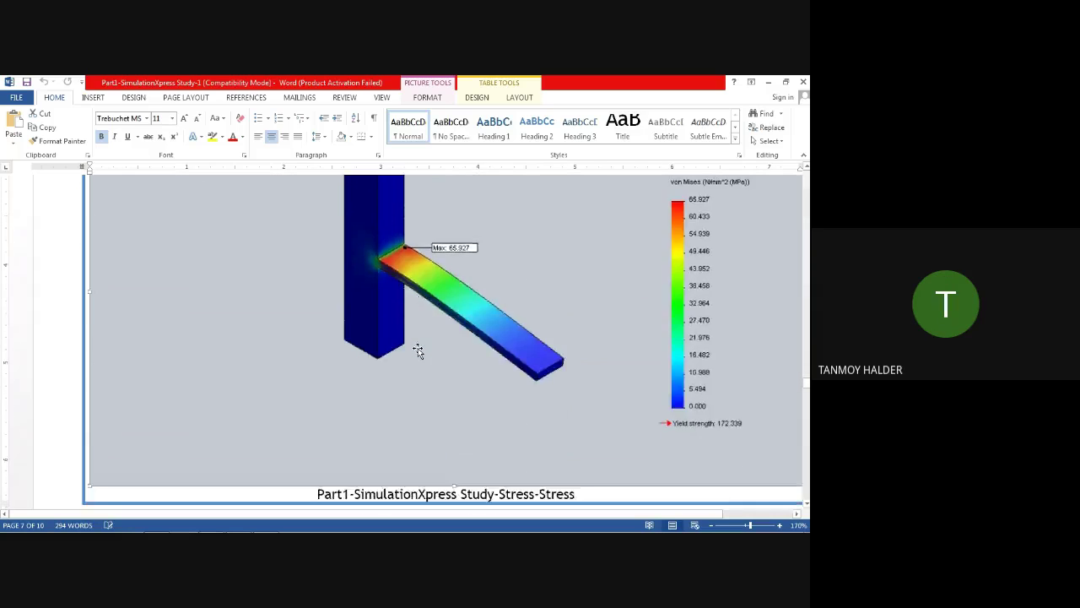
scroll(424, 305, "up", 1)
scroll(394, 326, "up", 2, "ctrl")
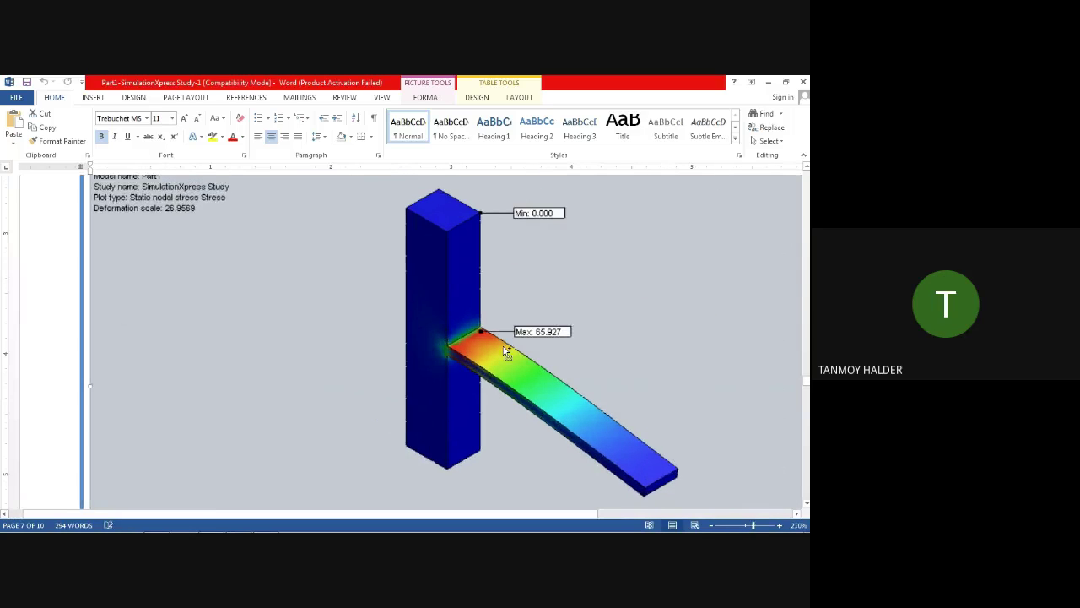
scroll(503, 347, "up", 3, "ctrl")
scroll(405, 400, "up", 2, "ctrl")
scroll(388, 357, "up", 1, "ctrl")
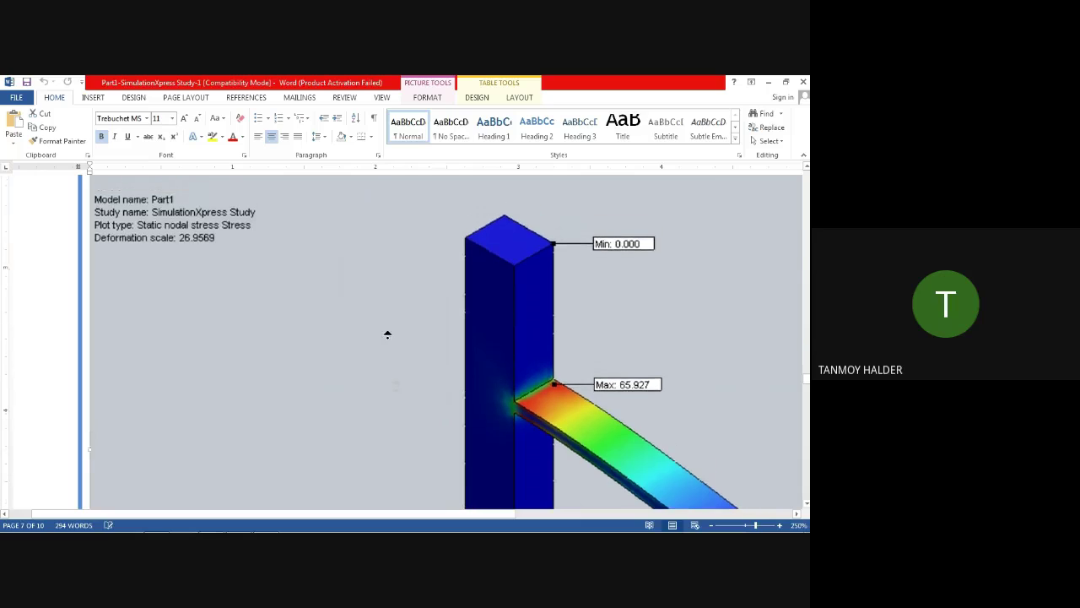
scroll(386, 332, "up", 1)
scroll(392, 343, "down", 4)
scroll(392, 341, "up", 1)
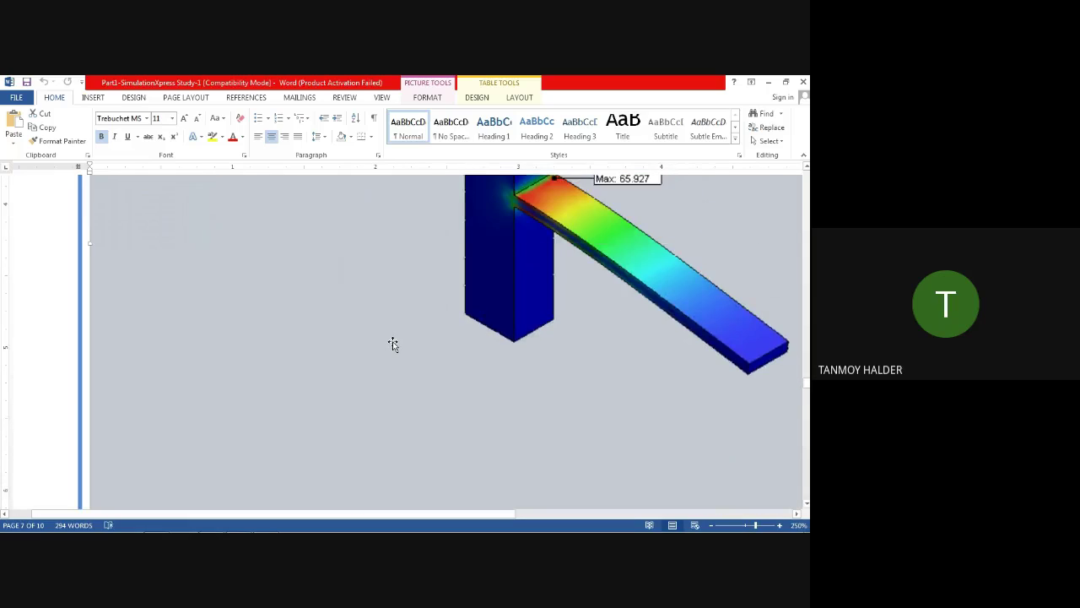
scroll(393, 341, "up", 1)
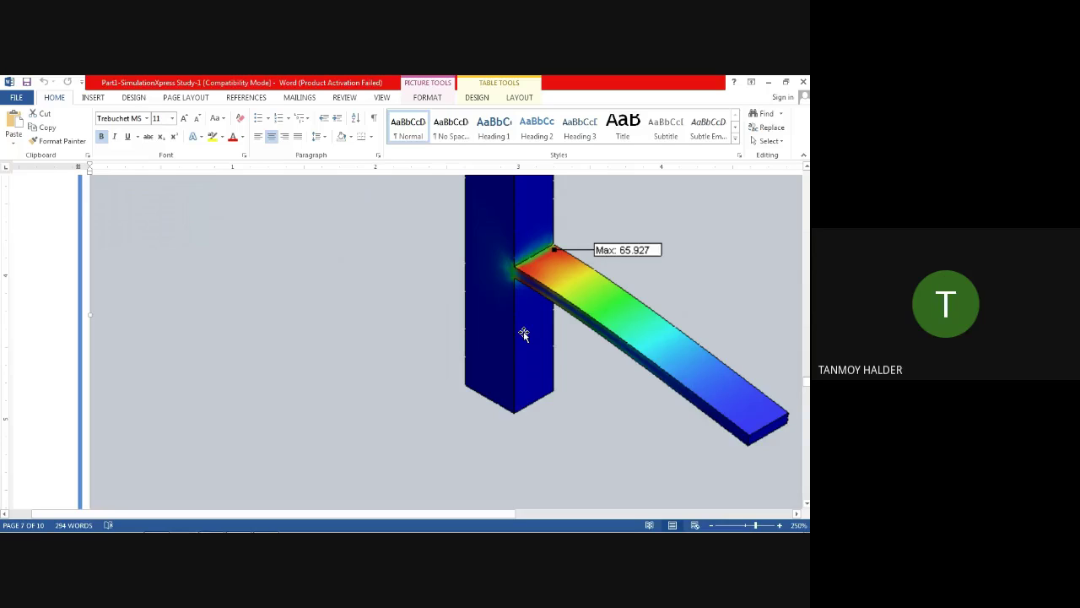
mouse_move(200, 528)
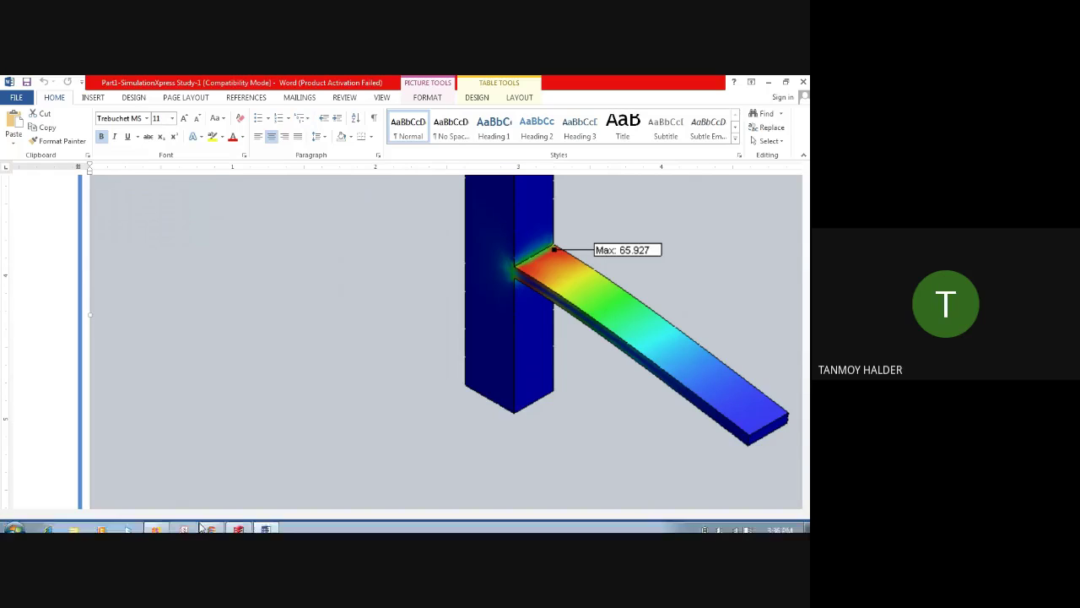
- In SOLIDWORKS, zoom and orbit the von Mises plot to inspect the red area at the beam–column joint
left_click(239, 523)
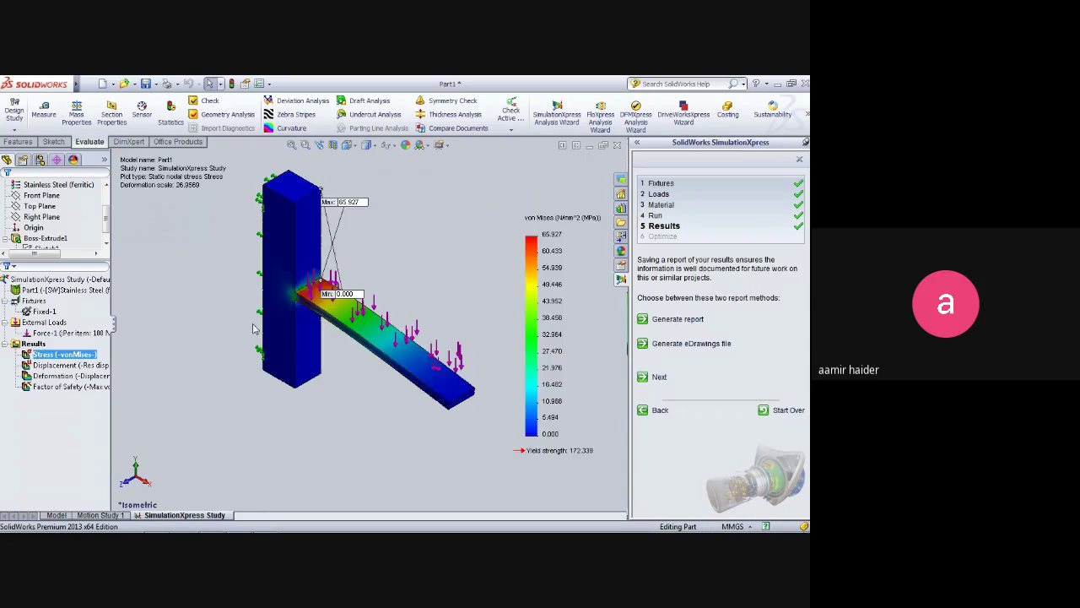
scroll(338, 310, "down", 2)
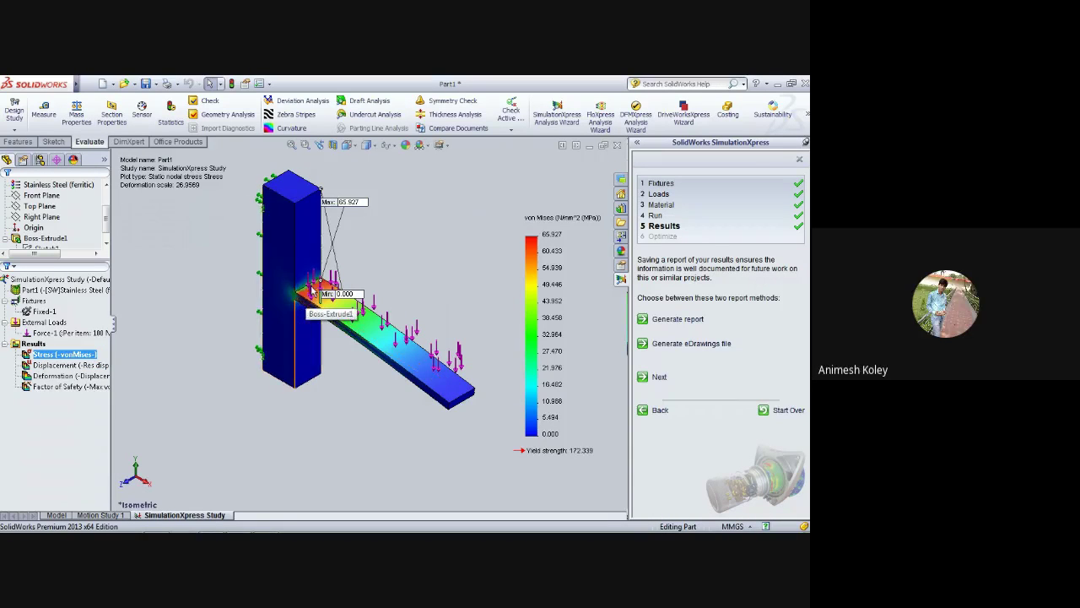
scroll(340, 312, "up", 6)
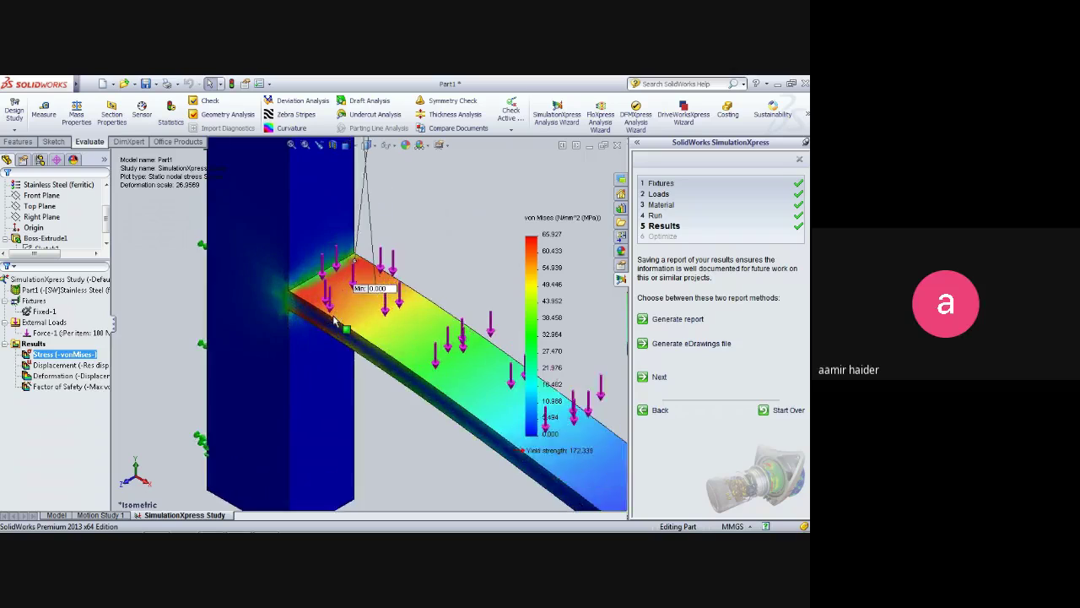
middle_click_drag(379, 414, 395, 324)
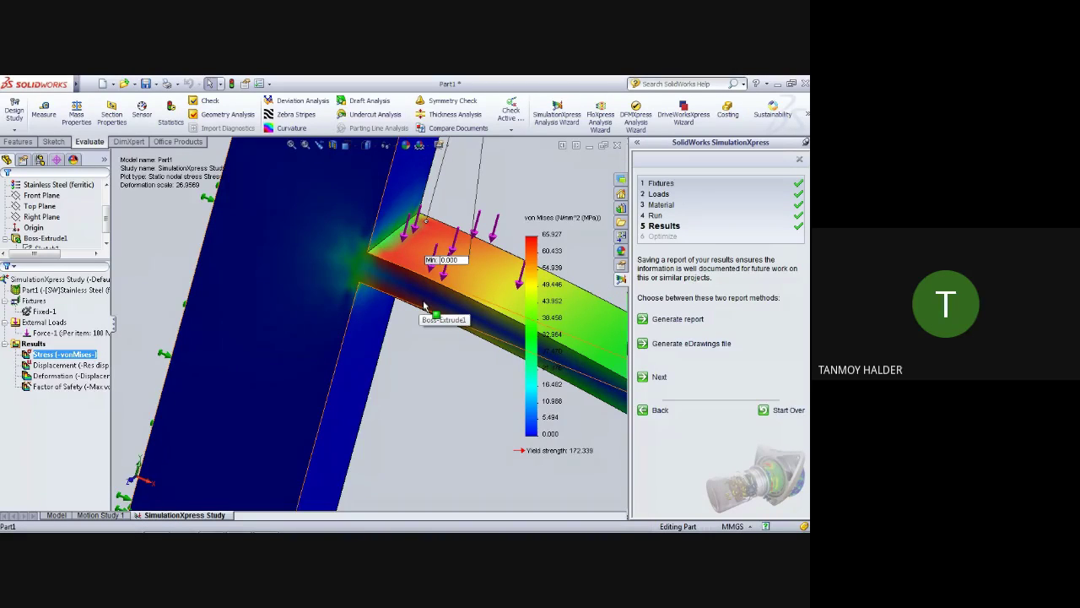
key("Left")
key("Left")
key("Left")
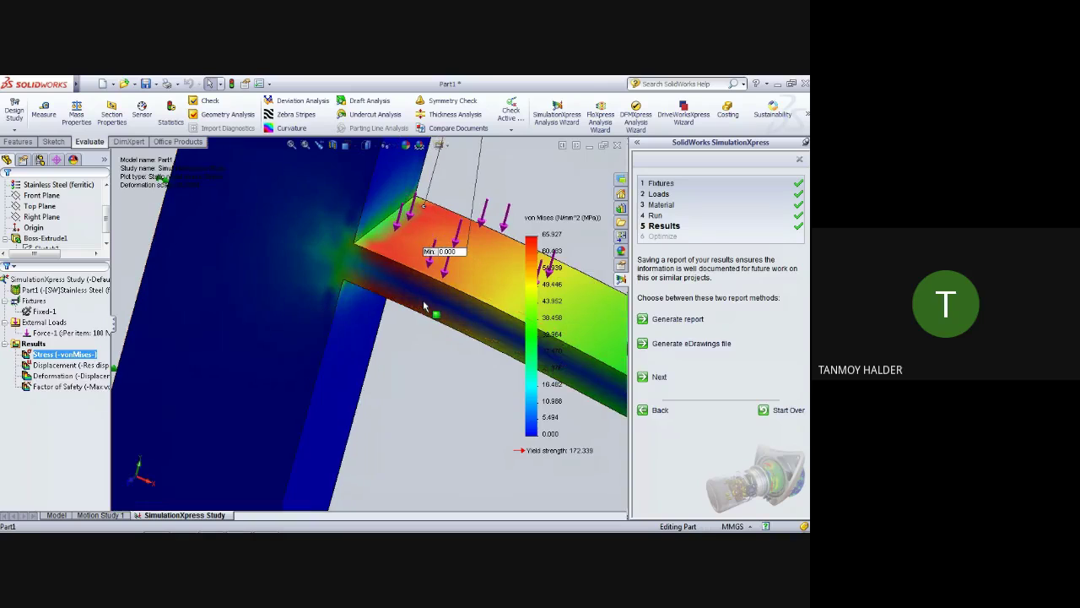
middle_click_drag(425, 305, 322, 284)
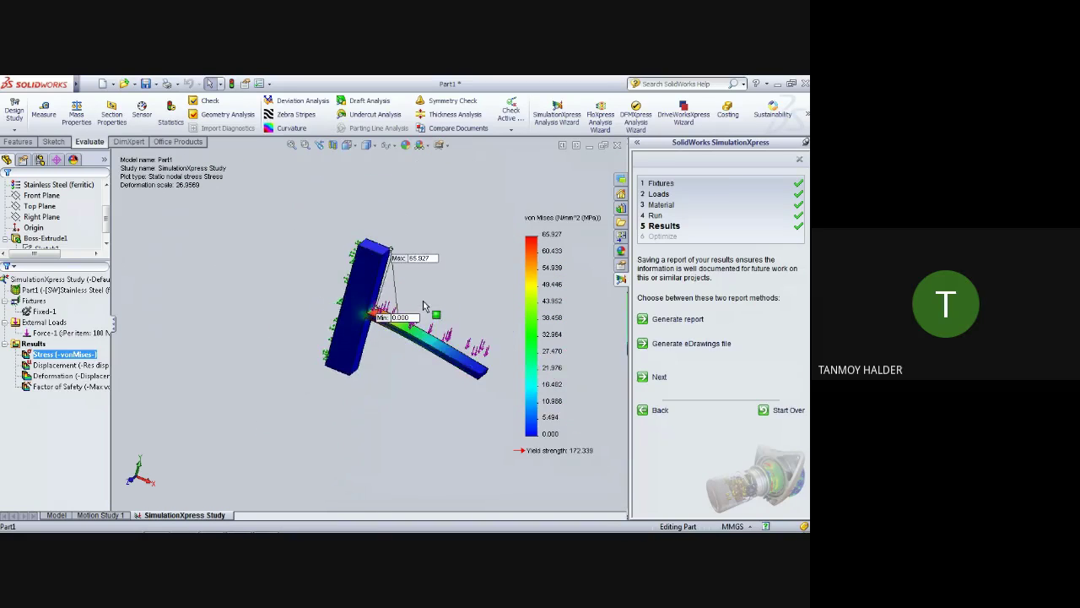
scroll(319, 284, "down", 3)
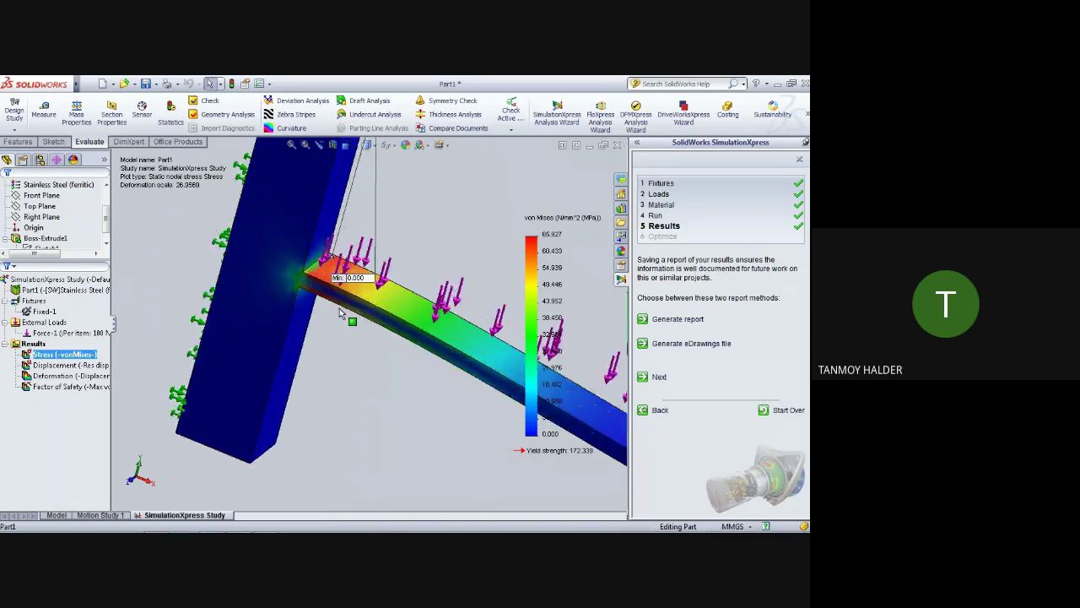
scroll(325, 253, "down", 3)
scroll(335, 208, "down", 3)
- Return to the Word report and scroll and zoom through its pages
left_click(266, 523)
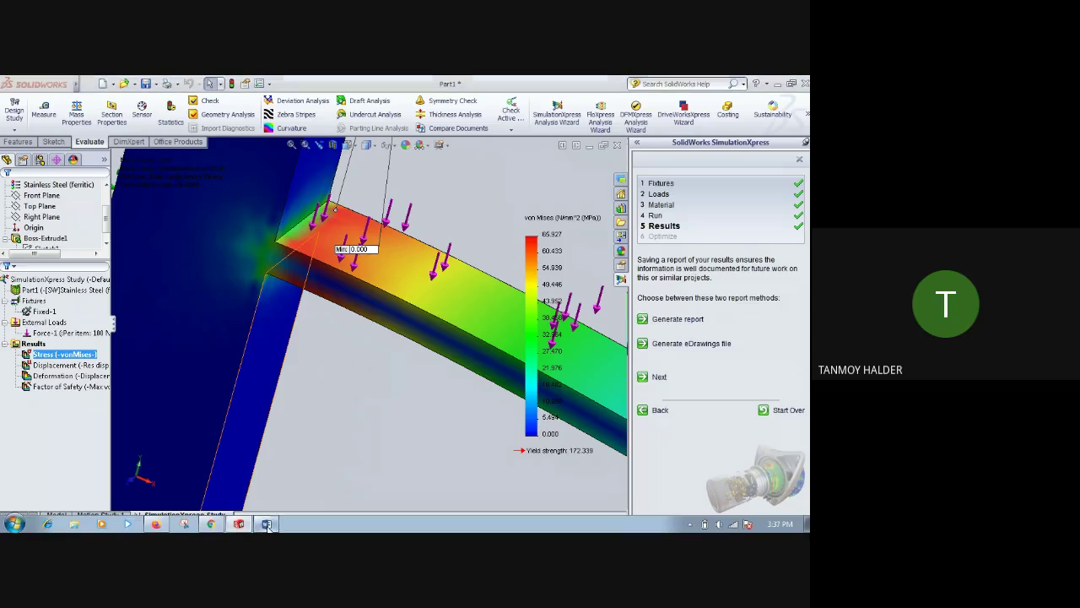
scroll(415, 318, "down", 5)
scroll(418, 318, "down", 3)
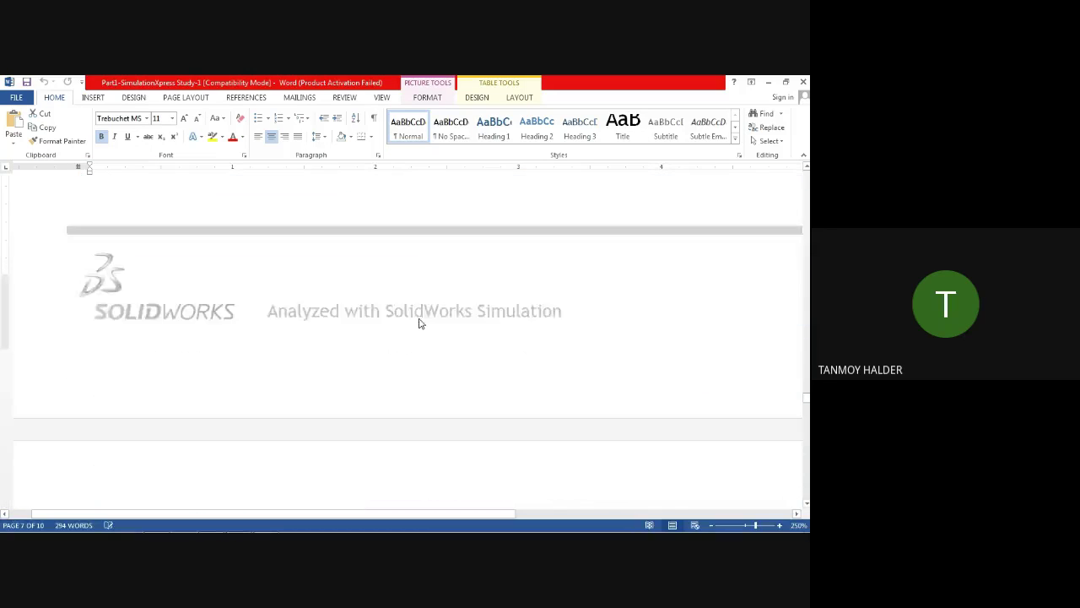
scroll(420, 318, "down", 1)
scroll(420, 317, "up", 3, "ctrl")
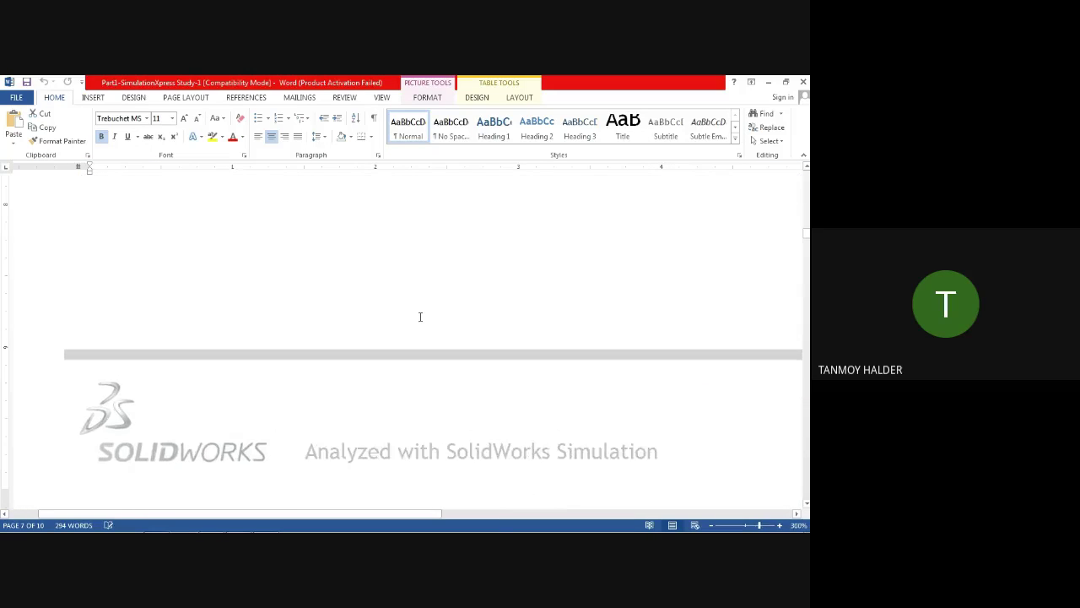
scroll(420, 317, "up", 4, "ctrl")
scroll(421, 319, "up", 3, "ctrl")
scroll(422, 320, "up", 4, "ctrl")
scroll(422, 320, "down", 4, "ctrl")
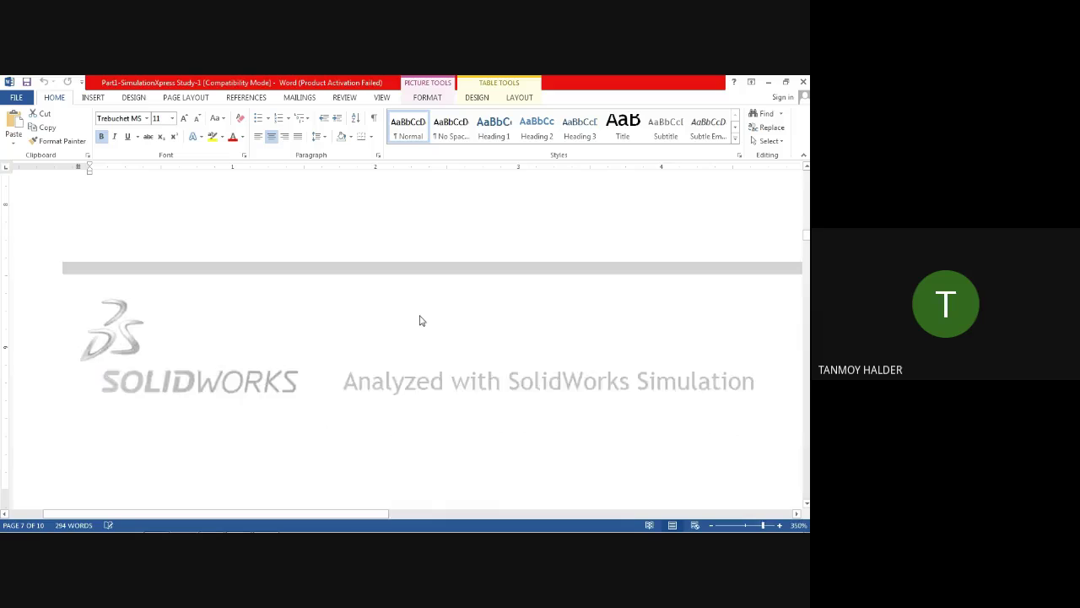
scroll(422, 321, "down", 8, "ctrl")
scroll(422, 321, "down", 1, "ctrl")
scroll(422, 321, "down", 11, "ctrl")
scroll(422, 321, "down", 4, "ctrl")
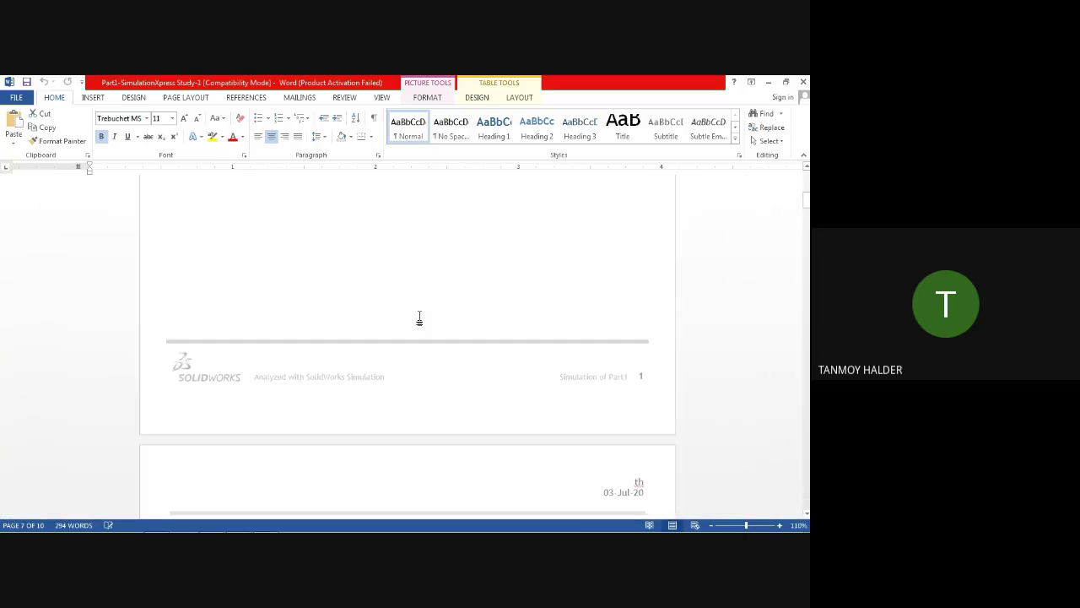
scroll(418, 310, "down", 3, "ctrl")
scroll(416, 309, "up", 5)
scroll(422, 306, "down", 5)
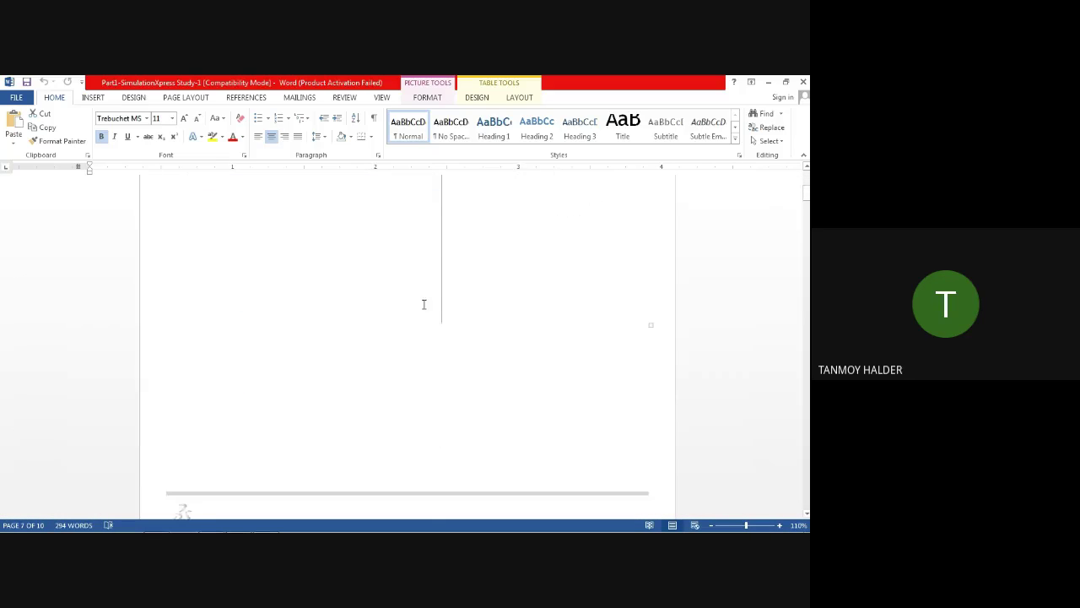
scroll(424, 304, "up", 3, "ctrl")
- Jump to Mesh Information and continue to page 8's displacement plot above the Deformation table
left_click_drag(806, 200, 806, 322)
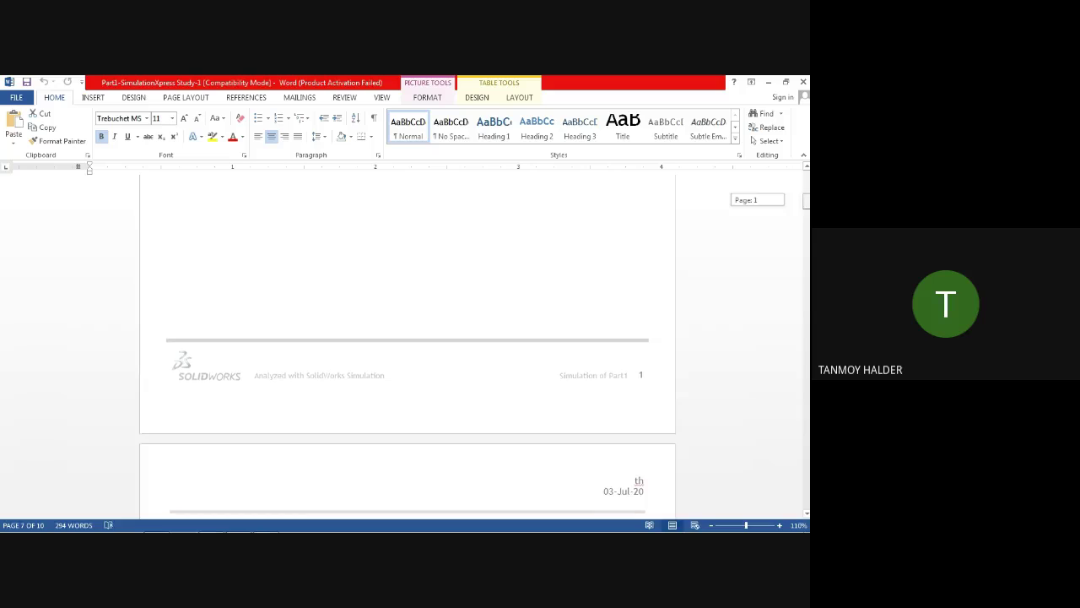
scroll(406, 324, "down", 3)
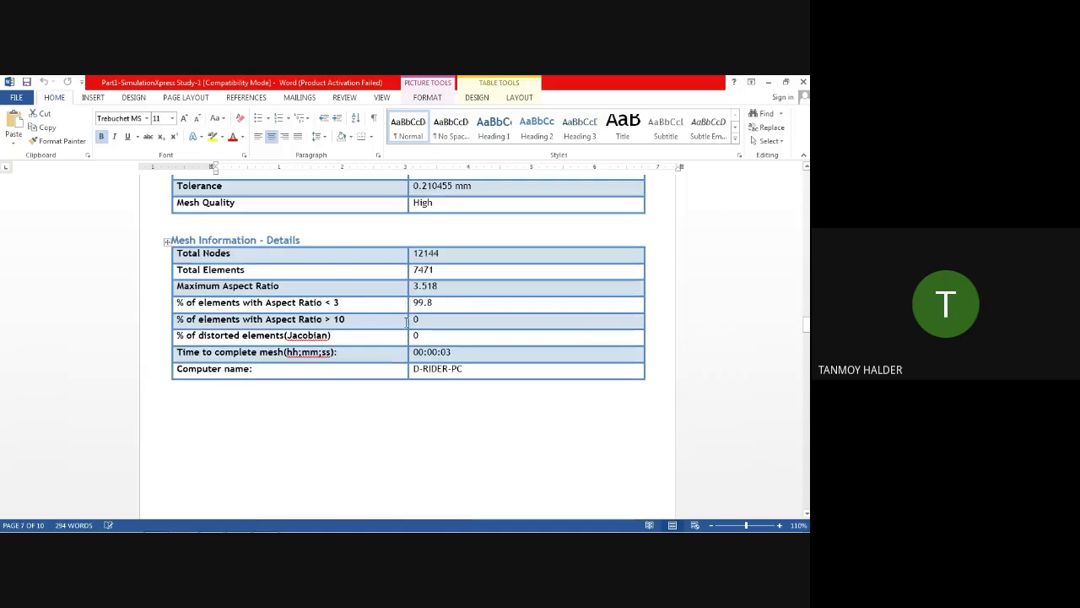
scroll(406, 324, "down", 4)
scroll(406, 324, "down", 4)
scroll(406, 324, "down", 3)
scroll(406, 324, "down", 3)
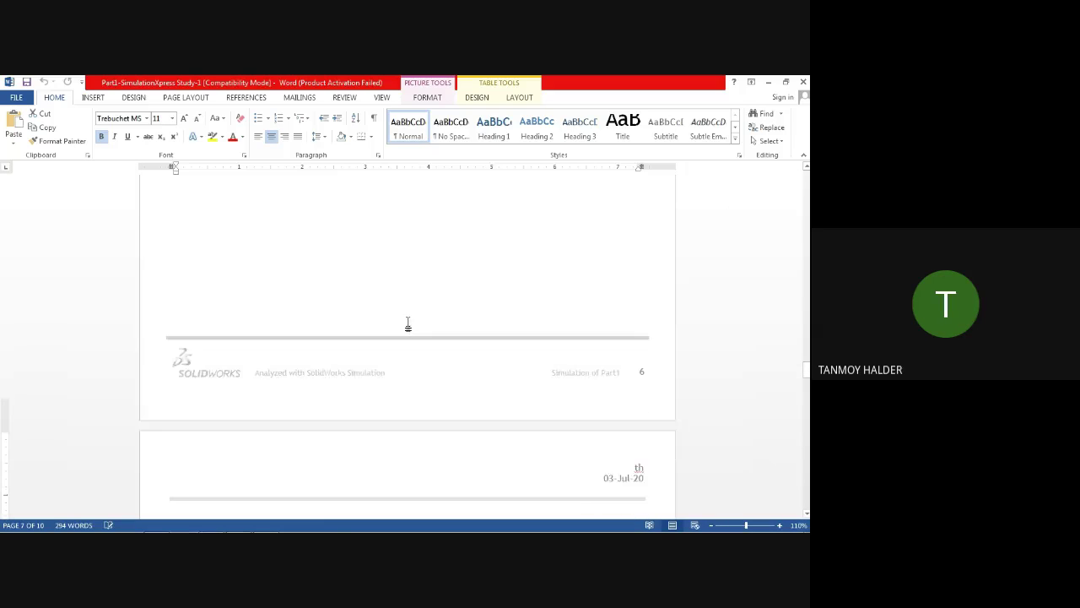
scroll(408, 323, "down", 4)
scroll(413, 384, "down", 3)
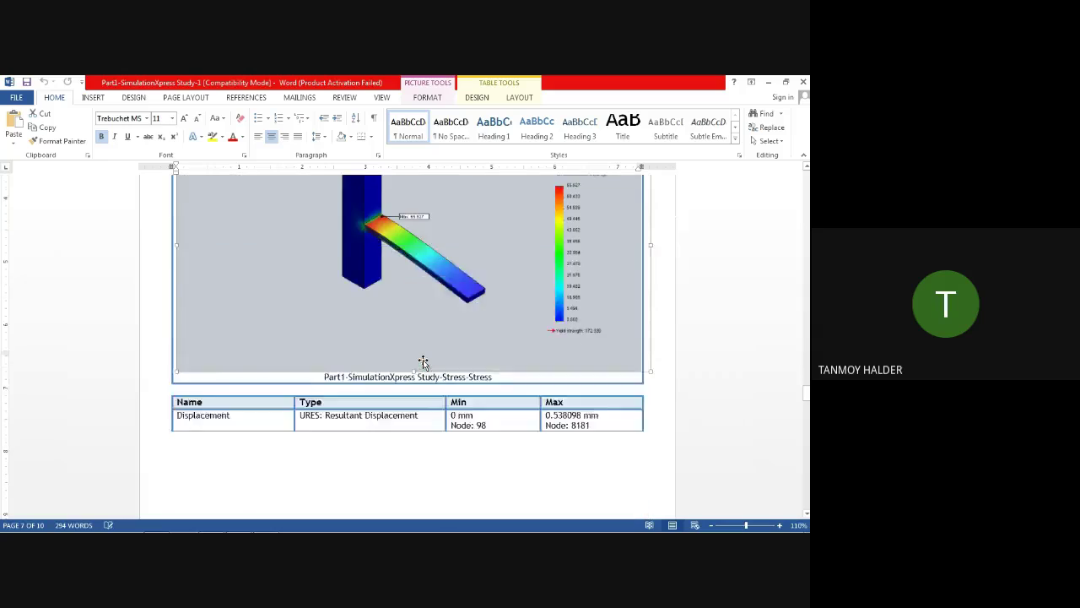
scroll(423, 359, "down", 4)
scroll(422, 364, "down", 3)
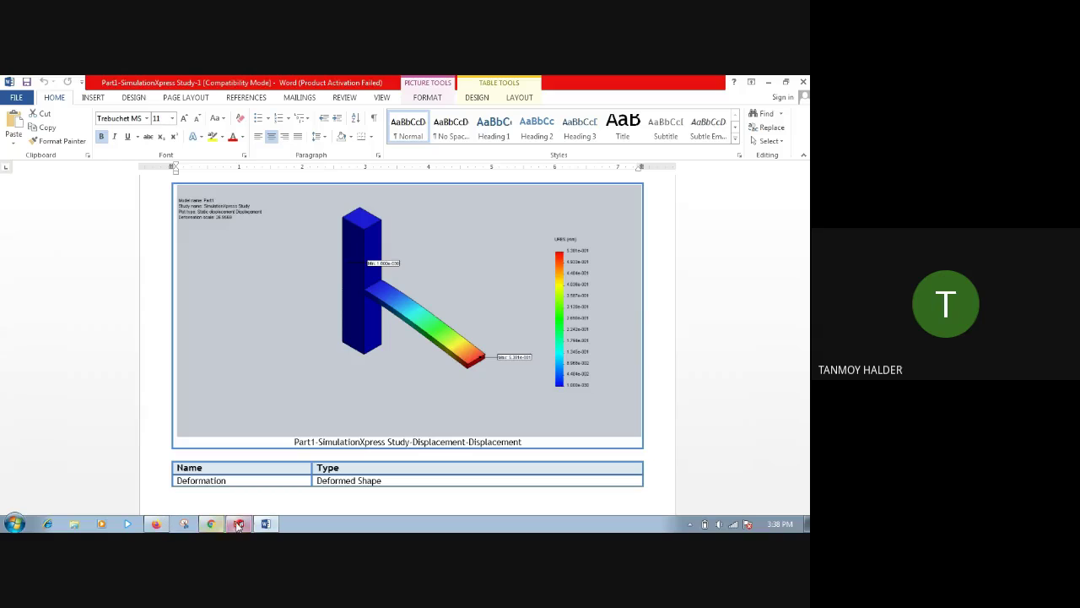
- In SOLIDWORKS, show the Displacement result plot in place of von Mises stress
left_click(239, 524)
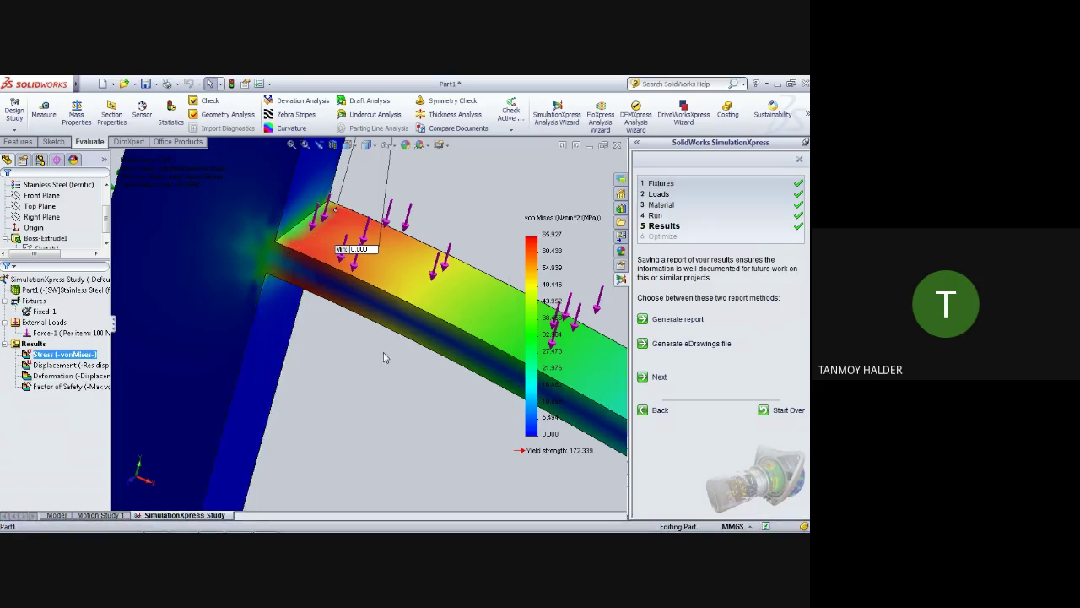
scroll(384, 358, "up", 2)
scroll(385, 358, "up", 2)
scroll(384, 358, "up", 2)
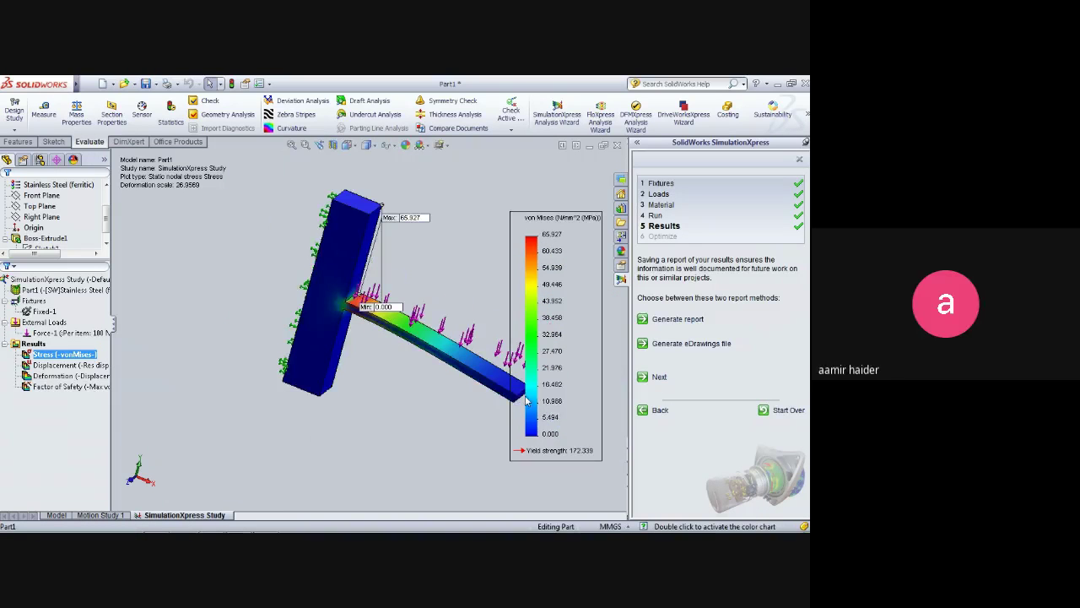
left_click(63, 365)
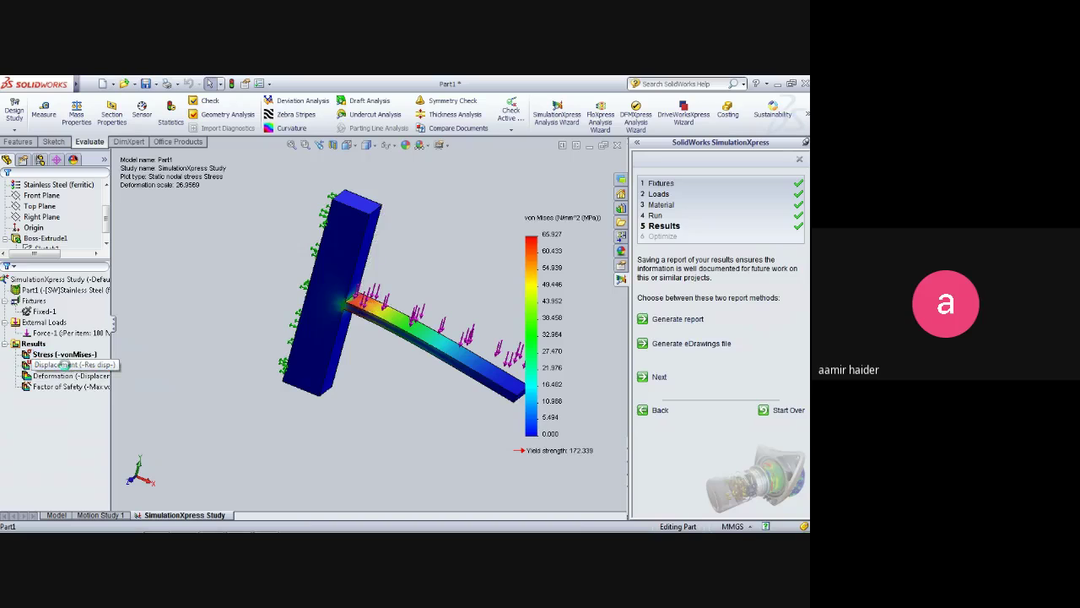
double_click(65, 365)
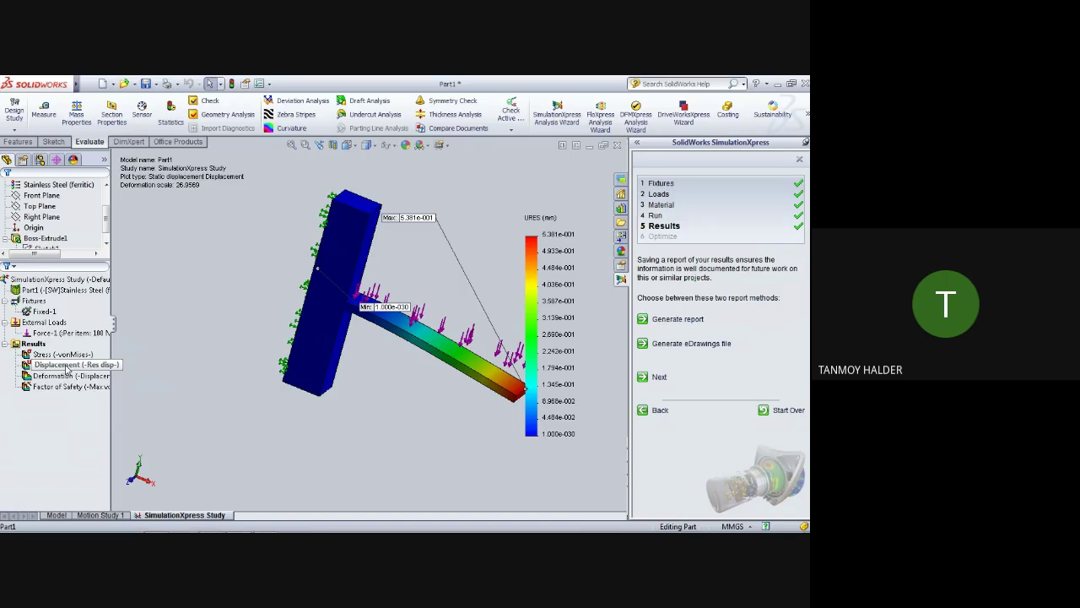
- Orbit and zoom the displacement plot to see the 0.5381 mm maximum at the beam's free end
mouse_move(337, 359)
middle_mouse_down()
mouse_move(382, 359)
mouse_move(307, 396)
mouse_move(334, 404)
mouse_move(391, 391)
mouse_move(467, 432)
mouse_move(430, 224)
middle_mouse_up()
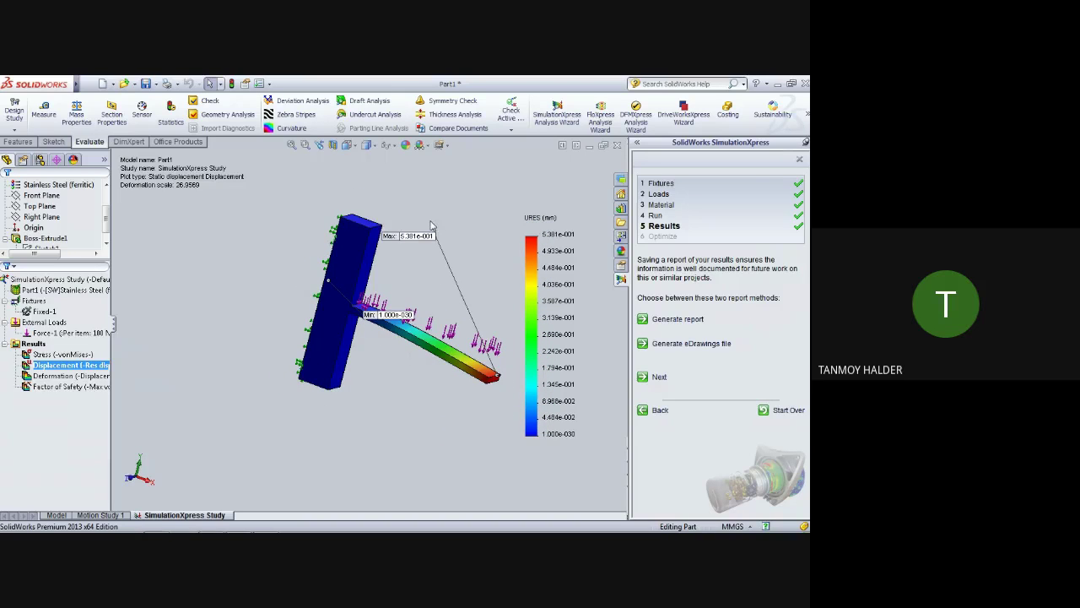
scroll(431, 224, "down", 2)
scroll(397, 245, "down", 2)
scroll(363, 270, "down", 2)
scroll(330, 282, "down", 2)
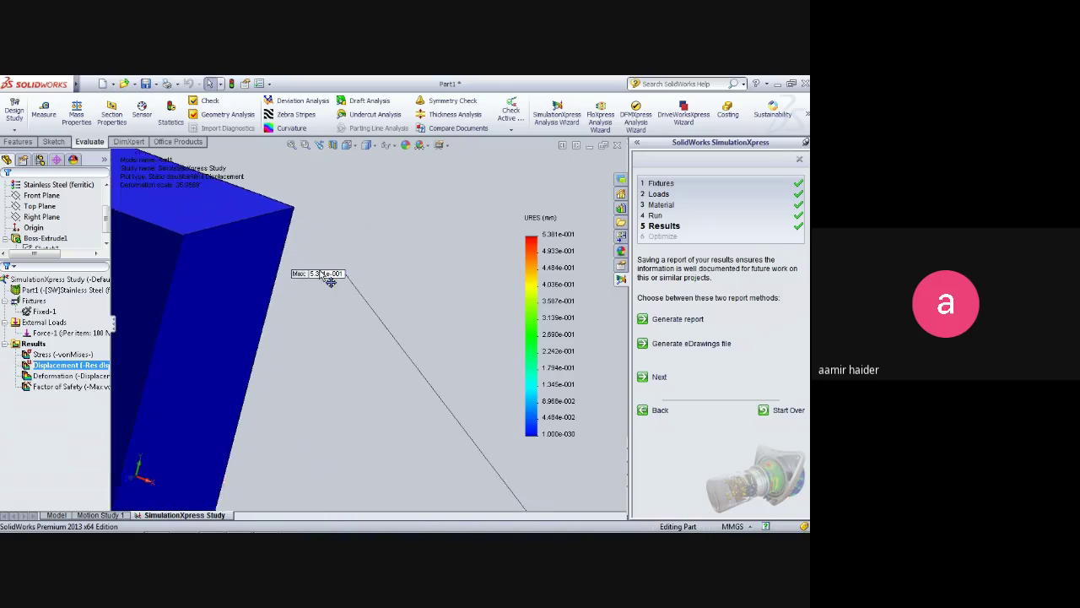
scroll(330, 281, "down", 2)
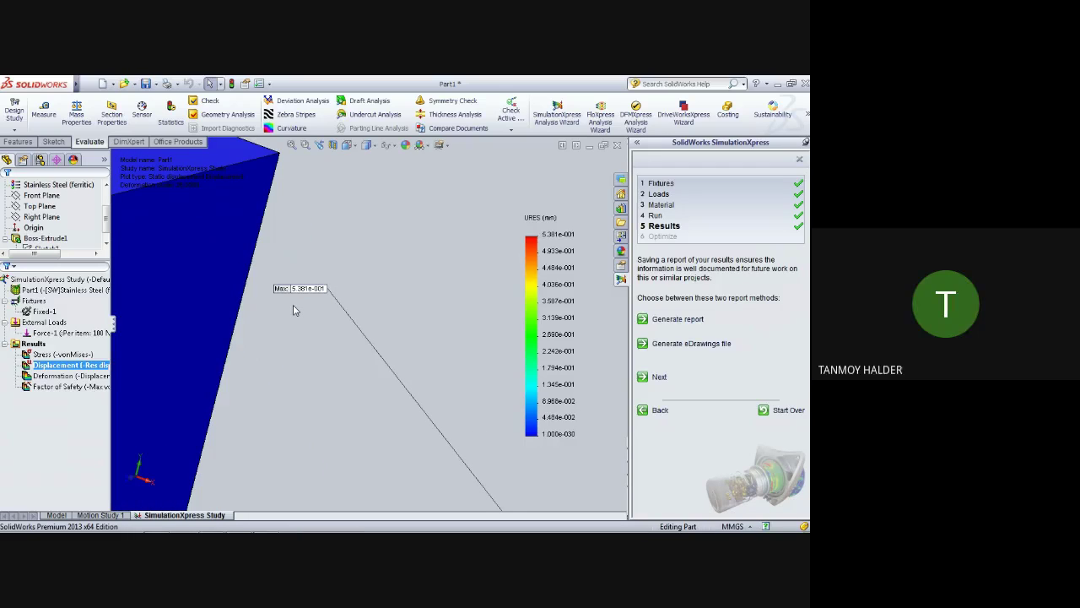
scroll(326, 305, "up", 1)
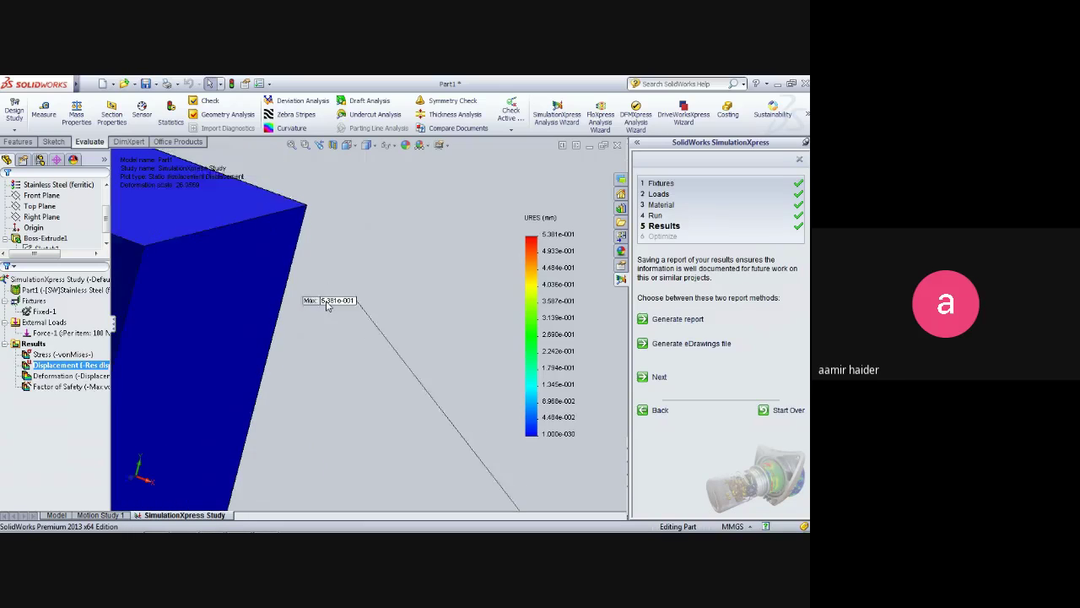
scroll(326, 305, "up", 1)
scroll(326, 305, "up", 1)
scroll(328, 307, "up", 2)
scroll(328, 306, "up", 3)
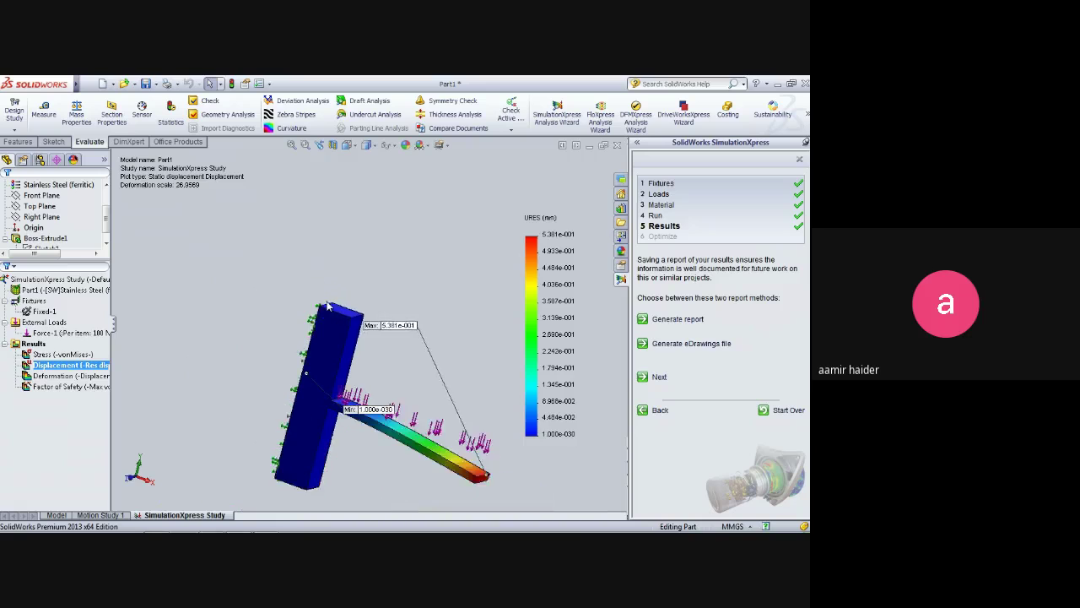
scroll(354, 355, "up", 2)
scroll(397, 433, "up", 1)
scroll(371, 382, "down", 1)
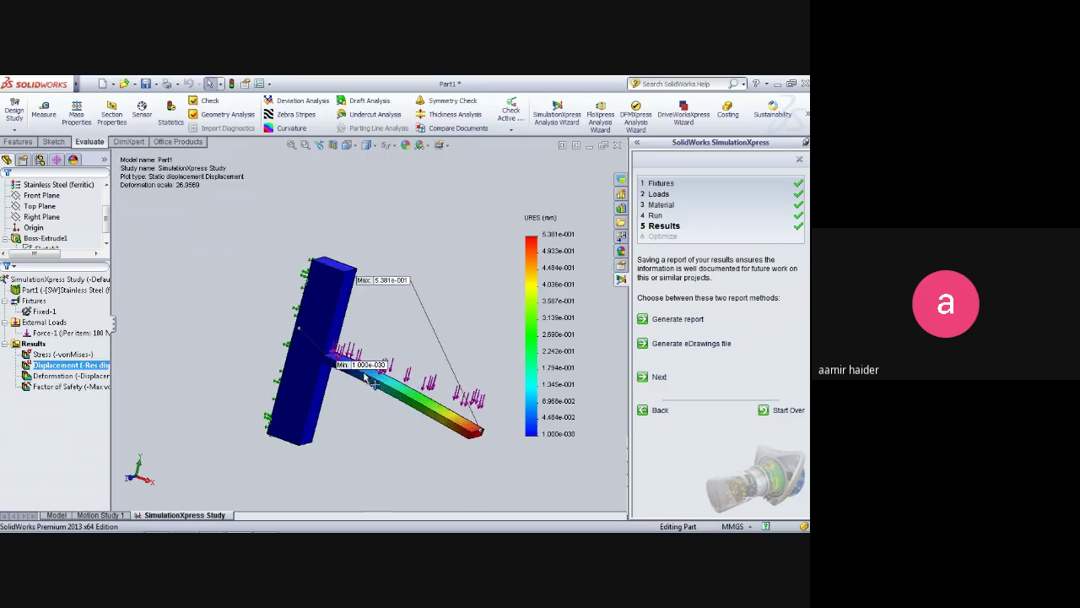
scroll(371, 381, "down", 2)
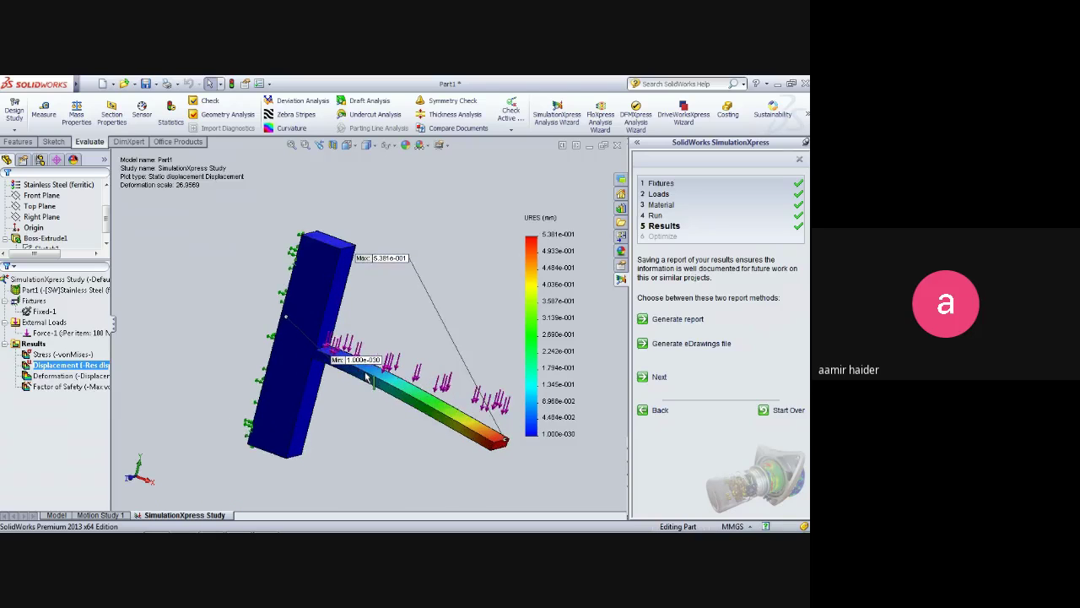
left_click(557, 113)
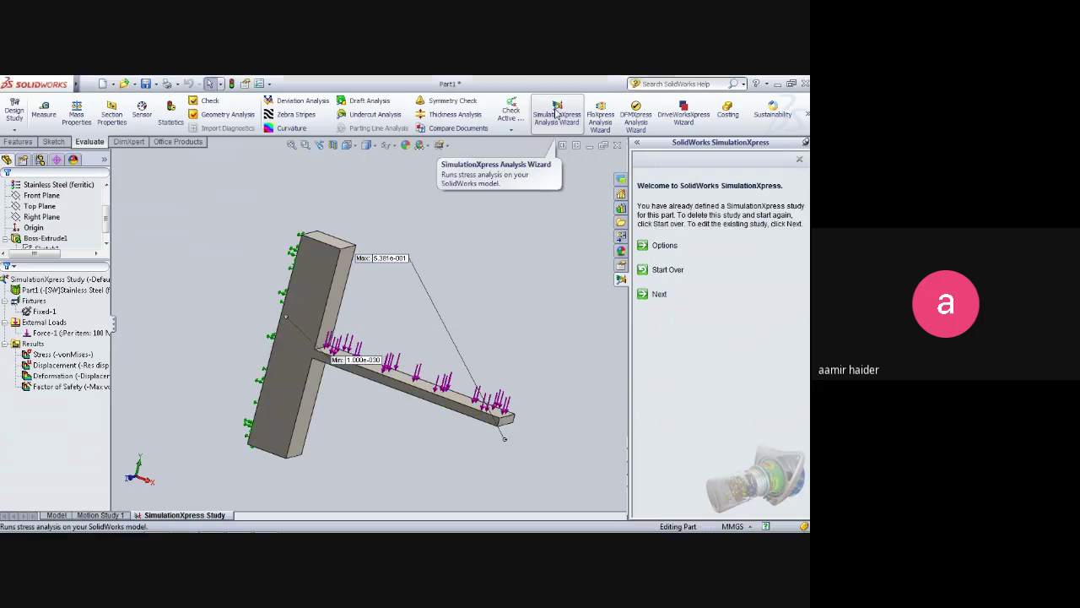
right_click(558, 112)
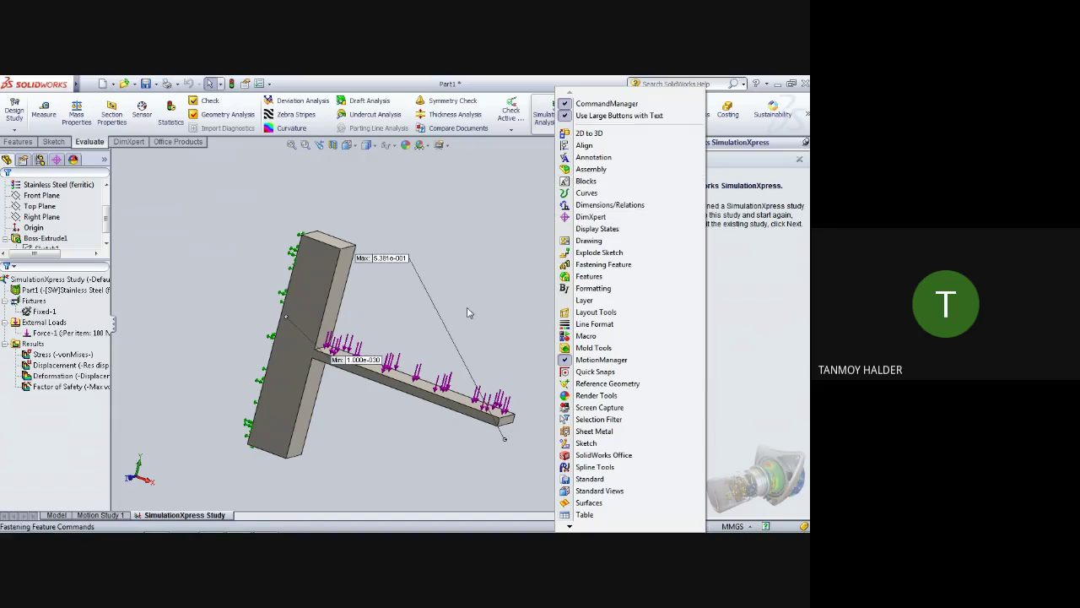
right_click(178, 517)
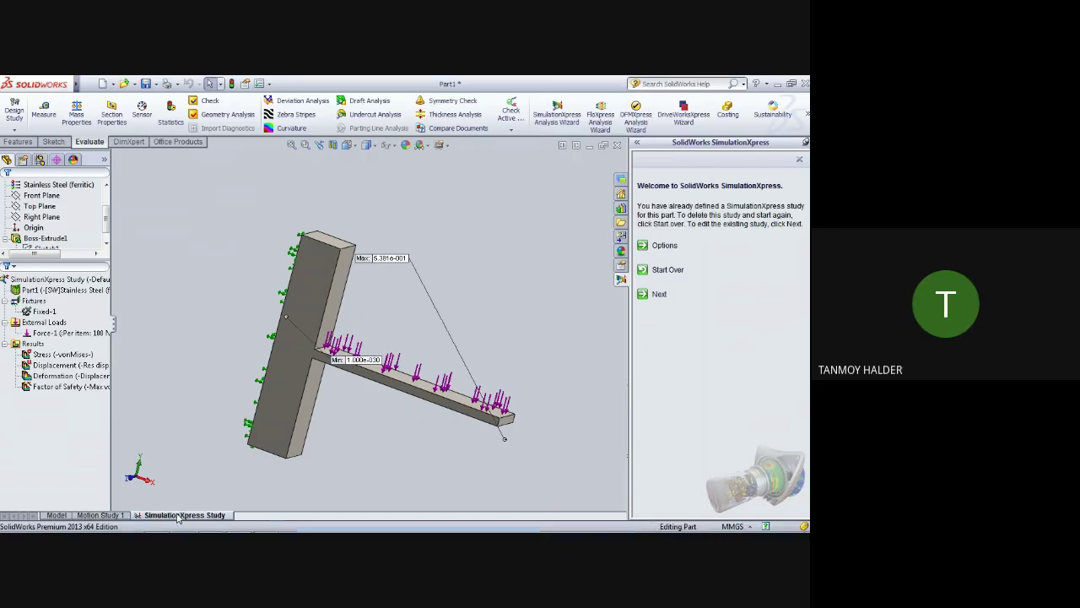
right_click(178, 517)
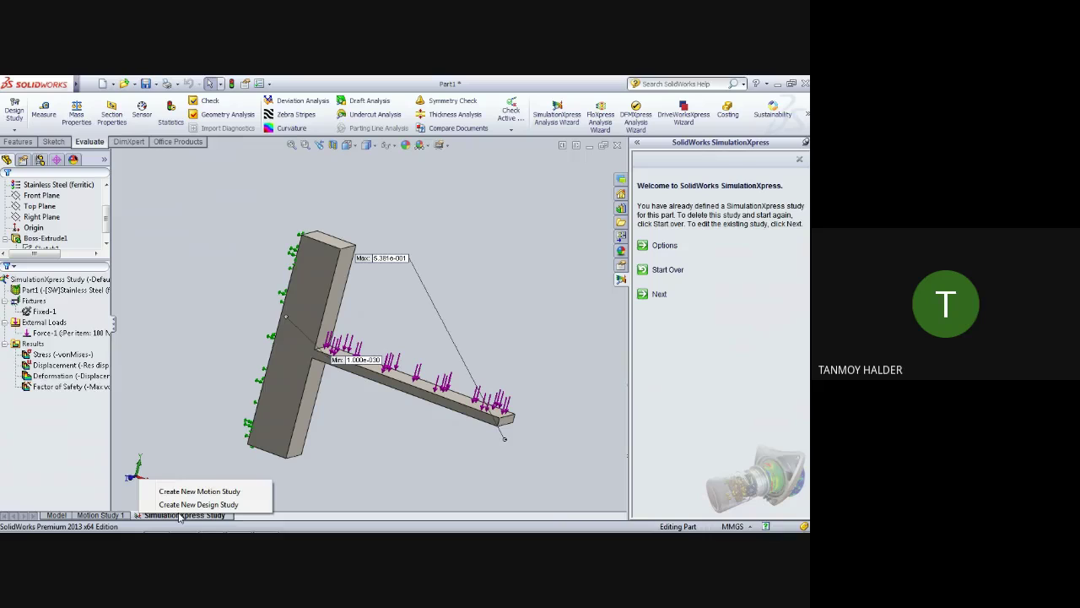
left_click(574, 106)
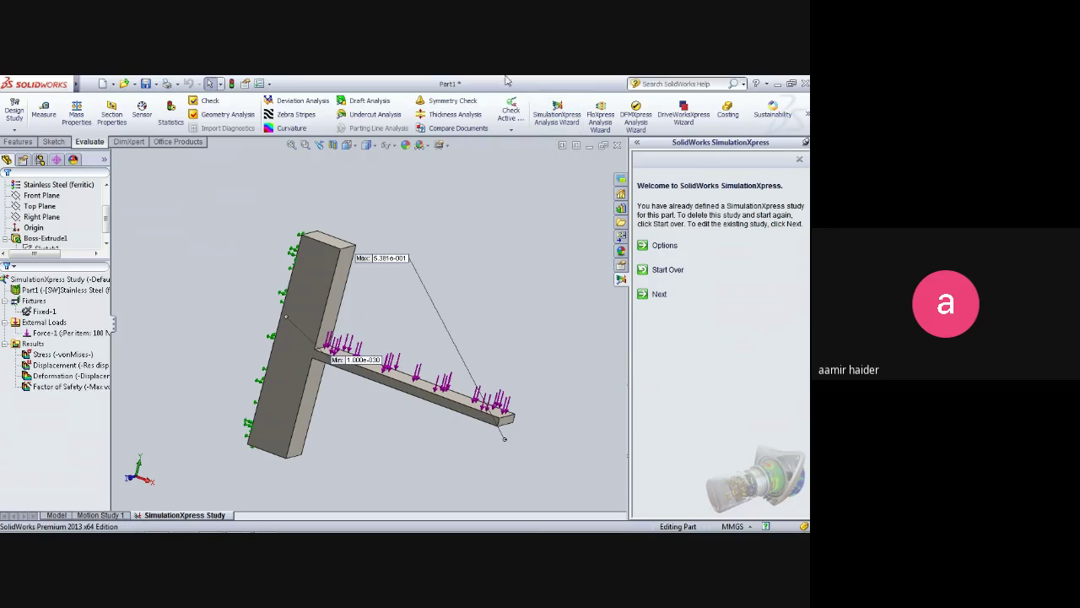
- Start and cancel a Fixed Geometry fixture, then choose Start Over in SimulationXpress
left_click(20, 302)
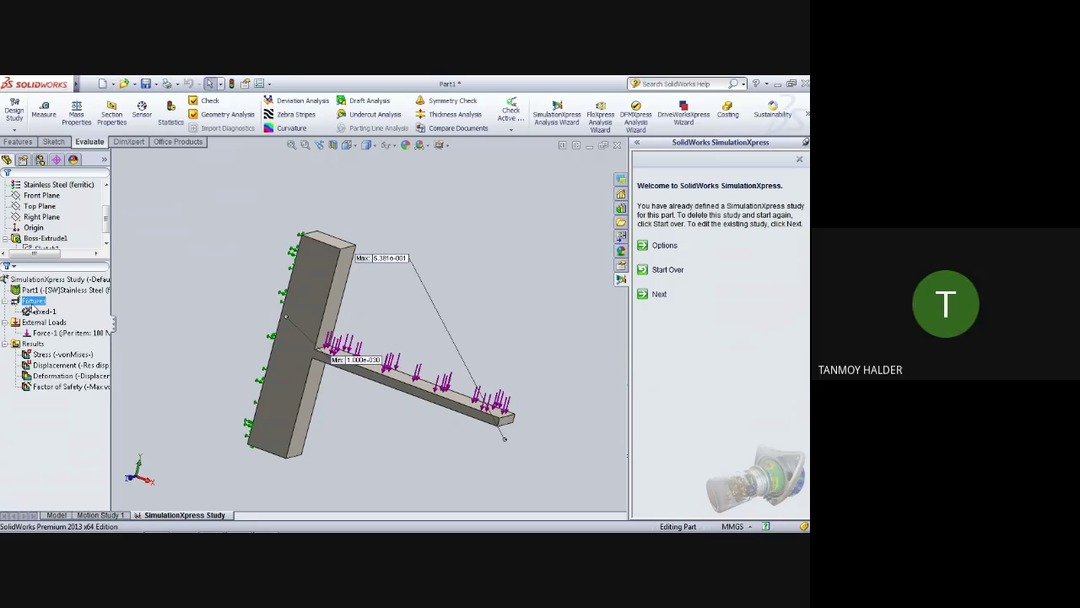
right_click(32, 309)
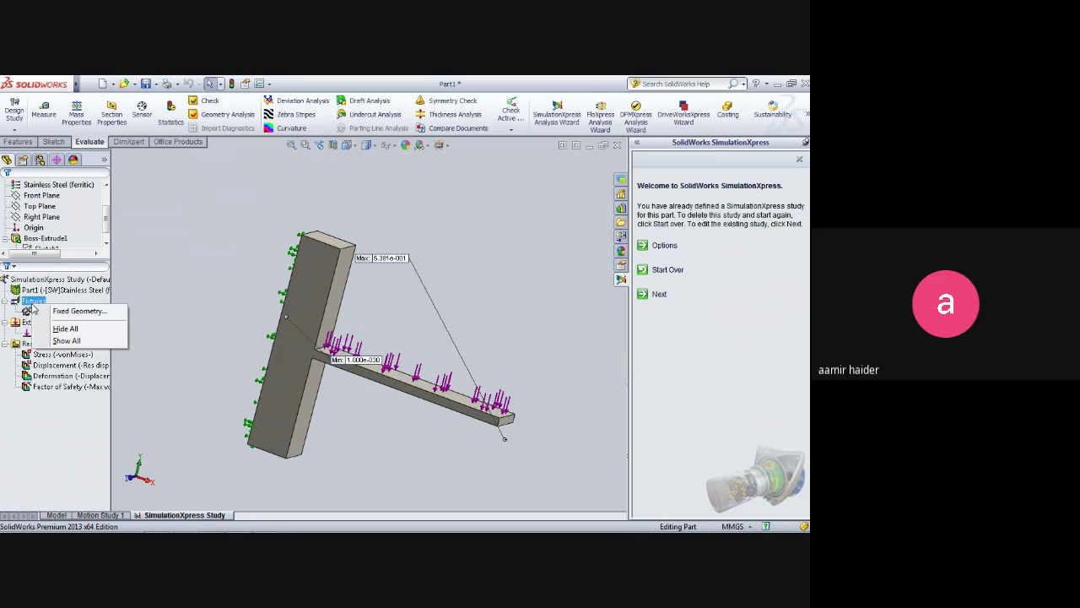
left_click(76, 311)
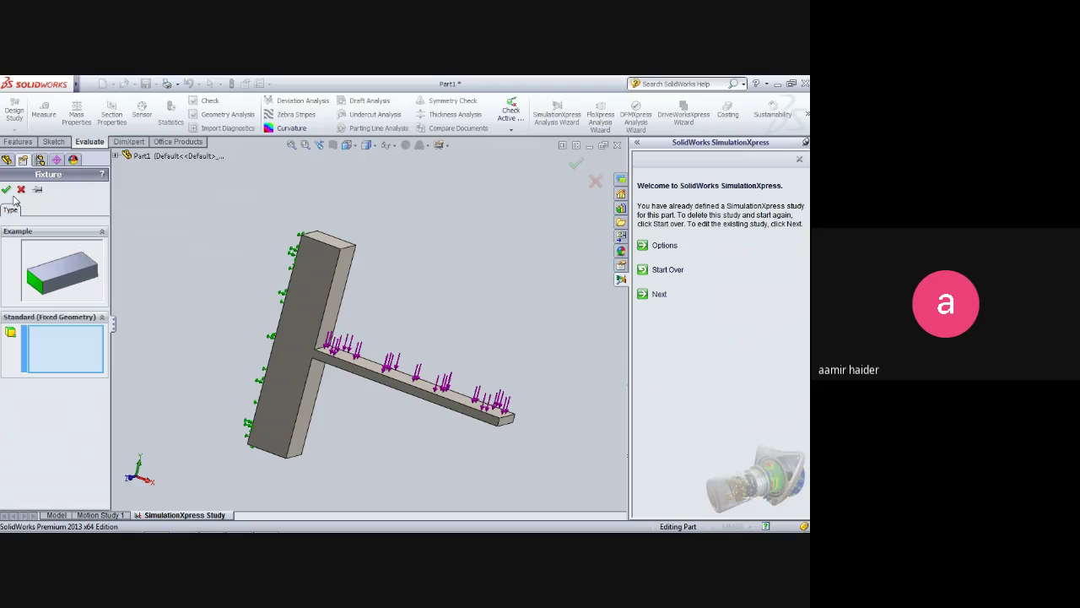
left_click(21, 190)
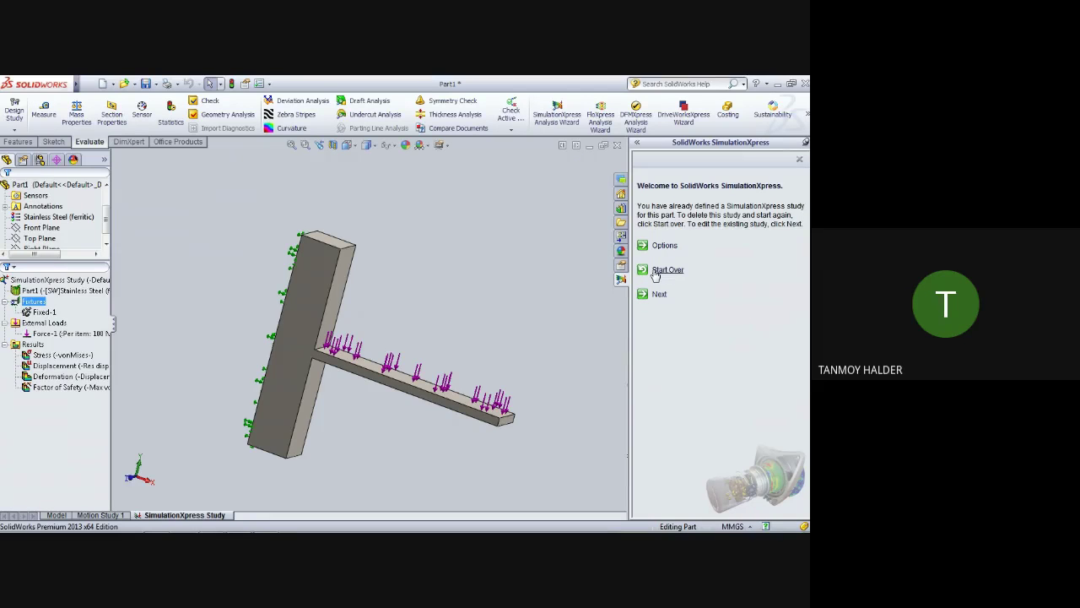
left_click(663, 269)
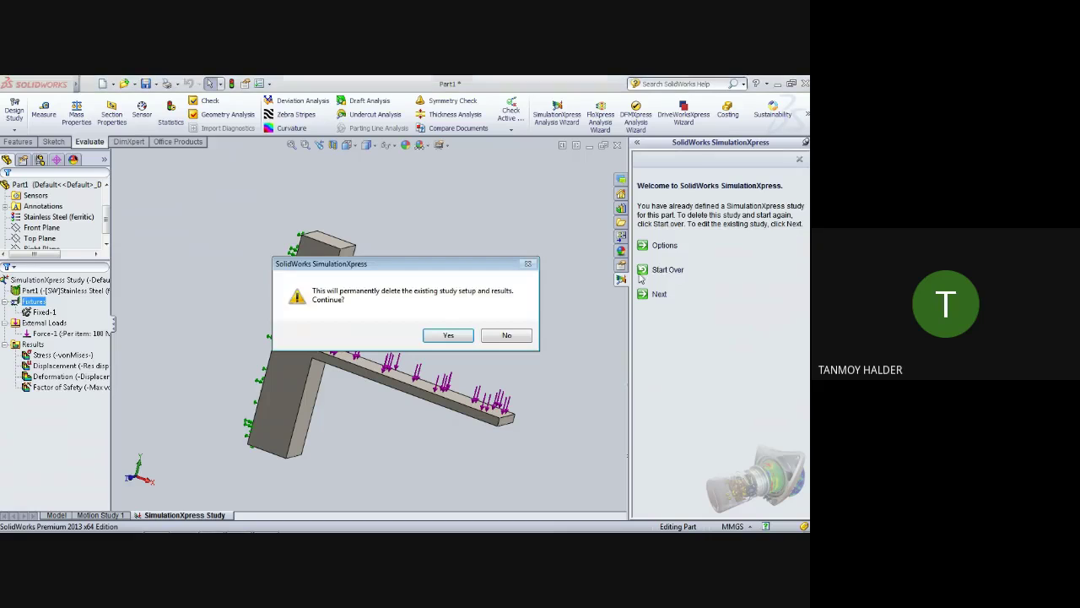
- Confirm deleting the old study setup and results, then close SimulationXpress
left_click(446, 334)
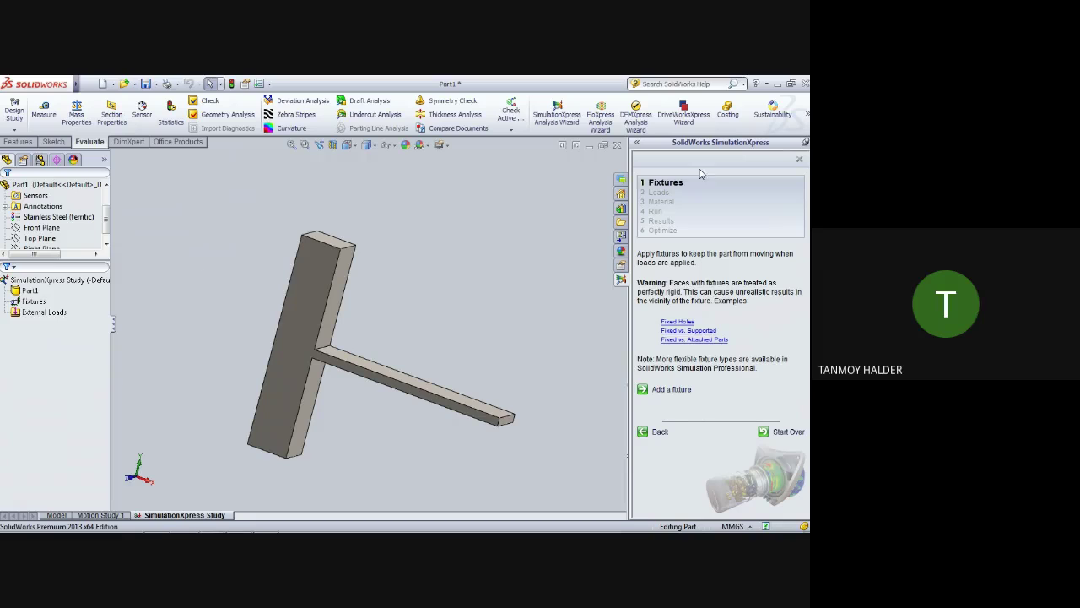
left_click(18, 142)
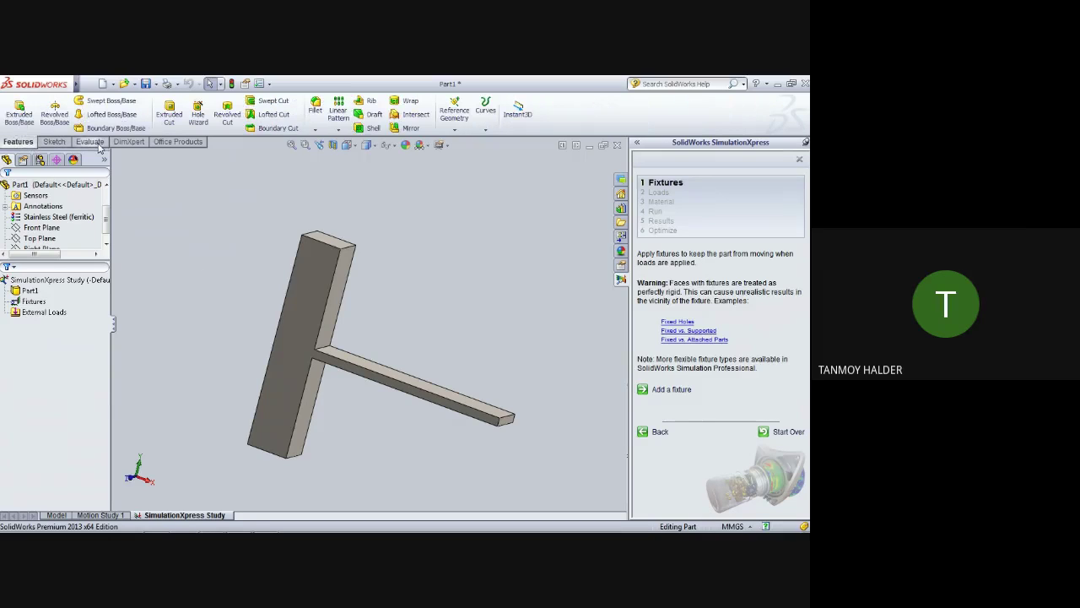
left_click(799, 159)
left_click(378, 336)
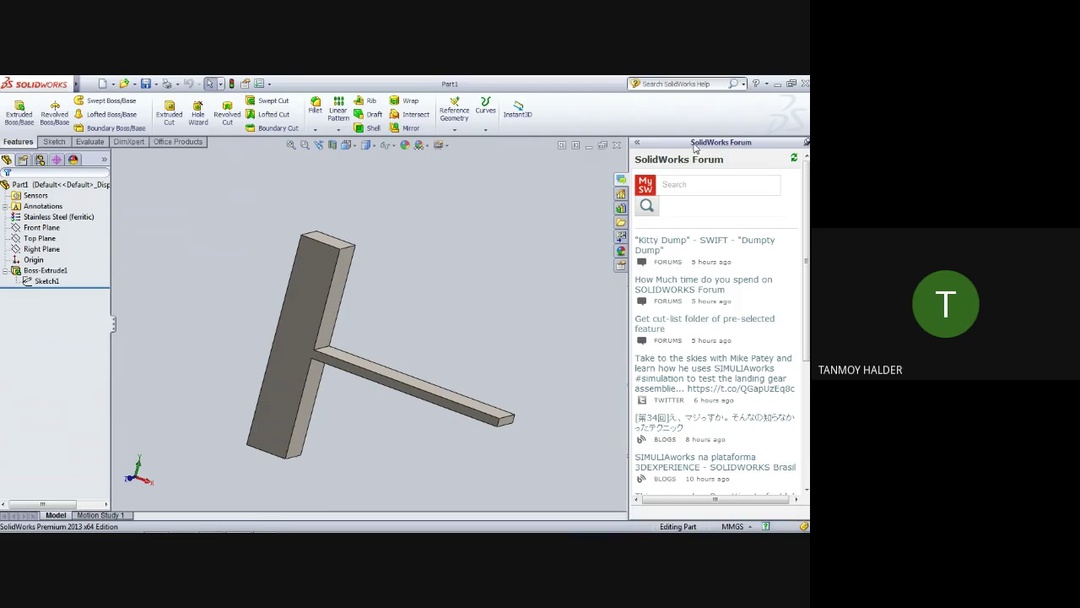
- Widen the graphics area and launch a new SimulationXpress Analysis Wizard study
left_click_drag(627, 156, 695, 160)
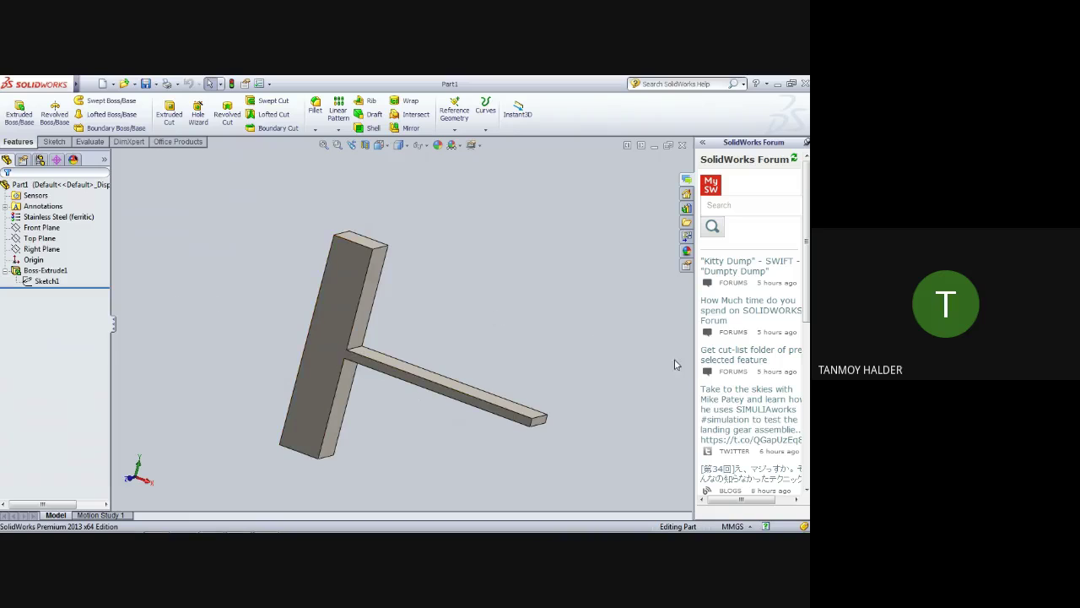
left_click(103, 142)
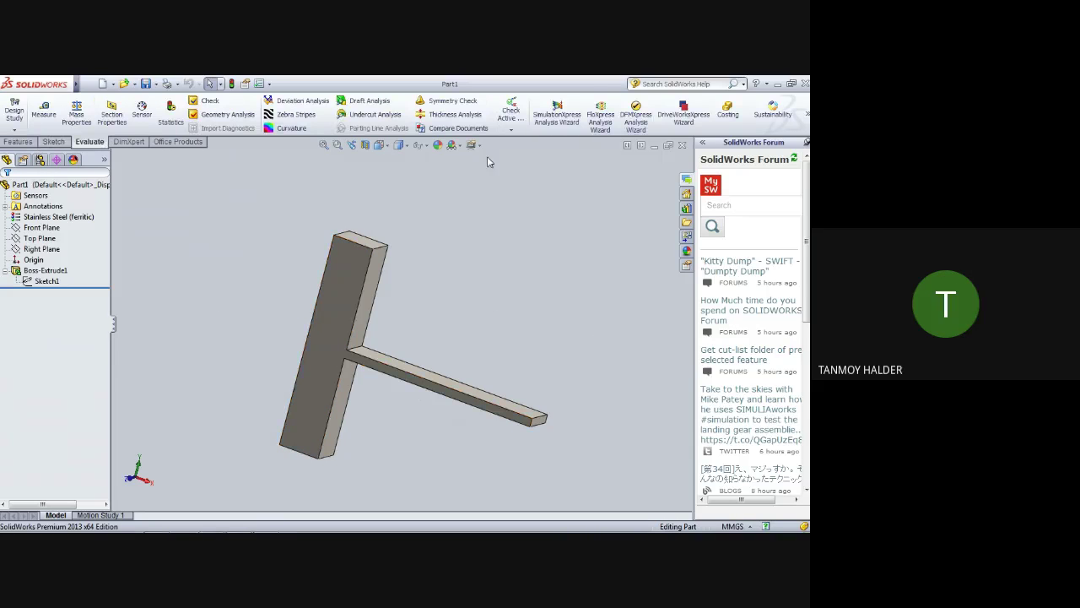
left_click(564, 118)
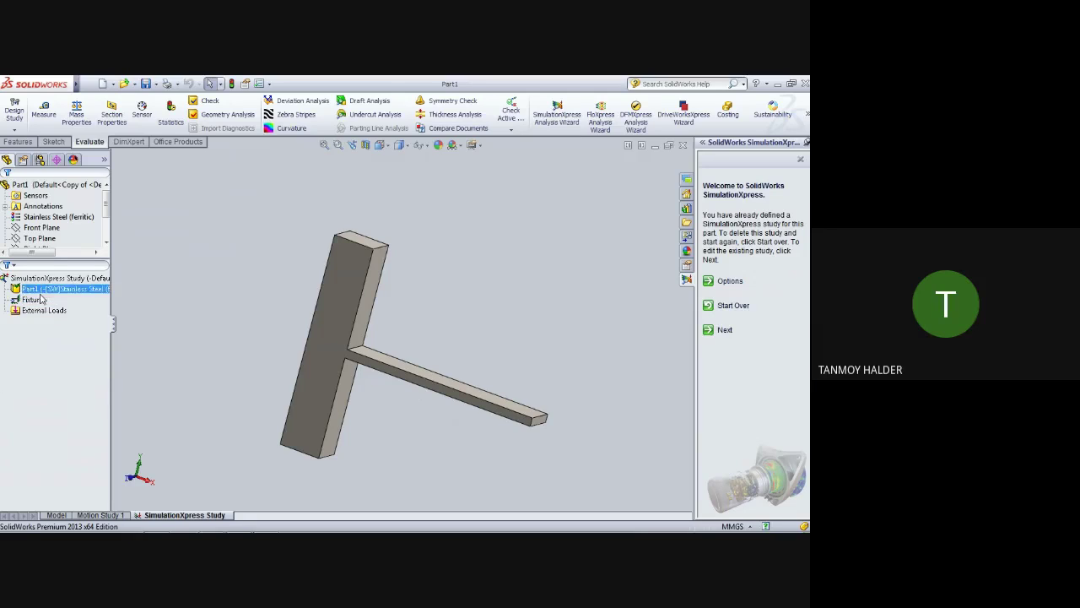
- Apply a Fixed Geometry fixture to the back face of the bracket's upright block
left_click(35, 299)
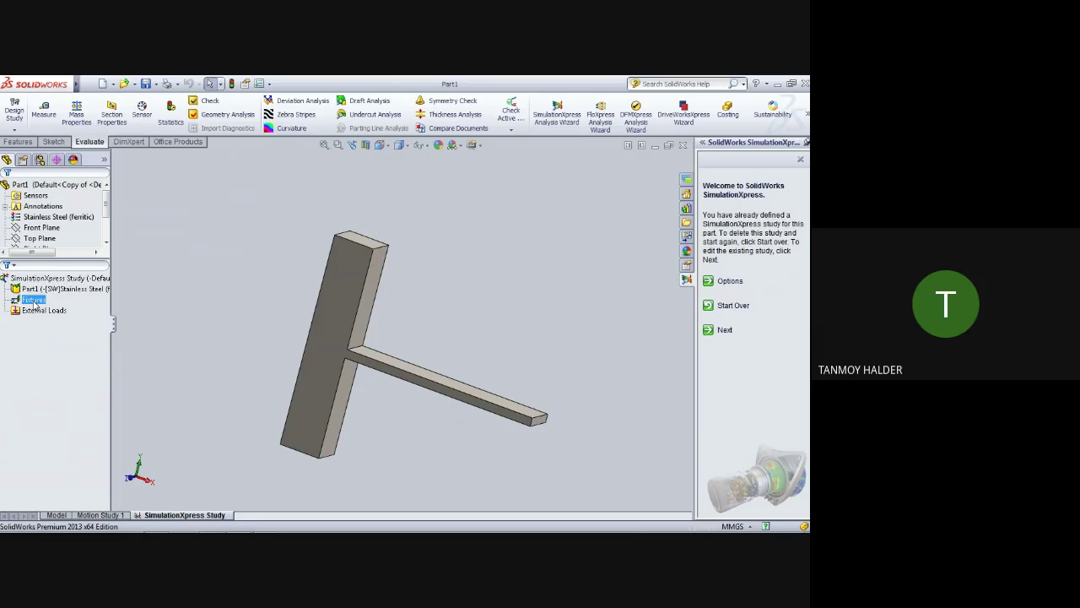
right_click(33, 305)
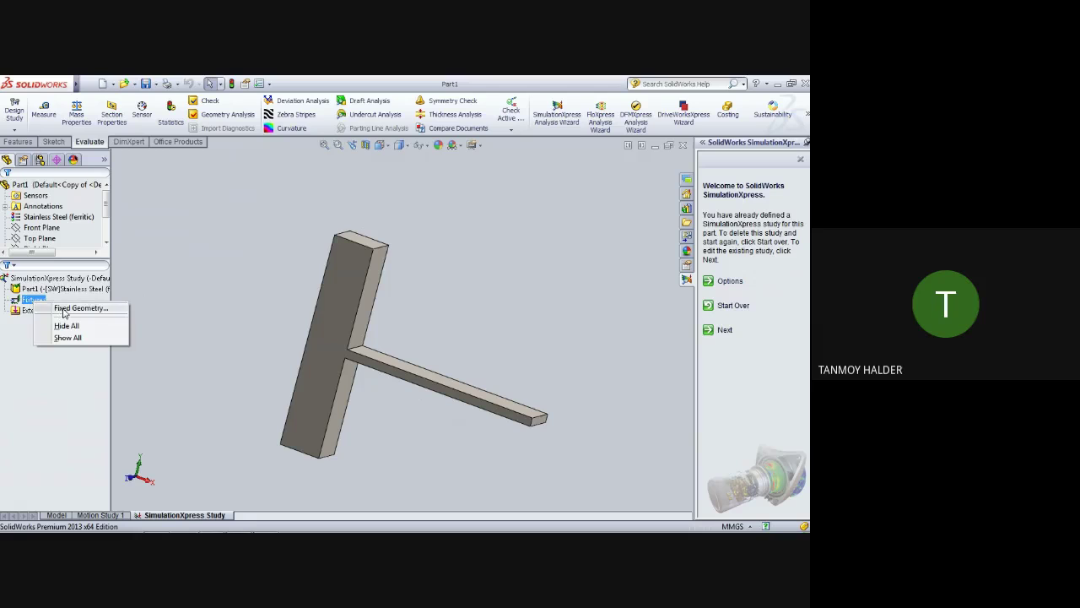
left_click(63, 309)
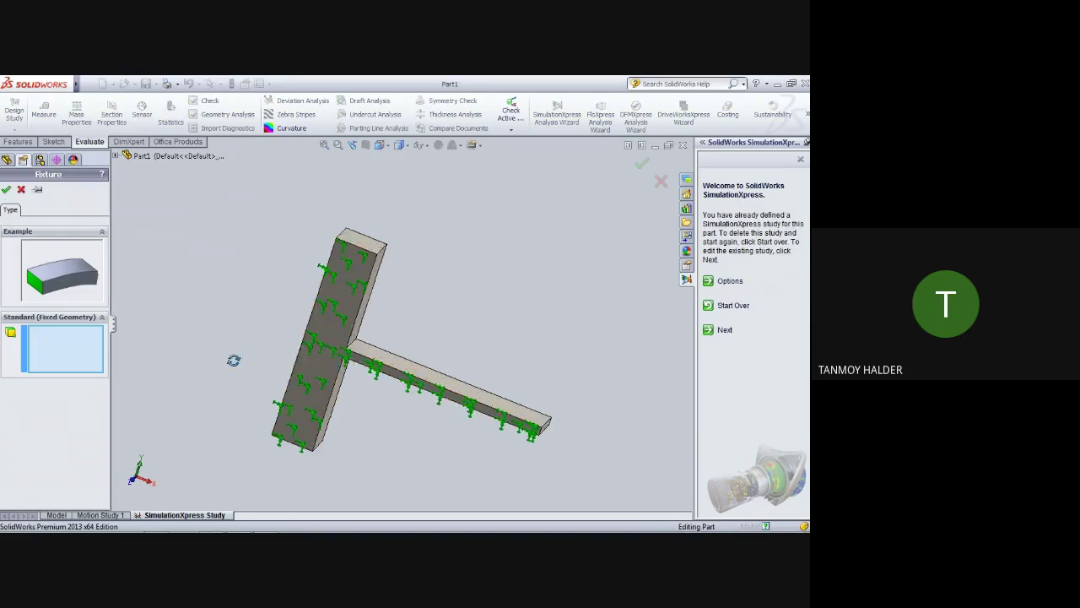
middle_click_drag(234, 361, 260, 407)
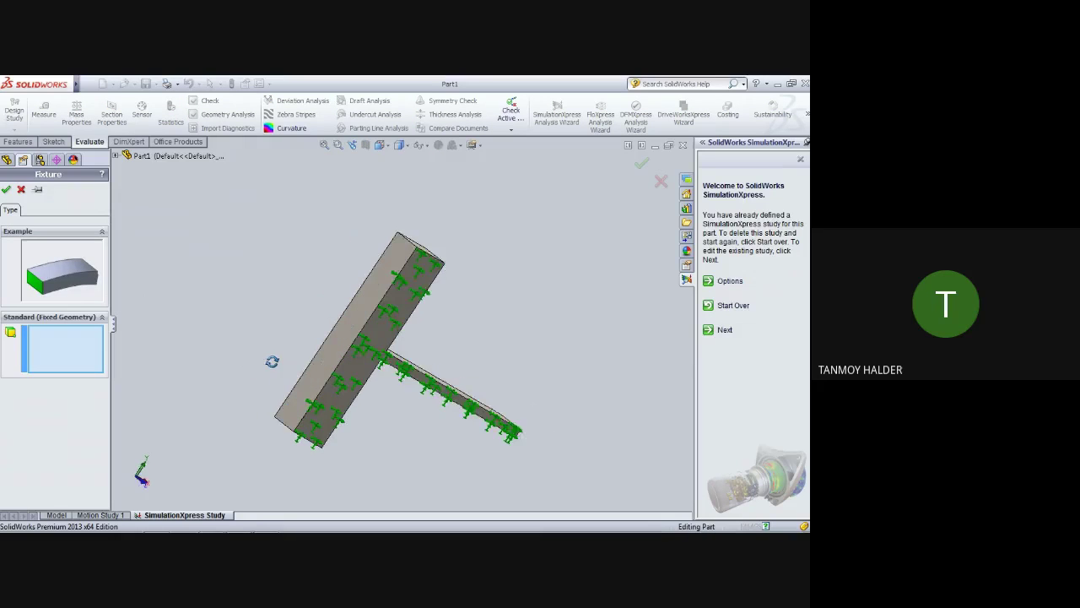
left_click(355, 346)
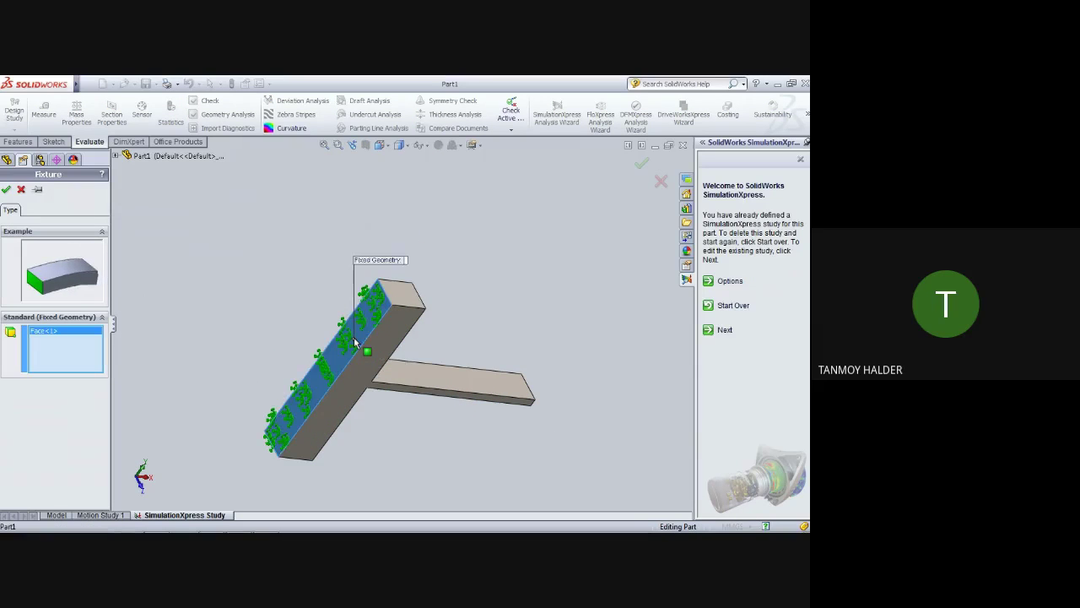
left_click(6, 190)
- Begin a Force load in SI units with Selected direction, viewing the arm end
left_click(31, 311)
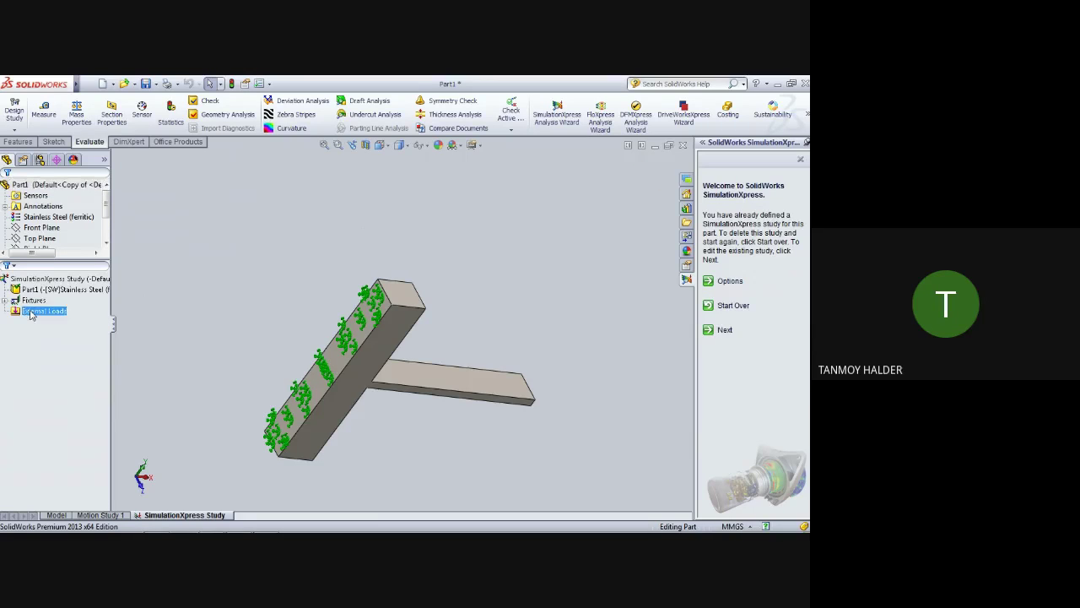
right_click(31, 312)
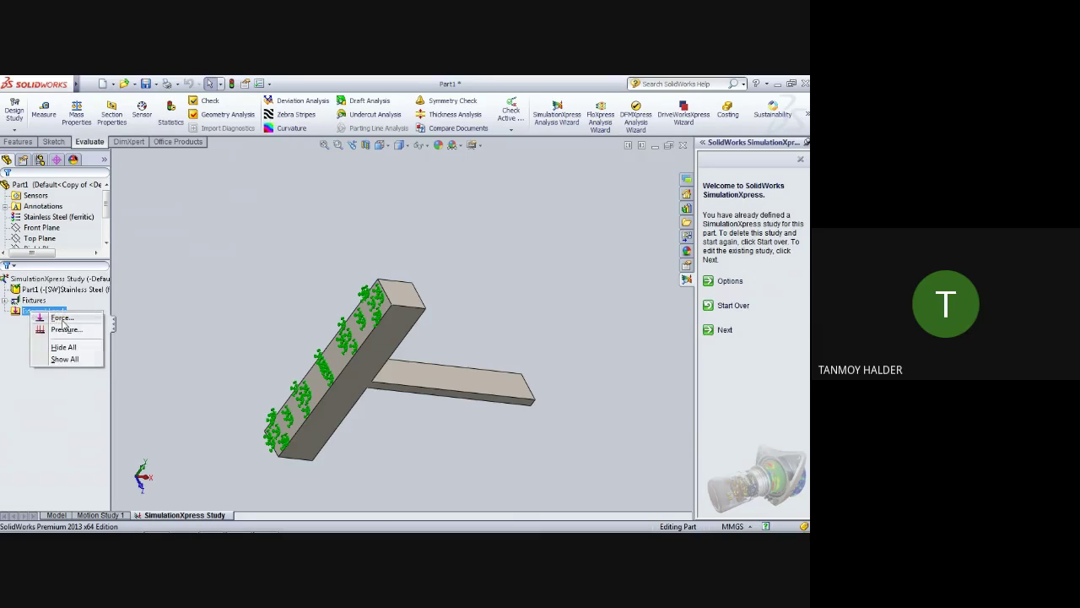
left_click(64, 319)
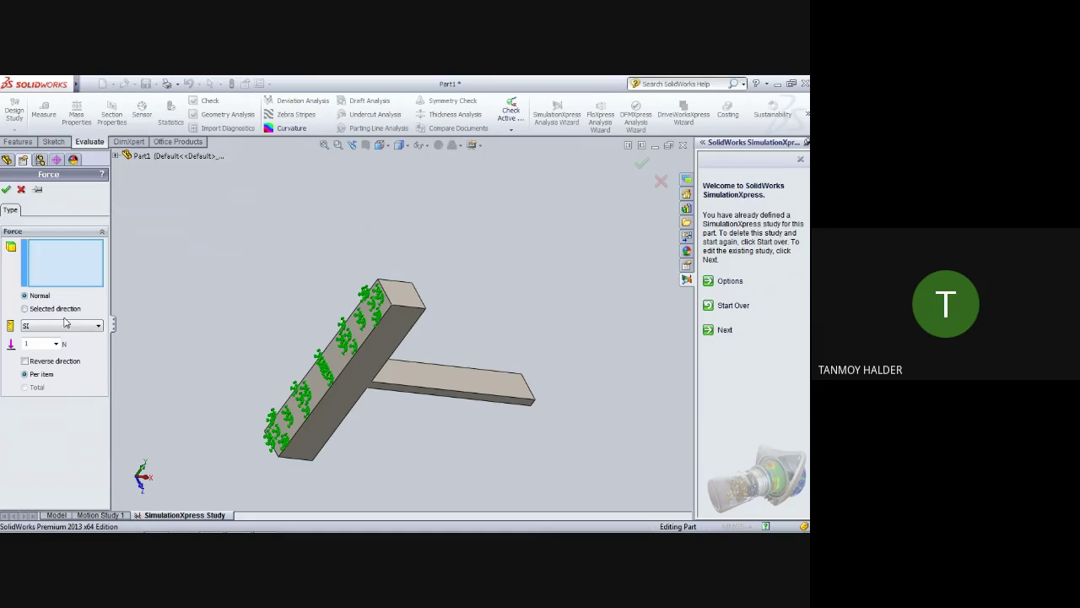
left_click(69, 326)
left_click(70, 326)
left_click(26, 309)
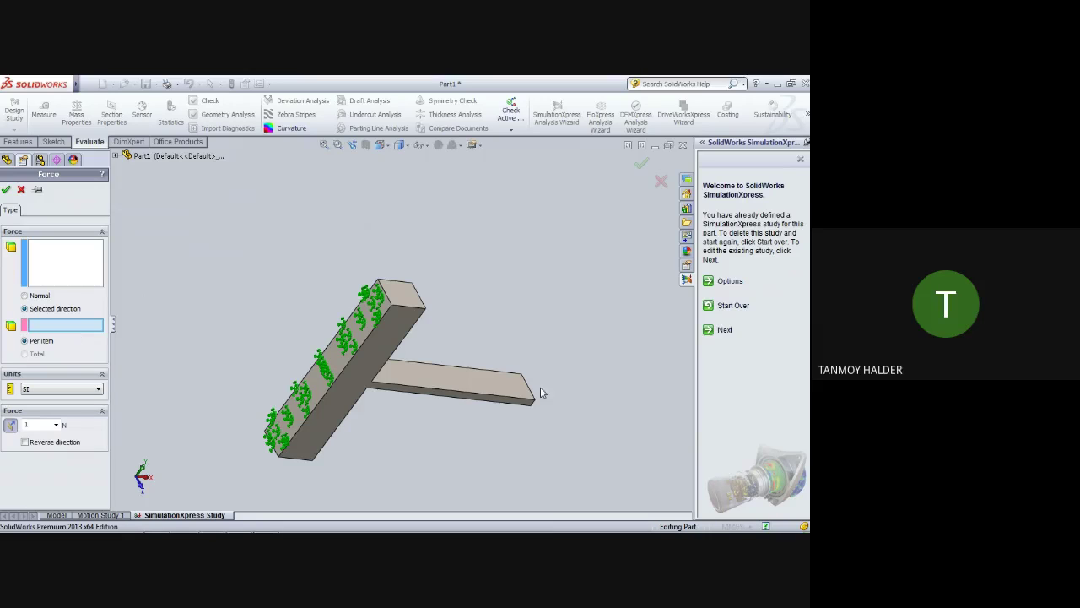
middle_click_drag(542, 391, 139, 404)
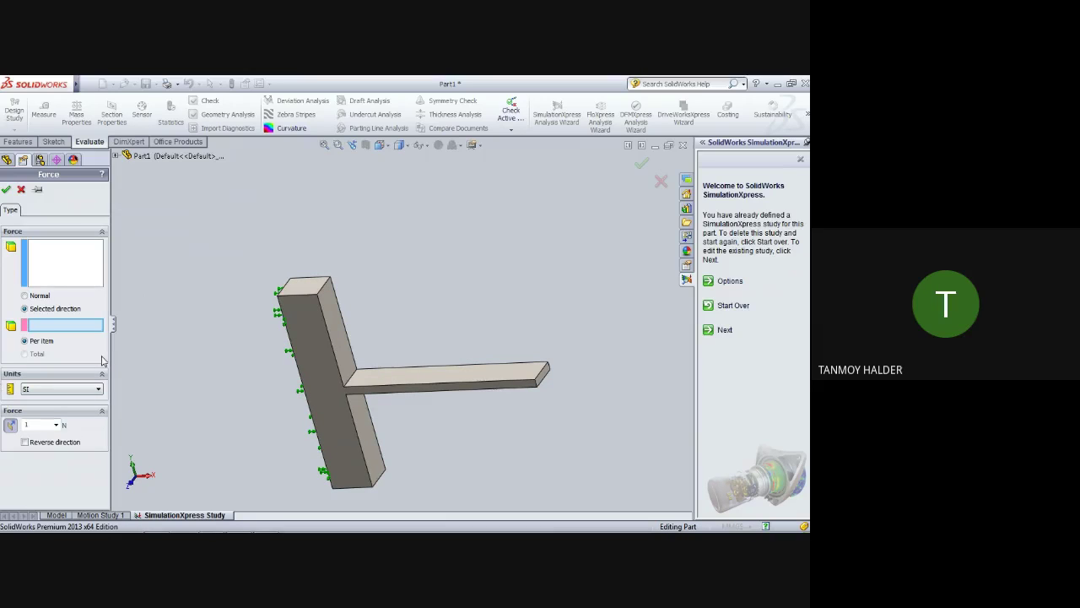
- Cancel the force without adding it and save the part
left_click(54, 425)
left_click(21, 190)
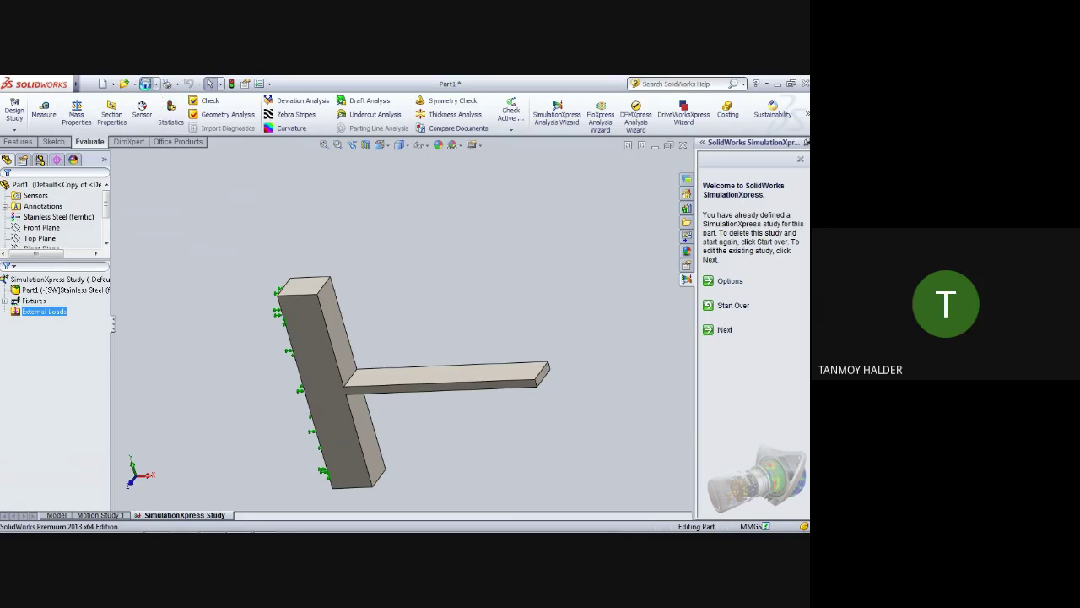
left_click(145, 84)
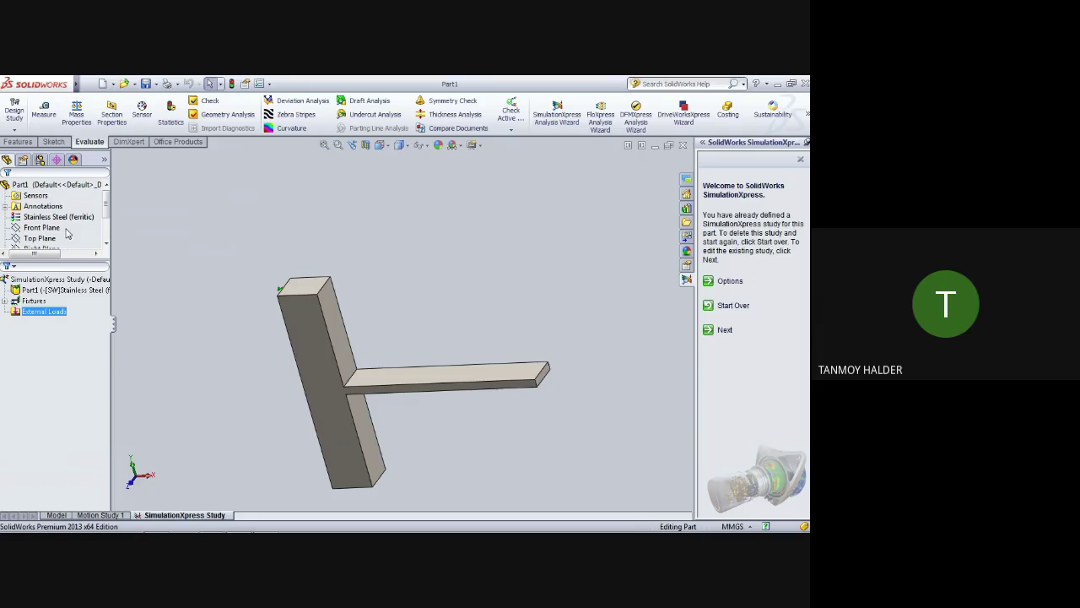
- Exit SimulationXpress, answer its save prompt, and close the part document
left_click(800, 160)
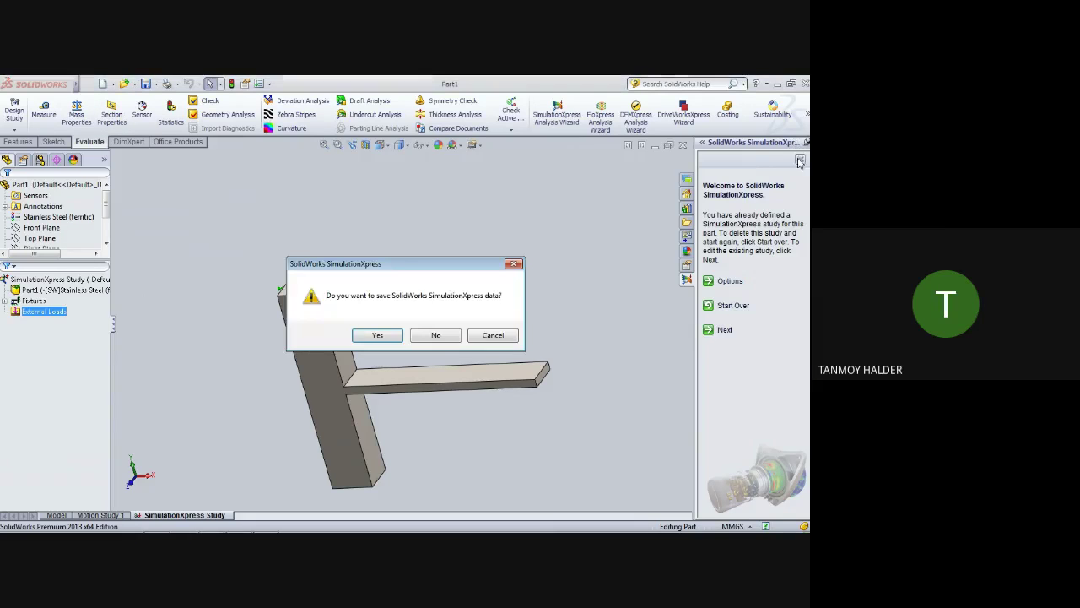
left_click(366, 339)
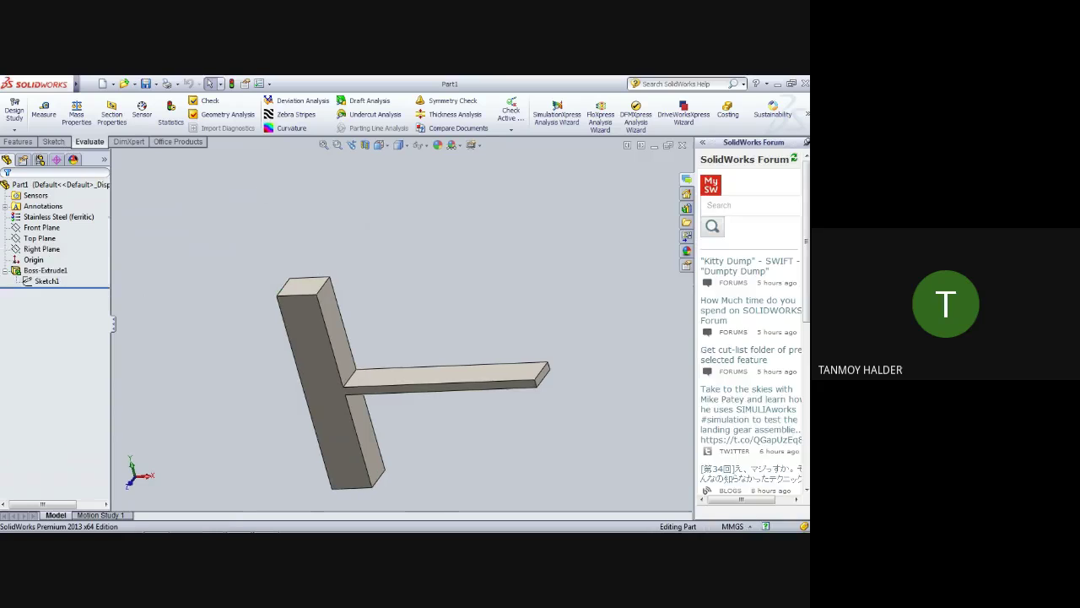
left_click(682, 146)
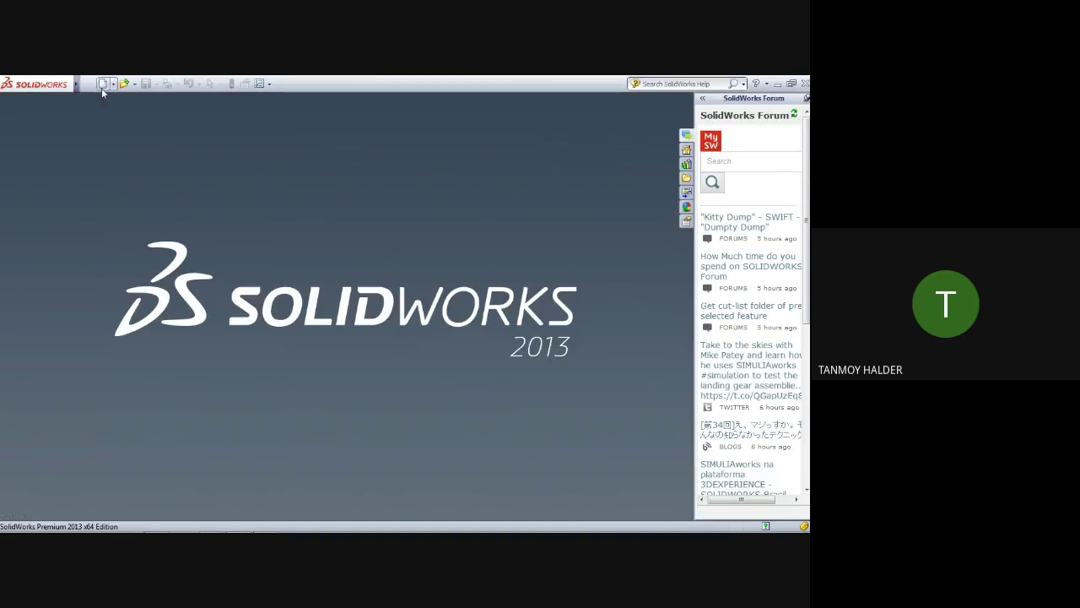
- Create a new assembly and insert Part1 as a fixed component at the origin
left_click(102, 84)
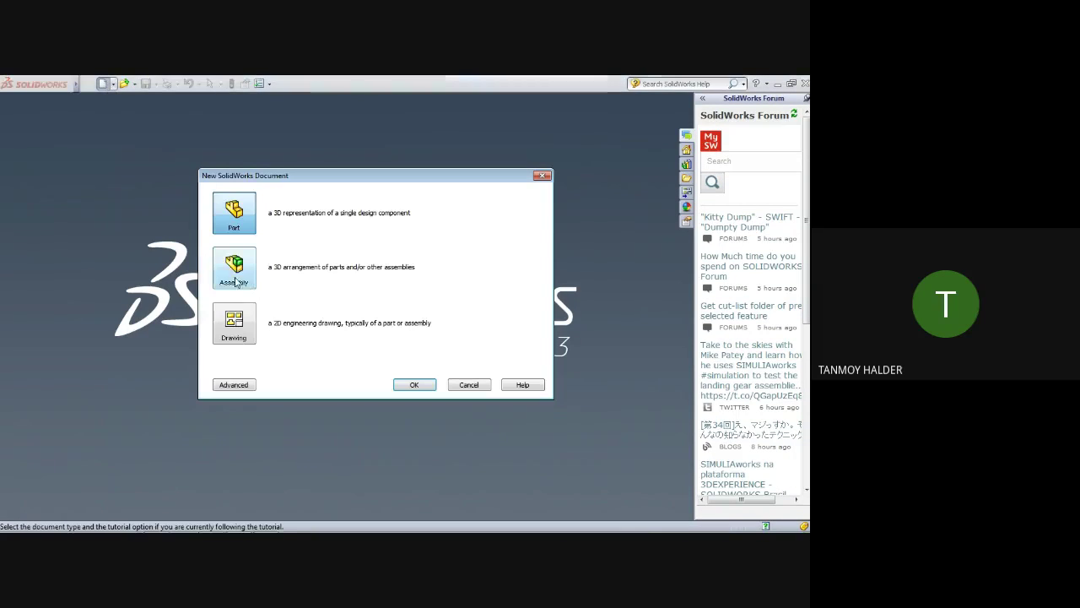
left_click(236, 282)
double_click(229, 272)
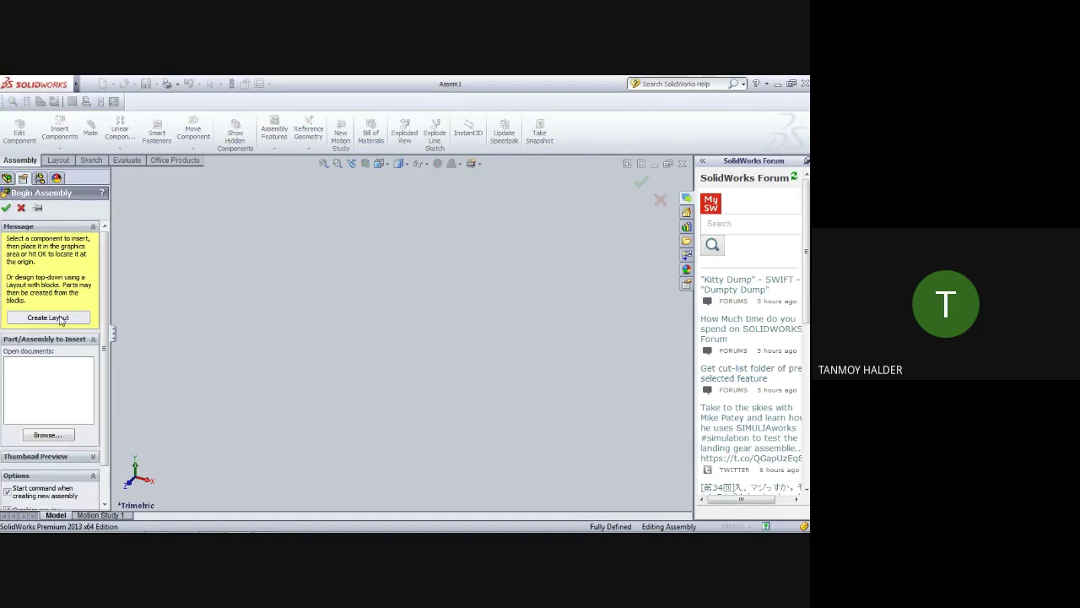
left_click(47, 435)
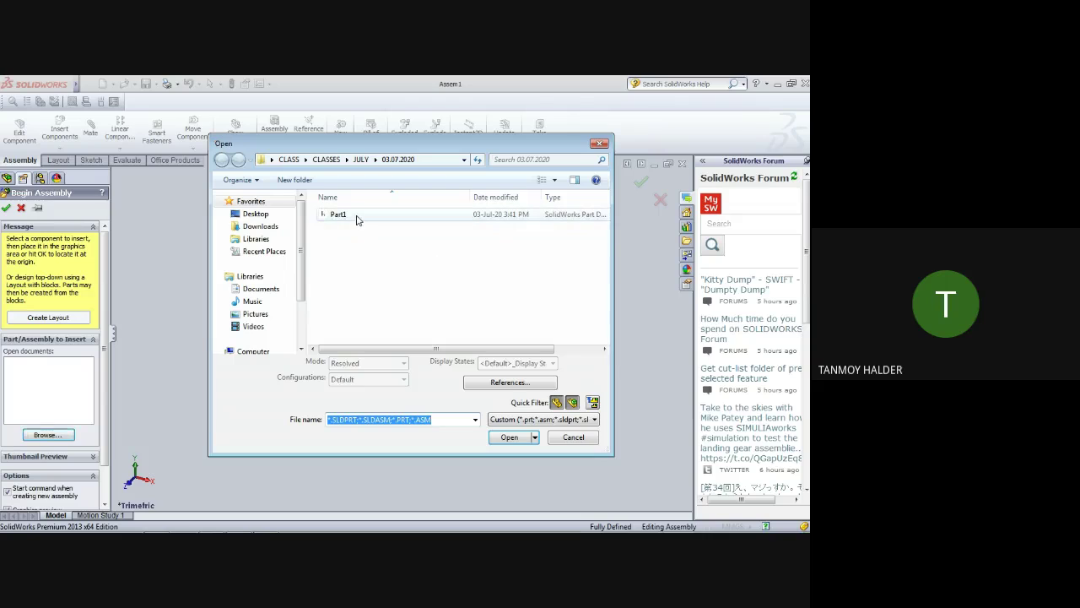
double_click(357, 215)
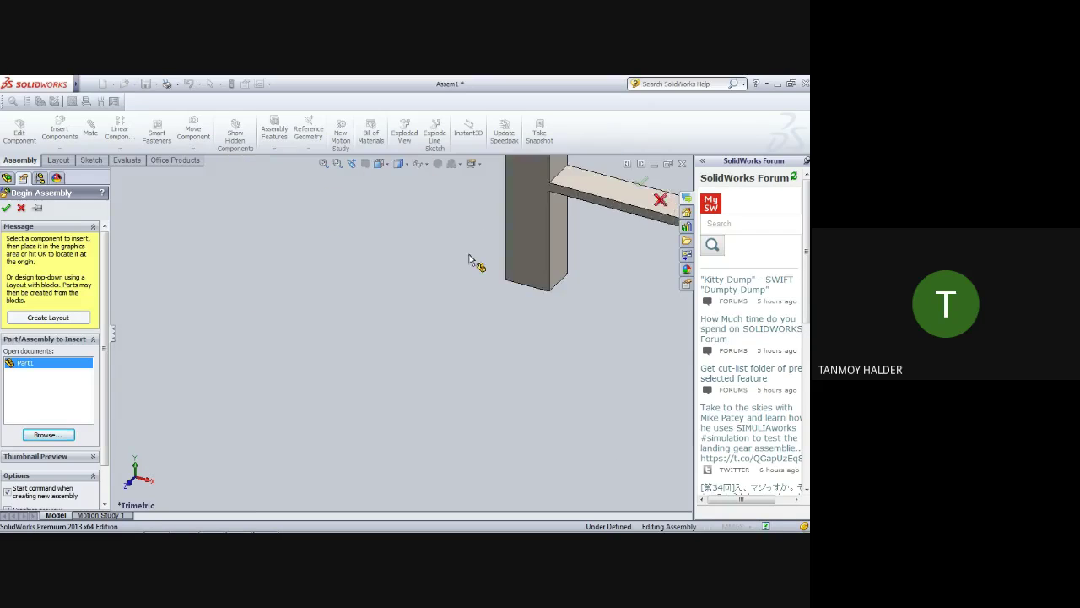
left_click(374, 304)
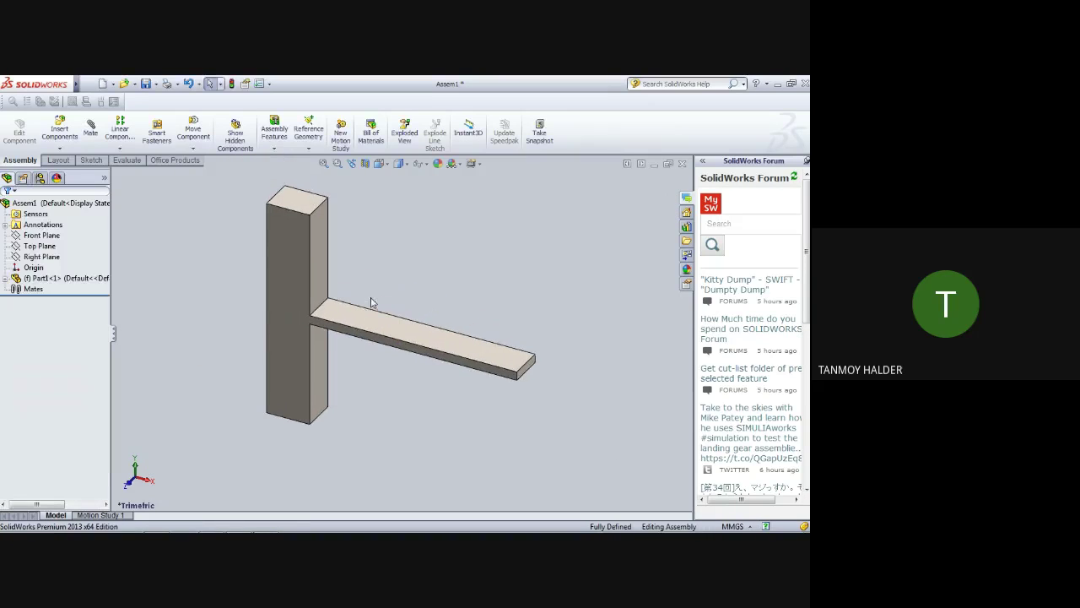
- Try launching SimulationXpress on the assembly, dismissing the not-supported warnings
mouse_move(196, 326)
middle_mouse_down()
mouse_move(178, 179)
mouse_move(292, 181)
mouse_move(227, 270)
mouse_move(242, 311)
middle_mouse_up()
left_click(123, 160)
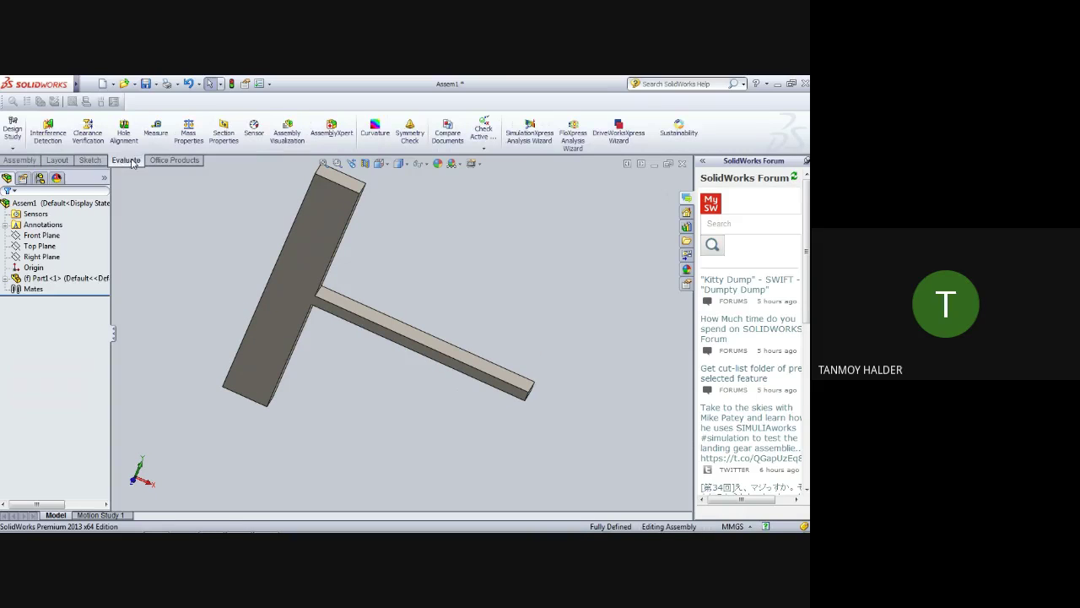
left_click(18, 160)
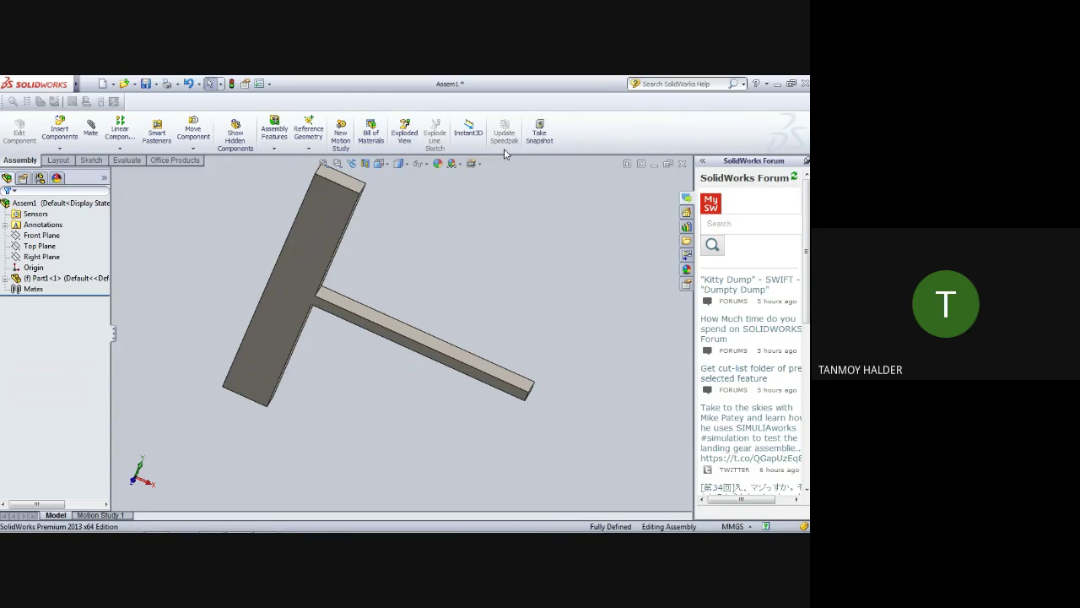
left_click(126, 161)
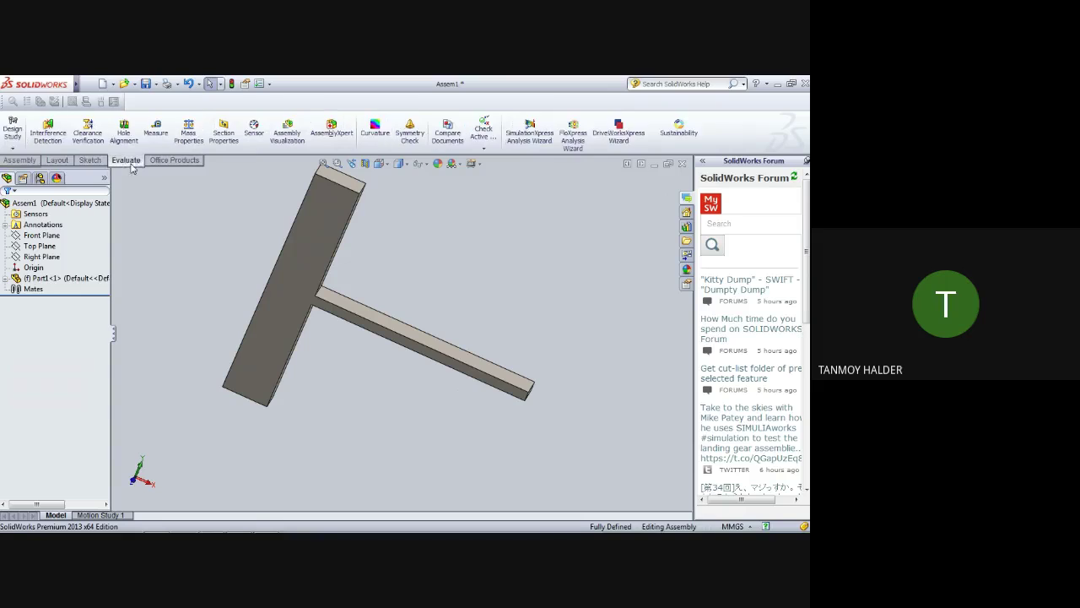
left_click(528, 135)
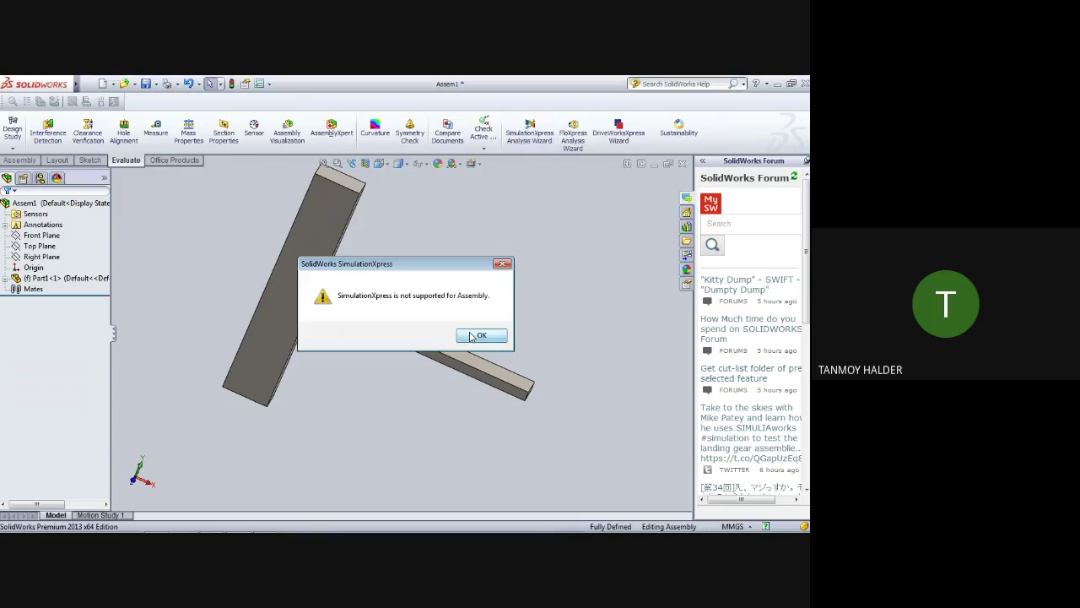
left_click(472, 336)
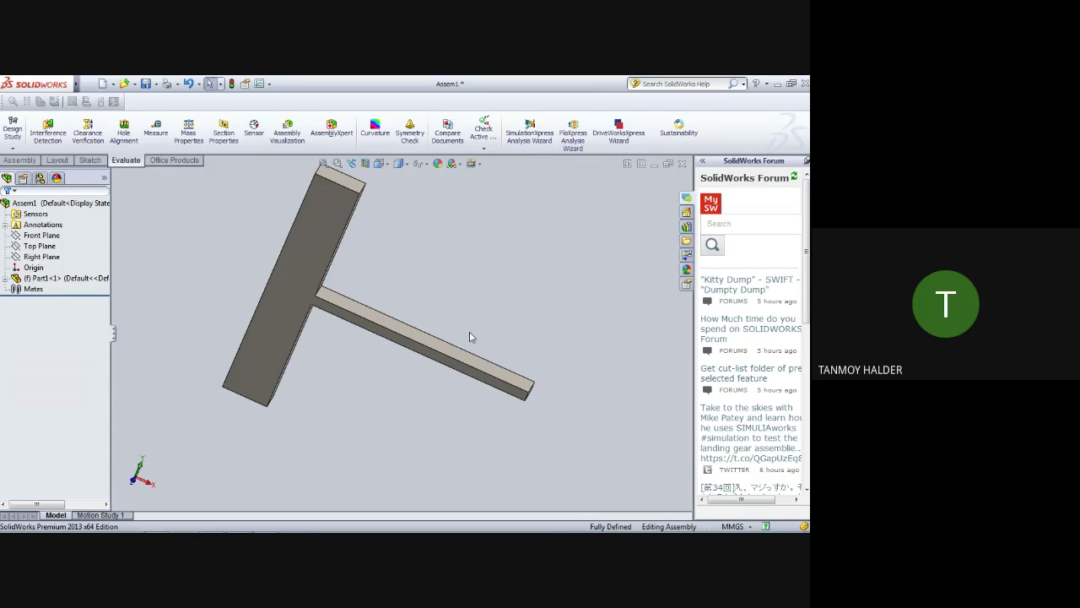
left_click(530, 135)
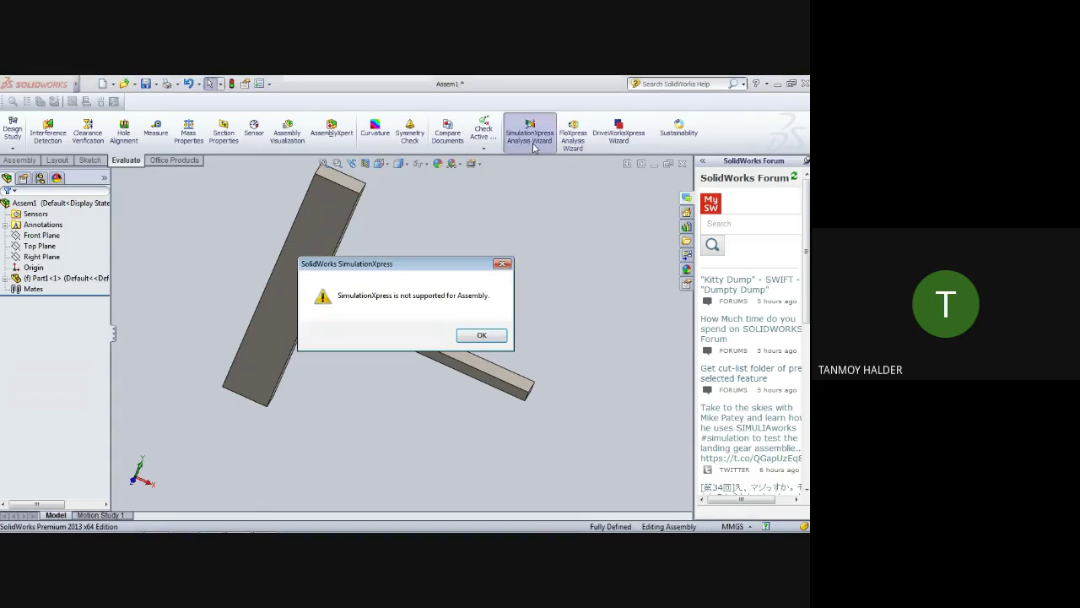
left_click(480, 334)
left_click(530, 135)
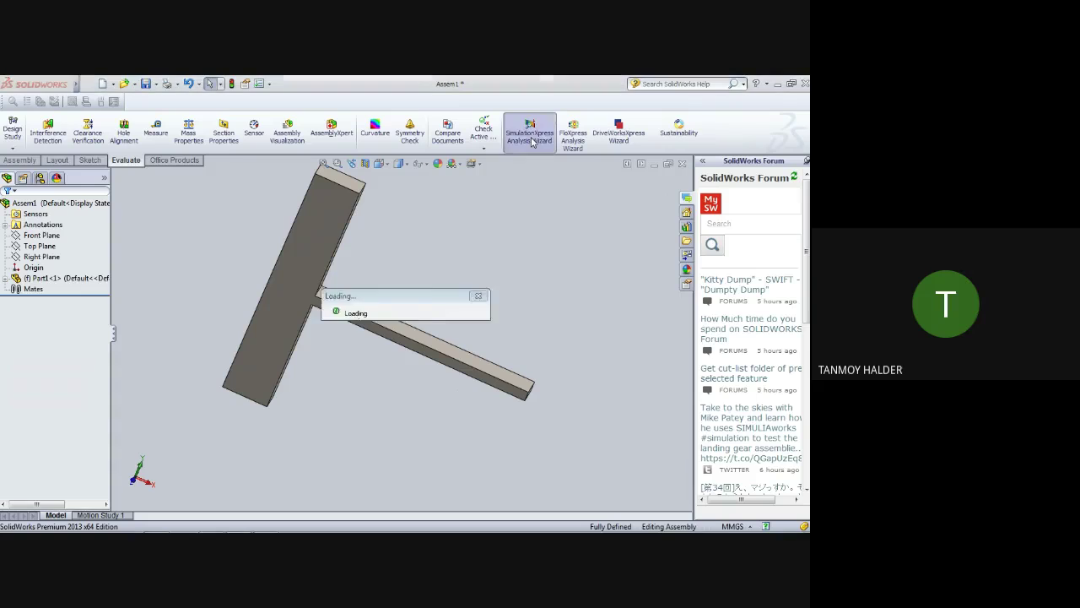
left_click(483, 336)
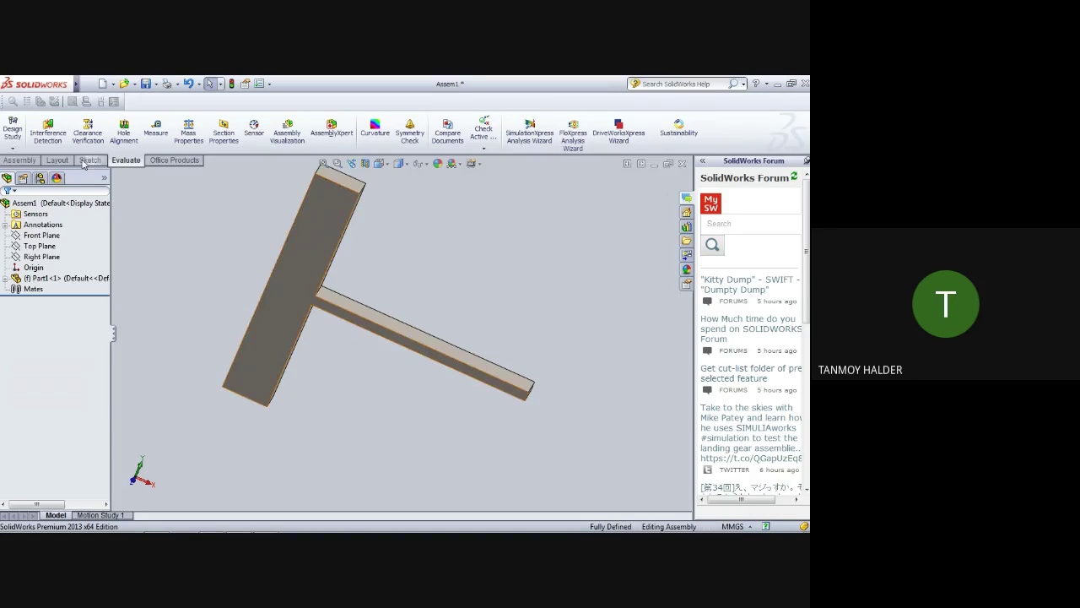
- Browse the command tabs, open and close Design Checker, then open Design Study
left_click(24, 165)
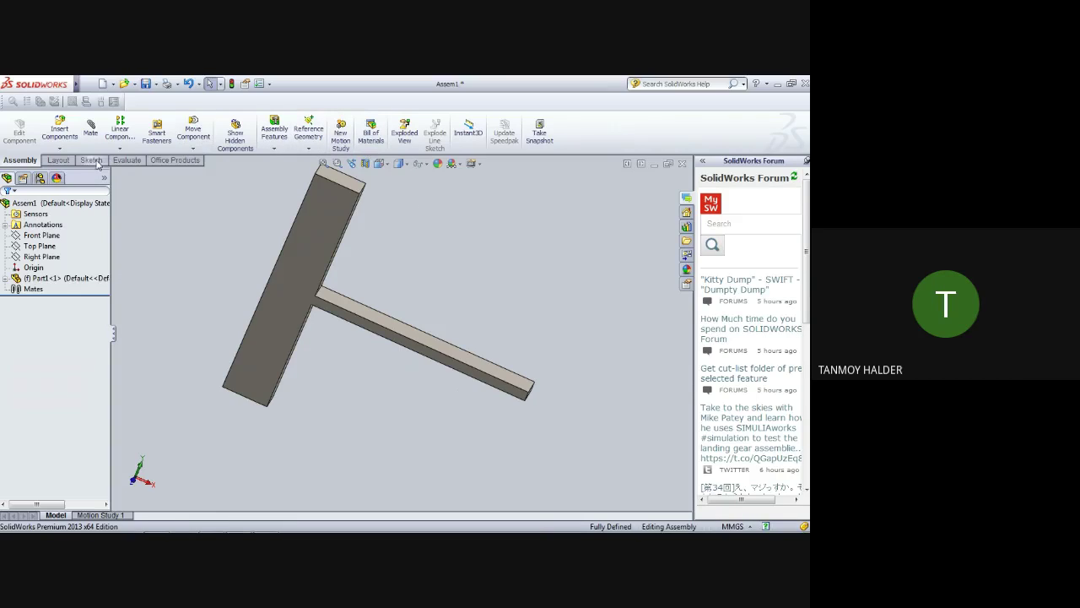
left_click(67, 164)
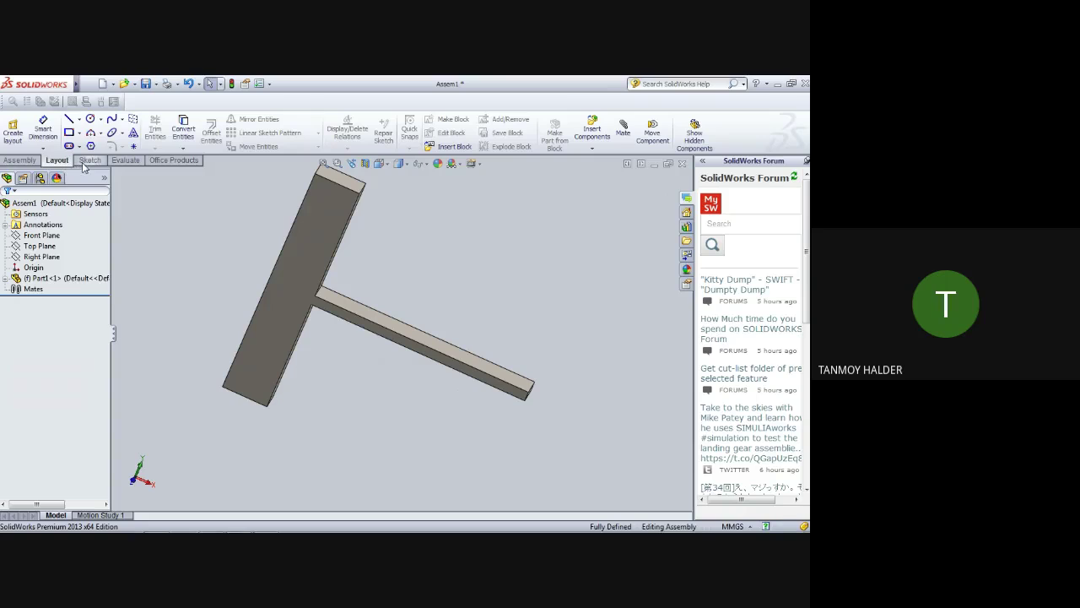
left_click(88, 162)
left_click(125, 162)
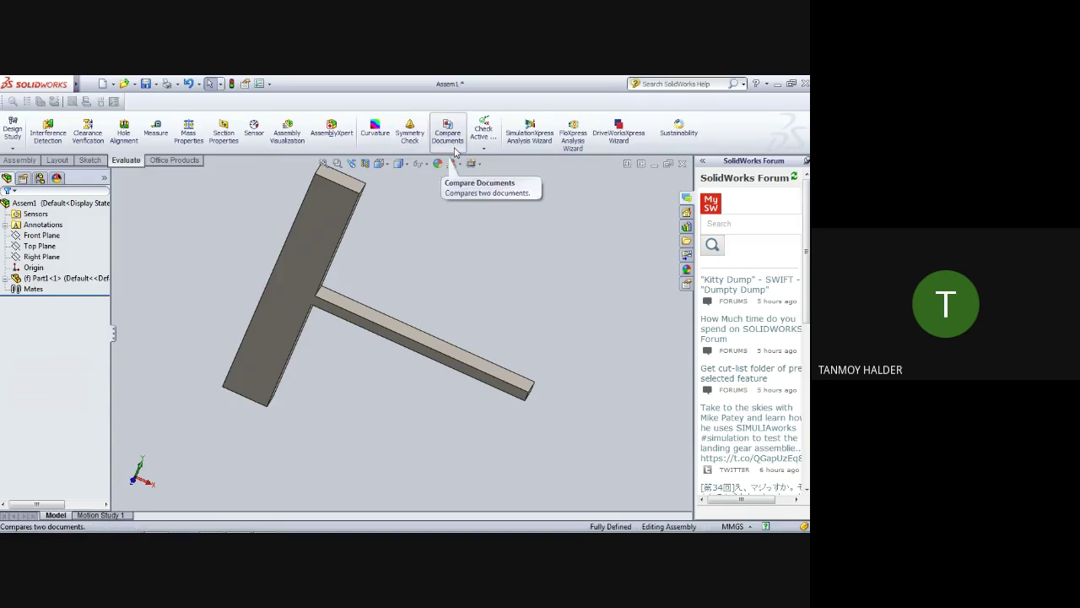
left_click(490, 152)
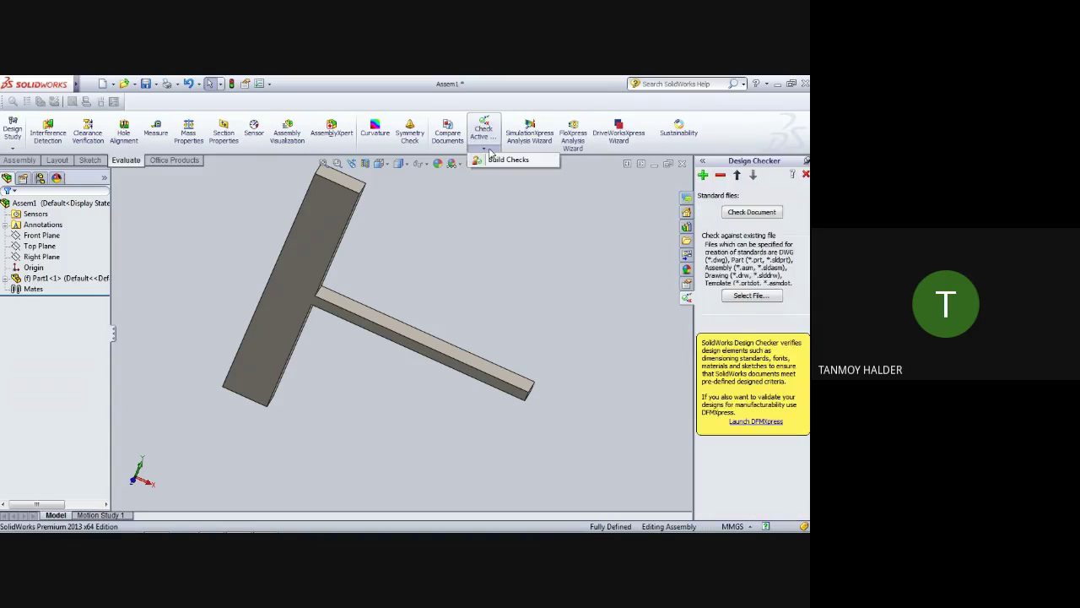
left_click(806, 175)
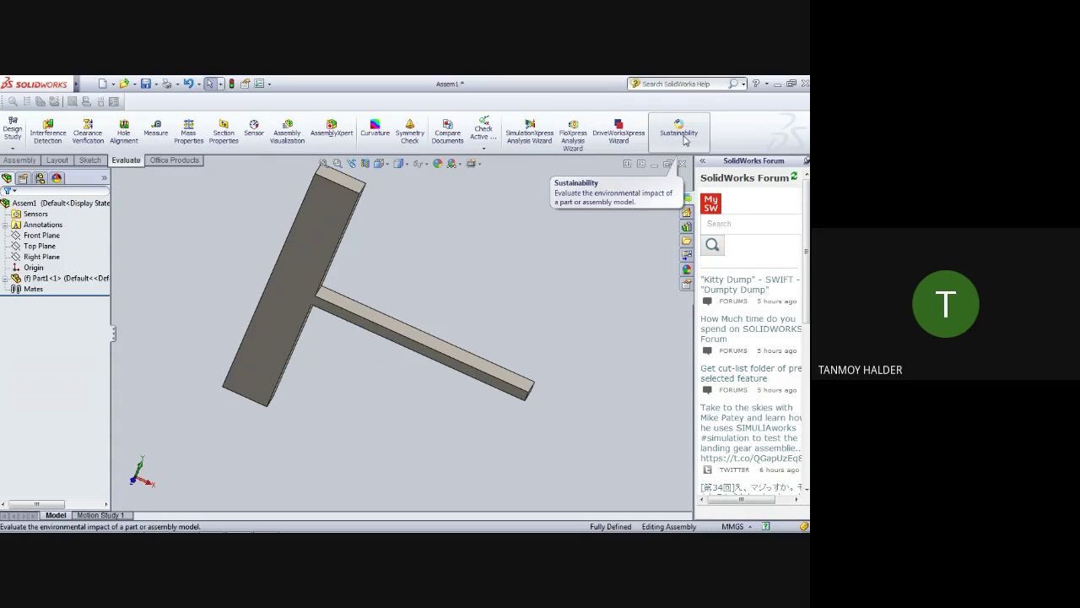
left_click(13, 137)
- Create Design Study 1 and retry SimulationXpress, dismissing the not-supported warning
left_click(38, 159)
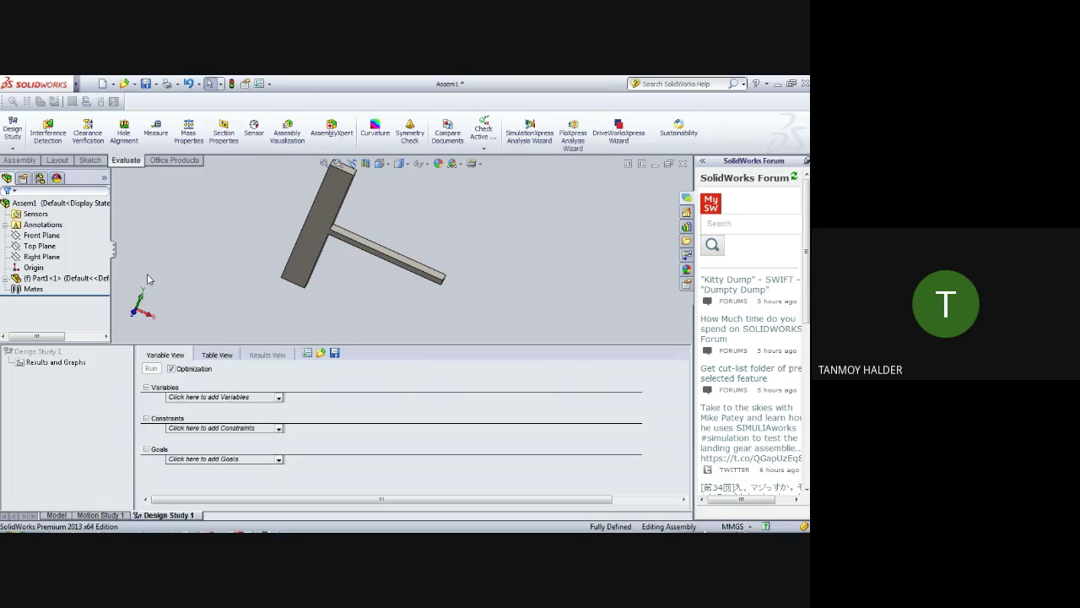
left_click(23, 178)
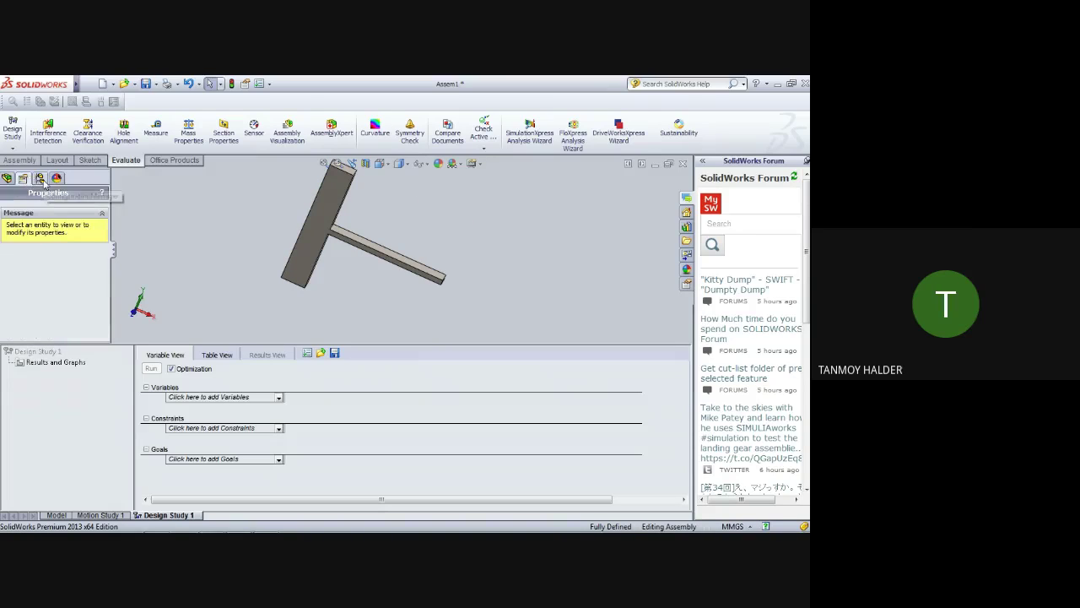
left_click(40, 178)
left_click(5, 178)
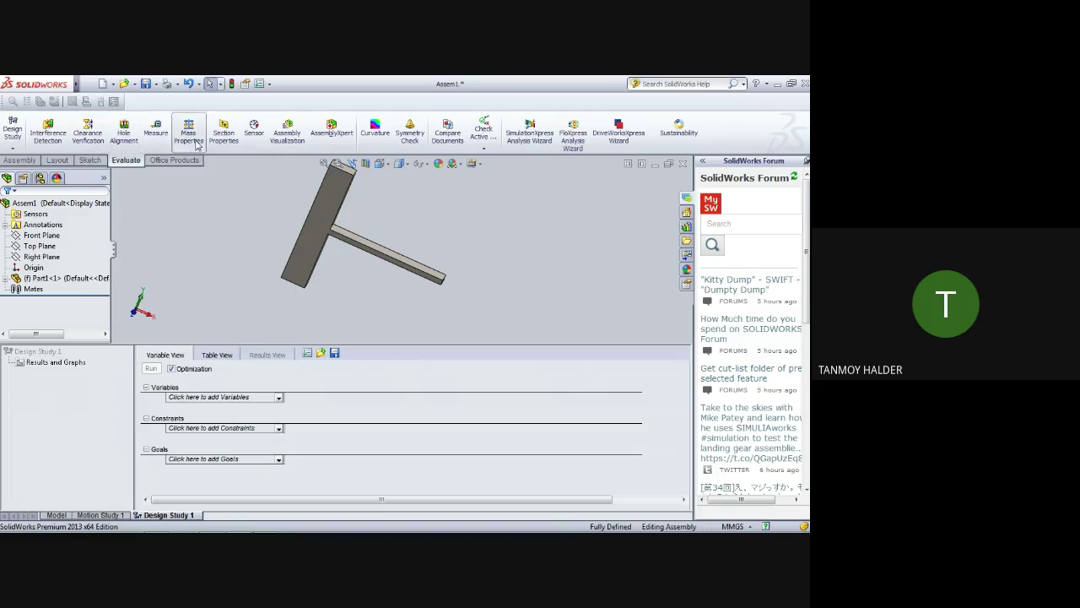
left_click(525, 131)
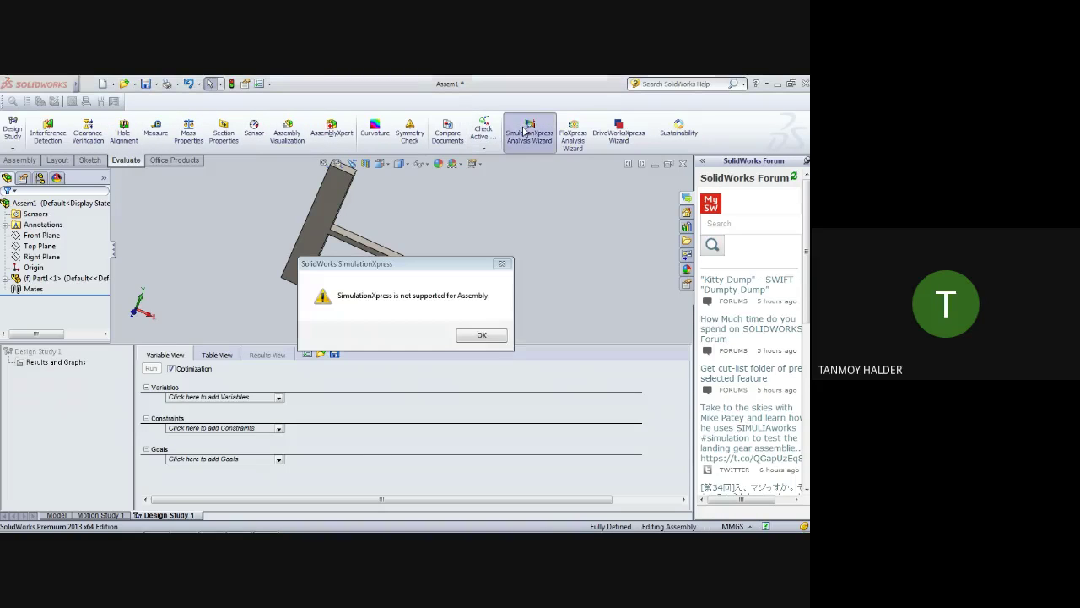
left_click(481, 335)
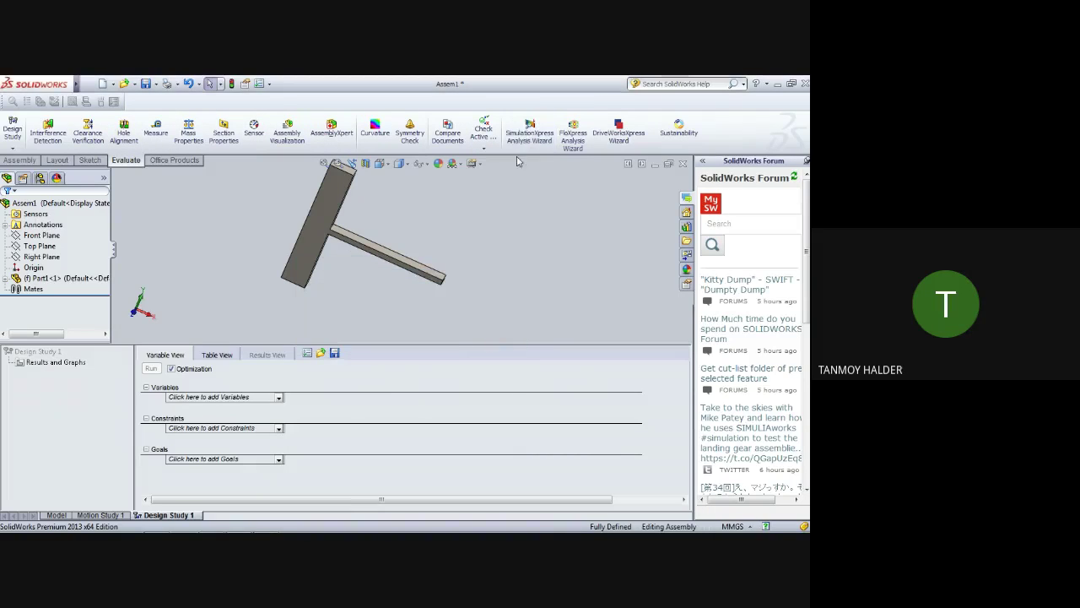
- Cancel closing the assembly and retry SimulationXpress, dismissing the warning again
right_click(528, 132)
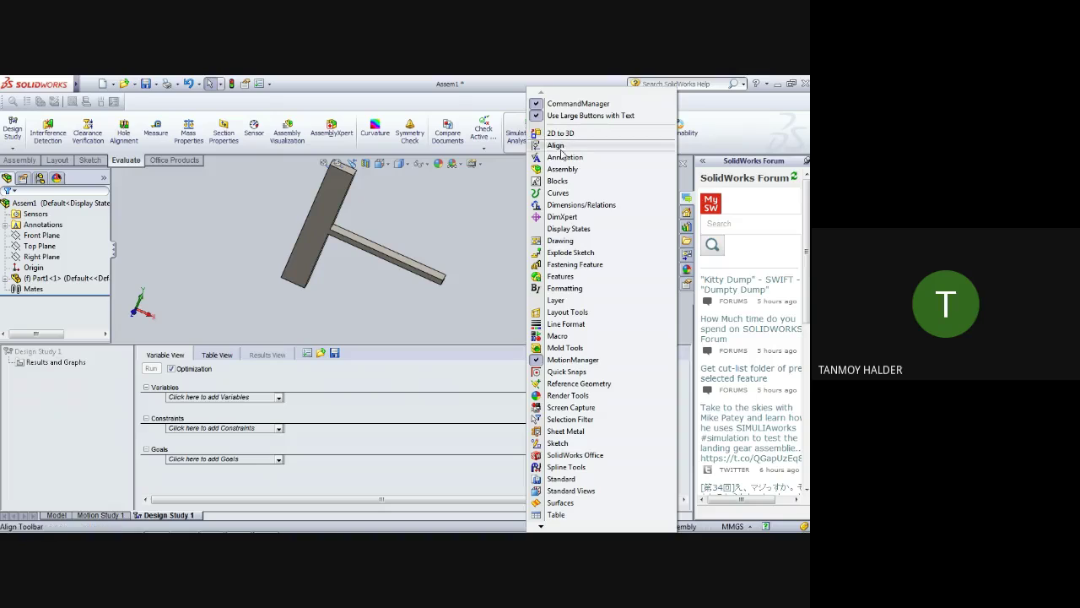
left_click(473, 270)
left_click(684, 164)
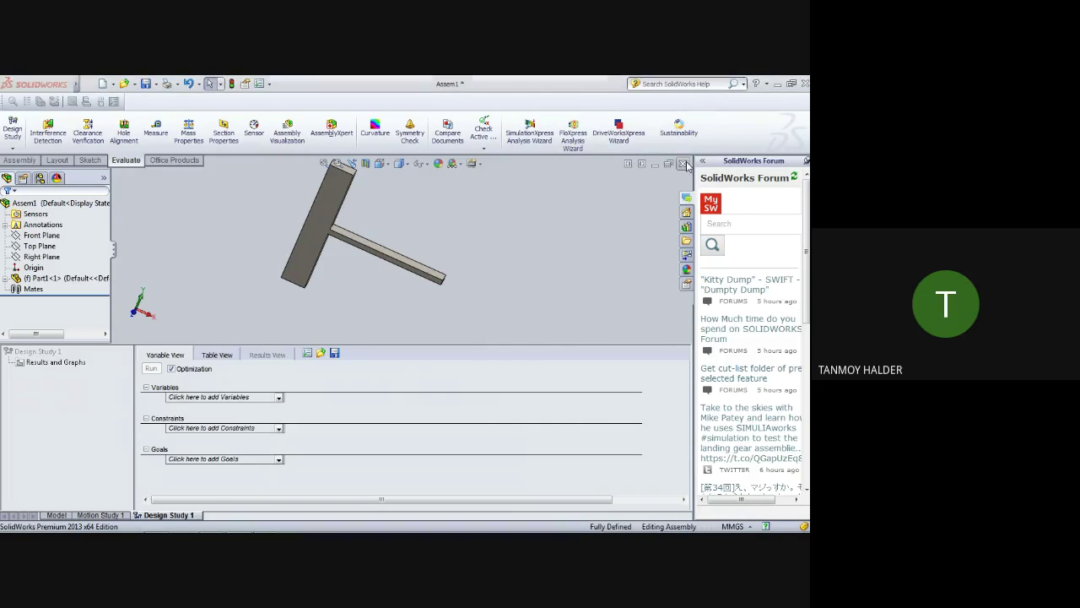
left_click(490, 361)
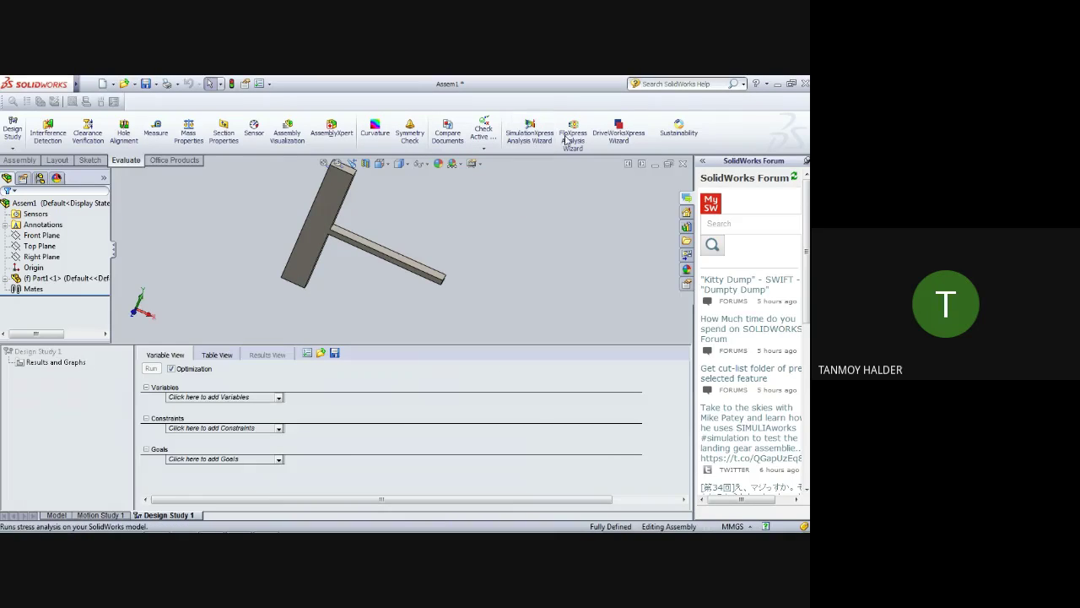
left_click(532, 140)
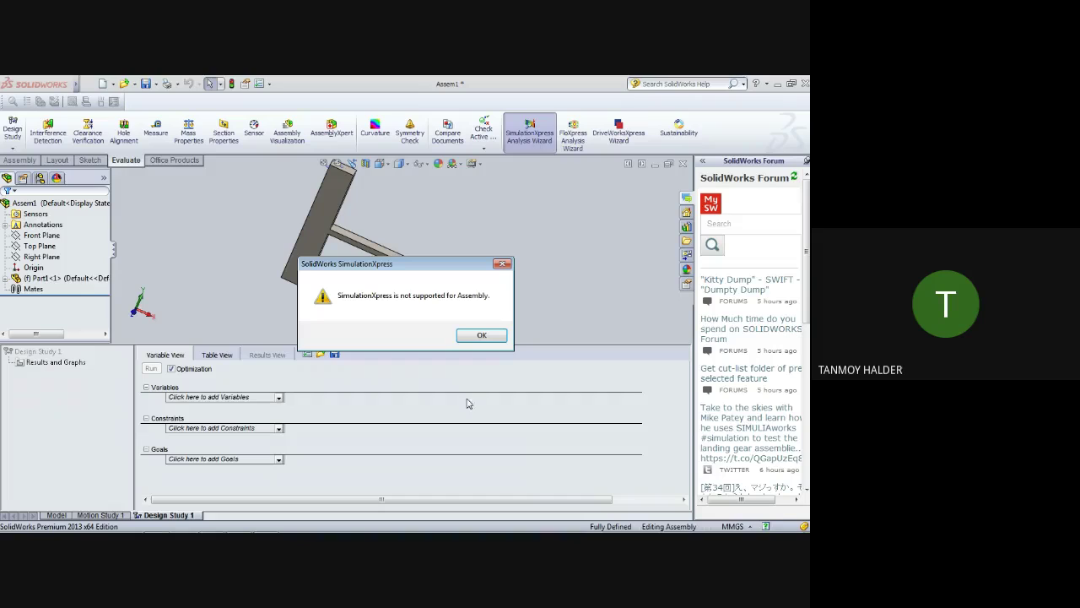
left_click(481, 335)
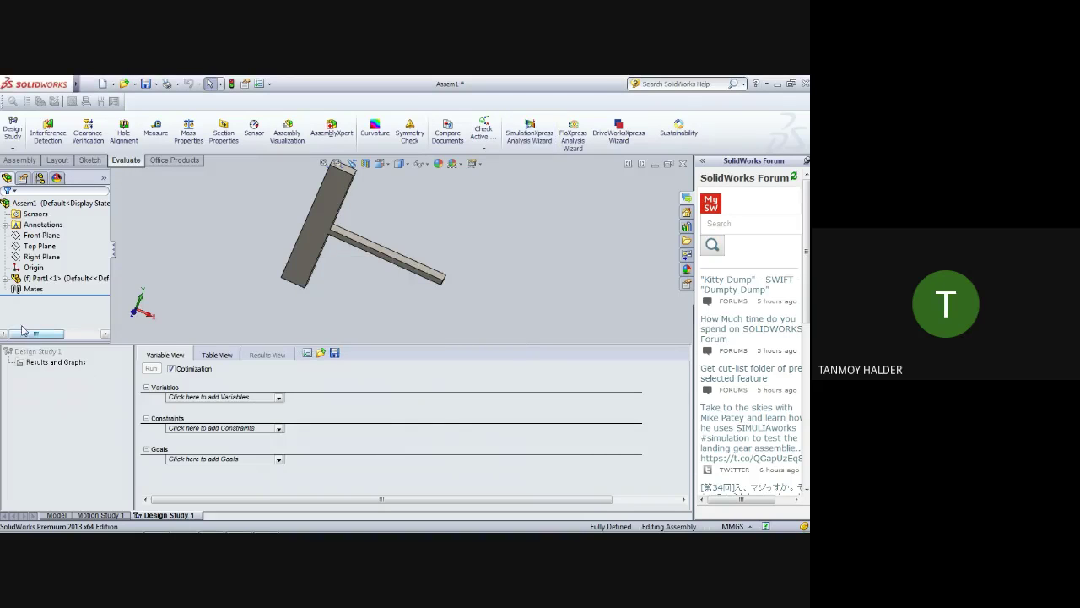
- Delete Design Study 1 from its tab's context menu
right_click(156, 516)
left_click(165, 483)
left_click(106, 516)
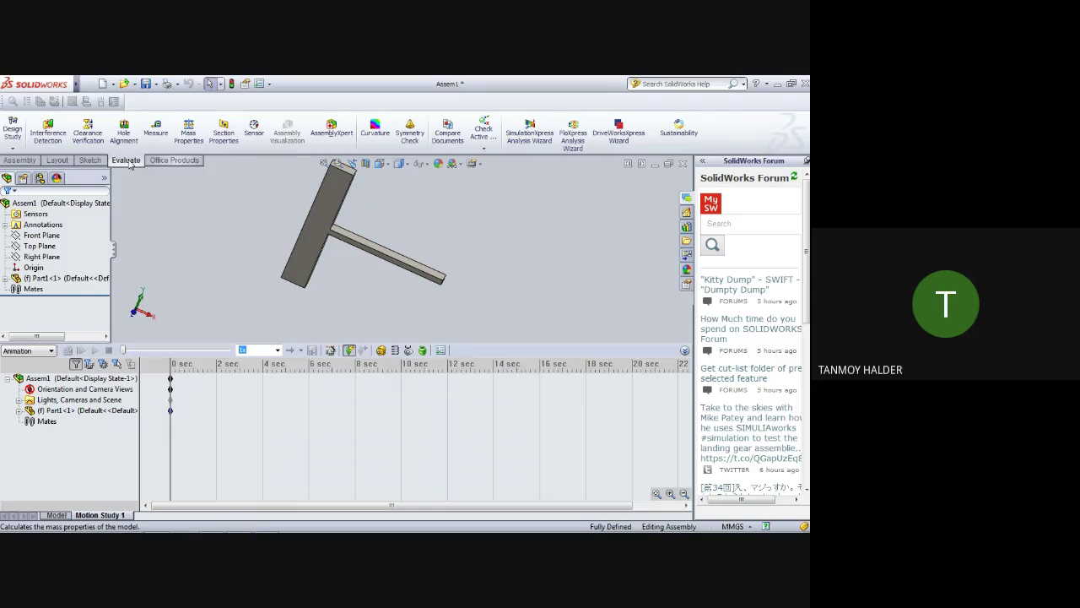
- Browse the Sketch and Assembly tabs and detach a small toolbar into a floating one
left_click(56, 160)
left_click(91, 160)
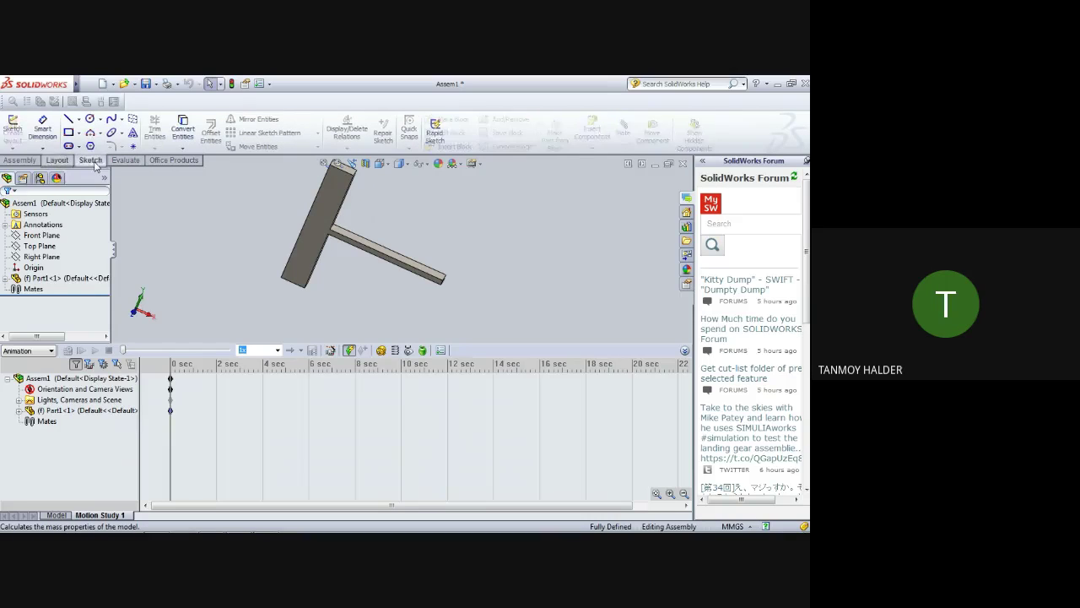
left_click(19, 161)
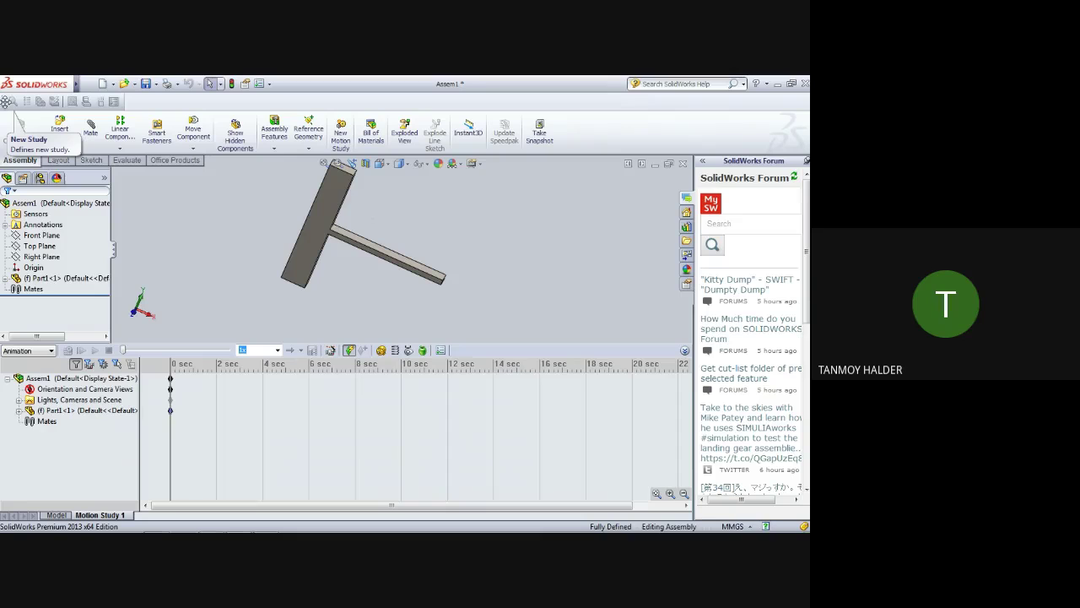
left_click_drag(5, 101, 166, 205)
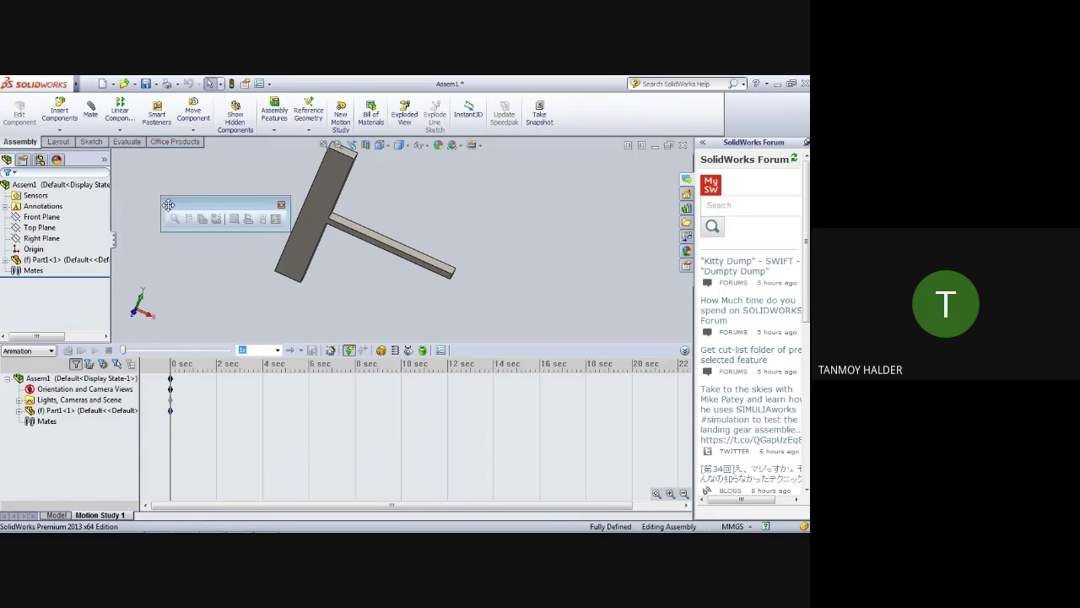
right_click(242, 222)
left_click(224, 218)
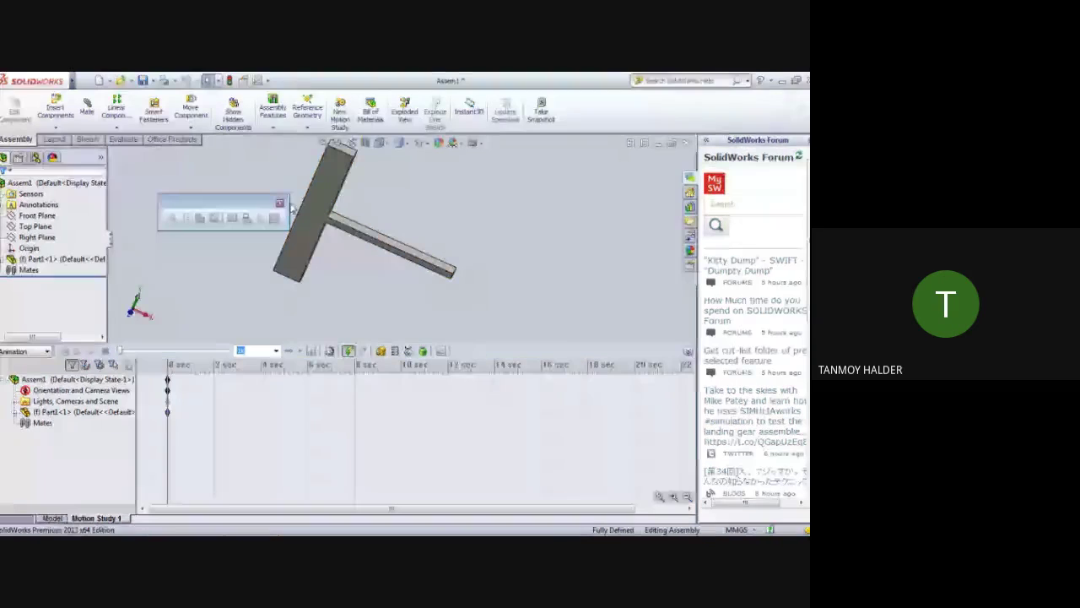
- Redock the toolbar, show the Evaluate tab, and scroll down the SolidWorks Forum pane
left_click_drag(274, 201, 211, 105)
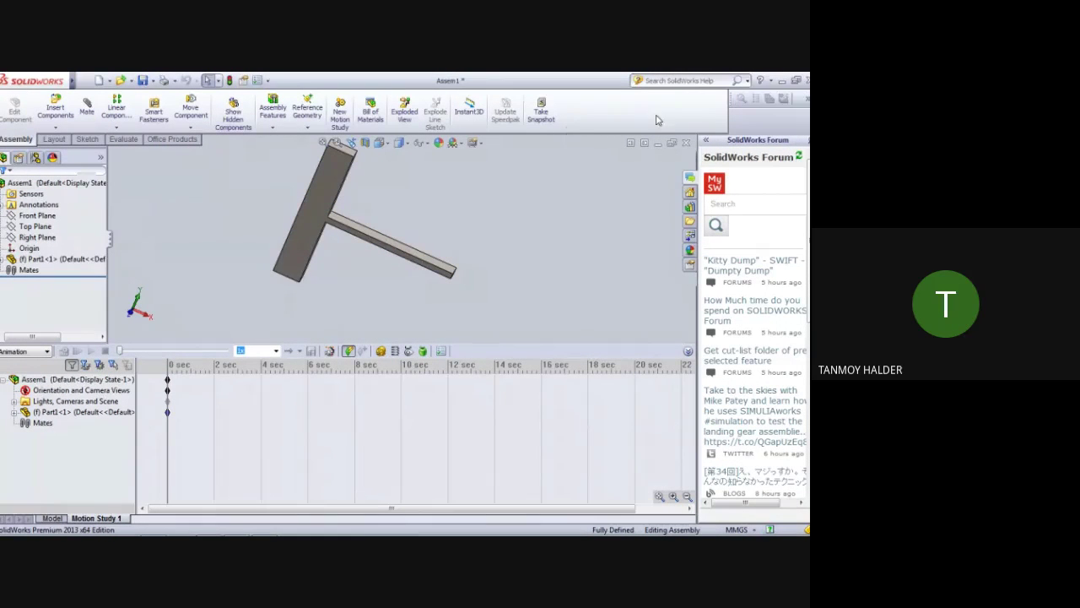
left_click_drag(731, 98, 505, 226)
left_click(126, 140)
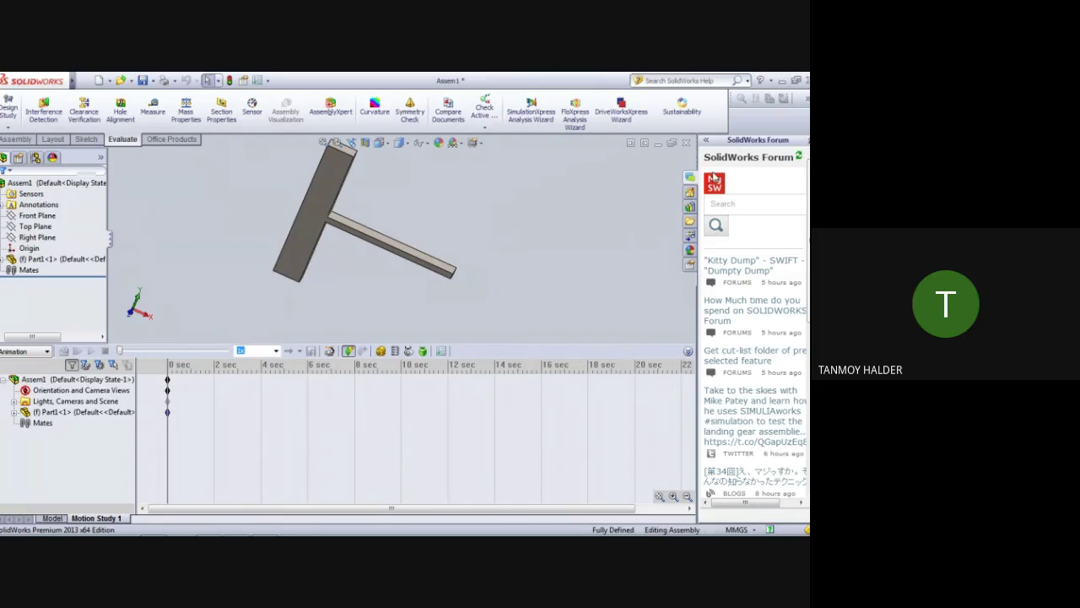
scroll(753, 338, "down", 10)
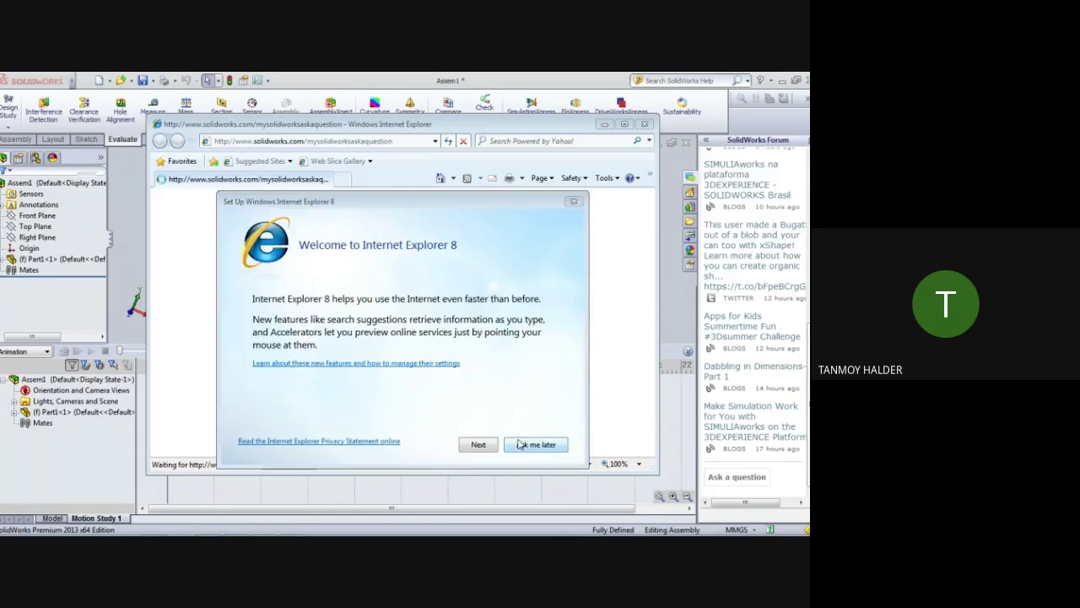
- Close Internet Explorer and close the assembly with Don't Save
left_click(516, 445)
left_click(646, 124)
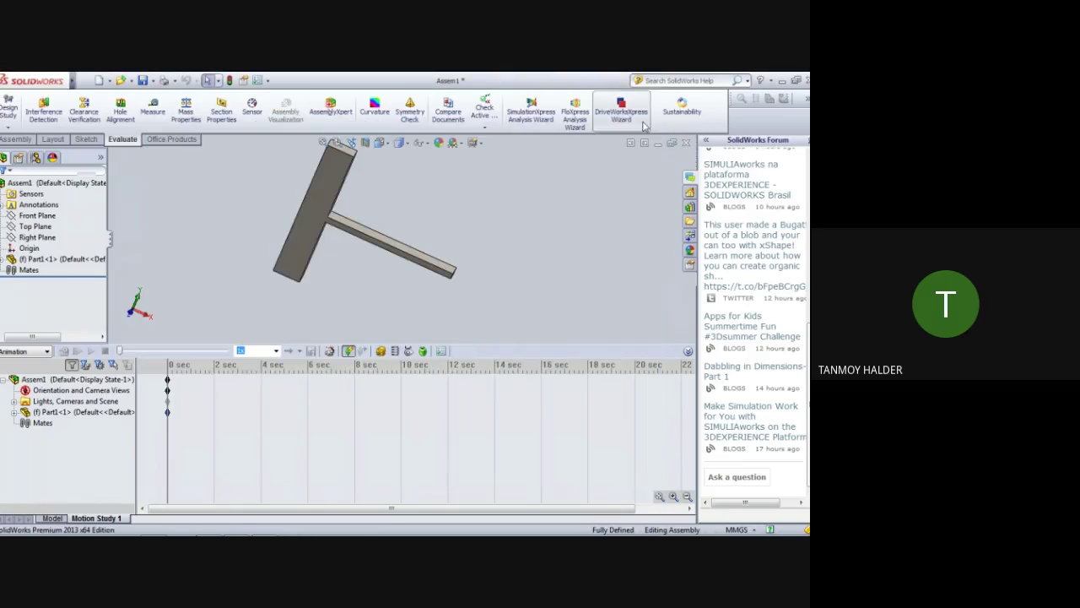
left_click(688, 145)
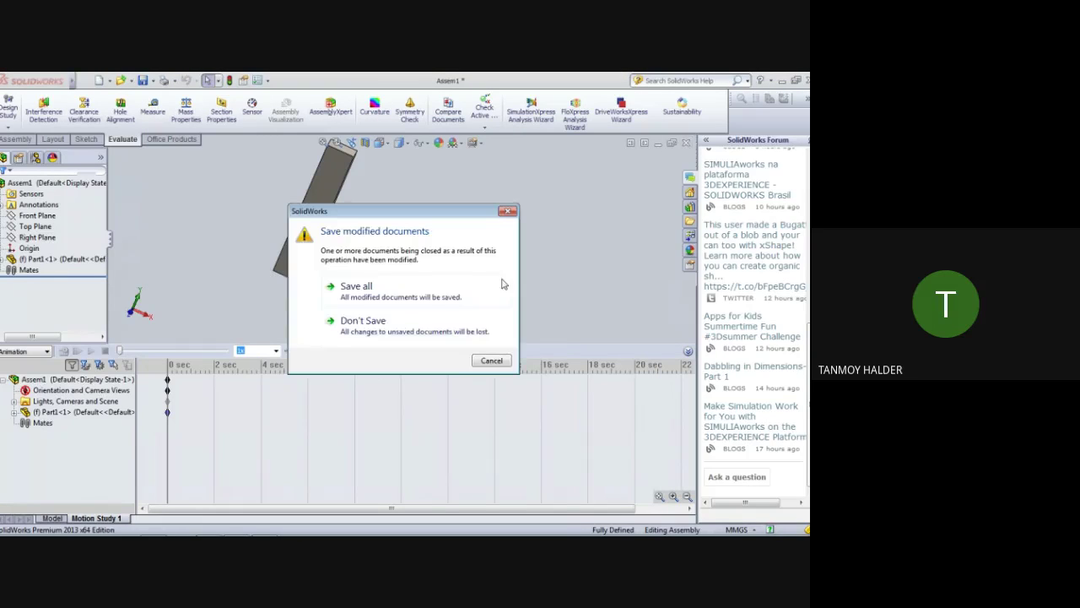
left_click(375, 320)
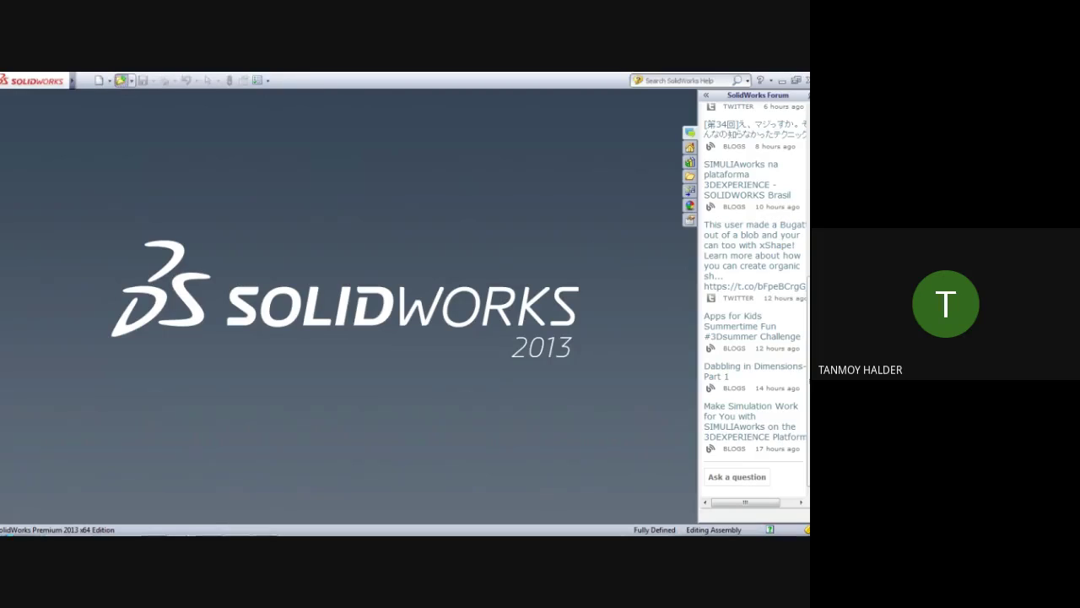
- Open Part1 from the 03.07.2020 folder, then return to its SolidWorks window
left_click(121, 81)
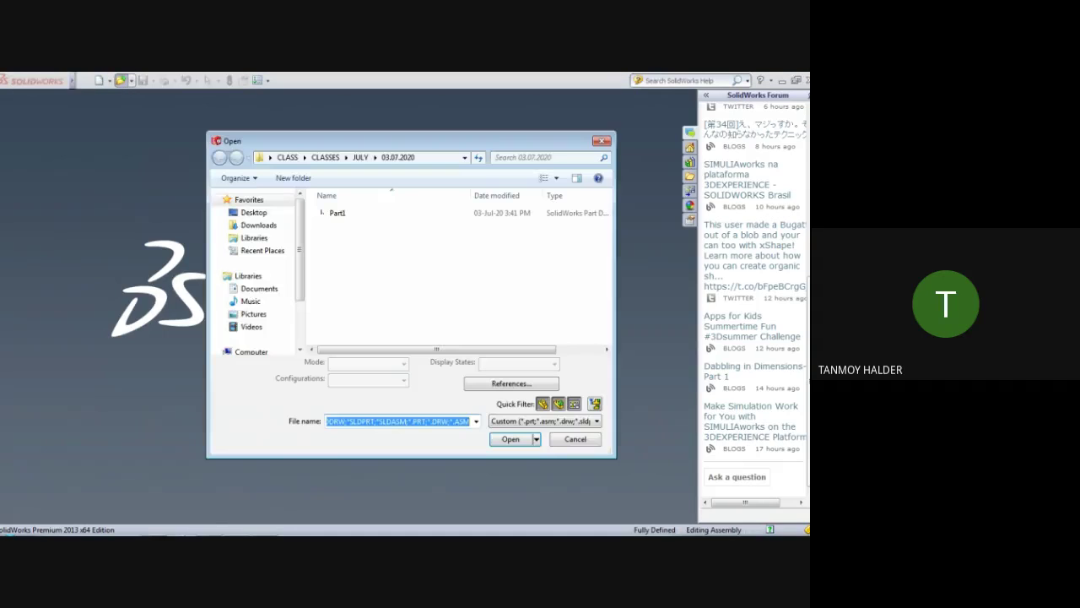
left_click(353, 217)
double_click(351, 216)
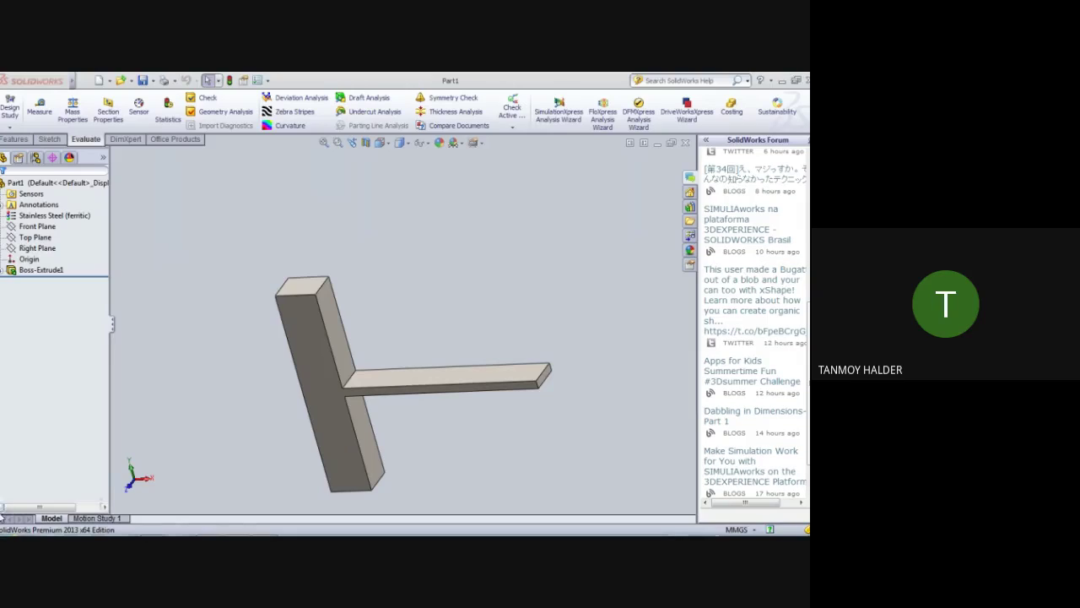
left_click(10, 530)
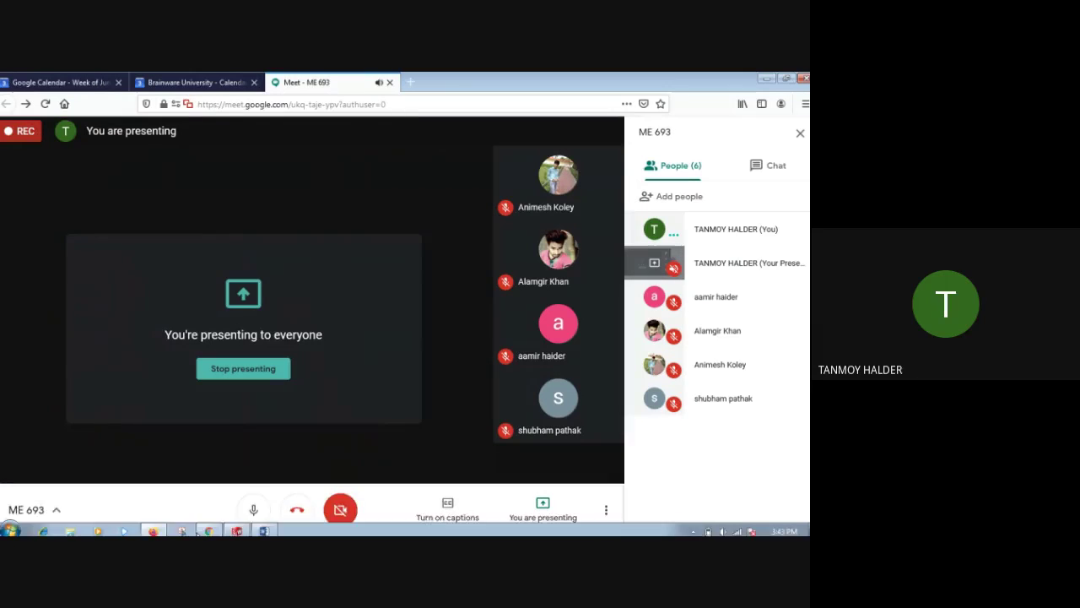
left_click(265, 528)
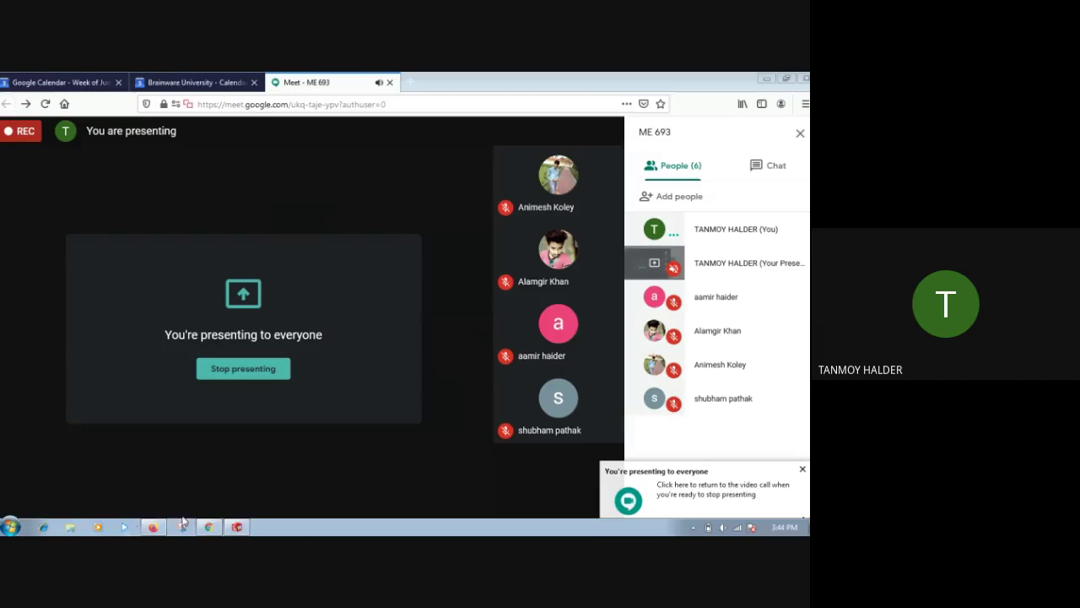
left_click(236, 529)
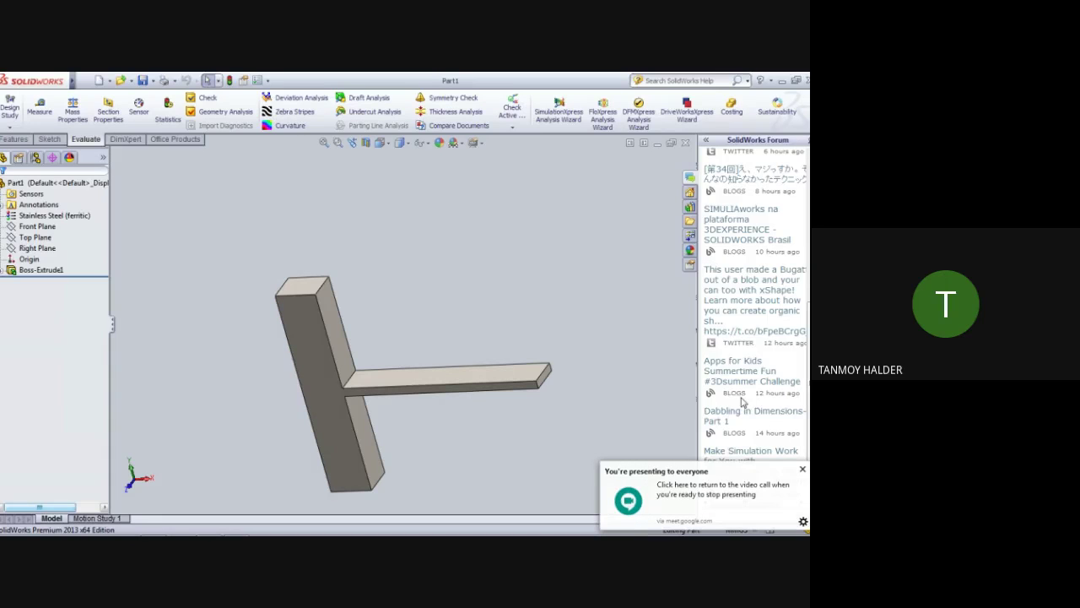
left_click(802, 469)
left_click(738, 152)
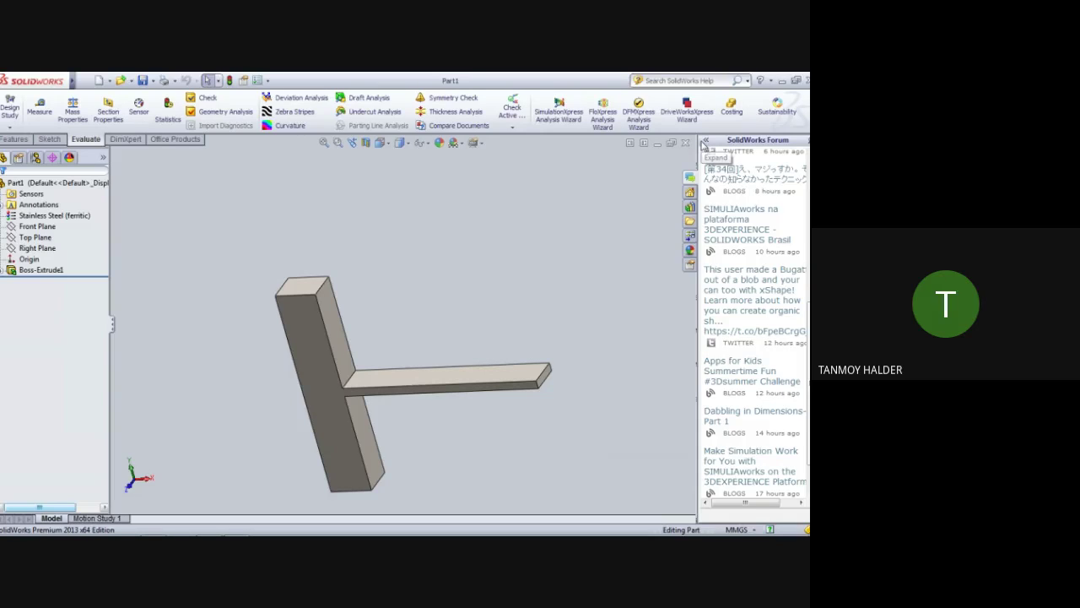
right_click(729, 141)
left_click(549, 252)
right_click(726, 145)
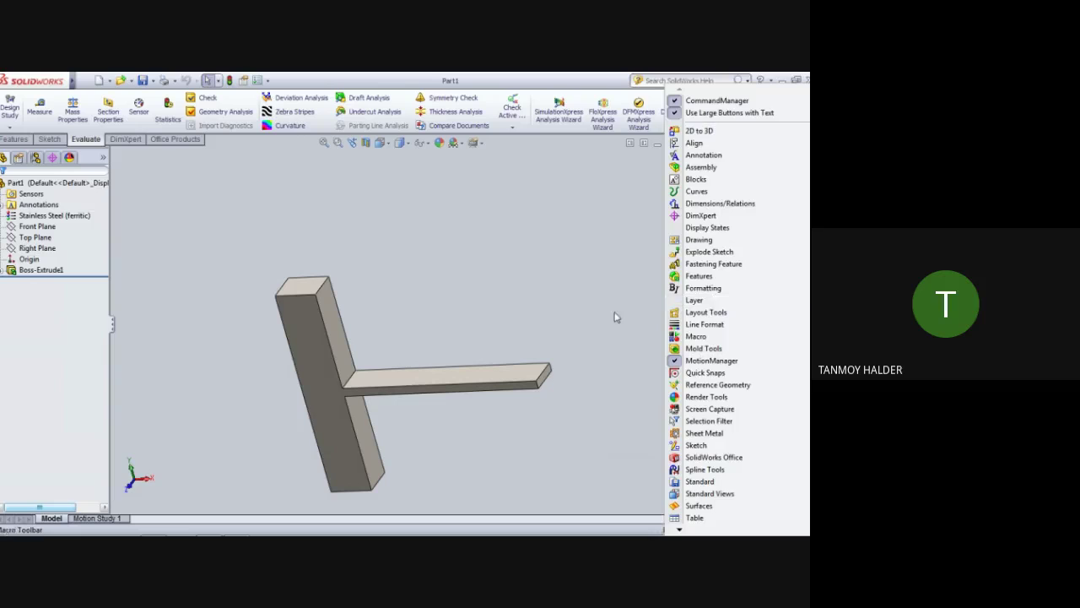
left_click(598, 304)
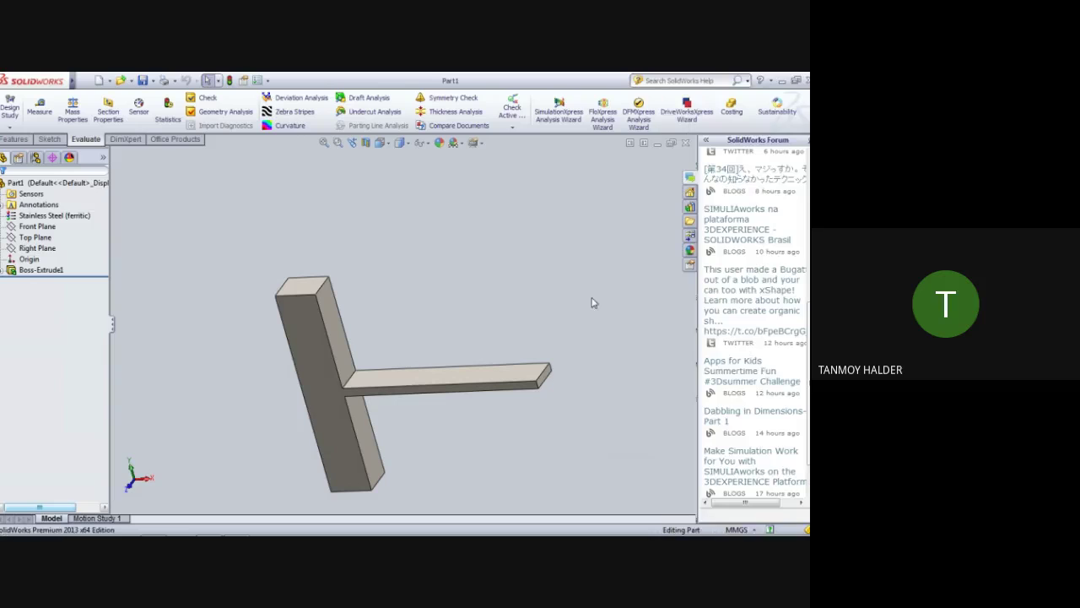
right_click(575, 111)
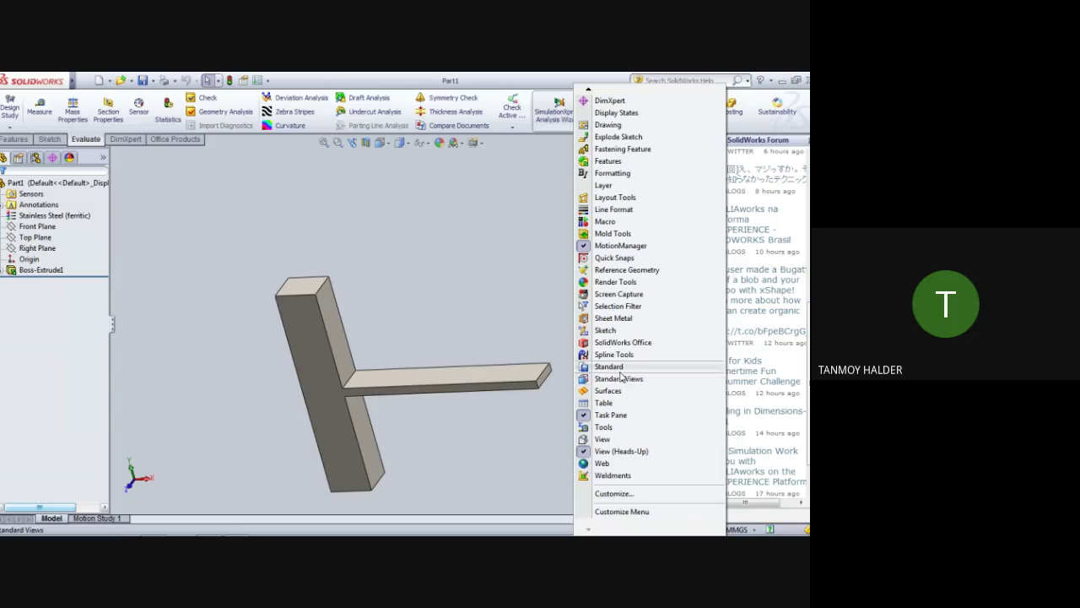
left_click(591, 513)
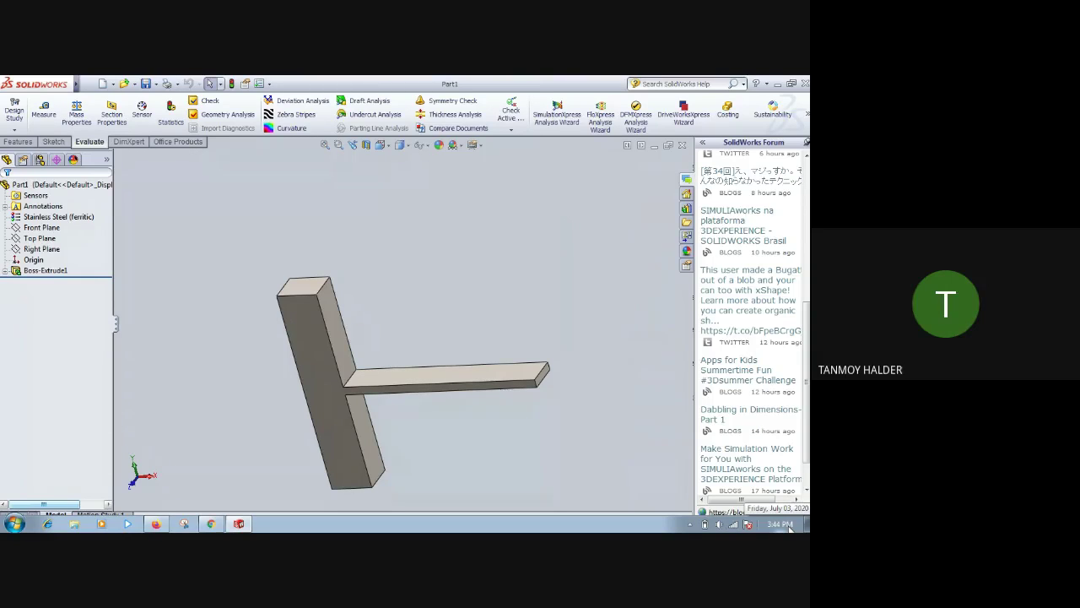
- Launch the SimulationXpress Analysis Wizard on Part1 from the Evaluate tab
left_click(554, 119)
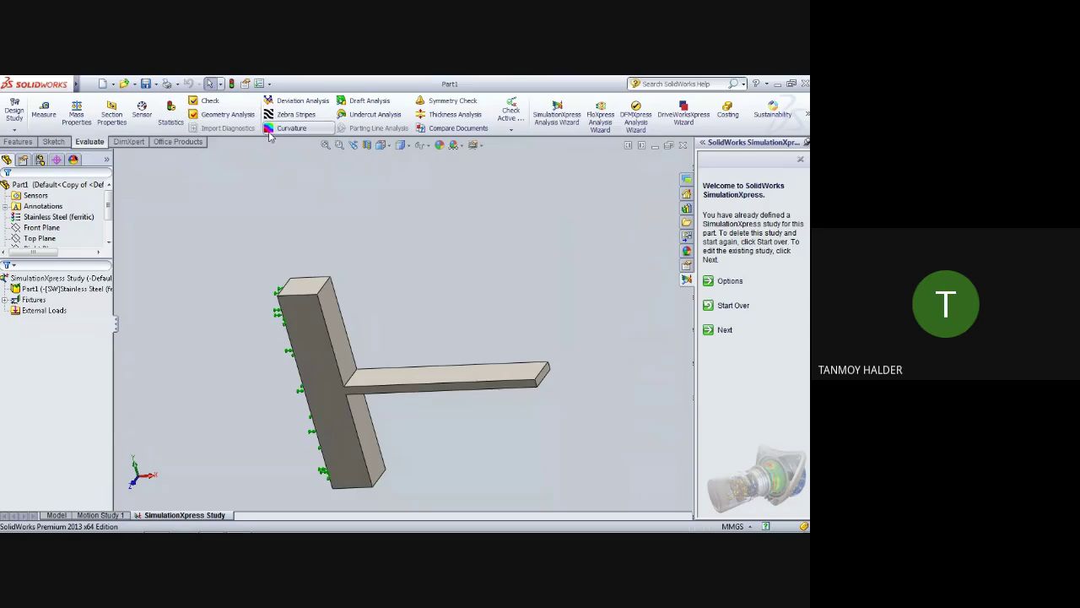
left_click(559, 120)
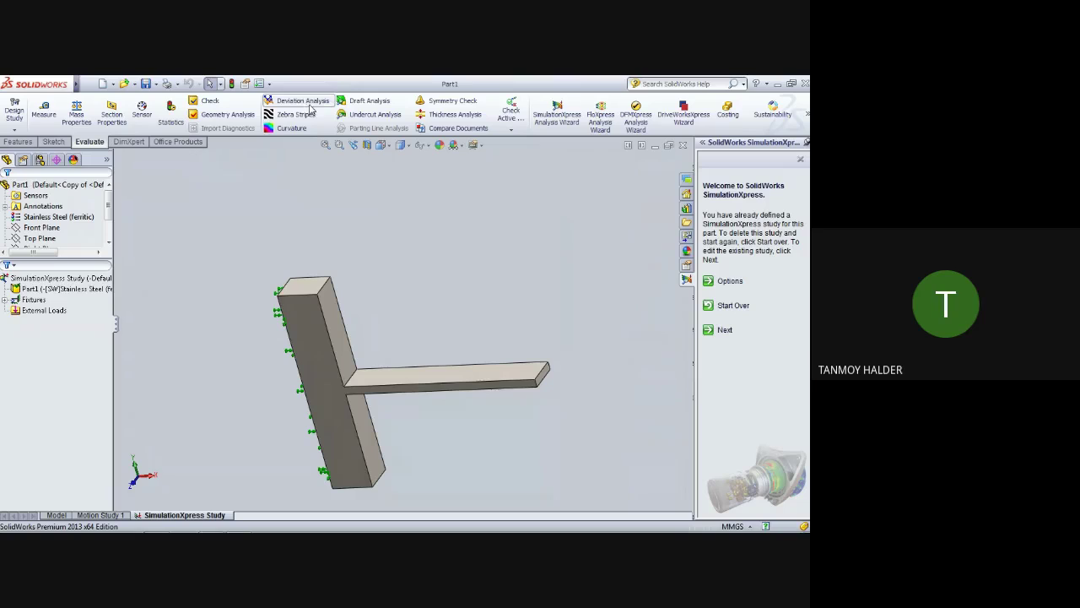
- On Office Products, reload the SolidWorks Simulation add-in and enable SolidWorks Motion
left_click(50, 141)
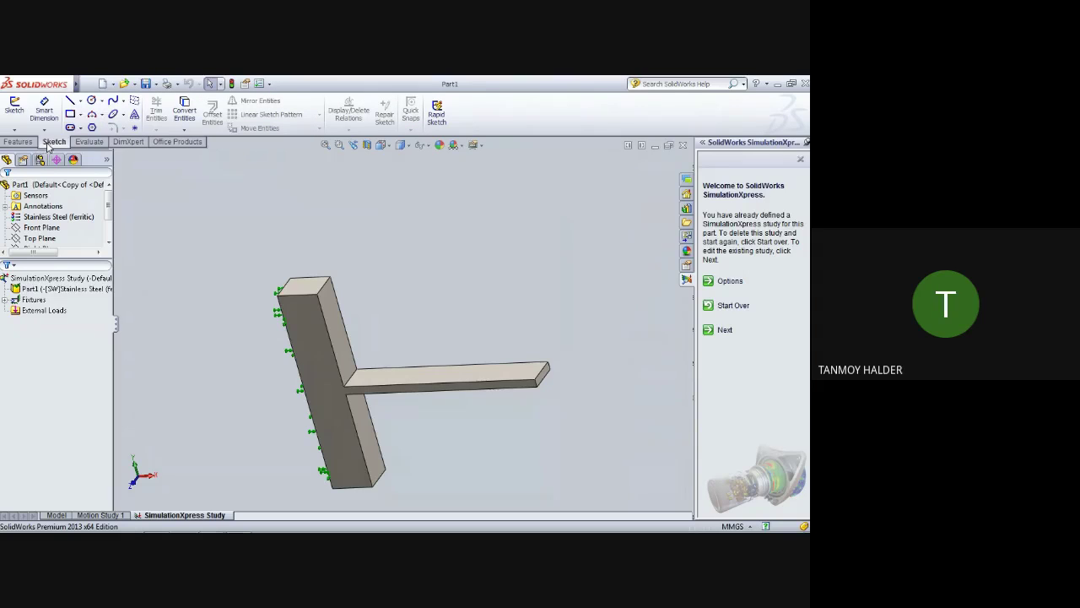
left_click(130, 142)
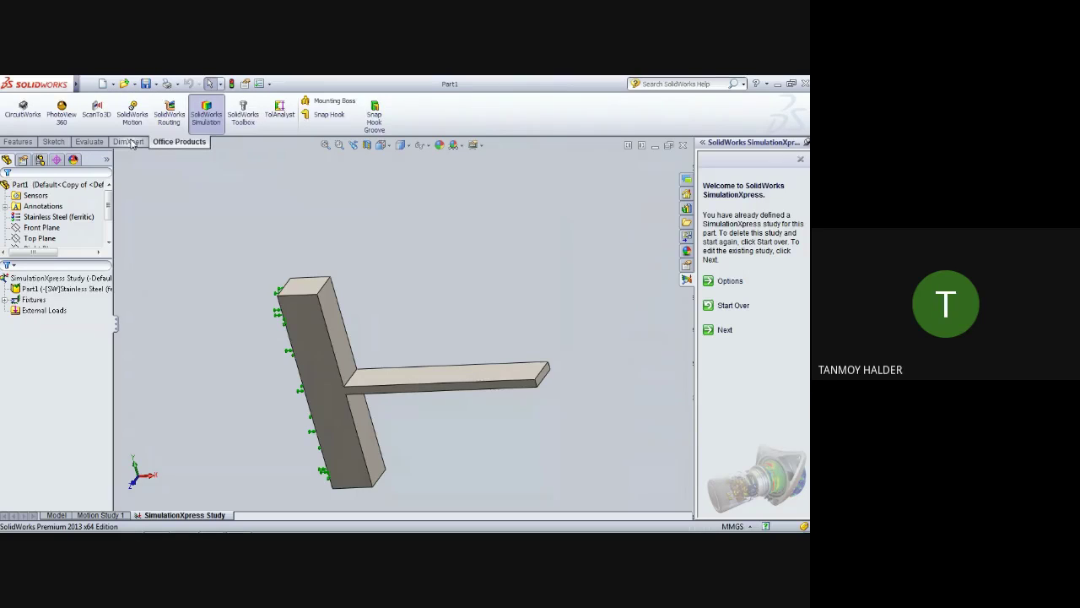
left_click(169, 141)
left_click(211, 125)
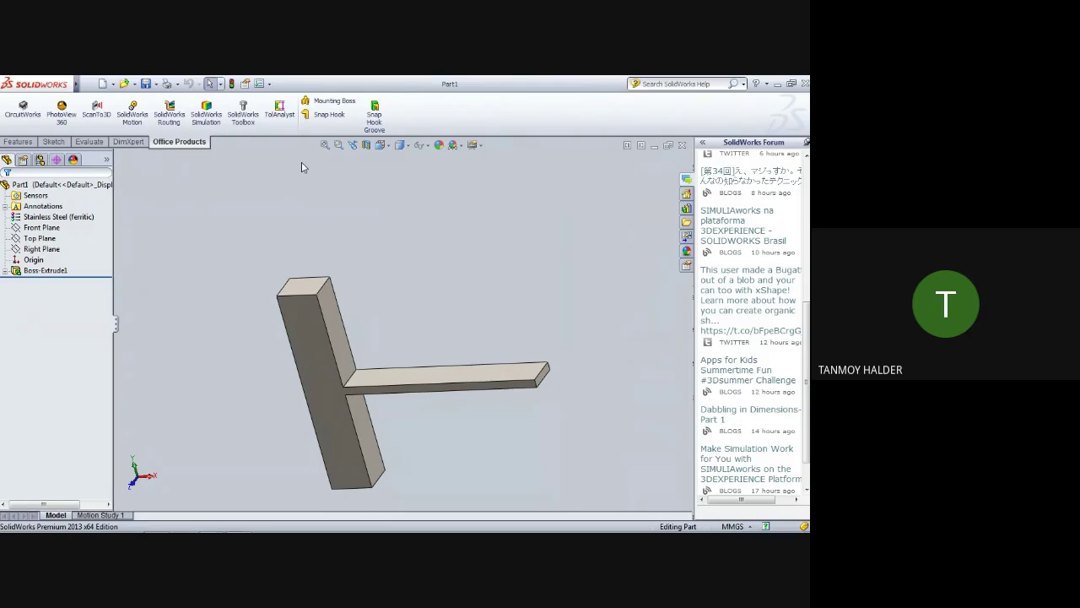
left_click(213, 120)
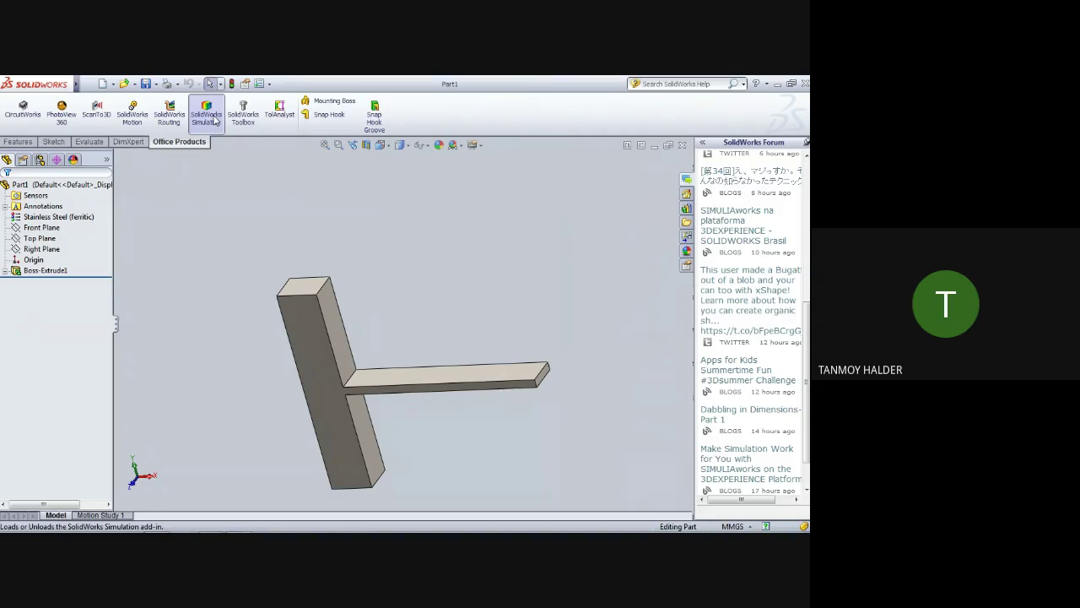
right_click(215, 120)
key("Escape")
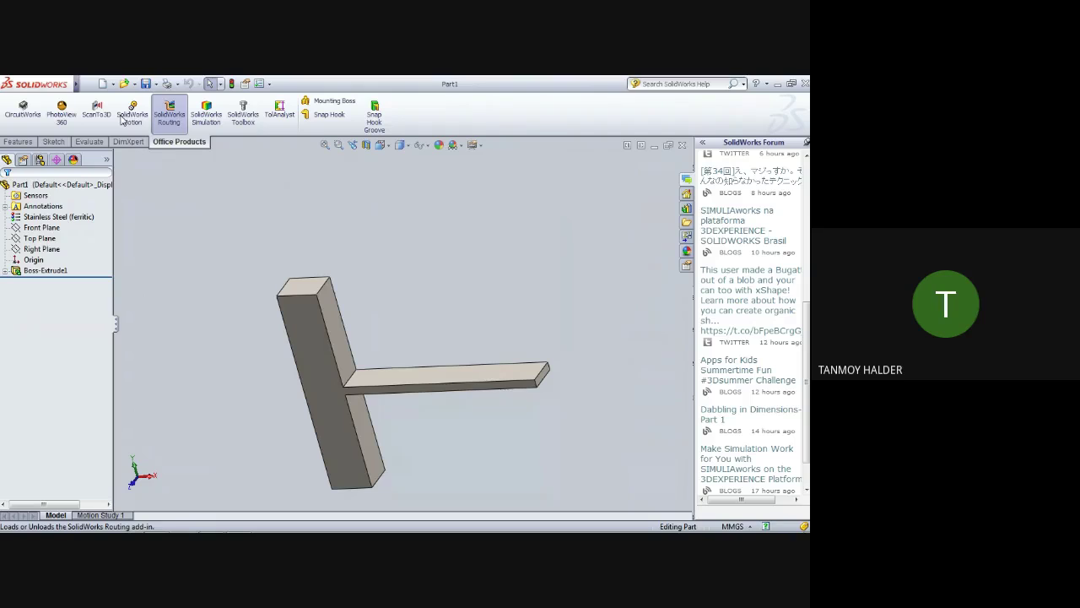
left_click(130, 120)
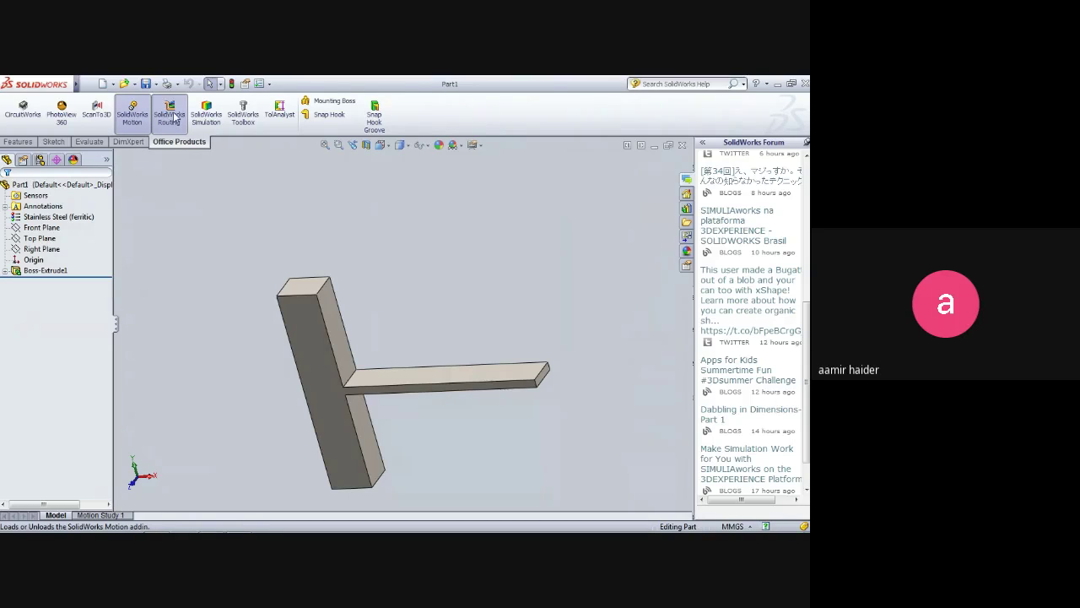
left_click(209, 118)
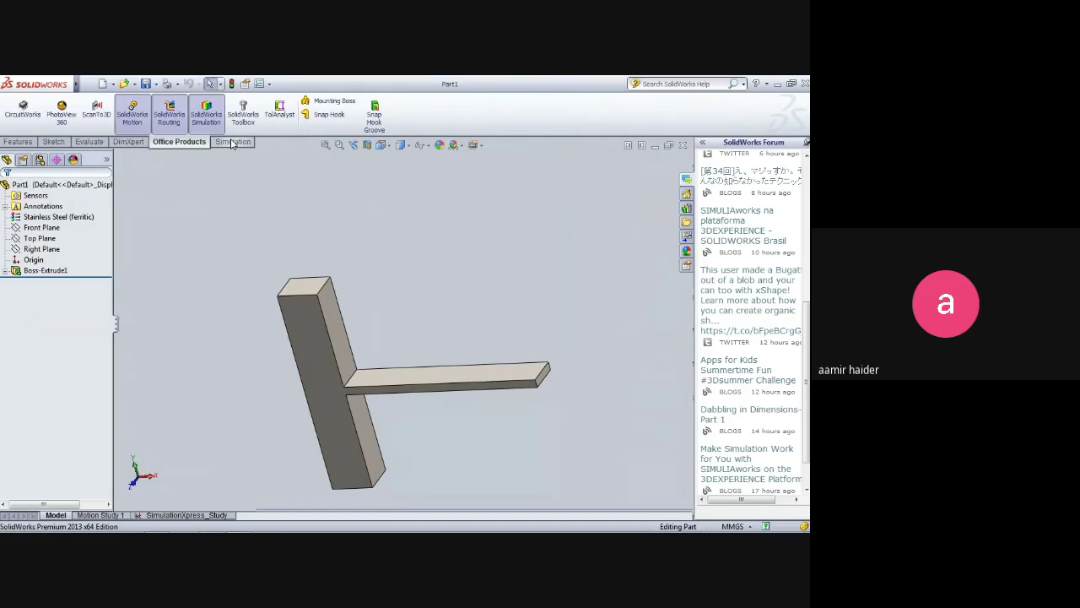
- Check the Simulation tab, then unload Routing on Office Products, keeping Simulation loaded
left_click(232, 141)
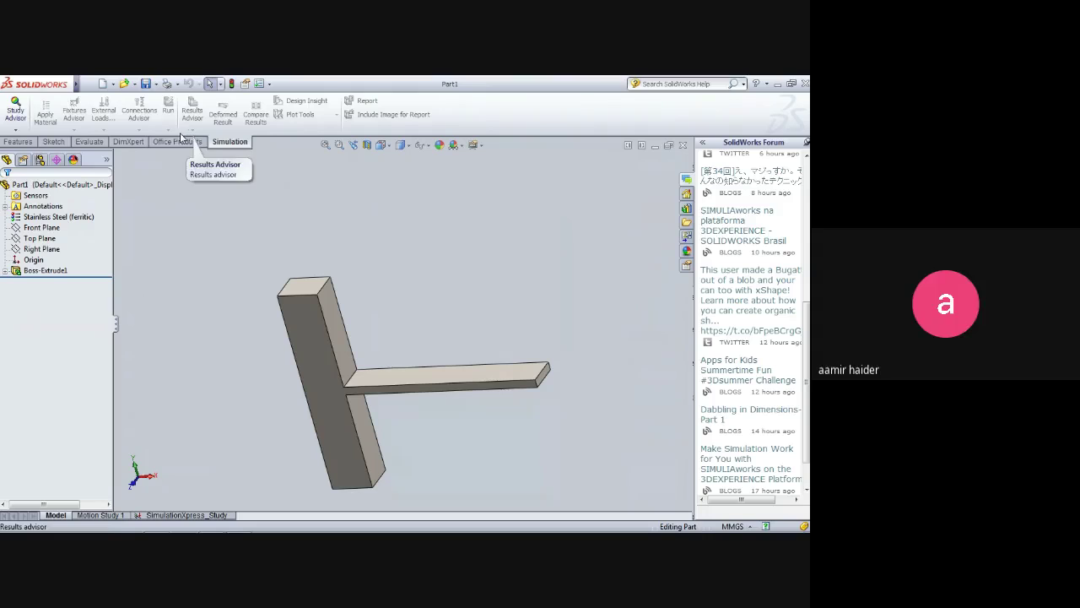
left_click(175, 142)
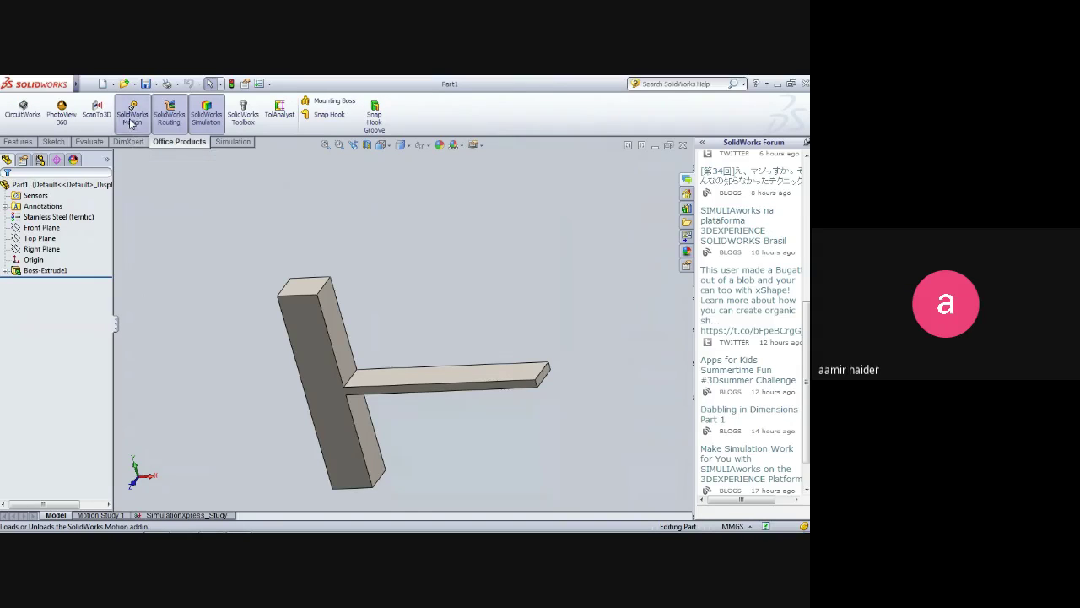
left_click(168, 118)
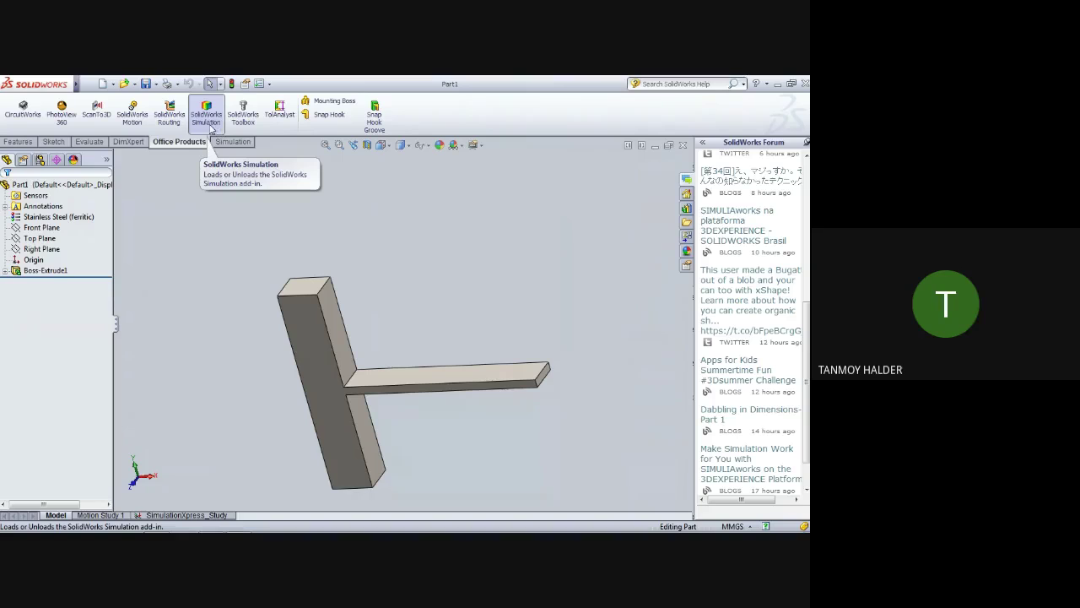
left_click(210, 122)
- Orbit the part, create a new static study for Part1, and begin renaming Study 1 to cb1
left_click(239, 142)
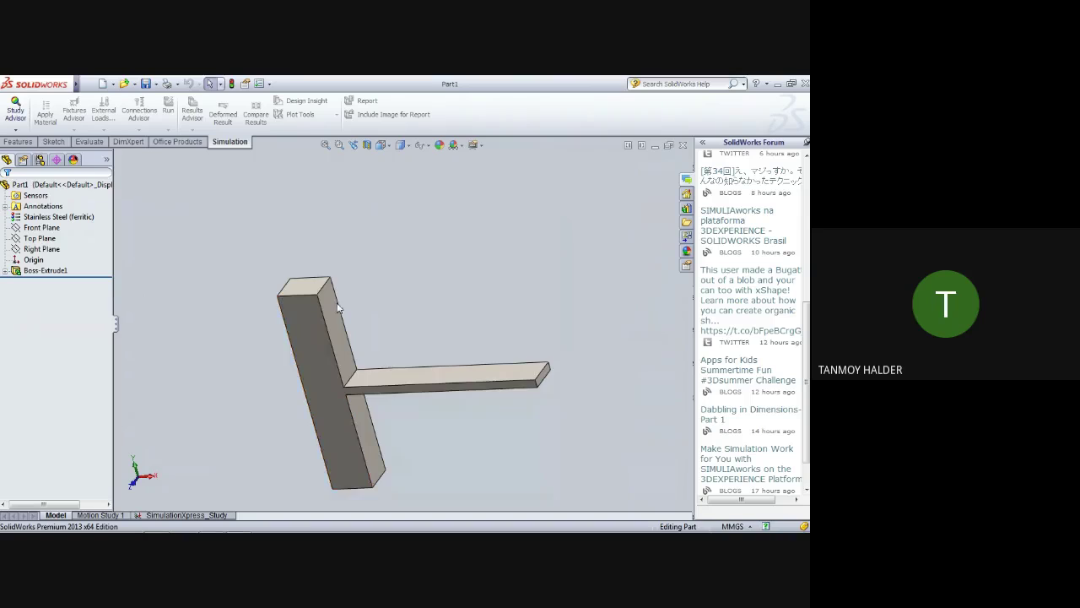
middle_click_drag(212, 265, 321, 289)
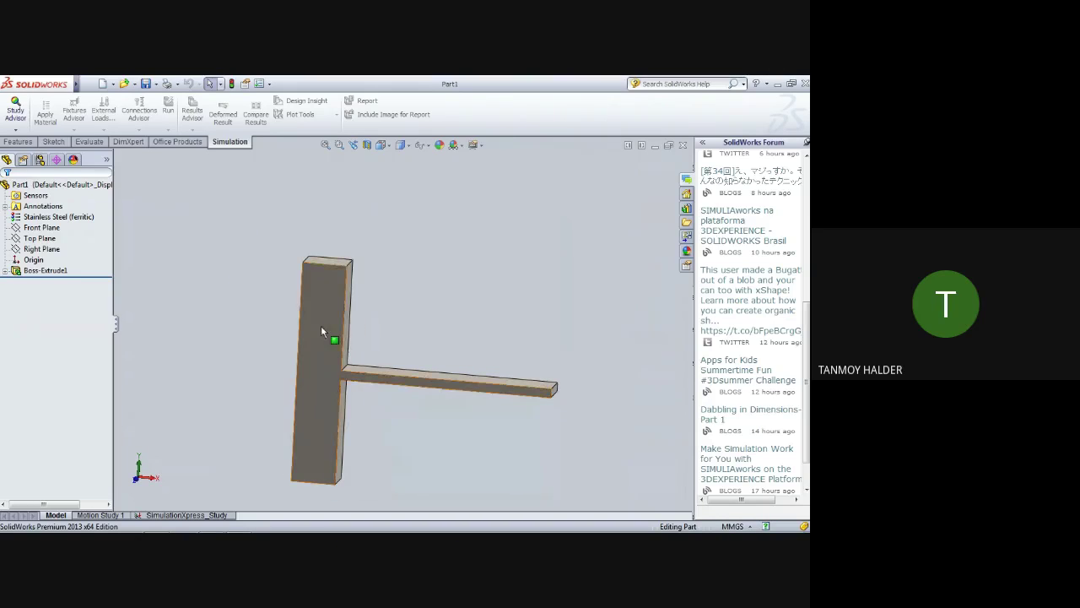
middle_click_drag(273, 326, 287, 320)
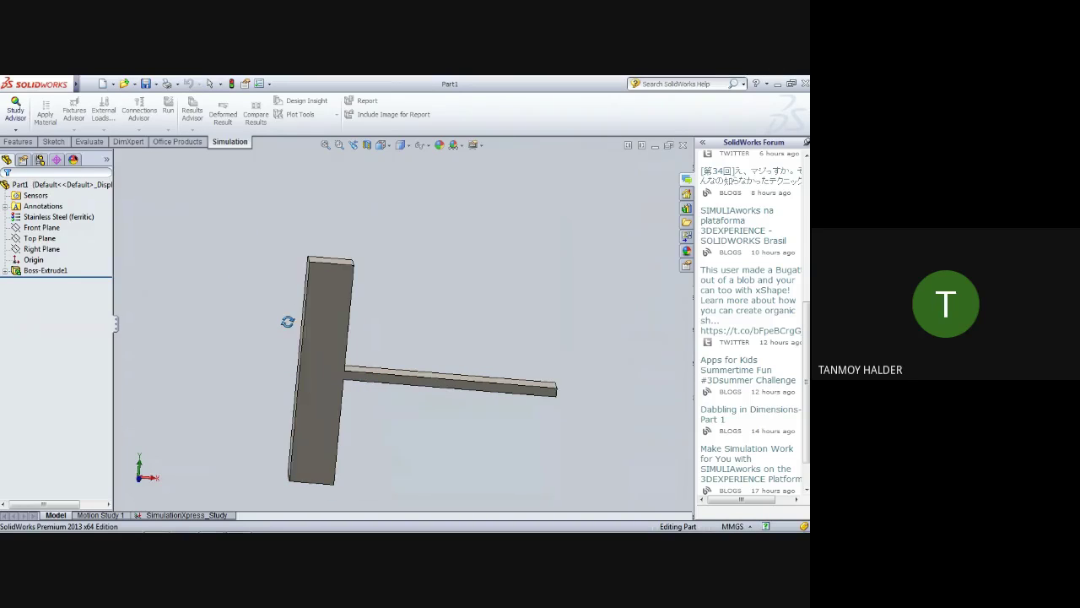
left_click(16, 128)
left_click(40, 152)
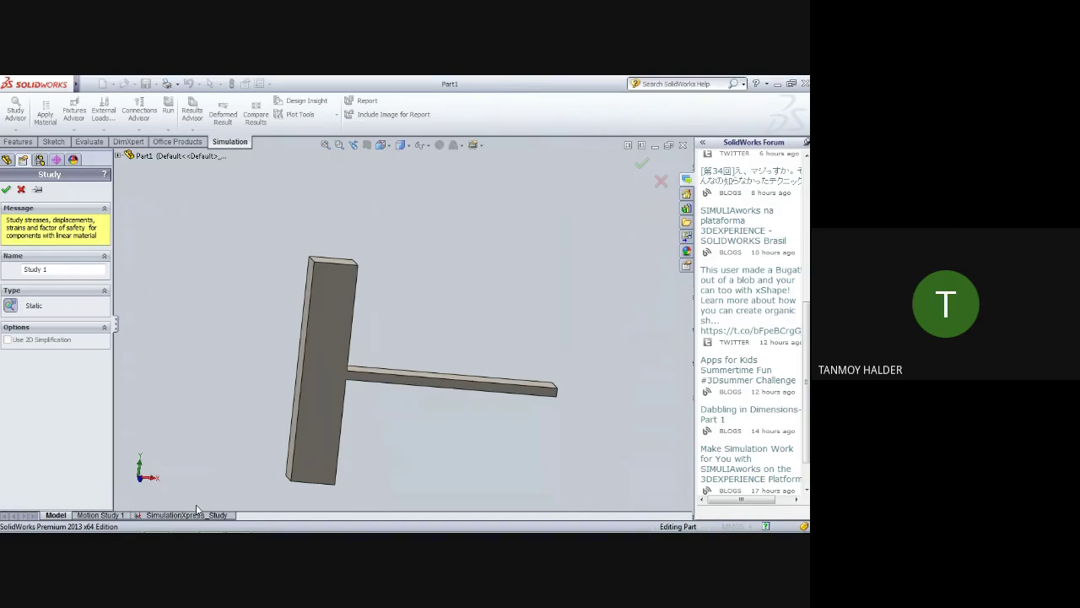
double_click(36, 268)
type("cb1")
- Confirm the cb1 study, orbit the bracket, and open the Run dropdown to reach Create Mesh
left_click(6, 189)
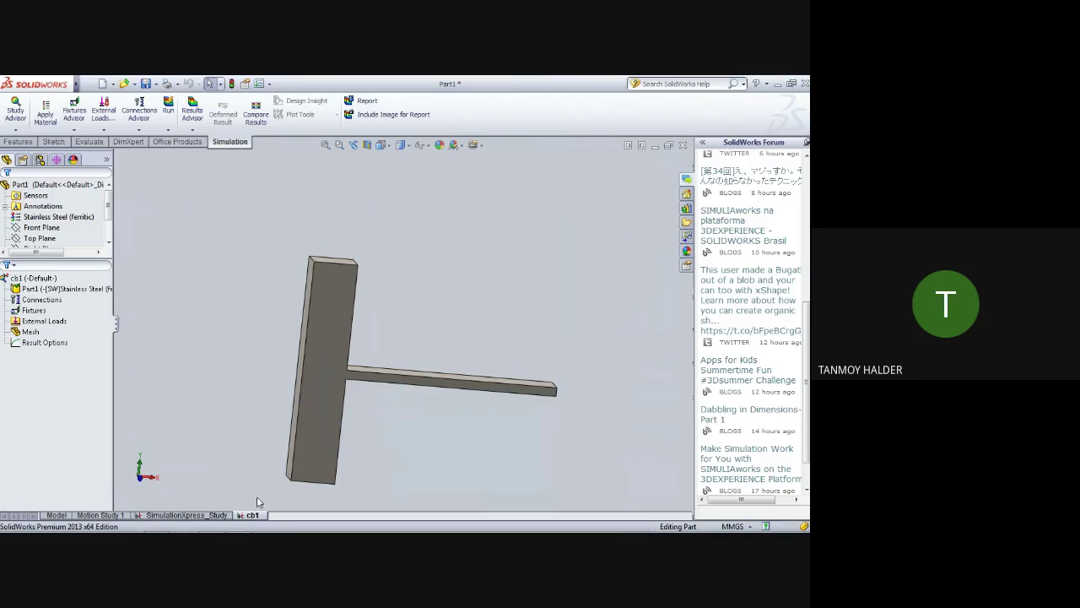
mouse_move(249, 355)
middle_mouse_down()
mouse_move(195, 354)
mouse_move(270, 355)
middle_mouse_up()
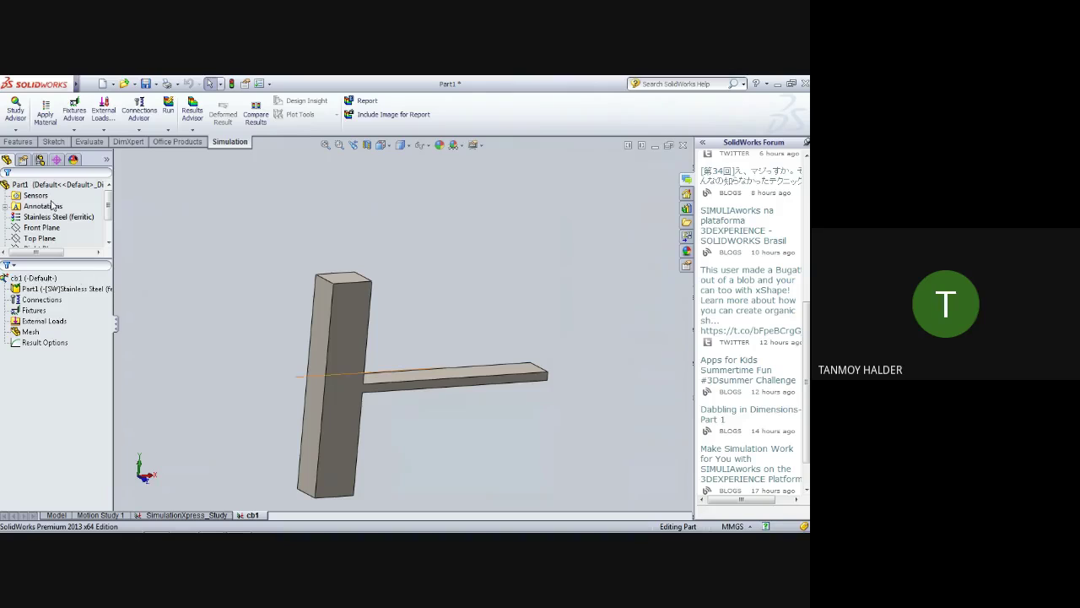
left_click(191, 130)
mouse_move(74, 128)
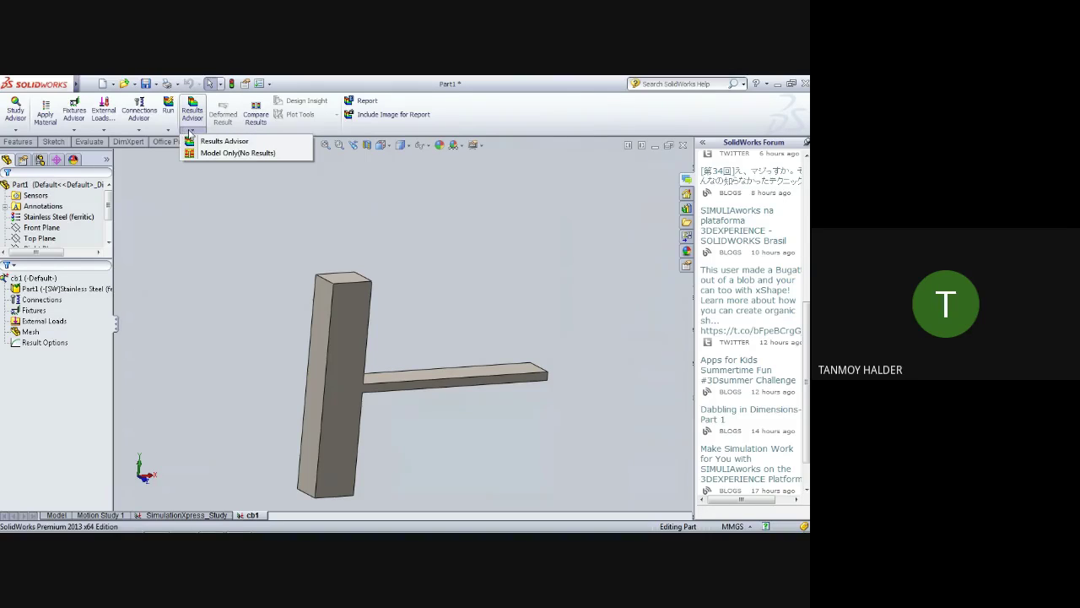
left_click(72, 128)
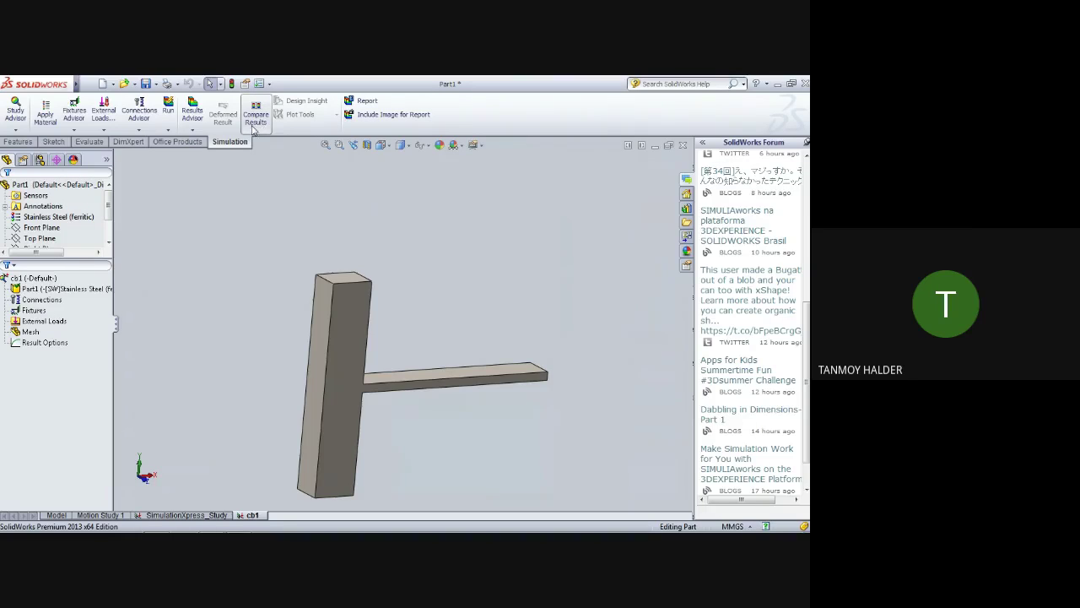
left_click(192, 128)
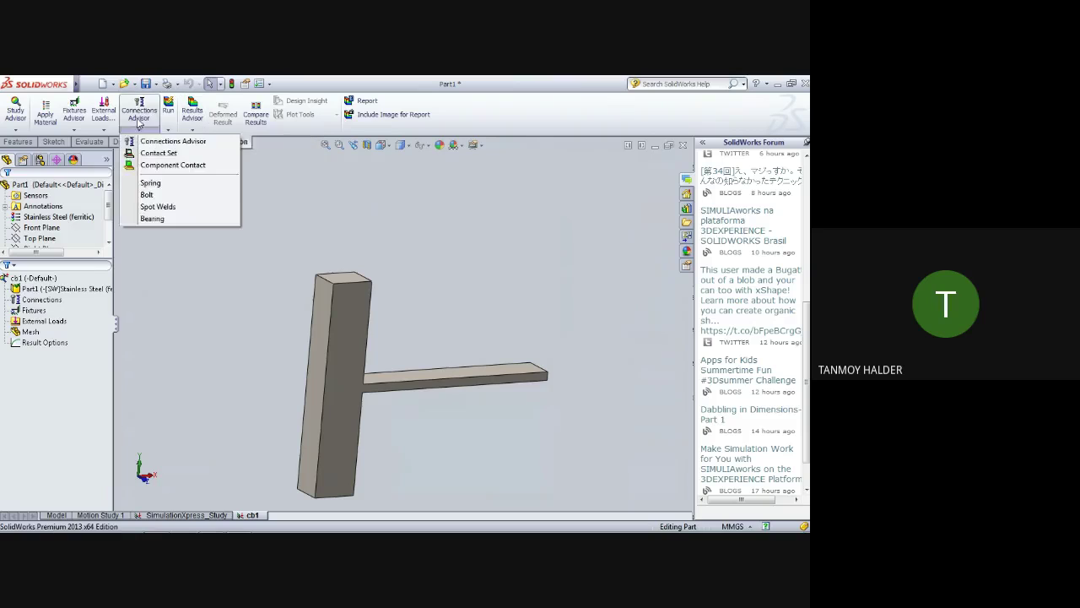
mouse_move(169, 129)
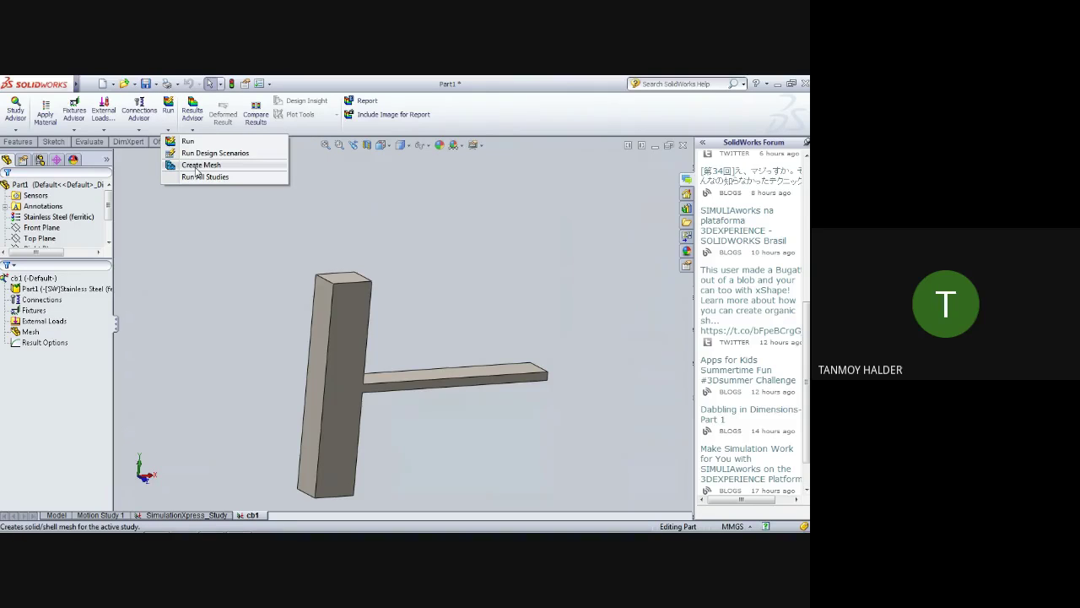
- Generate a standard solid mesh for cb1 after trying density levels and curvature-based parameters
left_click(193, 166)
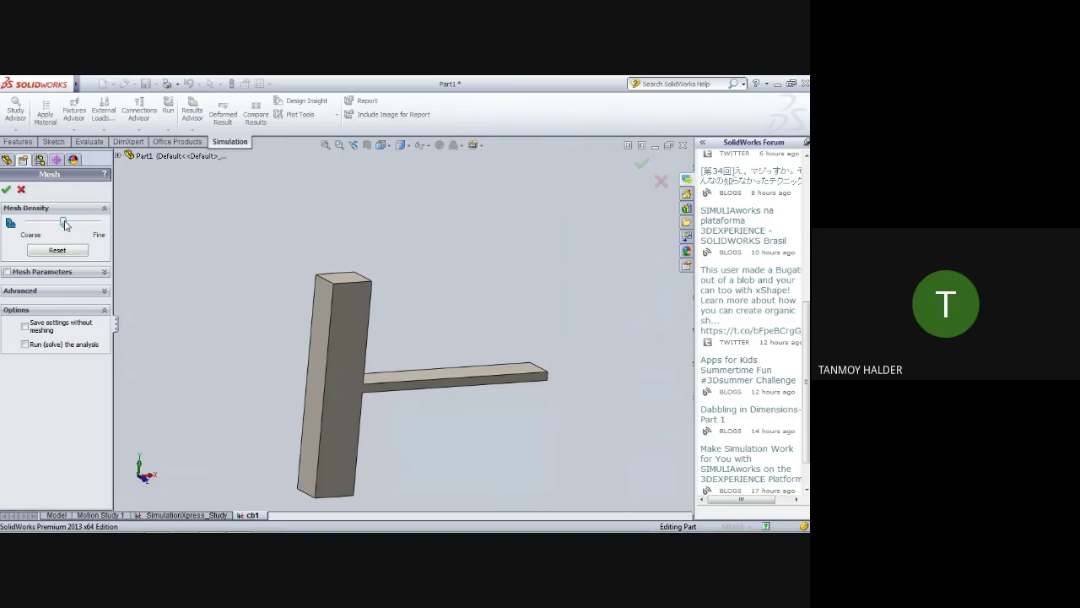
mouse_move(63, 222)
left_mouse_down()
mouse_move(98, 223)
mouse_move(29, 222)
left_mouse_up()
left_click_drag(30, 224, 98, 228)
left_click(95, 292)
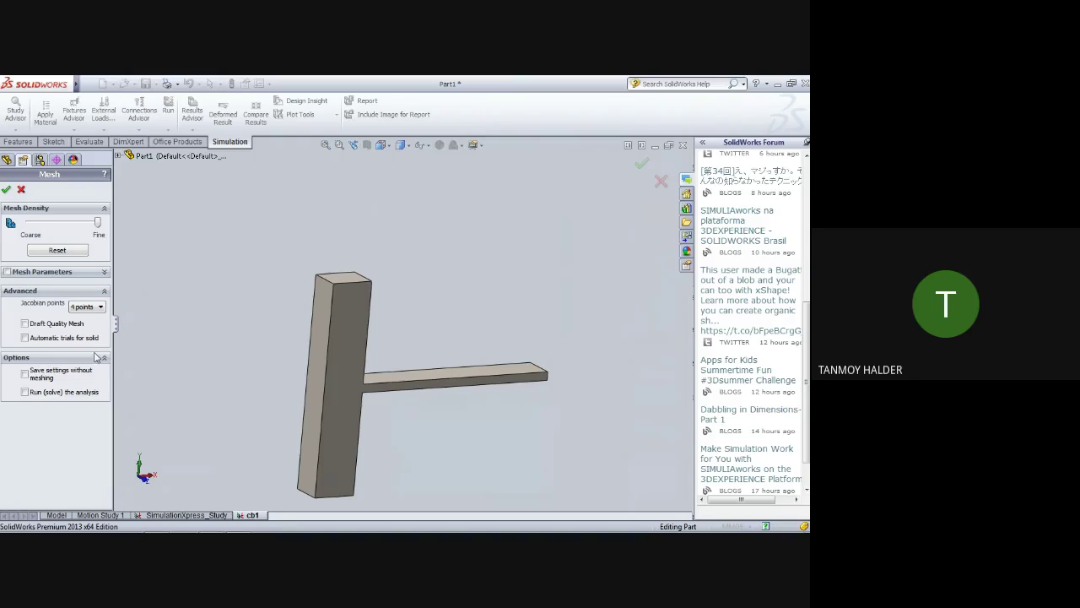
left_click(85, 274)
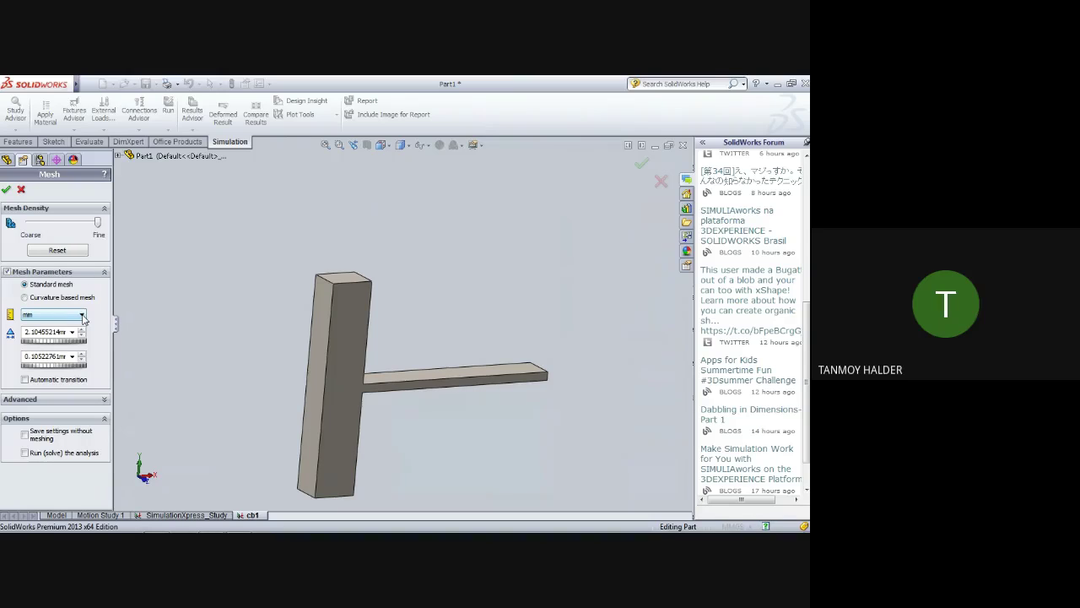
left_click(26, 299)
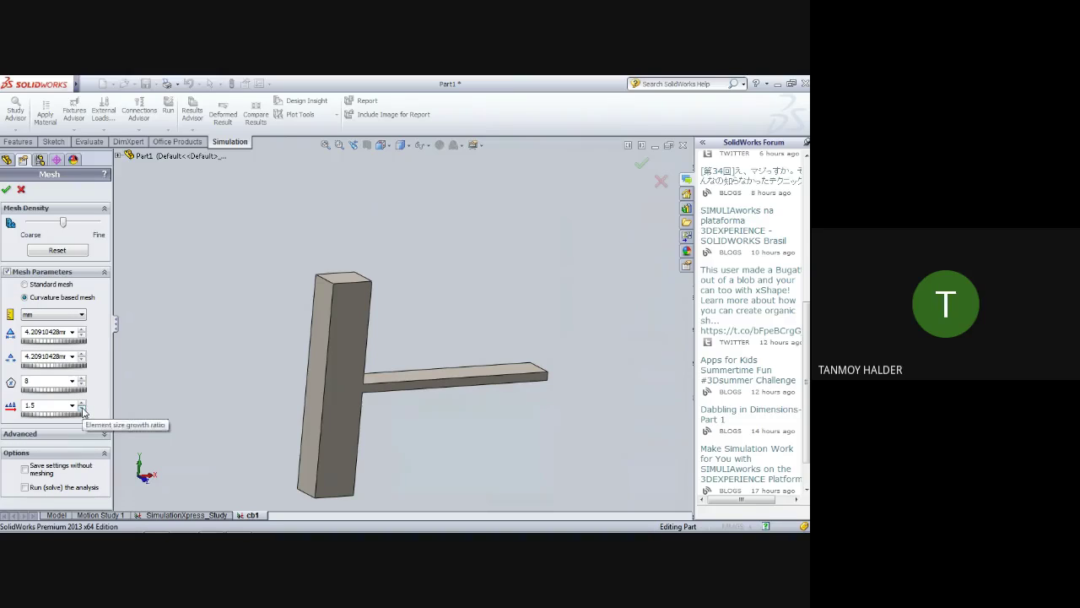
left_click(25, 284)
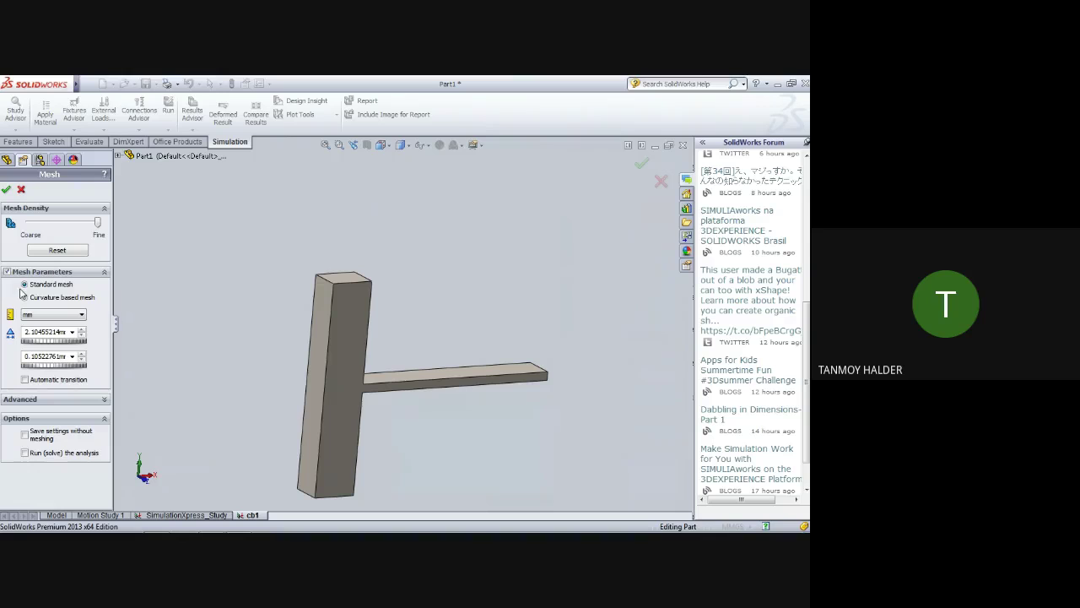
left_click_drag(64, 222, 9, 221)
left_click(6, 189)
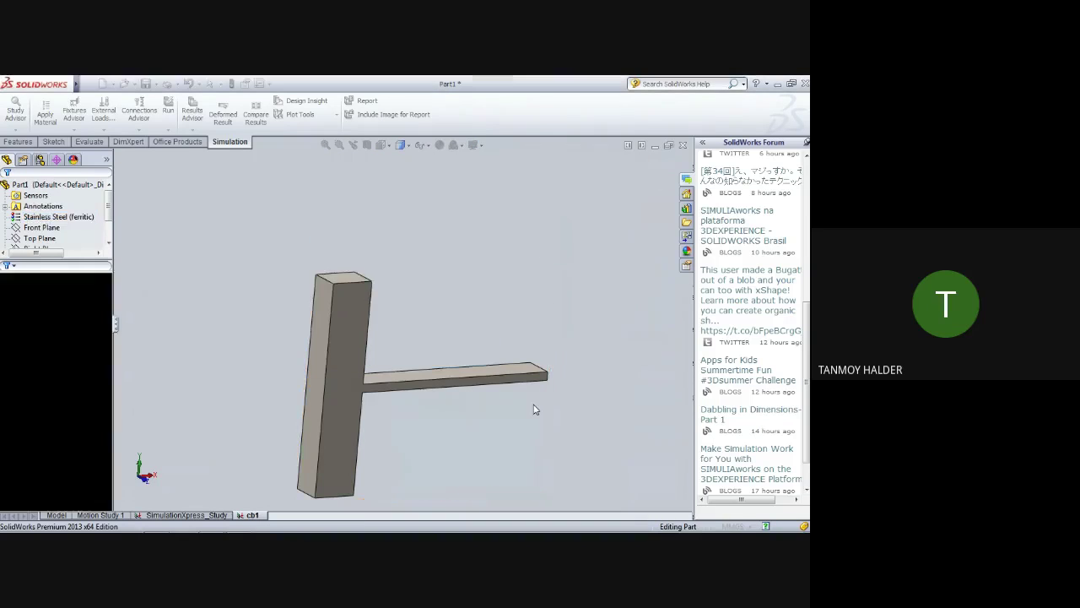
- Zoom and orbit around the meshed bracket to inspect its triangular elements, ending near a front view
mouse_move(555, 396)
middle_mouse_down()
mouse_move(487, 448)
mouse_move(504, 456)
mouse_move(551, 413)
mouse_move(480, 350)
mouse_move(506, 362)
mouse_move(531, 298)
mouse_move(546, 309)
mouse_move(543, 352)
mouse_move(560, 347)
mouse_move(550, 245)
mouse_move(518, 219)
mouse_move(531, 183)
mouse_move(559, 244)
mouse_move(527, 401)
middle_mouse_up()
scroll(549, 409, "down", 1)
scroll(528, 394, "down", 2)
scroll(529, 393, "down", 2)
scroll(531, 382, "down", 2)
scroll(527, 401, "up", 3)
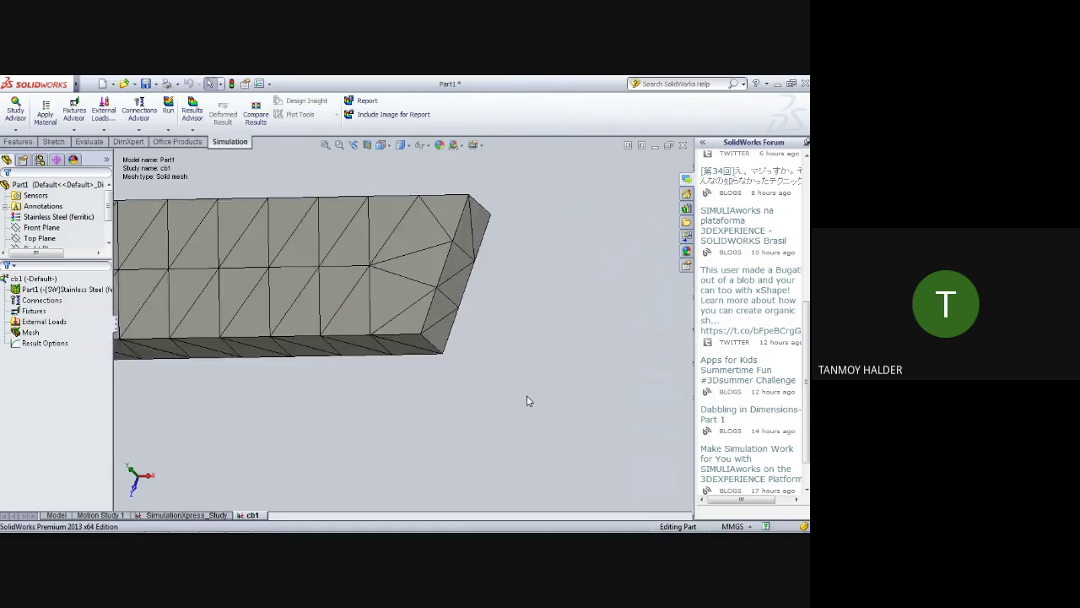
scroll(363, 345, "up", 2)
scroll(374, 349, "up", 2)
scroll(312, 395, "up", 2)
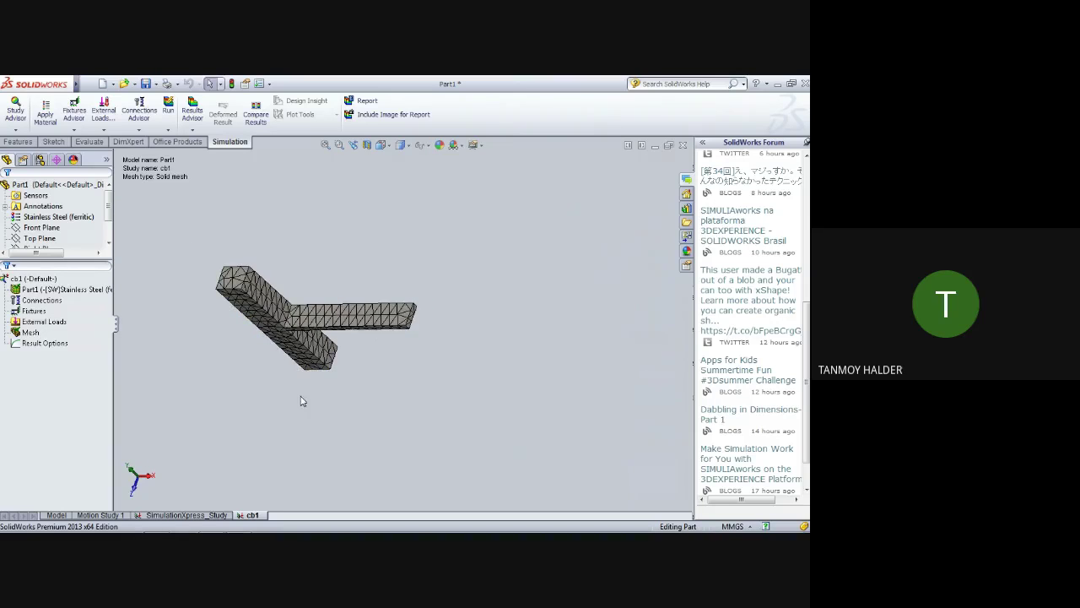
mouse_move(302, 398)
middle_mouse_down()
mouse_move(335, 337)
mouse_move(428, 306)
mouse_move(453, 312)
middle_mouse_up()
scroll(456, 313, "down", 5)
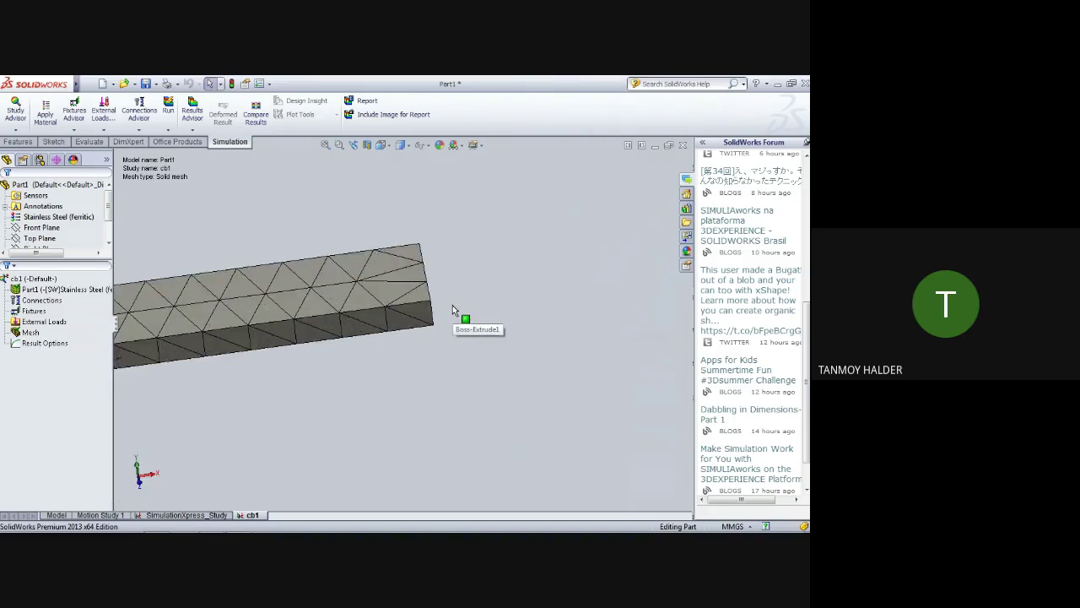
scroll(446, 388, "down", 1)
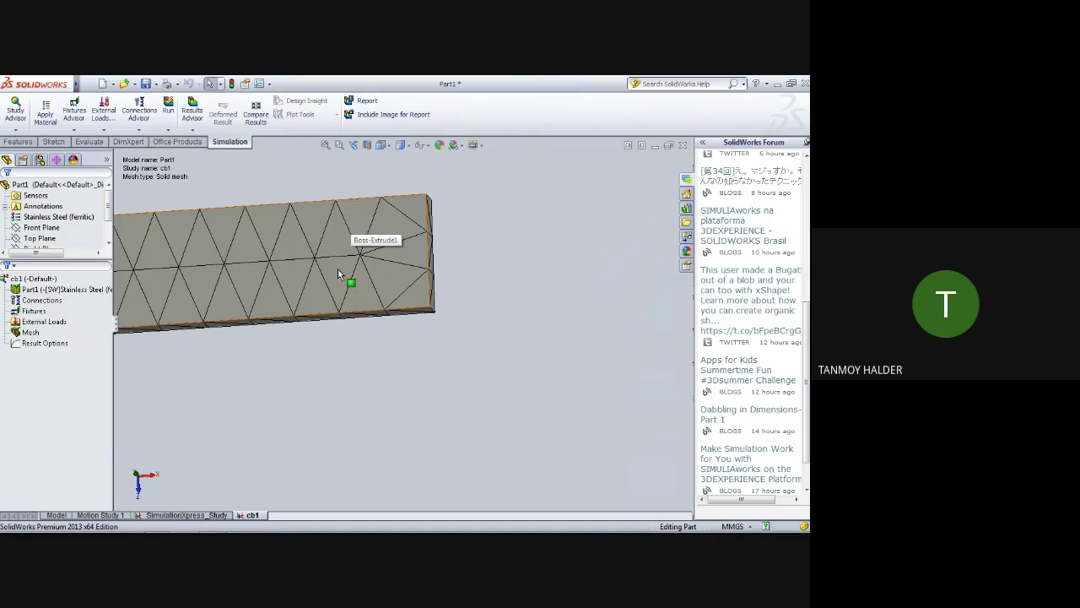
scroll(389, 393, "up", 2)
scroll(390, 391, "up", 2)
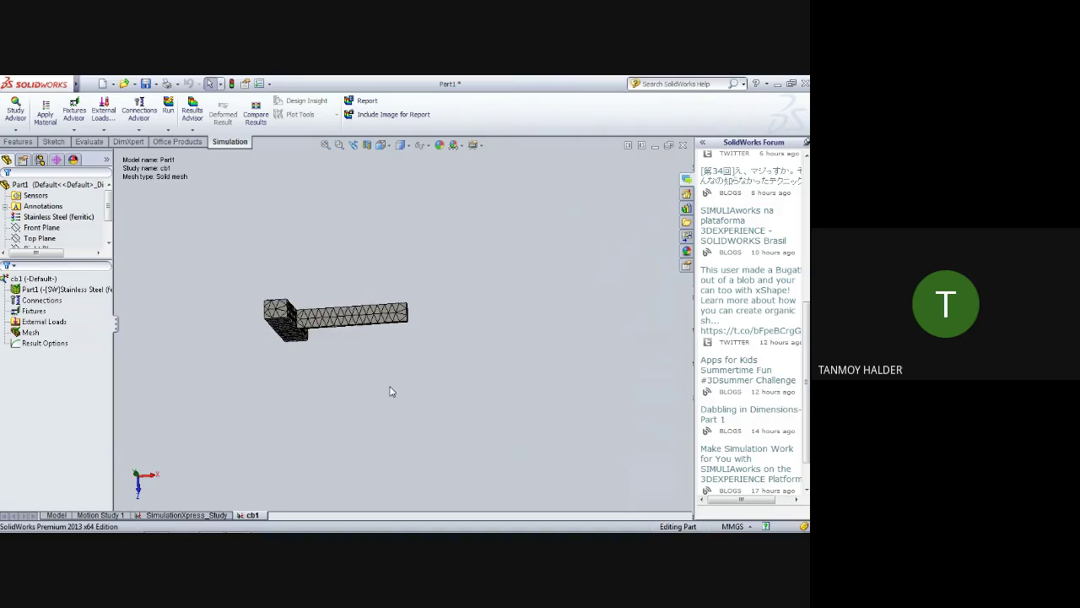
mouse_move(329, 381)
middle_mouse_down()
mouse_move(325, 253)
mouse_move(311, 417)
middle_mouse_up()
scroll(311, 414, "down", 3)
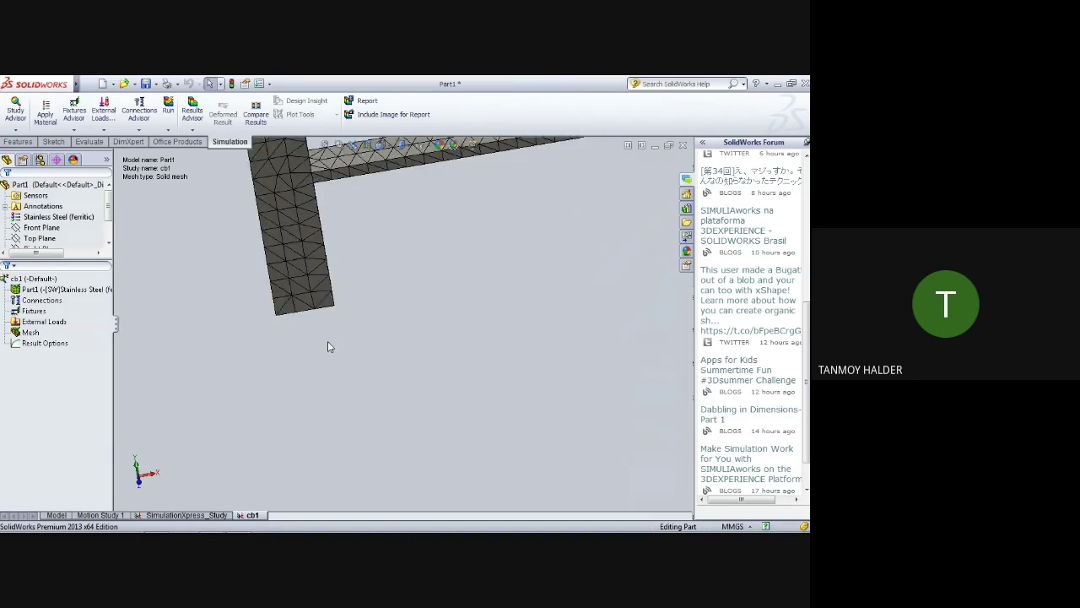
scroll(329, 346, "up", 3)
scroll(437, 221, "down", 2)
scroll(379, 346, "down", 2)
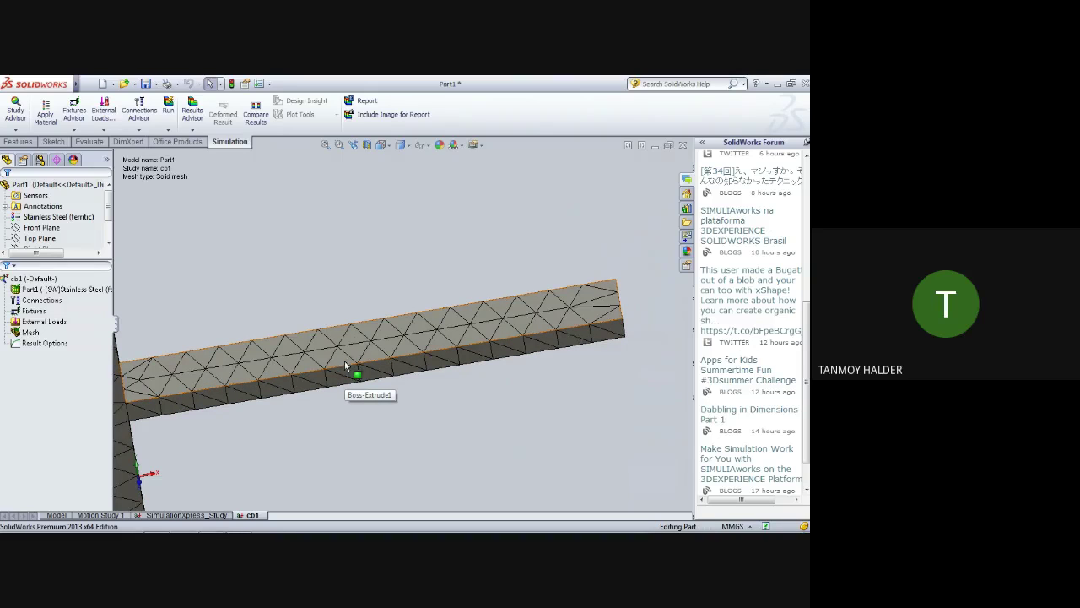
scroll(321, 441, "up", 1)
scroll(325, 430, "up", 3)
scroll(346, 422, "up", 2)
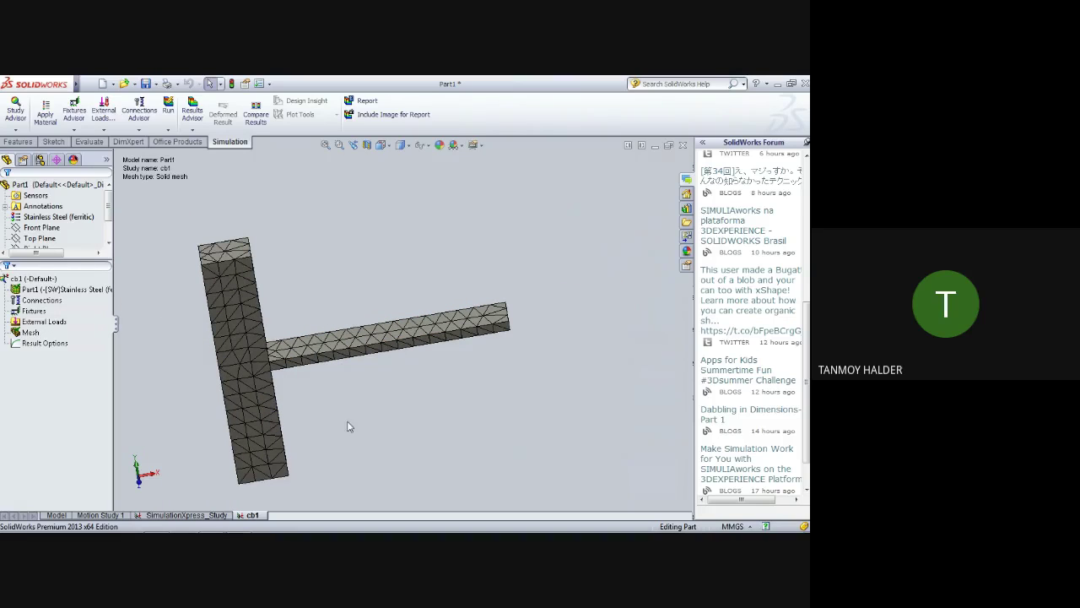
mouse_move(344, 255)
middle_mouse_down()
mouse_move(309, 272)
mouse_move(354, 253)
middle_mouse_up()
- Choose Fixed Geometry from the Fixtures Advisor list to open the Fixture definition
left_click(81, 130)
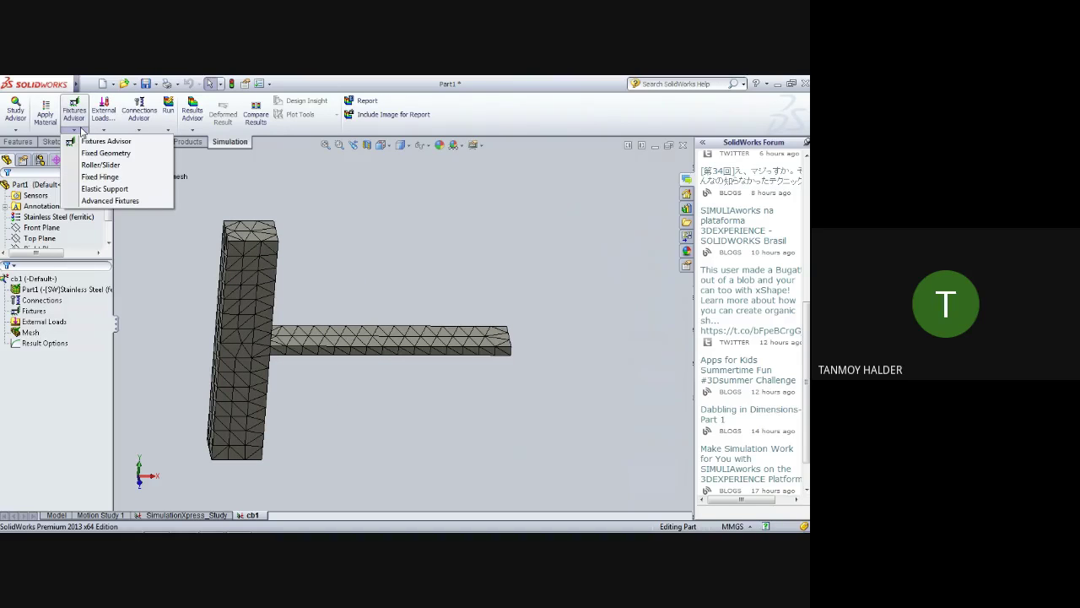
left_click(139, 130)
left_click(308, 108)
left_click(81, 130)
left_click(307, 115)
left_click(168, 130)
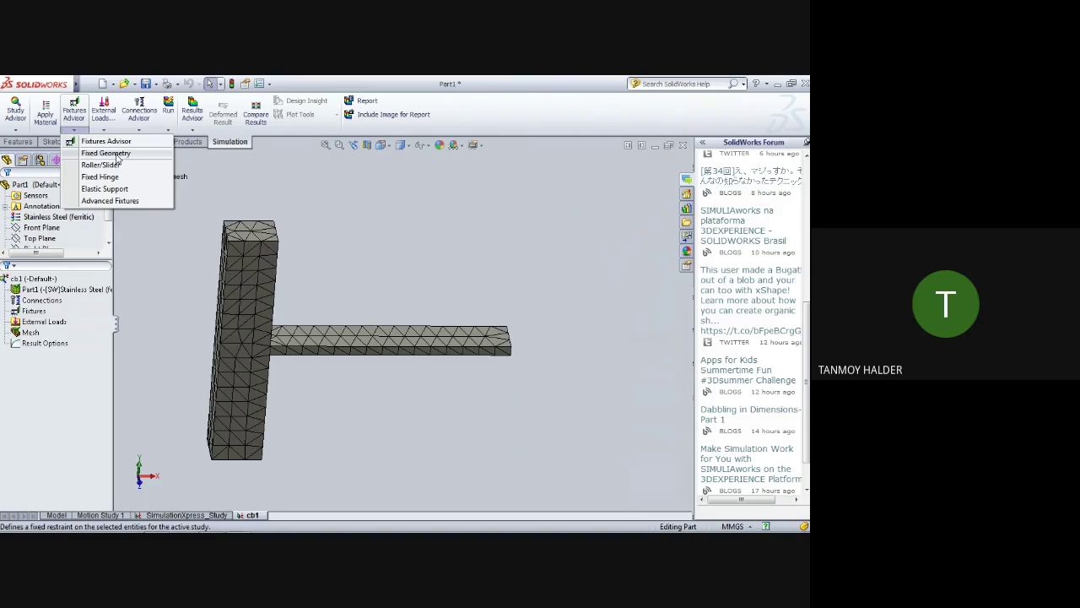
left_click(117, 154)
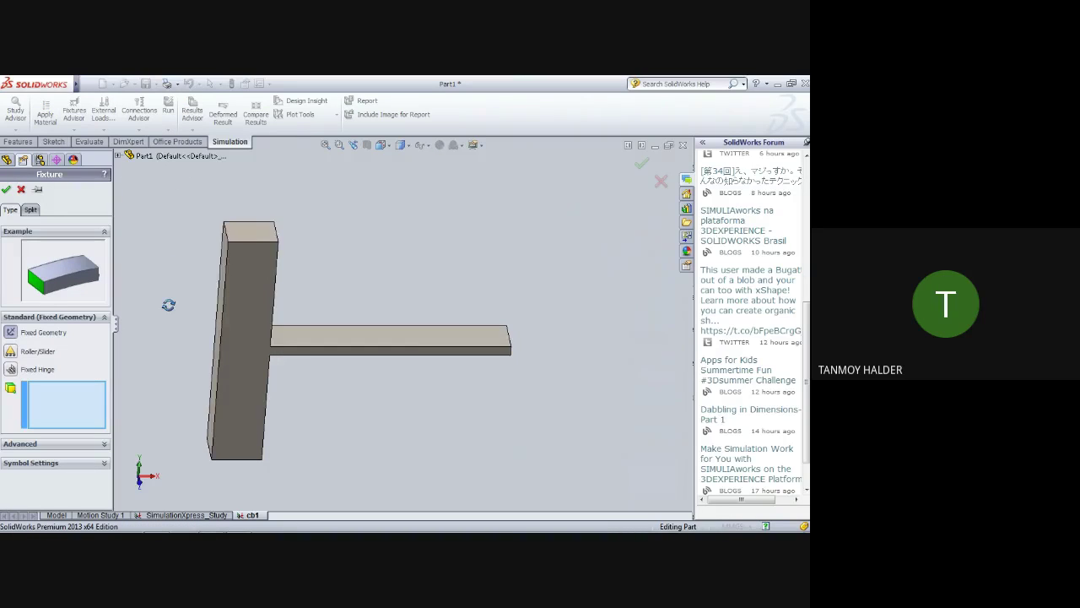
- Apply Fixed Geometry to the upright's back face after comparing Roller/Slider and Fixed Hinge
middle_click_drag(168, 305, 196, 304)
left_click(262, 316)
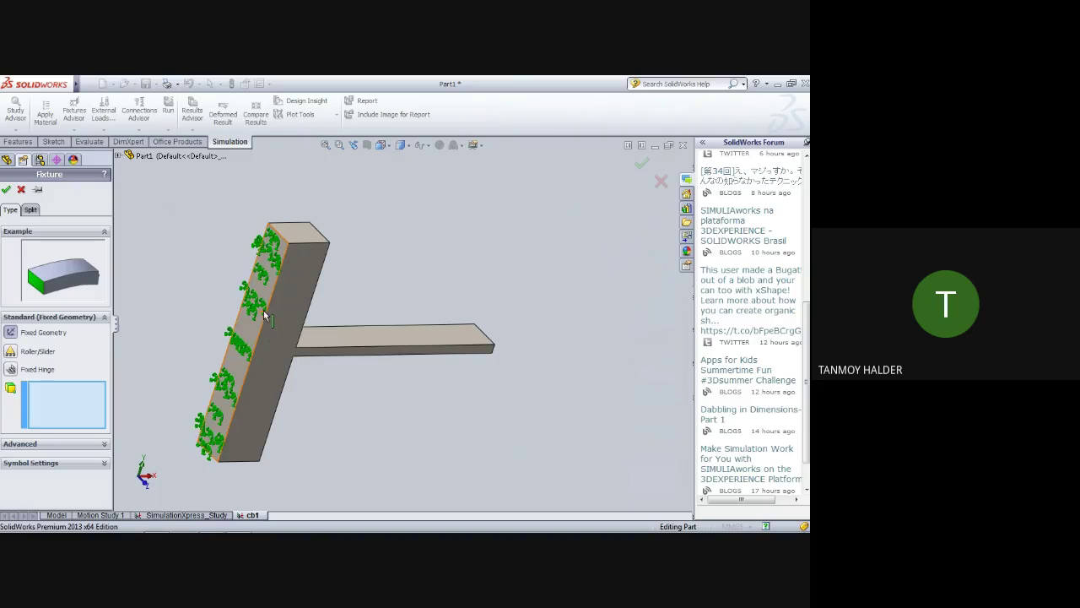
left_click(11, 352)
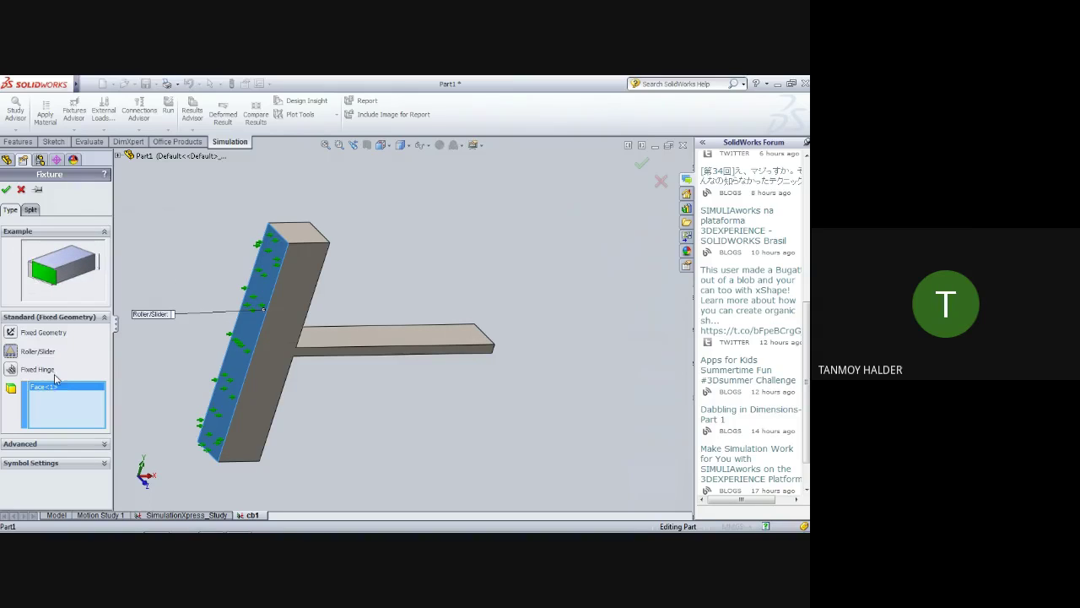
left_click(11, 332)
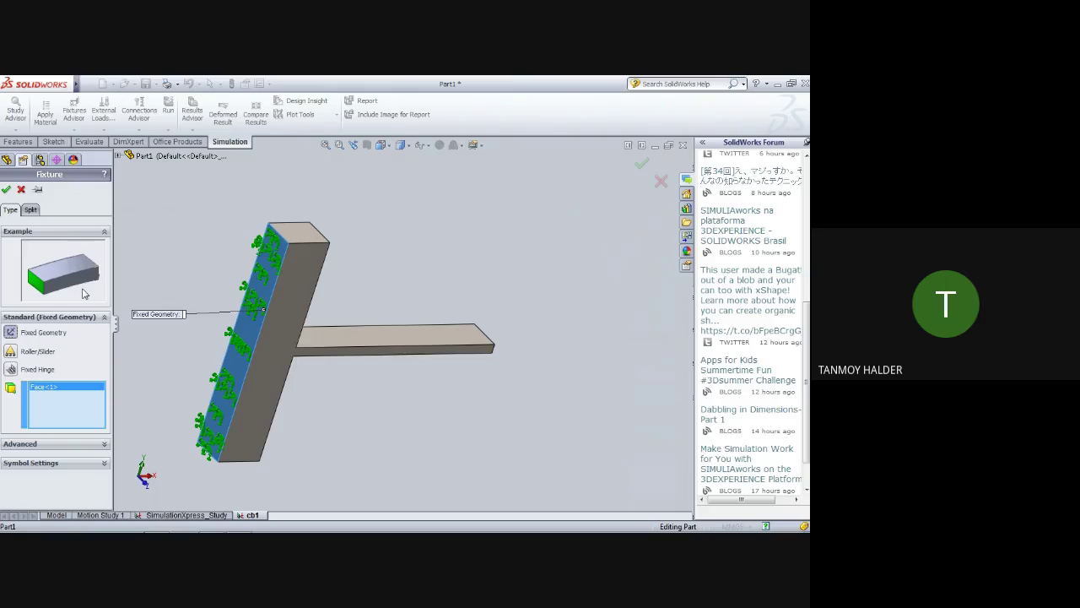
left_click(10, 369)
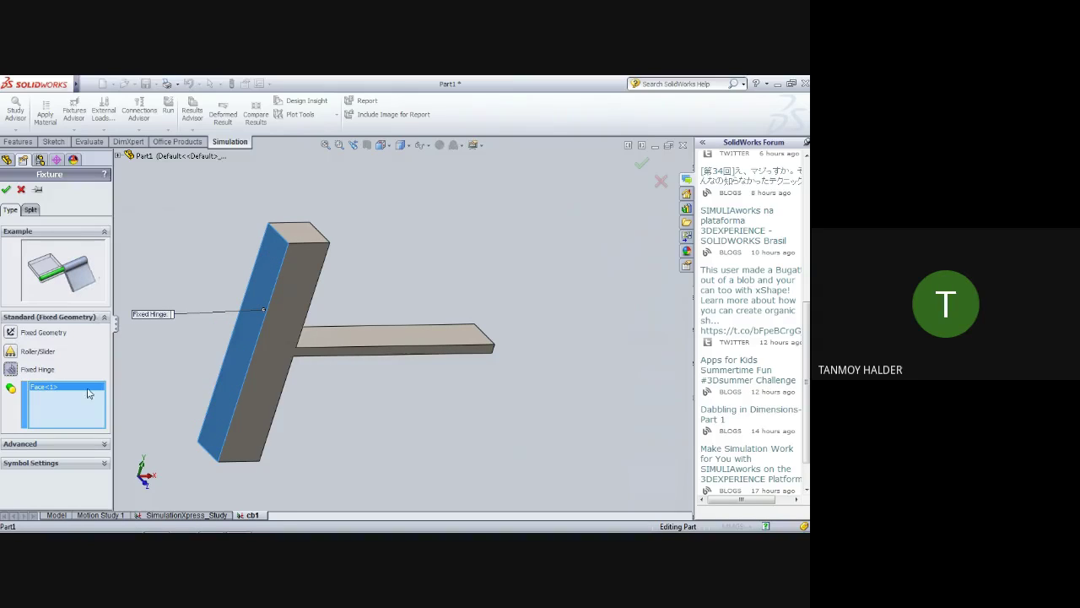
left_click(10, 332)
left_click(7, 189)
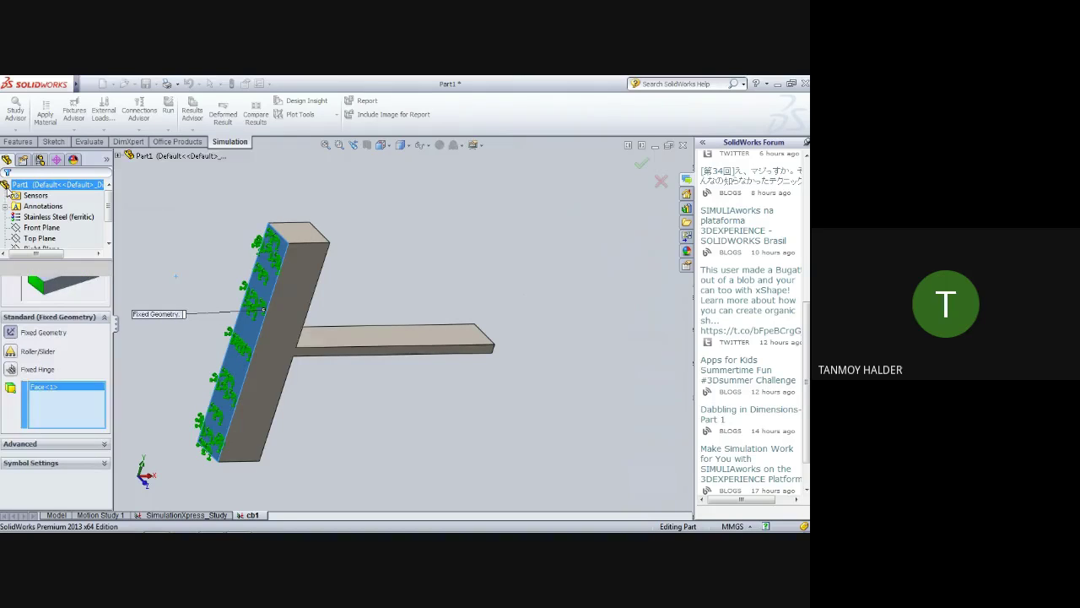
- Review the part's material and keep Stainless Steel (ferritic) applied to the bracket
left_click(42, 121)
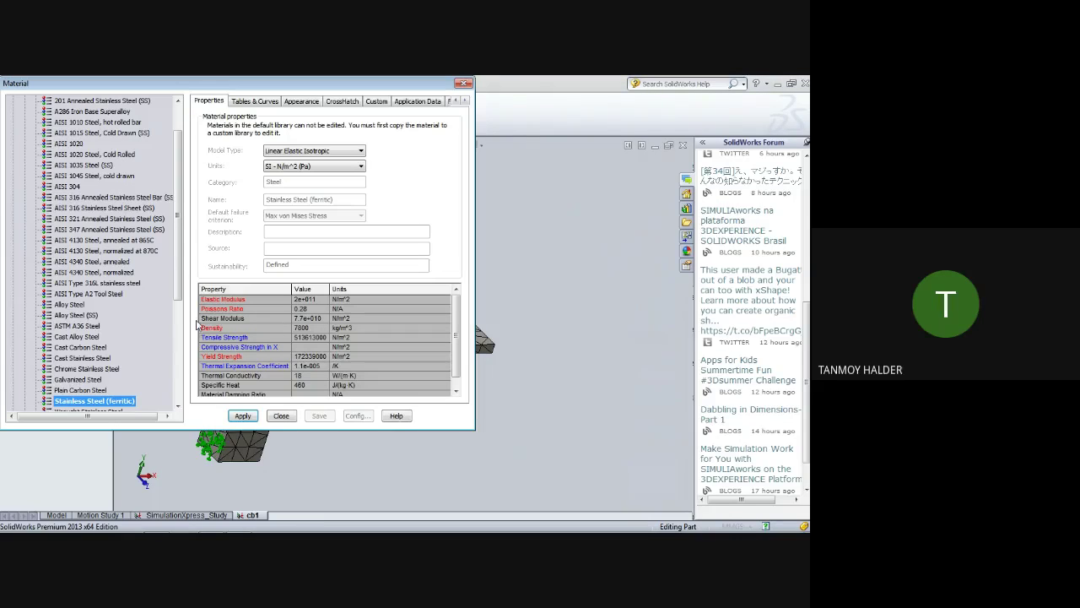
left_click(280, 416)
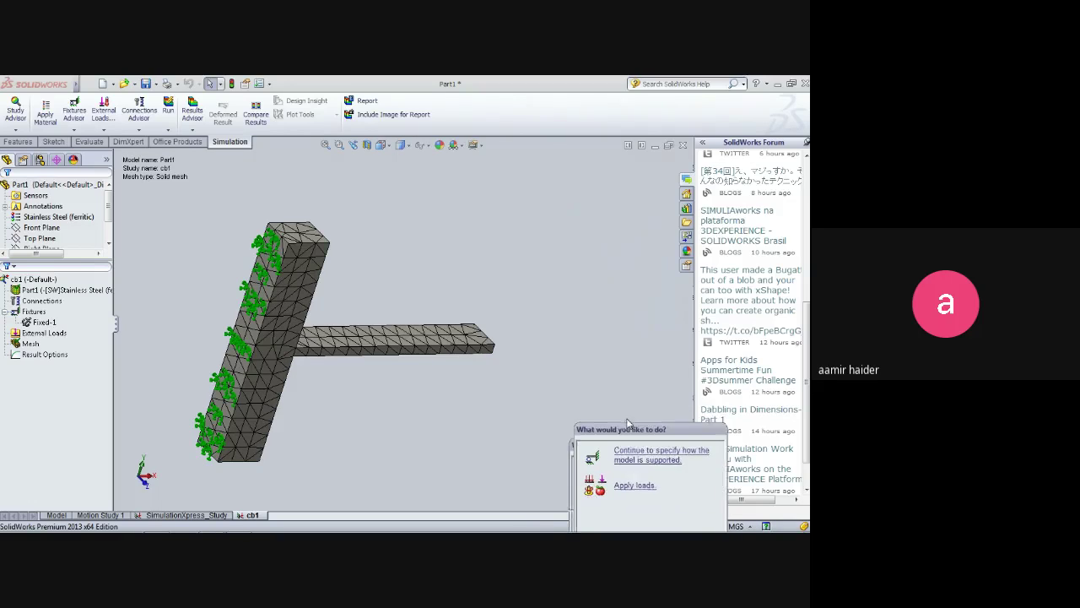
- Orbit the bracket to check the Fixed-1 support on the upright, then open the fixture types list
middle_click_drag(384, 427, 381, 389)
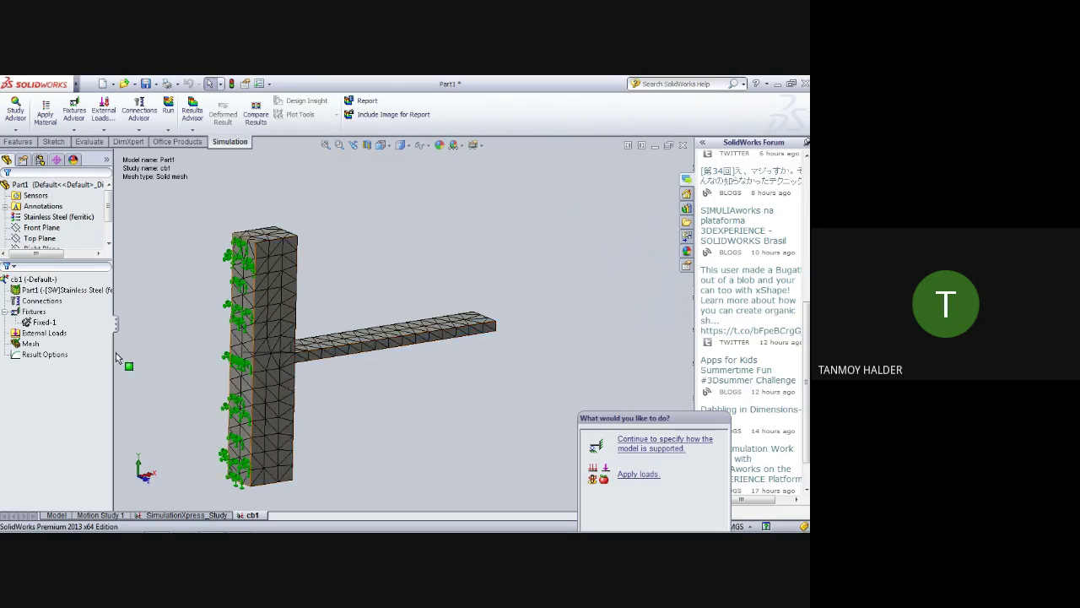
mouse_move(121, 354)
middle_mouse_down()
mouse_move(132, 340)
mouse_move(289, 288)
middle_mouse_up()
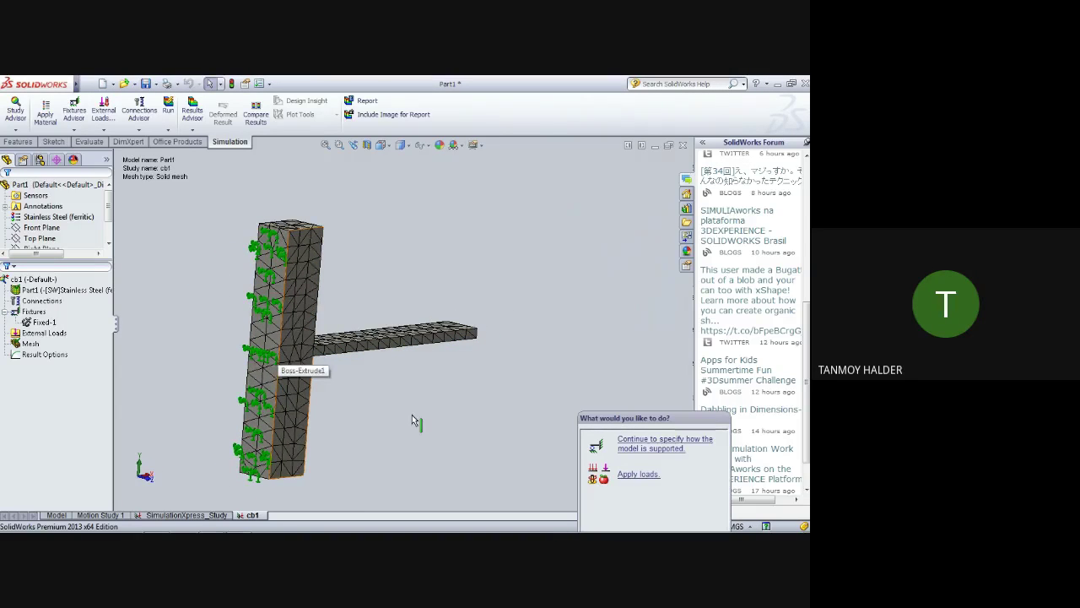
mouse_move(417, 423)
middle_mouse_down()
mouse_move(339, 412)
mouse_move(349, 434)
mouse_move(387, 435)
middle_mouse_up()
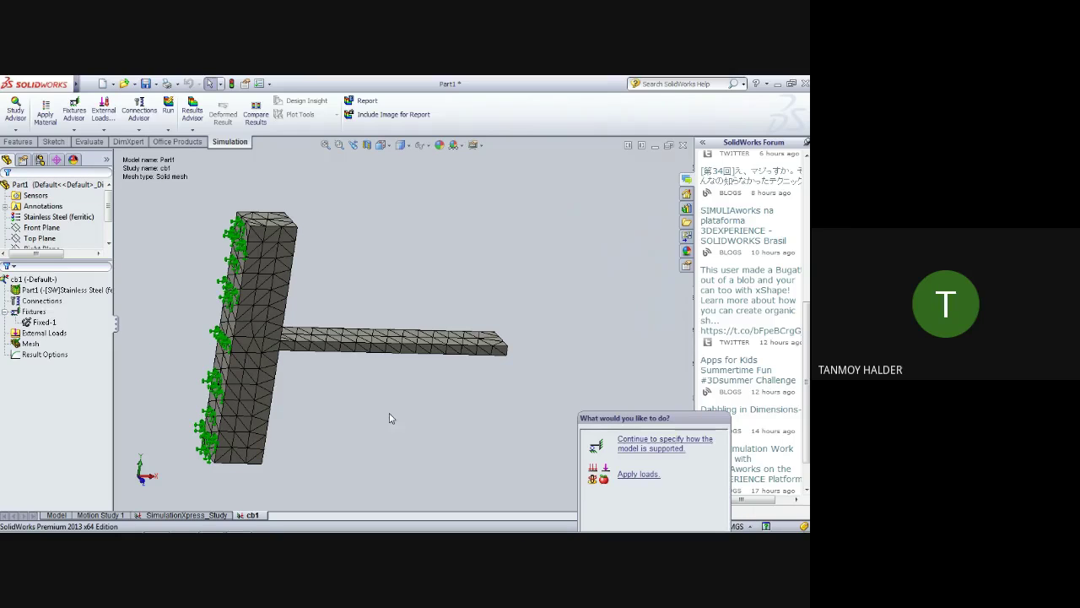
left_click(73, 131)
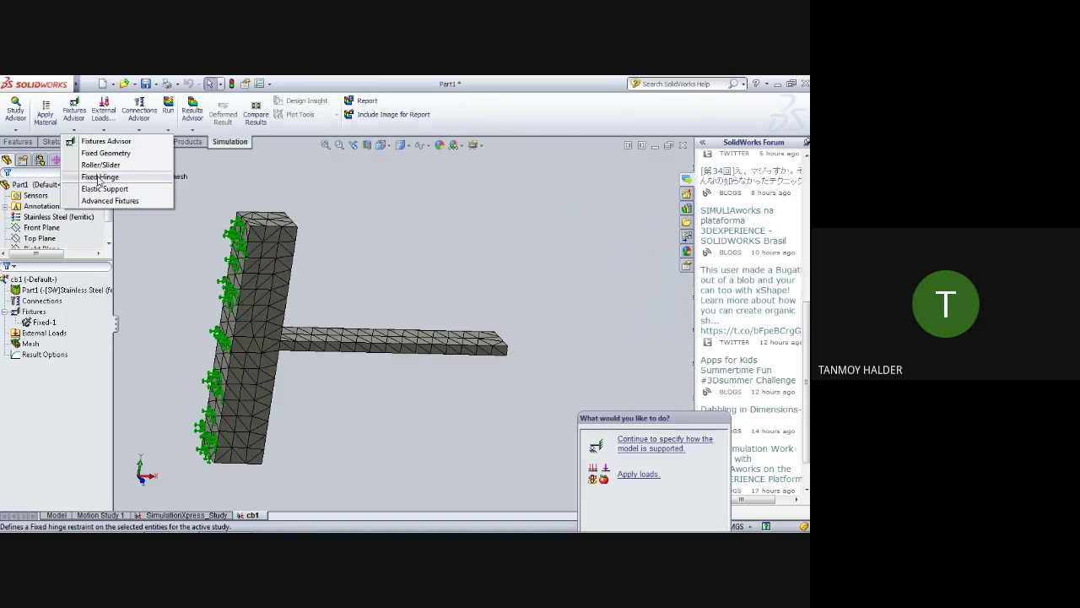
- Start a Fixed Hinge support, cancel it, and switch to the Front view with Ctrl+1
left_click(99, 178)
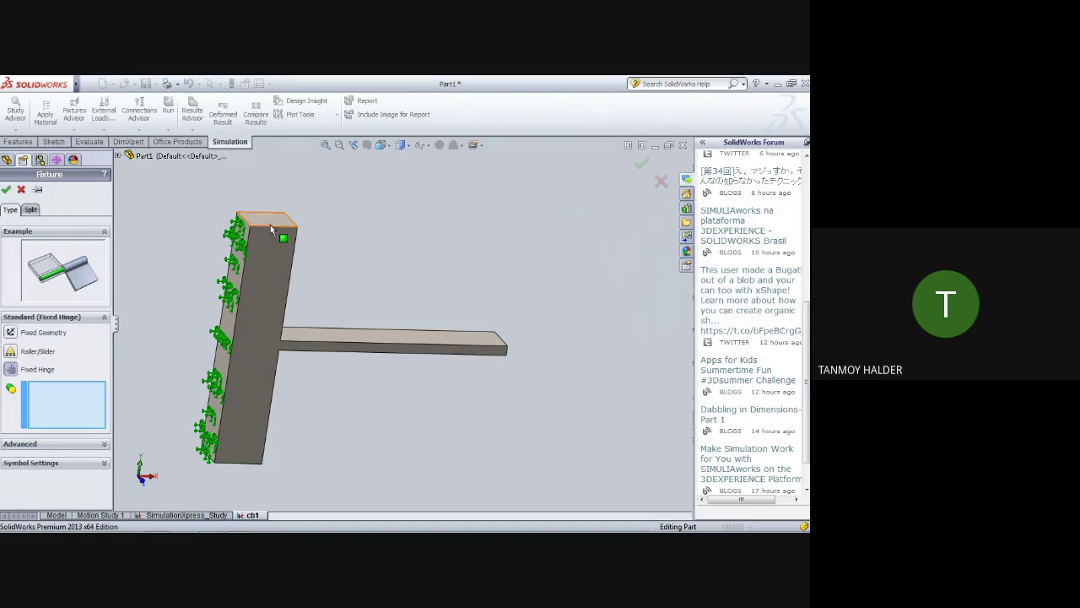
left_click(21, 190)
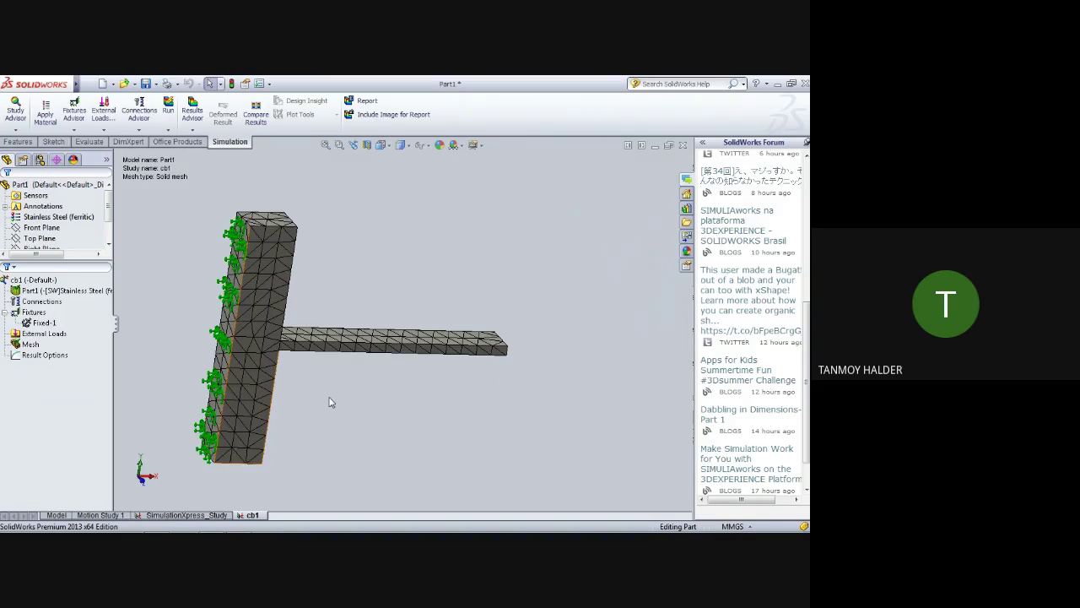
key("ctrl+1")
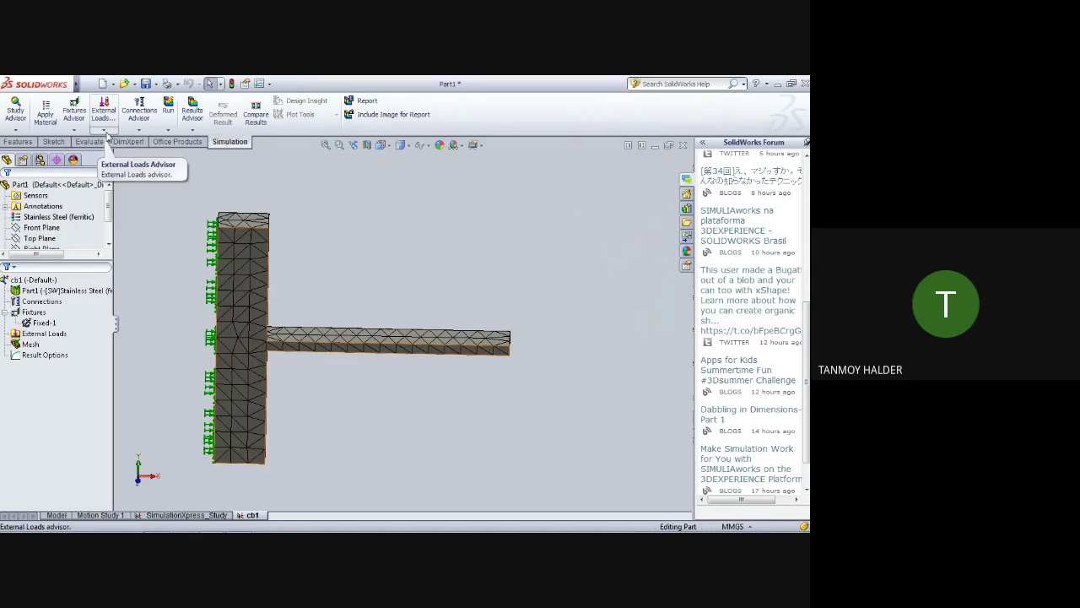
- Choose Force from the External Loads list to open a Force/Torque load definition
left_click(106, 132)
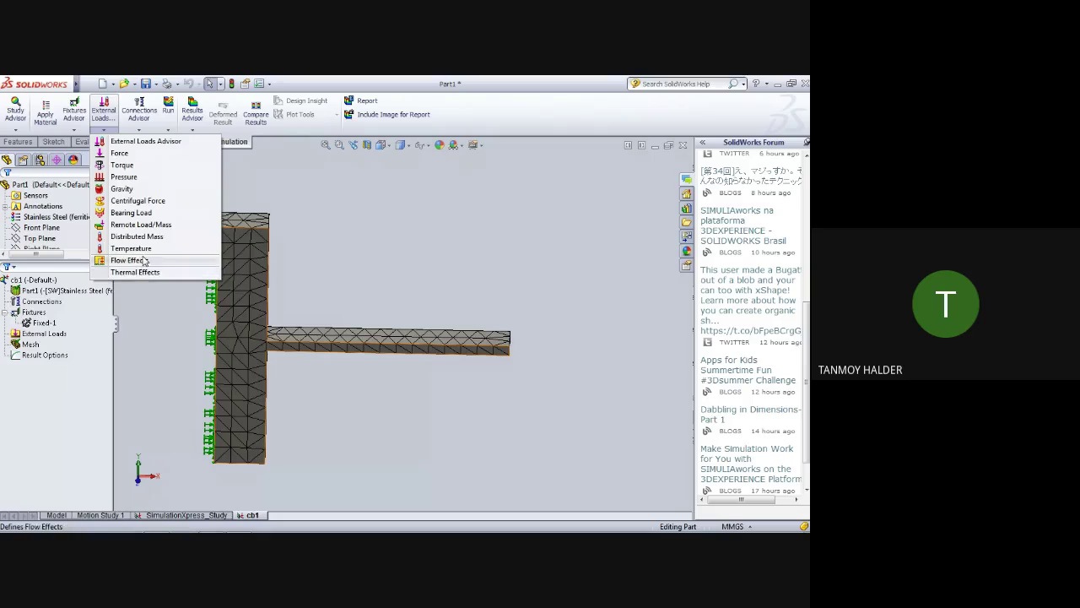
left_click(139, 156)
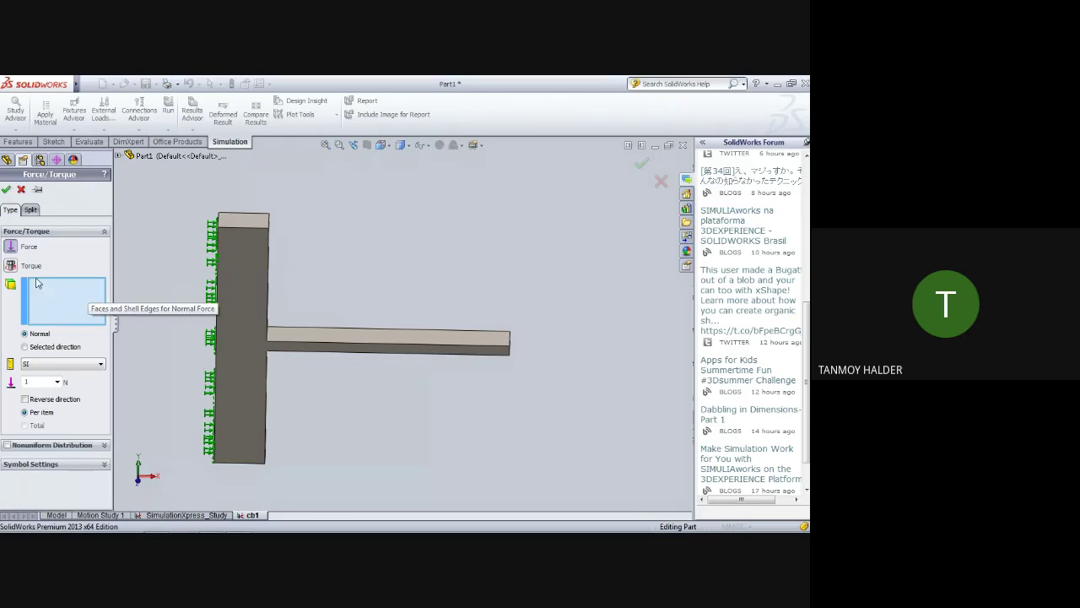
- Select the arm's end edge as the face/edge the force acts on
left_click(29, 210)
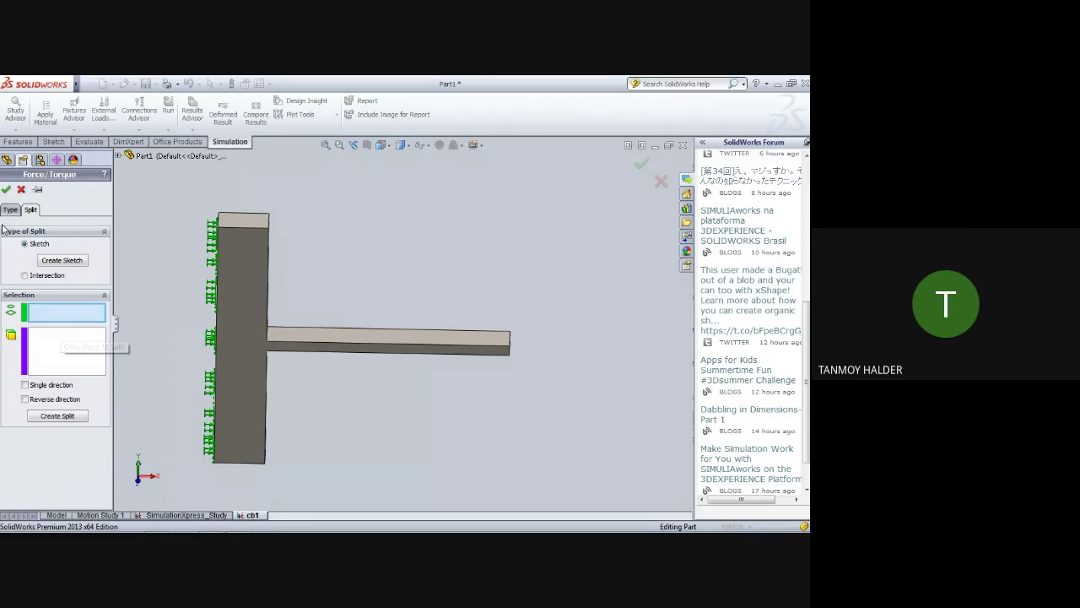
left_click(10, 210)
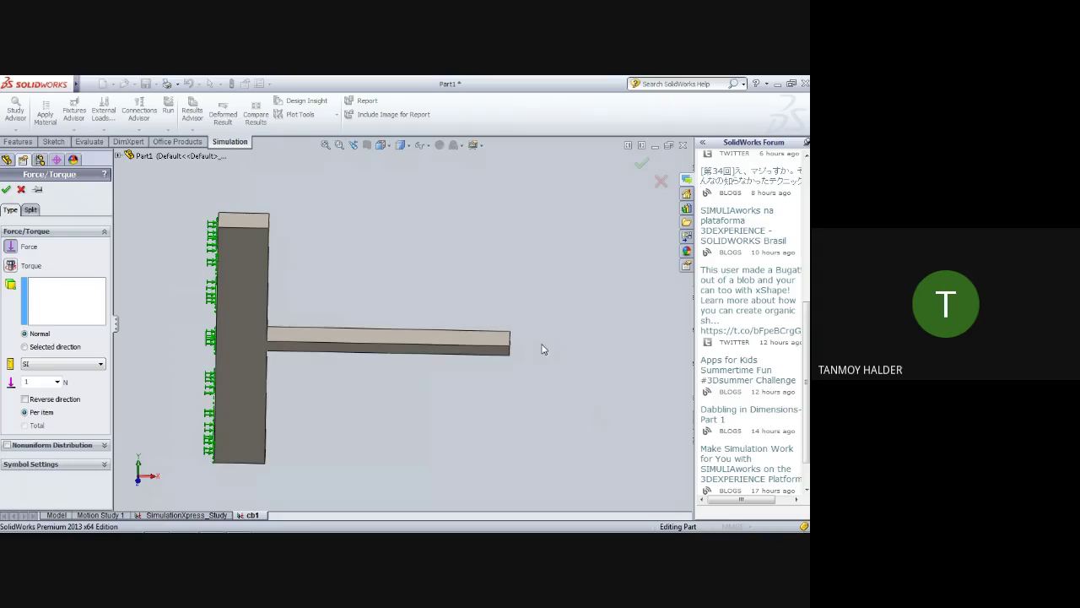
middle_click_drag(542, 346, 478, 373)
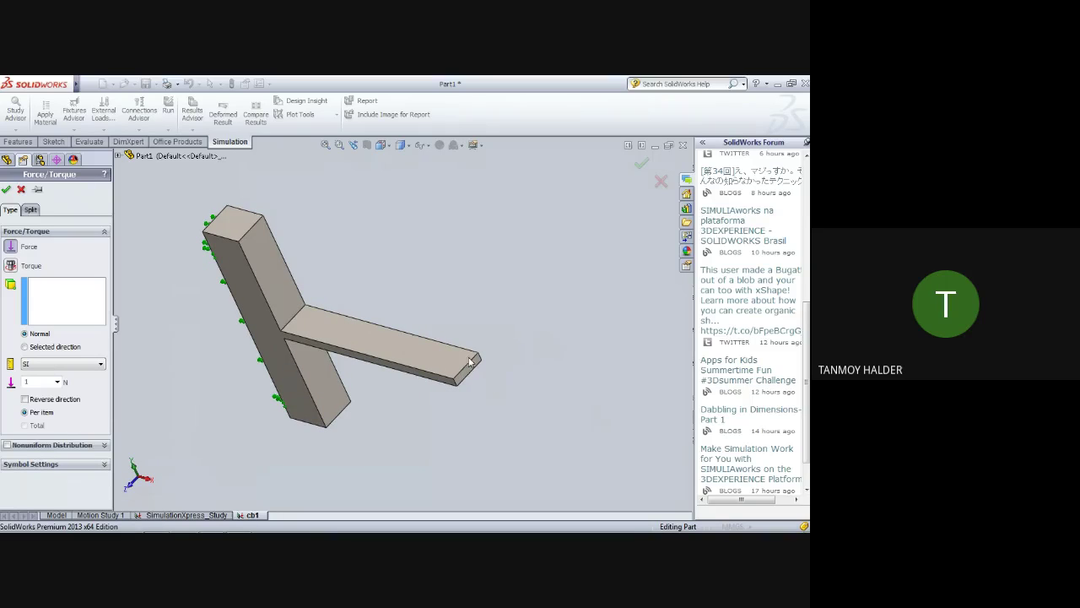
left_click(43, 298)
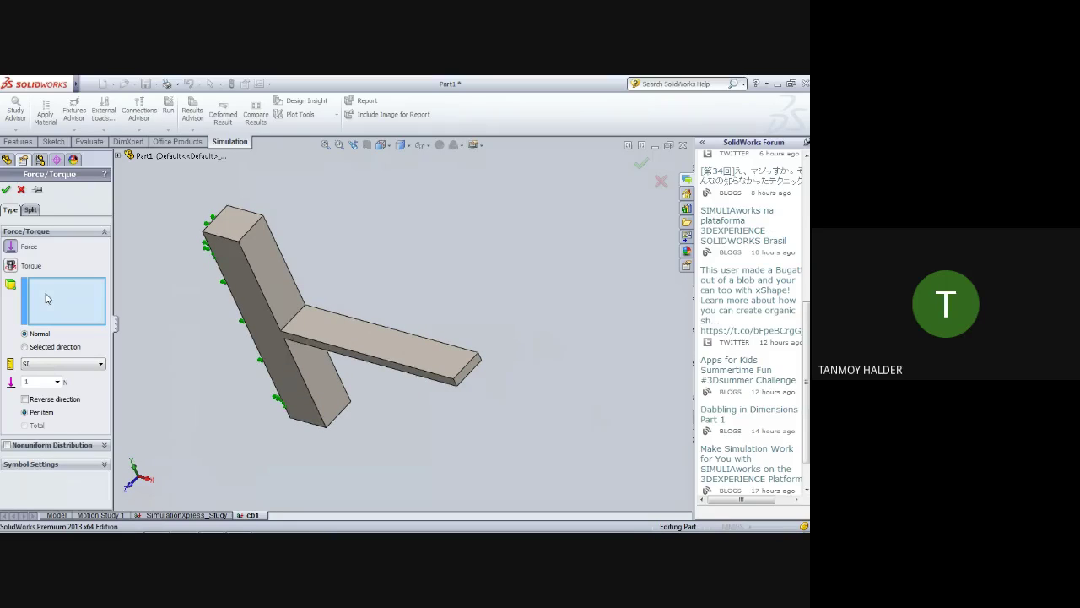
left_click(466, 372)
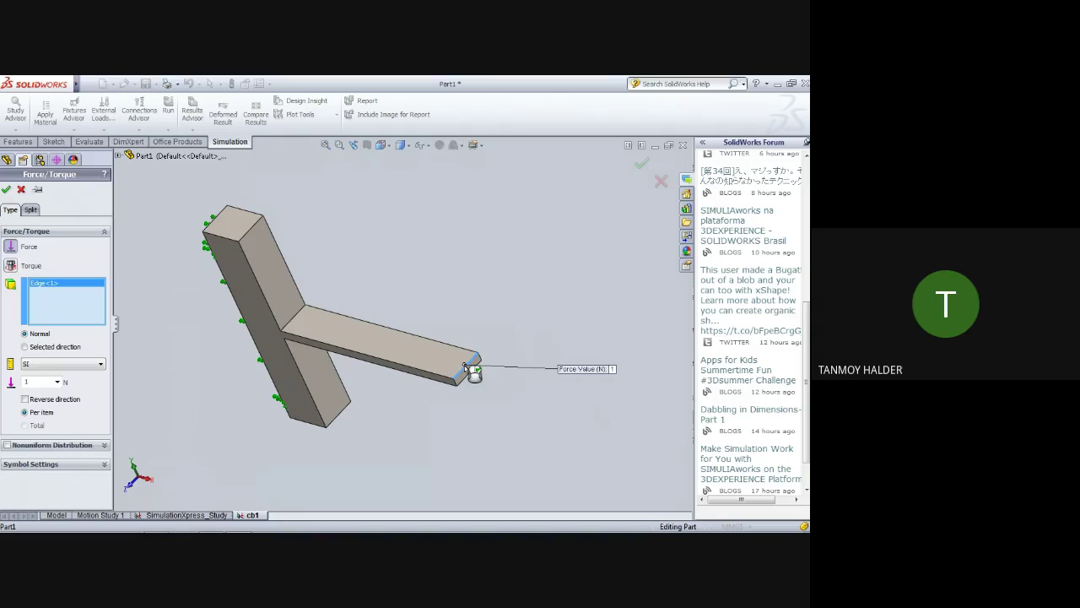
- Direct the force along the short end edge and reverse it to point downward
middle_click_drag(487, 433, 490, 404)
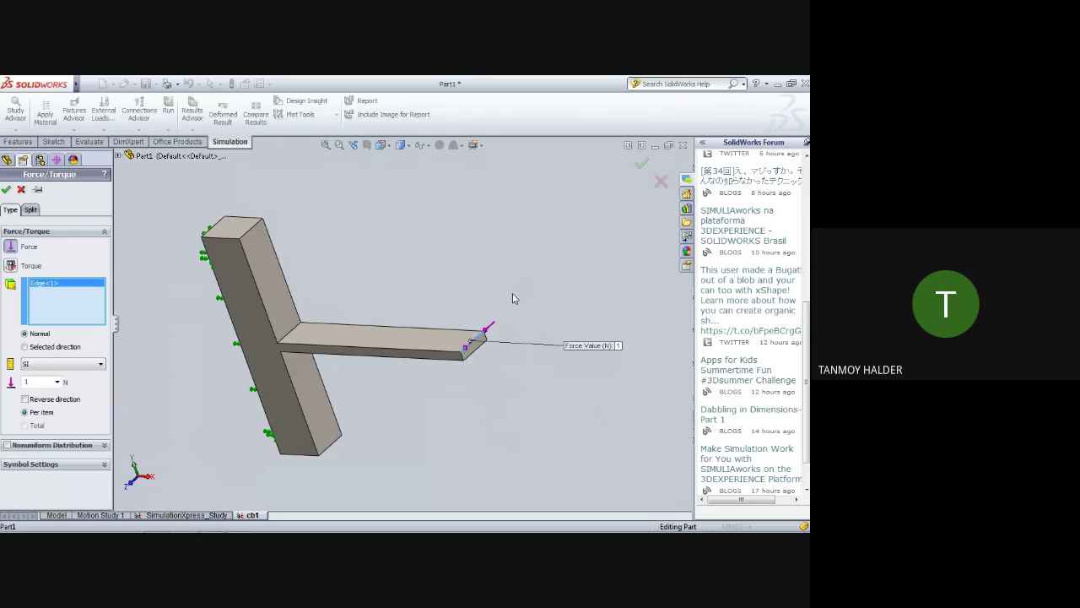
left_click(25, 347)
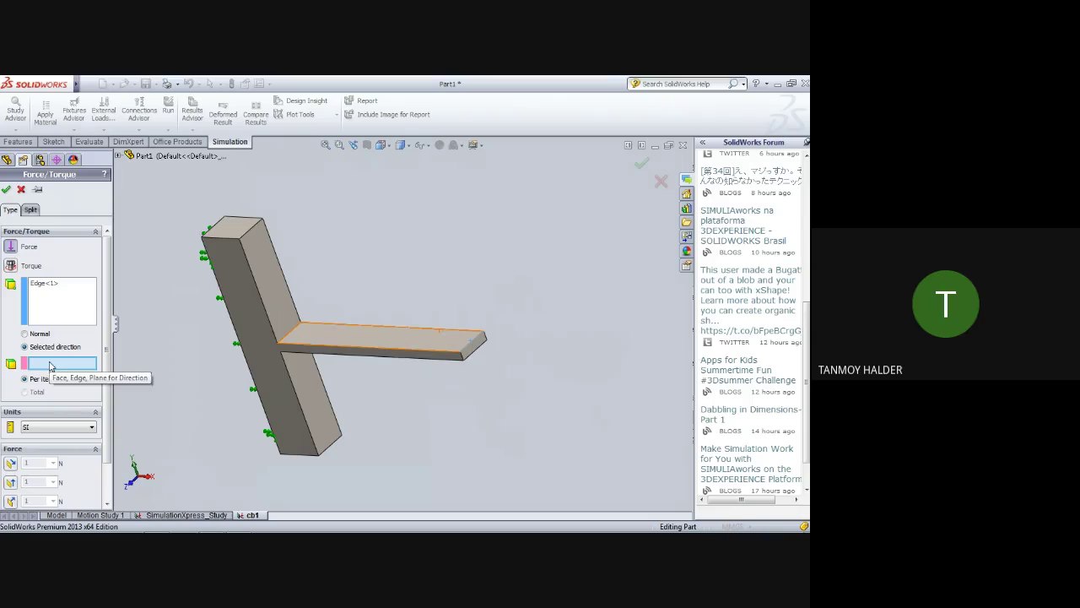
left_click(463, 361)
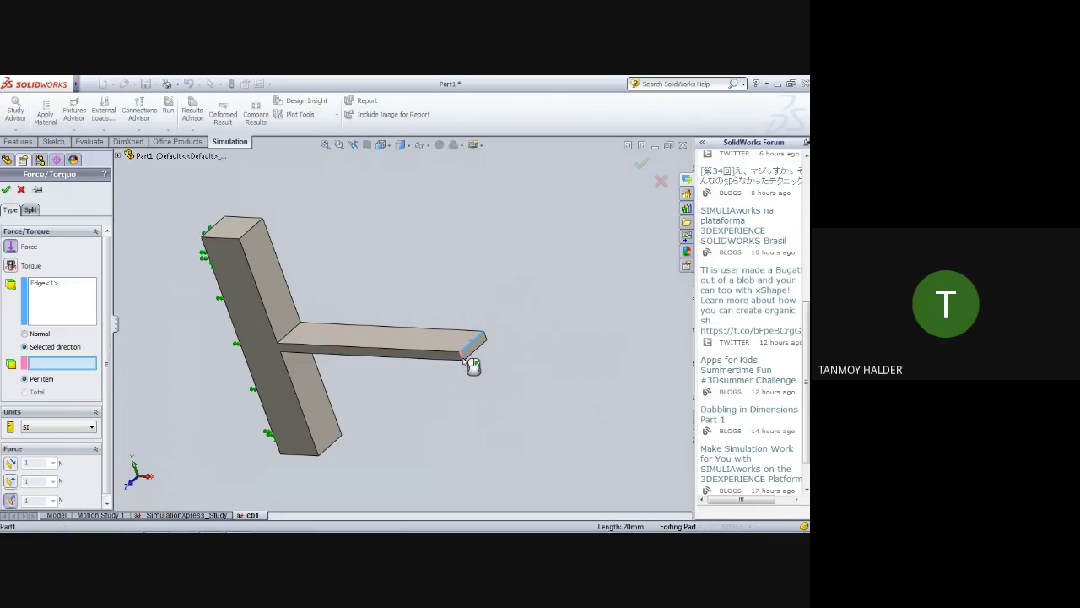
left_click(464, 359)
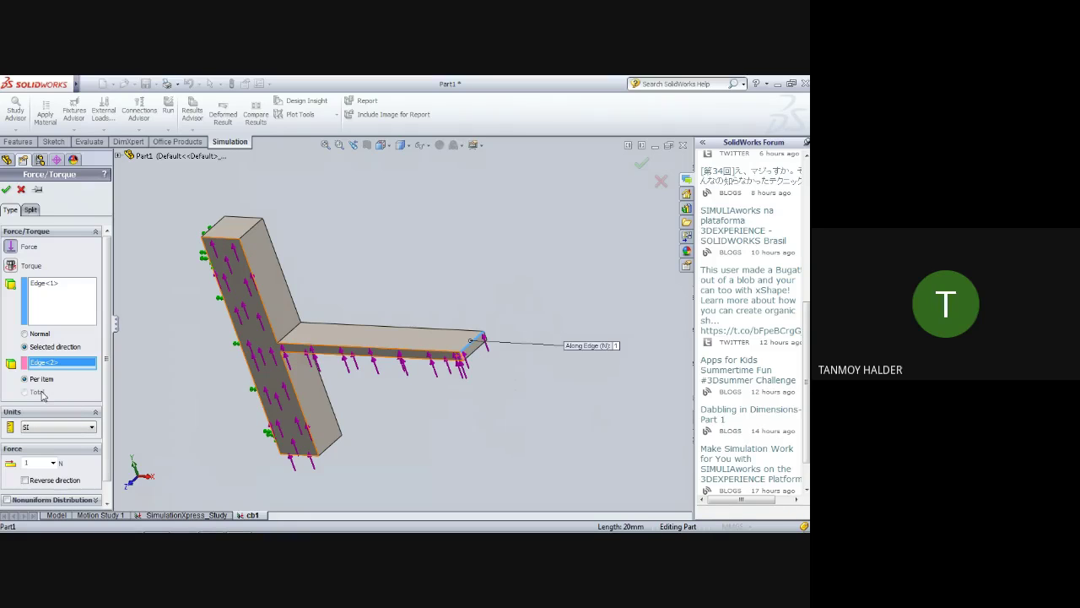
scroll(108, 364, "down", 2)
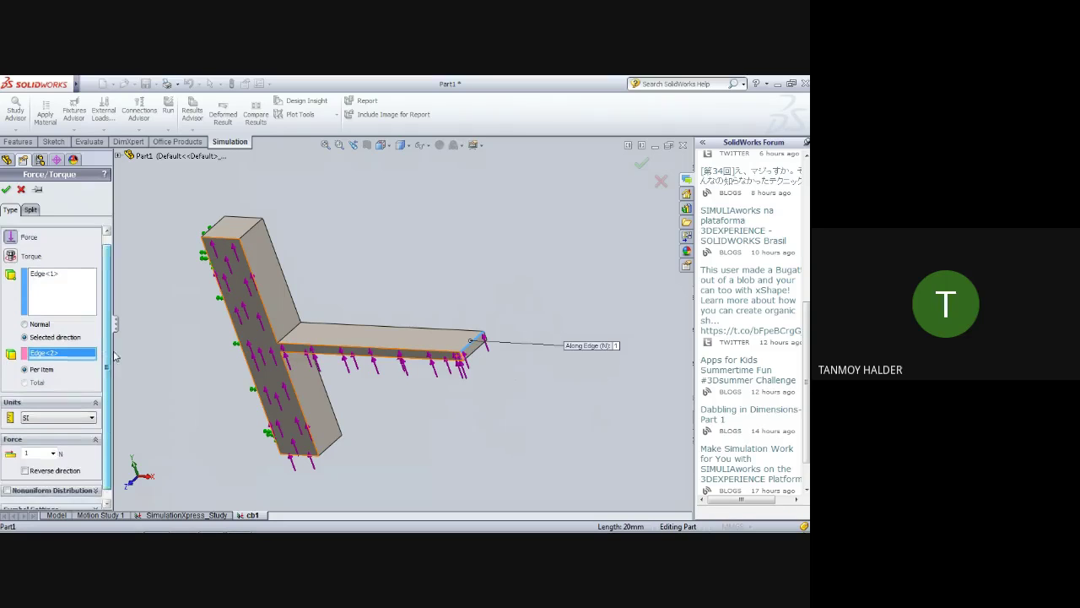
left_click(25, 461)
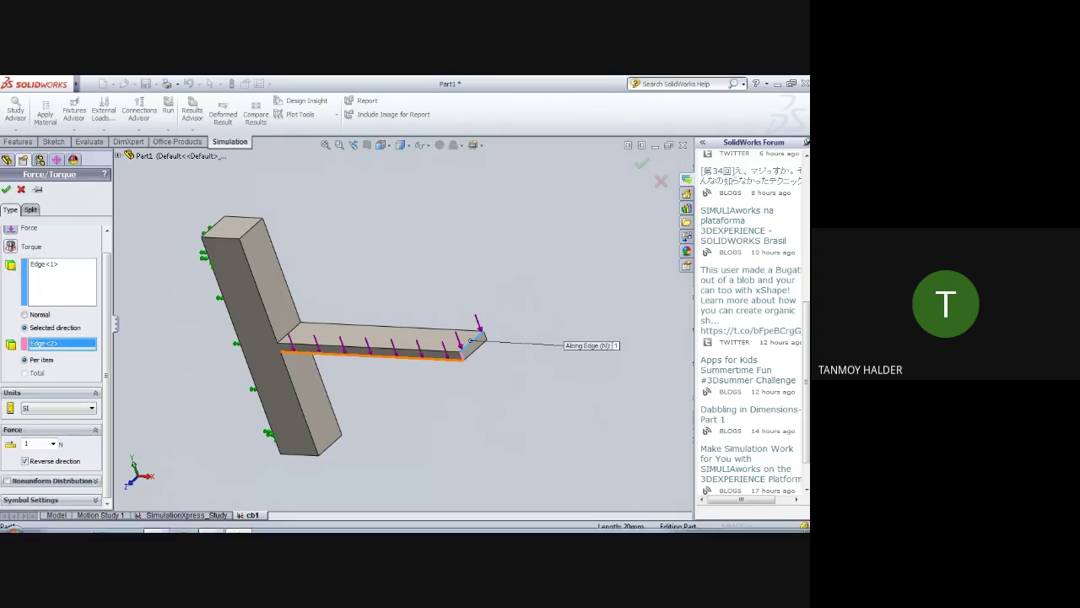
left_click(155, 524)
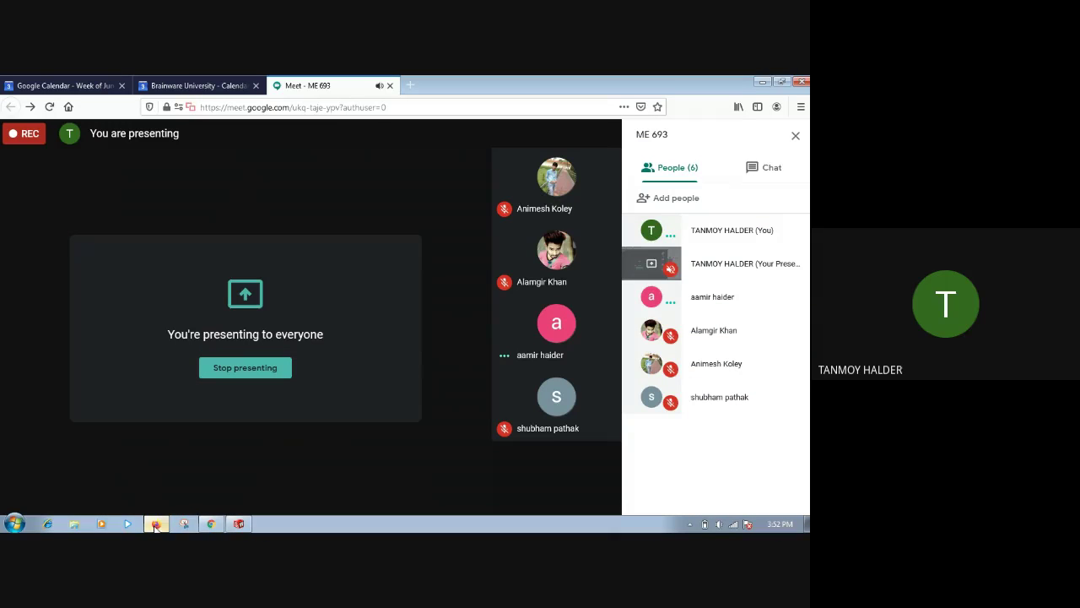
left_click(240, 524)
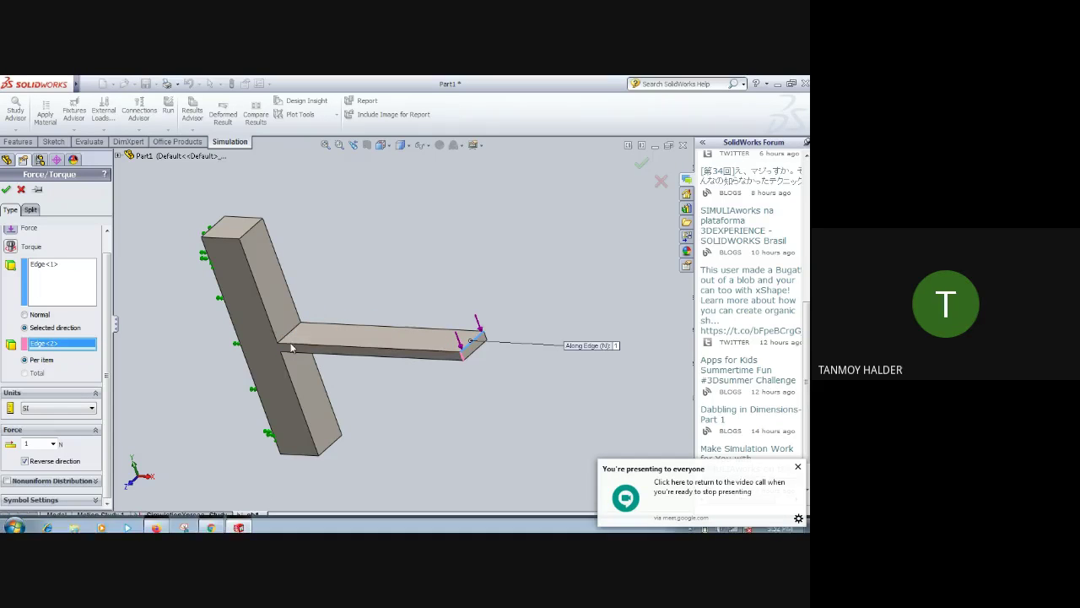
- Enter 100 N for the end-edge force and confirm it as Force-1
scroll(464, 364, "down", 3)
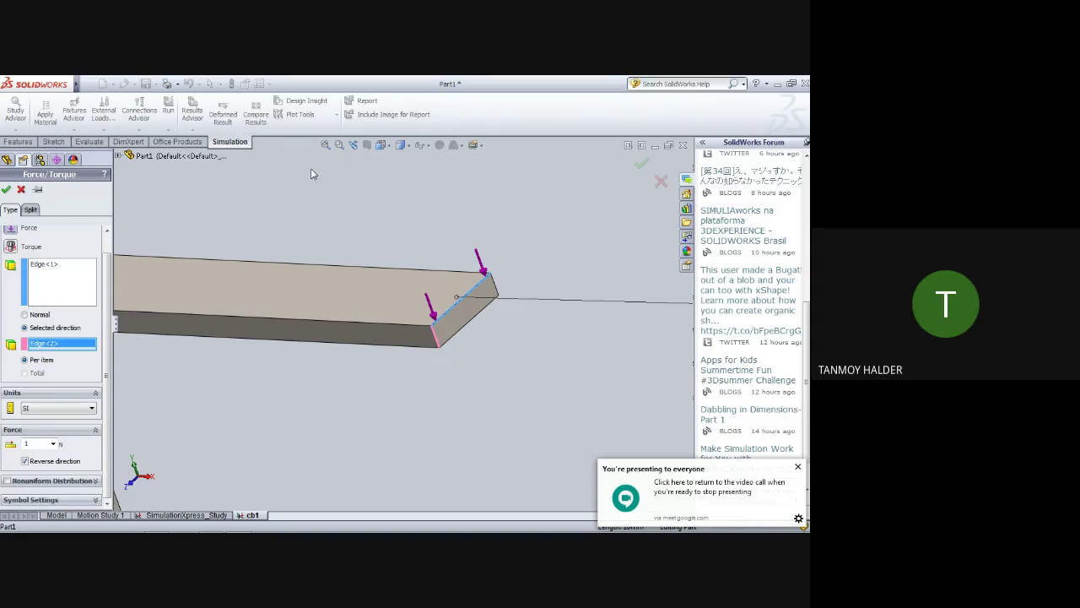
mouse_move(251, 426)
middle_mouse_down()
mouse_move(381, 425)
mouse_move(391, 354)
mouse_move(444, 350)
mouse_move(396, 345)
mouse_move(393, 355)
middle_mouse_up()
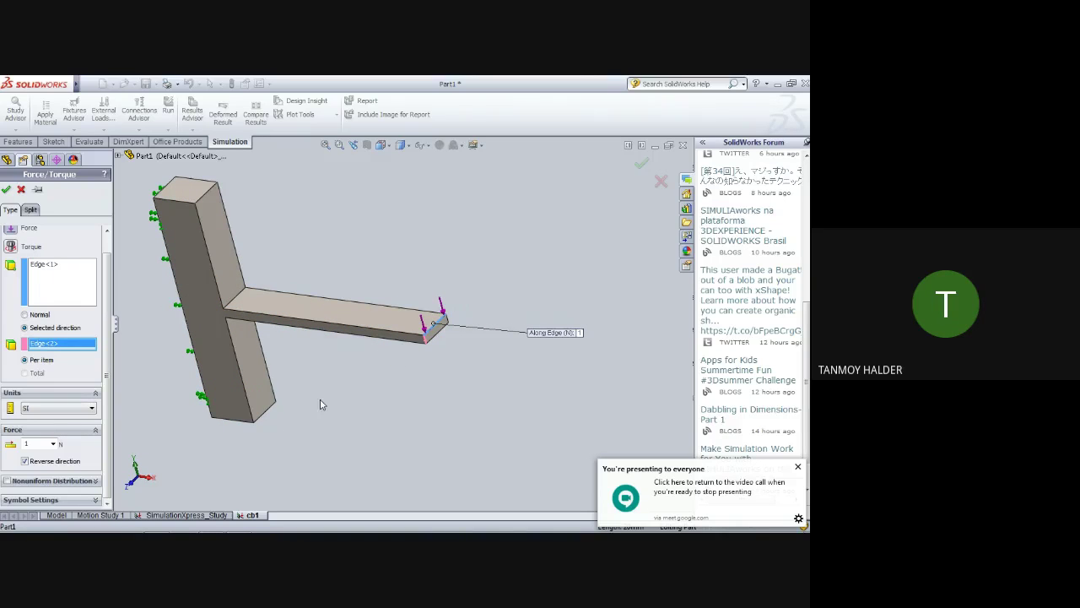
middle_click_drag(320, 404, 340, 381)
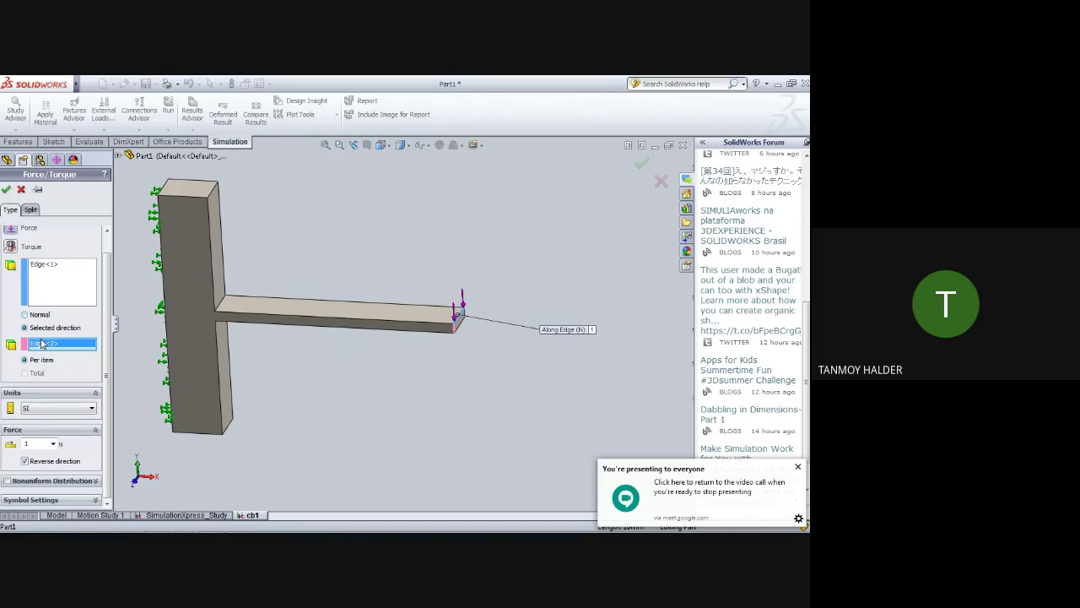
type("1")
type("00")
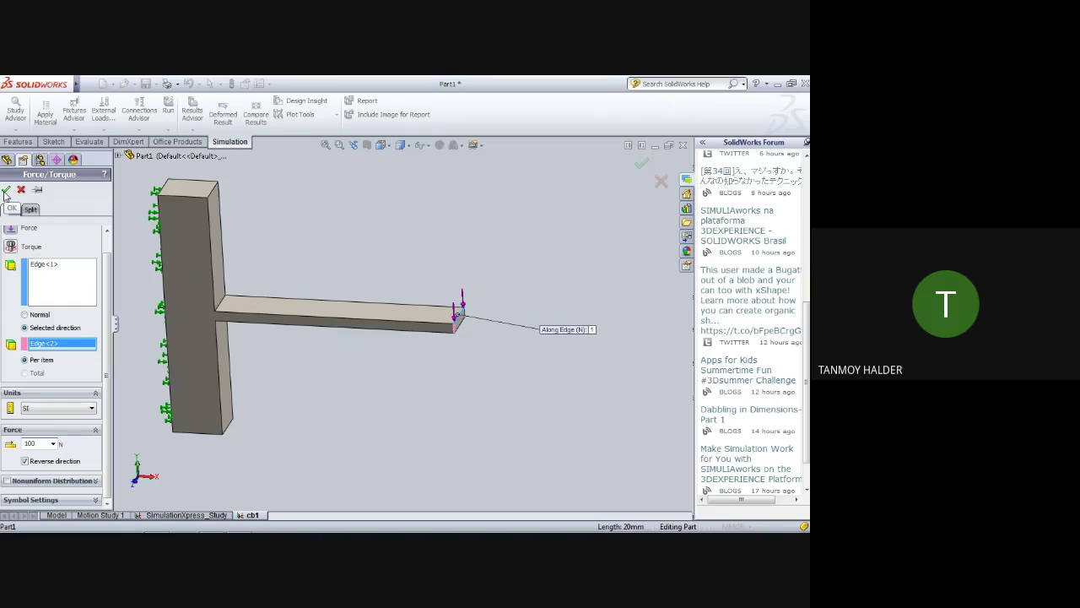
left_click(6, 190)
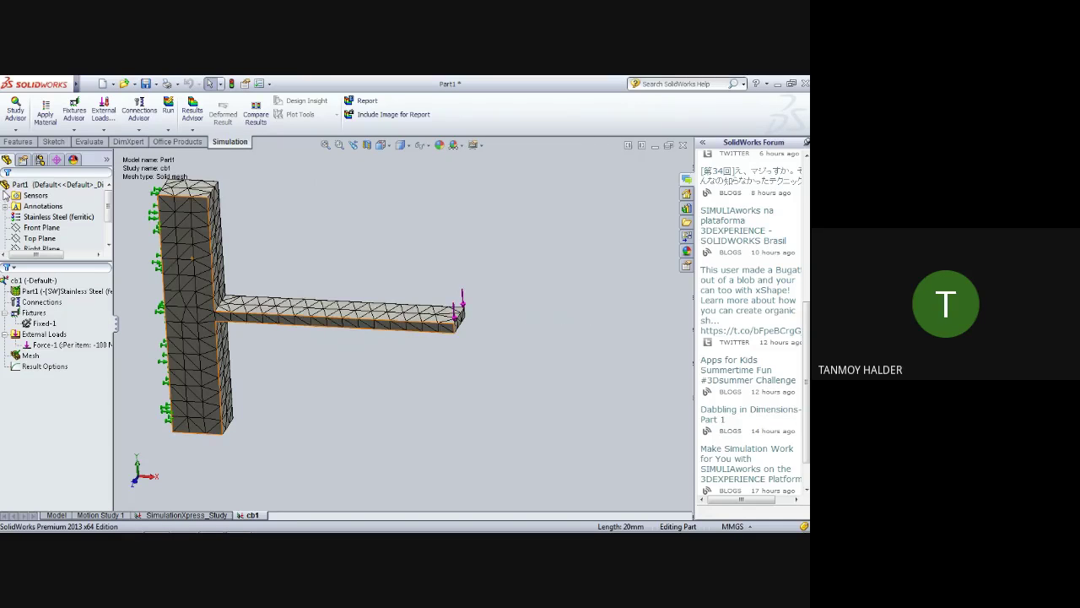
- Open the External Loads dropdown on the Simulation tab to show the load types
mouse_move(451, 381)
middle_mouse_down()
mouse_move(399, 385)
mouse_move(431, 357)
mouse_move(475, 346)
mouse_move(448, 378)
middle_mouse_up()
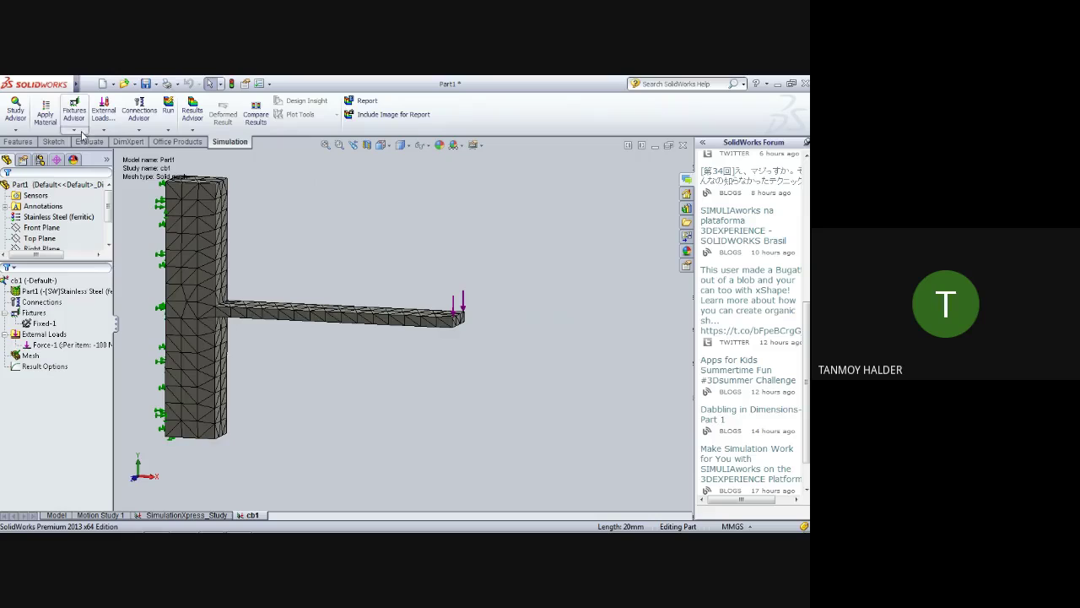
left_click(105, 129)
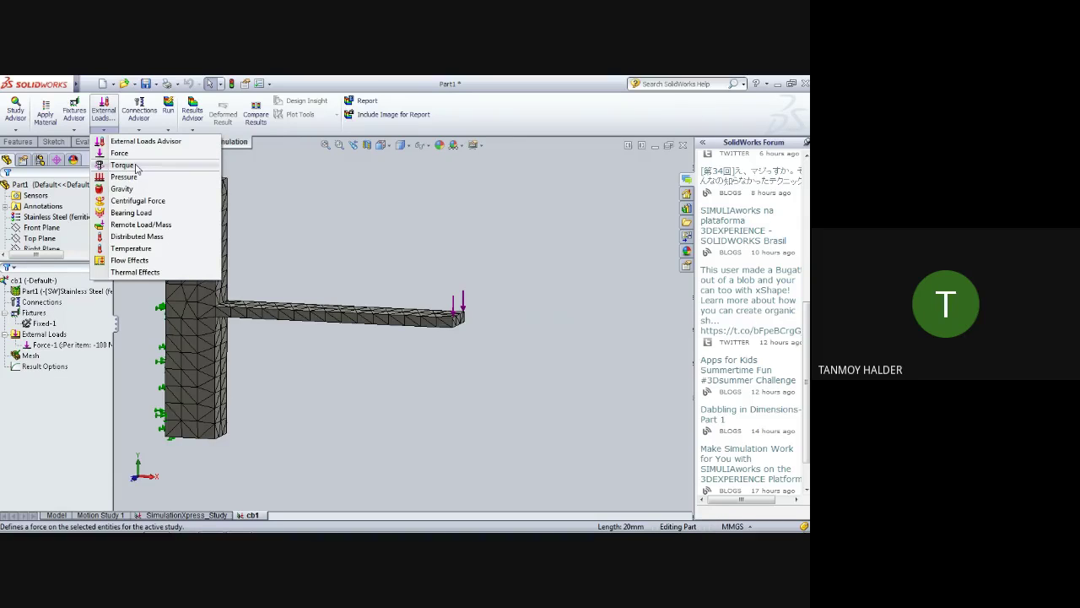
- Start a Torque load on the bracket's front face and activate its axis selection box
left_click(135, 166)
middle_click_drag(434, 385, 430, 398)
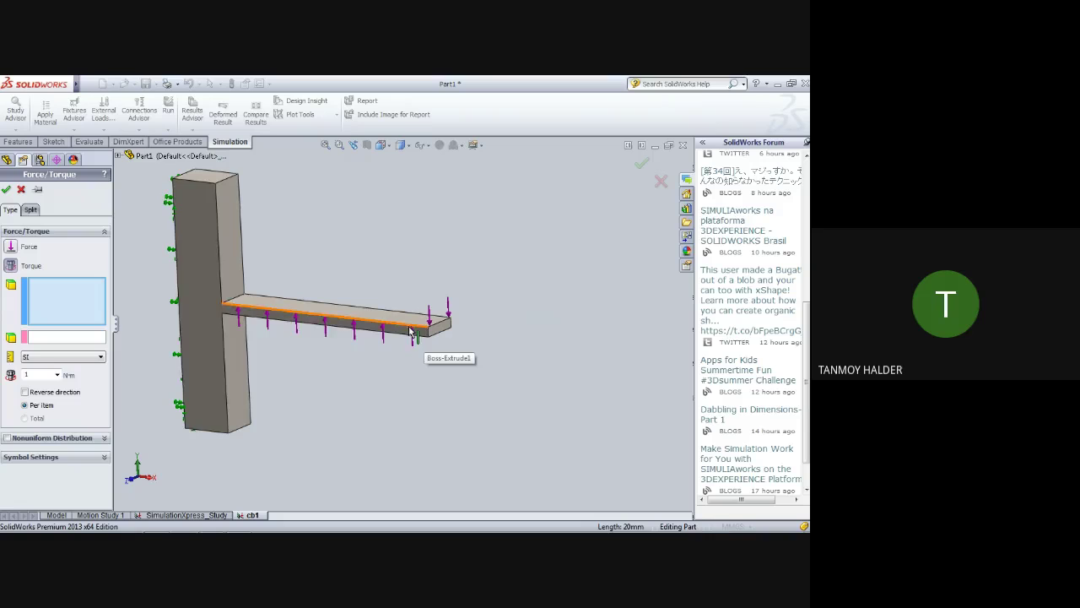
scroll(414, 331, "down", 2)
scroll(427, 325, "down", 3)
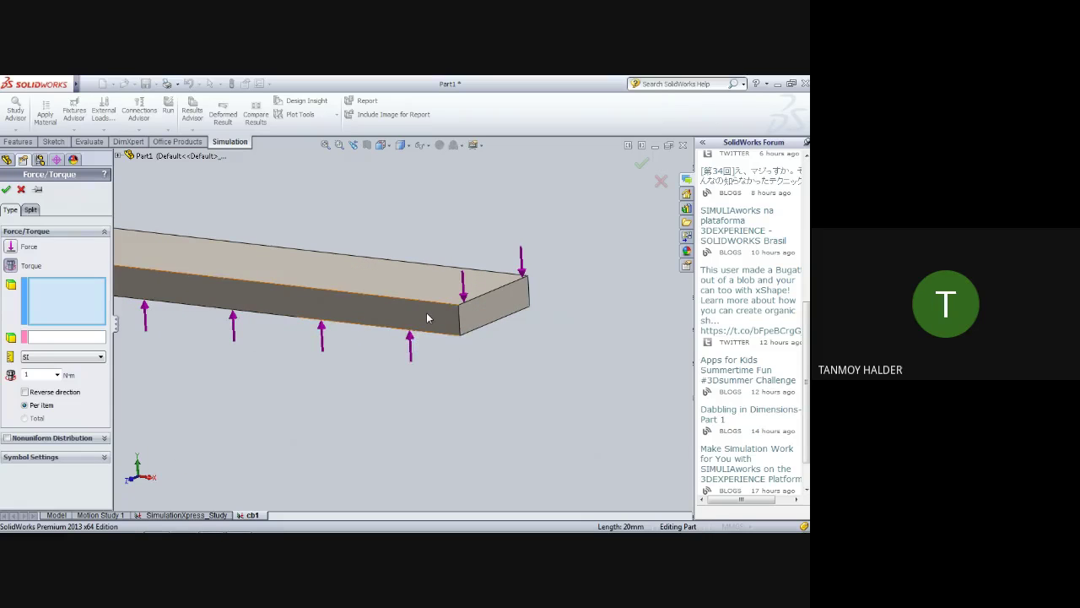
left_click(428, 318)
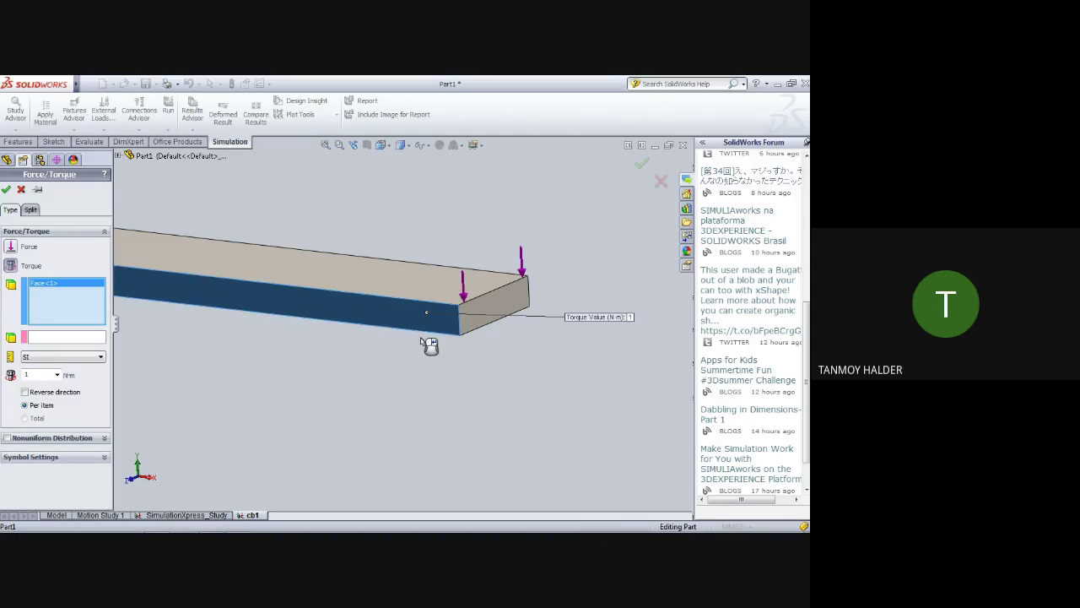
scroll(404, 397, "up", 2)
scroll(404, 402, "up", 2)
scroll(405, 397, "up", 1)
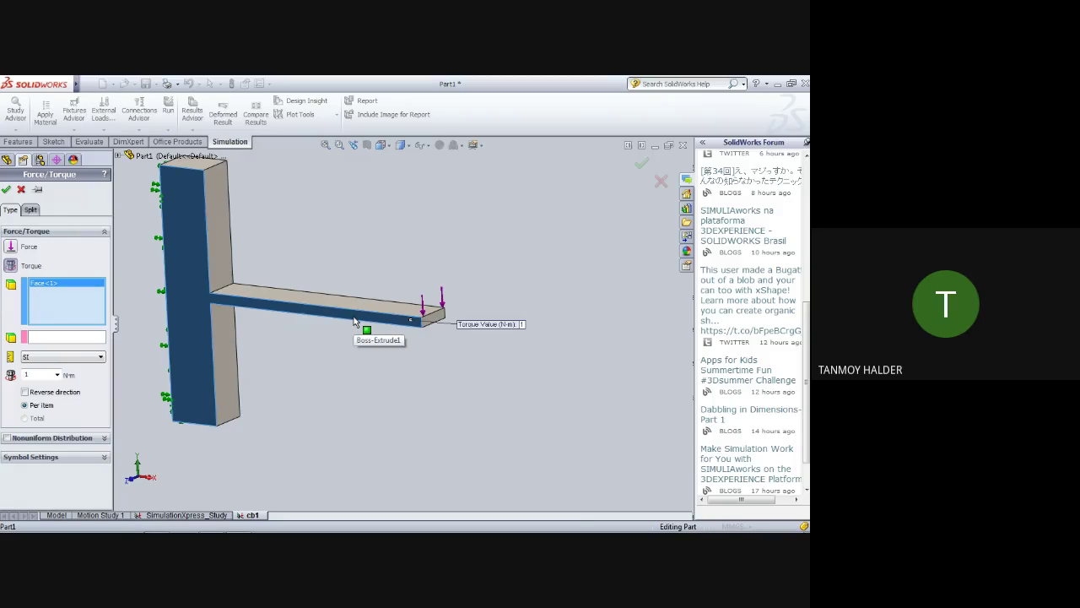
left_click(40, 340)
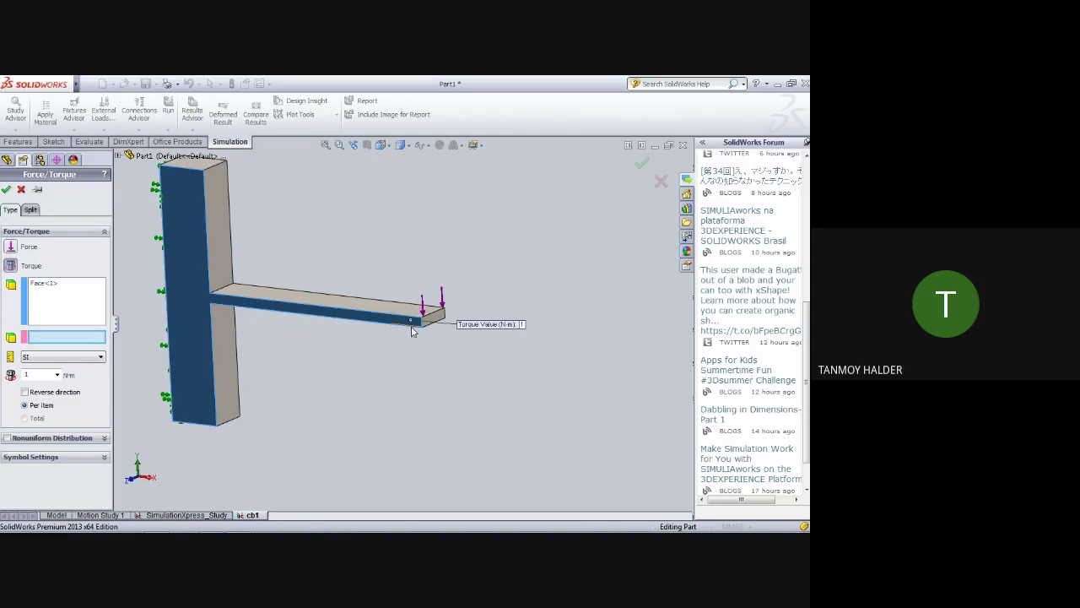
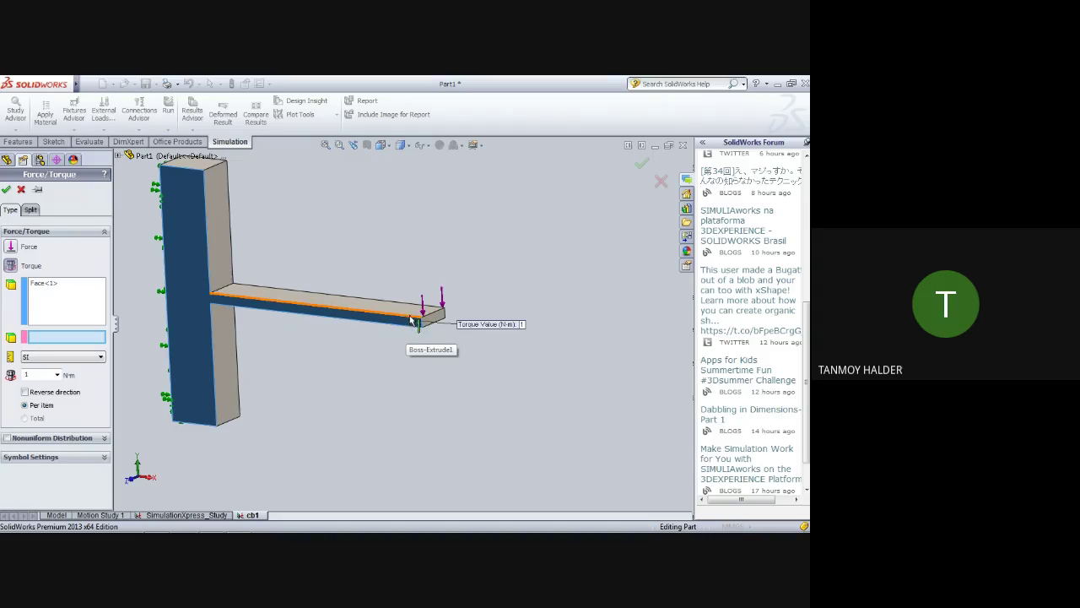
- Zoom in on the beam tip and pick its short edge as the torque direction reference
scroll(424, 332, "down", 2)
scroll(424, 332, "down", 2)
scroll(391, 315, "down", 2)
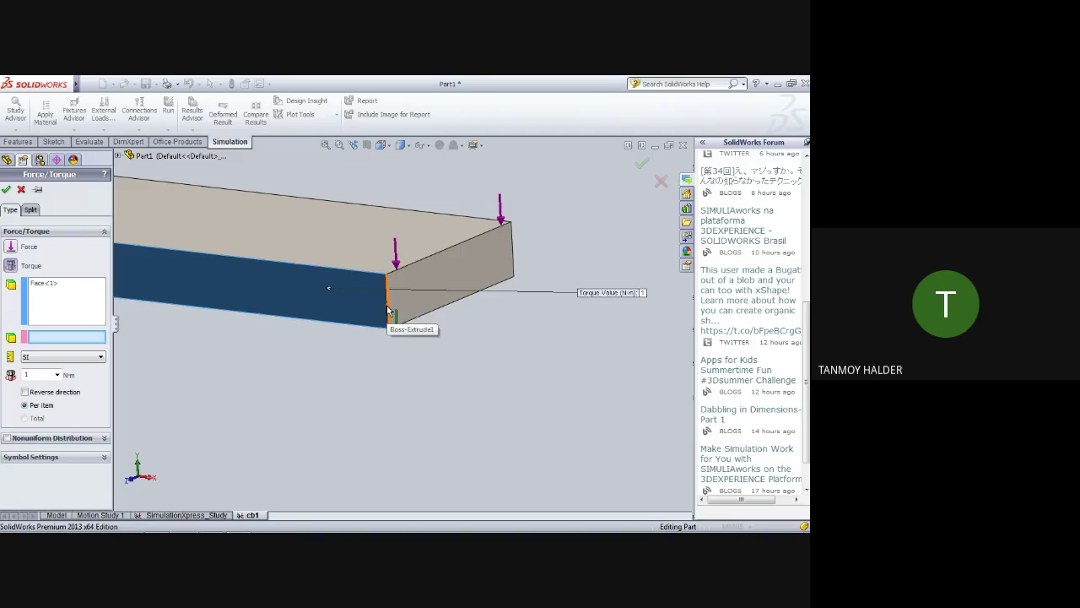
left_click(388, 310)
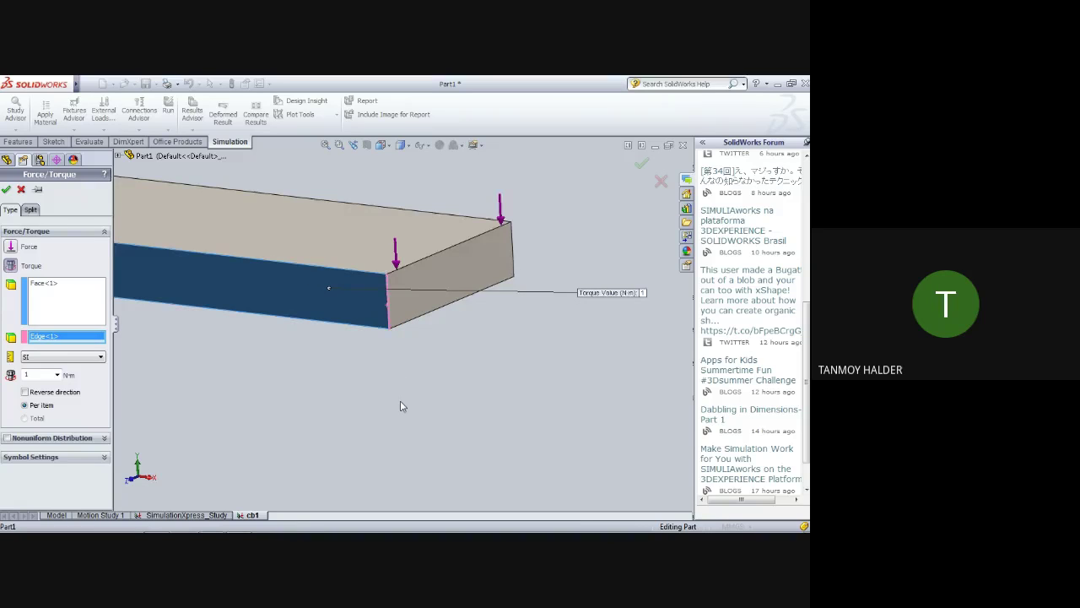
- Try confirming the torque, get the needs-an-axis warning, then use the beam's end face as reference
scroll(400, 405, "up", 2)
scroll(314, 393, "up", 1)
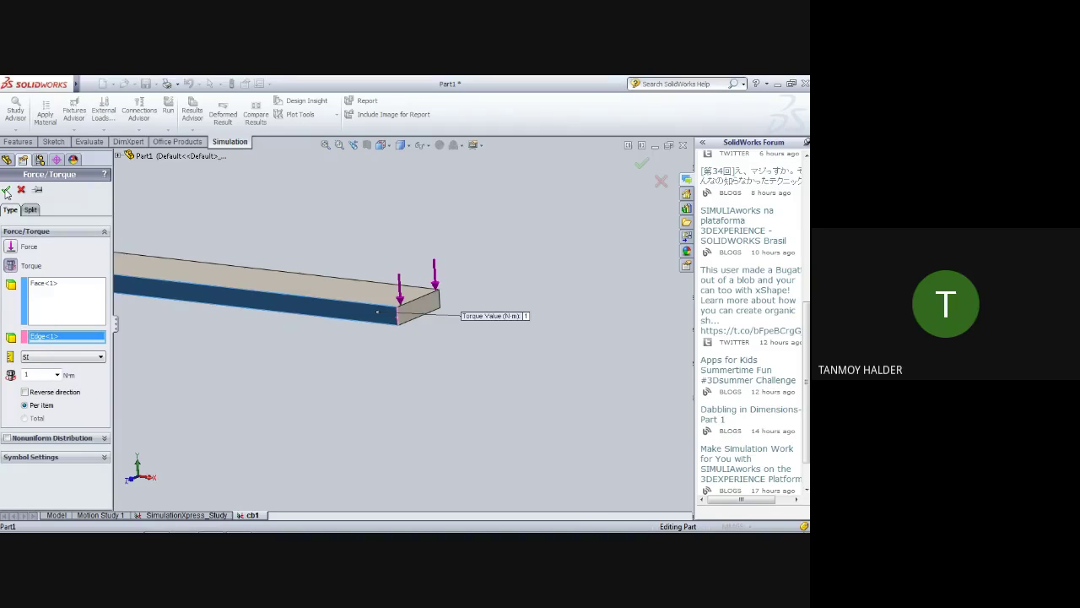
left_click(7, 189)
left_click(507, 335)
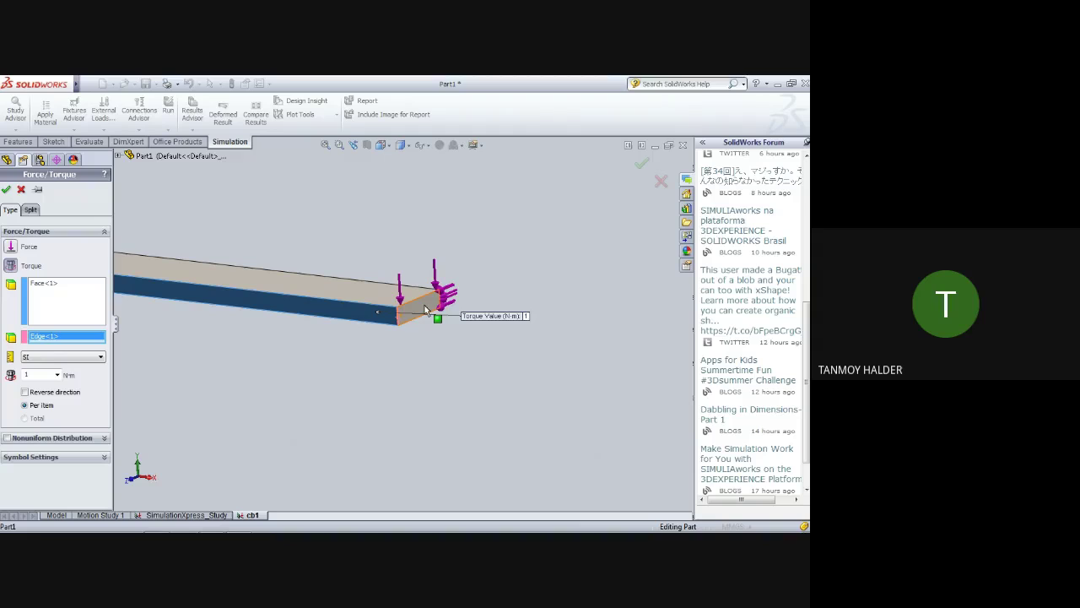
left_click(425, 309)
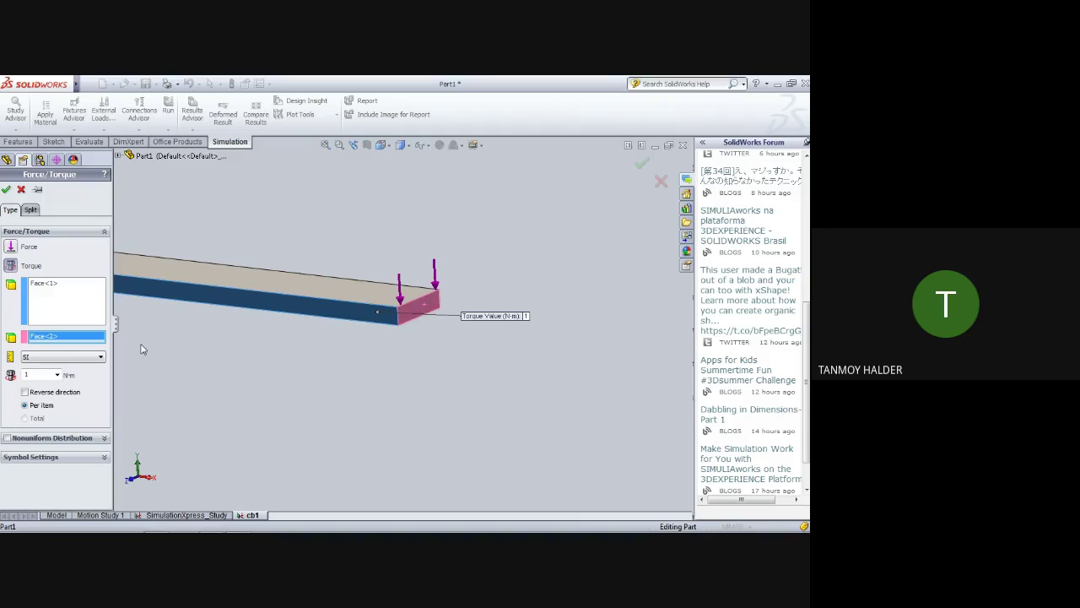
- Clear and reselect the end face as direction reference; the torque is still rejected for lacking an axis
left_click(5, 190)
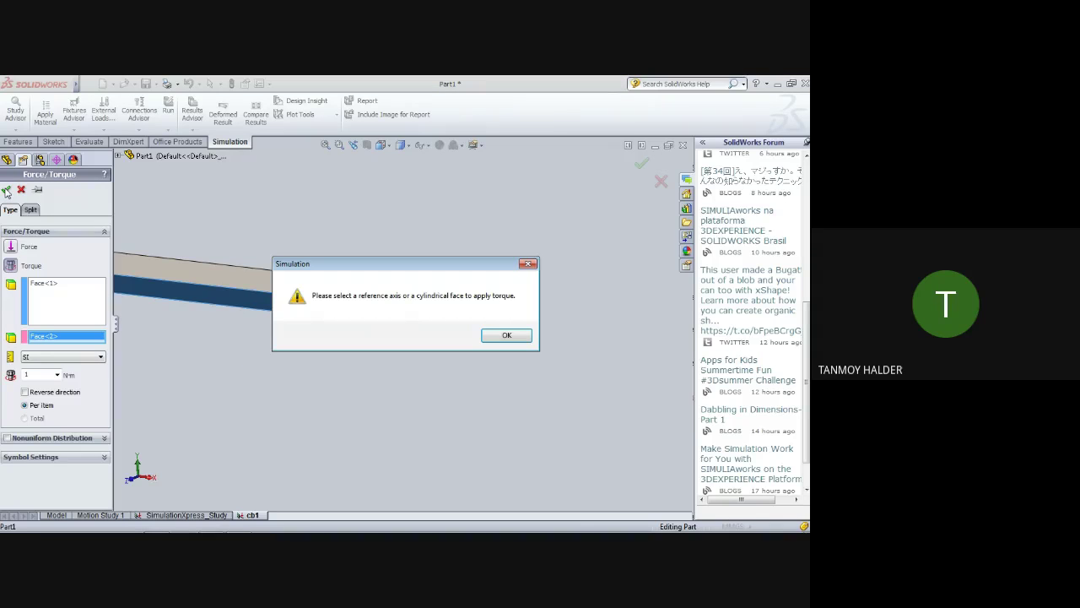
left_click(500, 335)
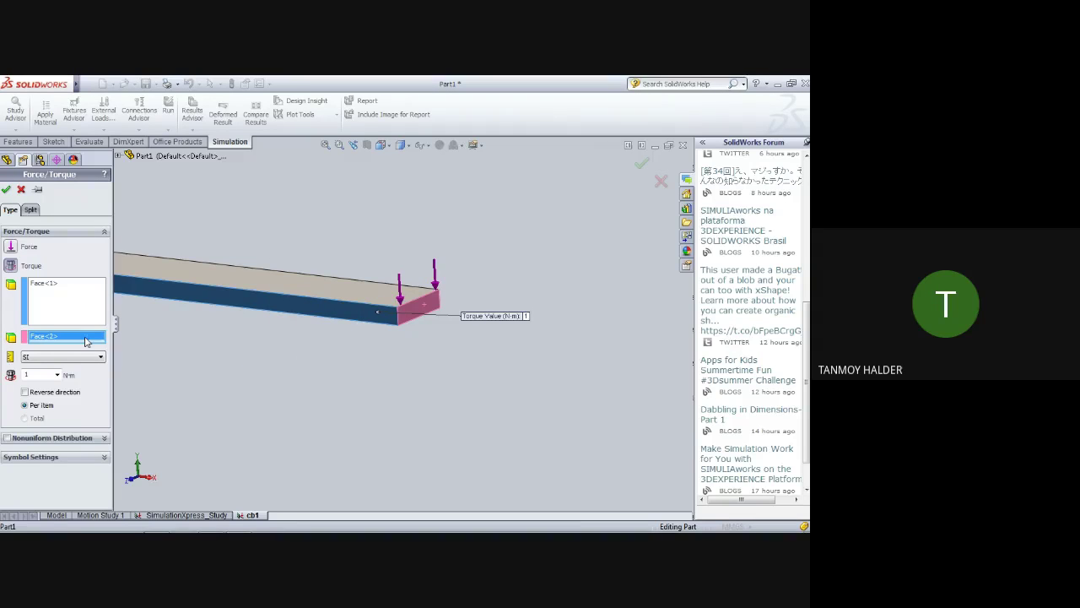
right_click(85, 341)
left_click(118, 357)
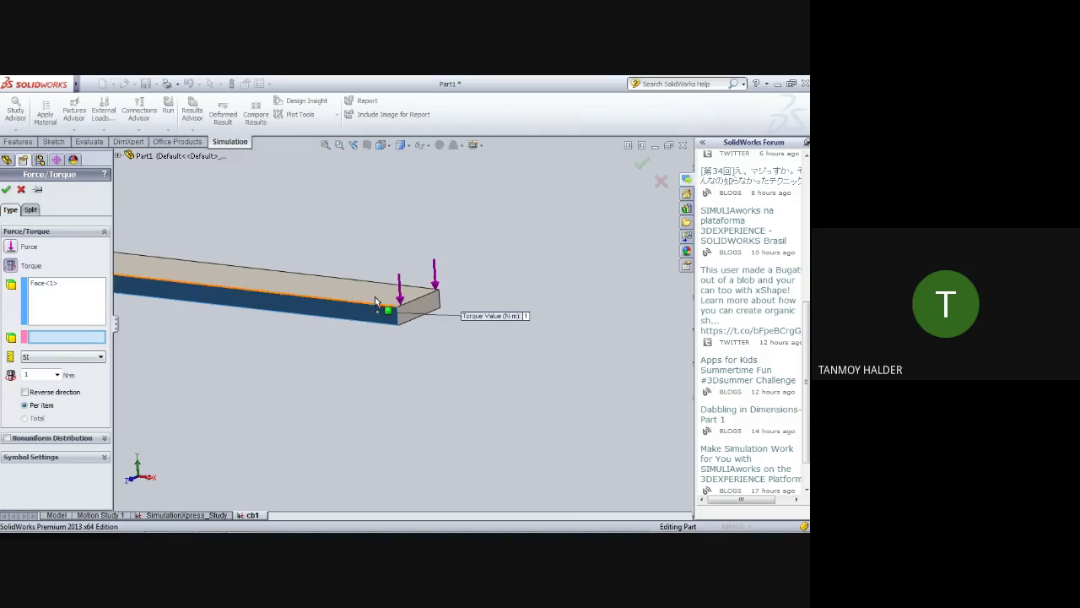
left_click(427, 307)
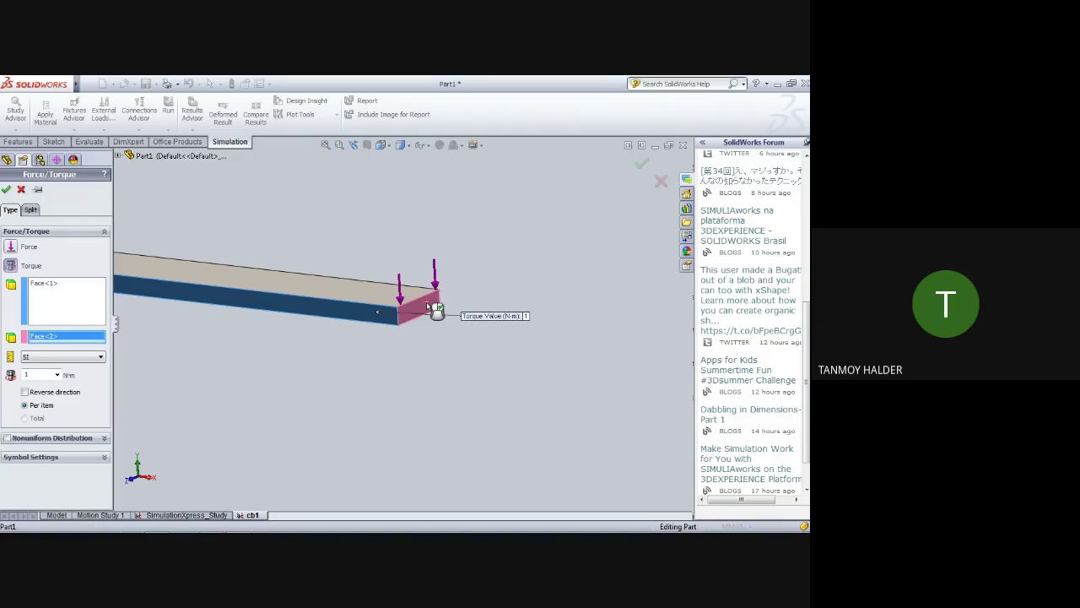
left_click(5, 189)
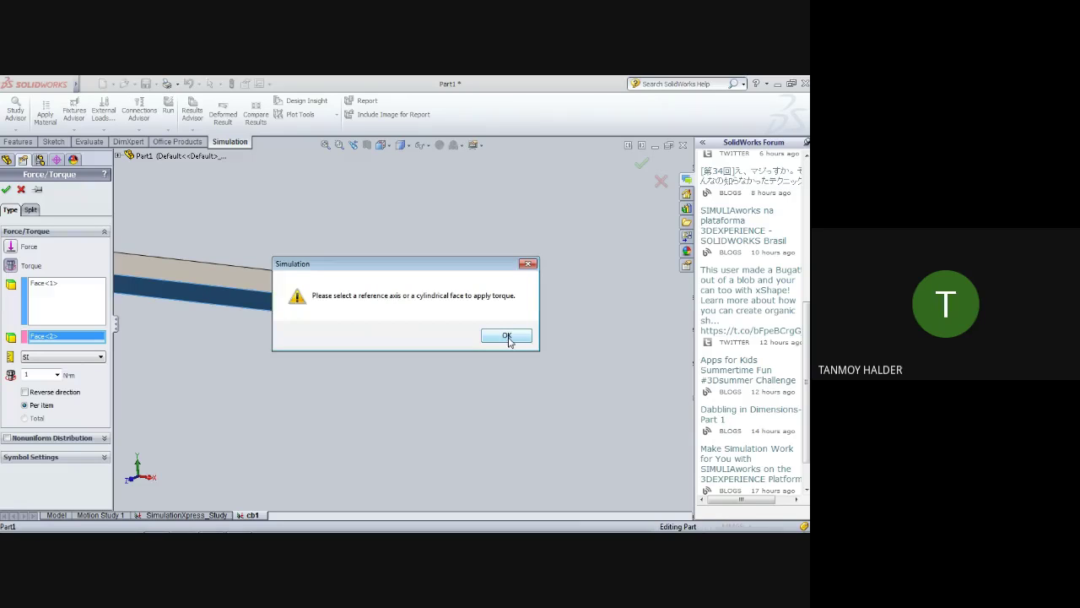
left_click(507, 336)
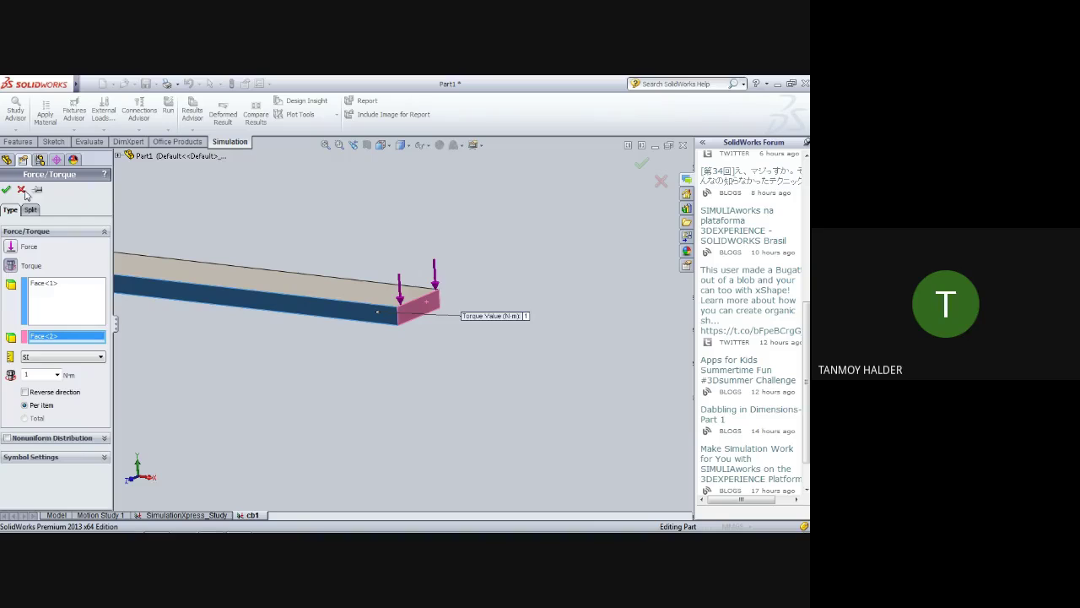
- Clear the Face<2> reference entirely and retry; the torque is rejected again
right_click(85, 341)
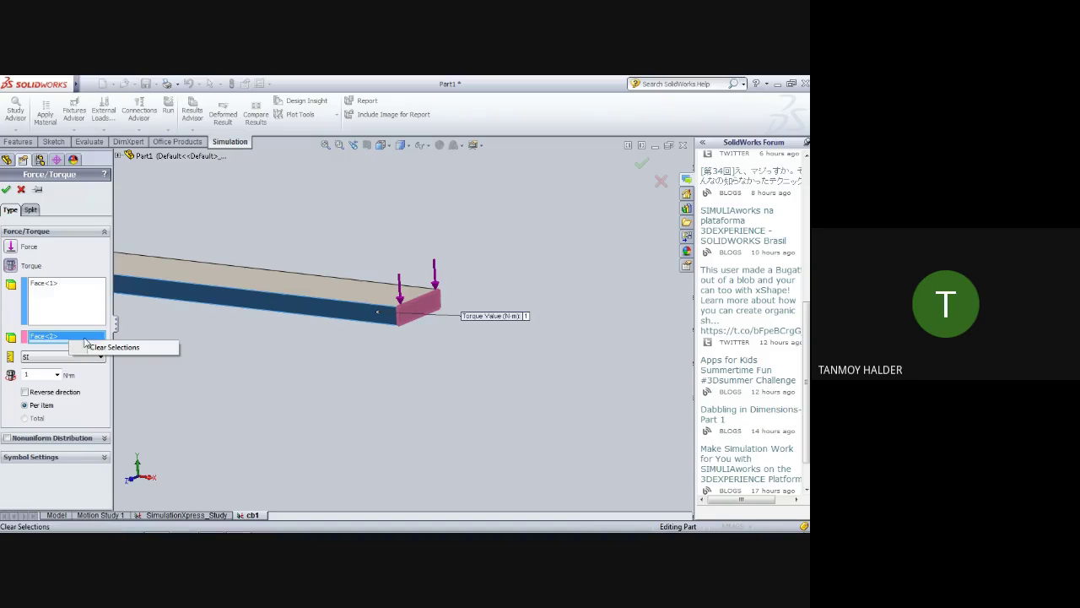
left_click(98, 347)
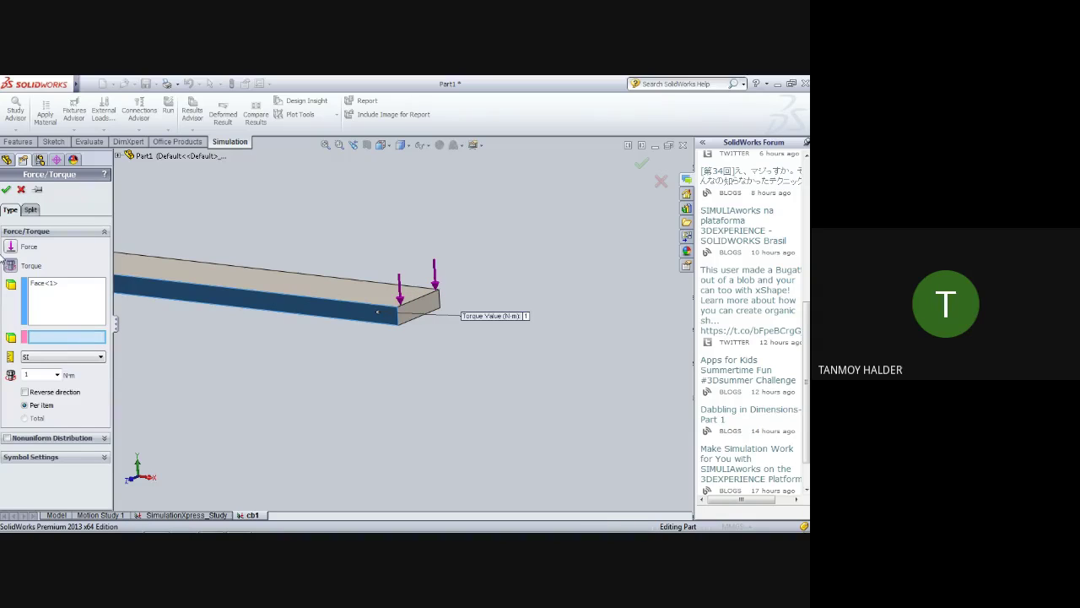
left_click(6, 190)
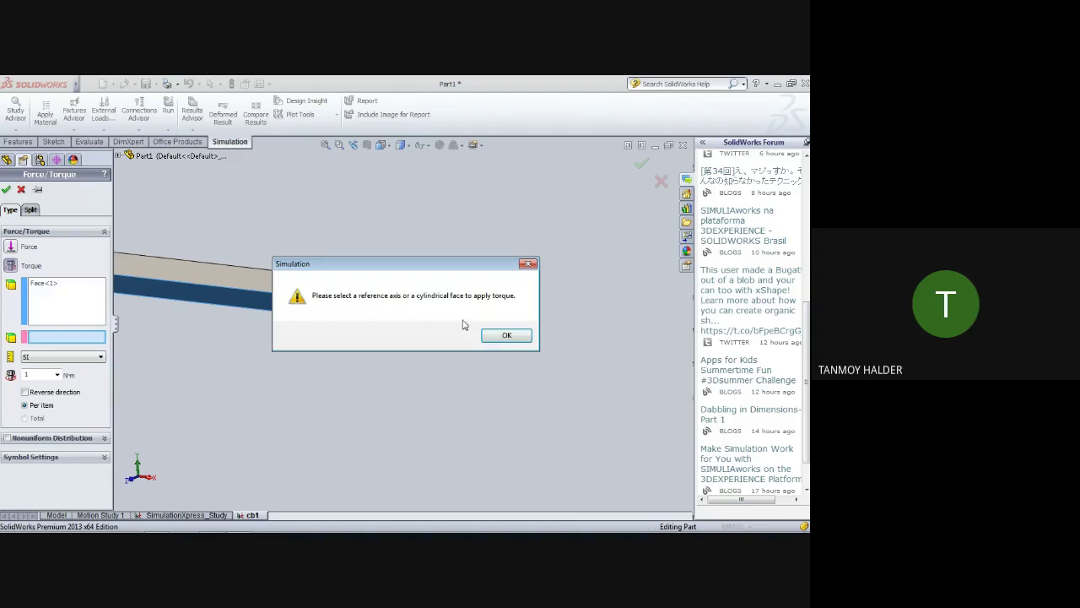
left_click(509, 336)
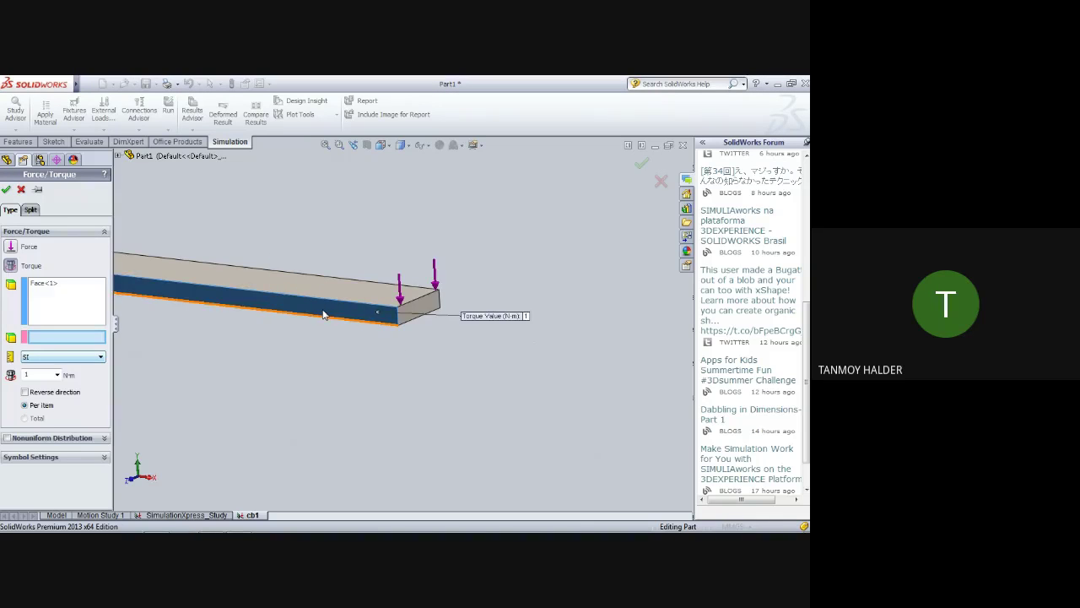
scroll(406, 355, "up", 3)
scroll(406, 355, "down", 1)
scroll(409, 351, "up", 3)
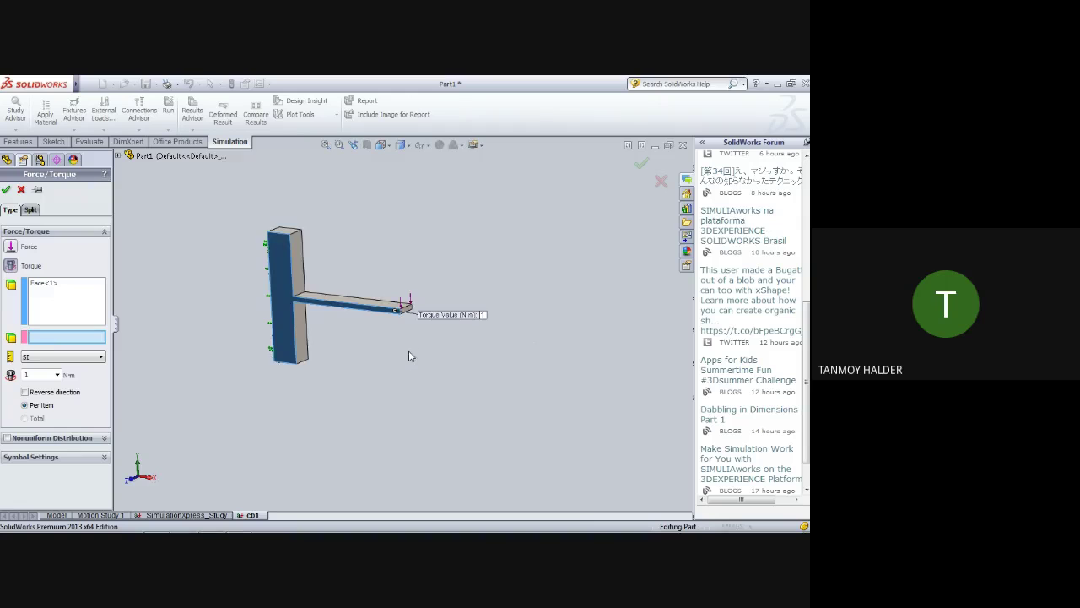
middle_click_drag(408, 350, 376, 322)
scroll(376, 321, "down", 2)
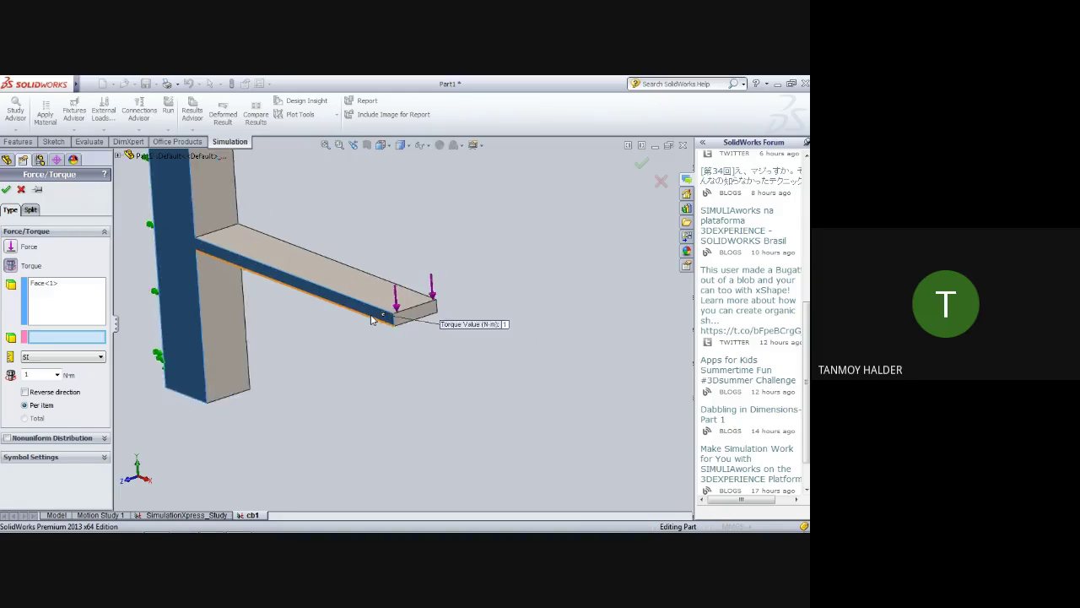
scroll(396, 318, "down", 3)
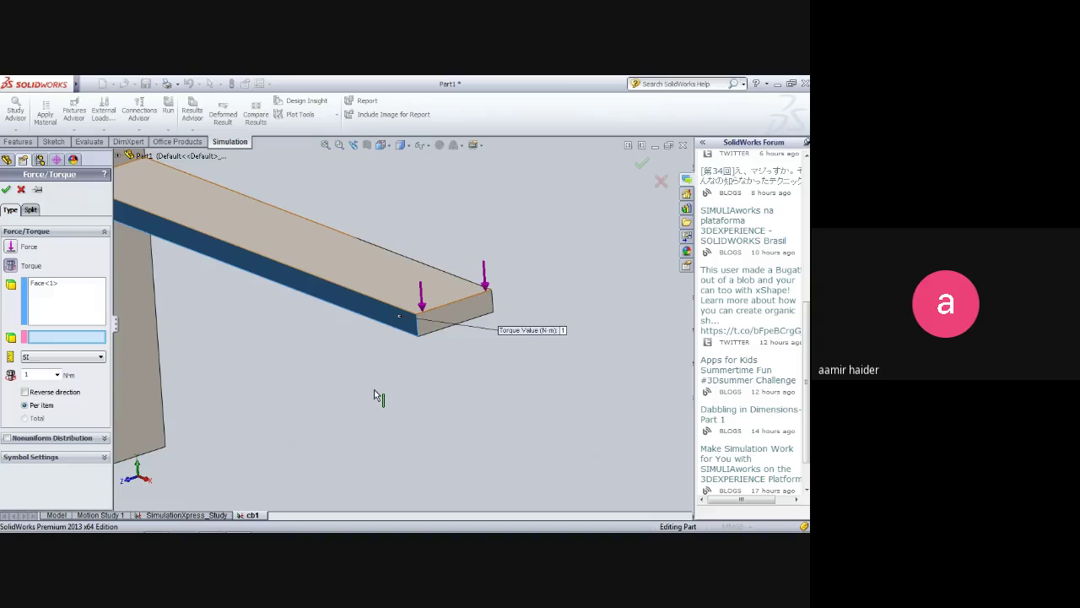
key("Left")
key("Left")
key("Left")
key("Left")
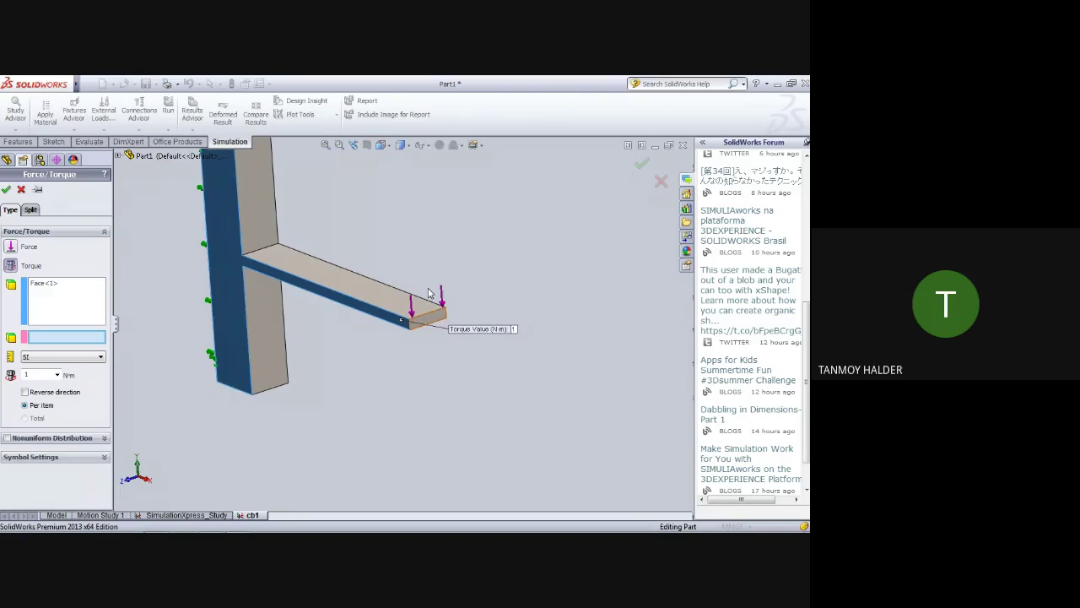
scroll(460, 397, "down", 5)
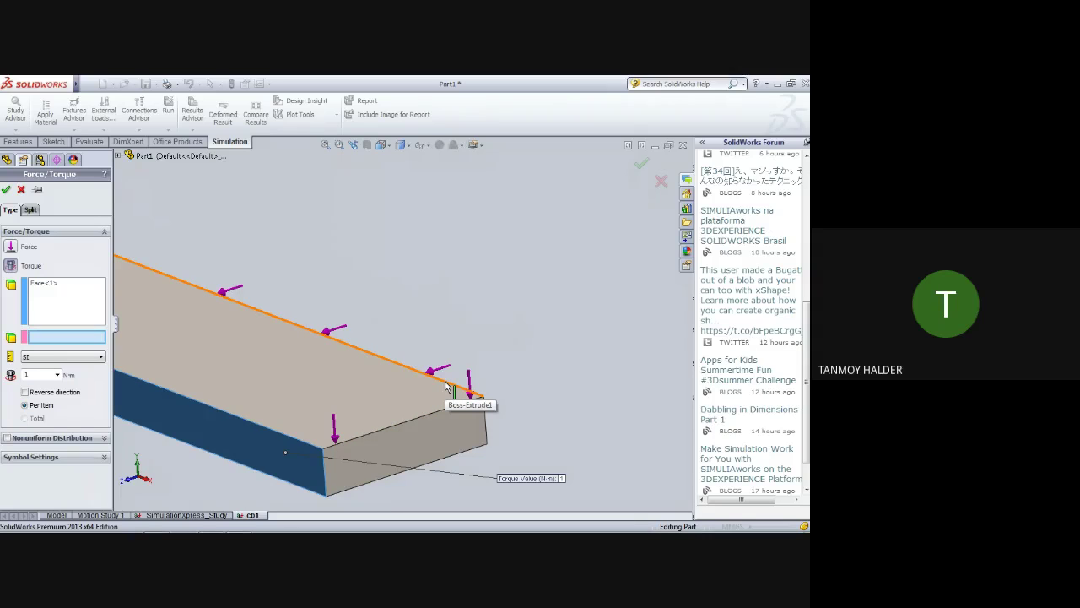
left_click(446, 385)
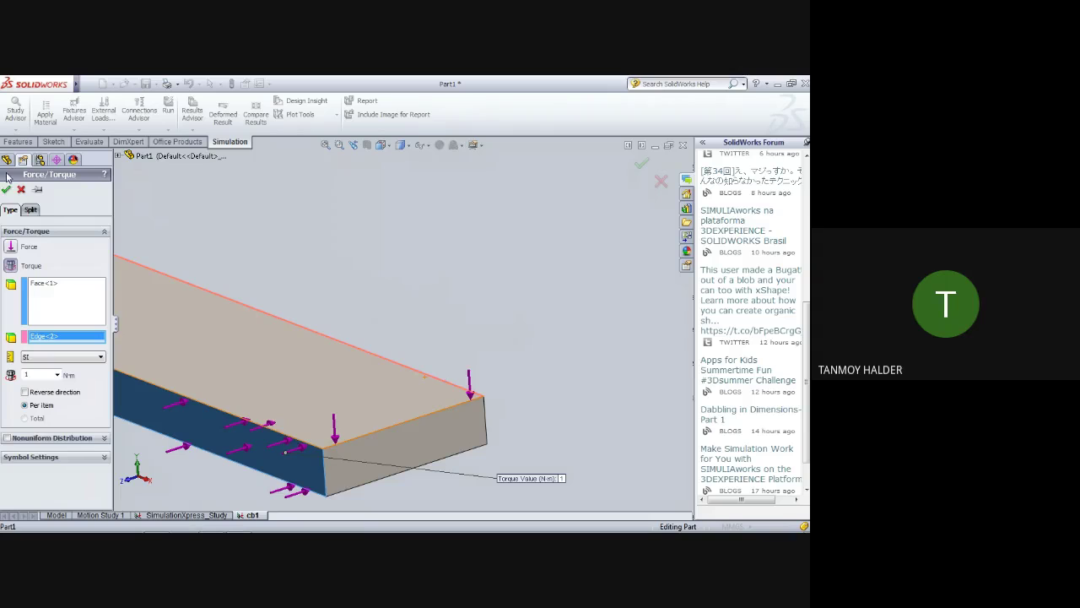
scroll(560, 300, "up", 3)
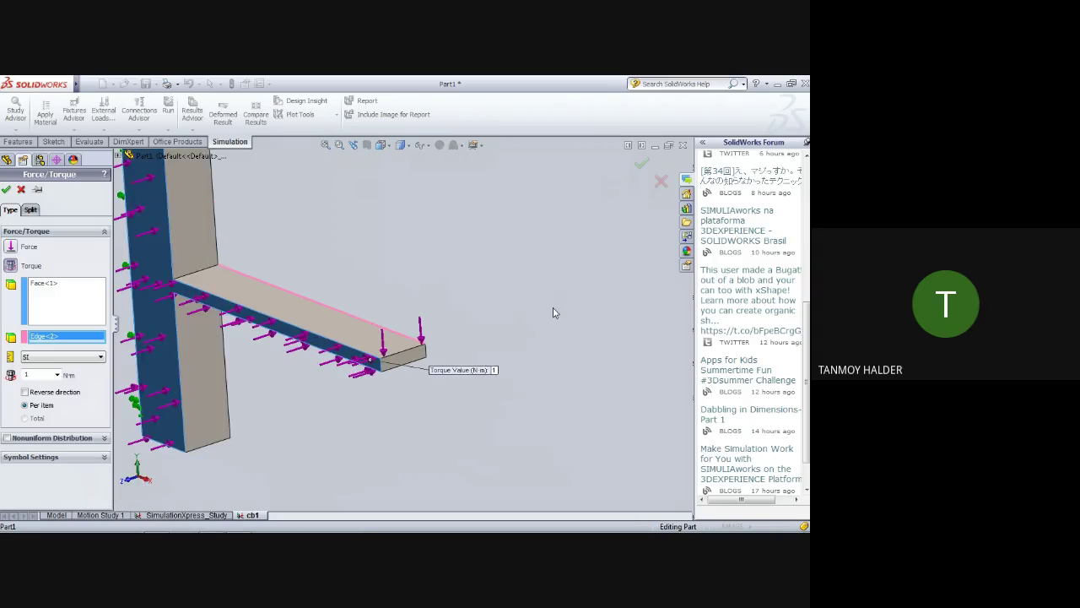
mouse_move(545, 328)
middle_mouse_down()
mouse_move(508, 314)
mouse_move(528, 314)
middle_mouse_up()
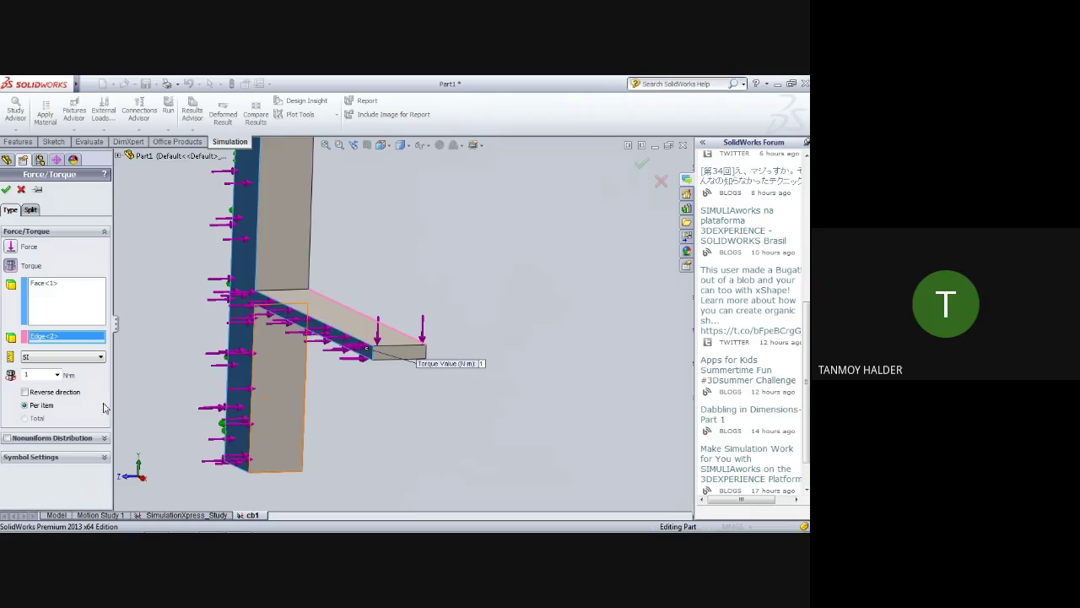
left_click(26, 392)
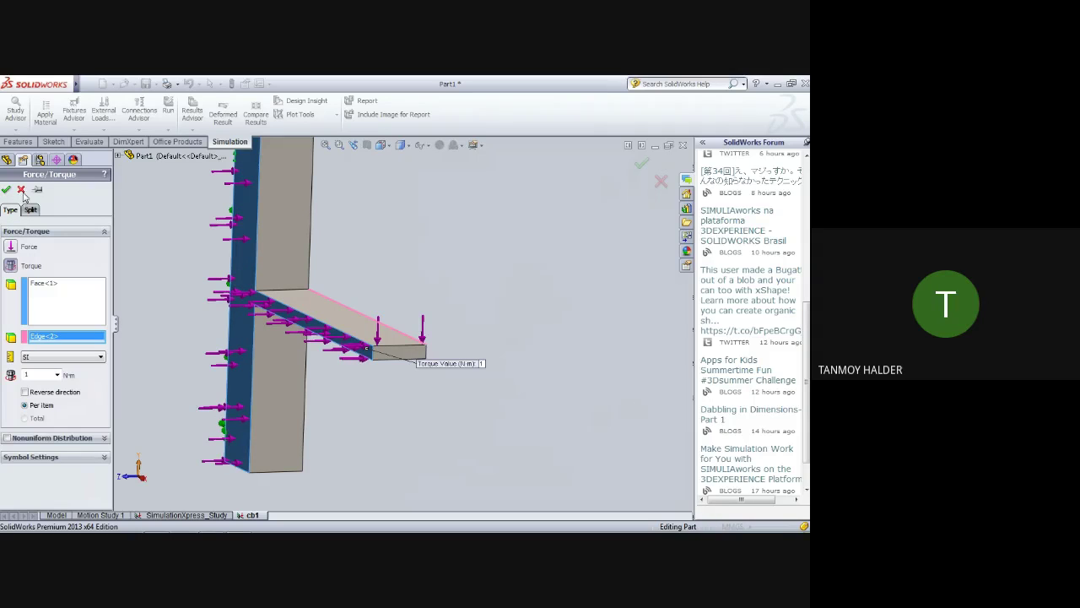
left_click(5, 191)
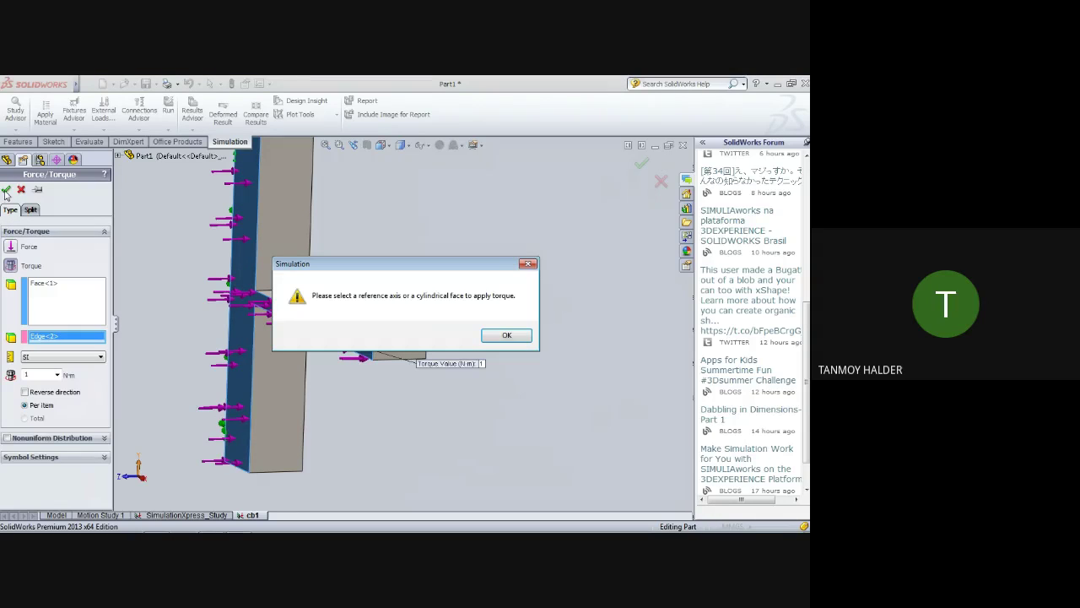
left_click(511, 336)
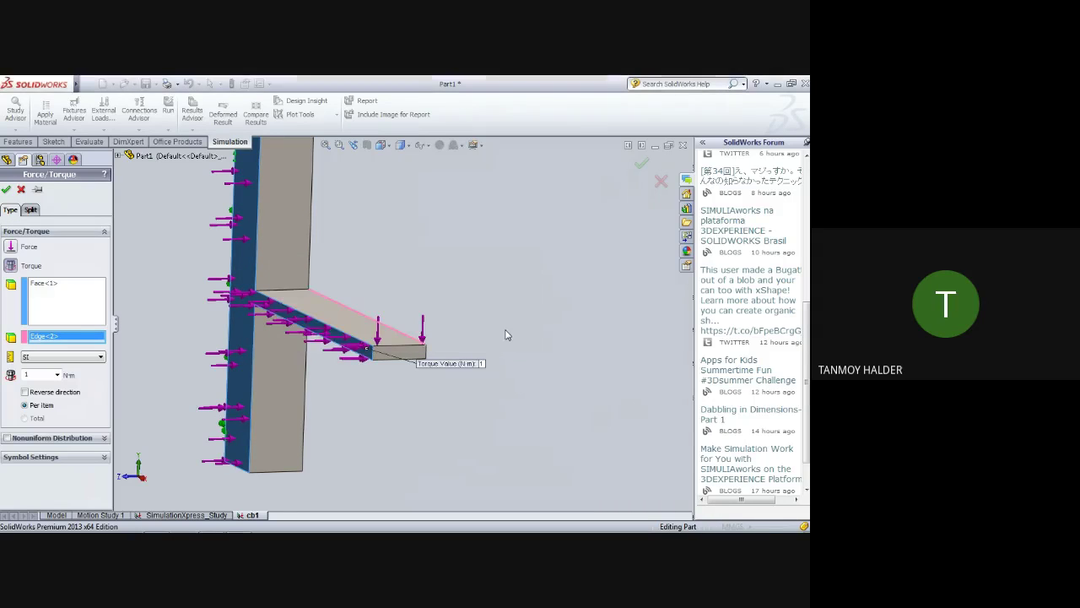
right_click(75, 340)
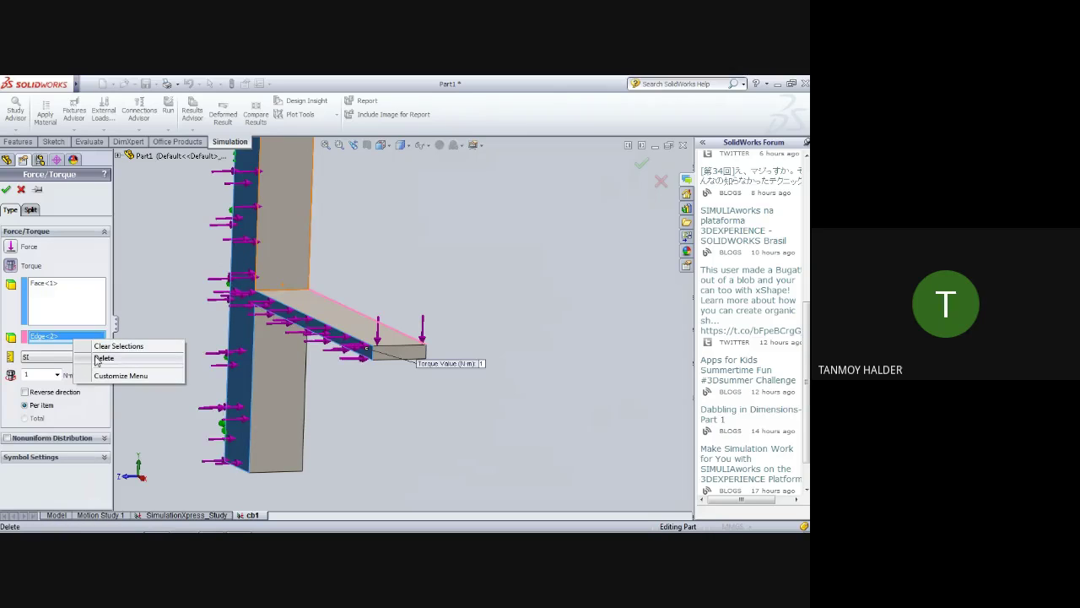
left_click(97, 360)
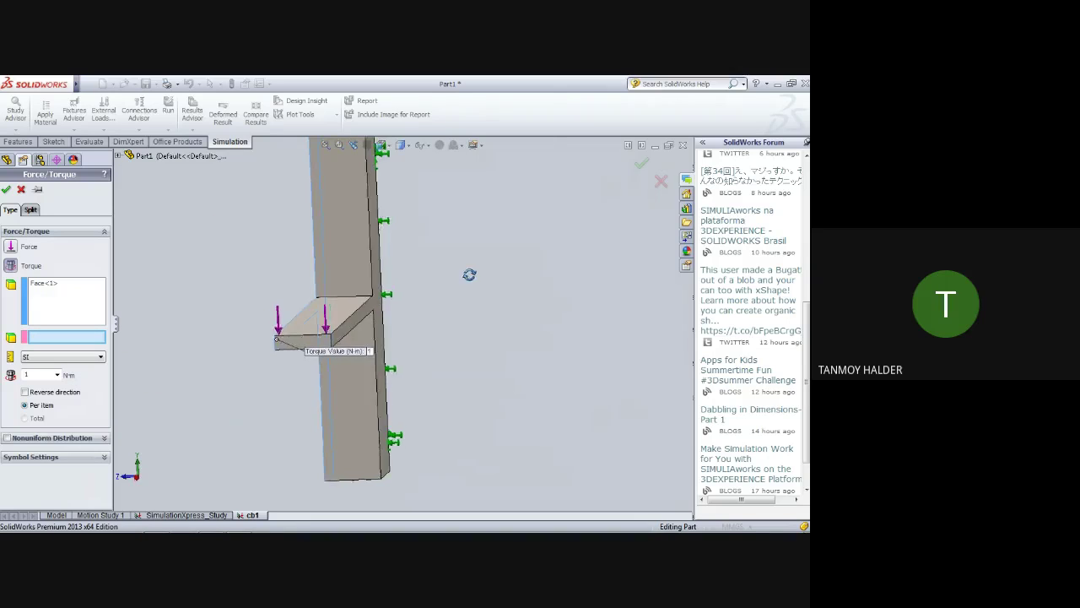
- Clear the torque's previous faces and apply it to the arm's top face instead
middle_click_drag(487, 287, 513, 287)
left_click(41, 288)
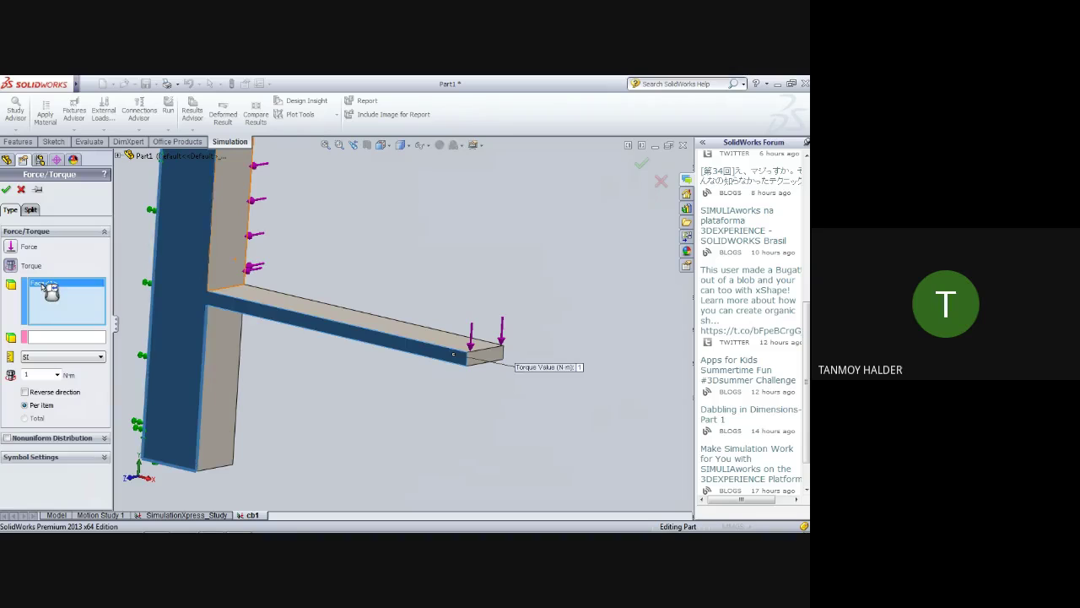
right_click(42, 287)
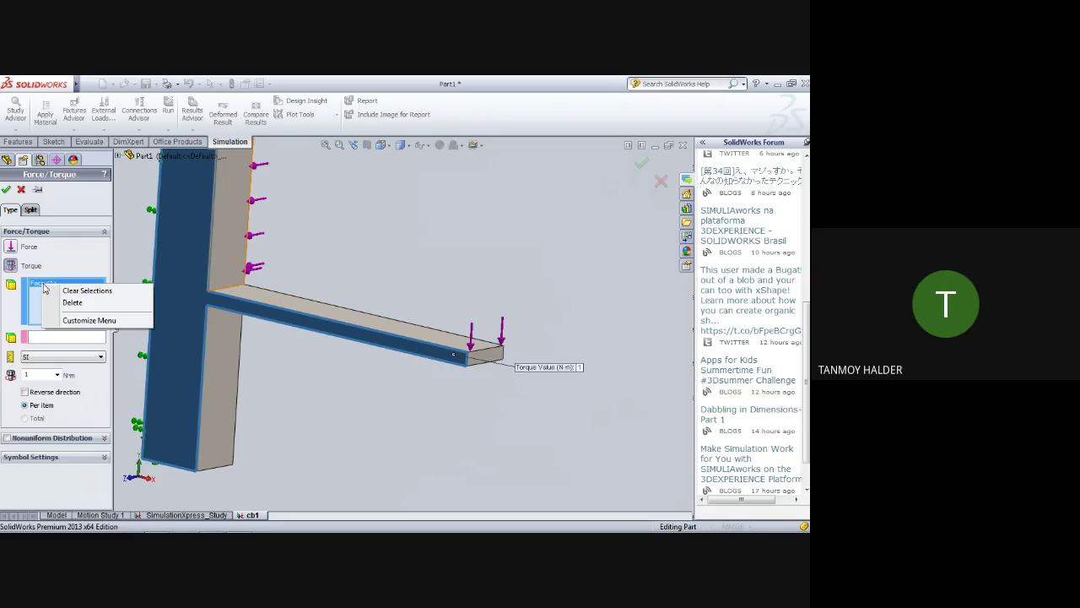
left_click(54, 290)
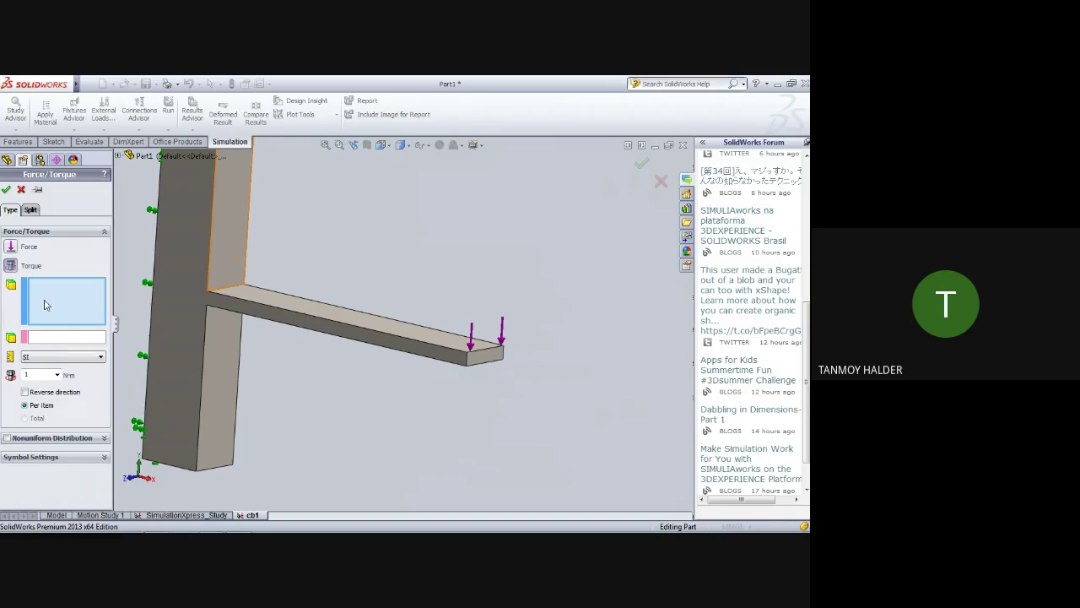
mouse_move(499, 422)
middle_mouse_down()
mouse_move(496, 408)
mouse_move(357, 370)
middle_mouse_up()
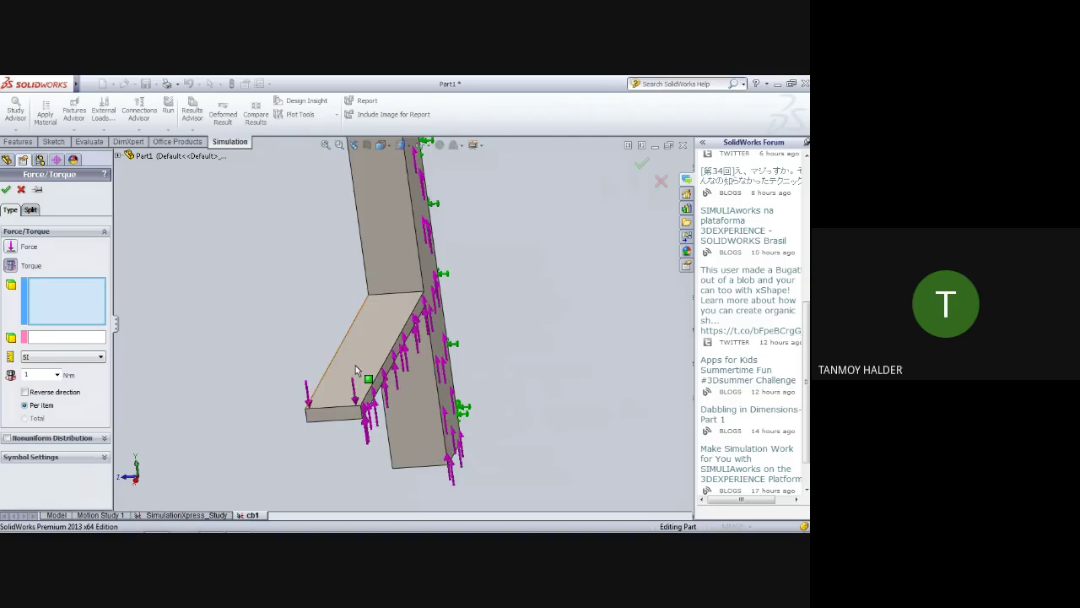
left_click(357, 370)
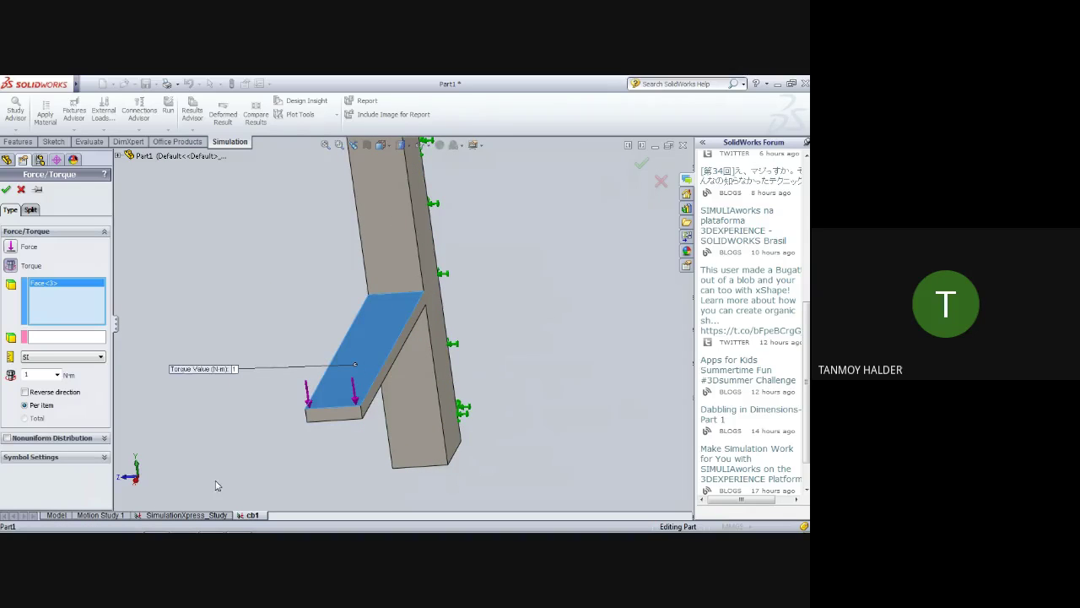
- Use the arm's top face as reference and confirm the 50 N·m torque, which triggers the axis warning
mouse_move(216, 485)
middle_mouse_down()
mouse_move(229, 442)
mouse_move(241, 446)
mouse_move(219, 457)
middle_mouse_up()
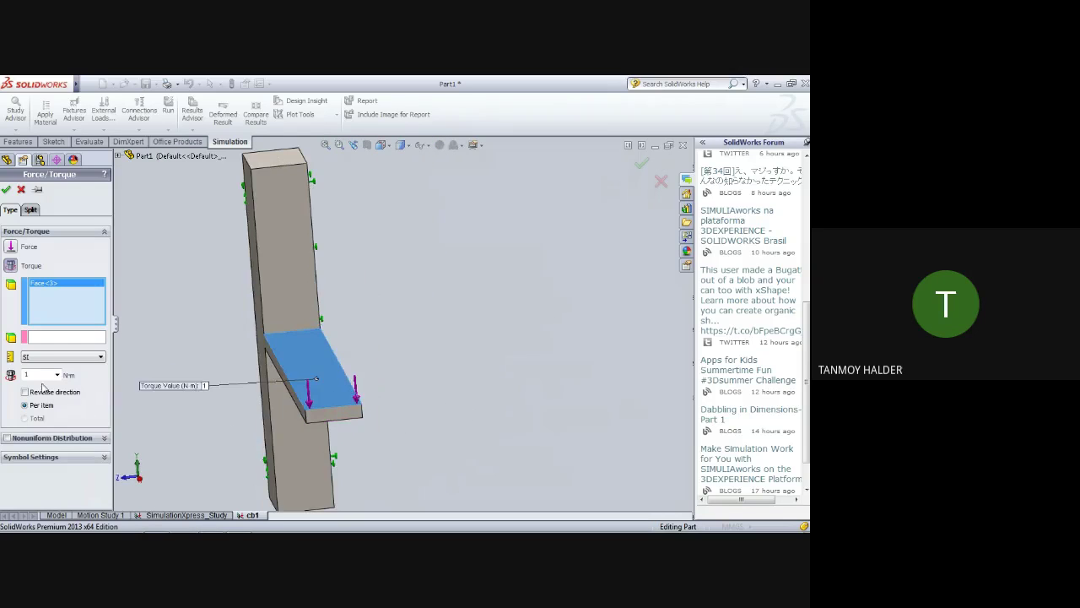
left_click(49, 340)
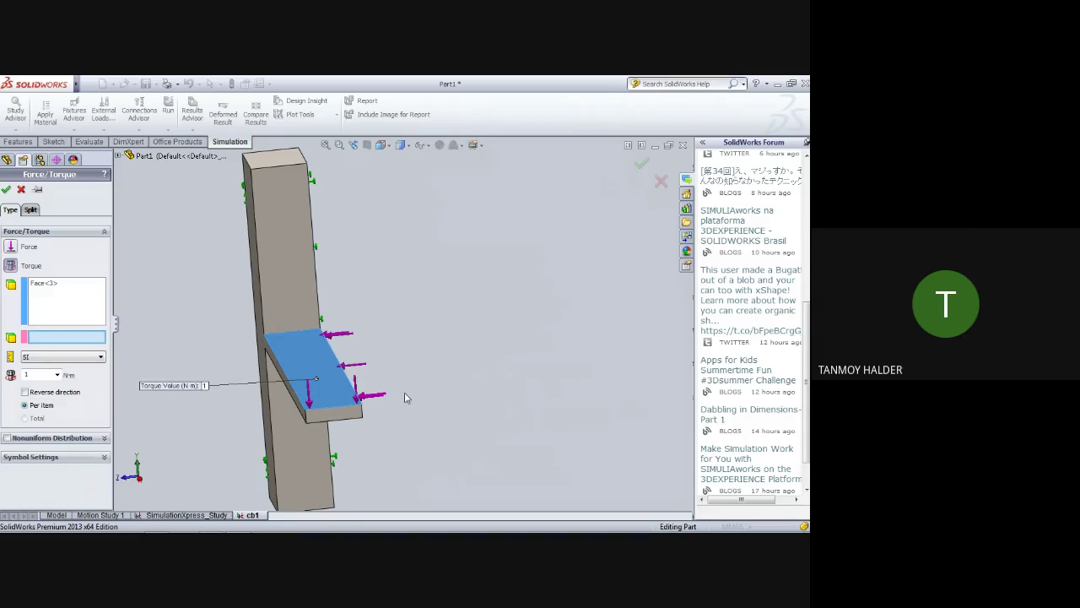
left_click(338, 373)
type("50")
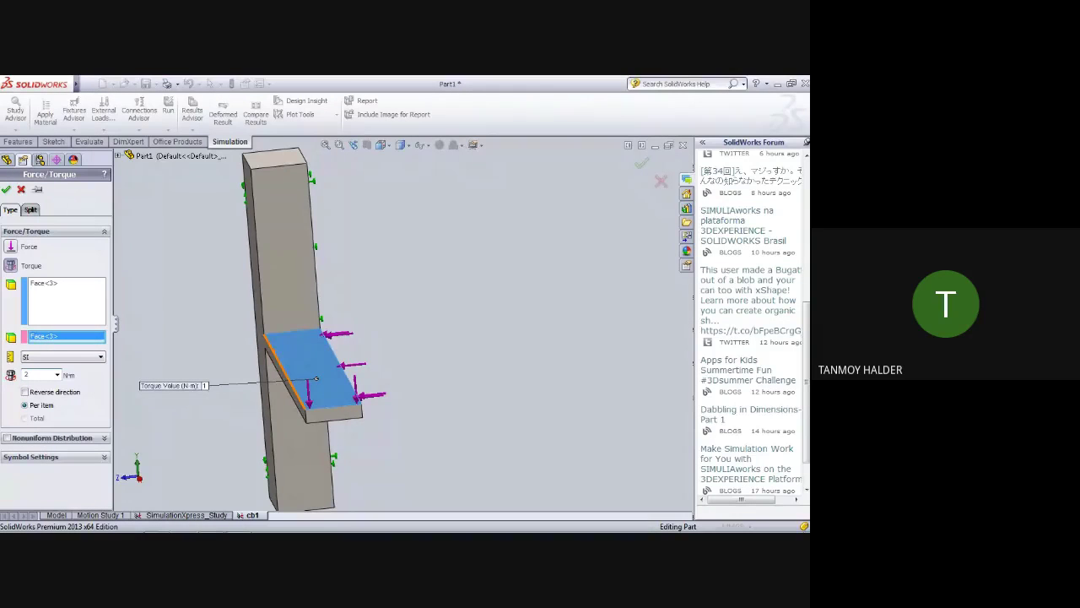
left_click(5, 191)
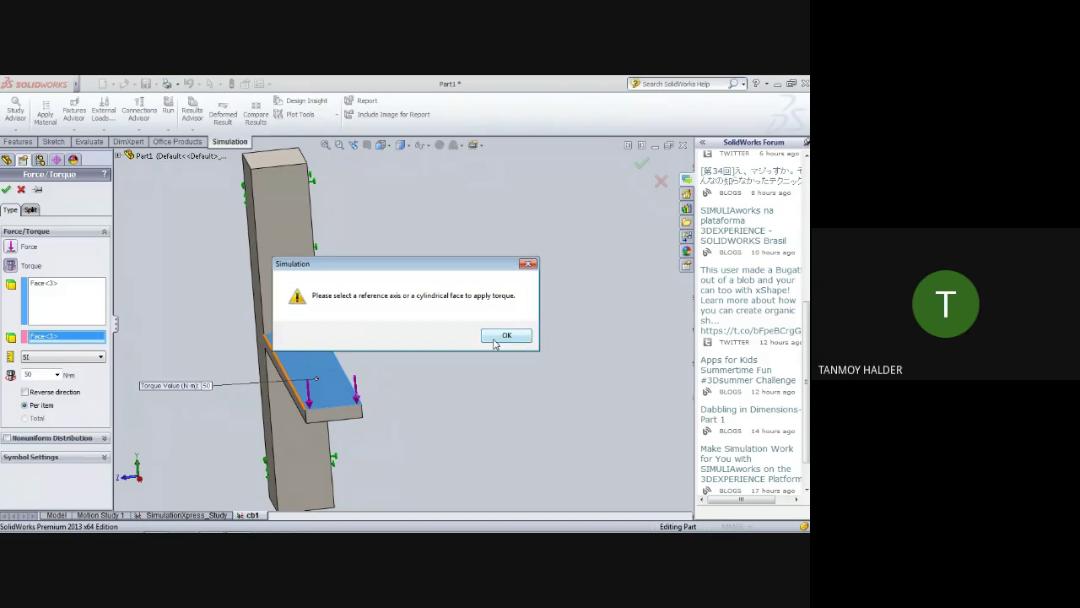
left_click(495, 344)
- Cancel the torque load so only Force-1 remains
key("Escape")
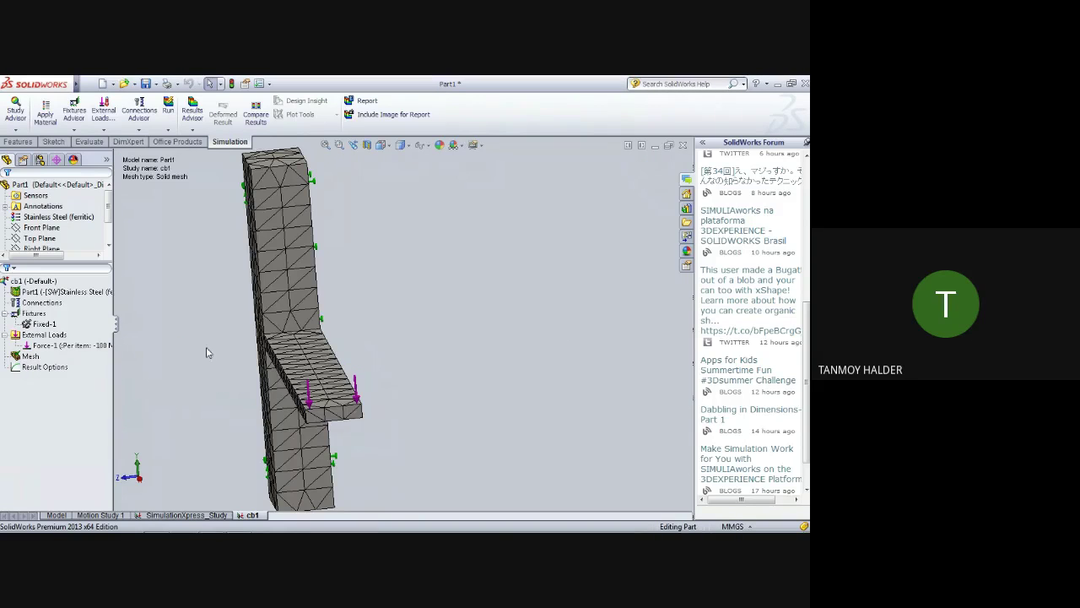
middle_click_drag(206, 353, 233, 400)
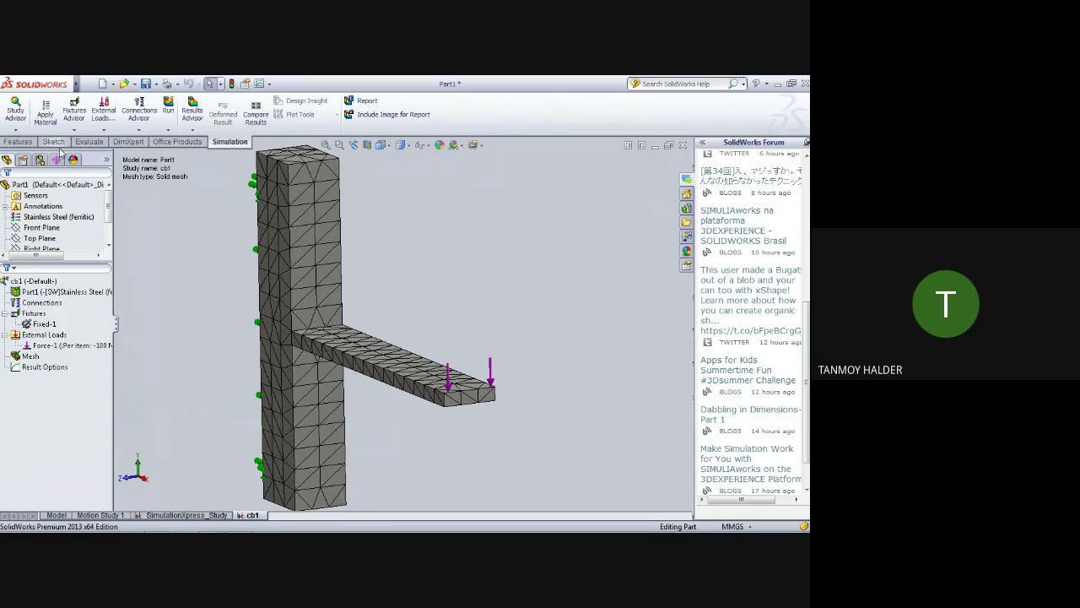
left_click(53, 141)
- Choose Centerline and open Sketch2 on the horizontal arm's face, cancelling the unfinished line
left_click(84, 103)
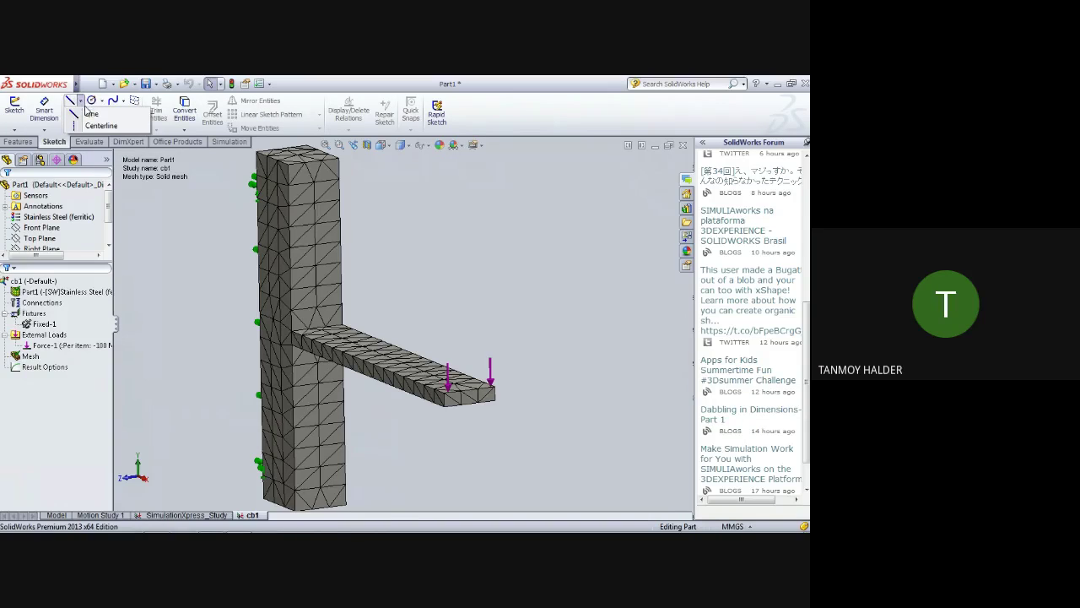
left_click(100, 121)
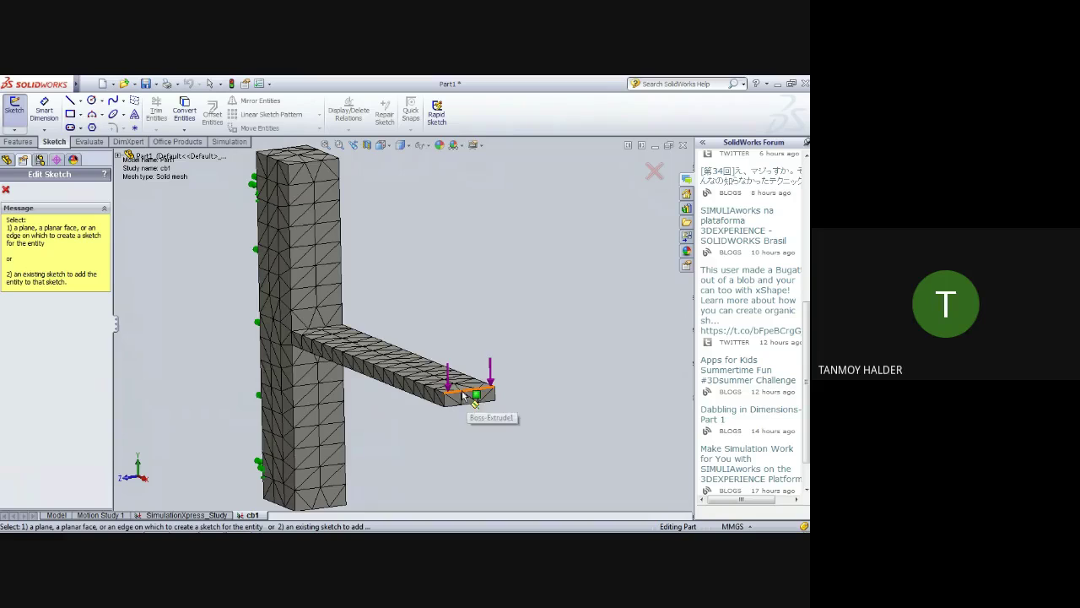
mouse_move(237, 287)
middle_mouse_down()
mouse_move(311, 280)
mouse_move(322, 313)
middle_mouse_up()
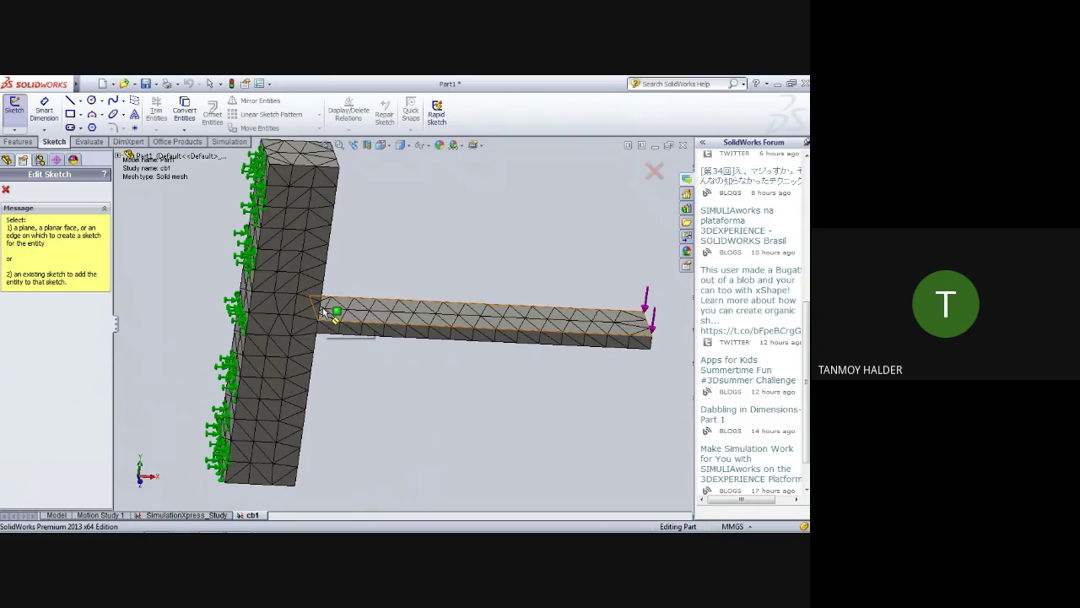
left_click(322, 312)
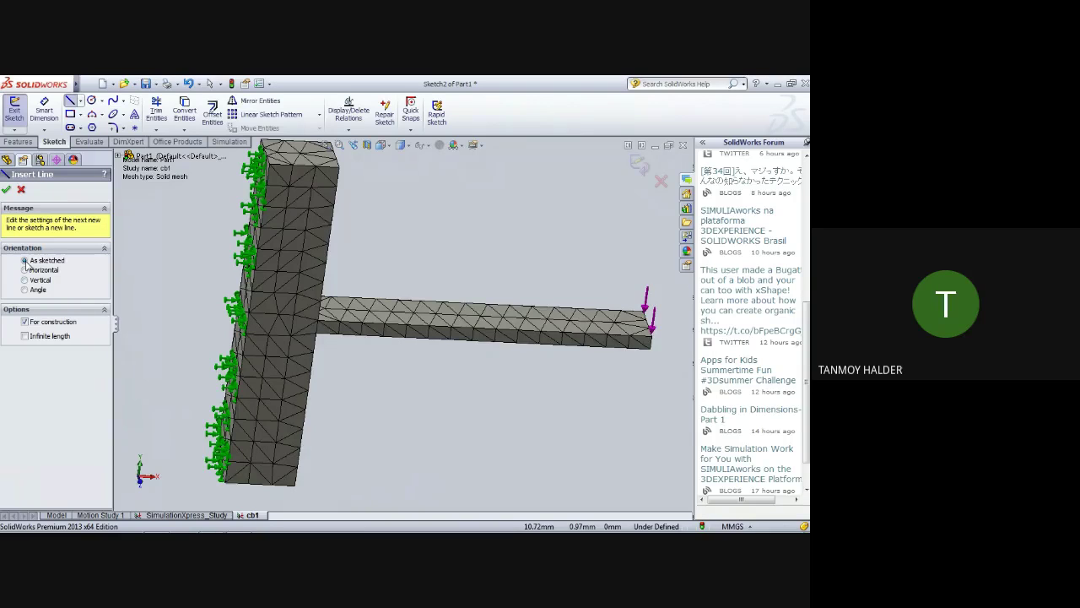
middle_click_drag(304, 291, 366, 306)
middle_click_drag(369, 247, 342, 302)
left_click(318, 293)
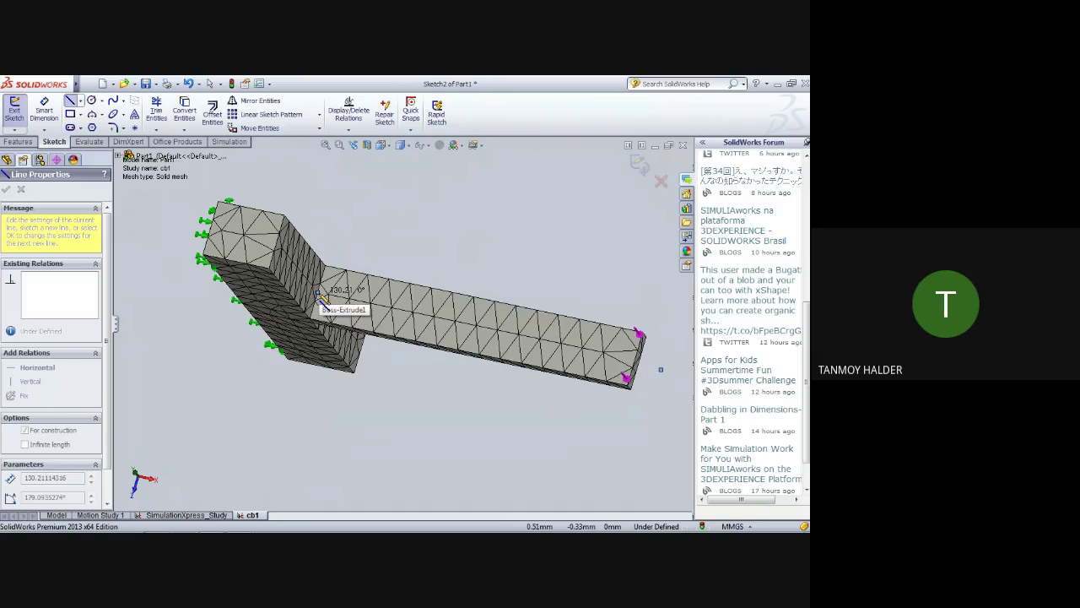
mouse_move(518, 212)
middle_mouse_down()
mouse_move(521, 363)
mouse_move(513, 340)
middle_mouse_up()
key("Escape")
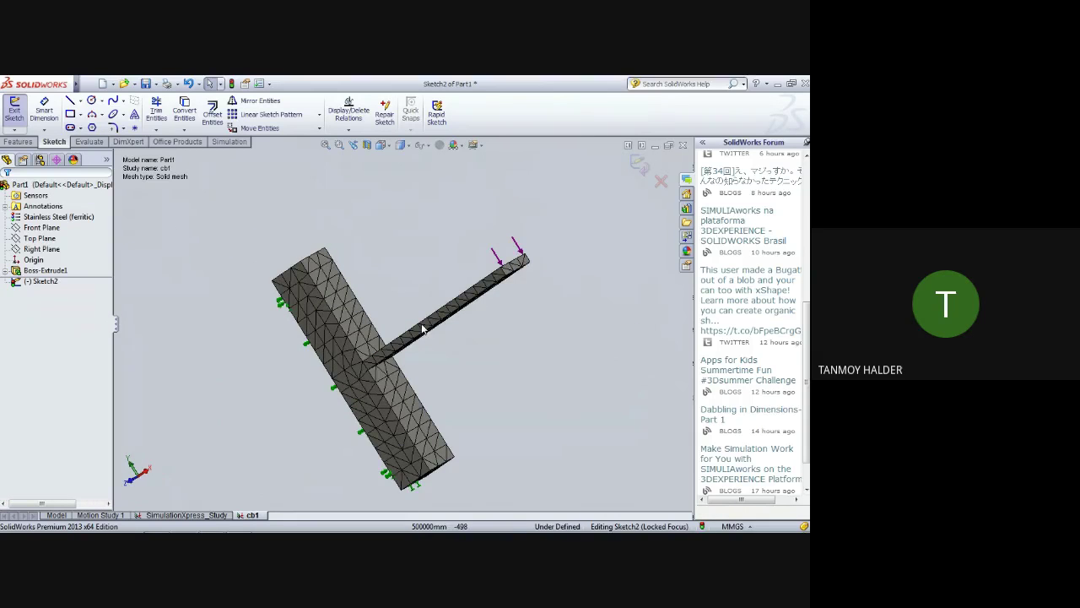
middle_click_drag(179, 228, 234, 244)
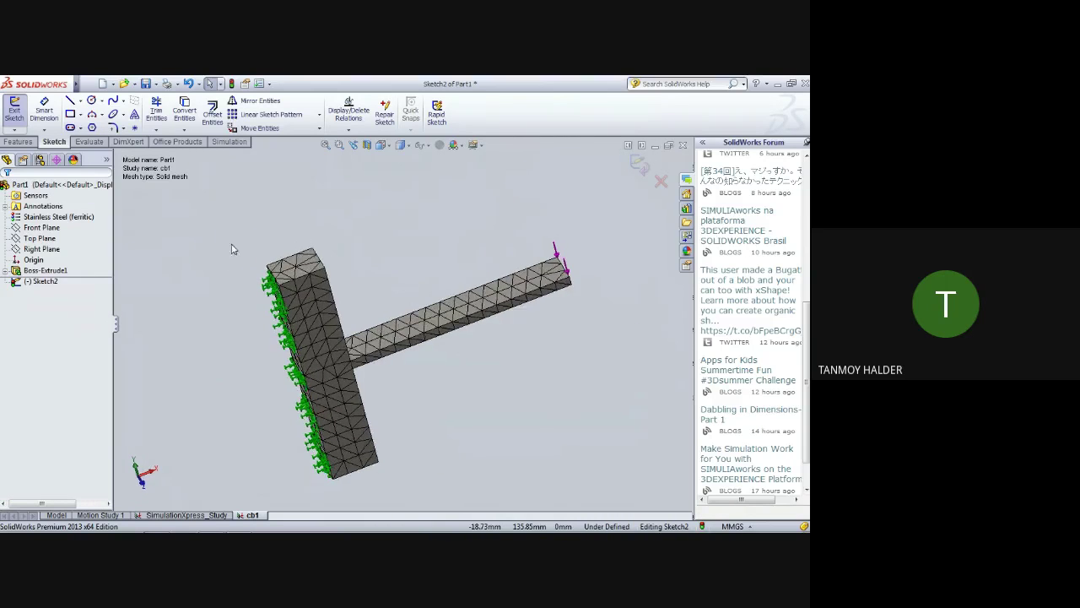
- View Sketch2 normal to the top, draw a centerline along the arm, and exit the sketch
left_click(39, 283)
left_click(69, 266)
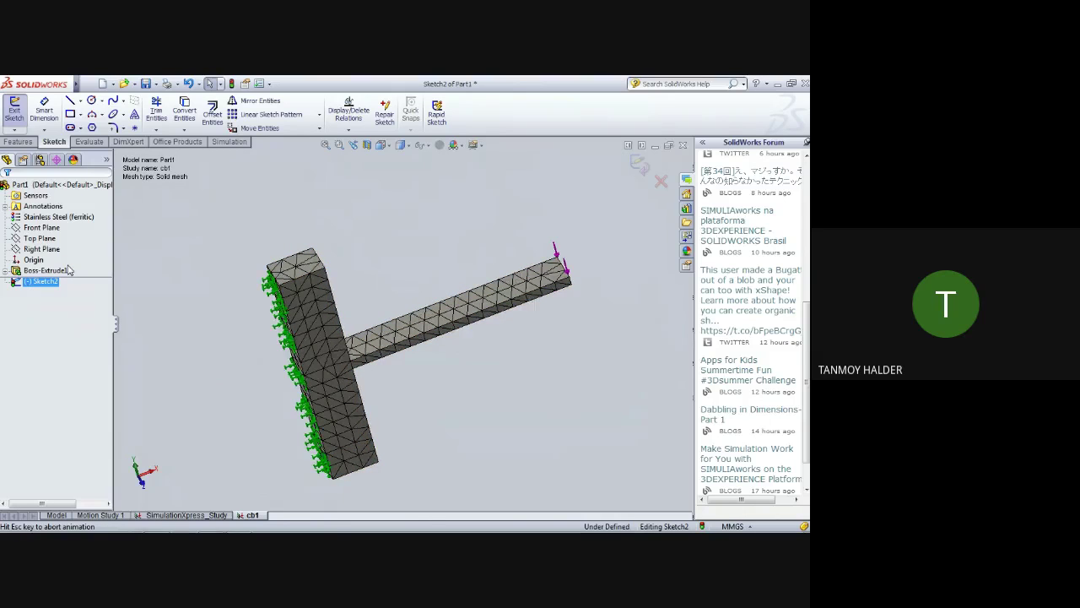
left_click(70, 101)
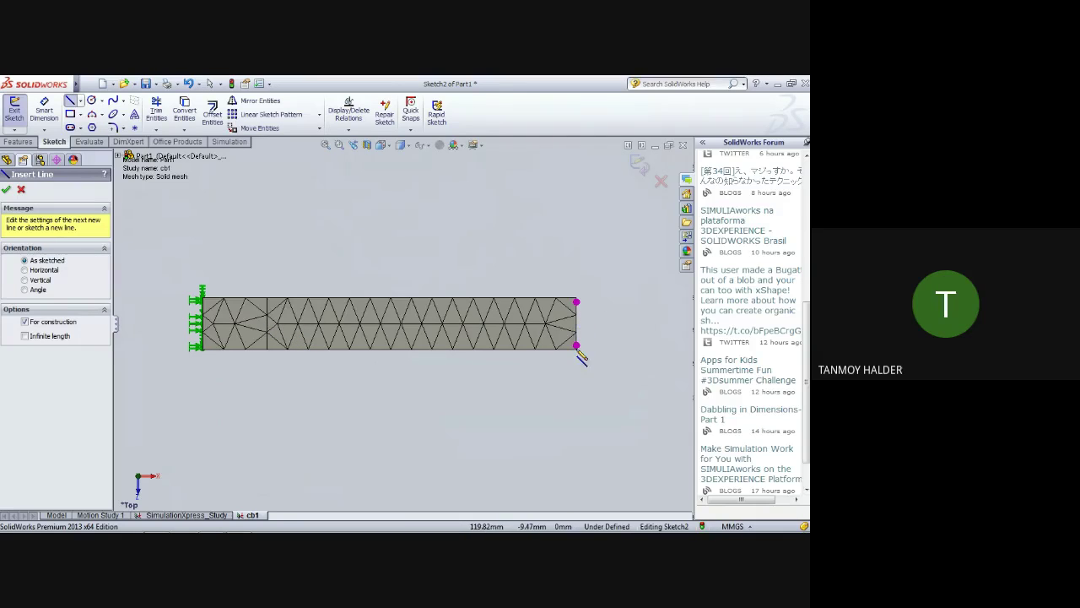
left_click(194, 338)
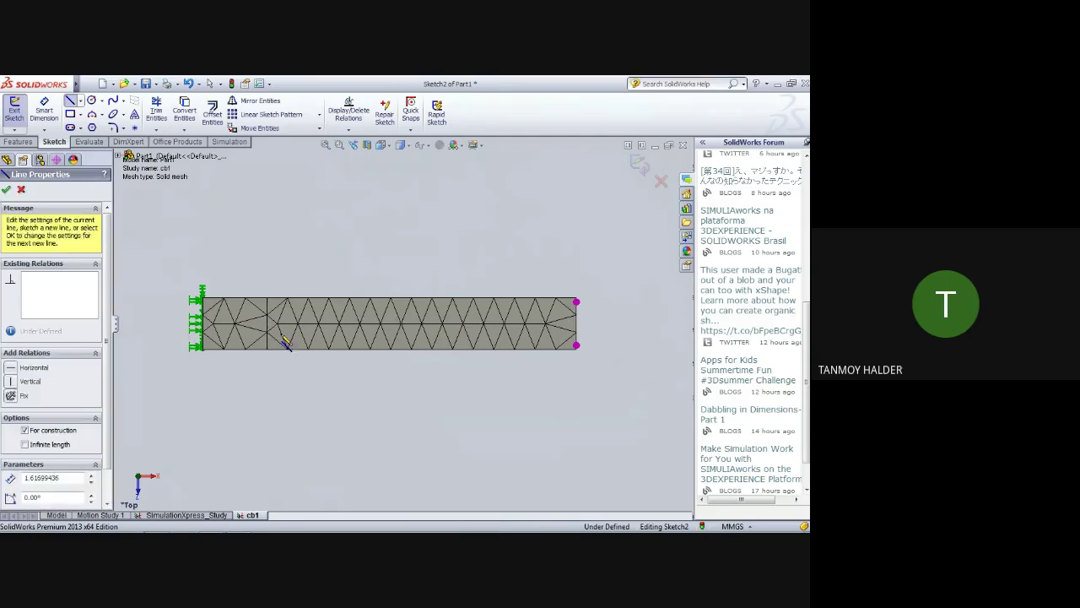
left_click(642, 335)
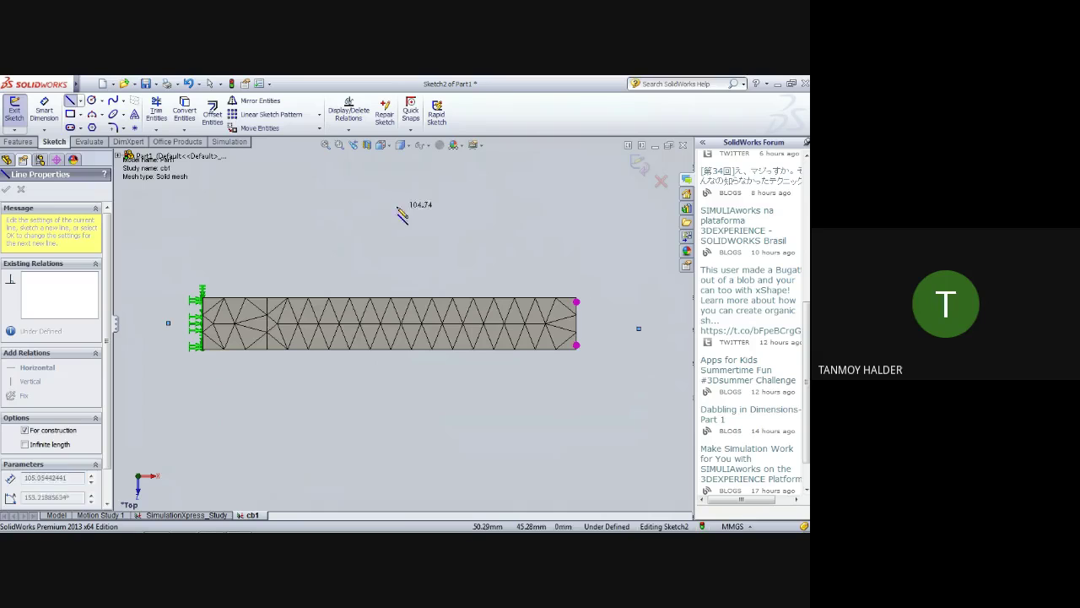
key("Escape")
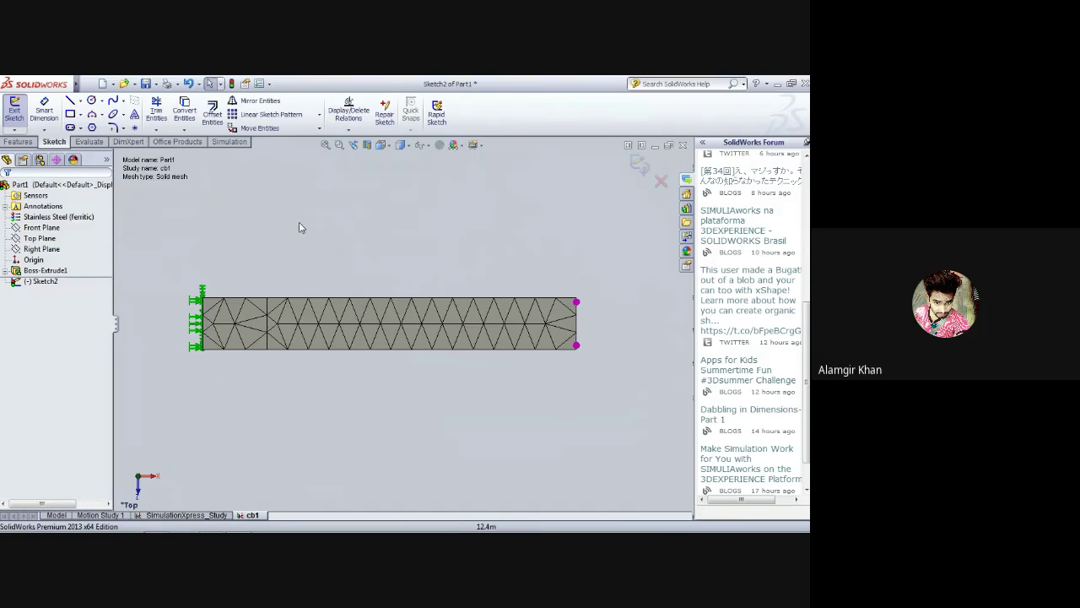
left_click(641, 166)
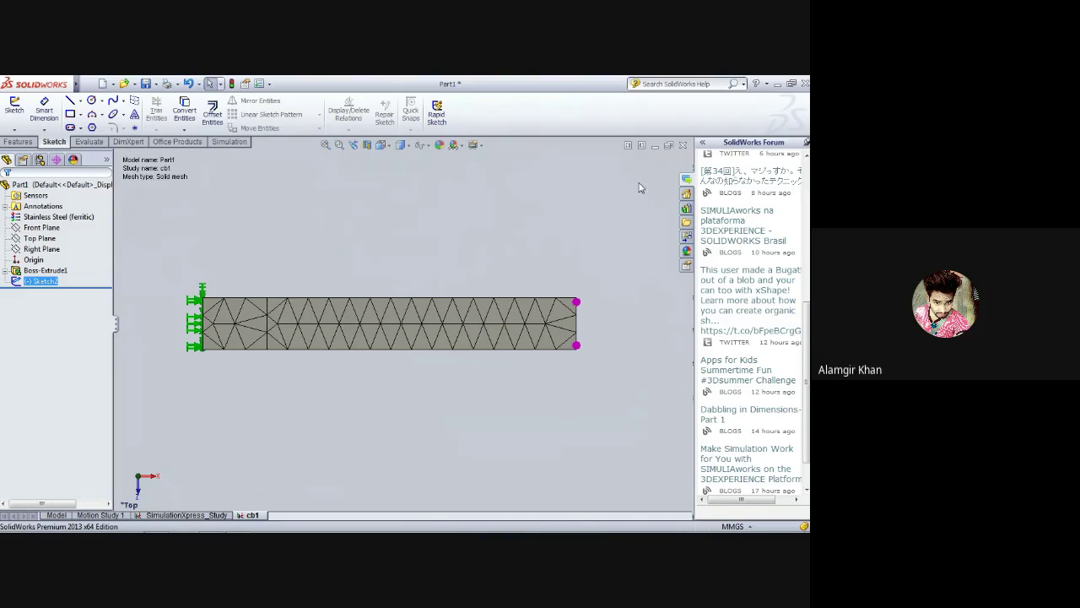
mouse_move(583, 402)
middle_mouse_down()
mouse_move(511, 306)
mouse_move(434, 397)
mouse_move(526, 401)
middle_mouse_up()
- Delete Sketch2 from Part1
middle_click_drag(391, 379, 376, 414)
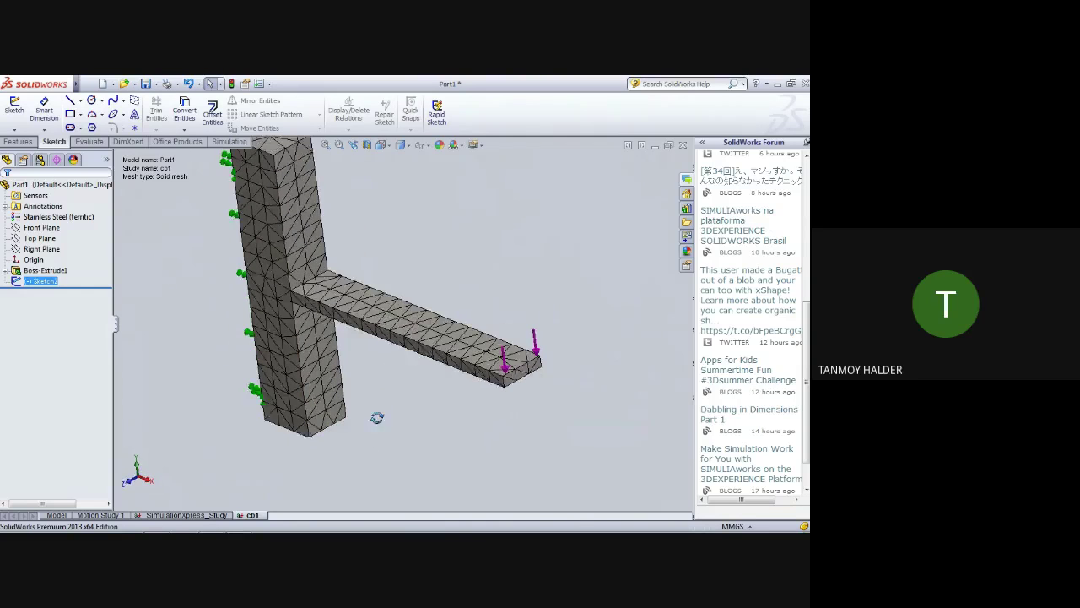
right_click(28, 281)
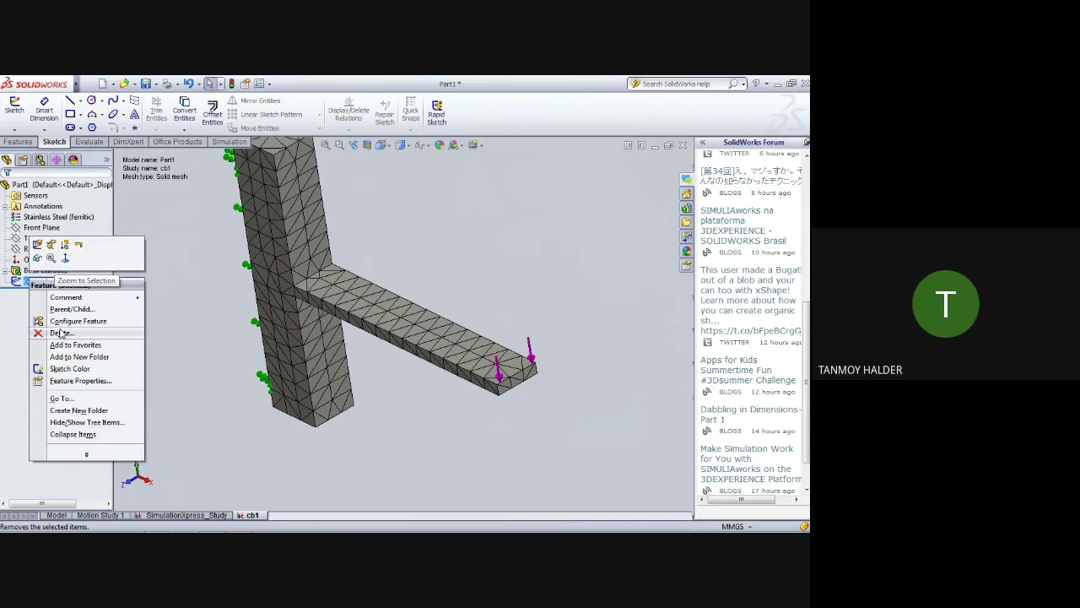
key("Delete")
left_click(319, 244)
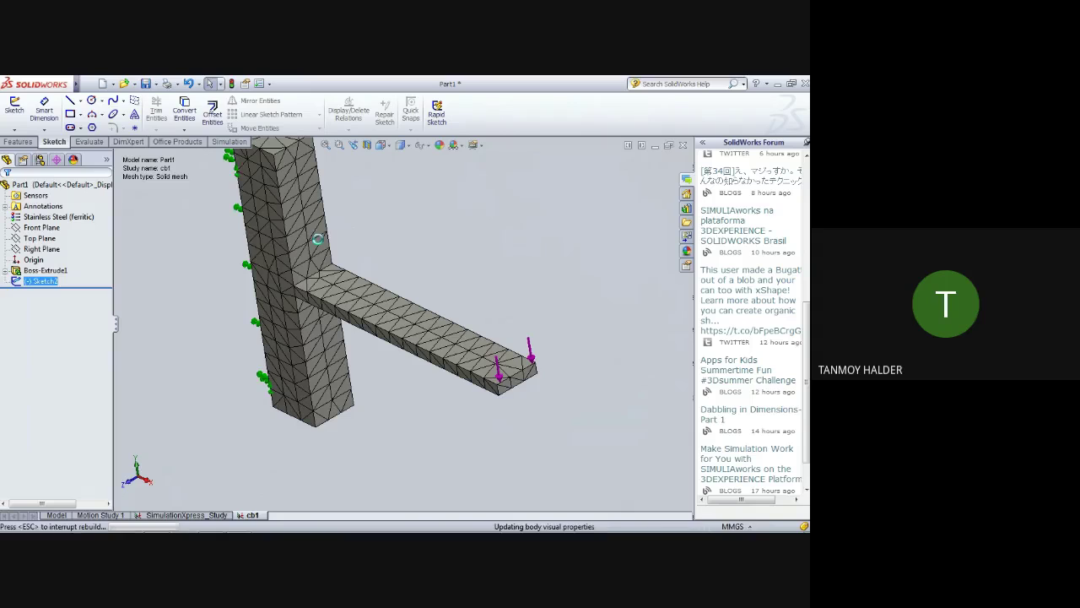
middle_click_drag(157, 308, 180, 273)
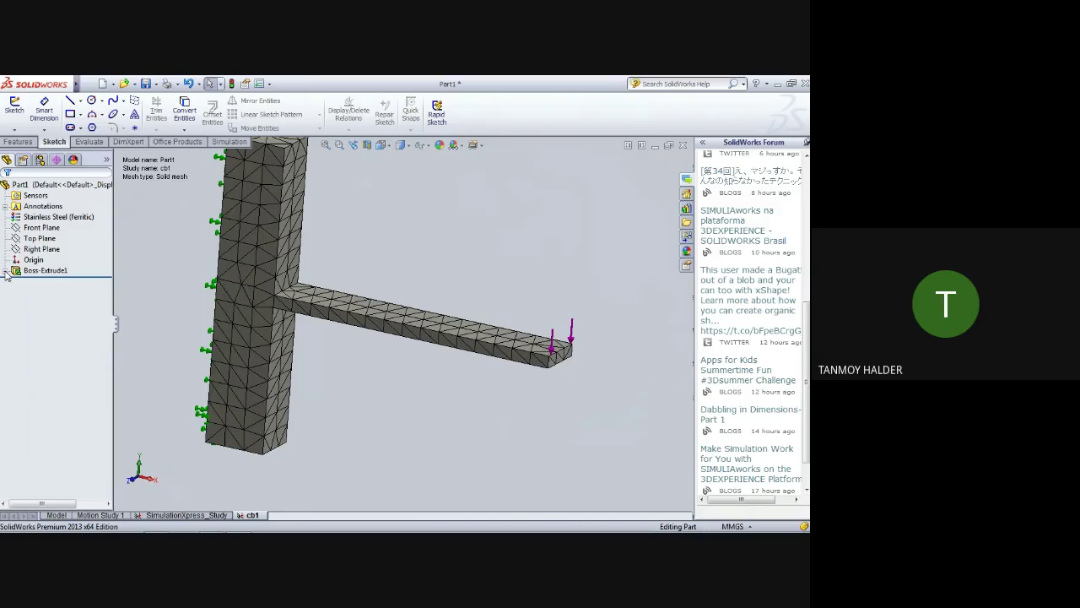
- Open Sketch1 for editing and view it face-on from the front
left_click(5, 271)
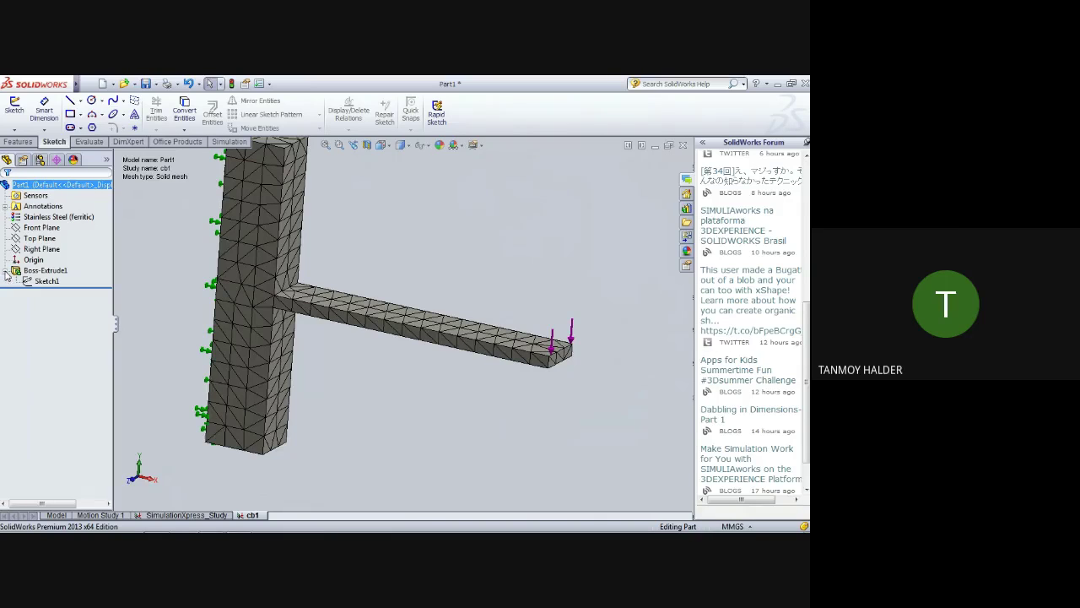
left_click(35, 283)
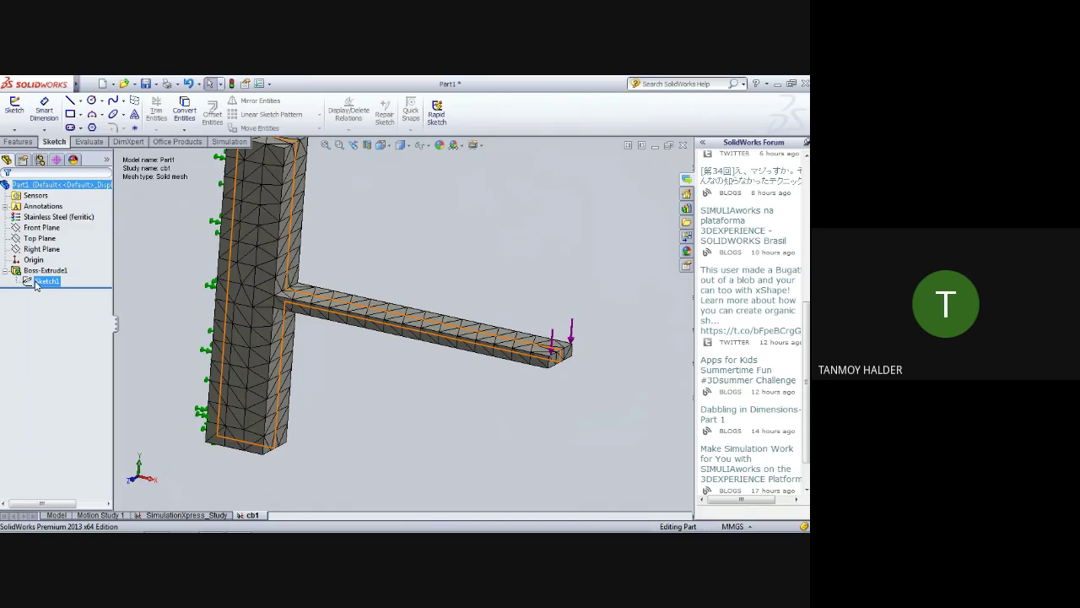
right_click(35, 284)
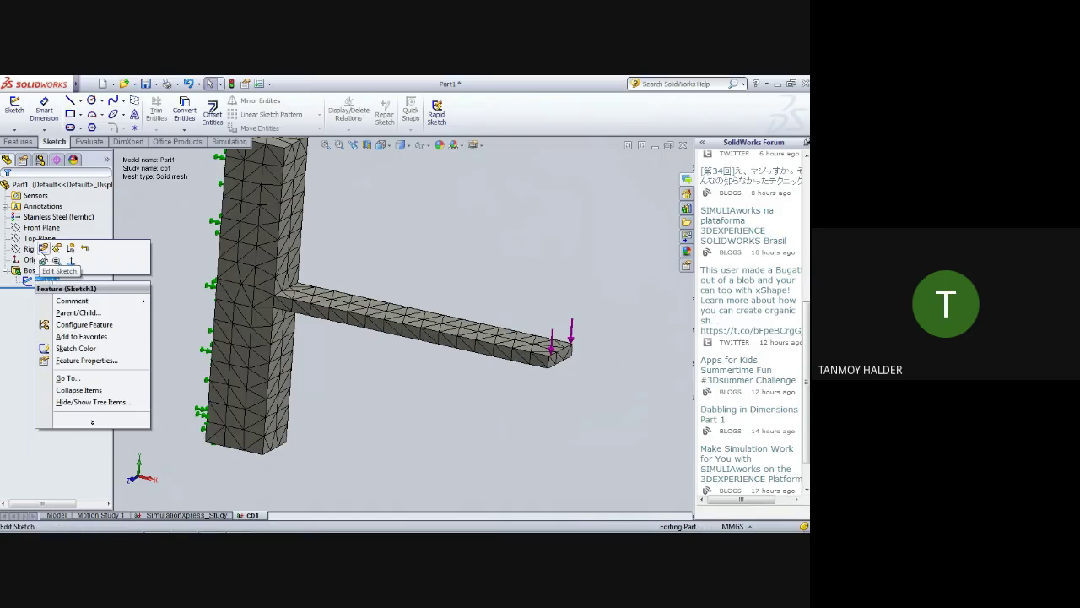
left_click(42, 248)
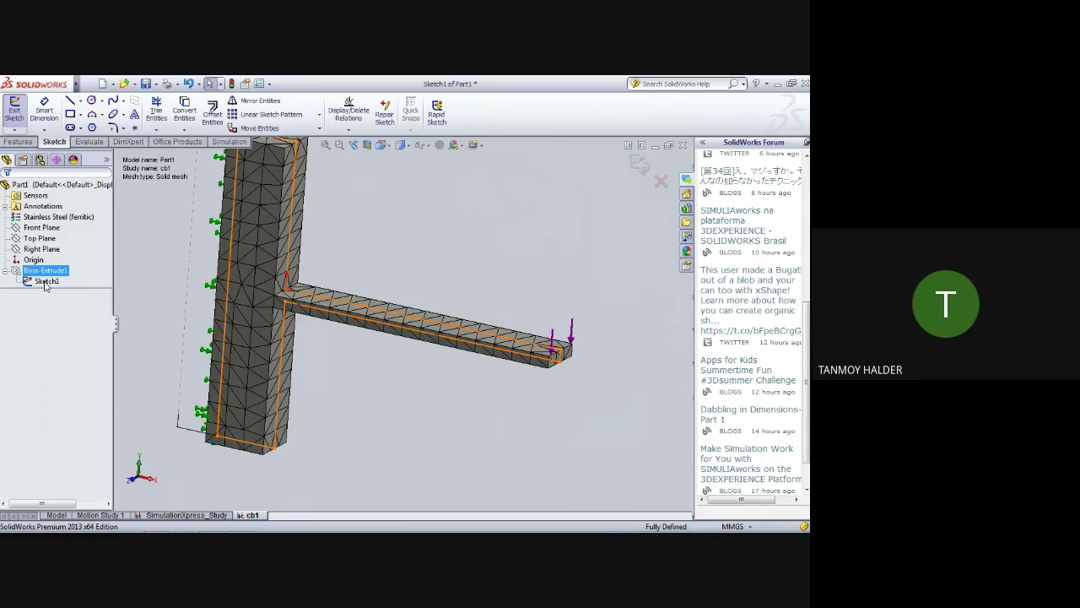
right_click(45, 286)
left_click(65, 271)
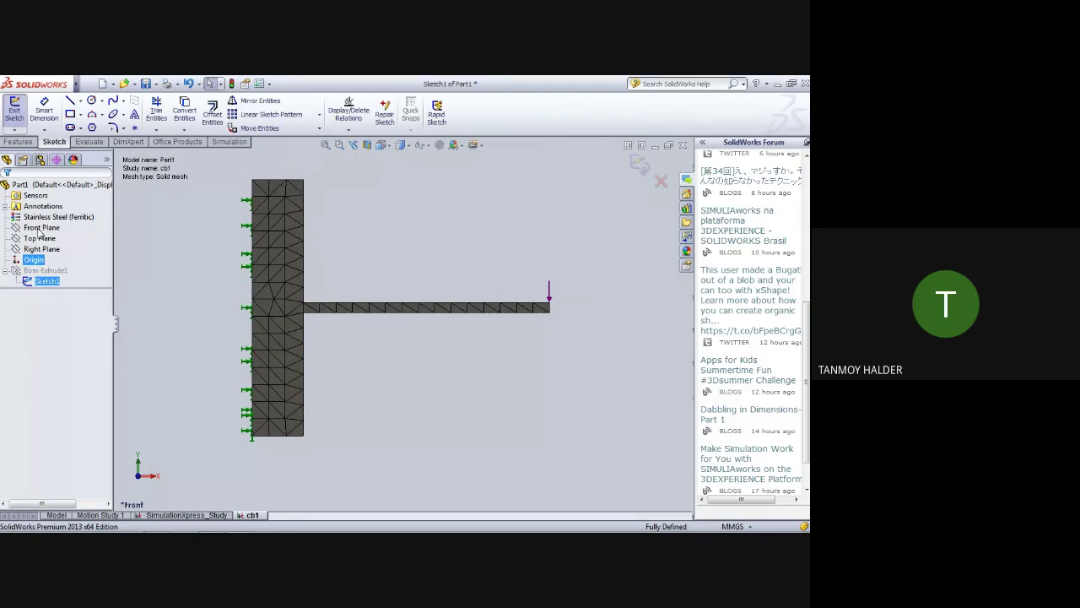
- Check the Front, Right and Top planes, view the Top Plane face-on, and exit Sketch1 unchanged
left_click(41, 229)
left_click(39, 250)
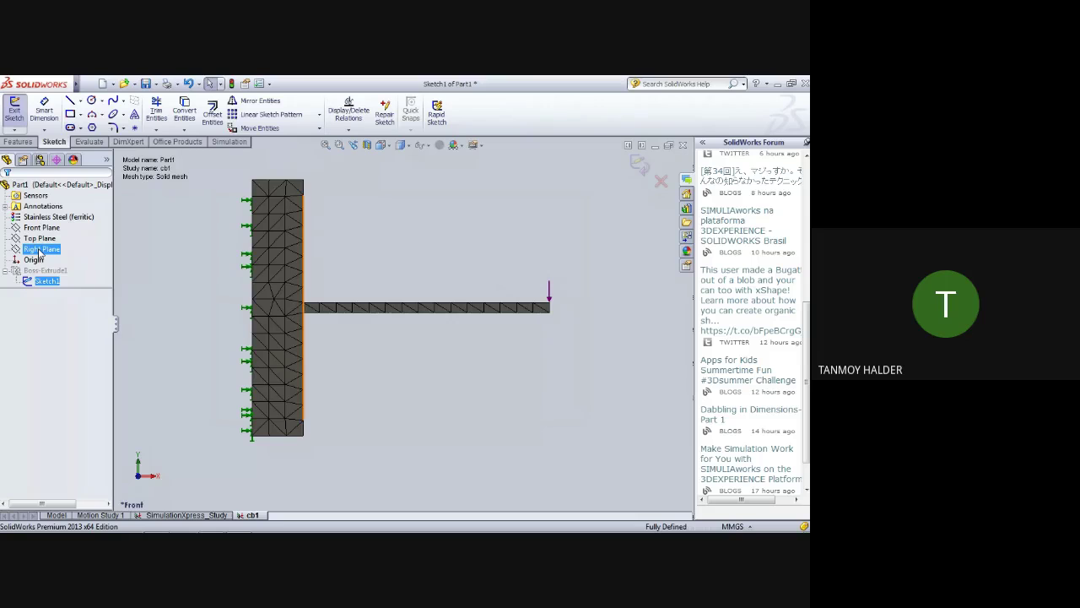
left_click(30, 240)
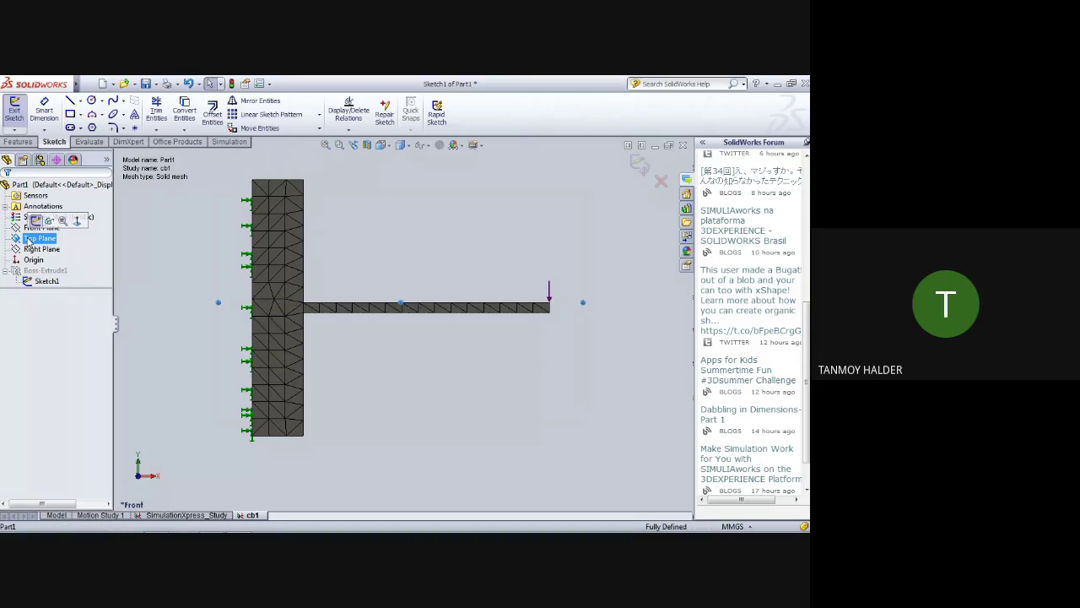
left_click(77, 220)
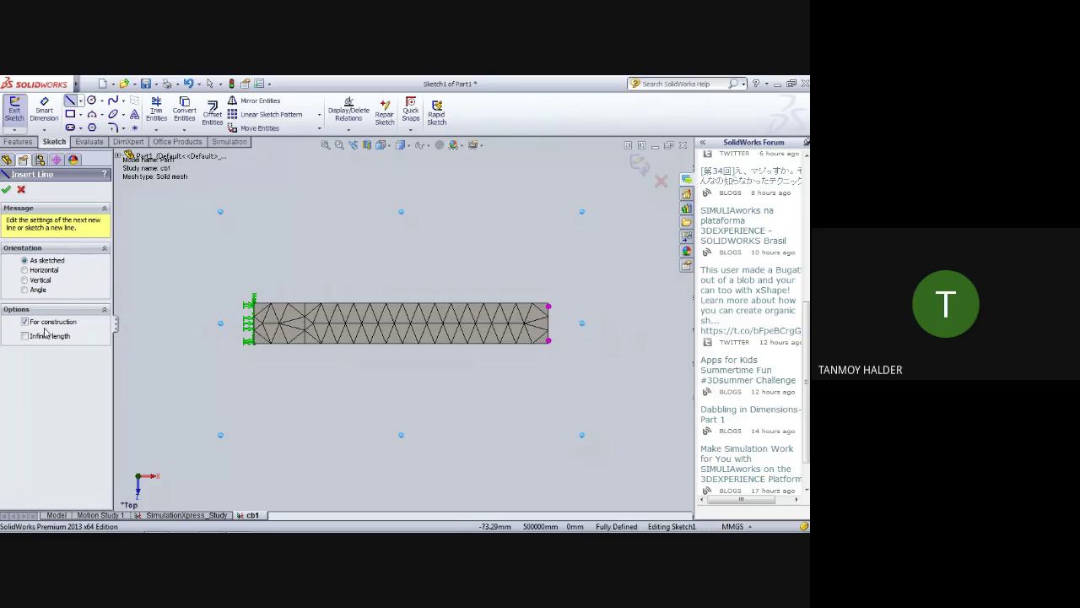
left_click(22, 187)
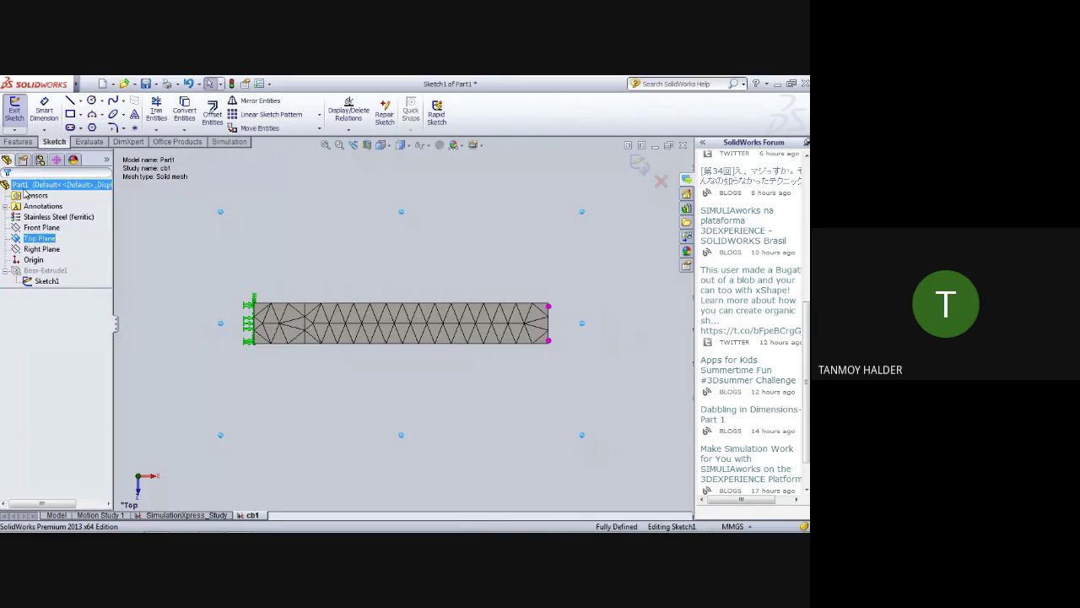
left_click(639, 165)
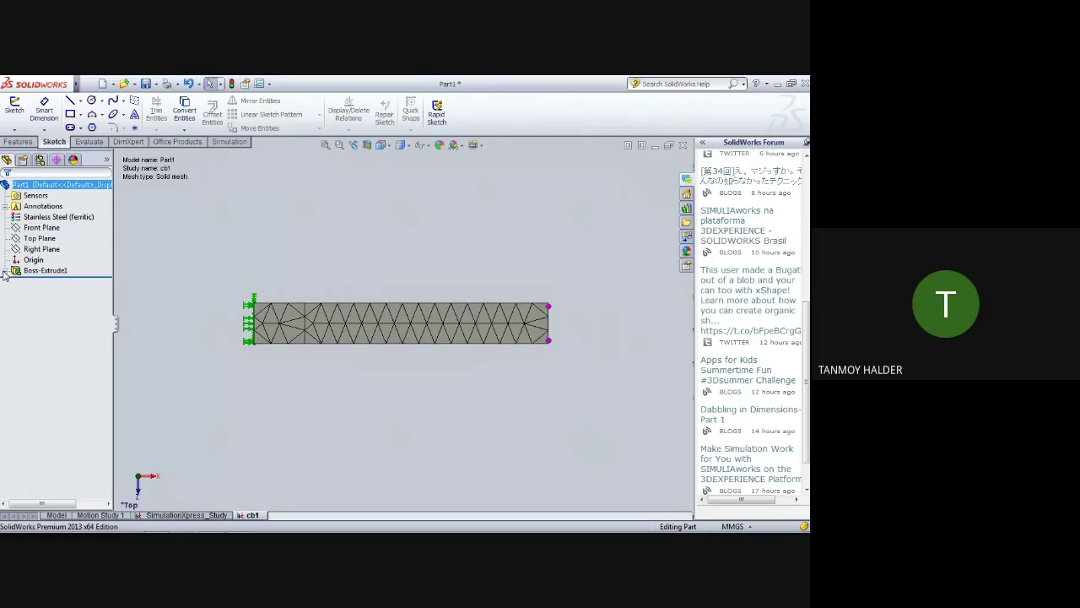
left_click(231, 141)
- Show the plain part and view it straight down onto the Top Plane
mouse_move(202, 280)
middle_mouse_down()
mouse_move(174, 244)
mouse_move(227, 362)
mouse_move(169, 278)
mouse_move(287, 333)
middle_mouse_up()
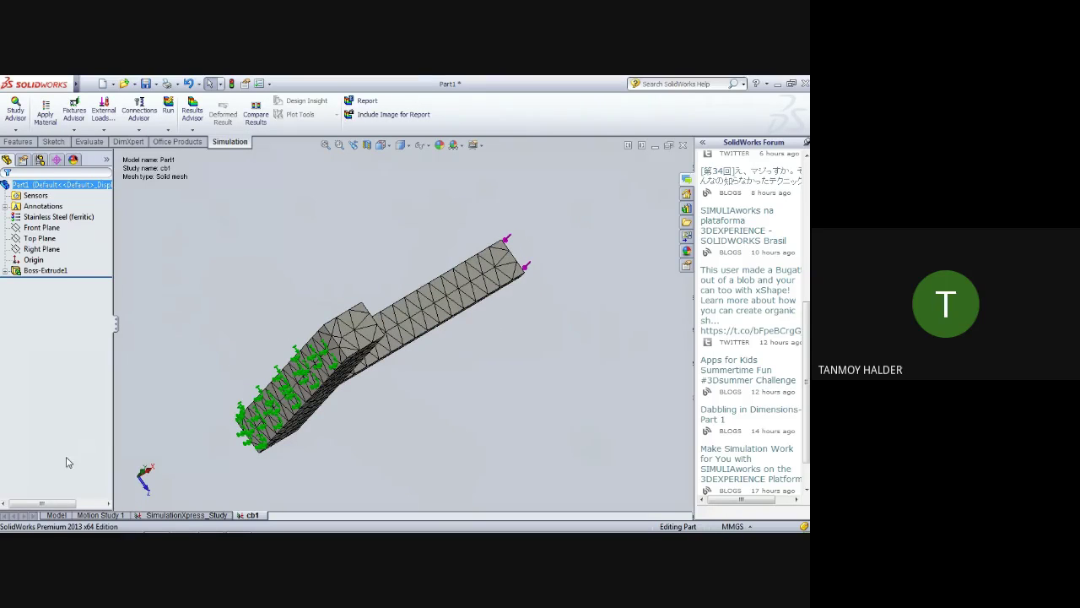
left_click(63, 516)
middle_click_drag(226, 292, 188, 333)
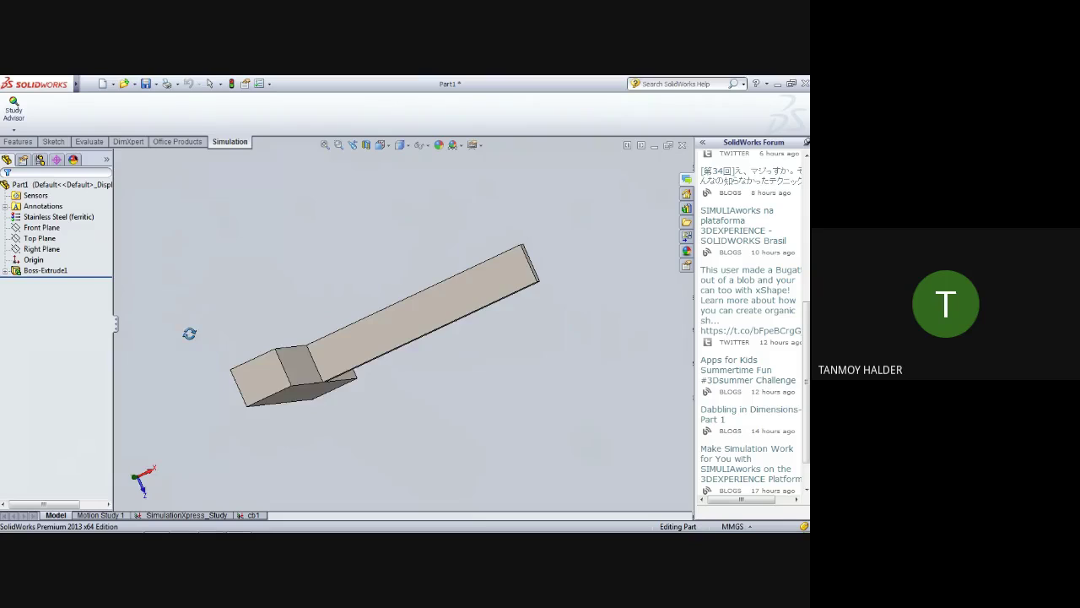
left_click(38, 228)
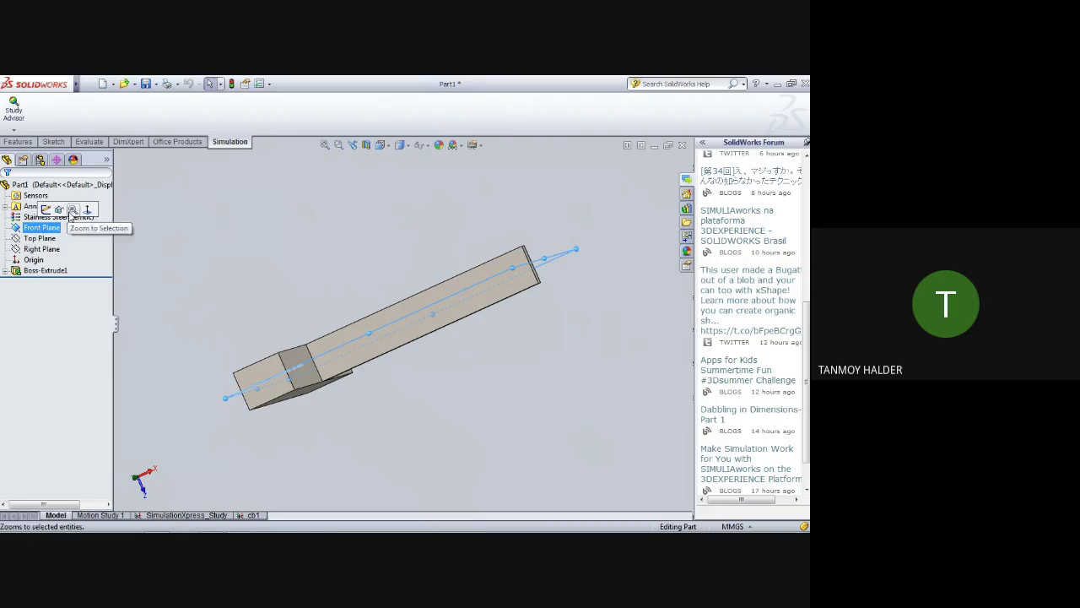
left_click(87, 209)
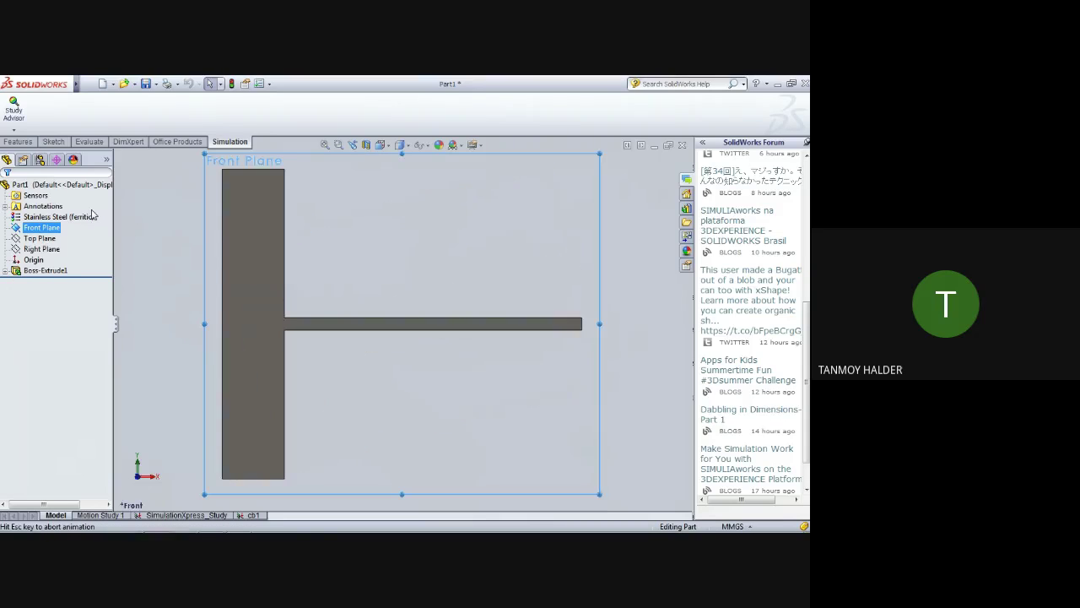
right_click(38, 242)
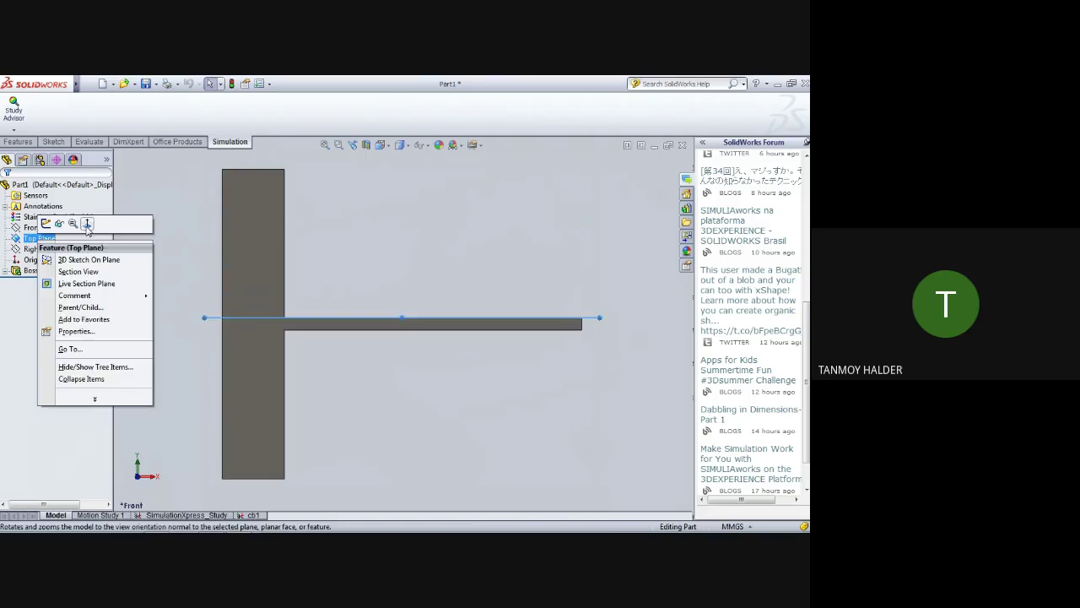
left_click(87, 228)
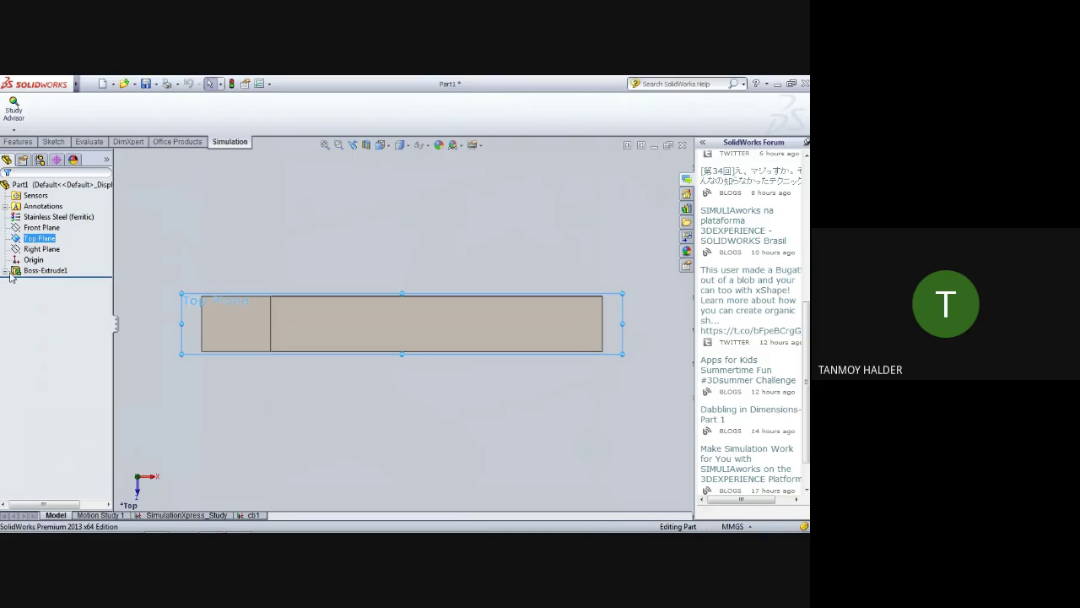
- Sketch a horizontal centerline across the Top Plane as Sketch3, then return to study cb1
left_click(50, 143)
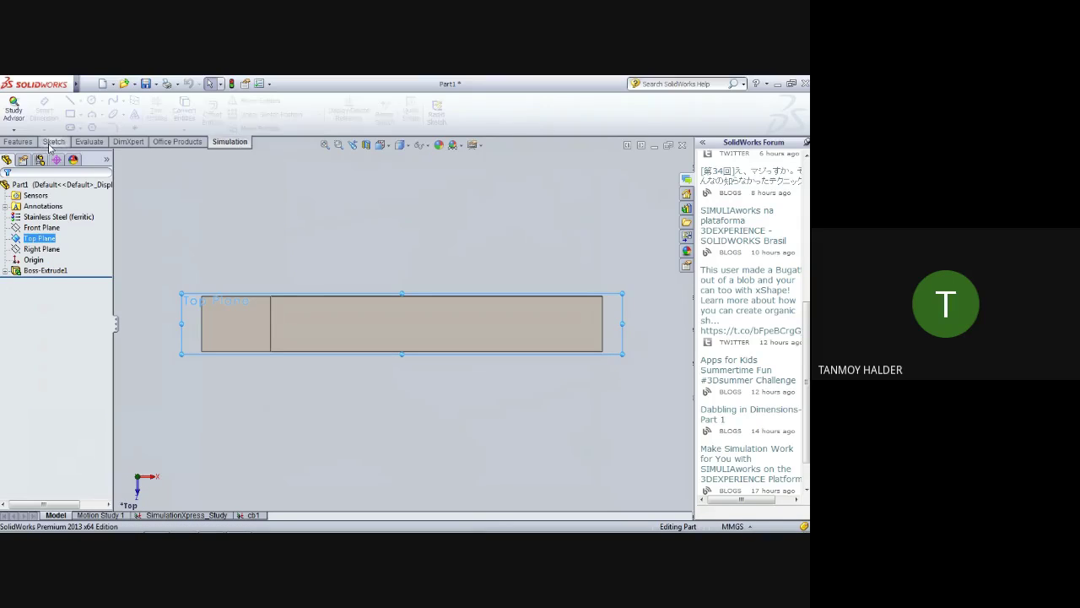
left_click(80, 100)
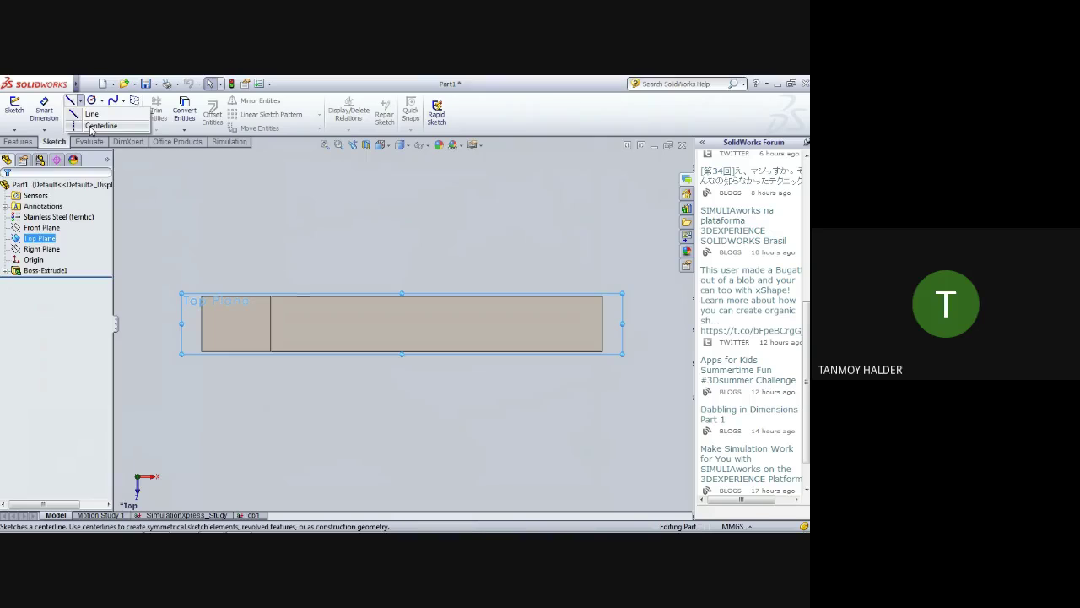
left_click(91, 127)
left_click(182, 324)
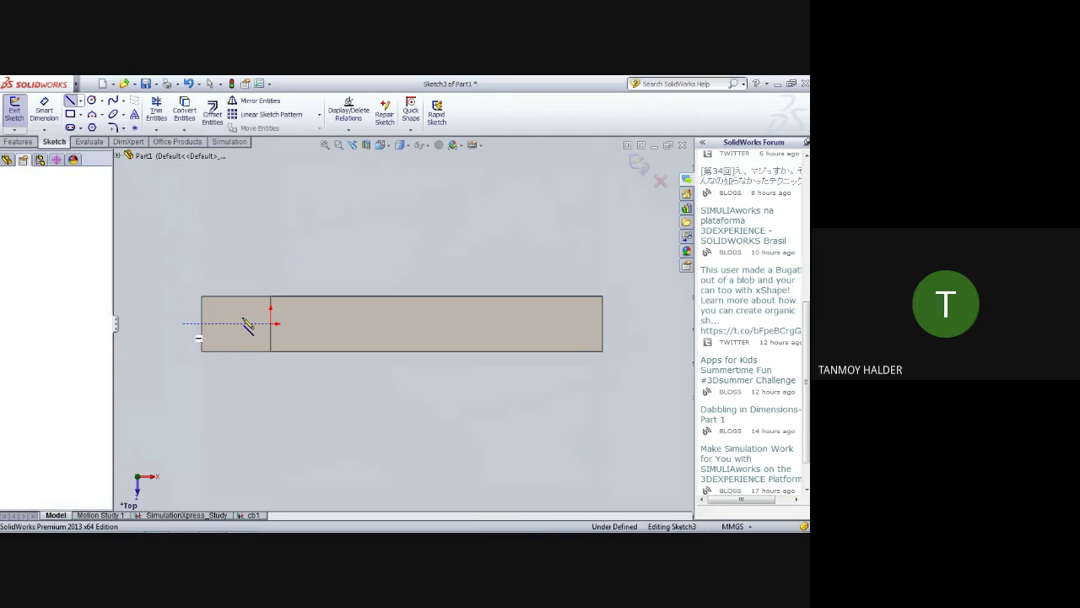
left_click(625, 323)
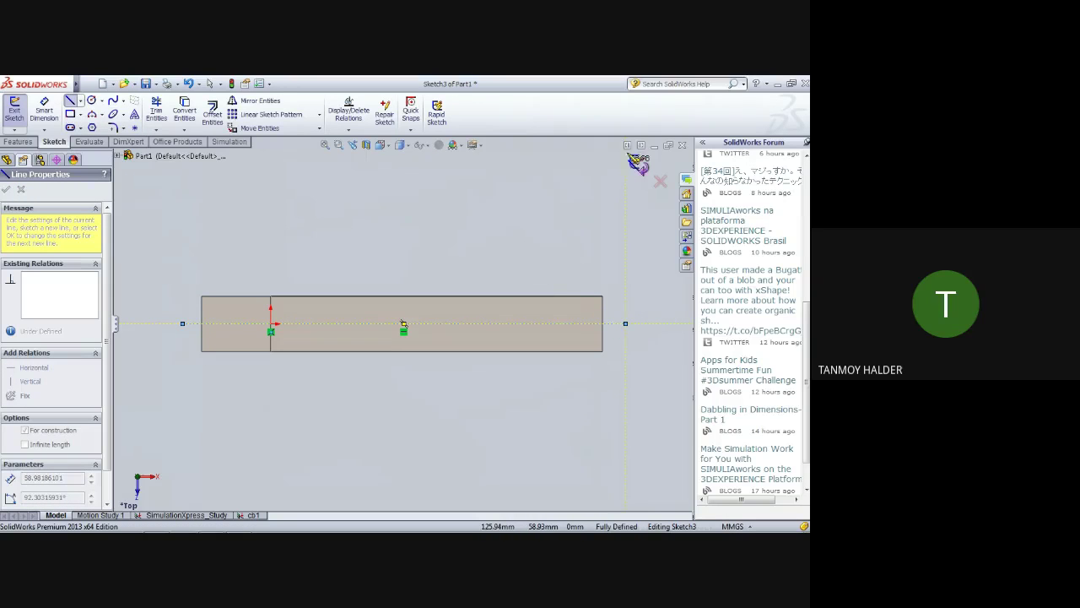
key("Escape")
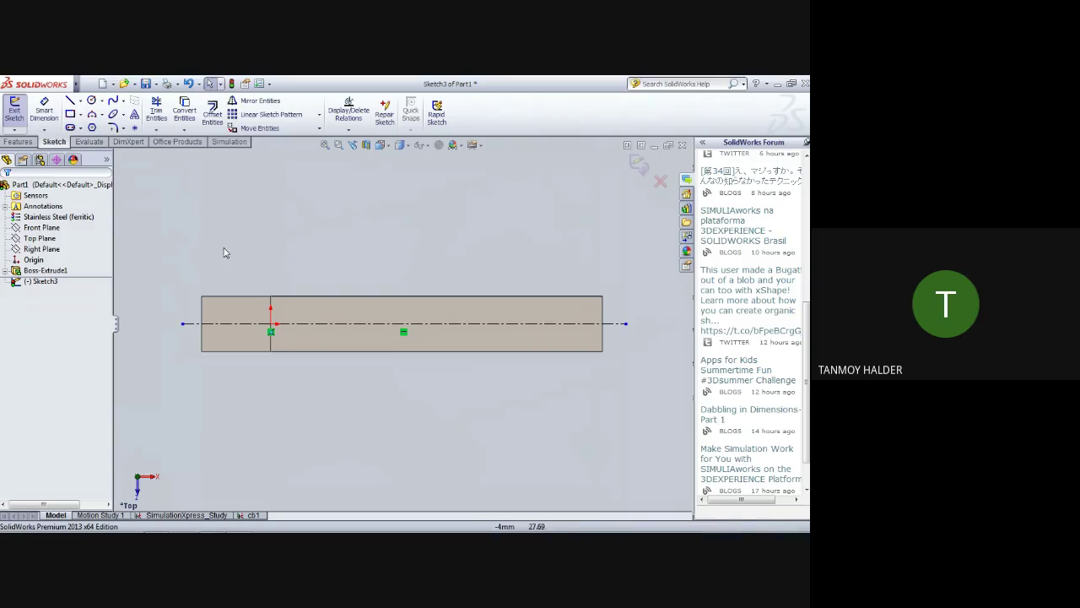
left_click(639, 165)
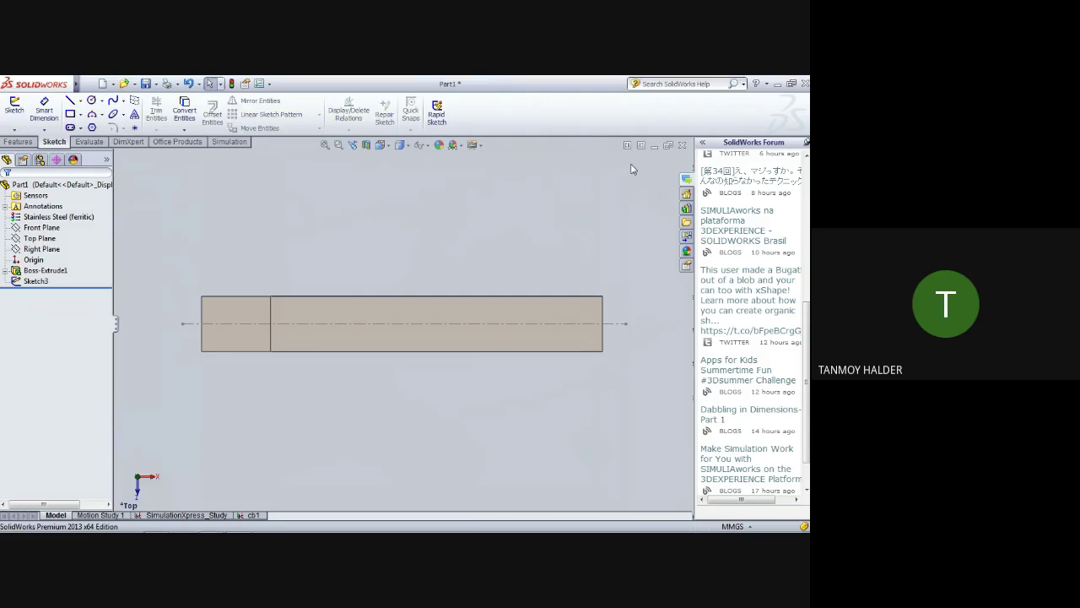
mouse_move(501, 397)
middle_mouse_down()
mouse_move(390, 326)
mouse_move(253, 473)
middle_mouse_up()
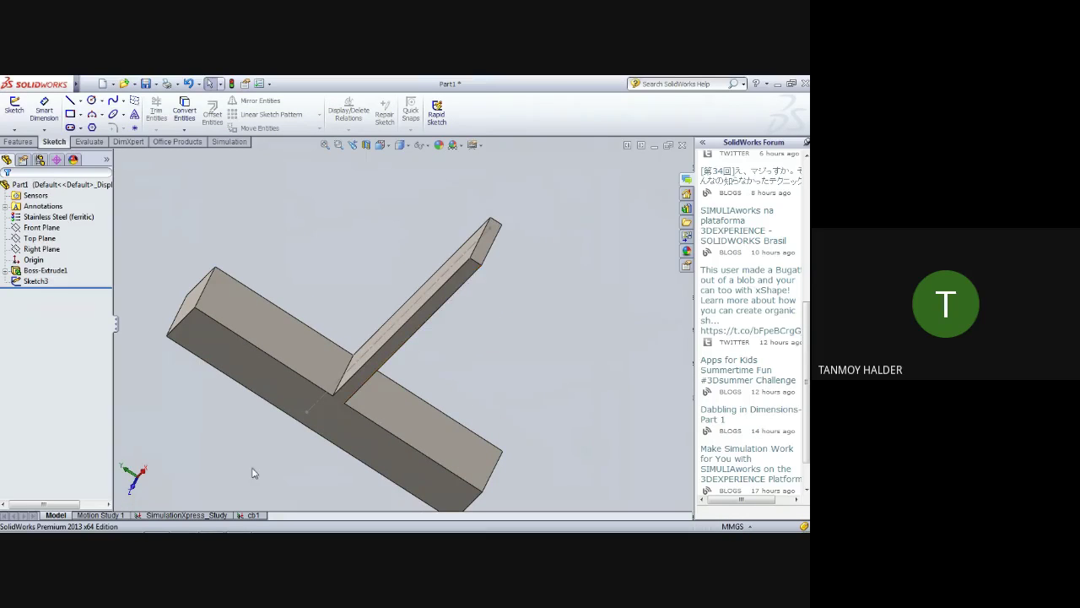
left_click(253, 516)
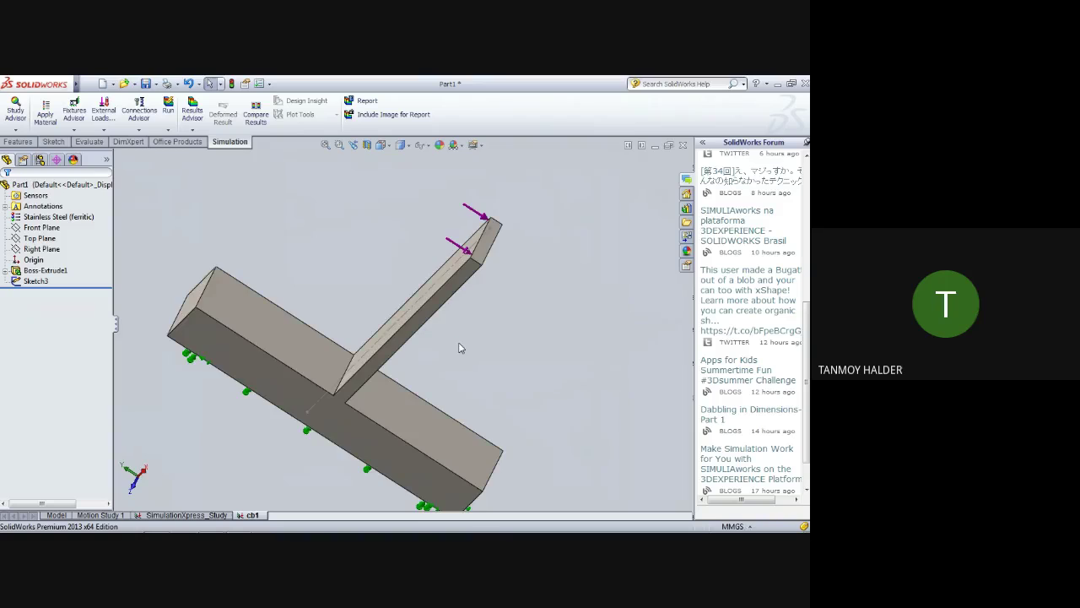
- Try a torque on the arm face using the Sketch3 centerline as axis, cancelling after the warning
mouse_move(460, 347)
middle_mouse_down()
mouse_move(484, 314)
mouse_move(485, 289)
mouse_move(506, 326)
mouse_move(274, 210)
middle_mouse_up()
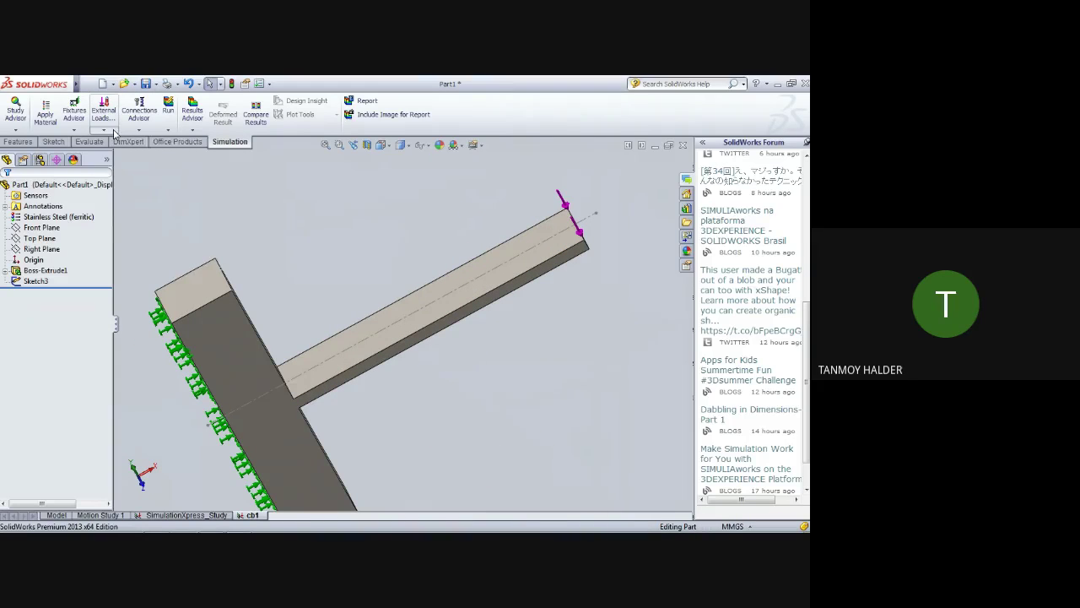
left_click(114, 133)
left_click(137, 167)
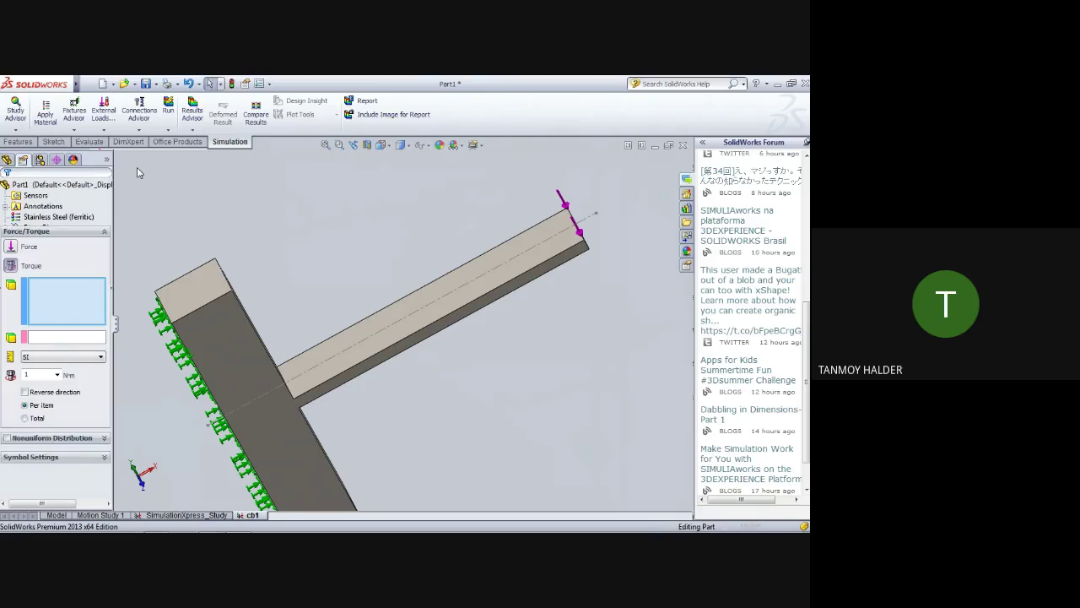
mouse_move(485, 386)
middle_mouse_down()
mouse_move(448, 417)
mouse_move(463, 408)
mouse_move(436, 380)
mouse_move(448, 387)
middle_mouse_up()
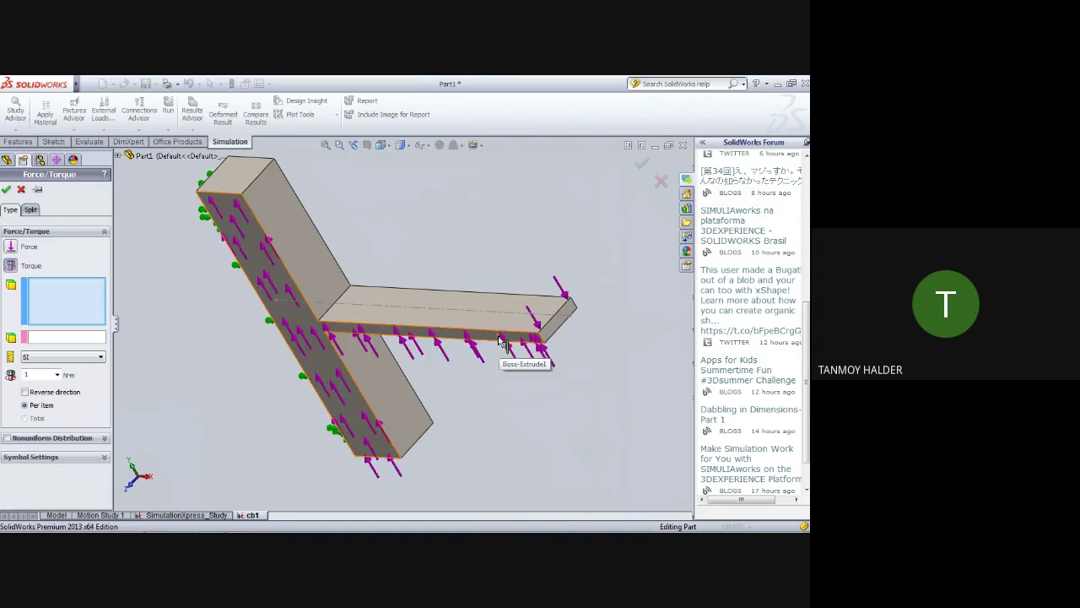
left_click(498, 336)
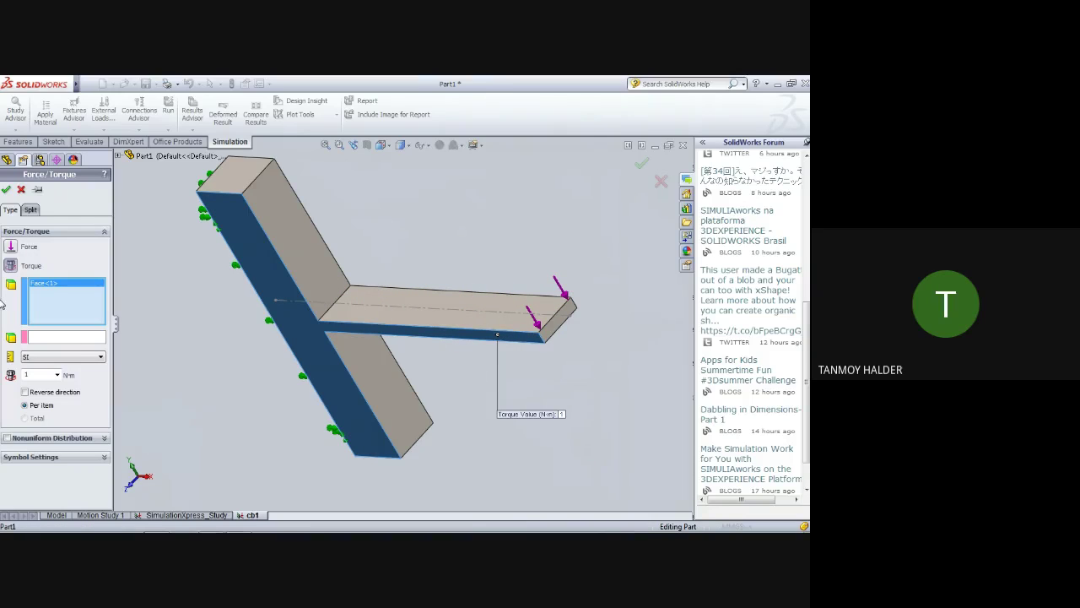
left_click(71, 338)
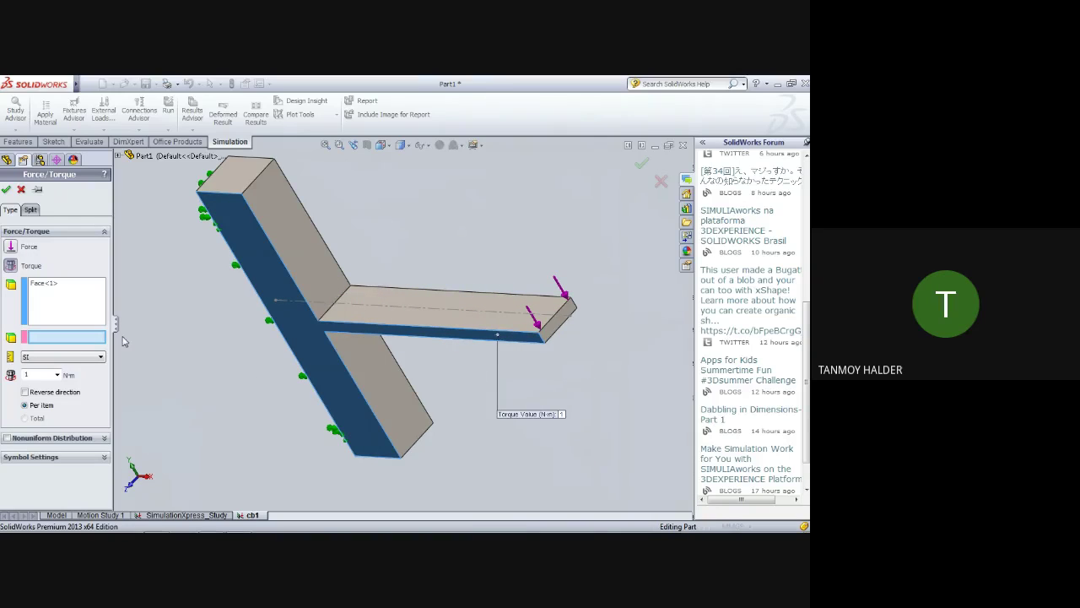
left_click(563, 319)
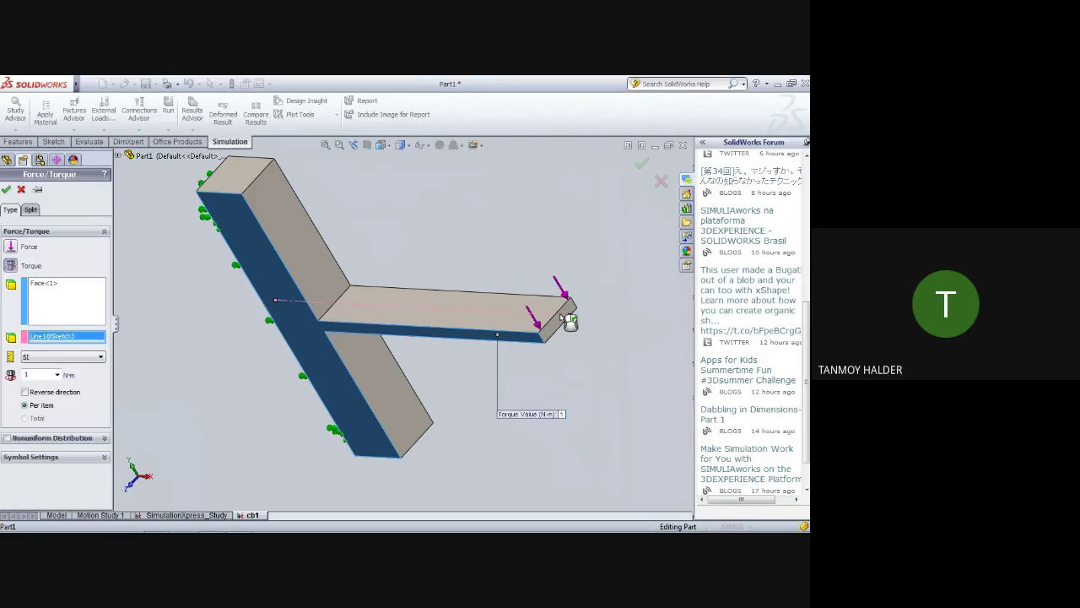
left_click(6, 190)
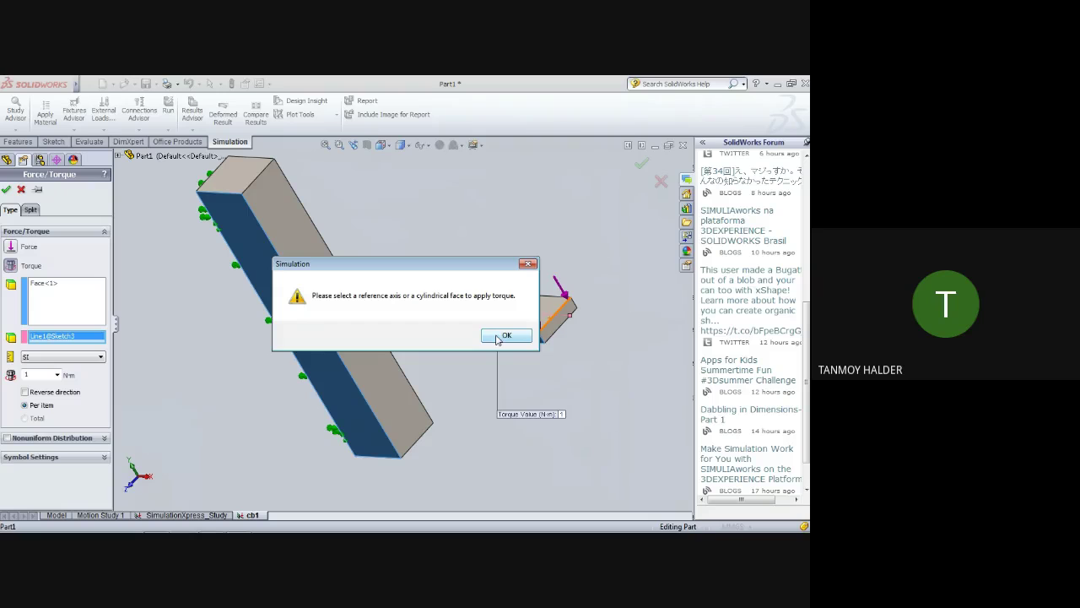
left_click(504, 336)
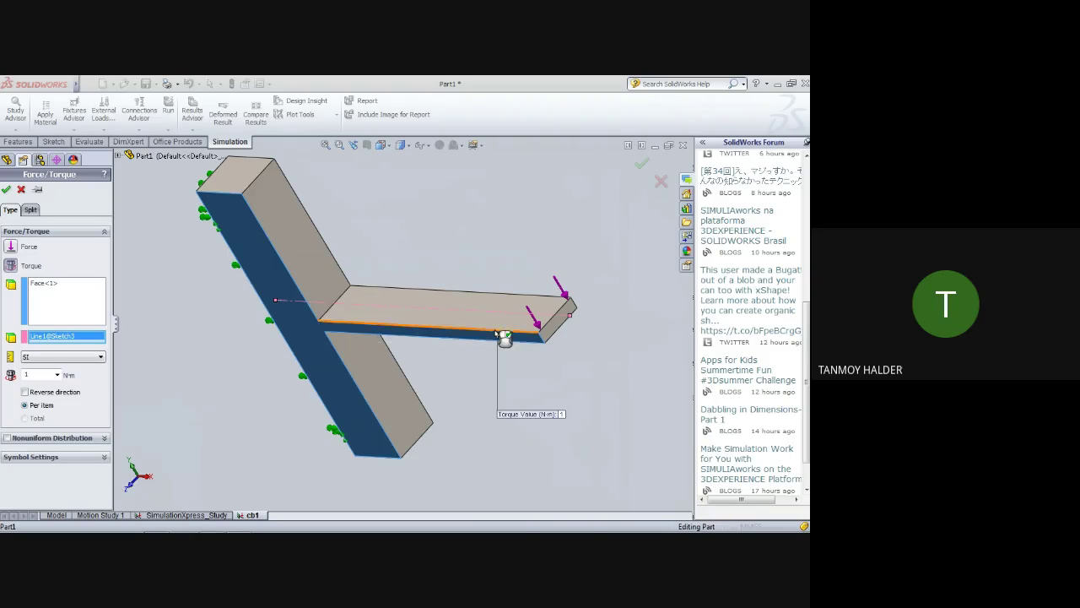
left_click(18, 191)
- Select the leftover Sketch3 centerline on the arm and delete it
scroll(590, 348, "down", 3)
mouse_move(560, 352)
middle_mouse_down()
mouse_move(404, 363)
mouse_move(417, 405)
mouse_move(495, 465)
mouse_move(495, 445)
mouse_move(490, 464)
middle_mouse_up()
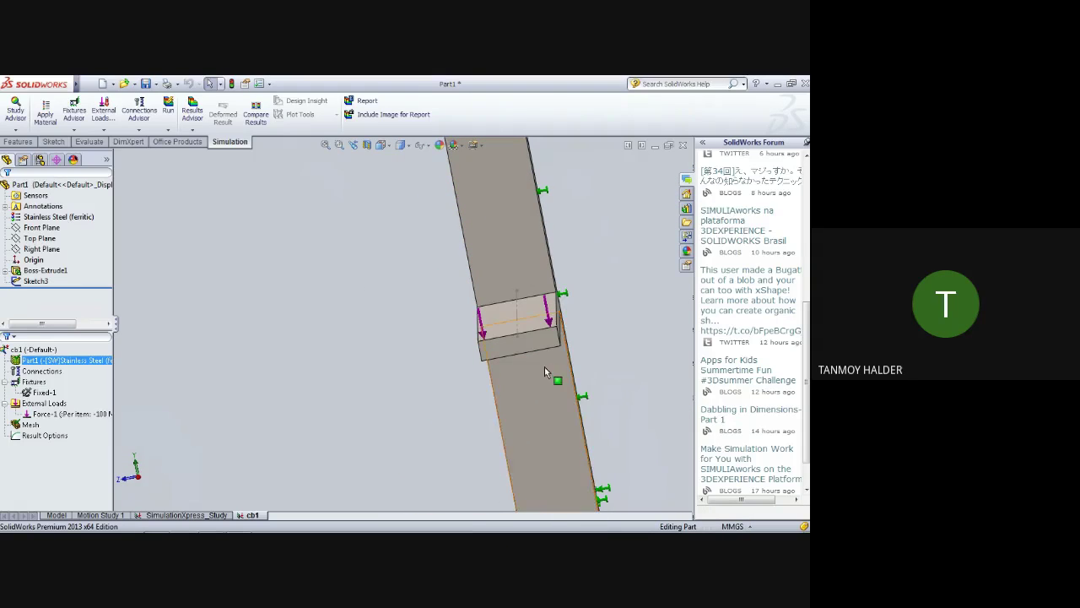
mouse_move(381, 347)
middle_mouse_down()
mouse_move(411, 324)
mouse_move(345, 328)
mouse_move(353, 375)
mouse_move(238, 346)
middle_mouse_up()
middle_click_drag(258, 431, 313, 454)
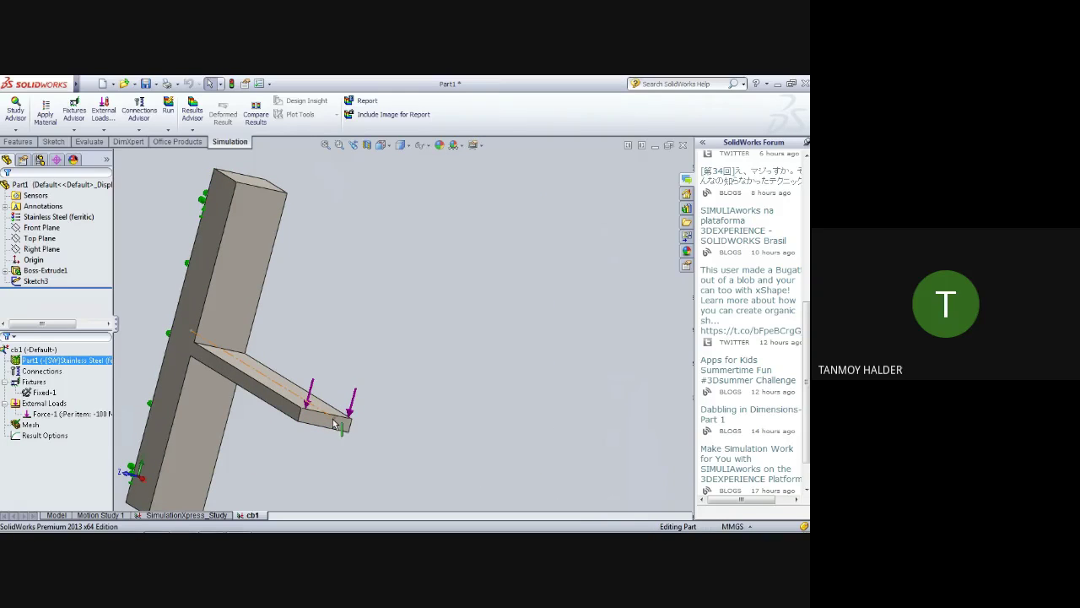
scroll(265, 397, "down", 2)
scroll(272, 393, "down", 3)
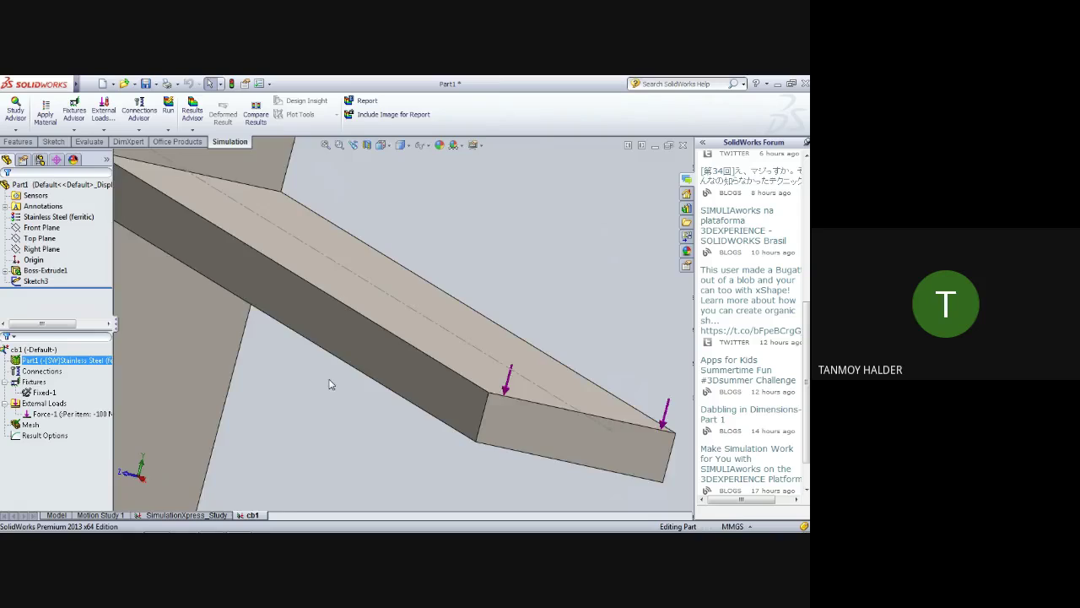
scroll(255, 231, "up", 3)
left_click(298, 252)
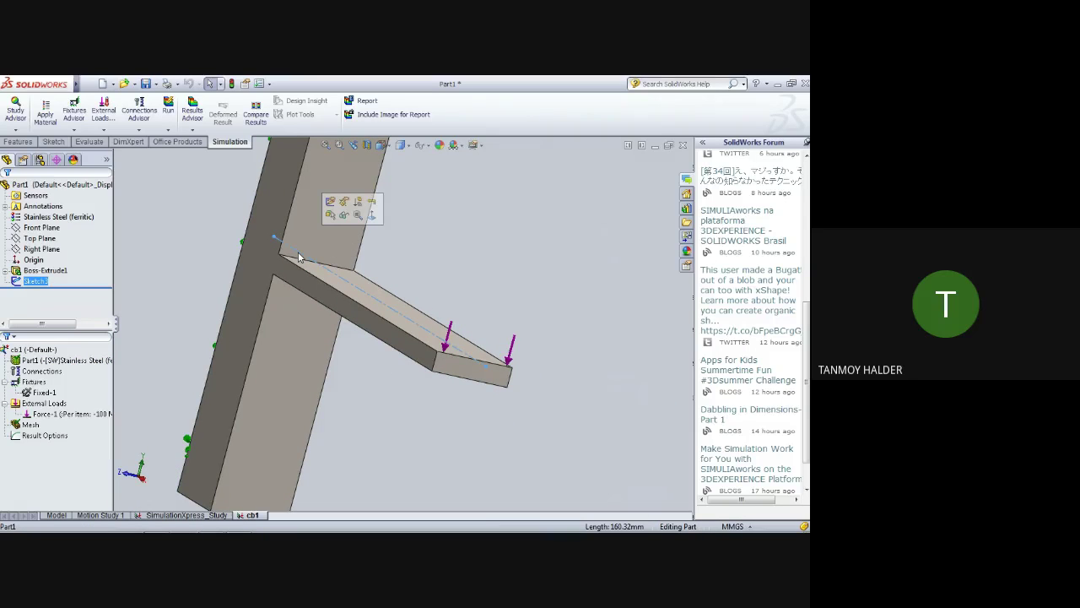
key("Delete")
left_click(343, 246)
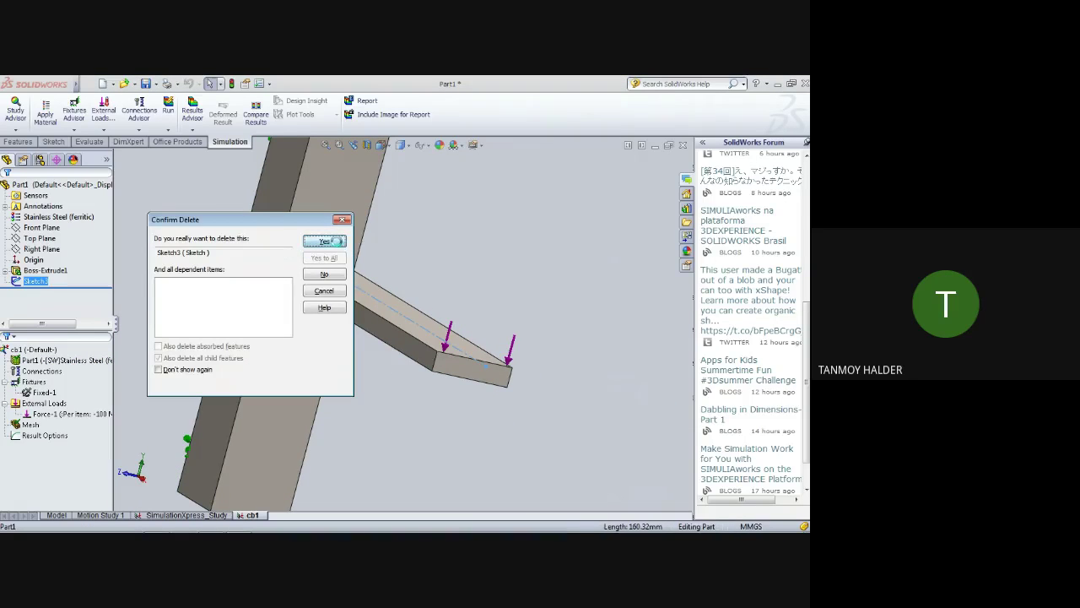
middle_click_drag(337, 242, 361, 461)
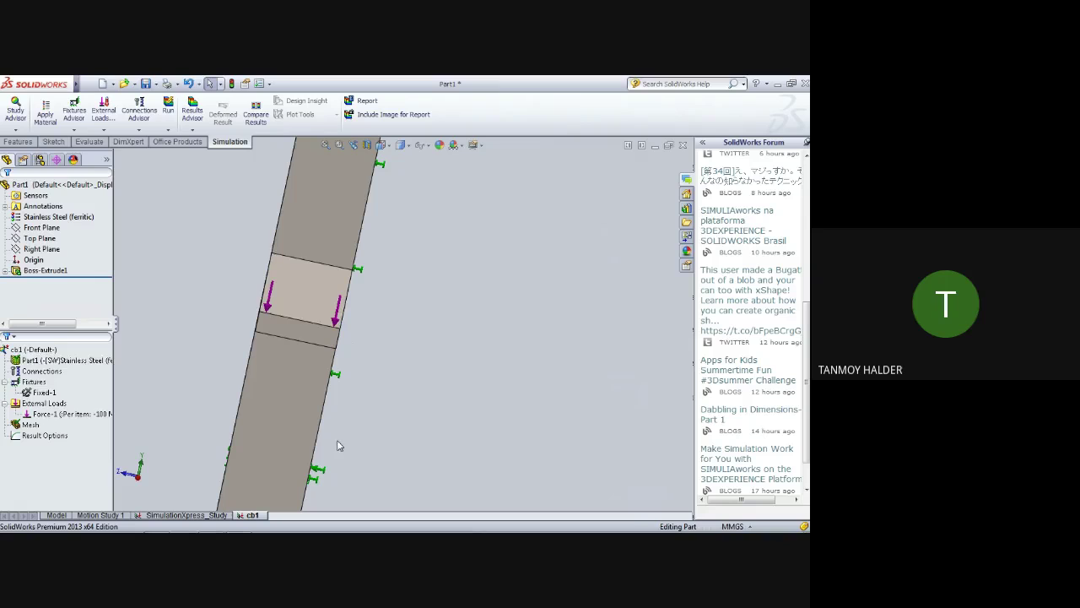
- Add Force-2, 1 N per item, on the bracket face, directed along a selected beam edge
left_click(336, 440)
left_click(104, 130)
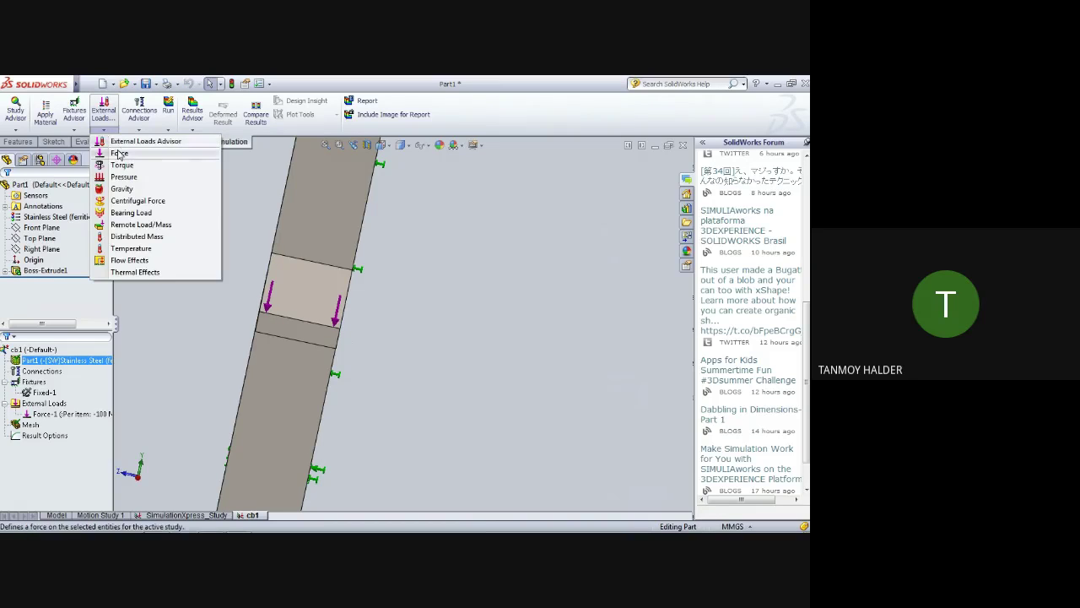
left_click(119, 153)
middle_click_drag(422, 363, 441, 358)
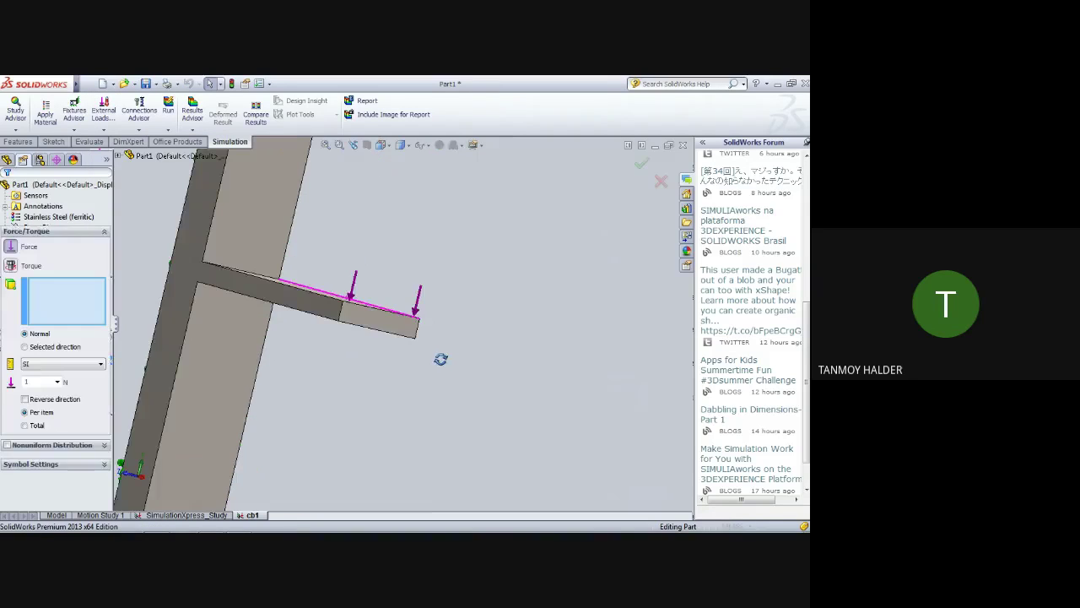
left_click(329, 311)
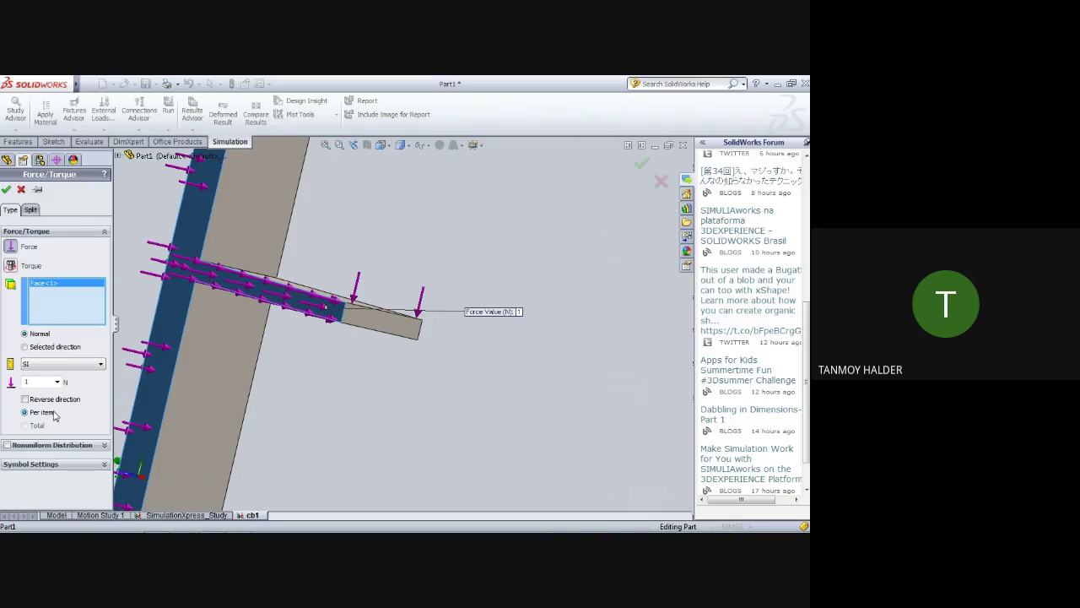
left_click(26, 347)
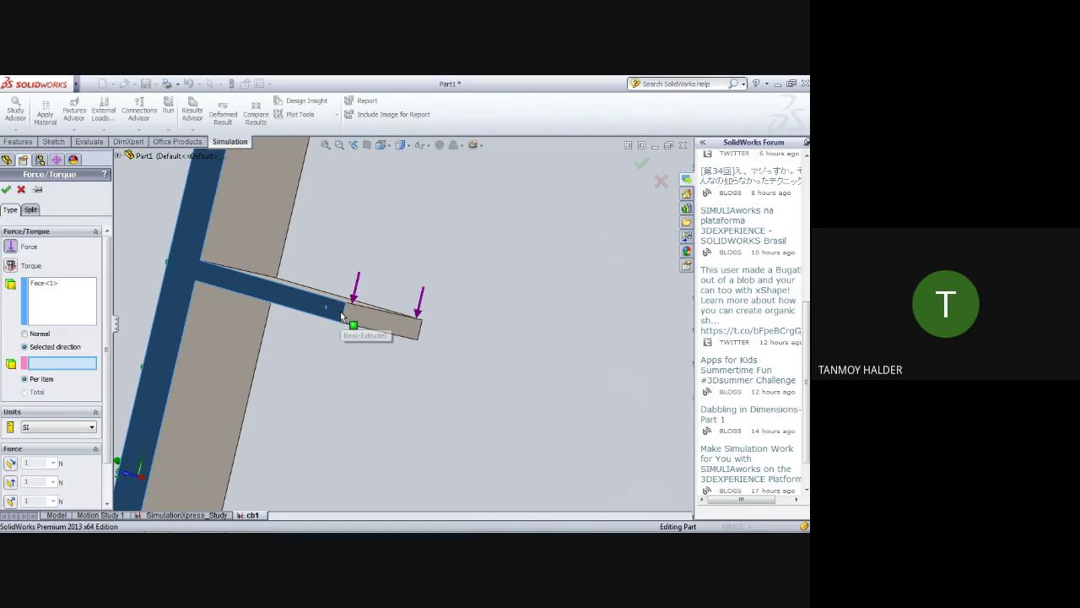
left_click(347, 314)
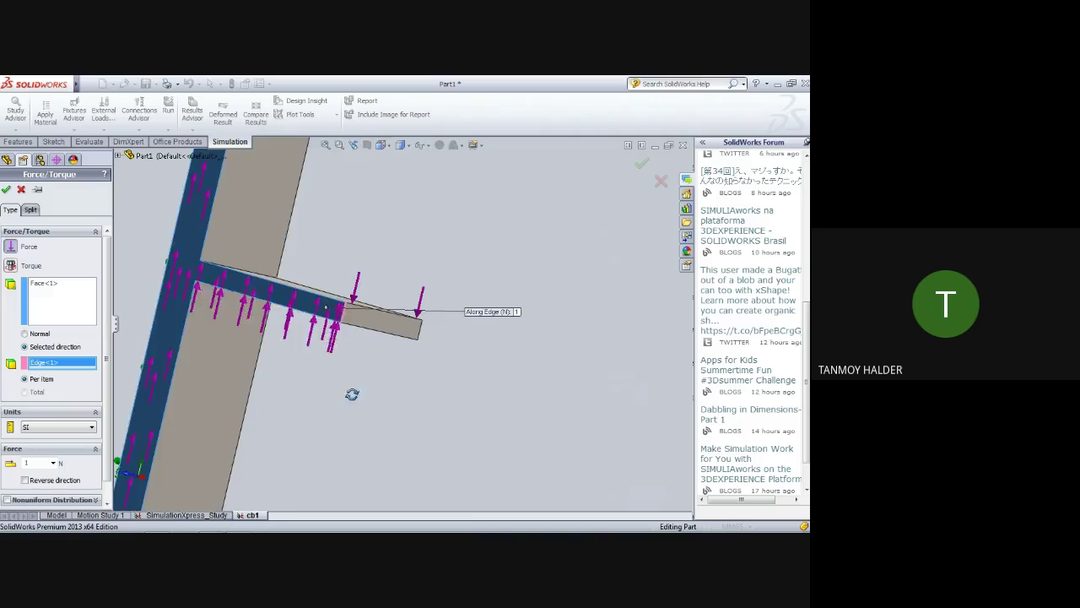
mouse_move(352, 394)
middle_mouse_down()
mouse_move(237, 356)
mouse_move(379, 385)
mouse_move(372, 379)
mouse_move(383, 366)
mouse_move(398, 388)
middle_mouse_up()
key("Return")
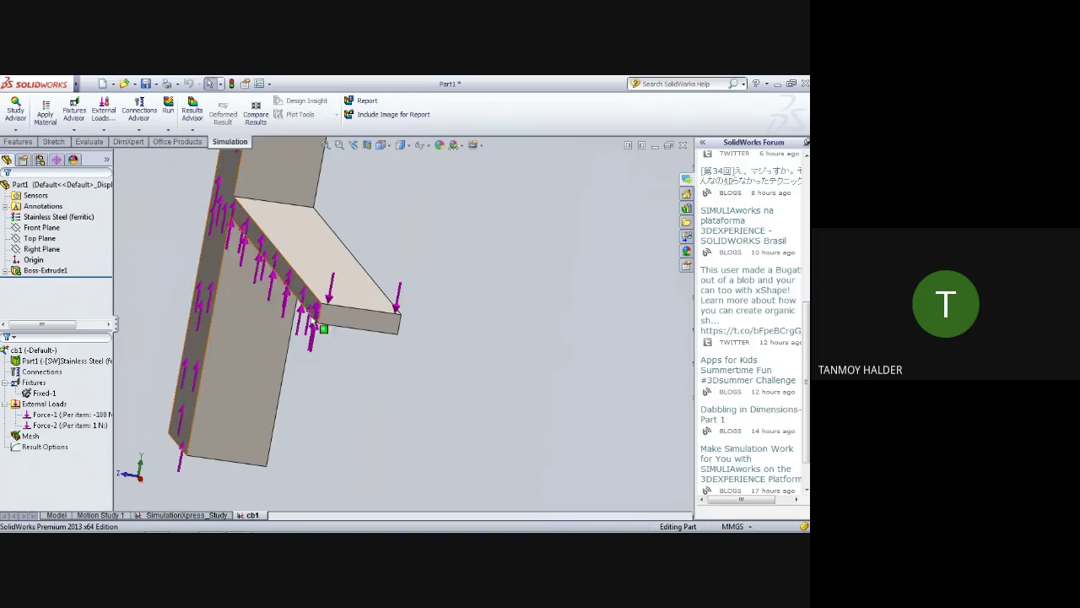
mouse_move(301, 294)
middle_mouse_down()
mouse_move(374, 362)
mouse_move(391, 345)
mouse_move(336, 314)
middle_mouse_up()
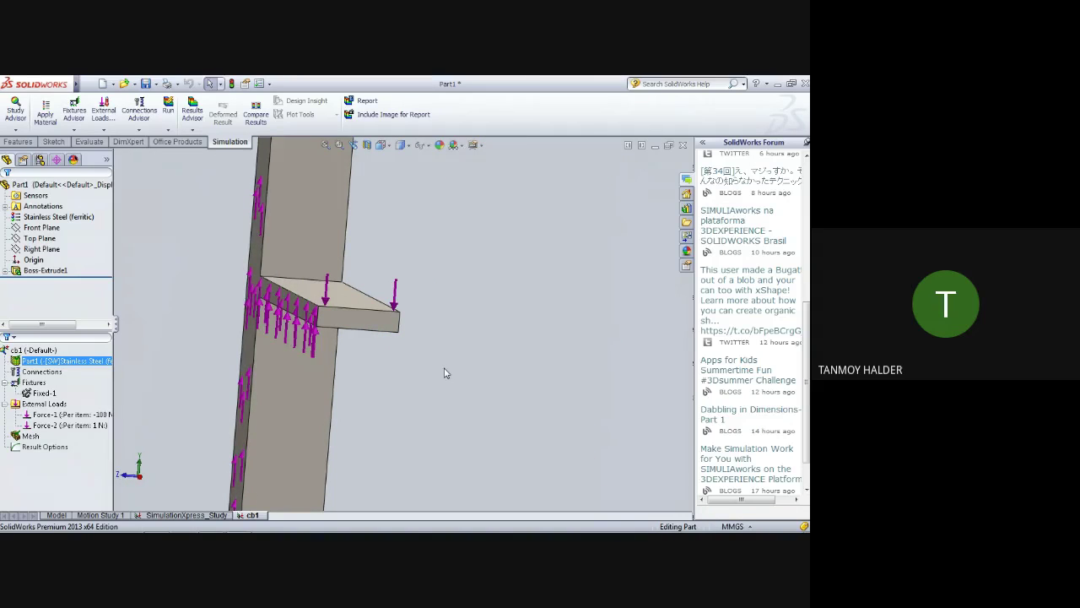
- Edit Force-2's definition to raise it from 1 N to 30 N per item
mouse_move(444, 371)
middle_mouse_down()
mouse_move(482, 354)
mouse_move(459, 385)
mouse_move(432, 388)
mouse_move(448, 381)
mouse_move(497, 406)
mouse_move(515, 338)
mouse_move(536, 306)
mouse_move(545, 321)
middle_mouse_up()
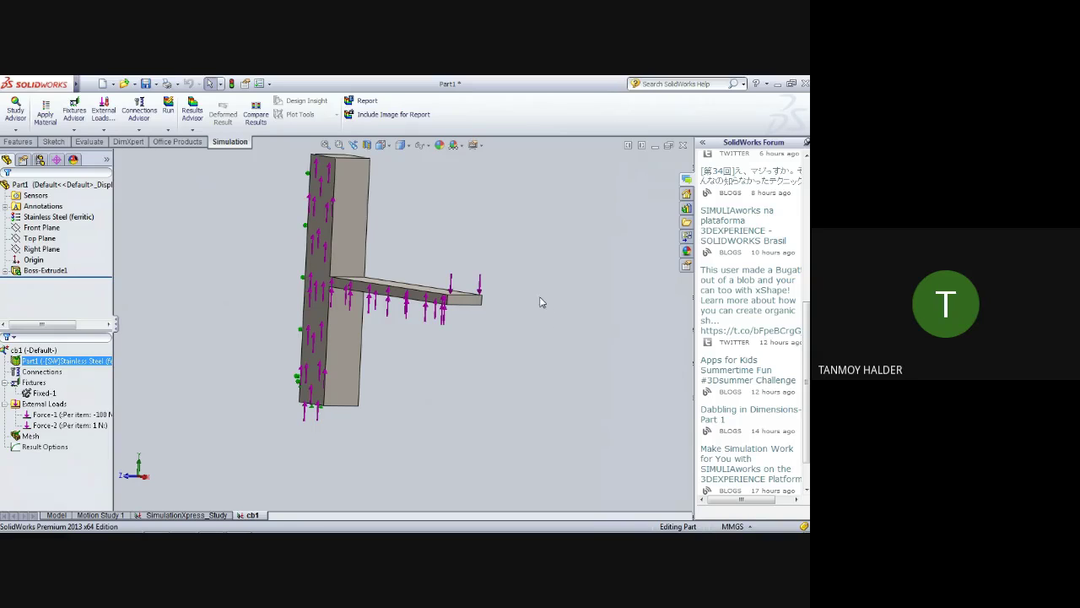
mouse_move(497, 330)
middle_mouse_down()
mouse_move(475, 333)
mouse_move(465, 320)
mouse_move(475, 328)
middle_mouse_up()
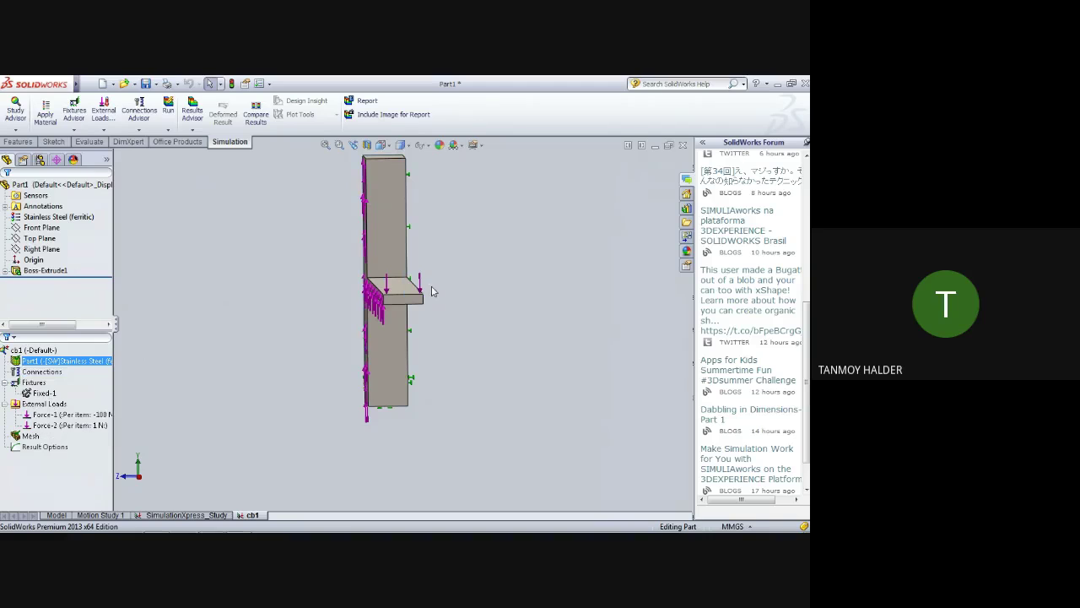
mouse_move(232, 328)
middle_mouse_down()
mouse_move(323, 343)
mouse_move(381, 381)
mouse_move(303, 363)
middle_mouse_up()
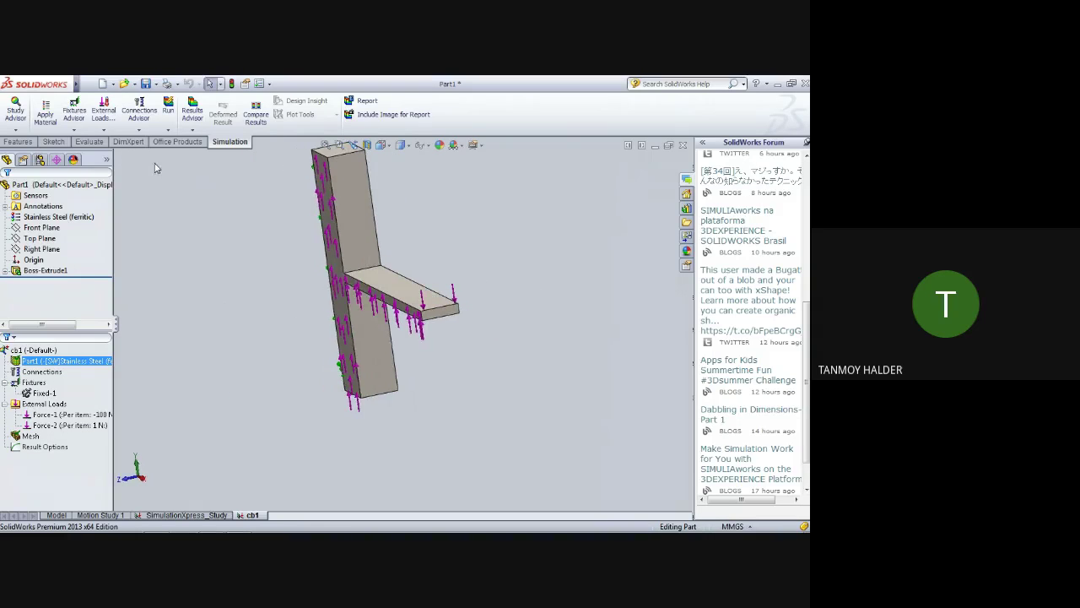
left_click(202, 132)
left_click(201, 133)
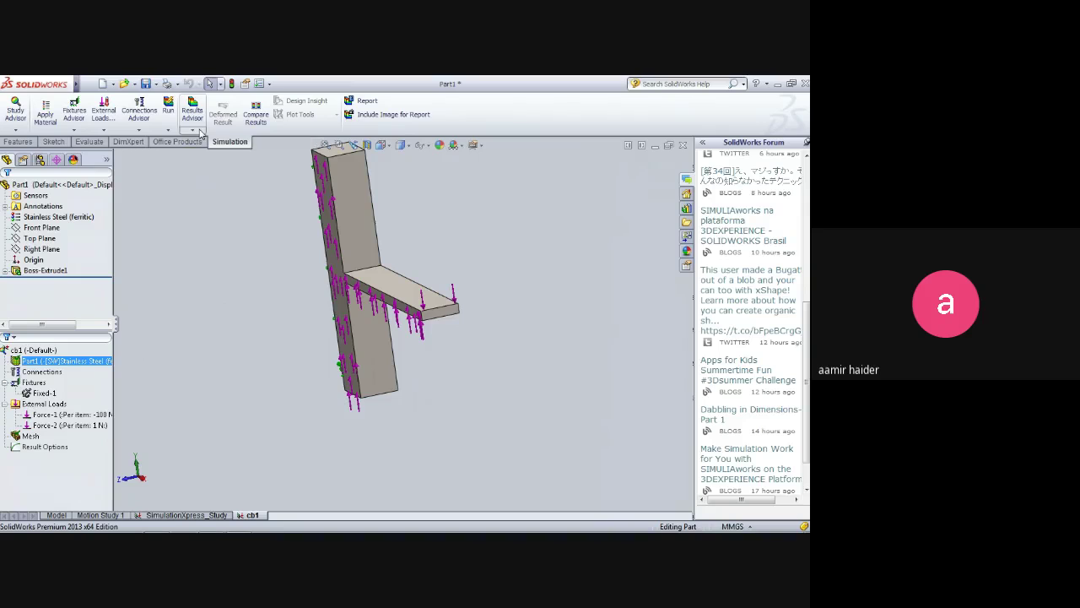
left_click(67, 425)
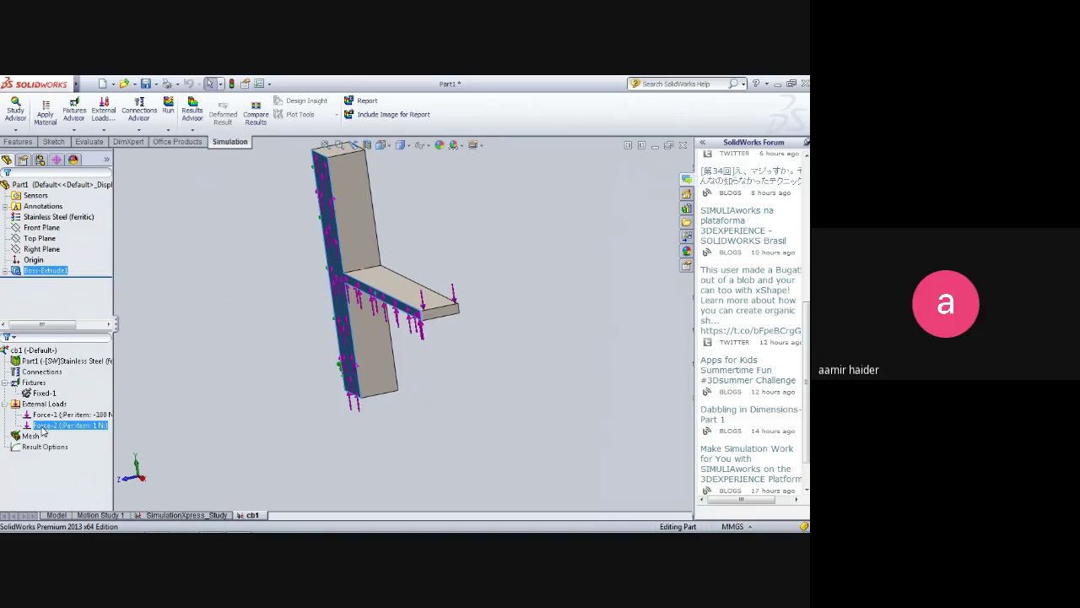
right_click(47, 424)
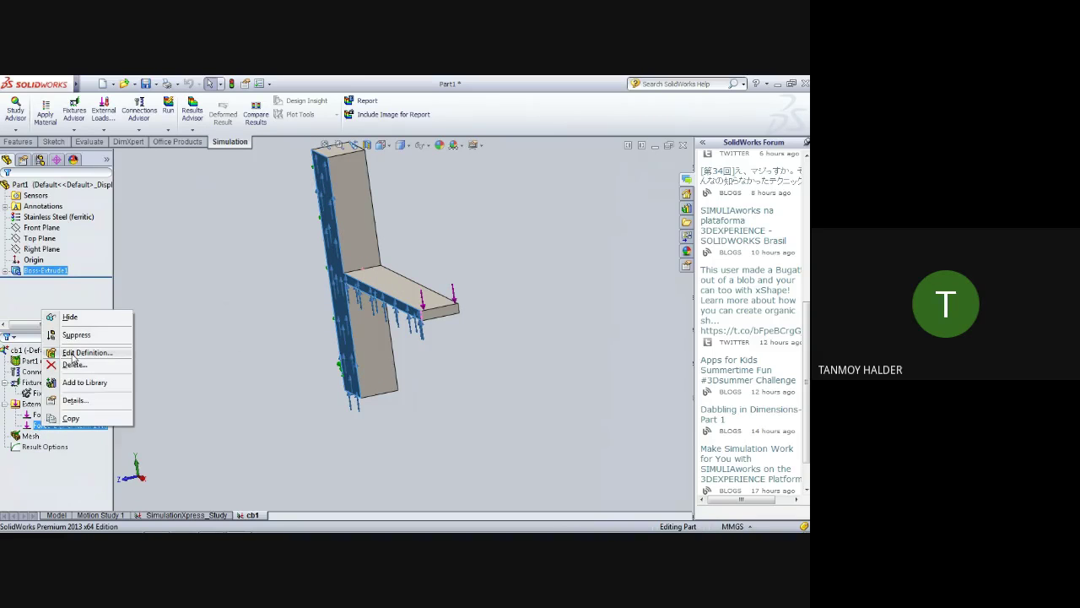
left_click(73, 354)
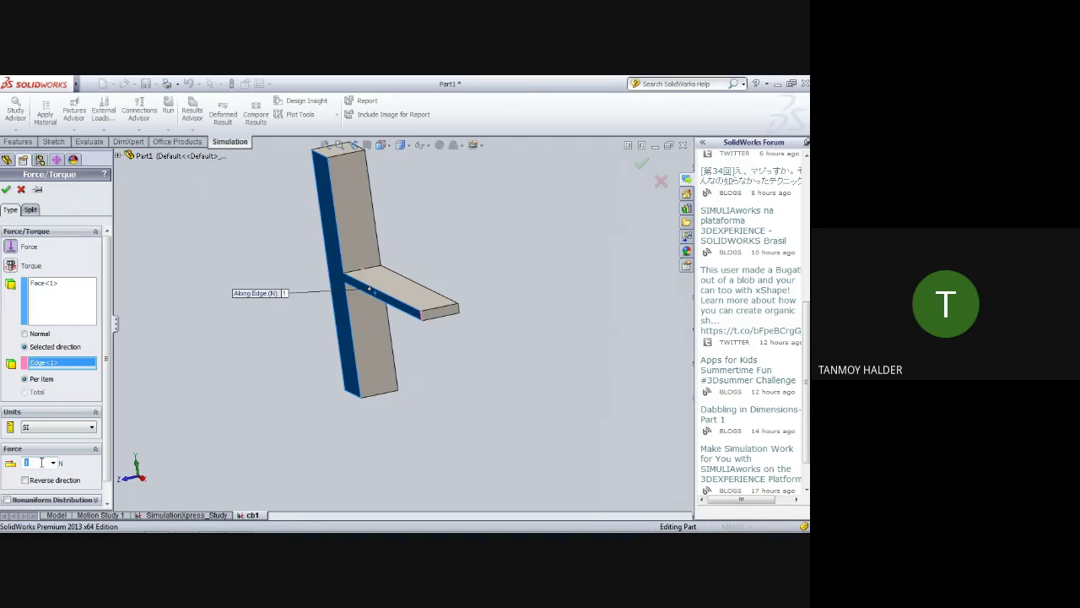
left_click(7, 190)
mouse_move(300, 402)
middle_mouse_down()
mouse_move(286, 397)
mouse_move(305, 397)
middle_mouse_up()
- Run the cb1 study and orbit the stress plot to frontal and end-on views
left_click(308, 301)
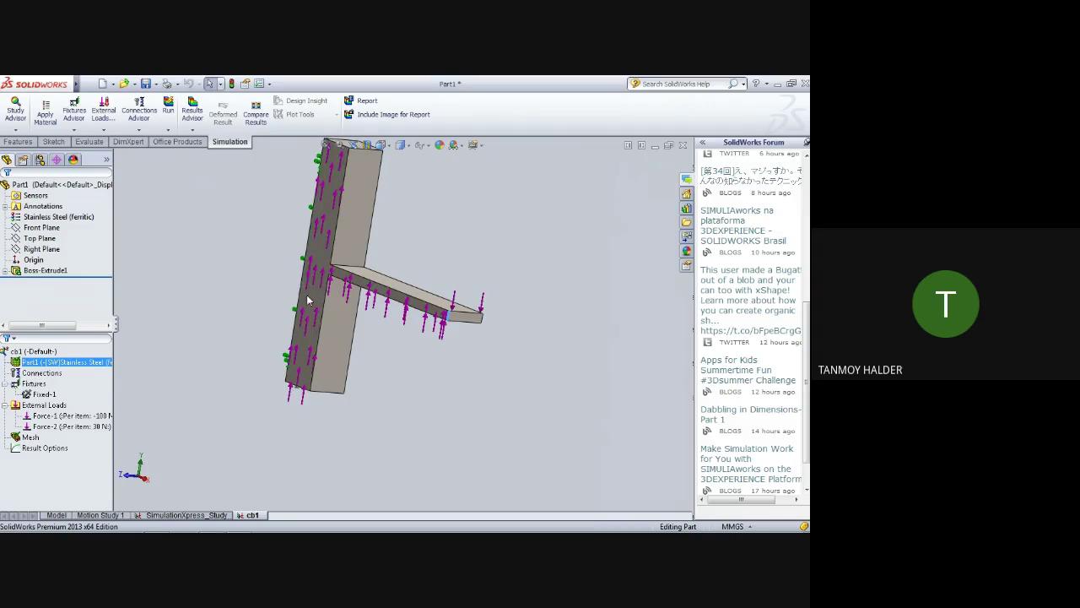
left_click(308, 300)
left_click(193, 128)
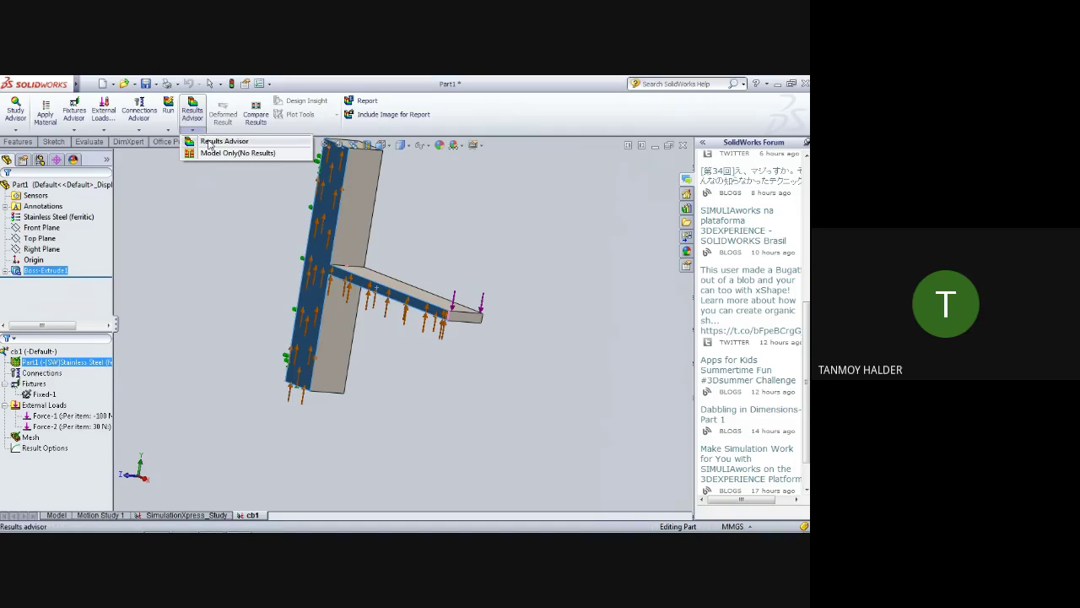
left_click(168, 128)
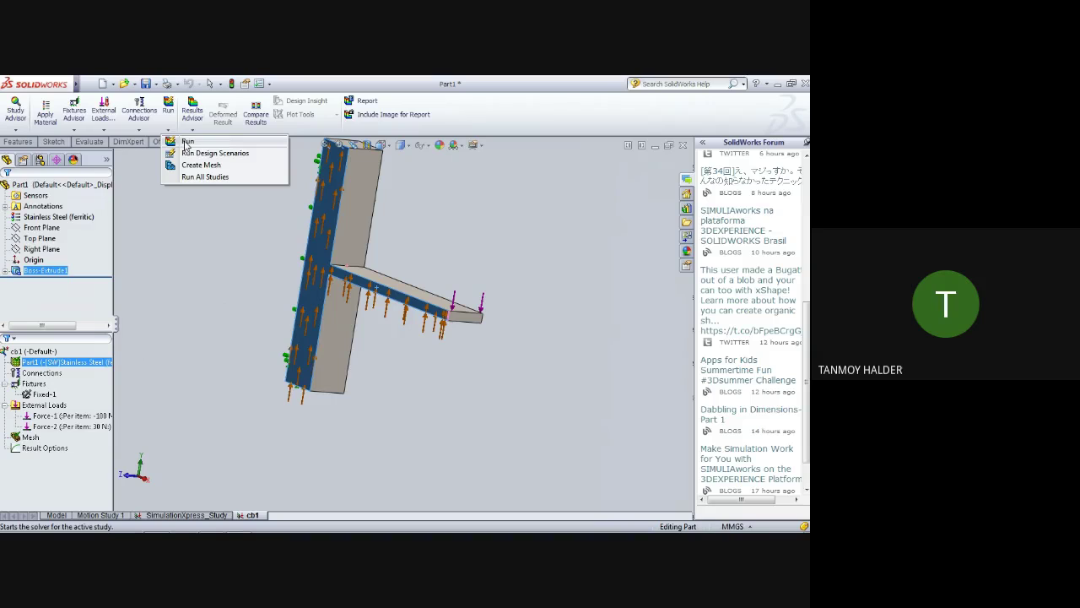
left_click(186, 144)
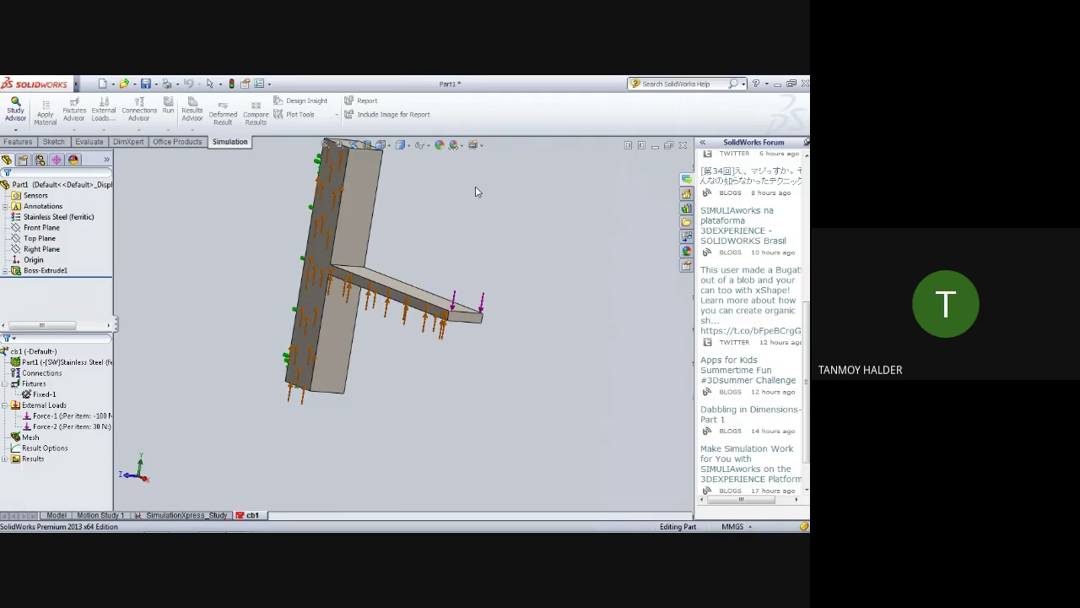
middle_click_drag(525, 446, 499, 402)
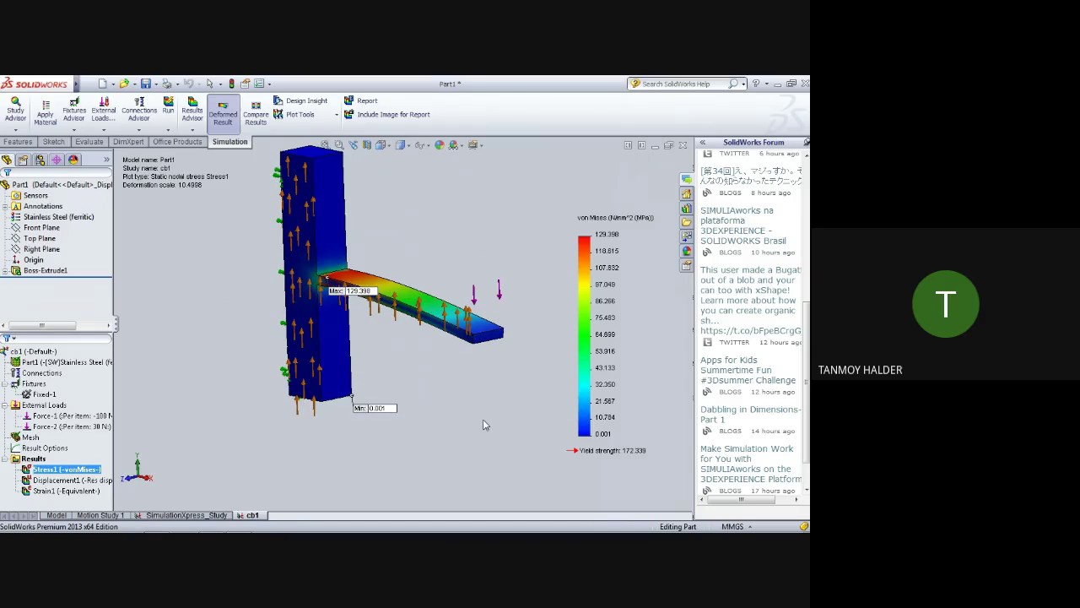
mouse_move(482, 419)
middle_mouse_down()
mouse_move(470, 418)
mouse_move(524, 451)
middle_mouse_up()
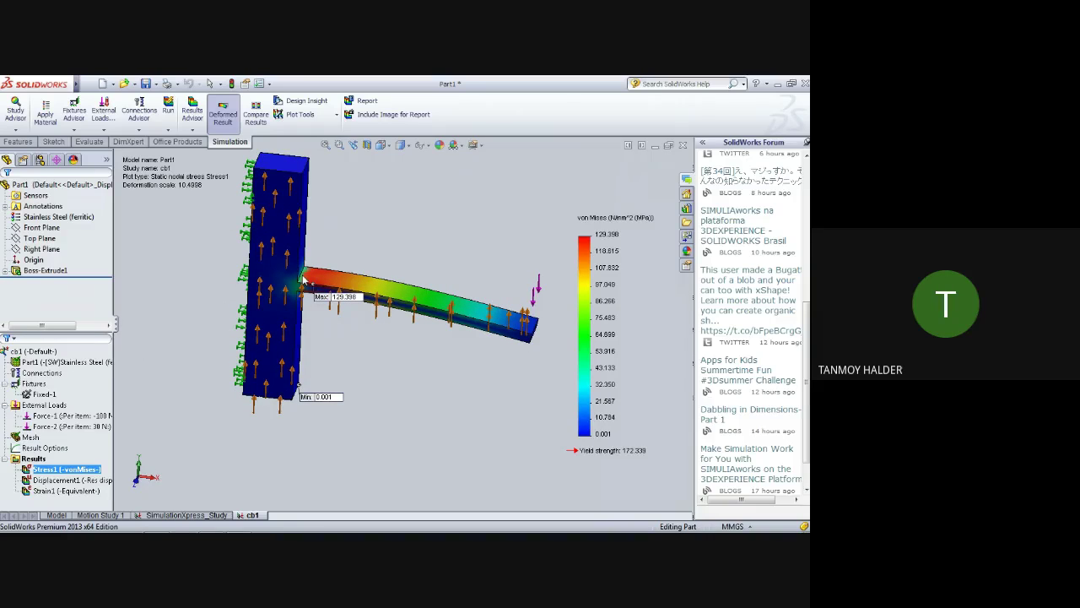
mouse_move(426, 367)
middle_mouse_down()
mouse_move(358, 336)
mouse_move(421, 341)
mouse_move(416, 350)
middle_mouse_up()
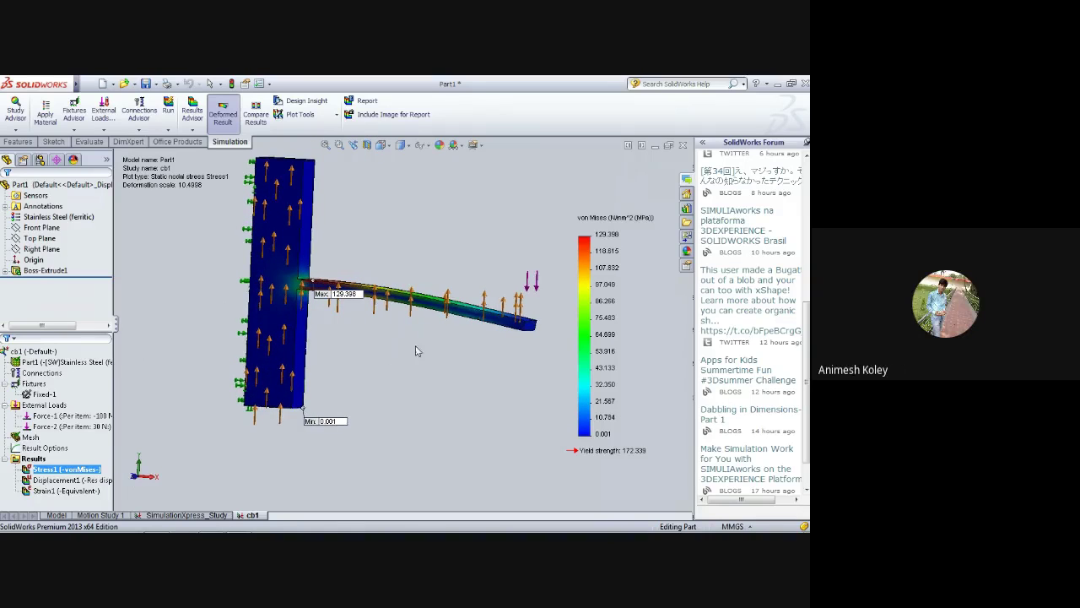
- Show the Displacement1 plot and orbit it to inspect the 1.382 mm maximum at the beam tip
left_click(99, 479)
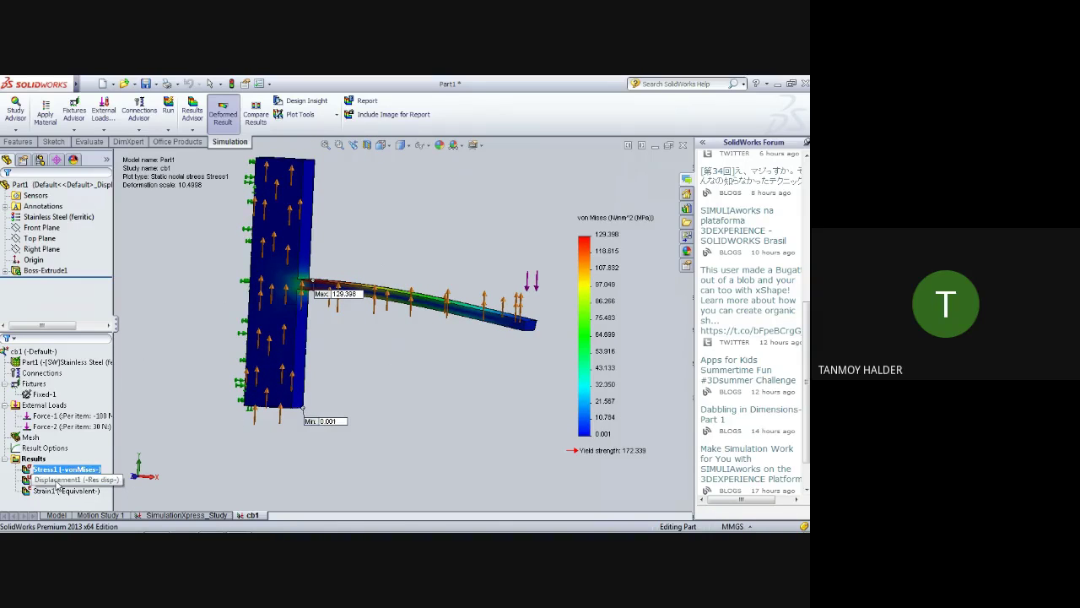
key("F2")
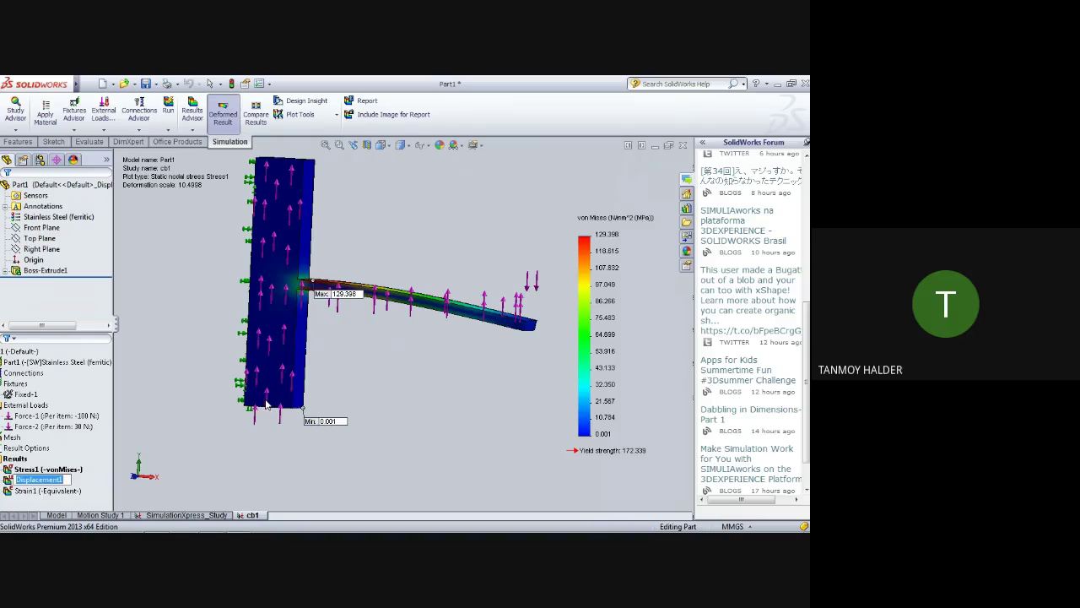
left_click(220, 422)
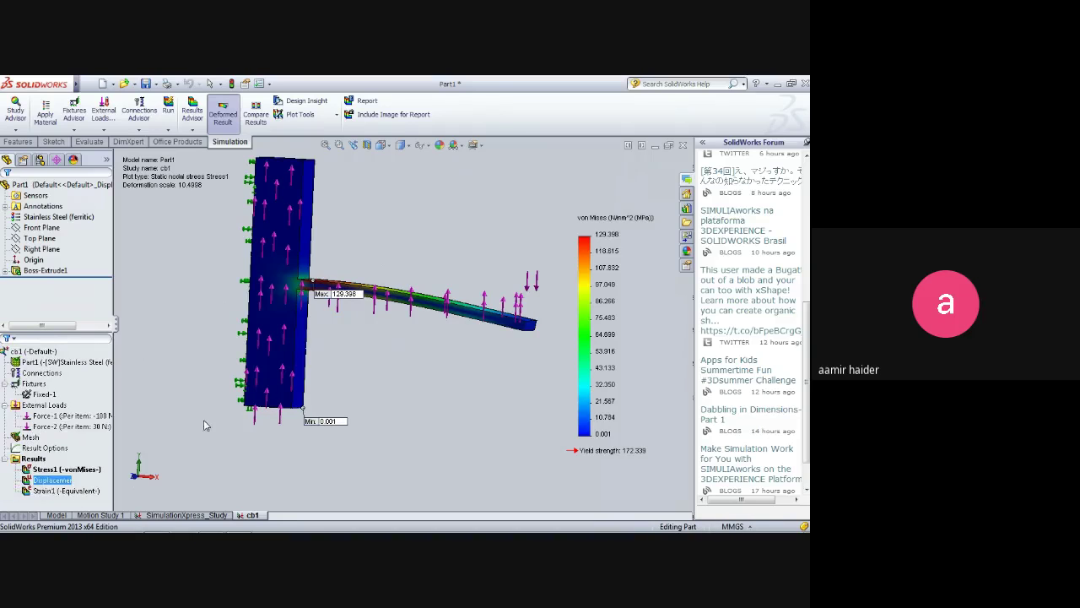
double_click(40, 480)
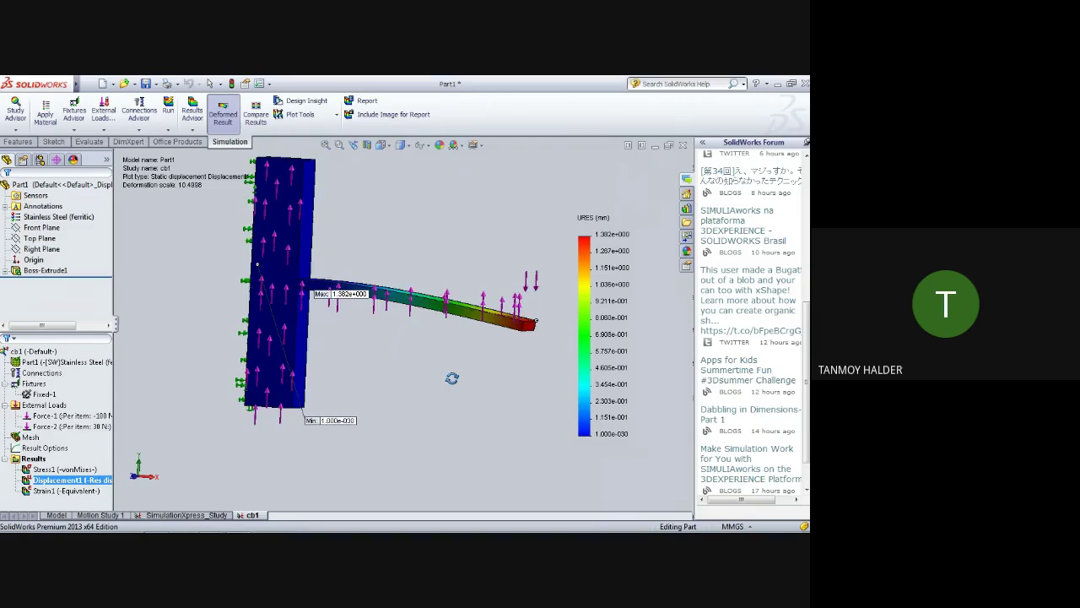
mouse_move(450, 378)
middle_mouse_down()
mouse_move(419, 400)
mouse_move(343, 386)
mouse_move(331, 410)
mouse_move(361, 437)
mouse_move(379, 436)
mouse_move(424, 359)
mouse_move(536, 353)
middle_mouse_up()
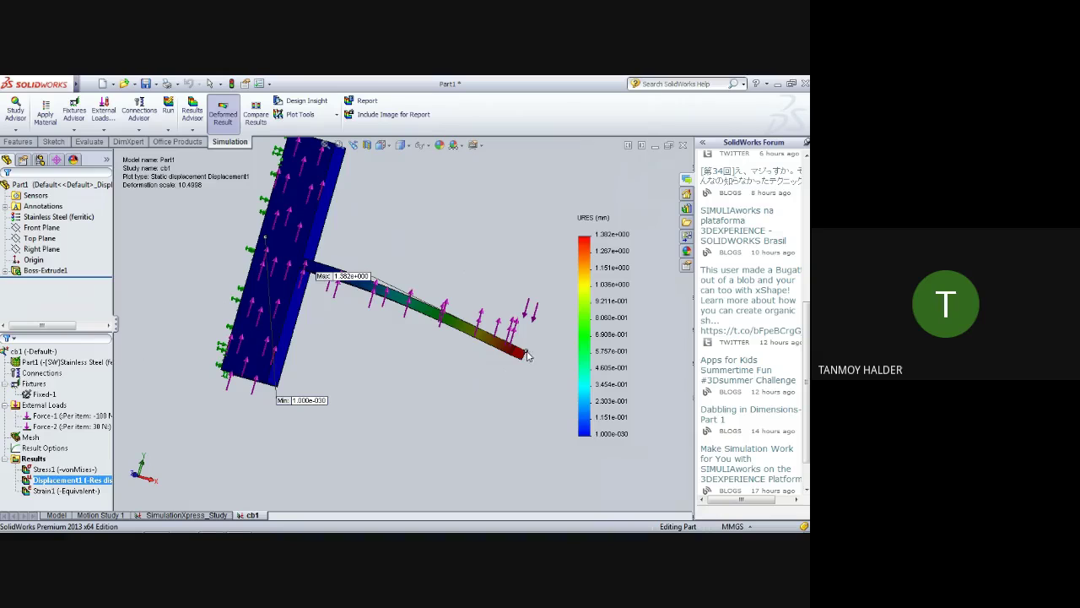
mouse_move(533, 369)
middle_mouse_down()
mouse_move(447, 357)
mouse_move(457, 355)
middle_mouse_up()
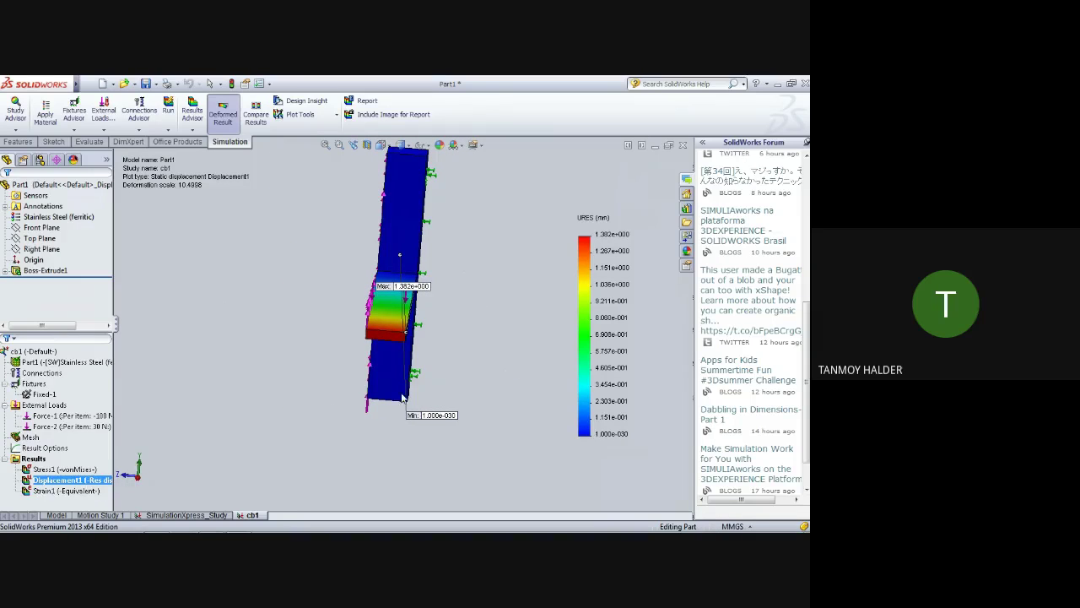
mouse_move(460, 409)
middle_mouse_down()
mouse_move(509, 394)
mouse_move(518, 413)
middle_mouse_up()
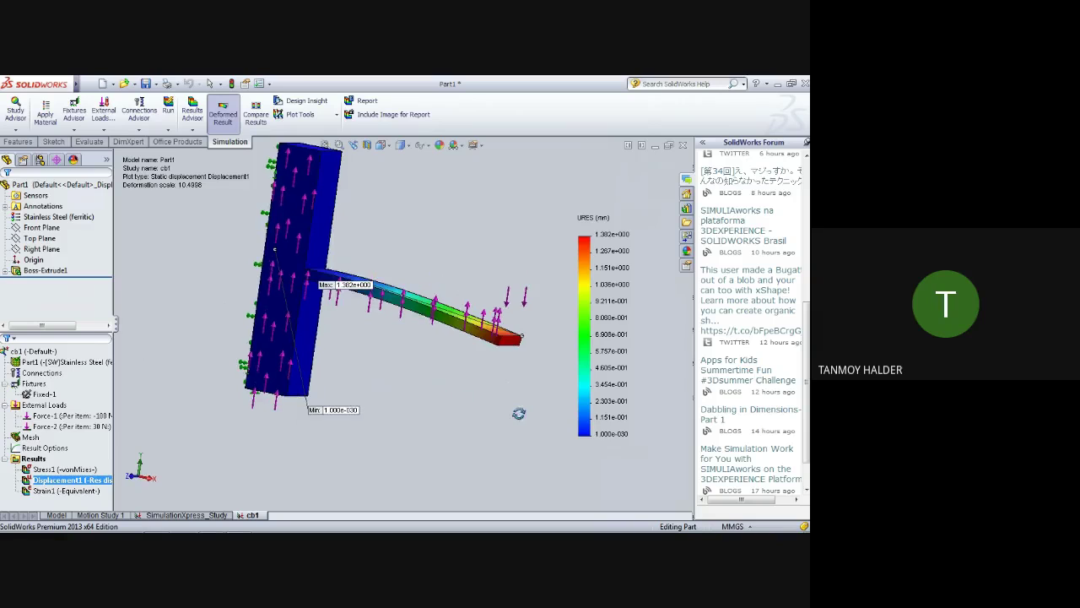
left_click(44, 492)
- Display the Strain1 plot and orbit it to inspect the 4.310e-004 peak at the beam-plate junction
double_click(42, 492)
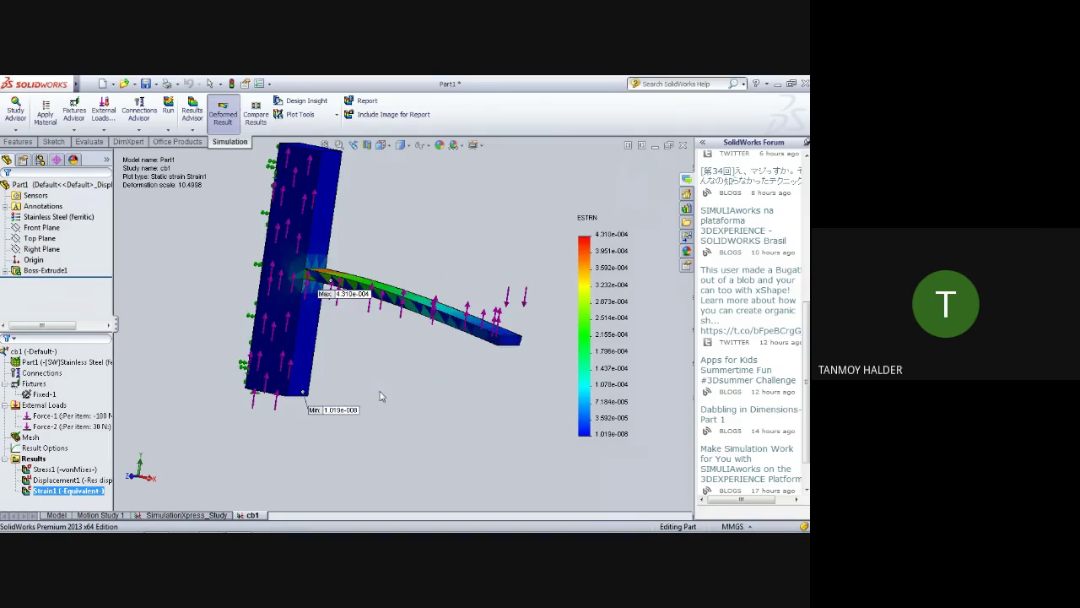
mouse_move(383, 397)
middle_mouse_down()
mouse_move(351, 414)
mouse_move(365, 422)
mouse_move(415, 380)
mouse_move(335, 369)
mouse_move(347, 337)
middle_mouse_up()
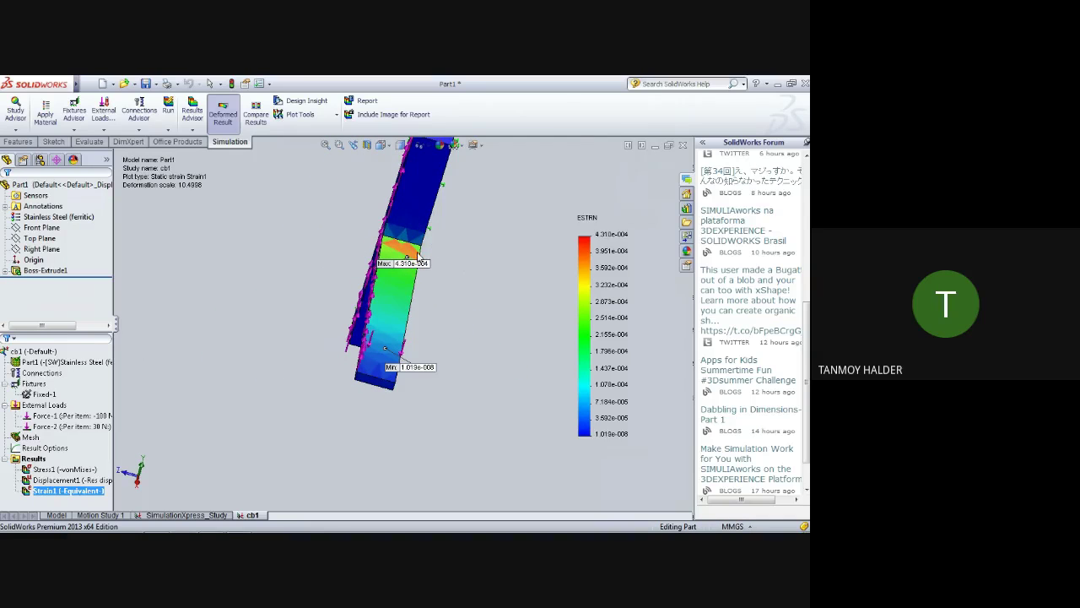
middle_click_drag(485, 386, 531, 292)
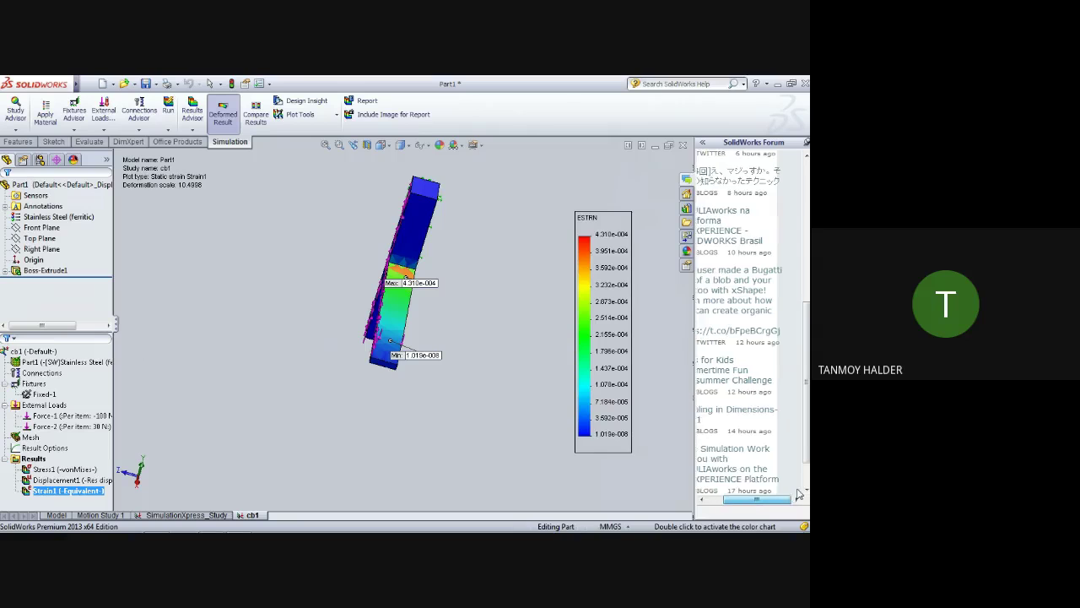
left_click(702, 143)
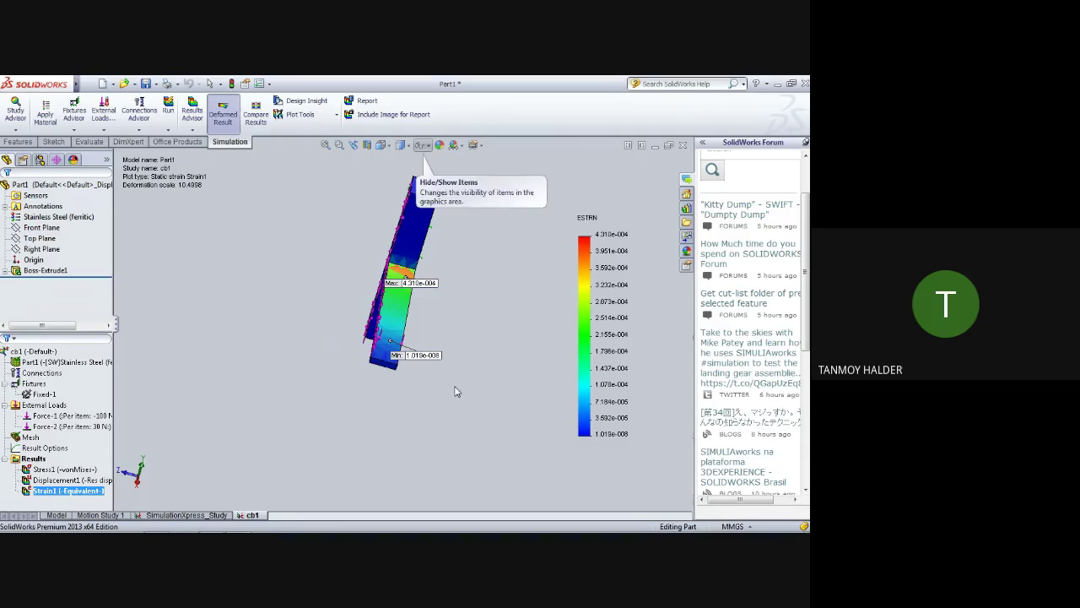
mouse_move(312, 422)
middle_mouse_down()
mouse_move(316, 321)
mouse_move(410, 362)
mouse_move(357, 428)
mouse_move(413, 437)
mouse_move(393, 434)
middle_mouse_up()
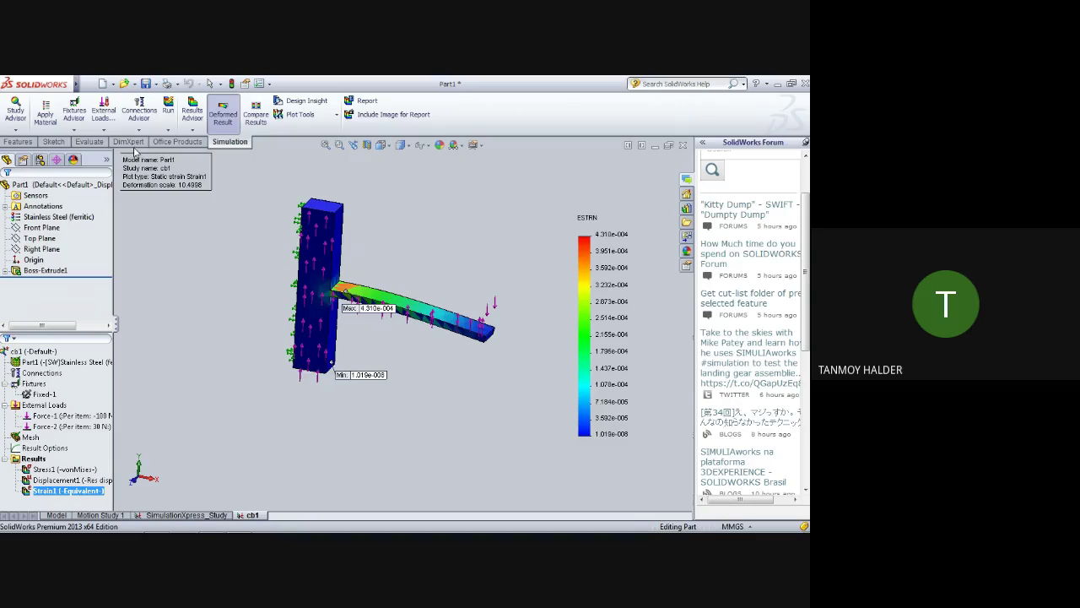
mouse_move(247, 420)
middle_mouse_down()
mouse_move(212, 386)
mouse_move(245, 504)
middle_mouse_up()
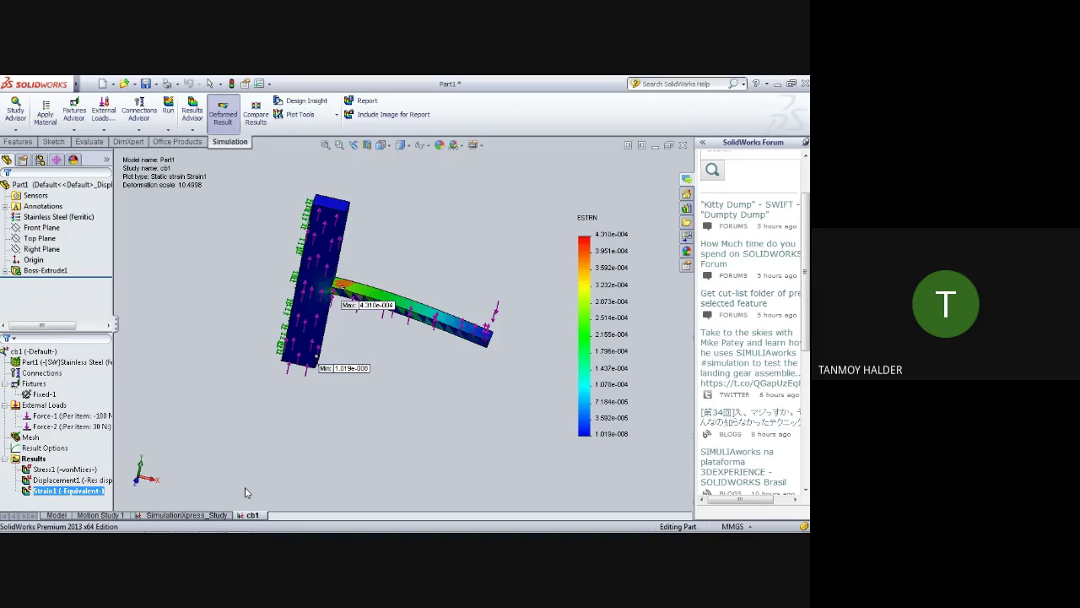
left_click(66, 469)
- Show the Stress1 von Mises plot, zoom into the 129.398 N/mm^2 junction peak, then zoom to fit
double_click(60, 469)
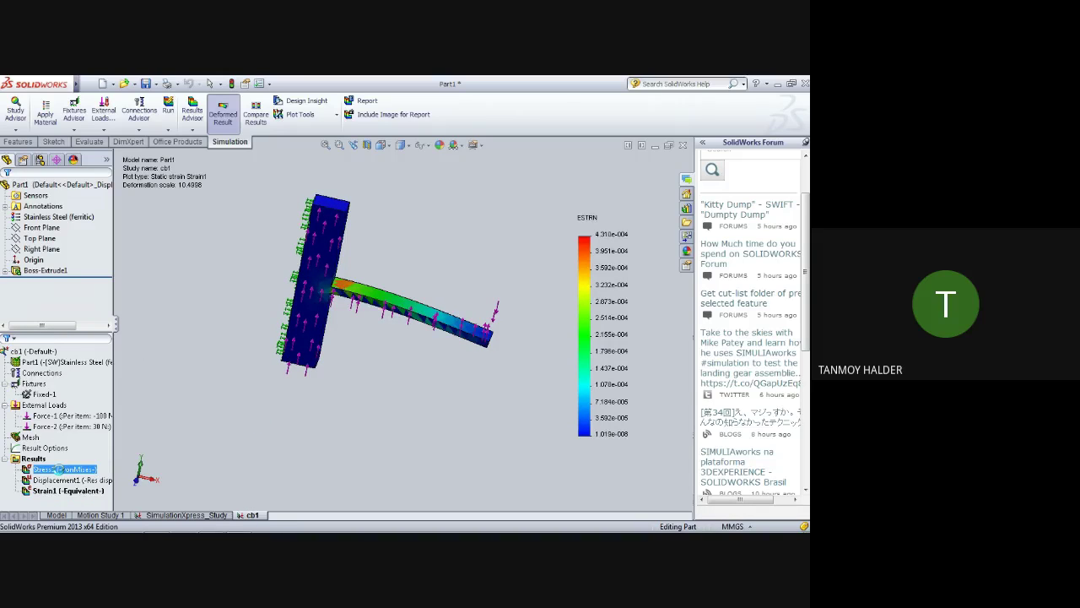
mouse_move(338, 278)
middle_mouse_down()
mouse_move(373, 301)
mouse_move(346, 338)
mouse_move(343, 325)
middle_mouse_up()
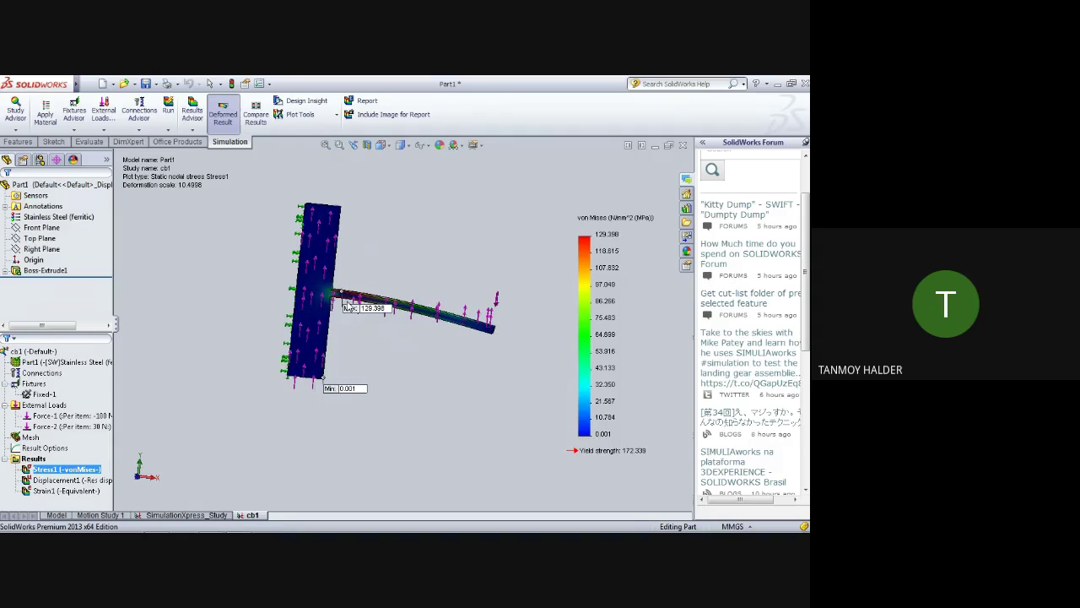
scroll(348, 308, "down", 2)
scroll(363, 311, "down", 3)
scroll(380, 314, "down", 3)
scroll(395, 320, "down", 2)
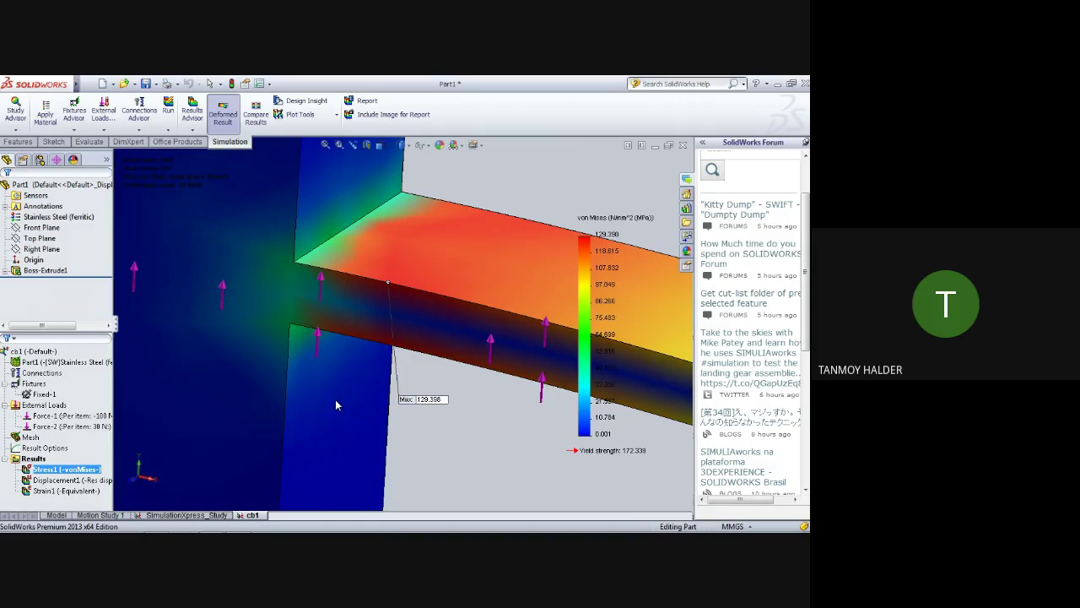
key("f")
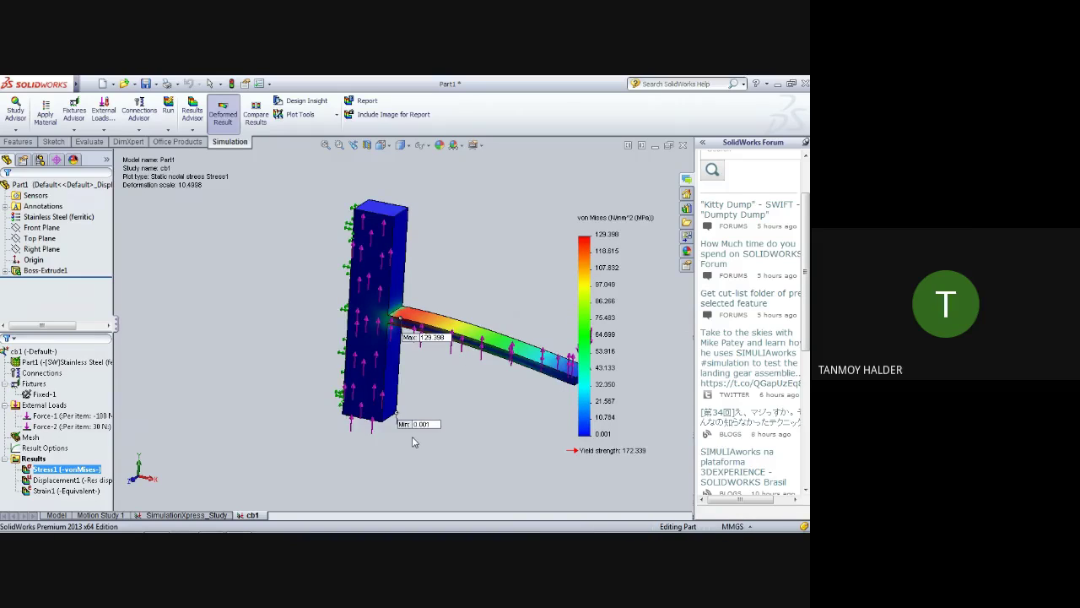
scroll(412, 439, "up", 2)
scroll(412, 426, "up", 1)
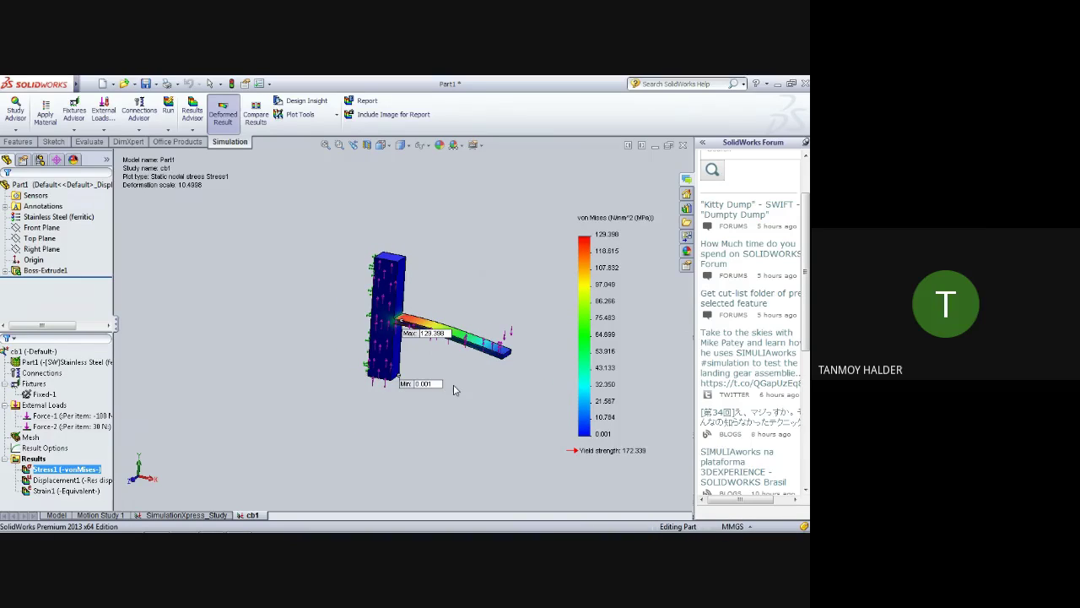
- Cycle the task pane through Resources and Appearances, ending on Custom Properties
left_click(686, 195)
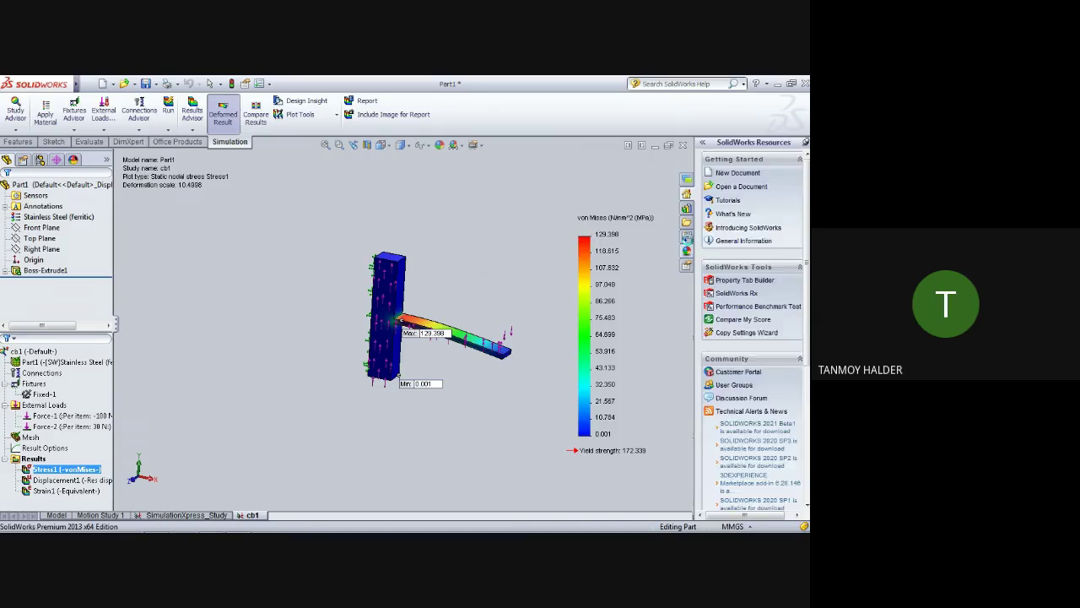
left_click(686, 238)
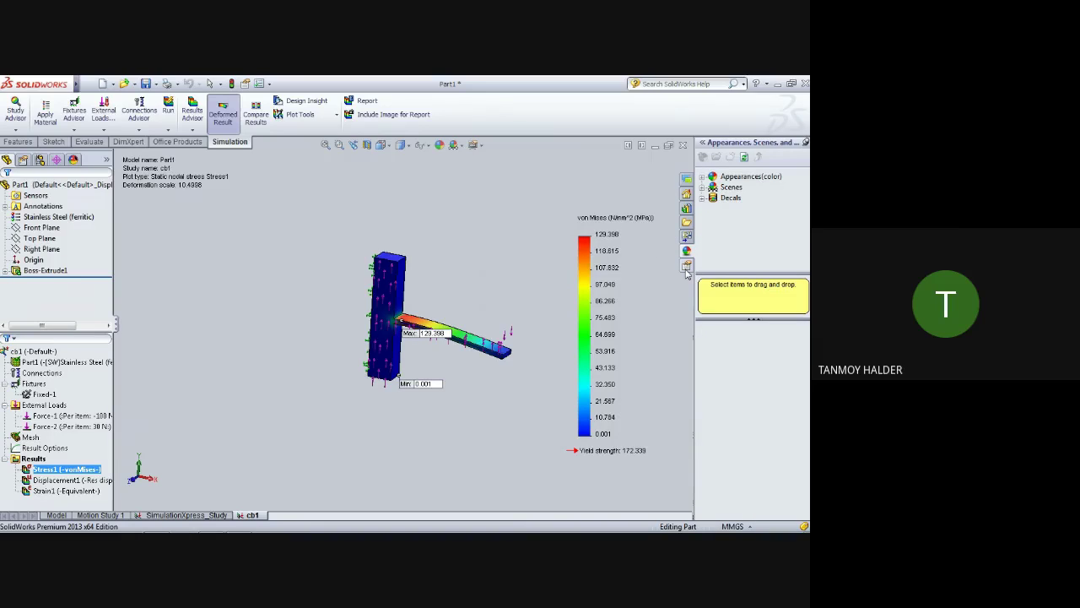
left_click(686, 265)
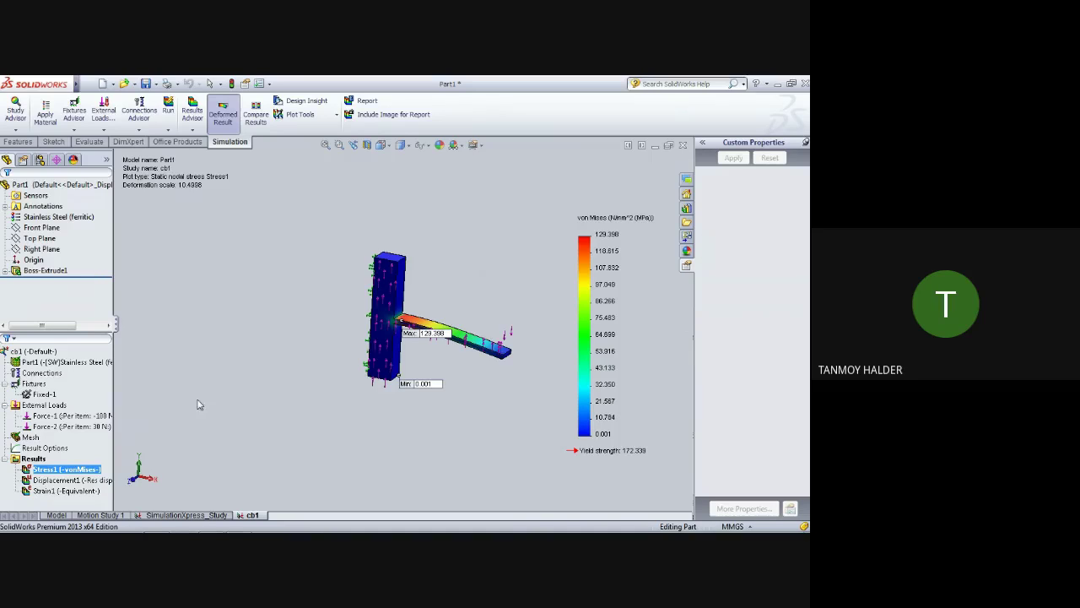
mouse_move(344, 419)
middle_mouse_down()
mouse_move(290, 393)
mouse_move(344, 412)
middle_mouse_up()
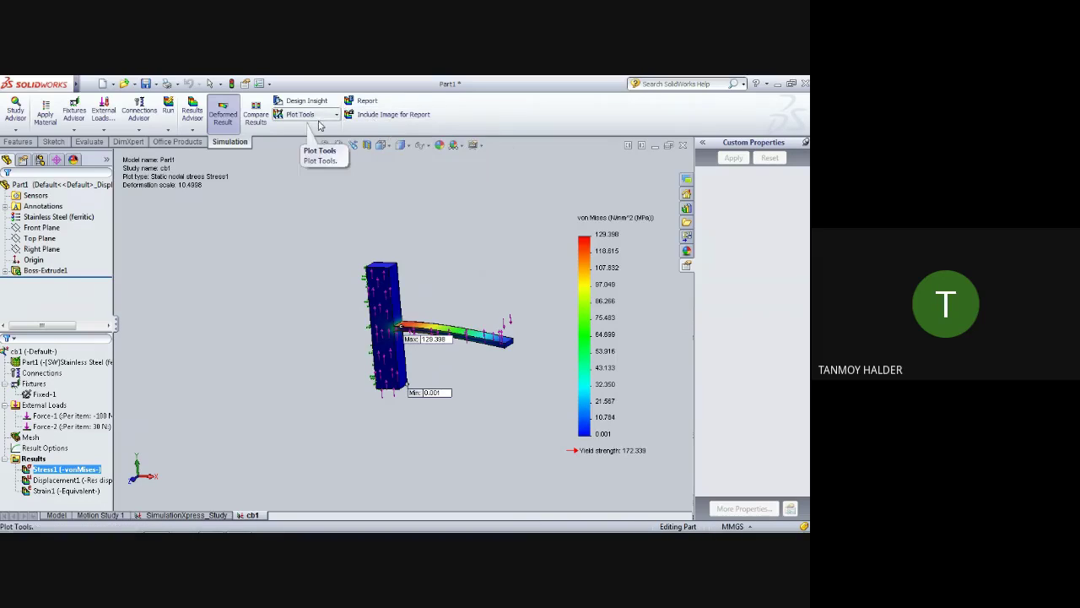
left_click(337, 115)
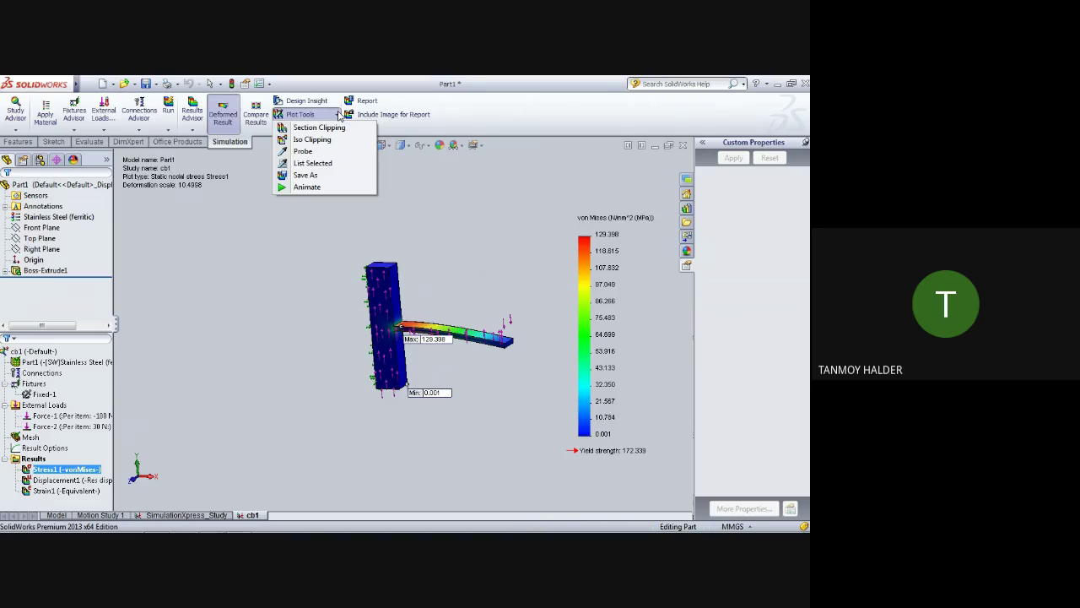
left_click(282, 187)
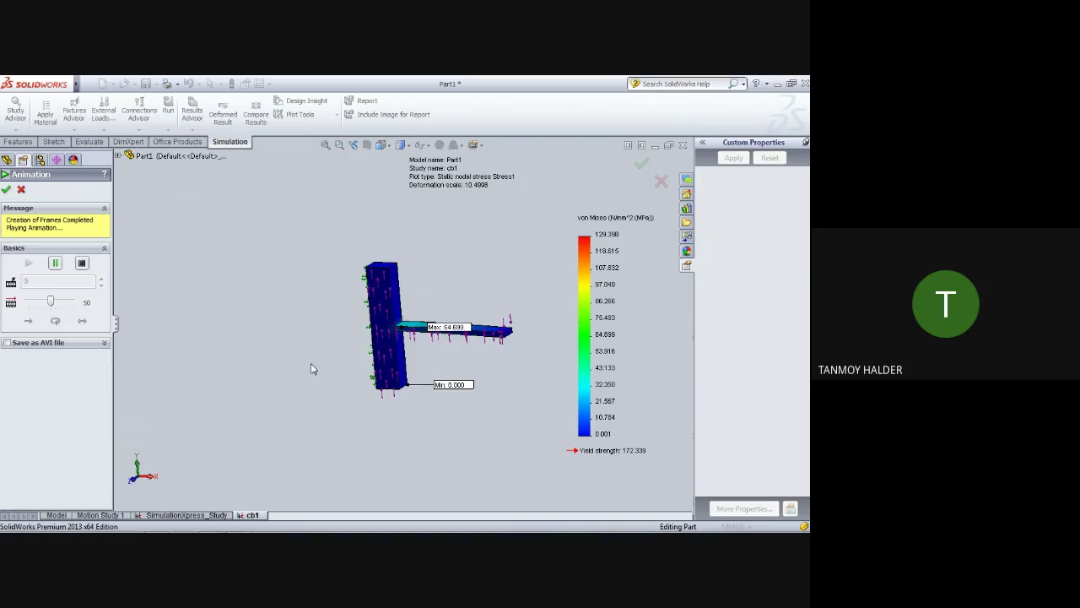
mouse_move(311, 363)
middle_mouse_down()
mouse_move(258, 339)
mouse_move(161, 342)
mouse_move(157, 380)
middle_mouse_up()
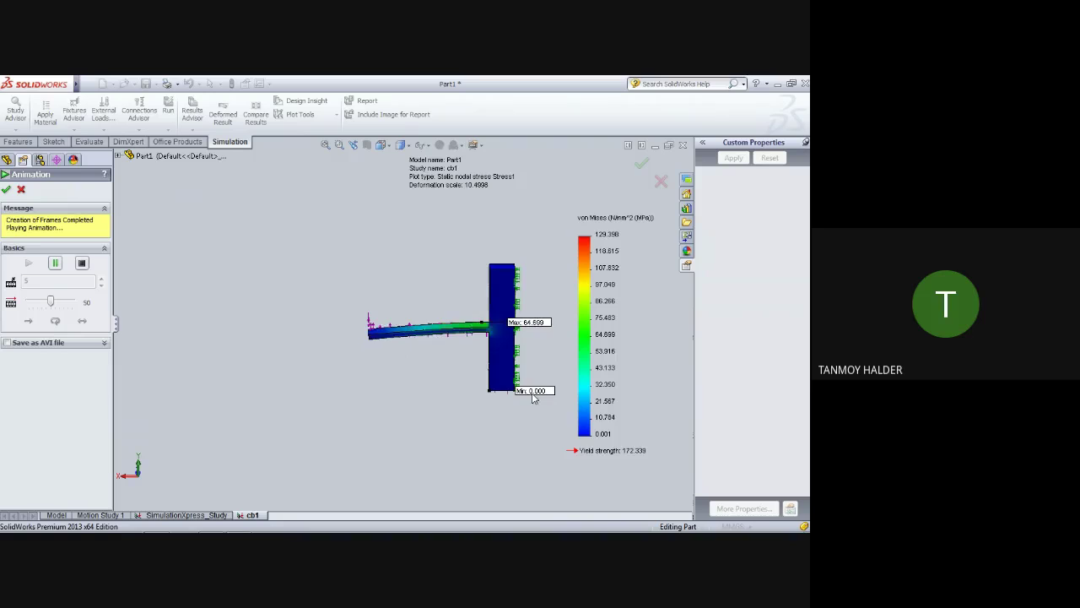
middle_click_drag(347, 417, 379, 414)
left_click_drag(51, 302, 72, 301)
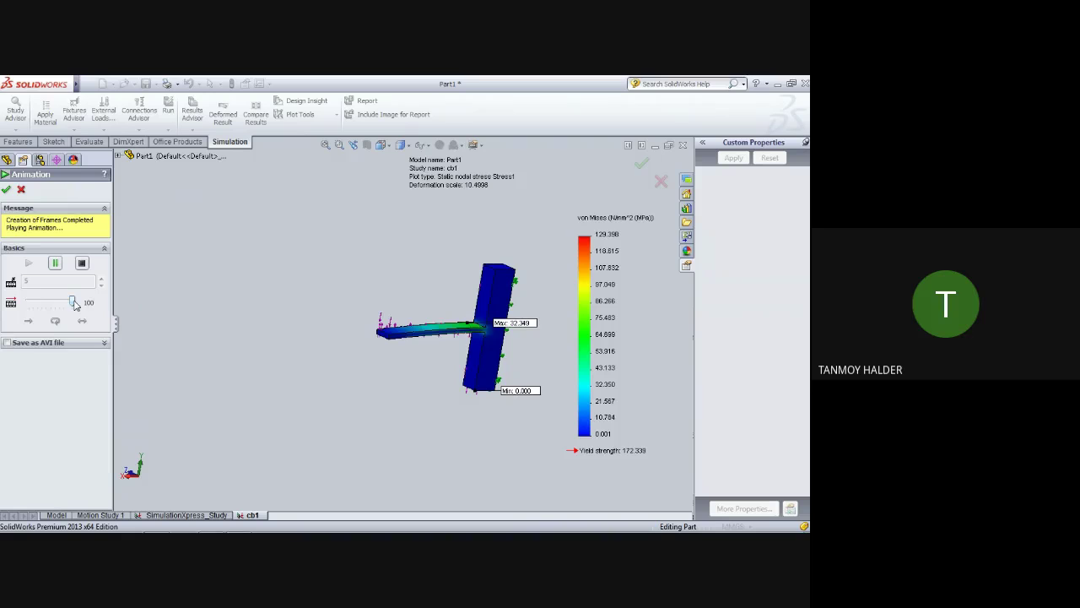
left_click_drag(74, 303, 29, 306)
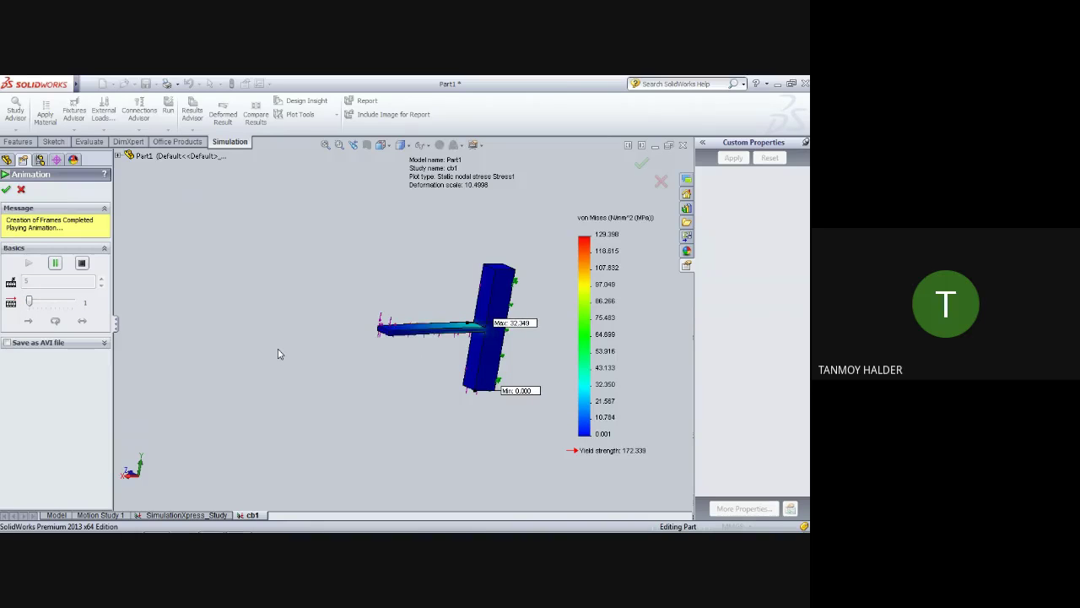
middle_click_drag(278, 355, 391, 447)
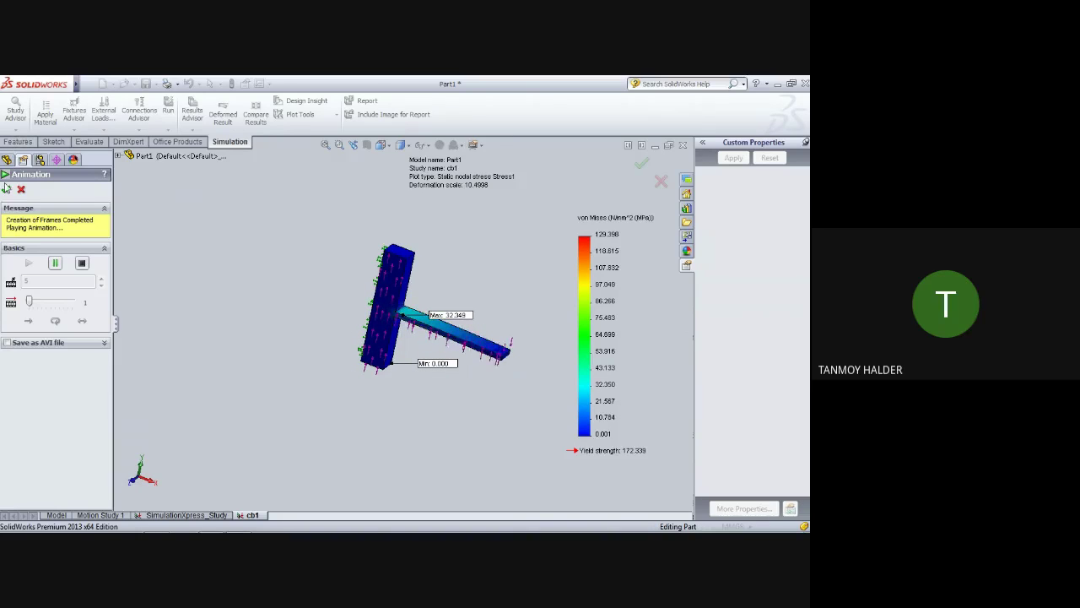
left_click(6, 188)
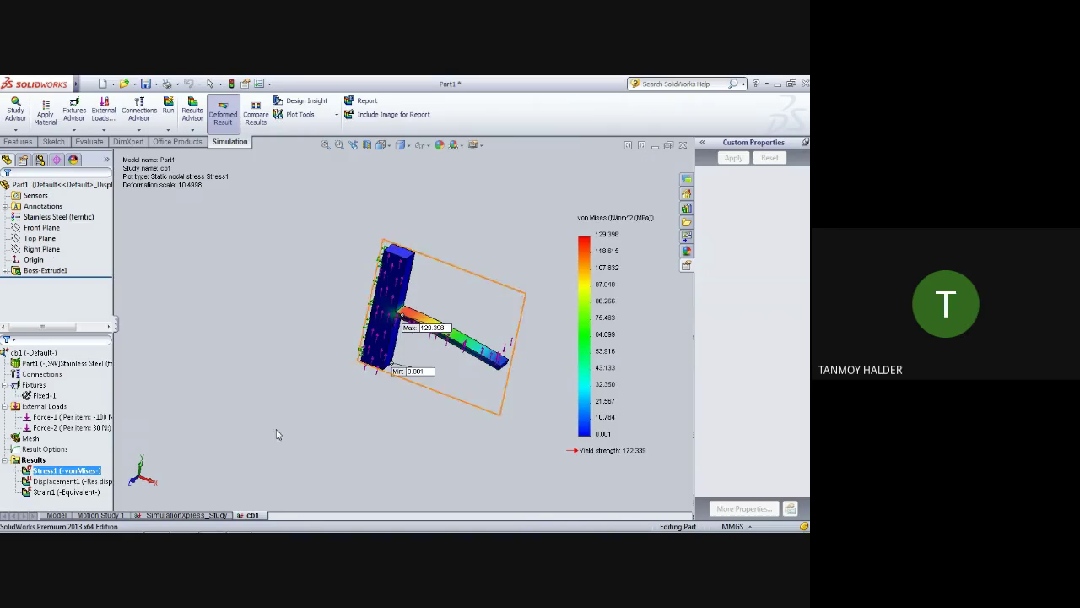
- Create a Design Insight plot of the 19.59% load path and accept it as Design Insight1
left_click(329, 116)
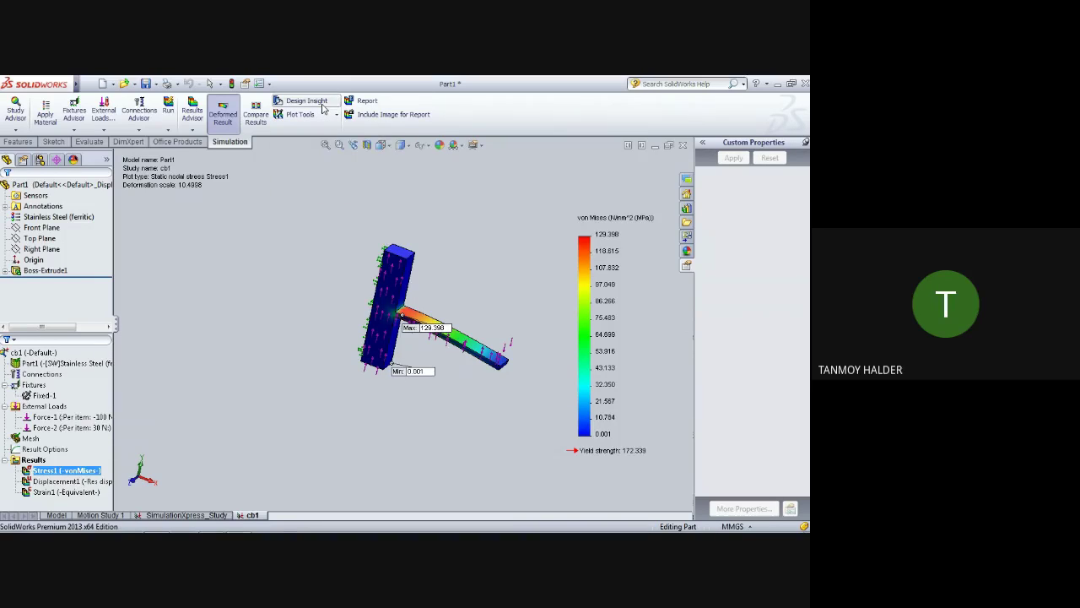
left_click(320, 103)
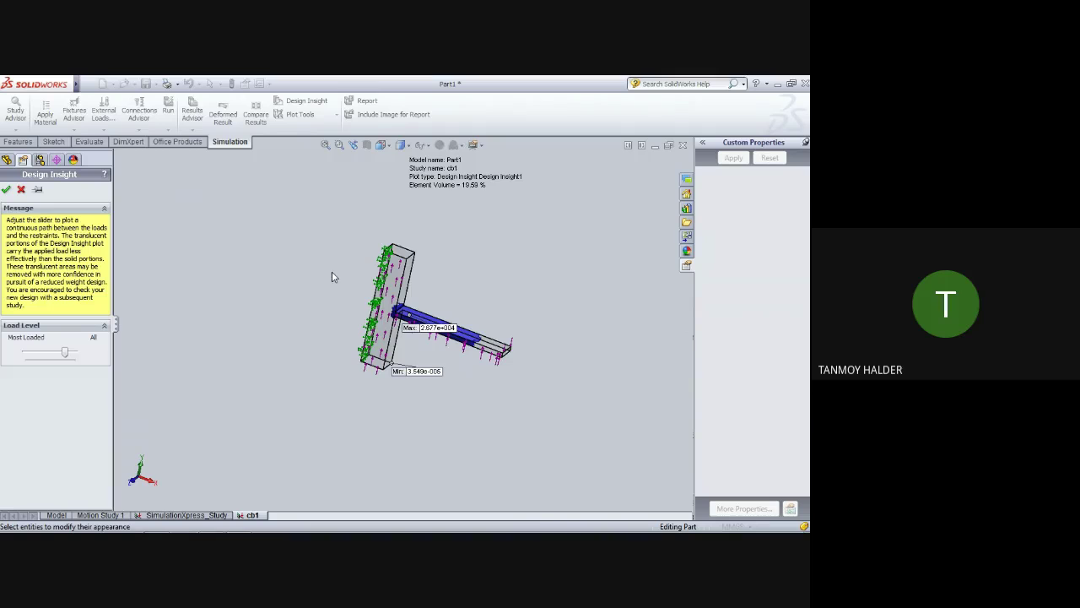
mouse_move(522, 399)
middle_mouse_down()
mouse_move(340, 514)
mouse_move(469, 367)
mouse_move(470, 350)
middle_mouse_up()
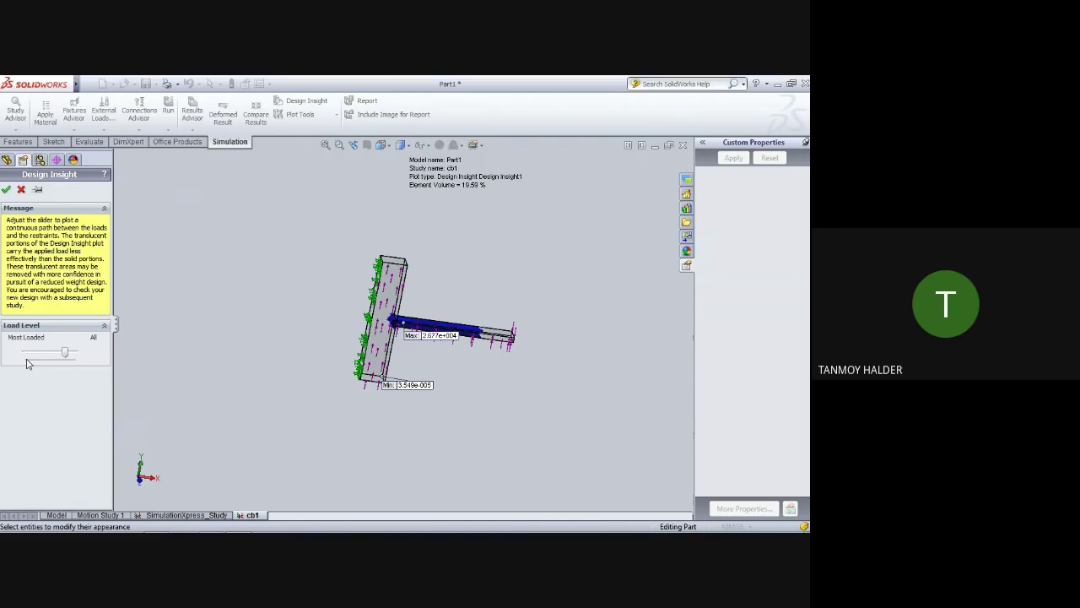
mouse_move(452, 388)
middle_mouse_down()
mouse_move(436, 376)
mouse_move(429, 304)
middle_mouse_up()
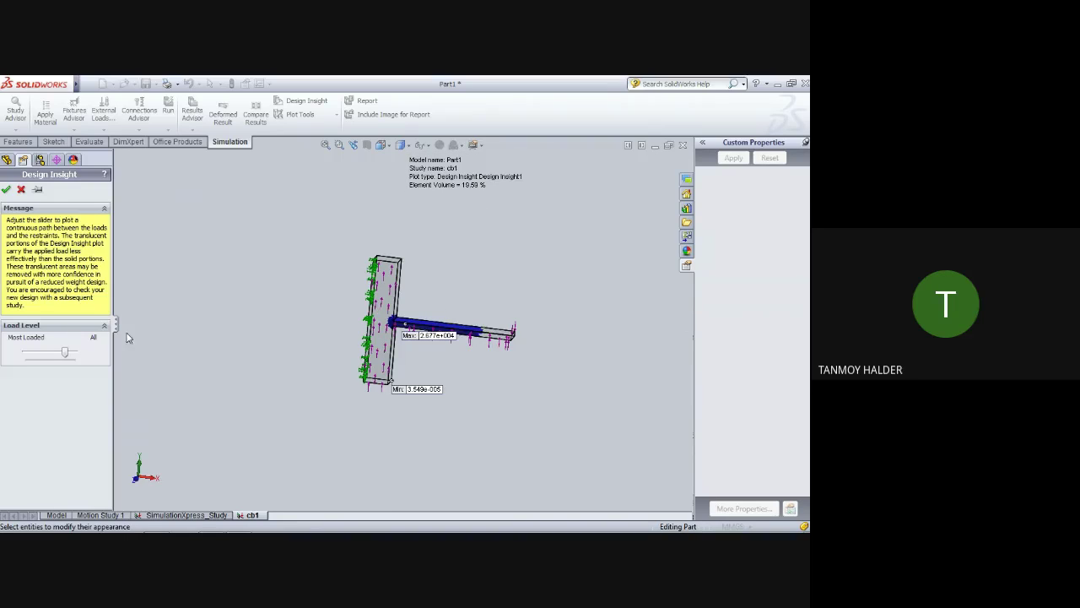
left_click(7, 190)
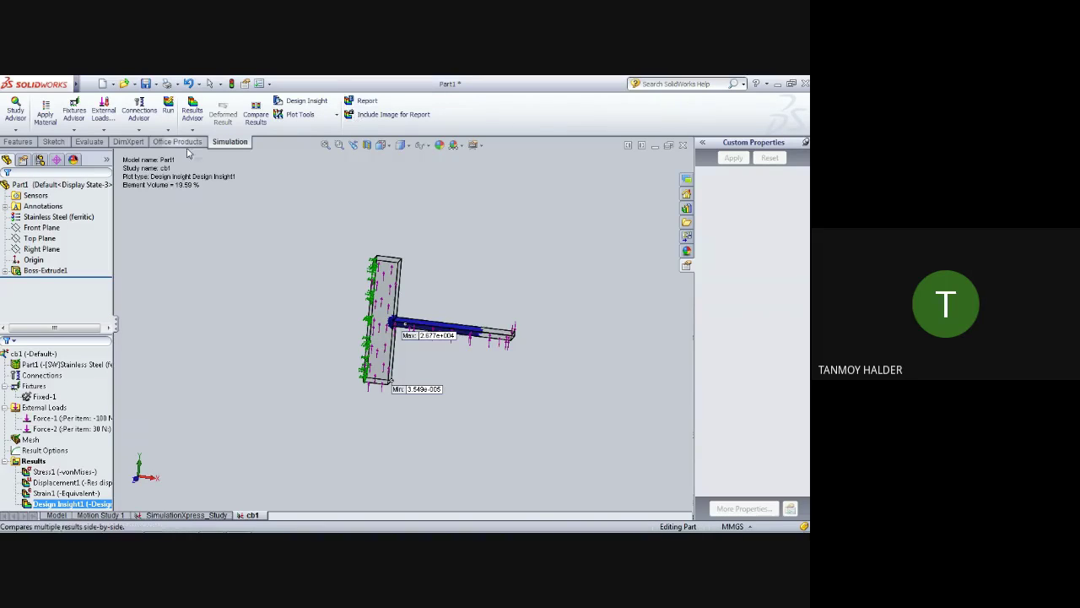
- Publish the cb1 study report with the Appendix section included and the designer's name filled in
left_click(151, 131)
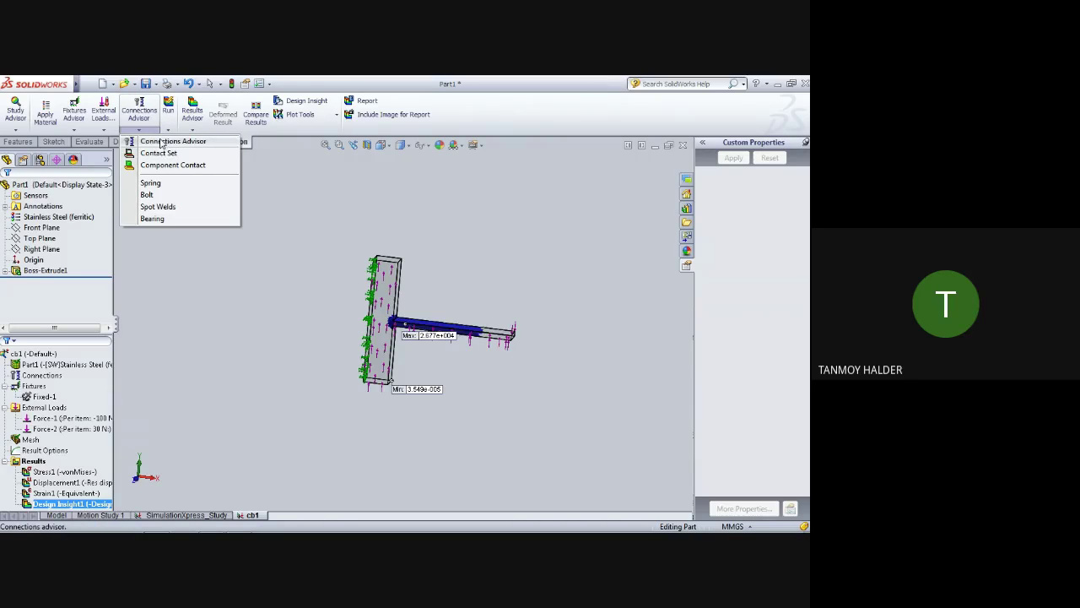
left_click(277, 194)
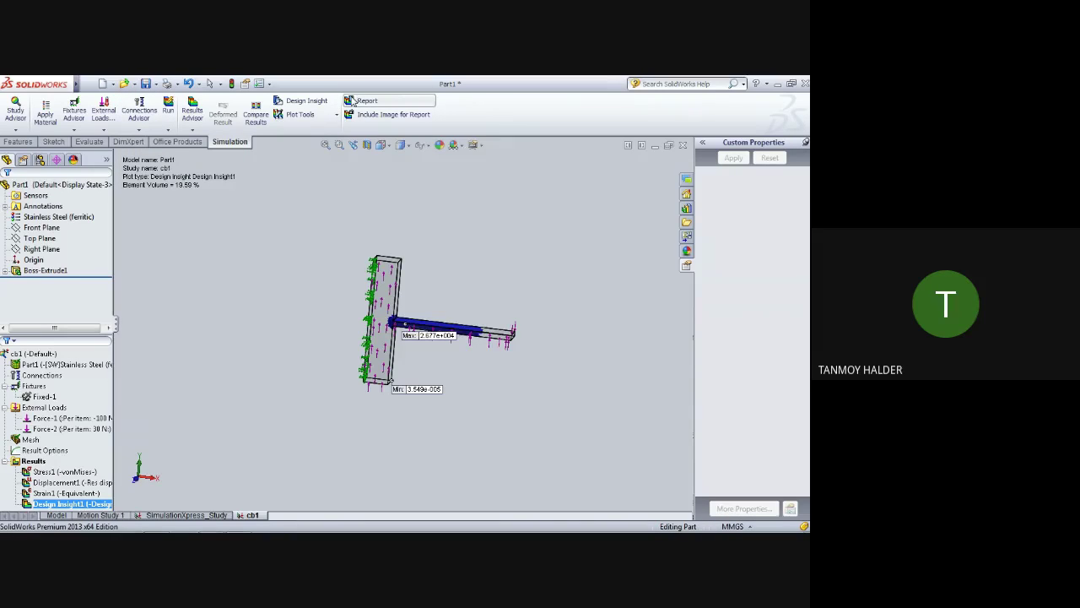
left_click(356, 103)
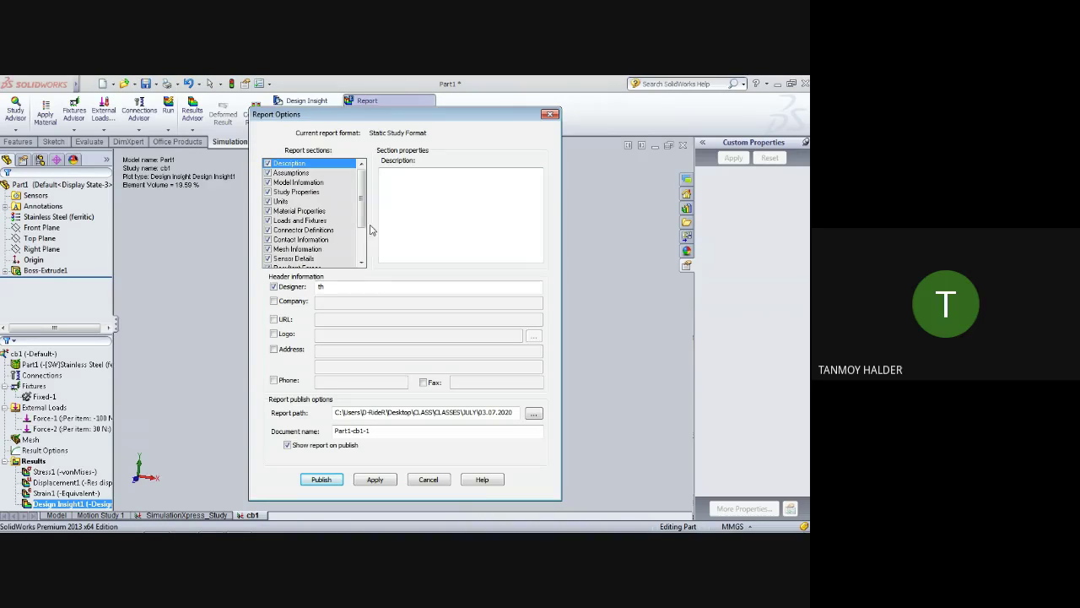
scroll(362, 266, "down", 3)
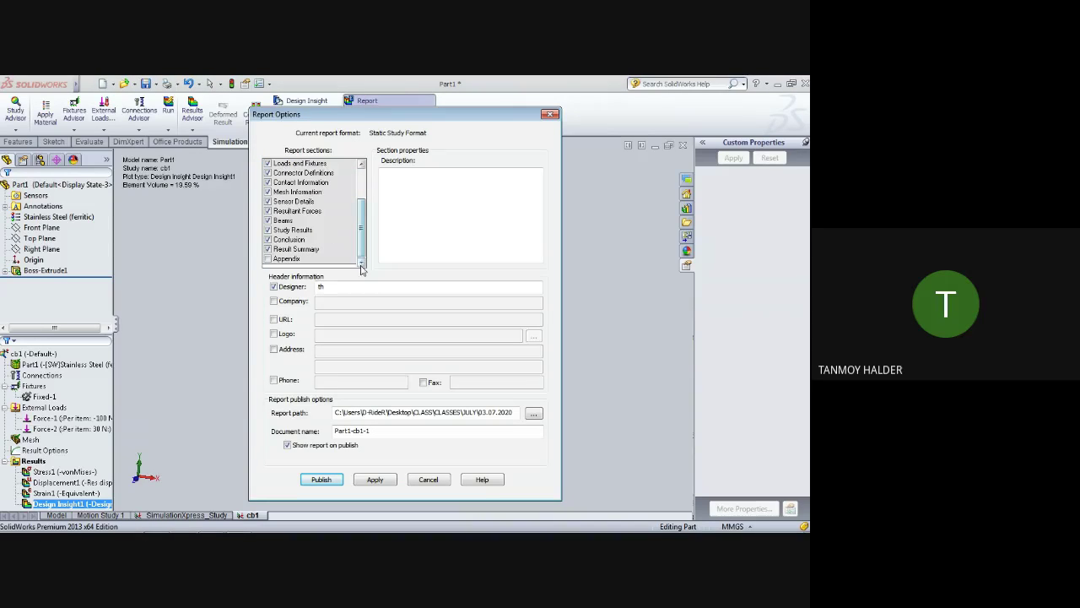
left_click(269, 259)
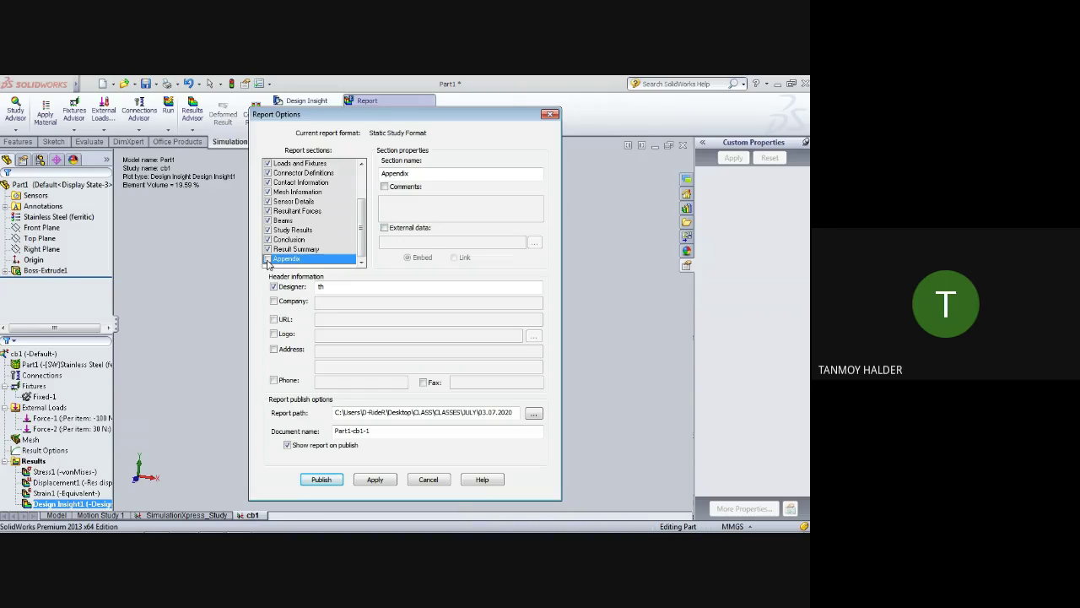
left_click_drag(334, 288, 274, 282)
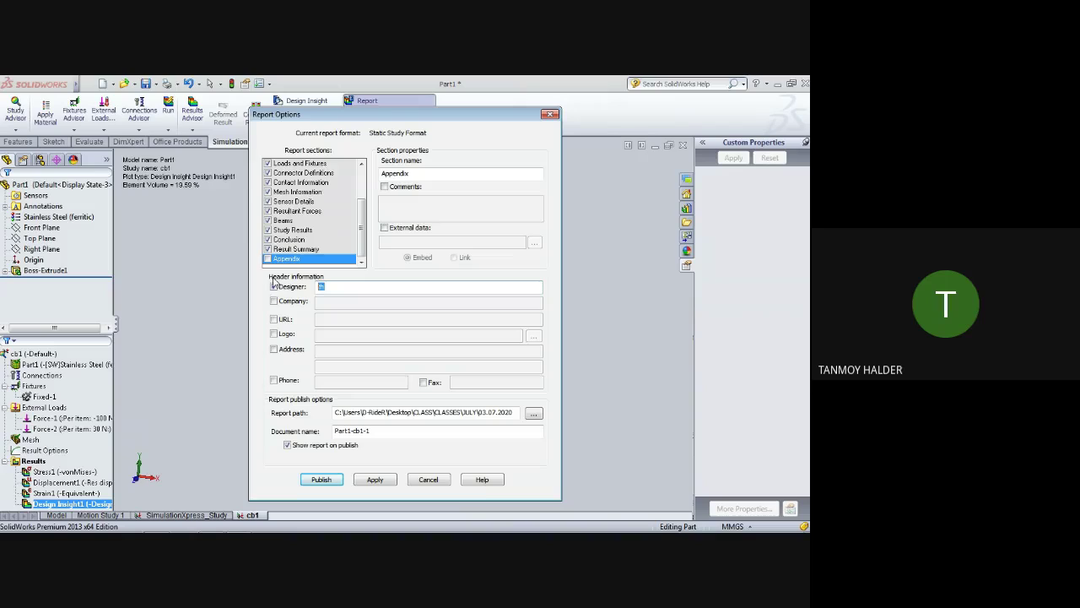
type("tANMOY")
left_click(273, 301)
left_click(274, 303)
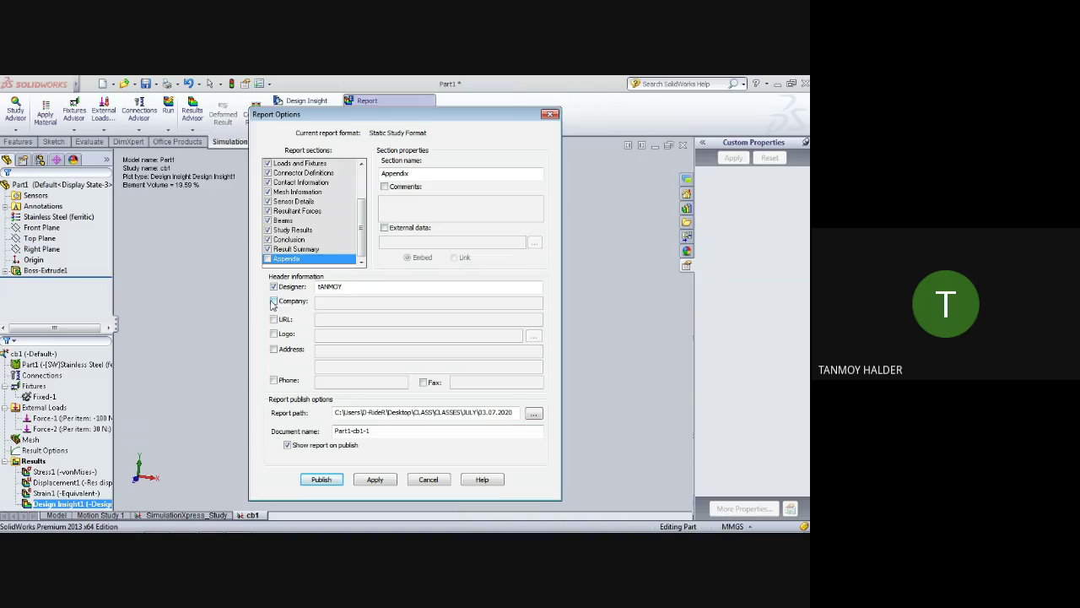
left_click(320, 481)
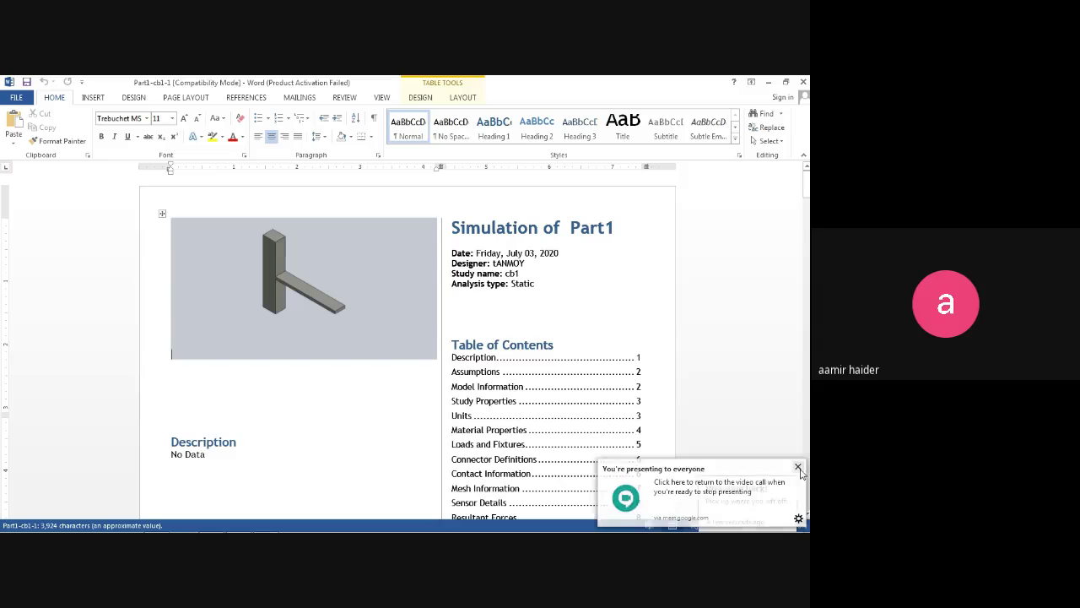
- Scroll past the report's table of contents and close the Office Activation Wizard
scroll(390, 345, "down", 5)
scroll(390, 346, "down", 1)
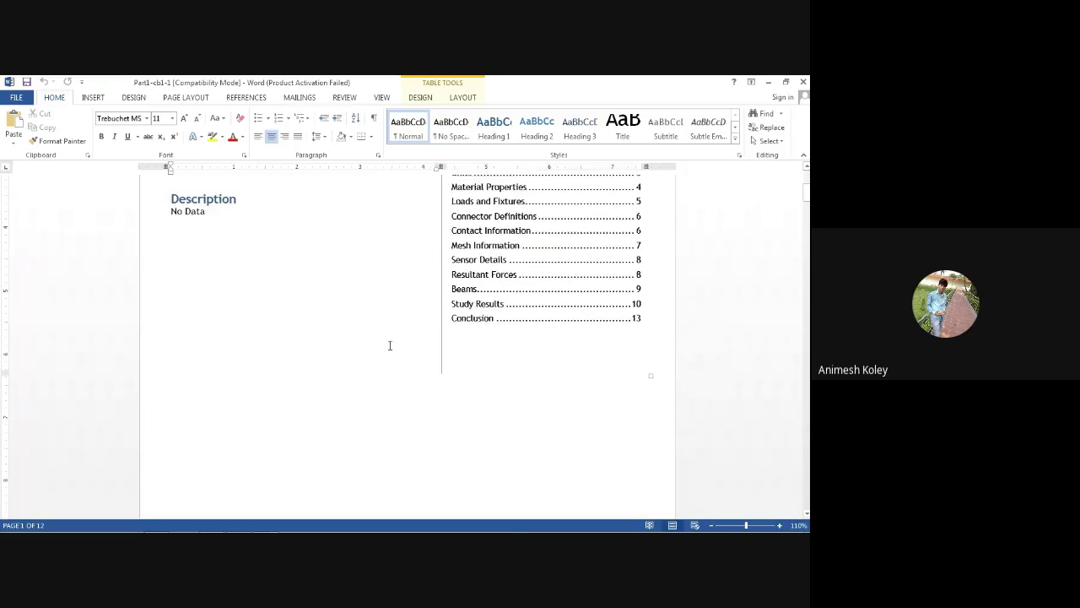
scroll(390, 345, "down", 5)
scroll(390, 345, "down", 4)
scroll(391, 345, "down", 4)
scroll(391, 344, "down", 6)
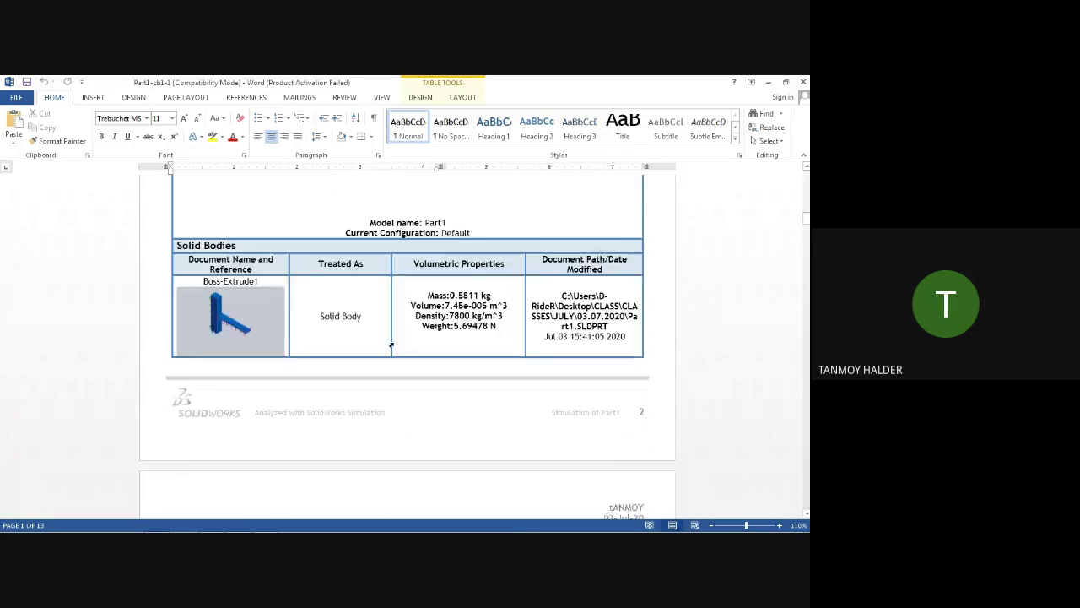
scroll(396, 342, "down", 1)
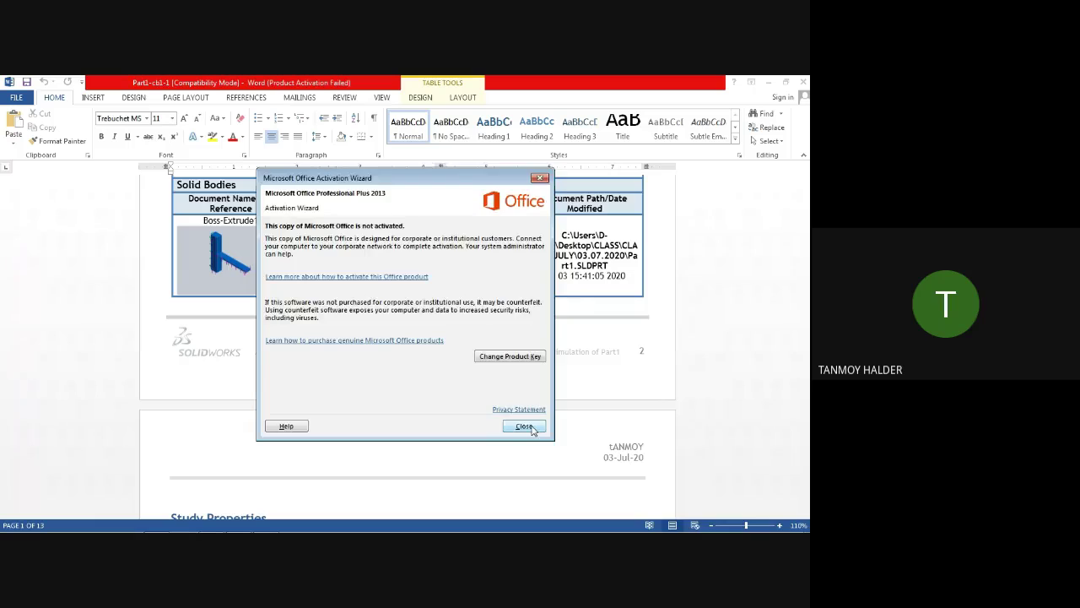
left_click(524, 426)
- Scroll through the remaining report pages down to the Conclusion on page 13
scroll(528, 426, "down", 2)
scroll(529, 422, "down", 3)
scroll(530, 418, "down", 3)
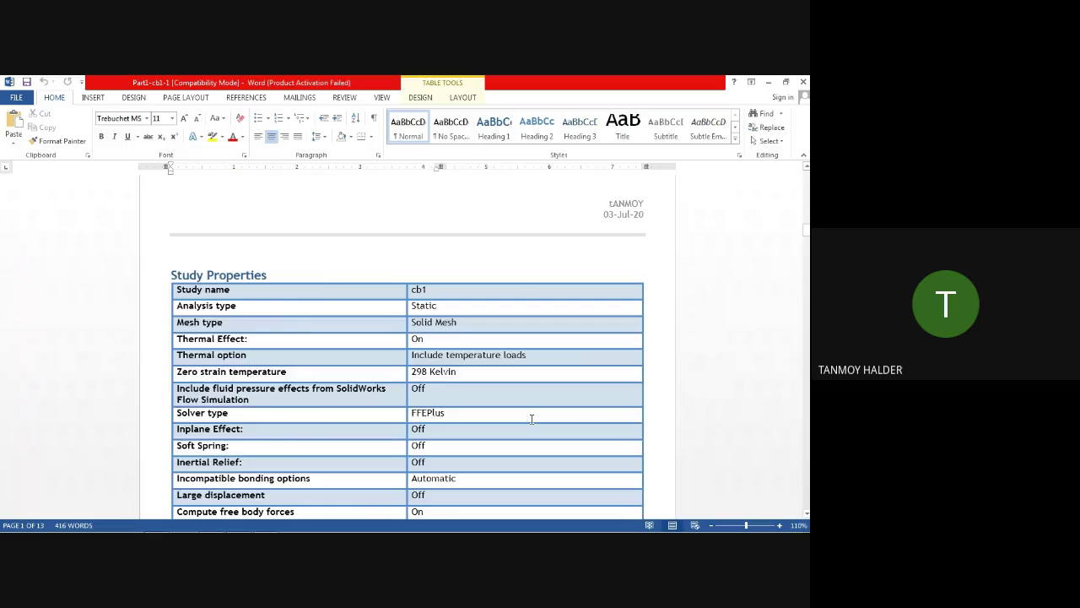
scroll(532, 419, "down", 4)
scroll(532, 417, "down", 3)
scroll(531, 417, "down", 4)
scroll(532, 416, "down", 5)
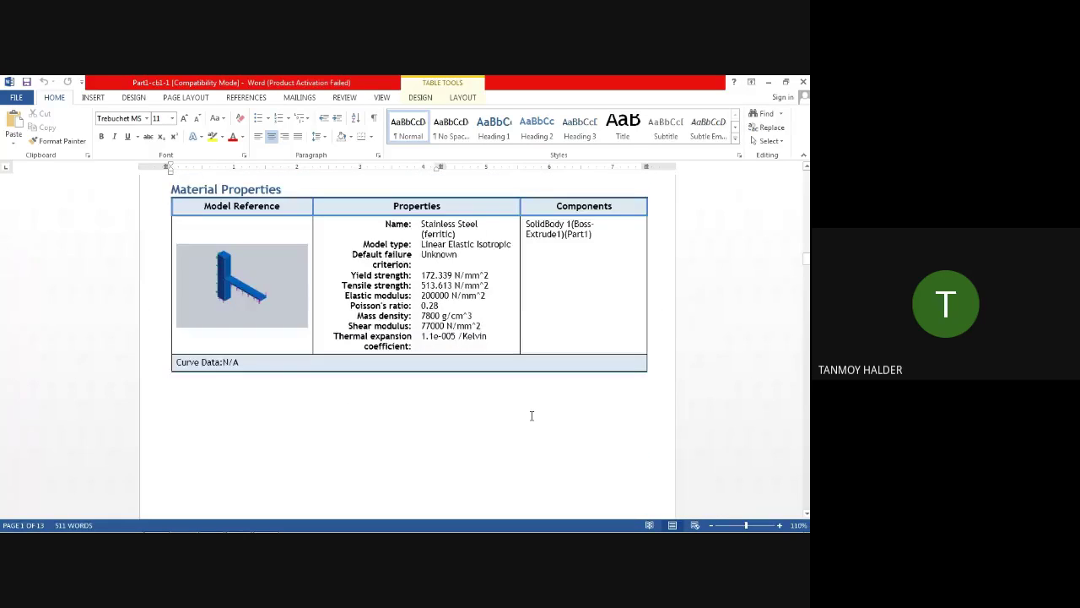
scroll(532, 415, "down", 4)
scroll(532, 417, "down", 5)
scroll(532, 419, "down", 1)
scroll(531, 415, "down", 5)
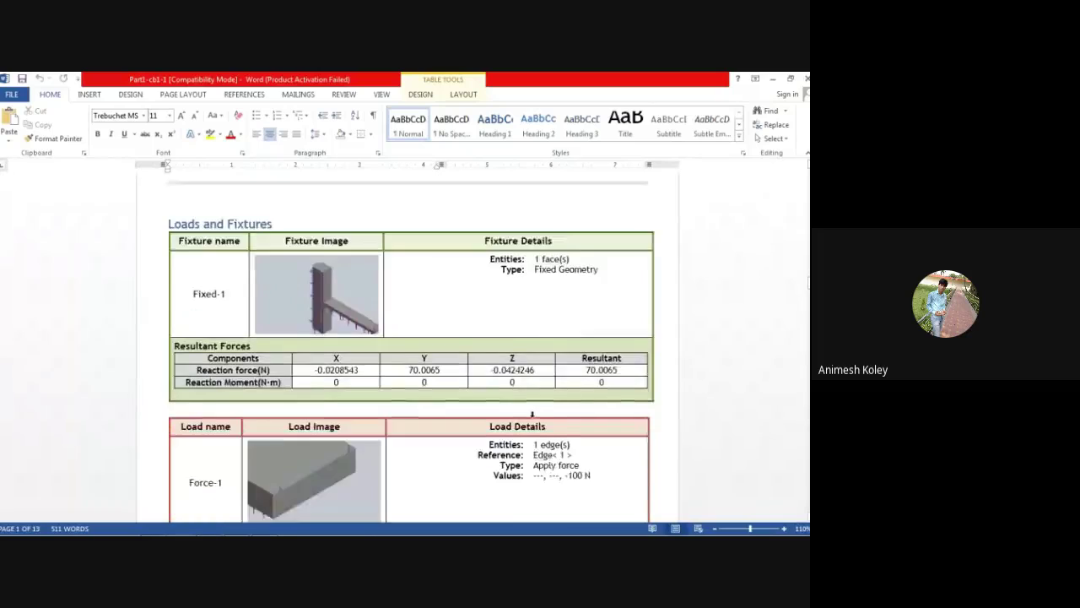
scroll(533, 413, "down", 3)
scroll(532, 415, "down", 6)
scroll(533, 422, "down", 5)
scroll(533, 417, "down", 6)
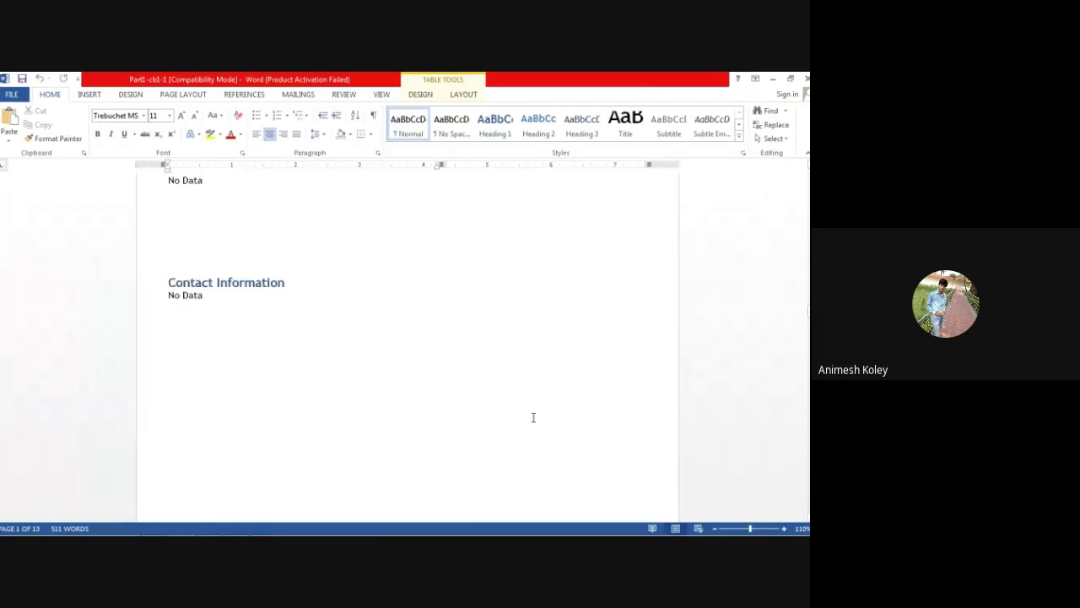
scroll(533, 417, "down", 3)
scroll(533, 414, "down", 5)
scroll(533, 419, "down", 3)
scroll(535, 410, "down", 5)
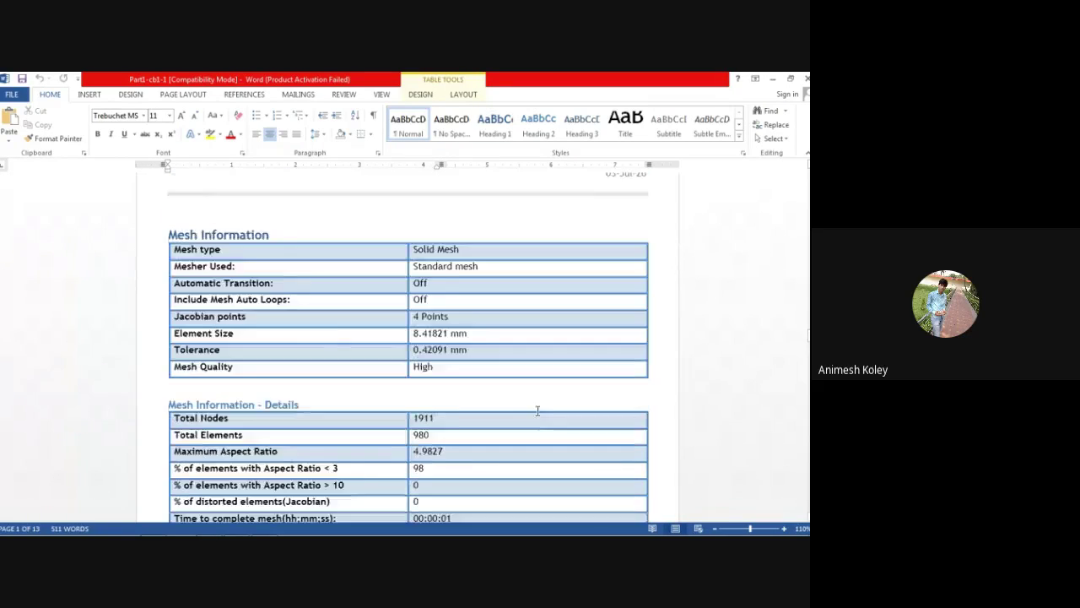
scroll(538, 411, "down", 5)
scroll(535, 414, "down", 5)
scroll(536, 415, "down", 2)
scroll(535, 410, "down", 1)
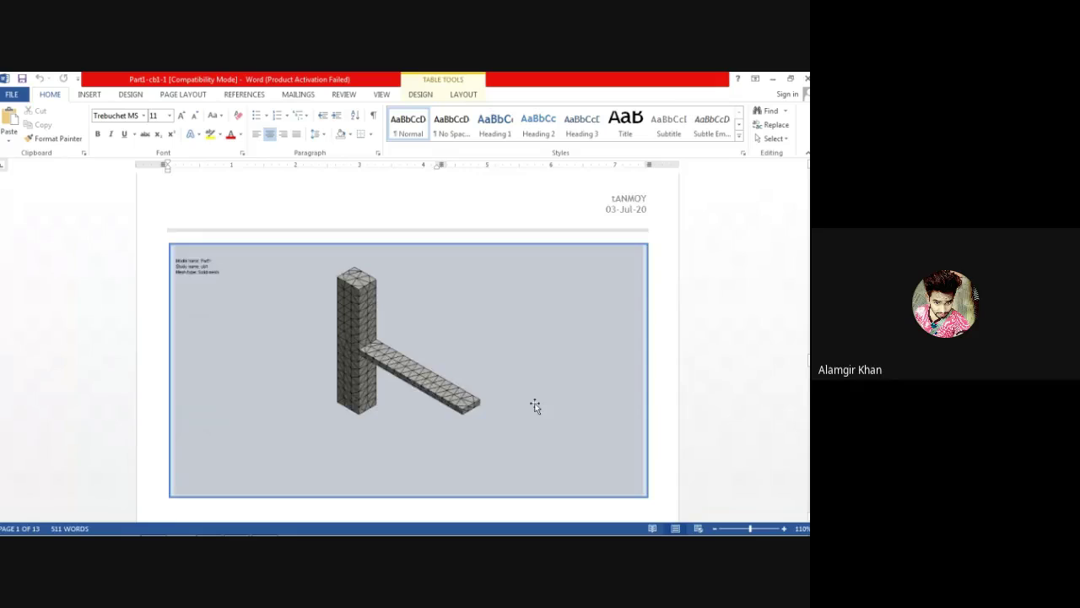
scroll(535, 406, "down", 5)
scroll(536, 405, "down", 5)
scroll(535, 403, "down", 4)
scroll(535, 401, "down", 4)
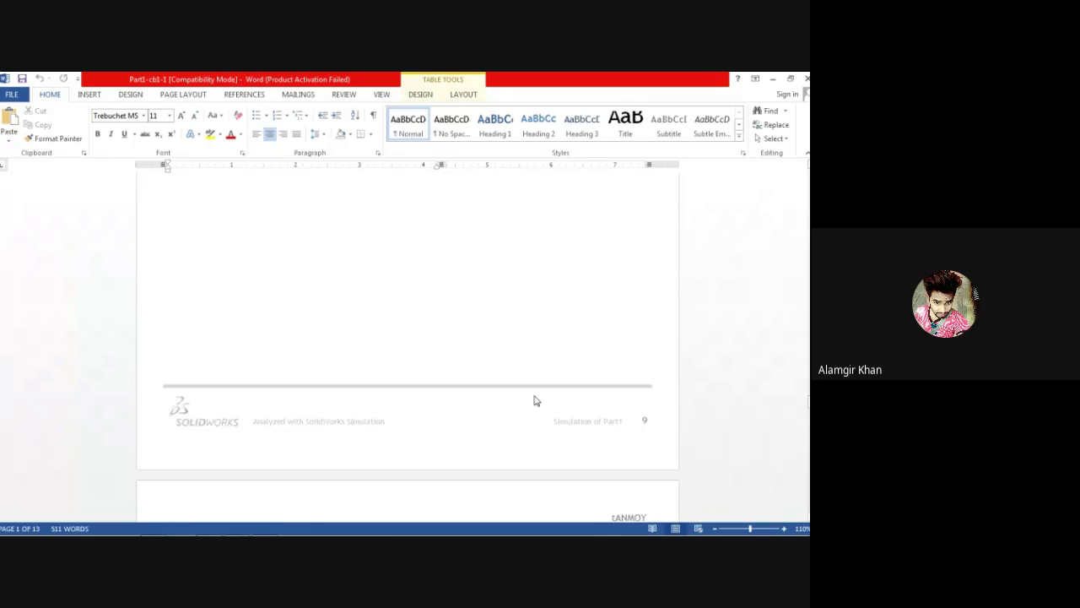
scroll(534, 400, "down", 3)
scroll(534, 398, "down", 3)
scroll(535, 397, "down", 3)
scroll(535, 395, "down", 3)
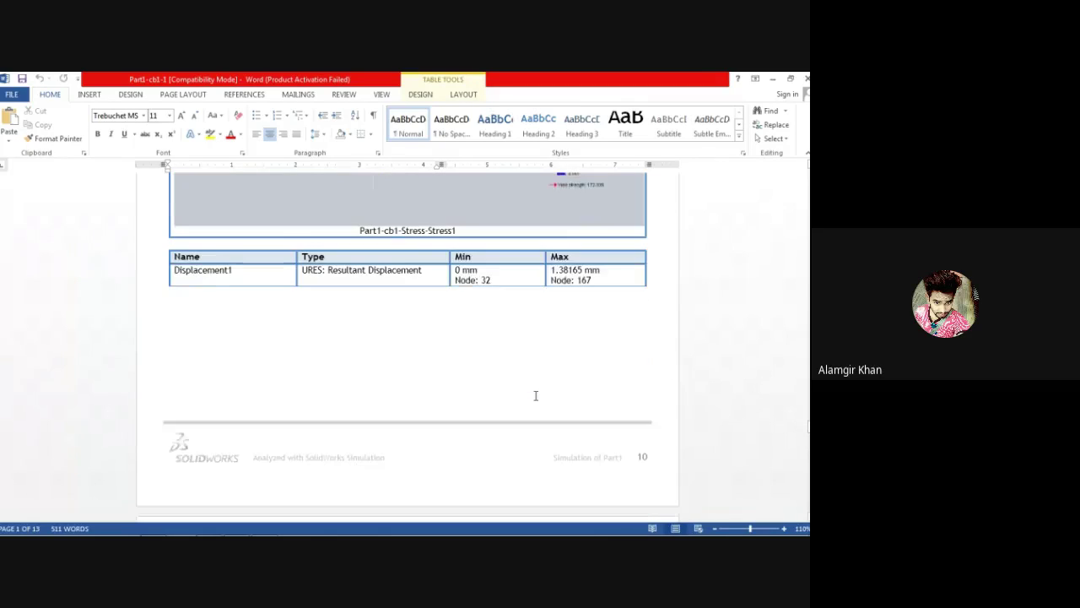
scroll(535, 396, "down", 2)
scroll(535, 398, "down", 3)
scroll(535, 398, "down", 3)
scroll(533, 398, "down", 3)
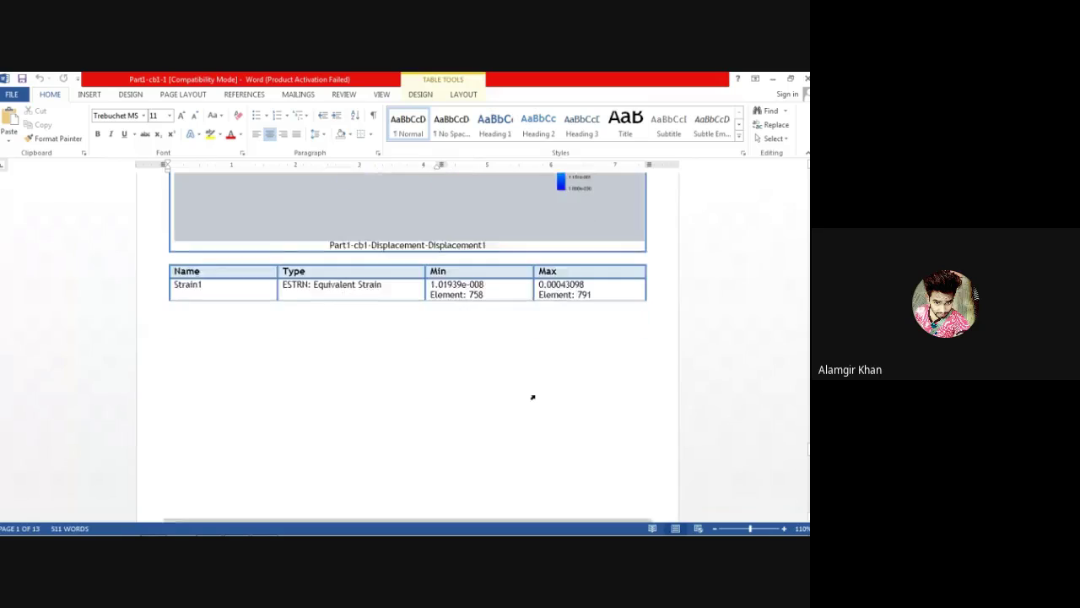
scroll(533, 397, "down", 3)
scroll(536, 397, "down", 3)
scroll(535, 397, "down", 3)
scroll(536, 395, "down", 2)
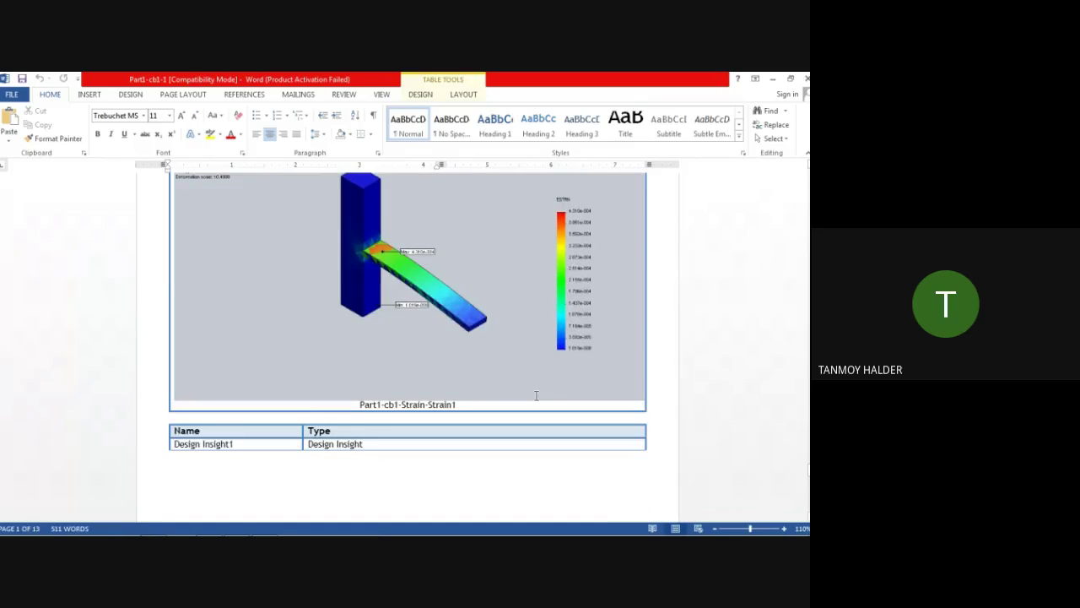
scroll(536, 395, "down", 3)
scroll(536, 396, "down", 1)
scroll(536, 396, "down", 3)
scroll(536, 396, "down", 3)
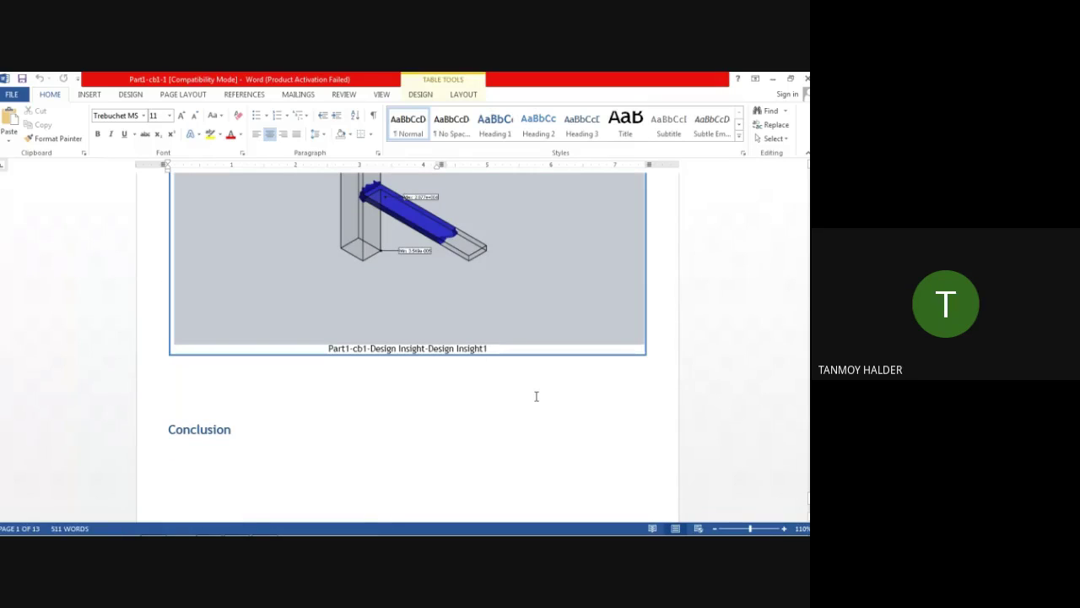
left_click(537, 409)
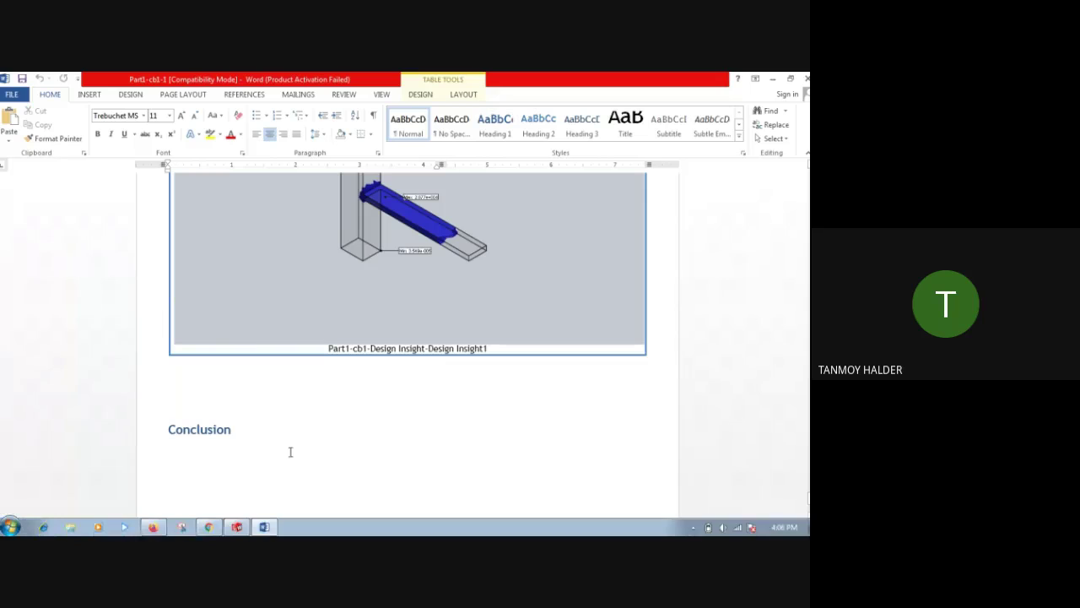
- Back in SolidWorks, show Displacement1, then the Stress1 von Mises plot peaking at 129.398 N/mm^2
left_click(241, 528)
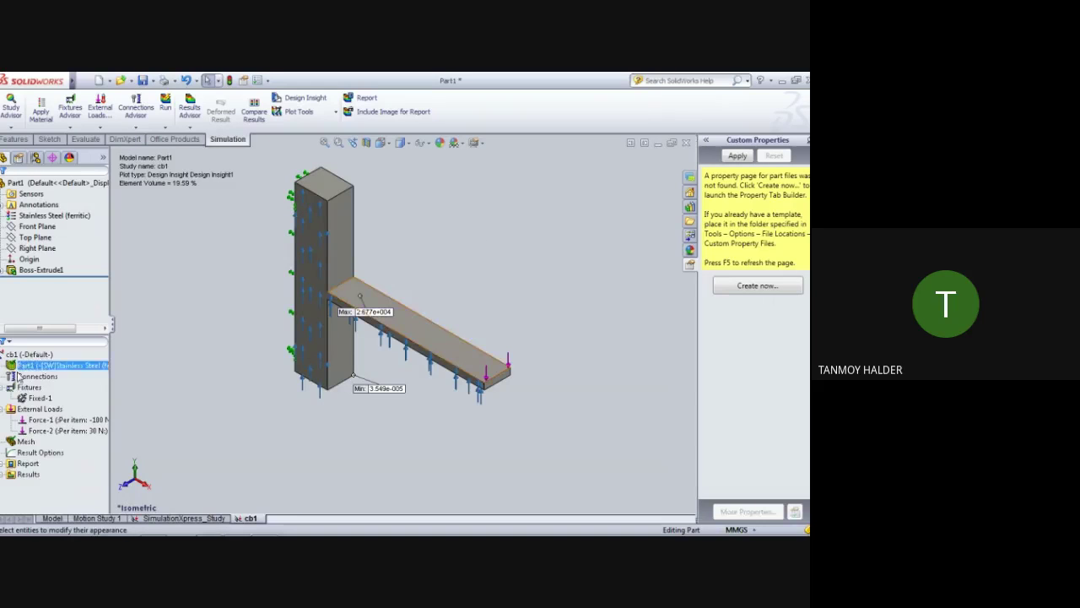
left_click(3, 475)
double_click(53, 487)
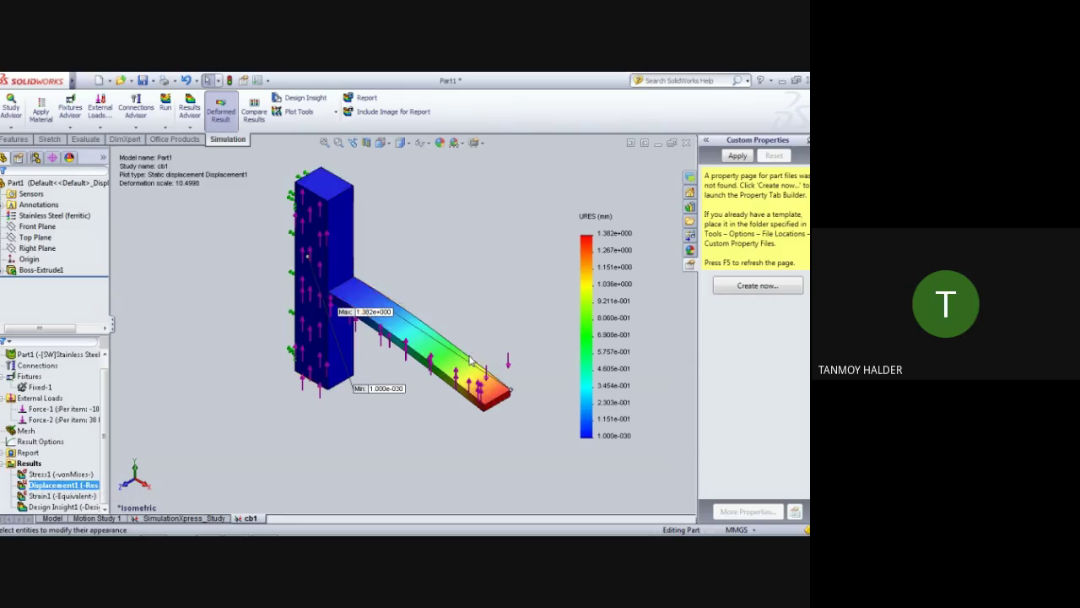
double_click(62, 475)
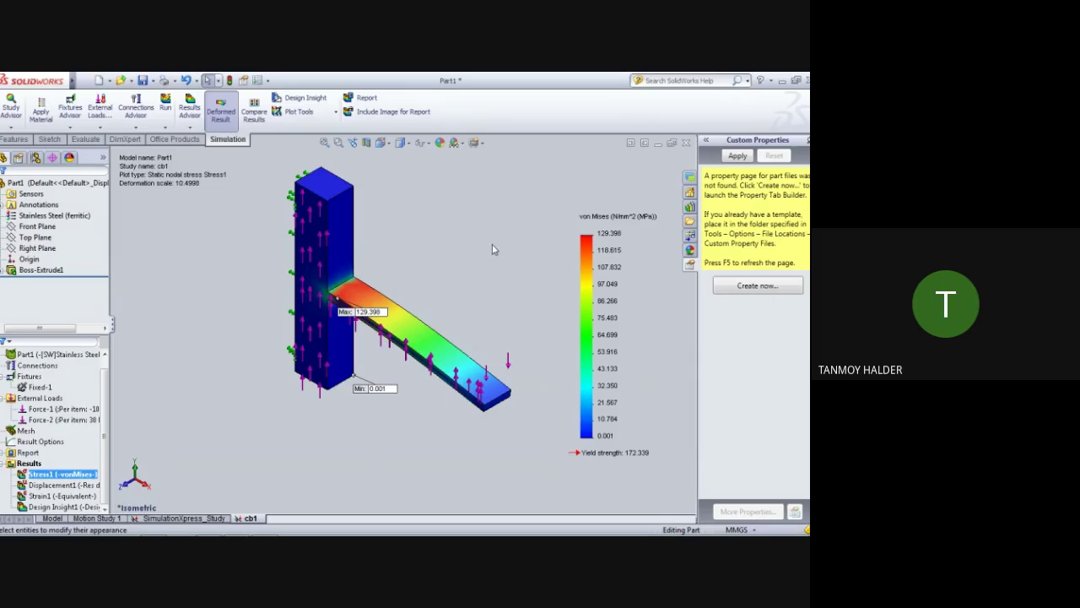
middle_click_drag(449, 439, 484, 366)
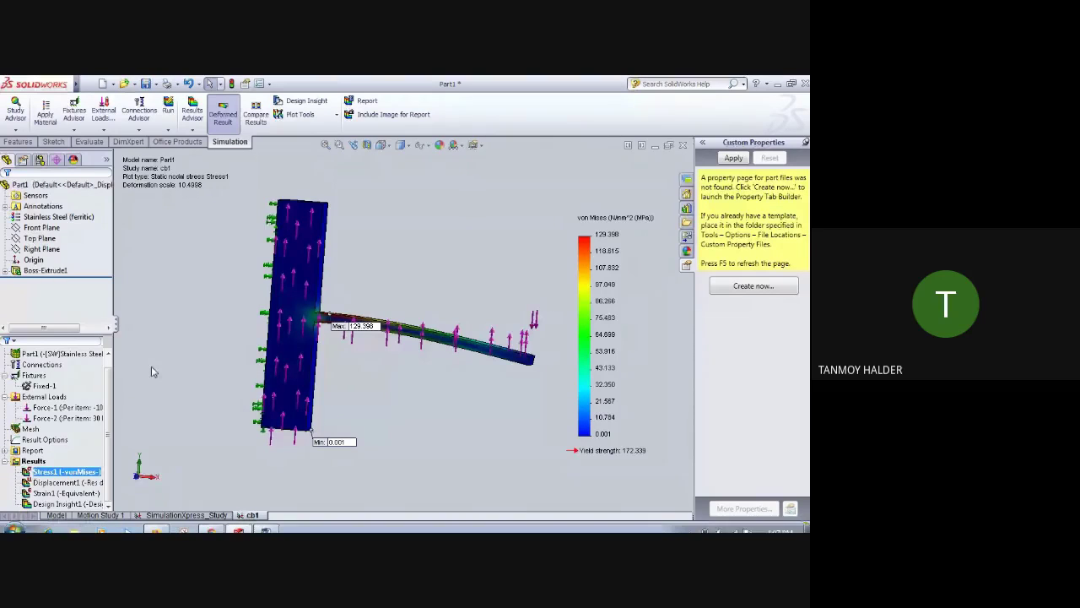
left_click(89, 141)
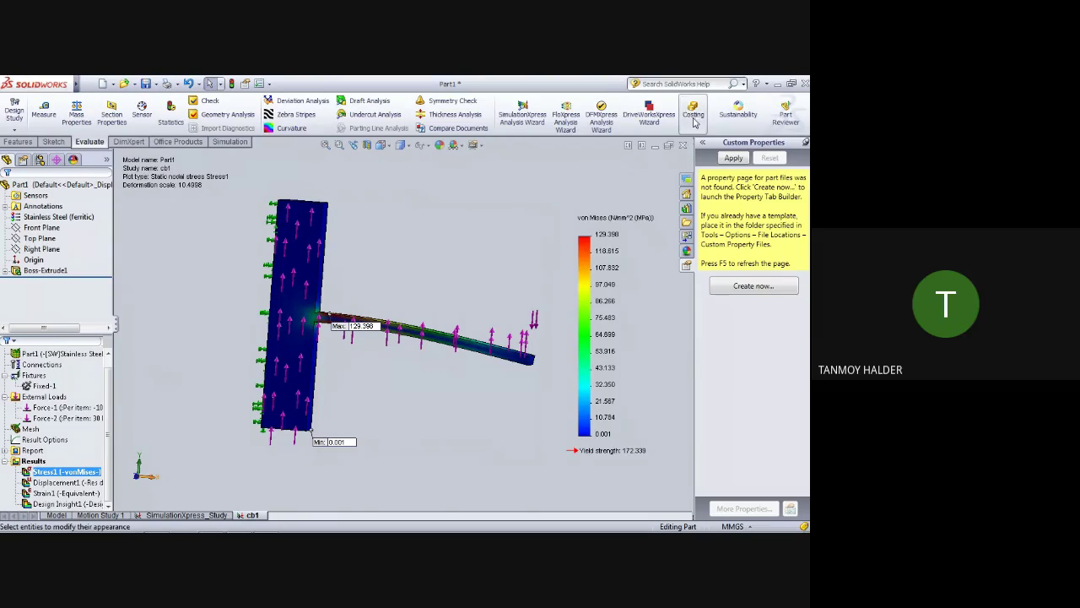
- Open a Costing estimate for the part with AISI 304 as the material
left_click(692, 124)
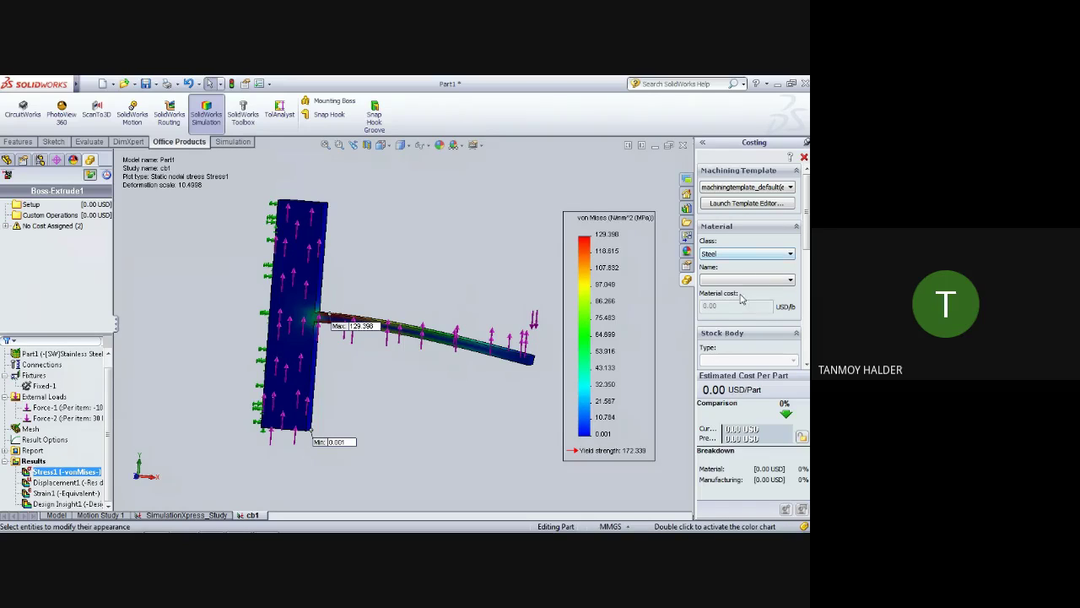
left_click(747, 281)
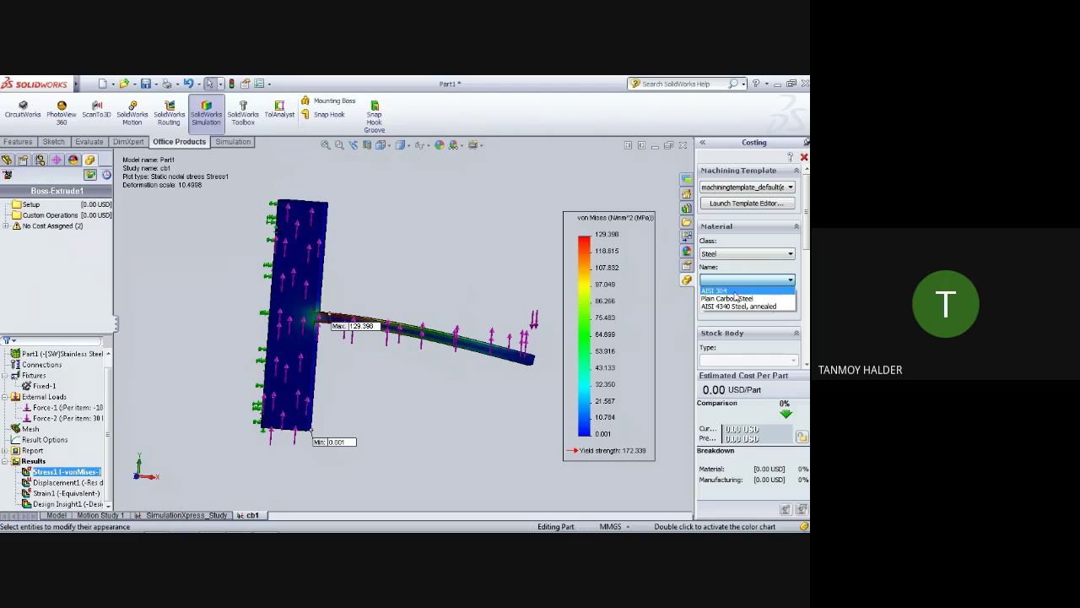
left_click(733, 292)
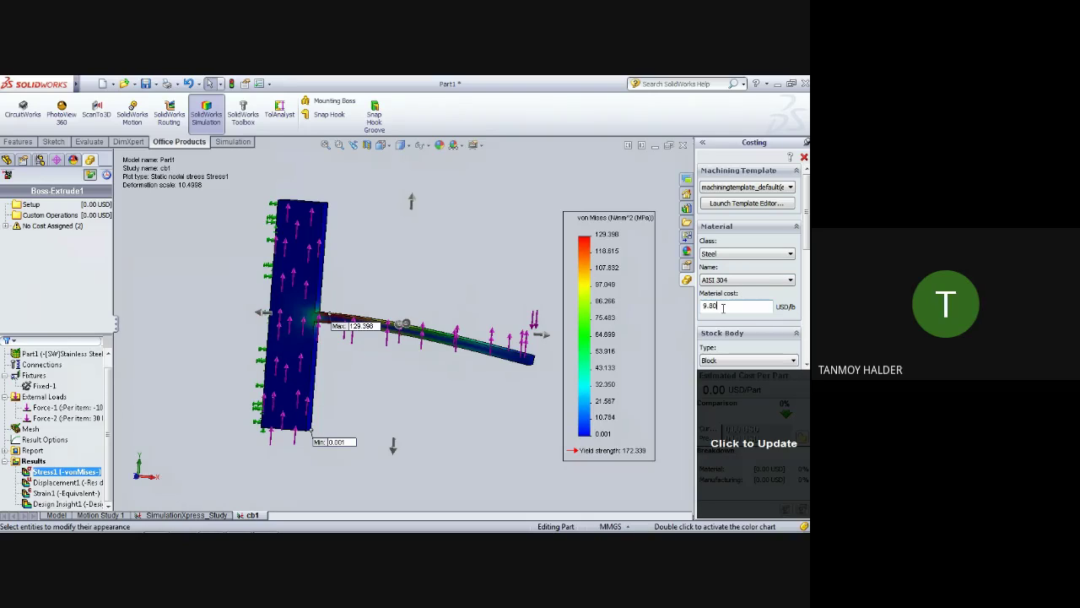
double_click(722, 308)
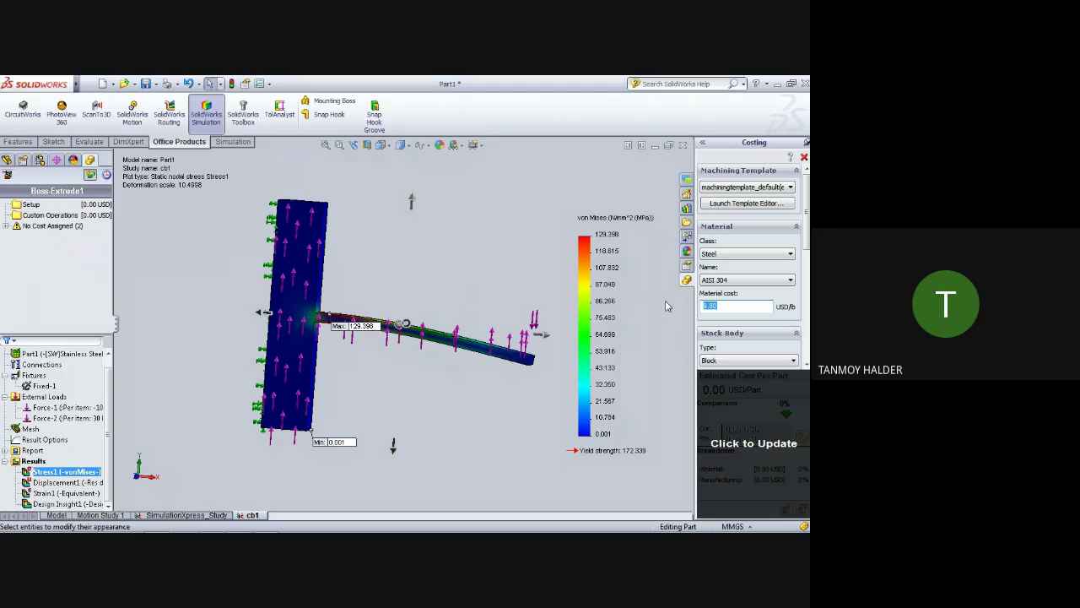
- Cost the part in Plain Carbon Steel, then switch back to AISI 304 at 169.51 USD
left_click(757, 280)
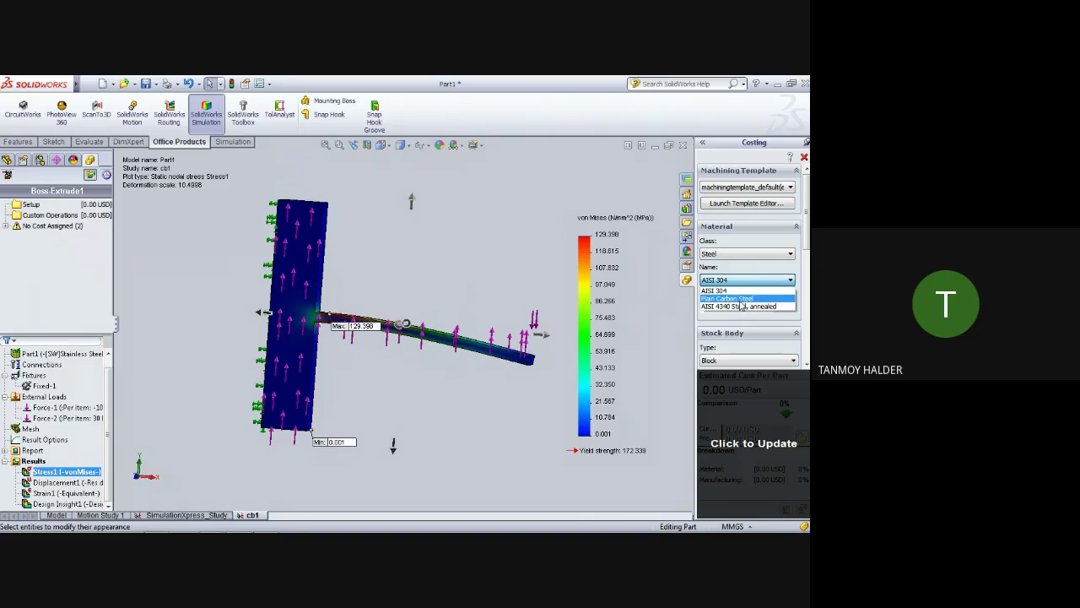
left_click(740, 300)
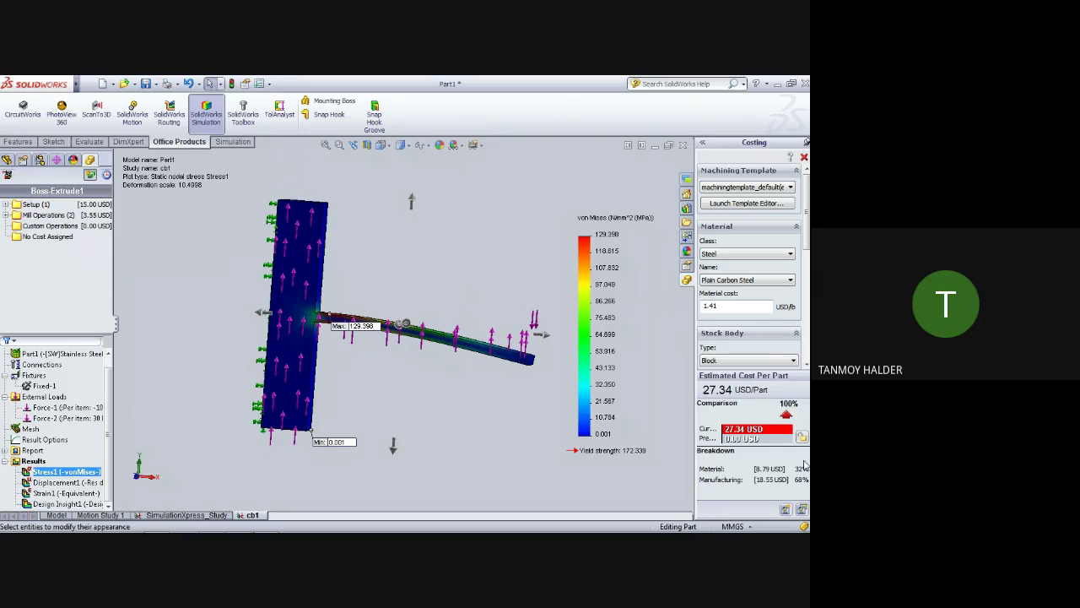
left_click(740, 281)
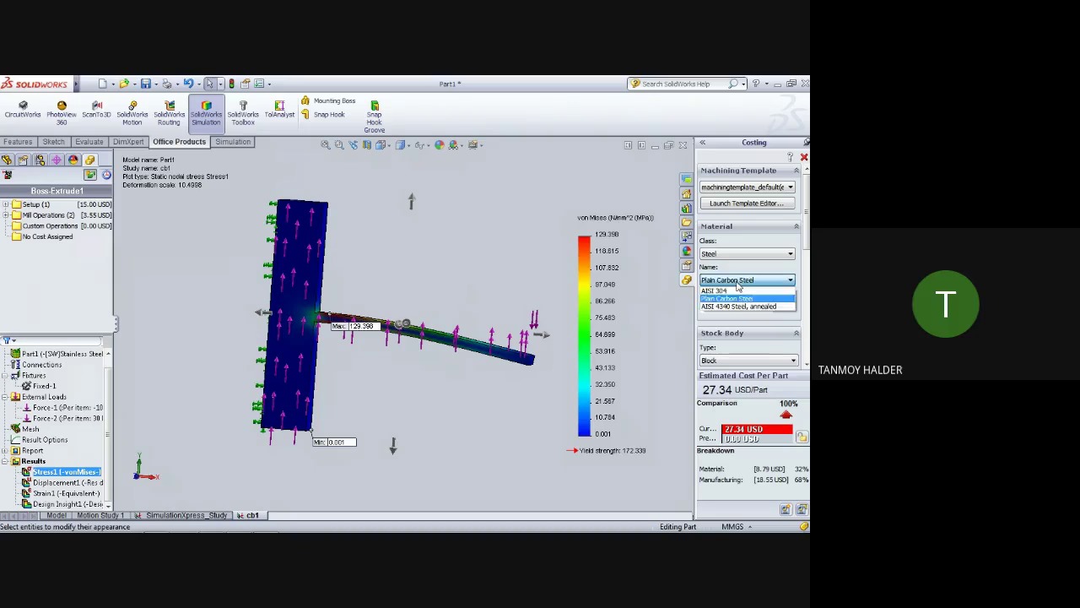
left_click(725, 292)
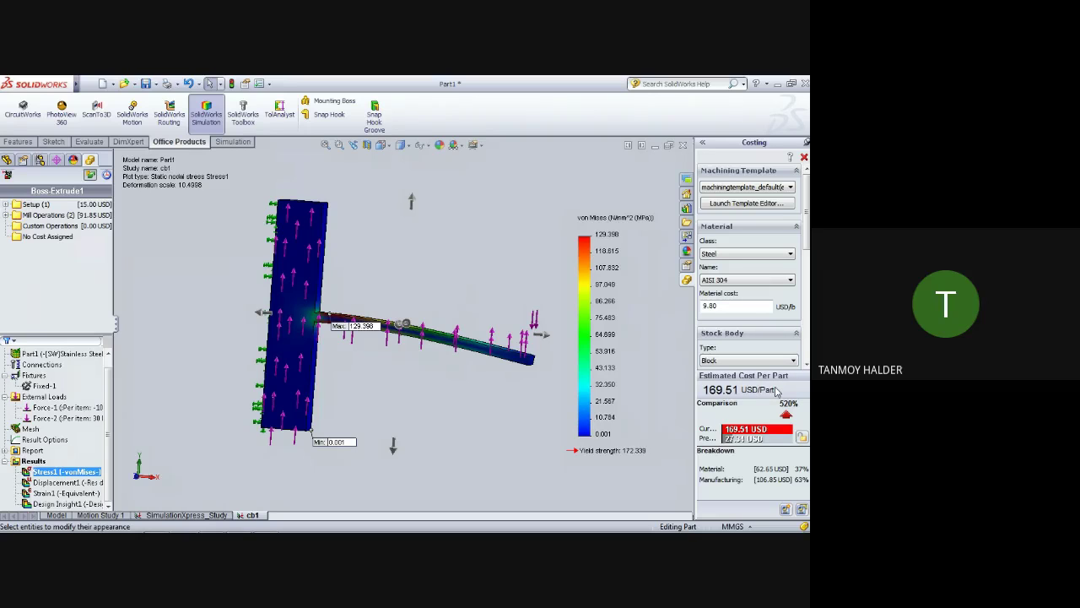
- Change the material cost from 9.80 to 10.00 USD/lb and set 170.79 USD as the baseline
middle_click_drag(528, 392, 530, 403)
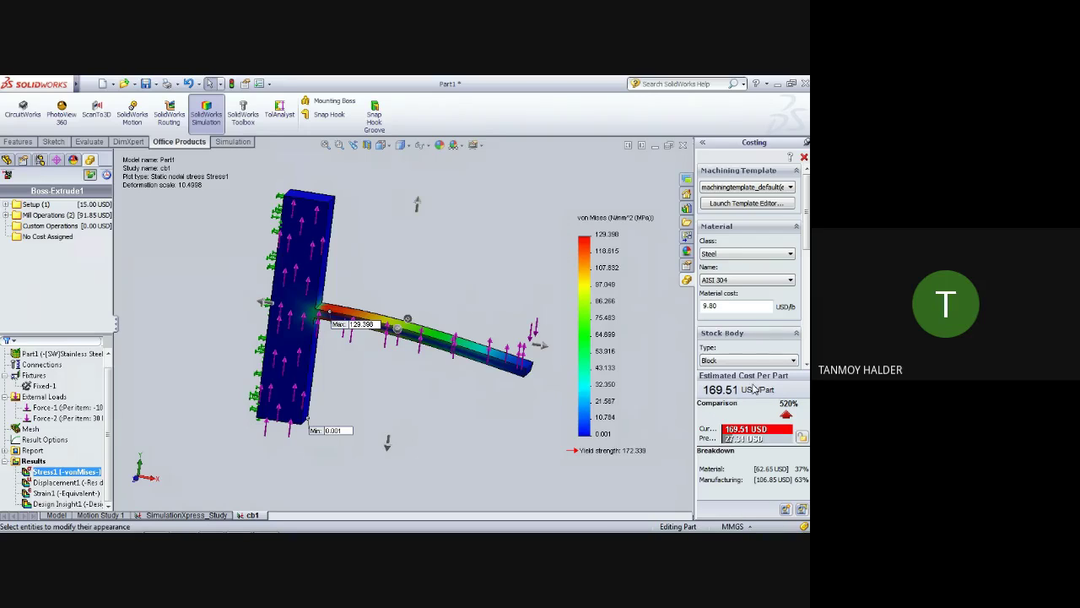
left_click(739, 305)
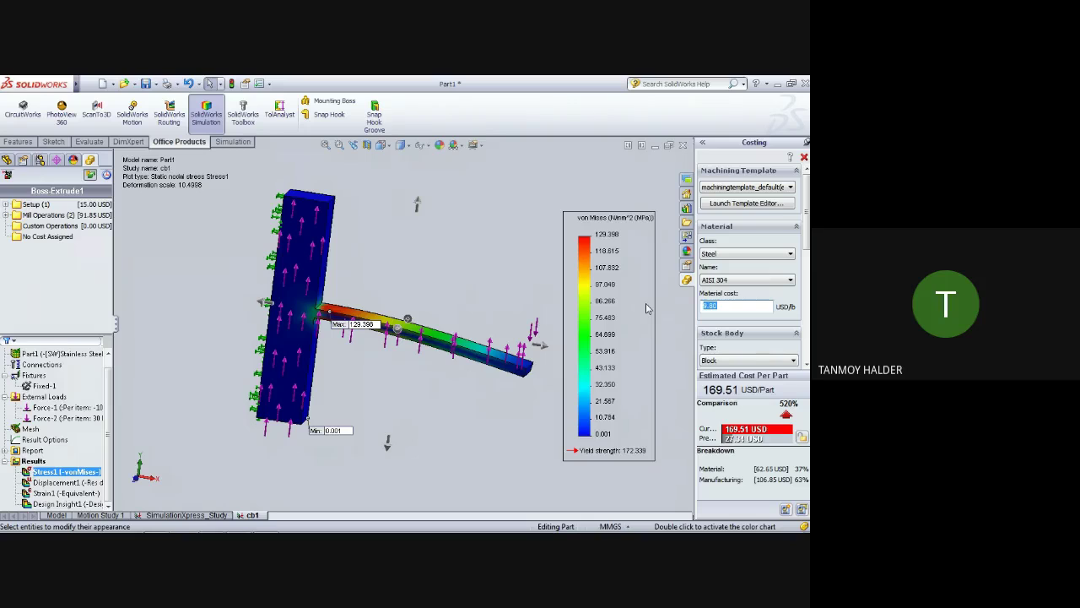
type("30")
key("Return")
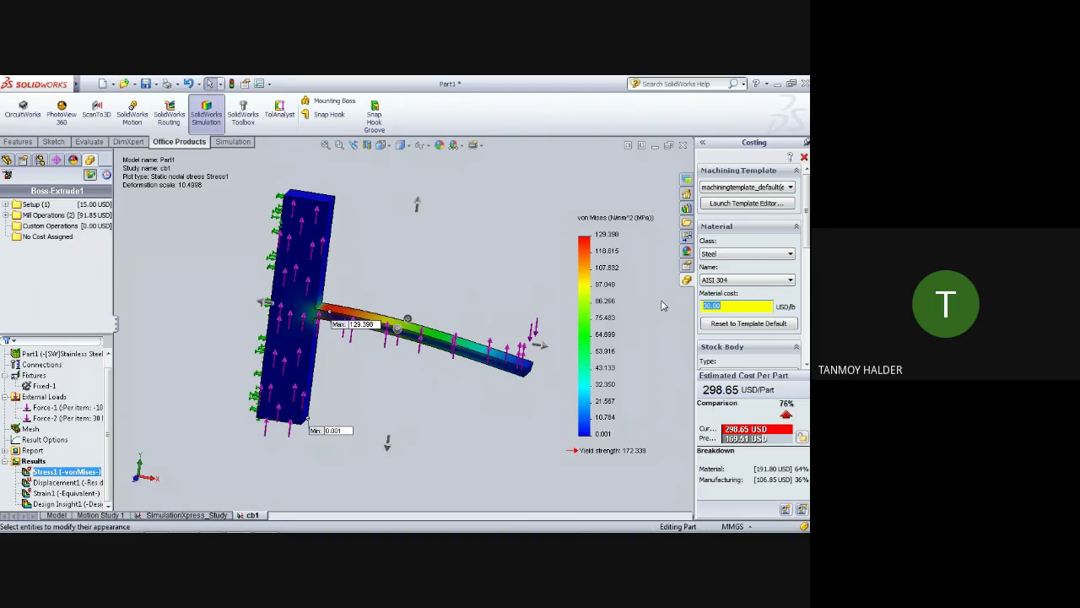
type("10")
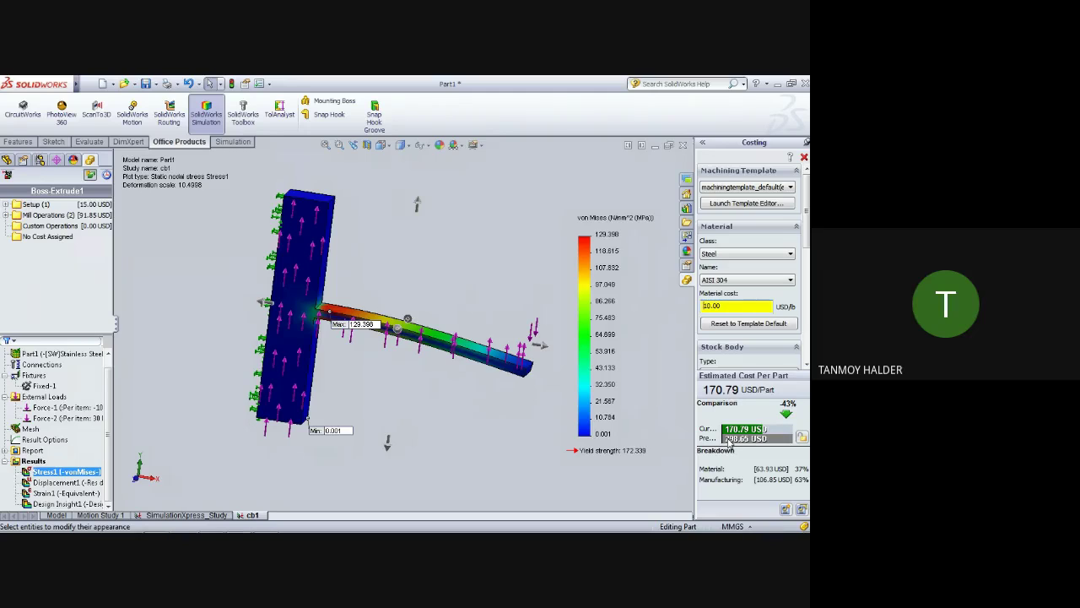
left_click(802, 437)
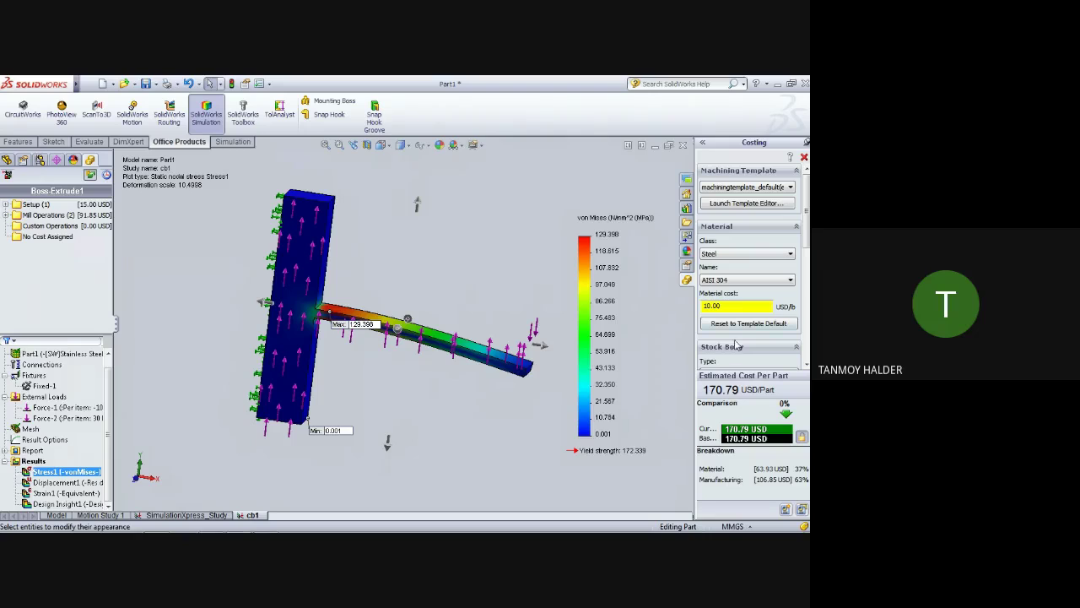
- Cost the part as Copper Alloys > Copper for 146.49 USD per part, then bring up the Simulation tools
left_click_drag(725, 306, 687, 311)
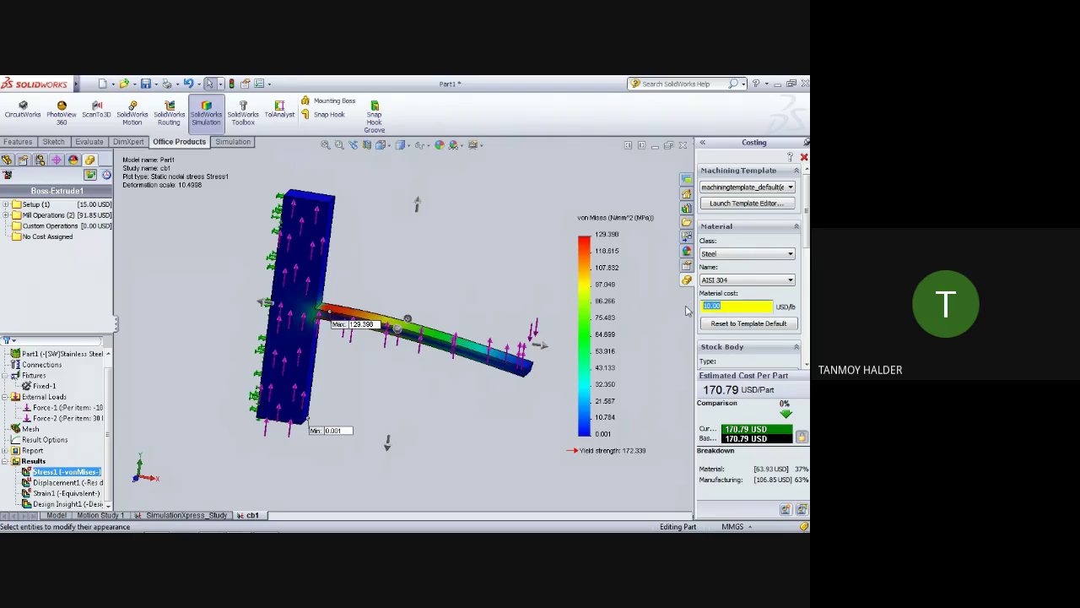
left_click(739, 281)
left_click(737, 259)
left_click(737, 260)
left_click(729, 287)
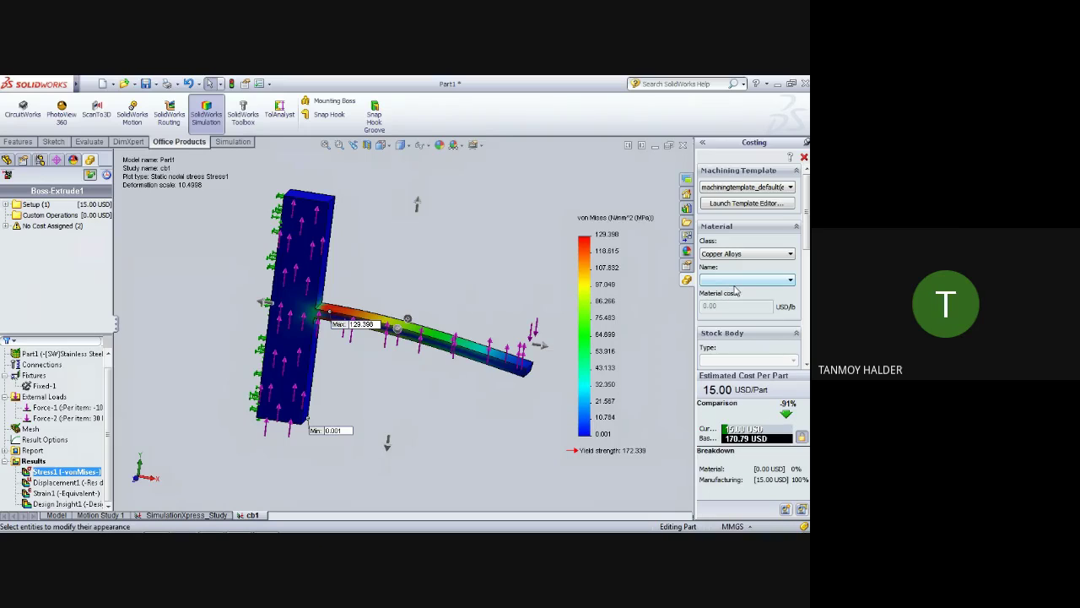
left_click(735, 287)
left_click(724, 291)
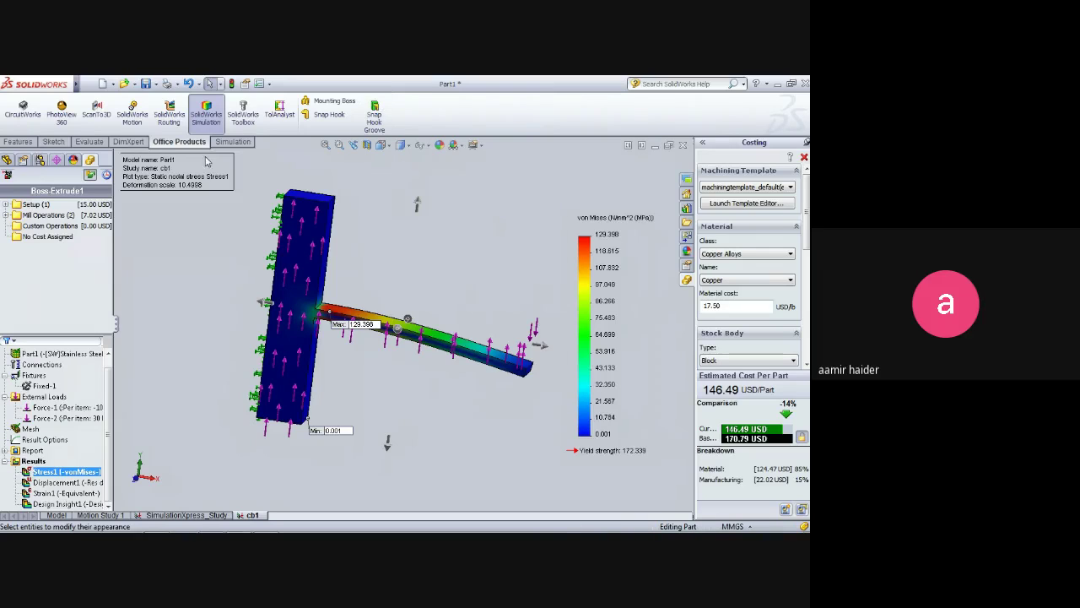
left_click(234, 143)
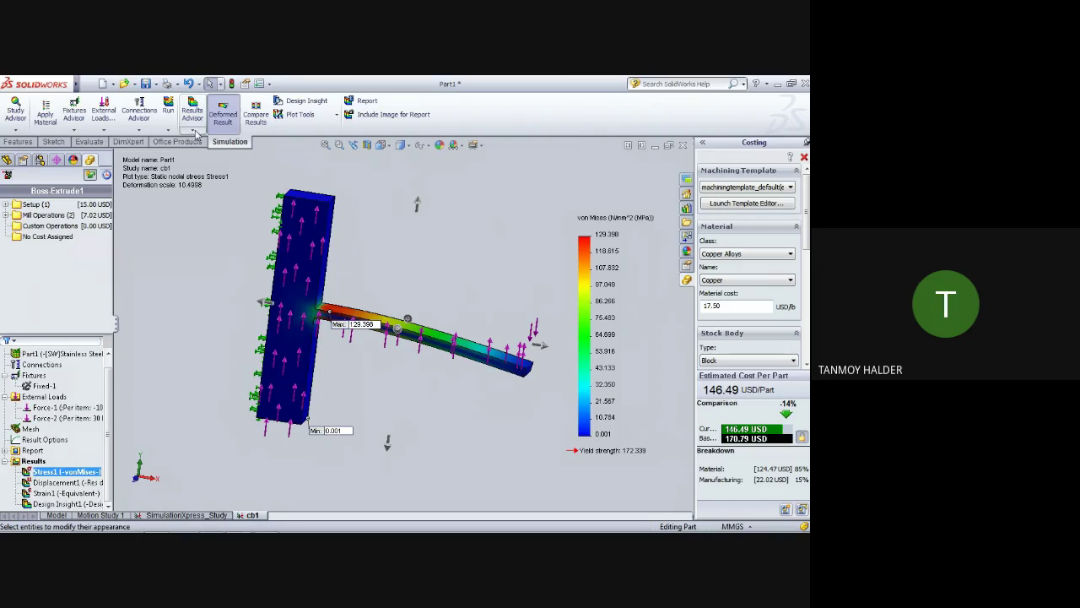
left_click(31, 429)
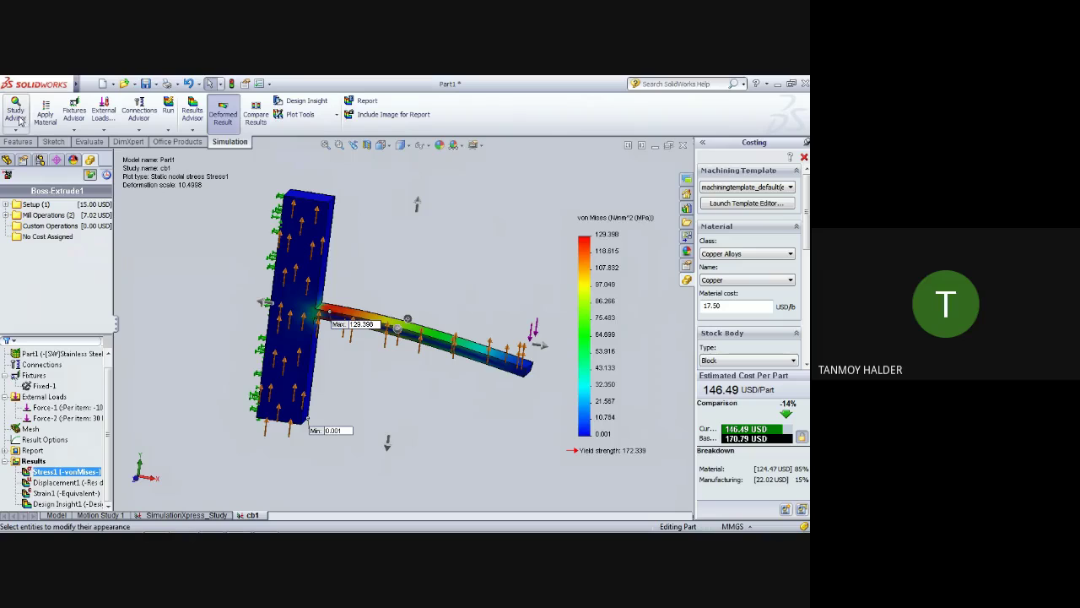
- Apply Copper from the Copper Alloys folder of the material library
left_click(48, 124)
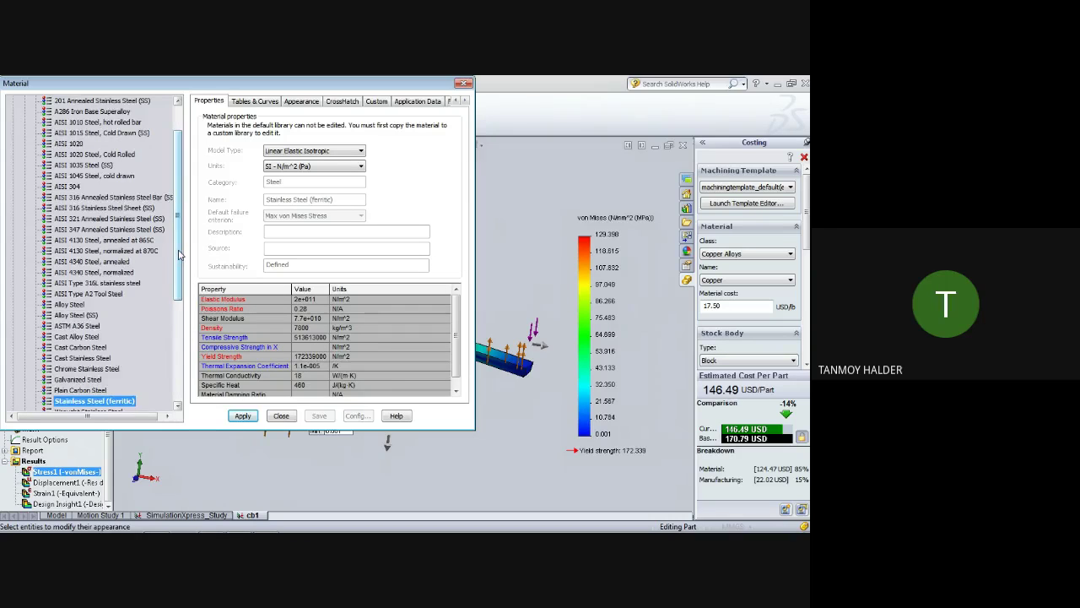
left_click_drag(178, 221, 178, 192)
left_click(26, 122)
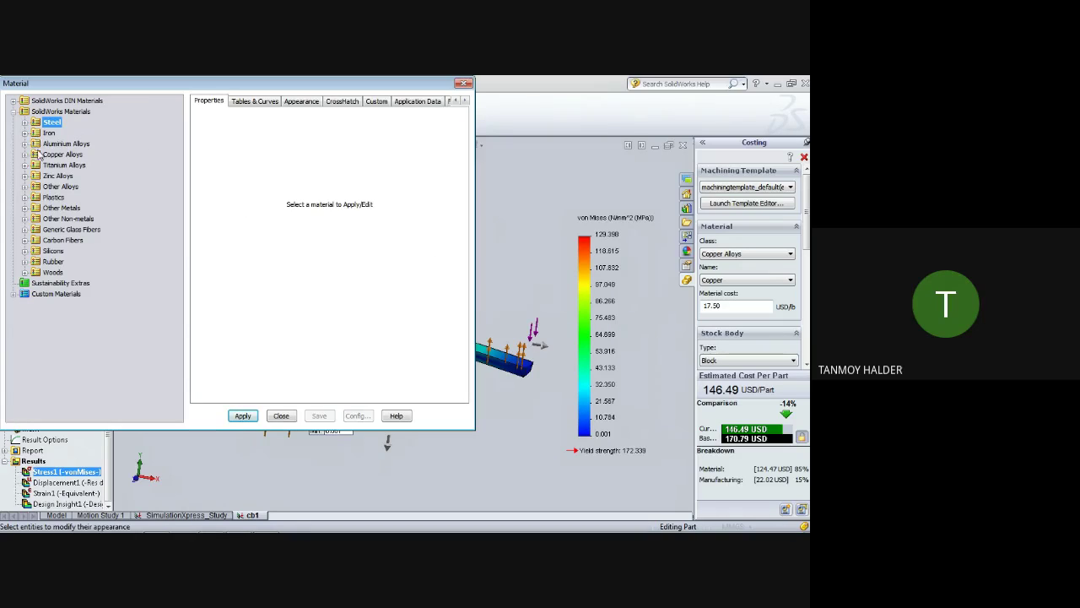
left_click(25, 155)
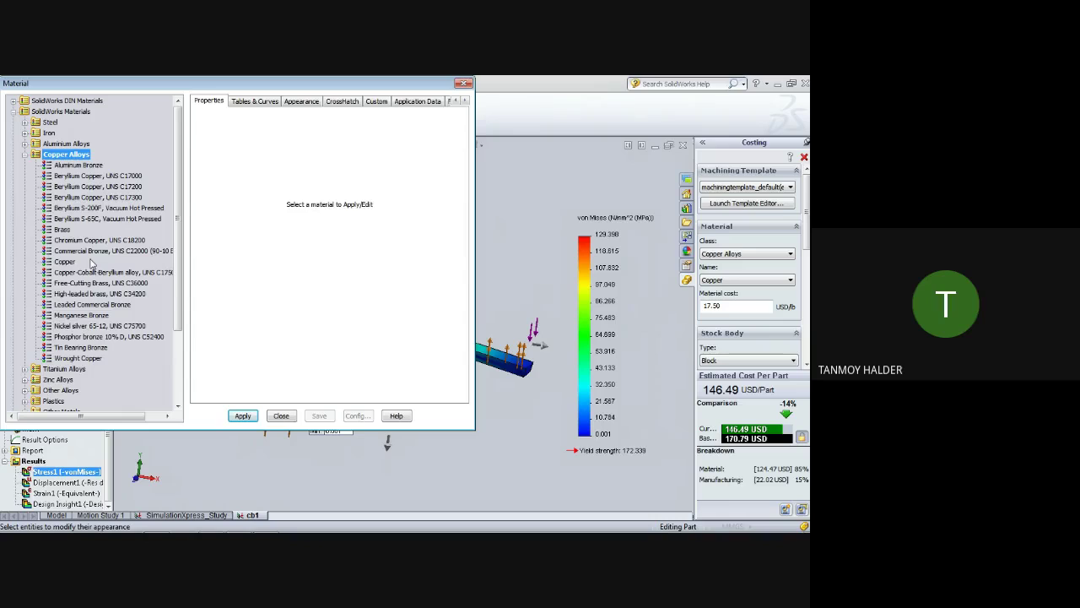
left_click(64, 262)
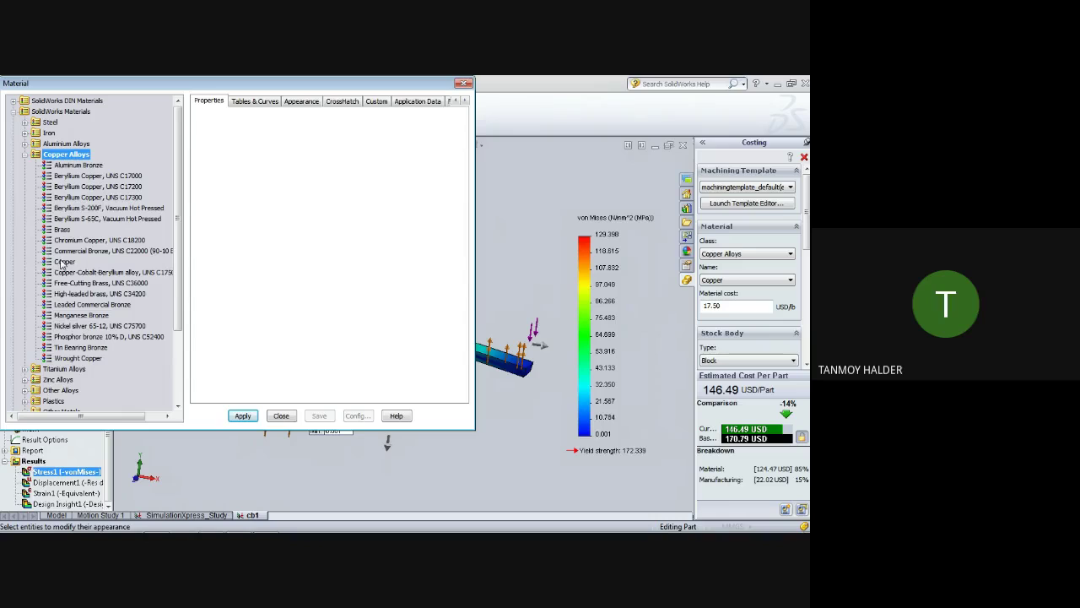
left_click(243, 416)
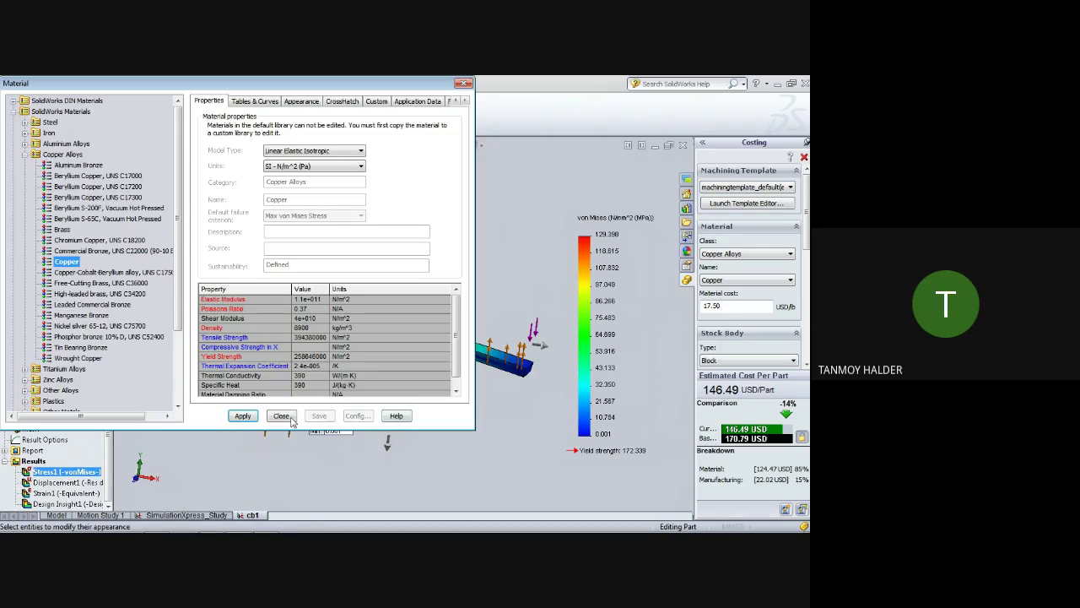
left_click(243, 415)
left_click(281, 415)
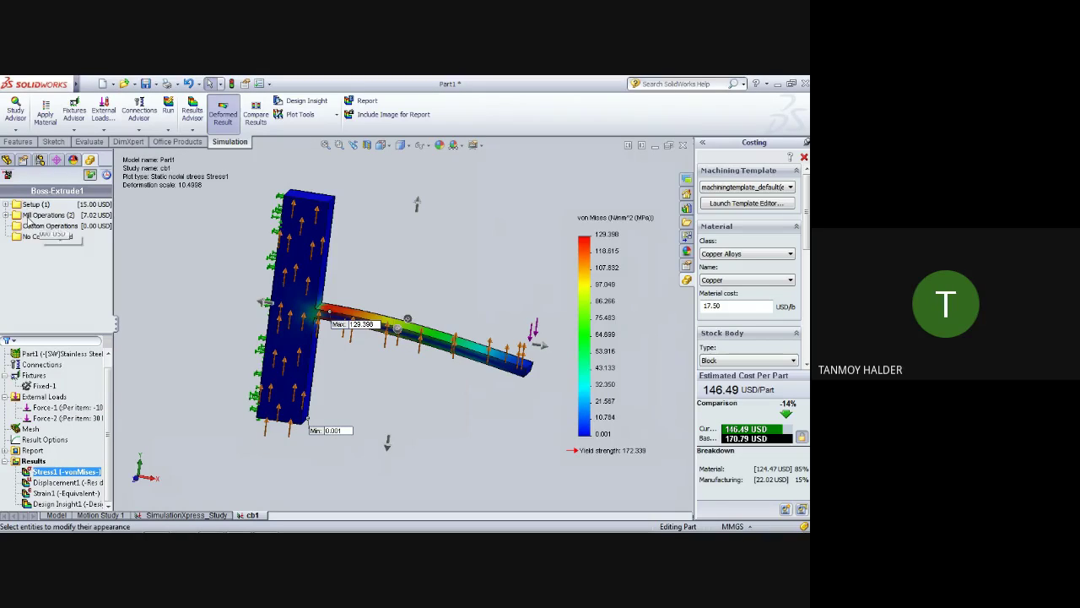
- Replace Part1's Stainless Steel (ferritic) material in the feature tree with Copper Alloys > Copper
left_click(7, 160)
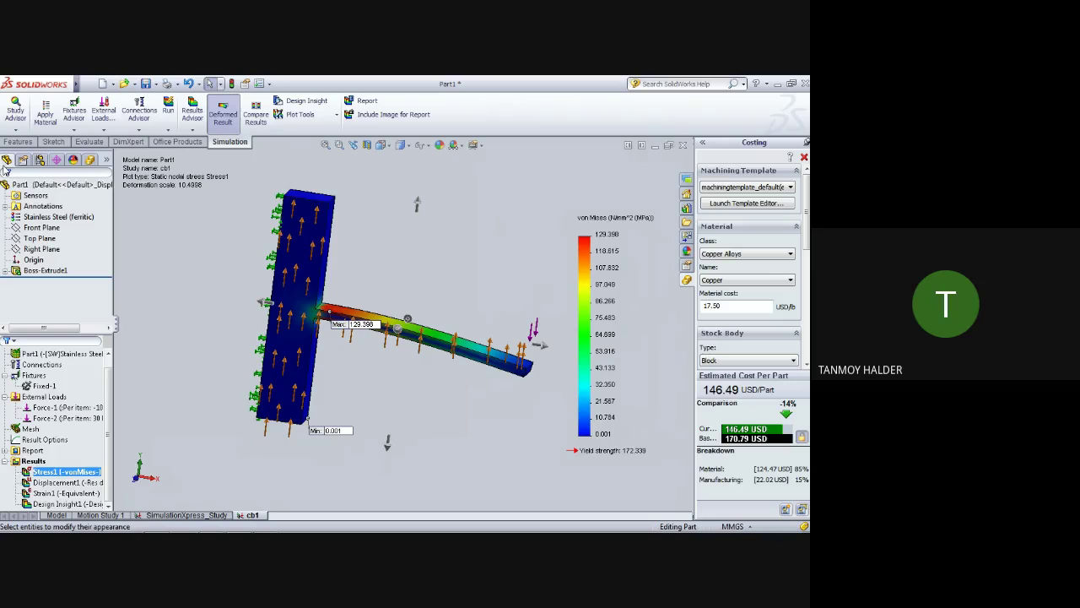
left_click(48, 218)
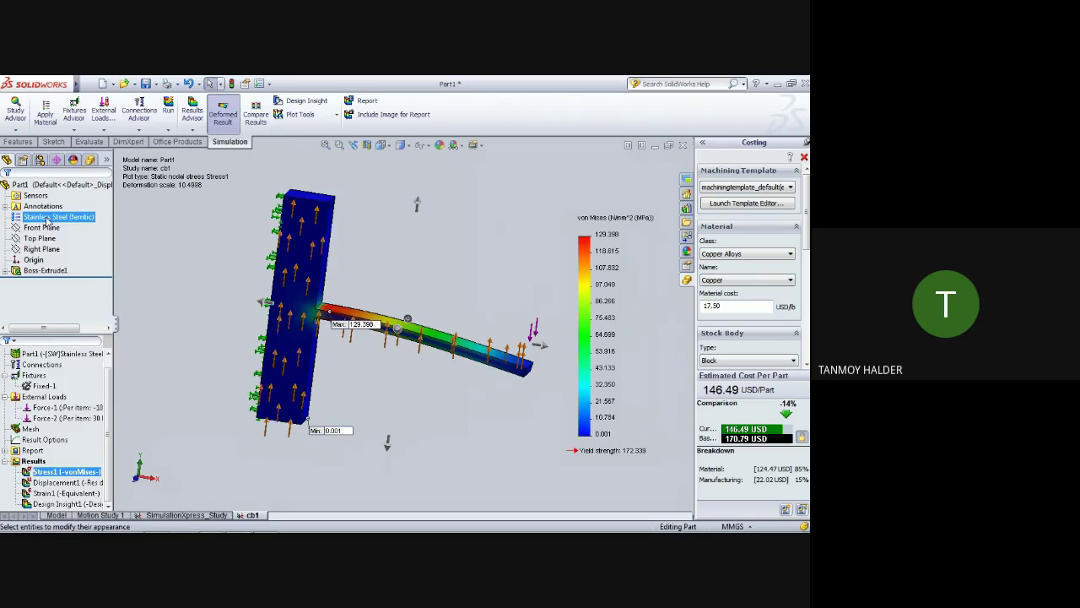
right_click(49, 218)
key("Escape")
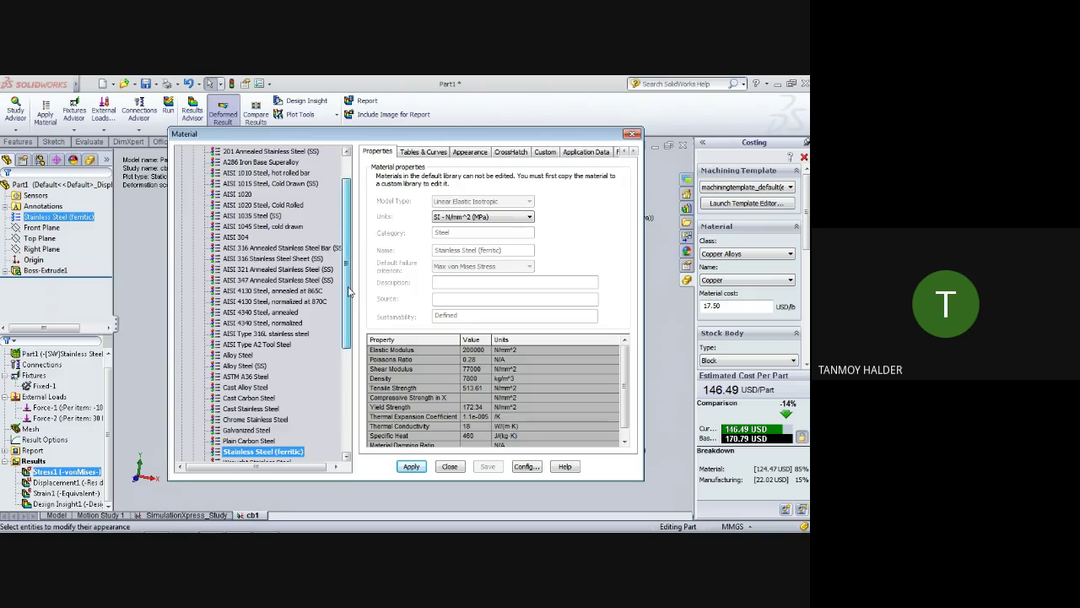
left_click_drag(347, 337, 347, 311)
left_click(193, 173)
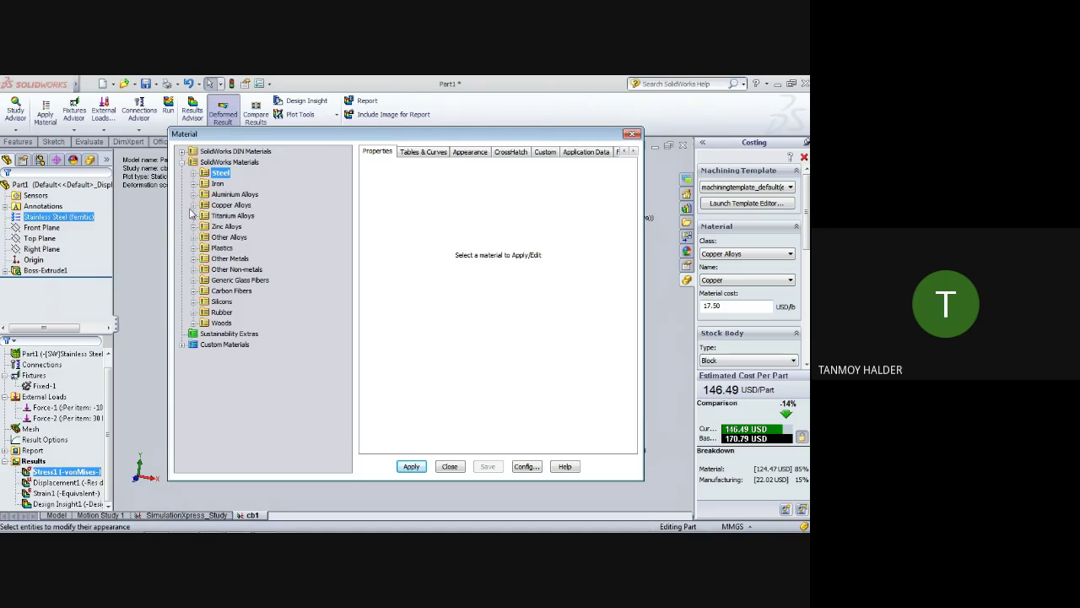
left_click(193, 205)
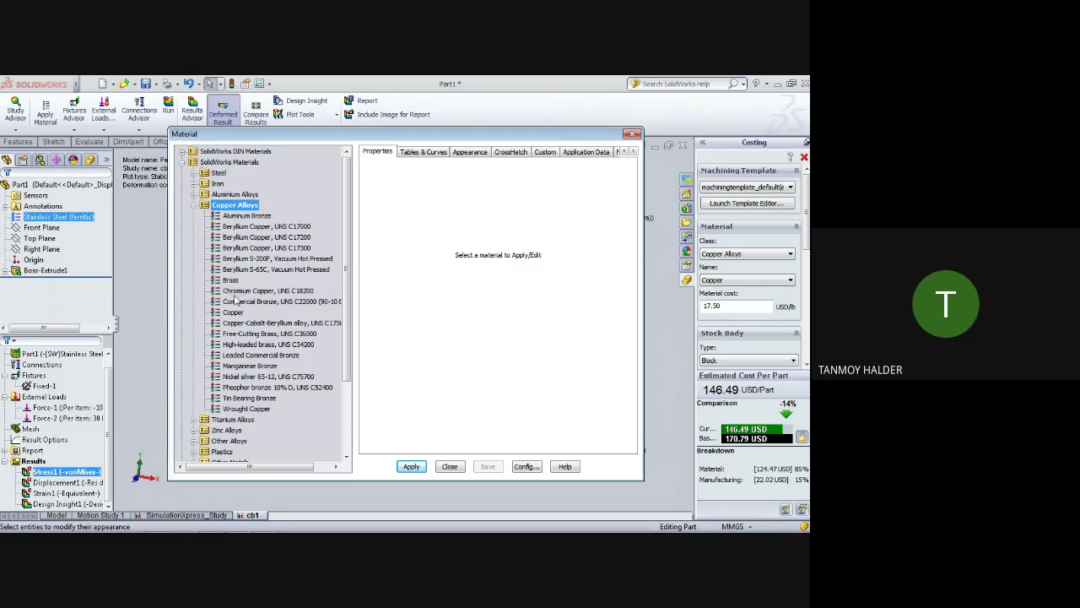
left_click(233, 313)
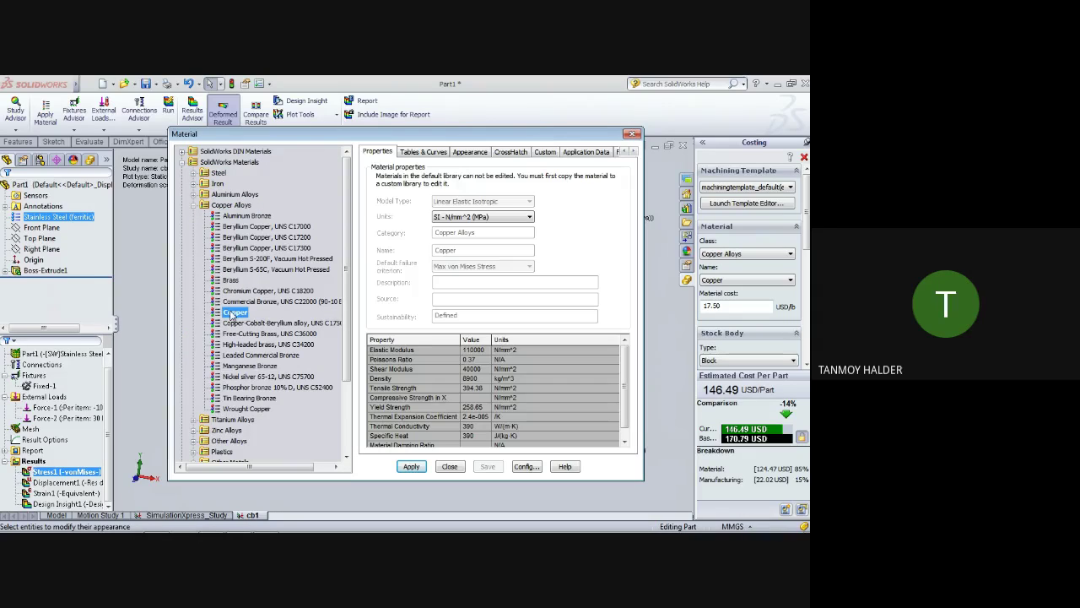
left_click(410, 467)
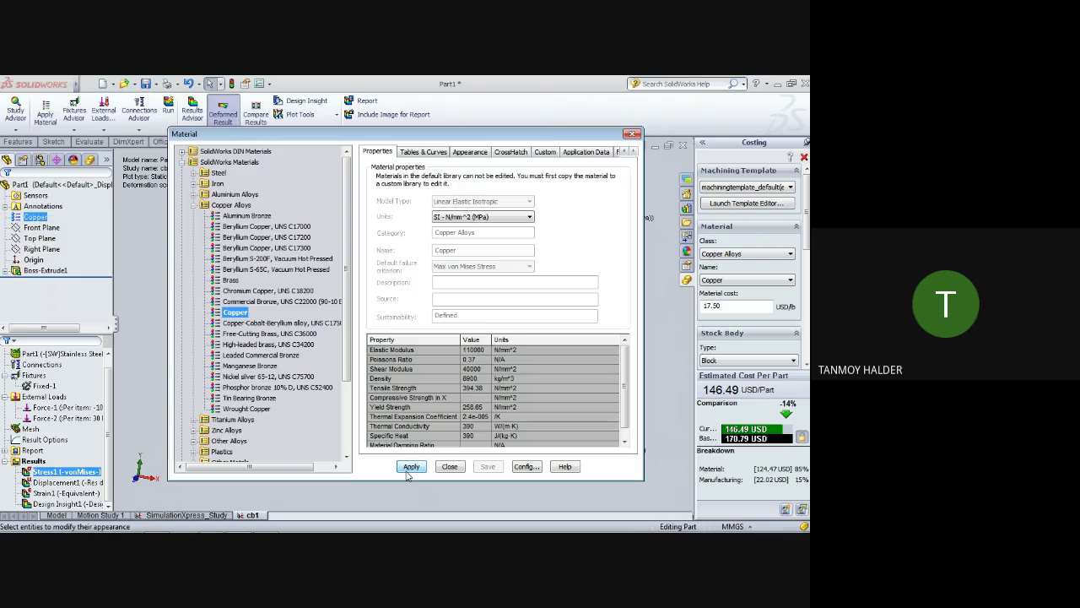
left_click(448, 467)
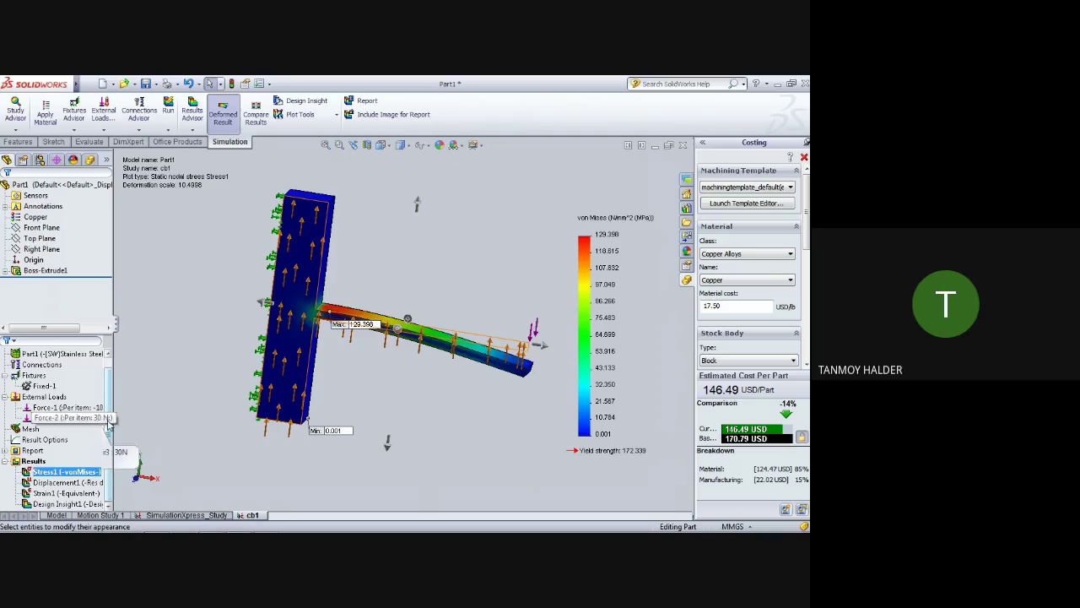
left_click(101, 376)
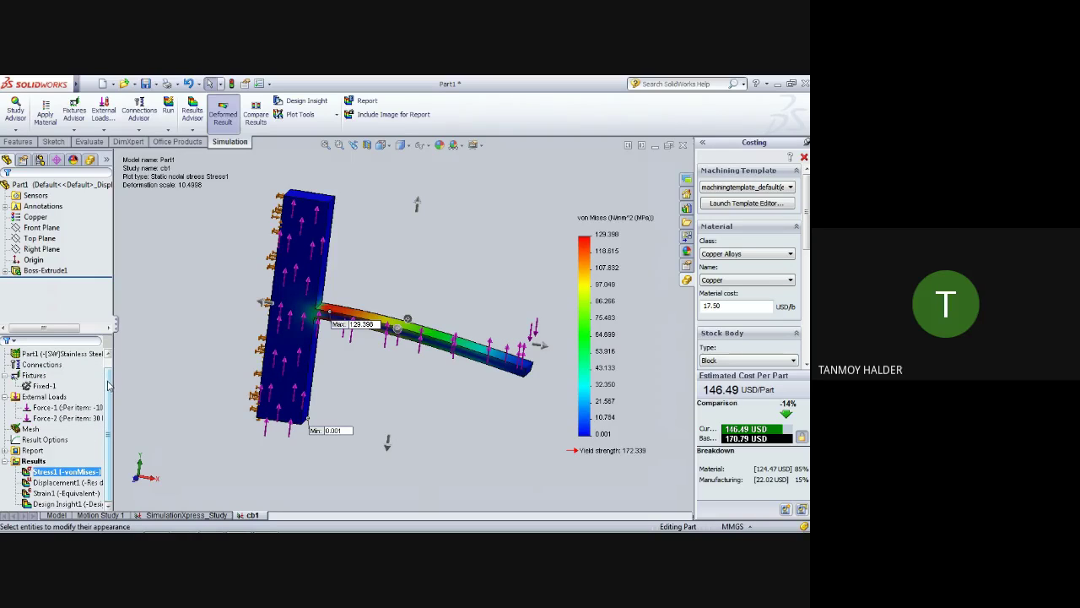
- Apply SolidWorks Materials > Copper Alloys > Copper to Part1 in study cb1
left_click(41, 123)
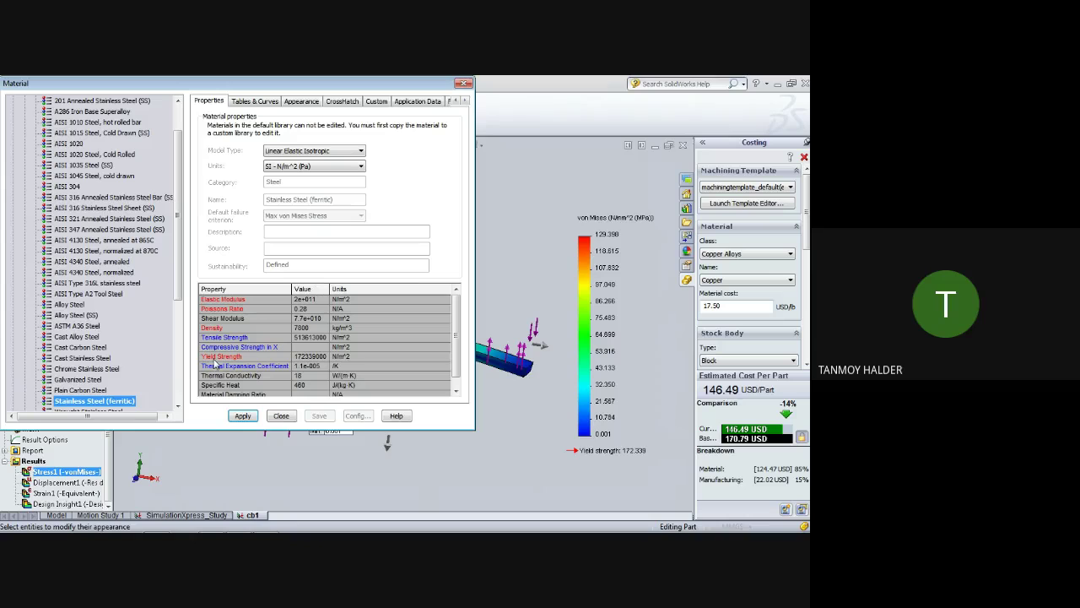
scroll(127, 253, "up", 2)
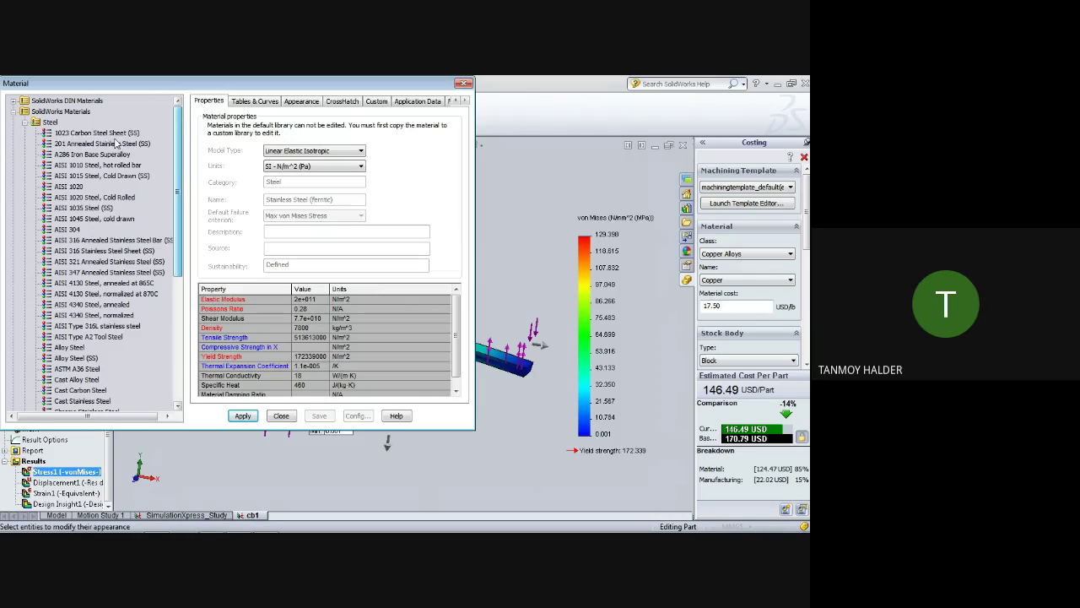
left_click(21, 125)
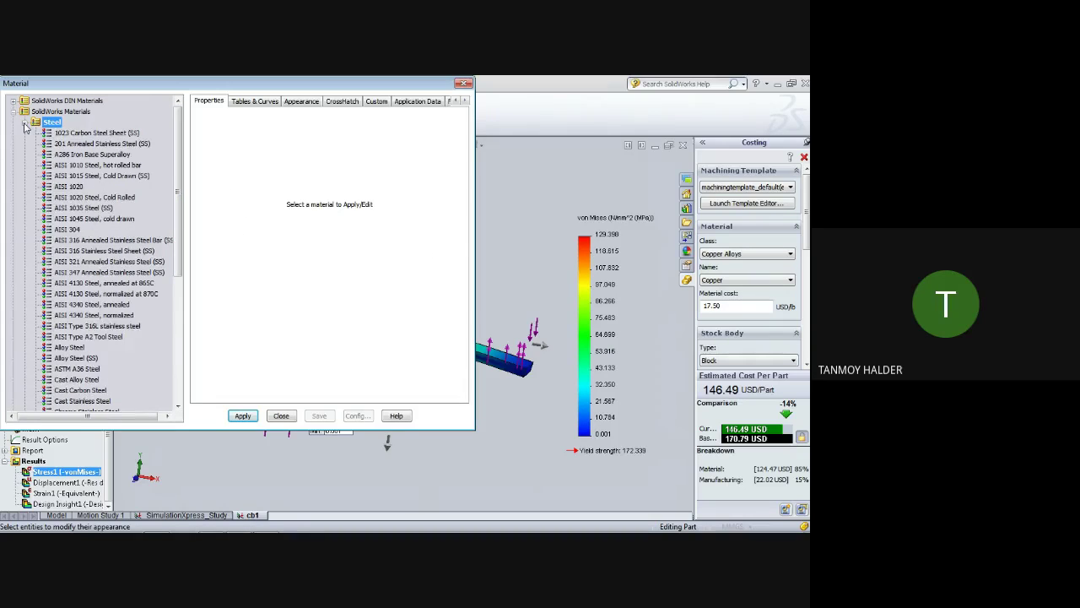
left_click(25, 122)
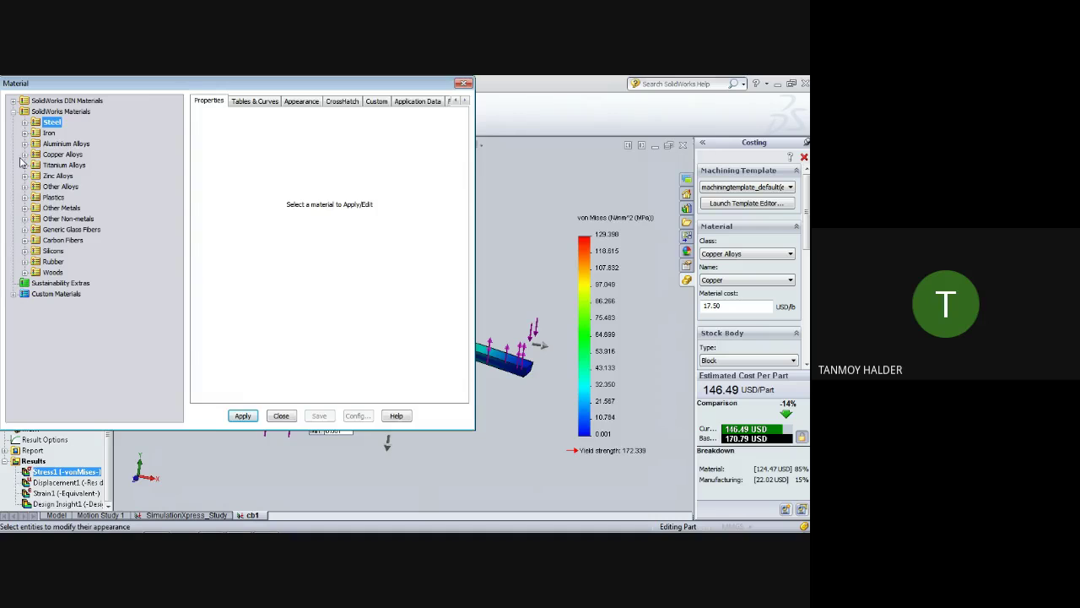
left_click(22, 156)
left_click(24, 154)
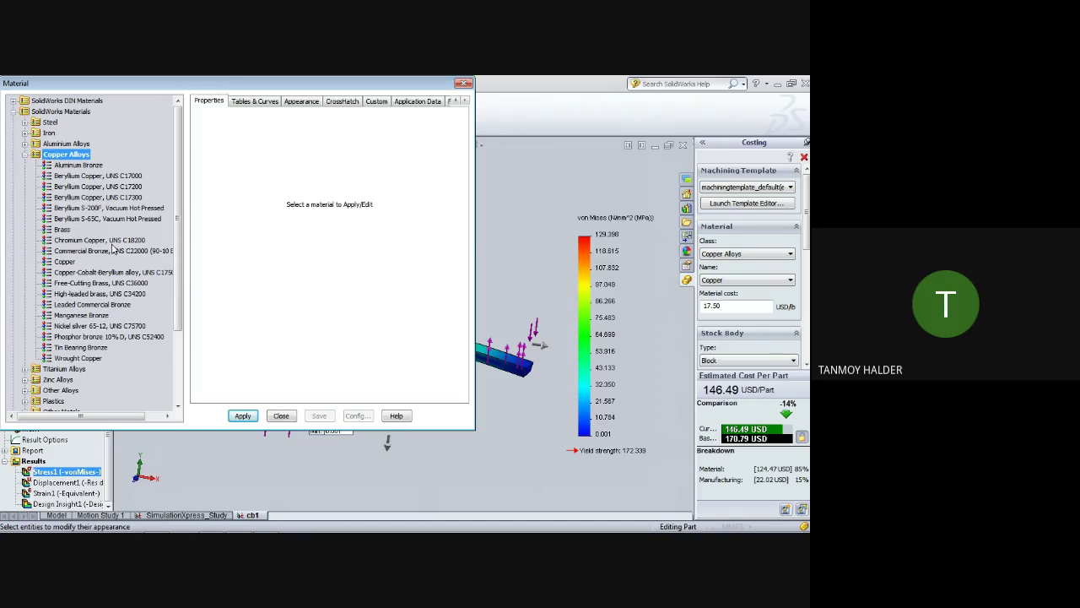
left_click(65, 263)
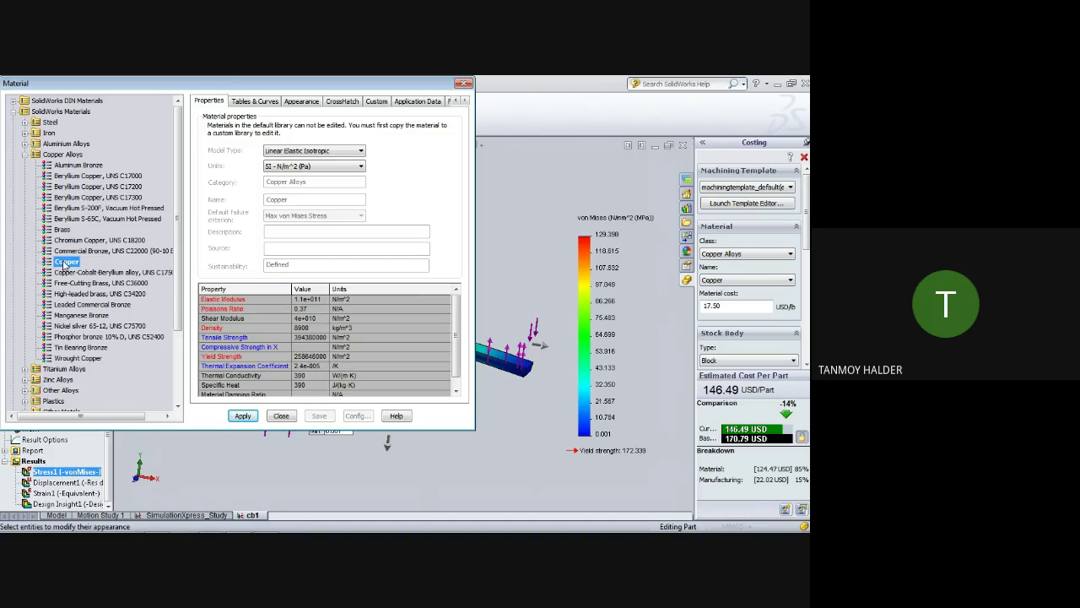
left_click(243, 417)
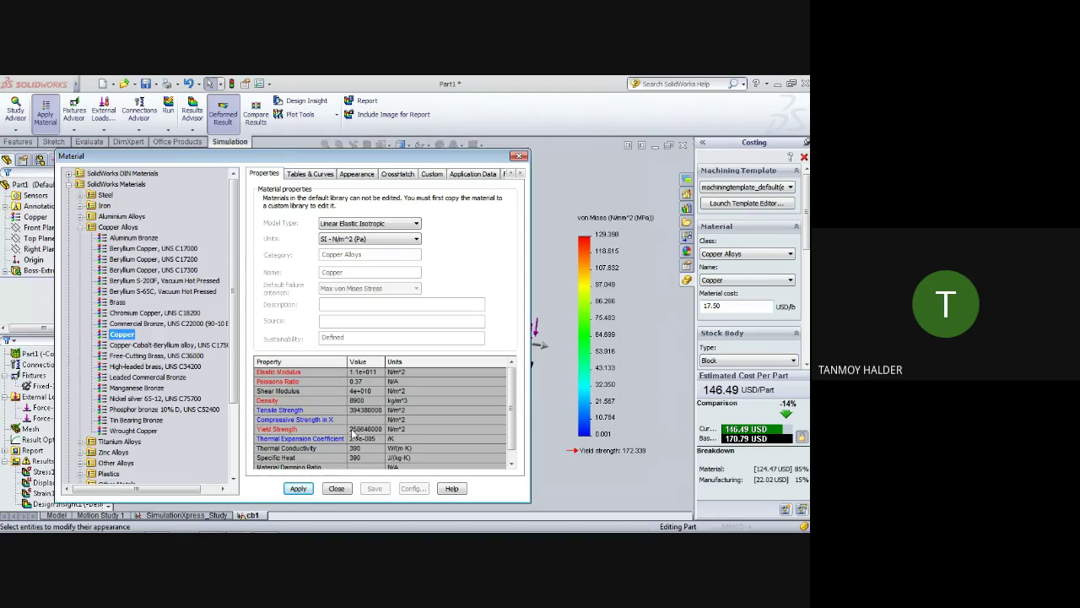
left_click(341, 494)
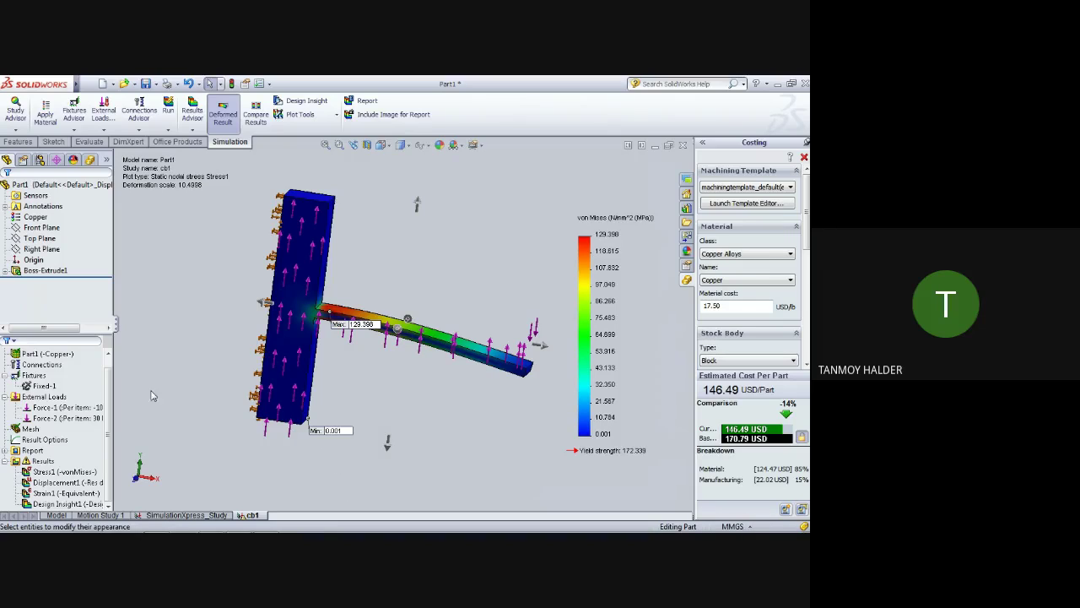
left_click(42, 461)
left_click(5, 462)
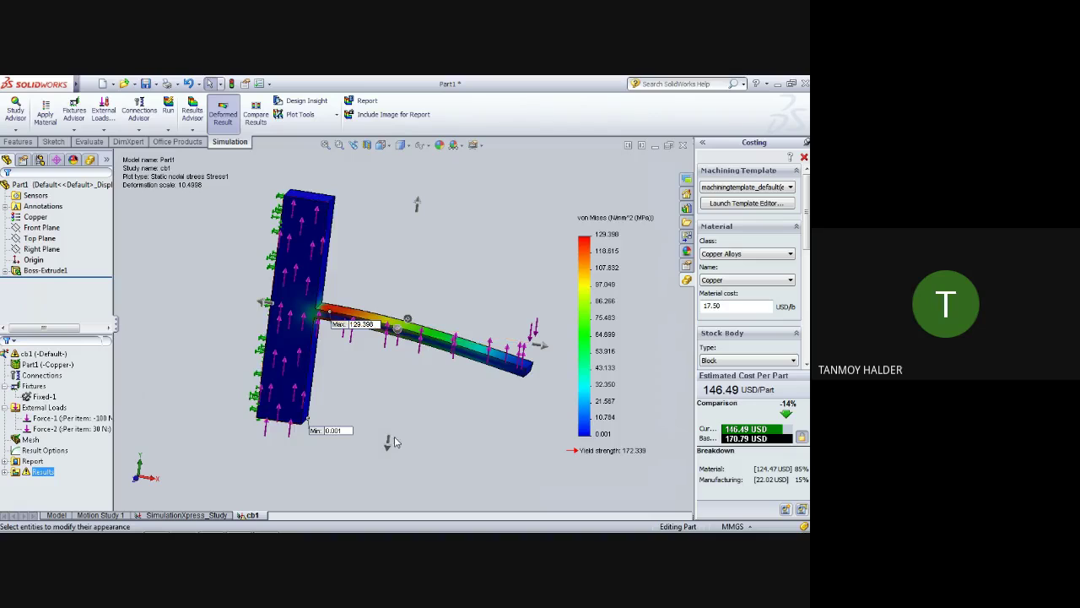
- Rerun study cb1 with Copper, giving 127.577 MPa peak stress, and confirm Copper in Apply Material
left_click(193, 127)
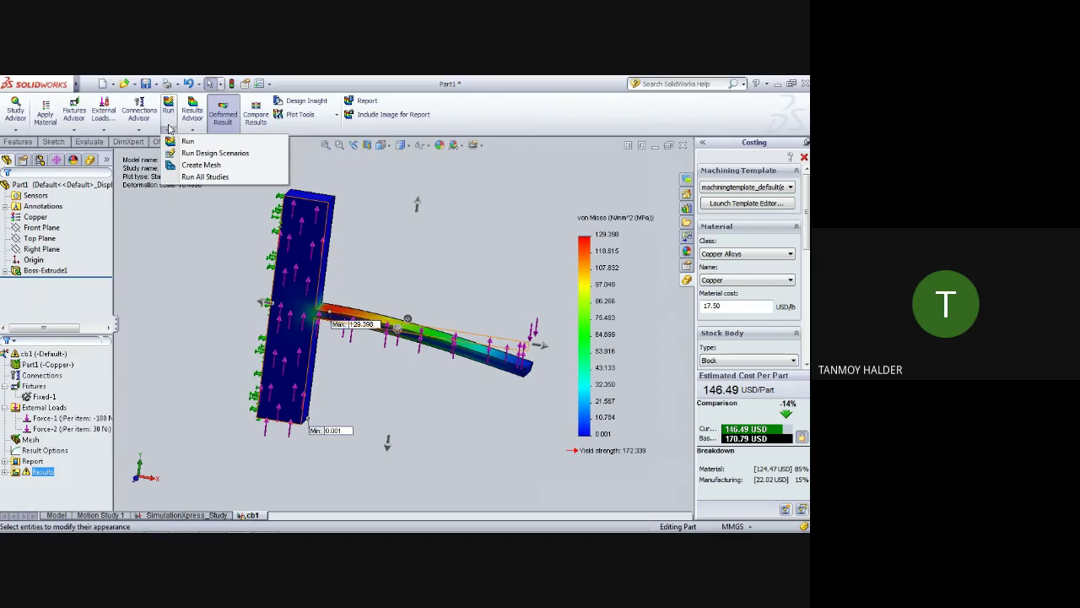
left_click(185, 142)
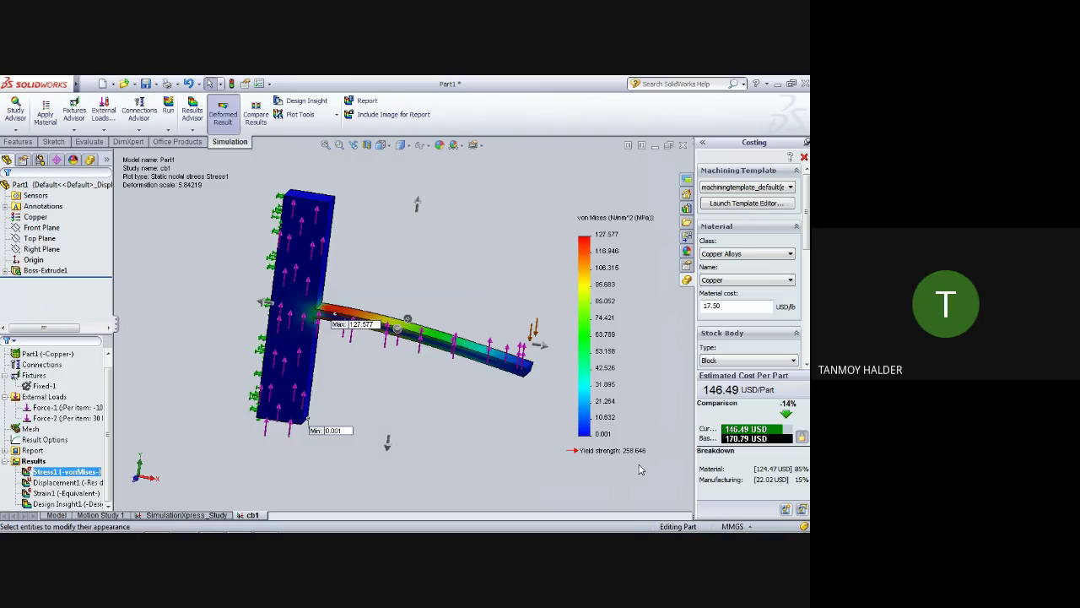
middle_click_drag(637, 479, 603, 472)
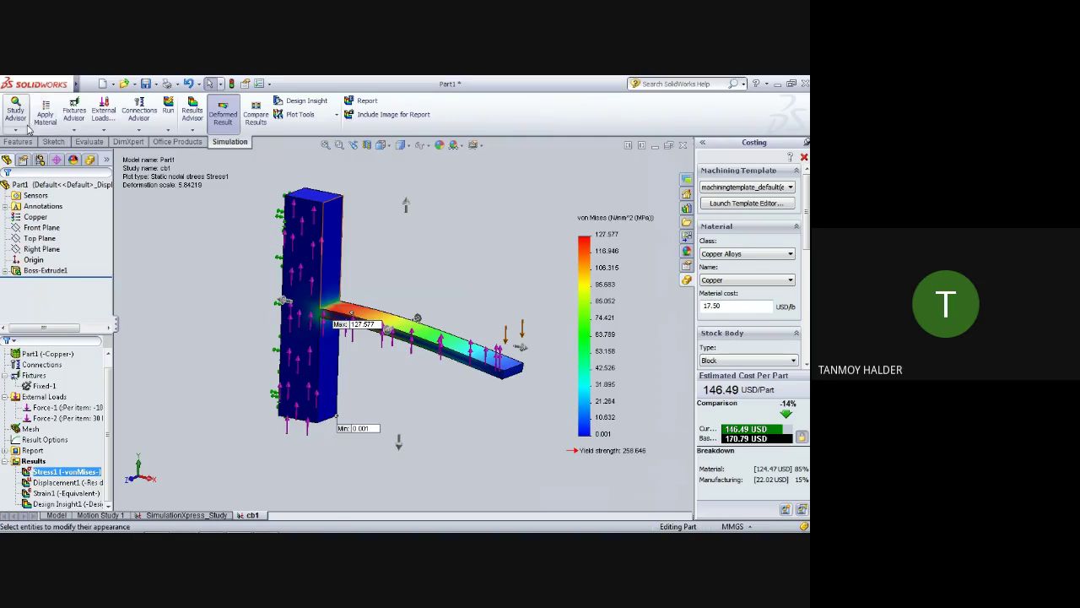
left_click(53, 126)
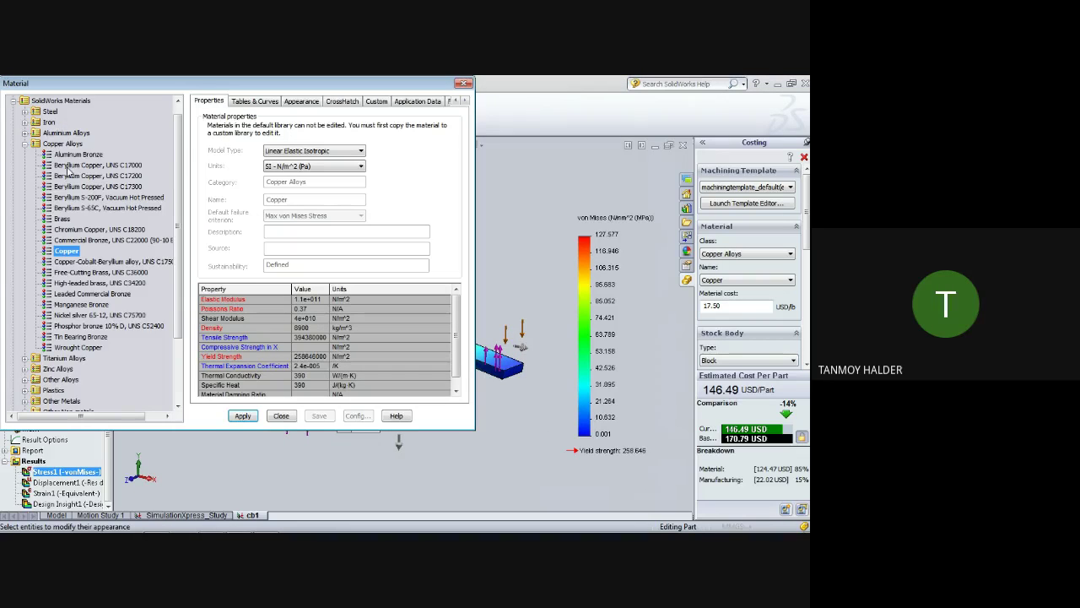
left_click(463, 83)
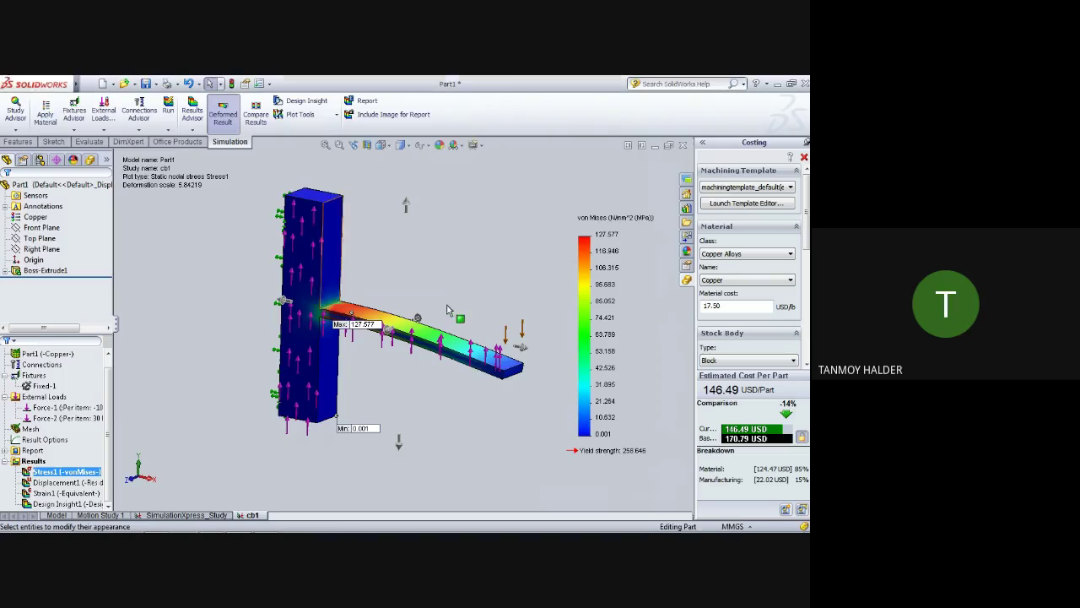
mouse_move(417, 422)
middle_mouse_down()
mouse_move(476, 395)
mouse_move(449, 407)
mouse_move(540, 397)
mouse_move(597, 408)
middle_mouse_up()
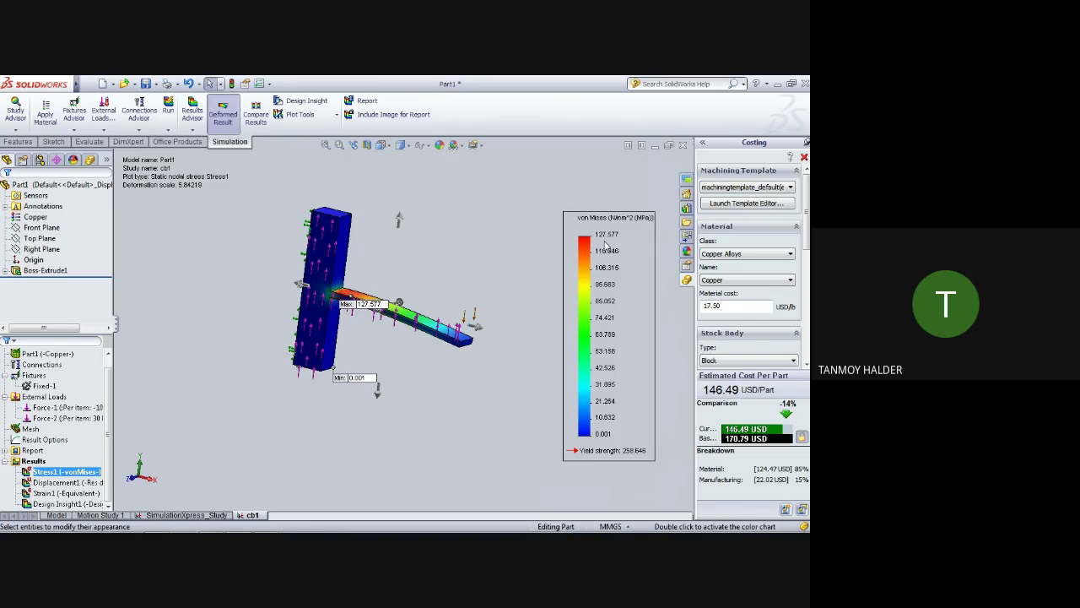
- Orbit the Displacement1 plot, peaking at 2.483 mm at the beam tip, then redisplay Stress1
double_click(54, 484)
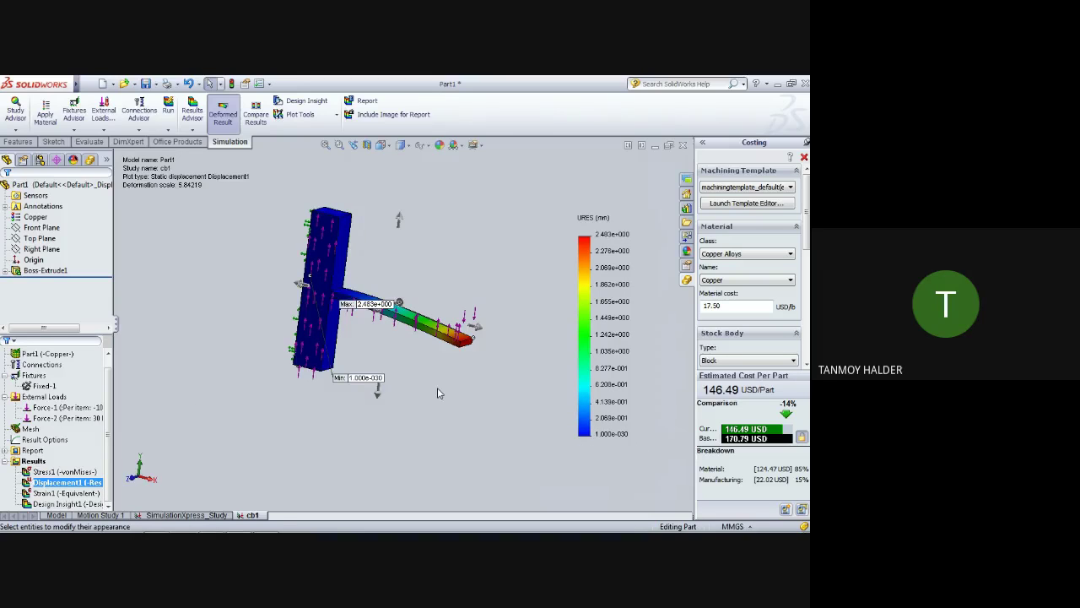
middle_click_drag(438, 393, 379, 220)
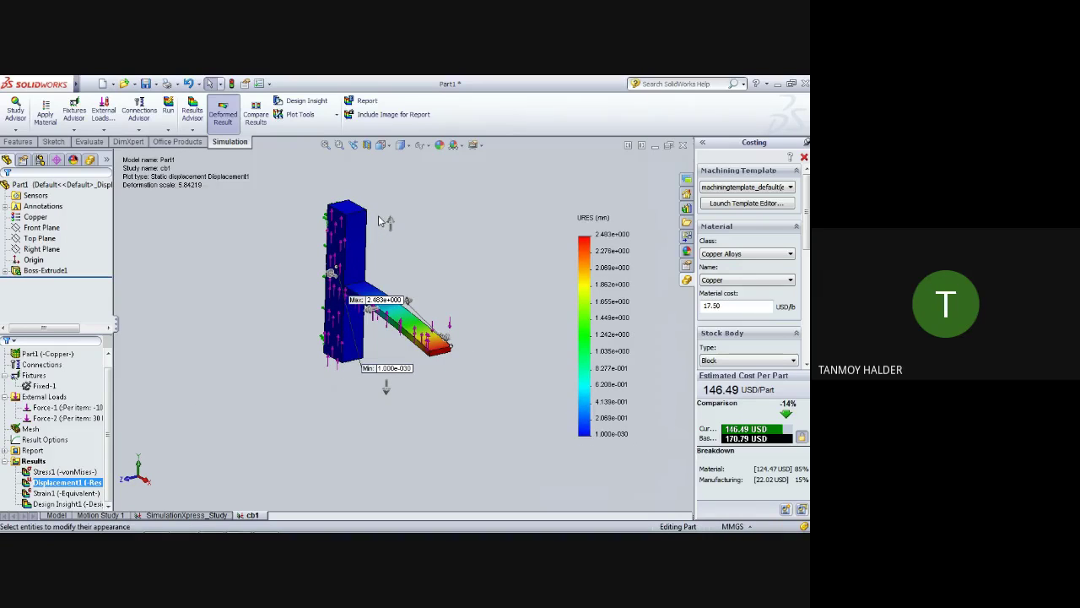
mouse_move(507, 342)
middle_mouse_down()
mouse_move(459, 301)
mouse_move(467, 411)
middle_mouse_up()
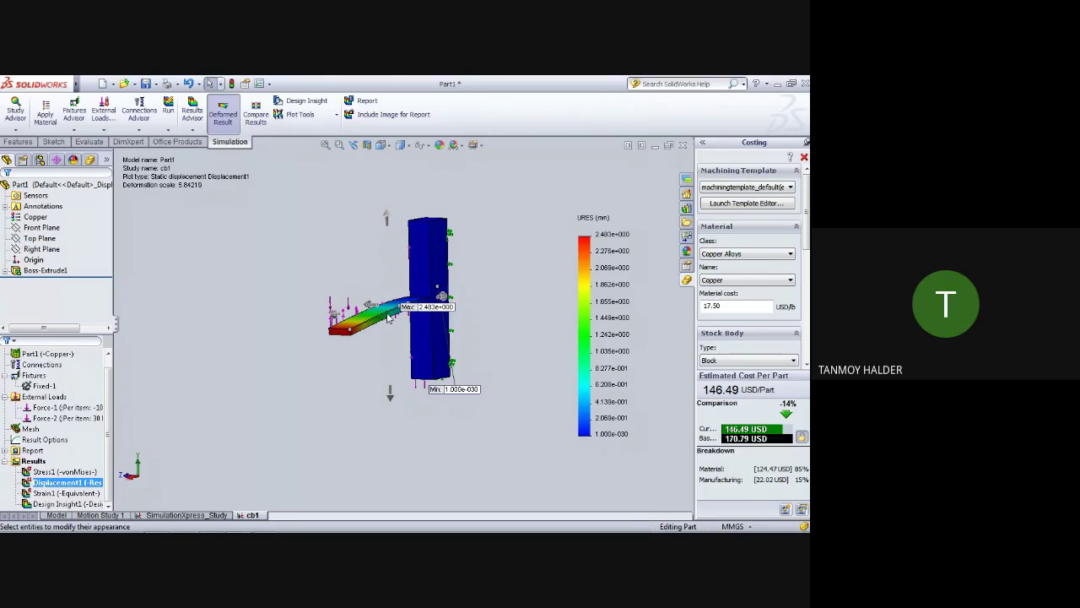
middle_click_drag(463, 322, 485, 304)
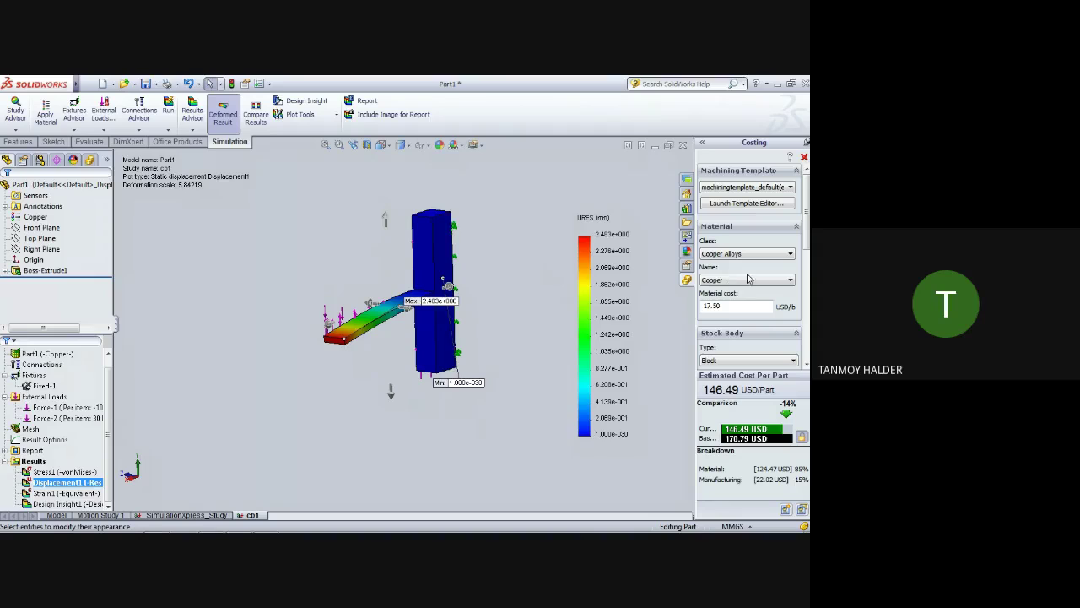
middle_click_drag(259, 324, 403, 261)
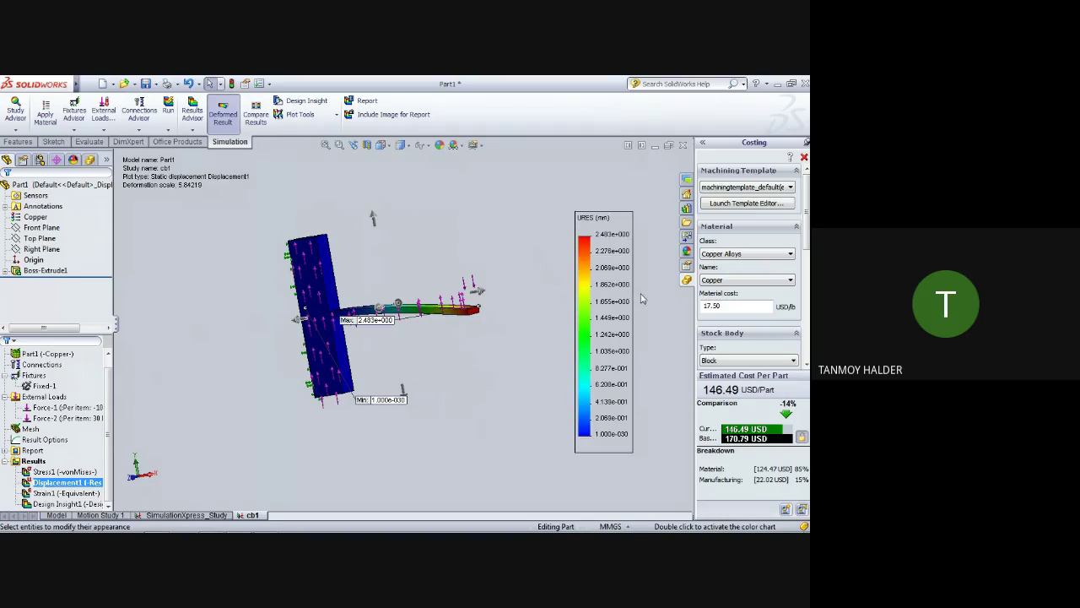
left_click(39, 474)
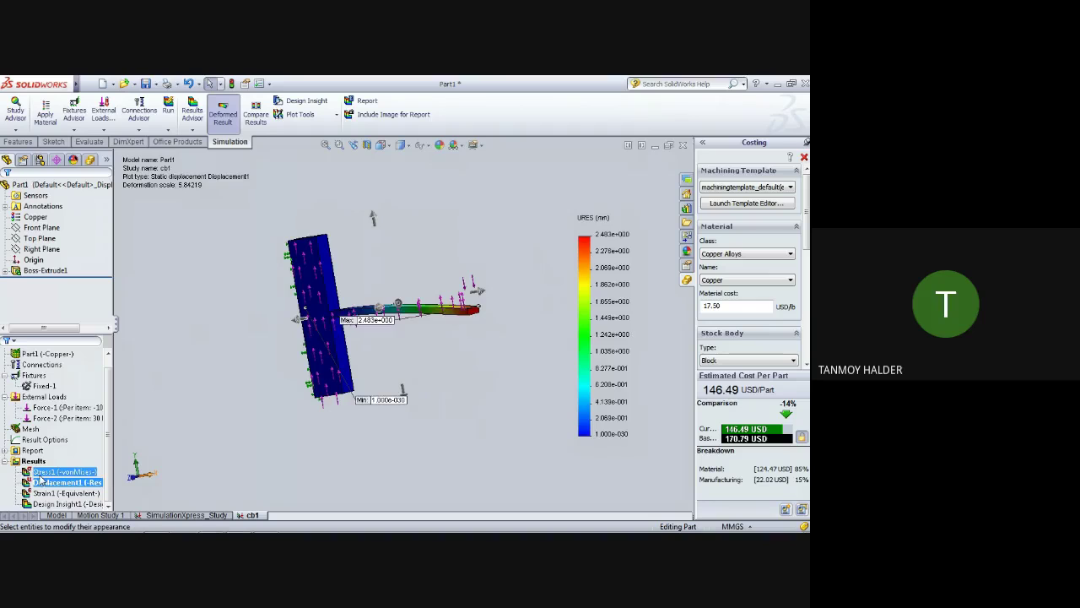
double_click(39, 474)
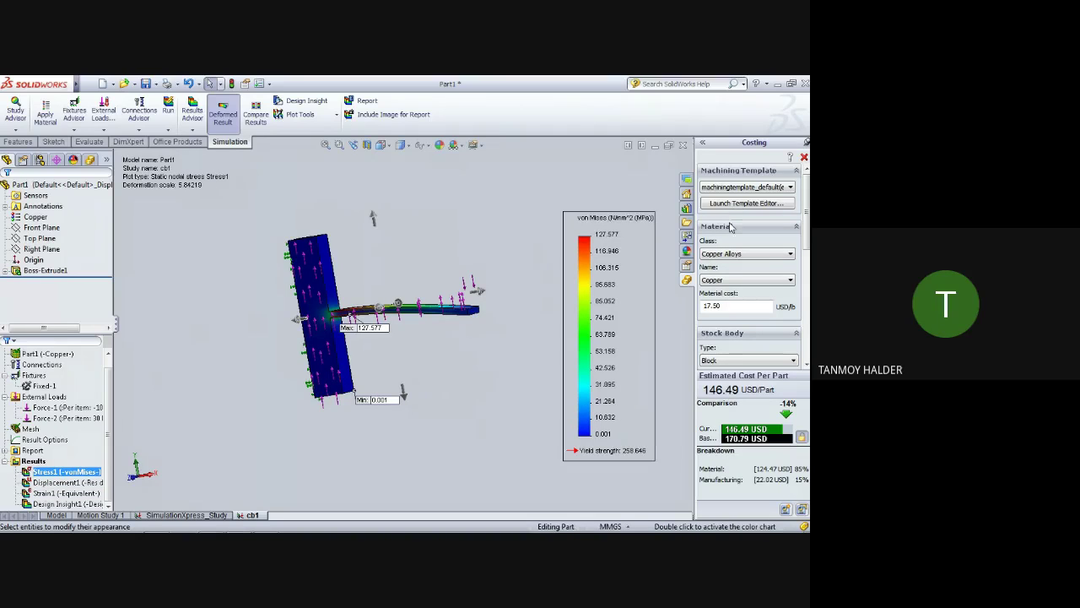
left_click(172, 142)
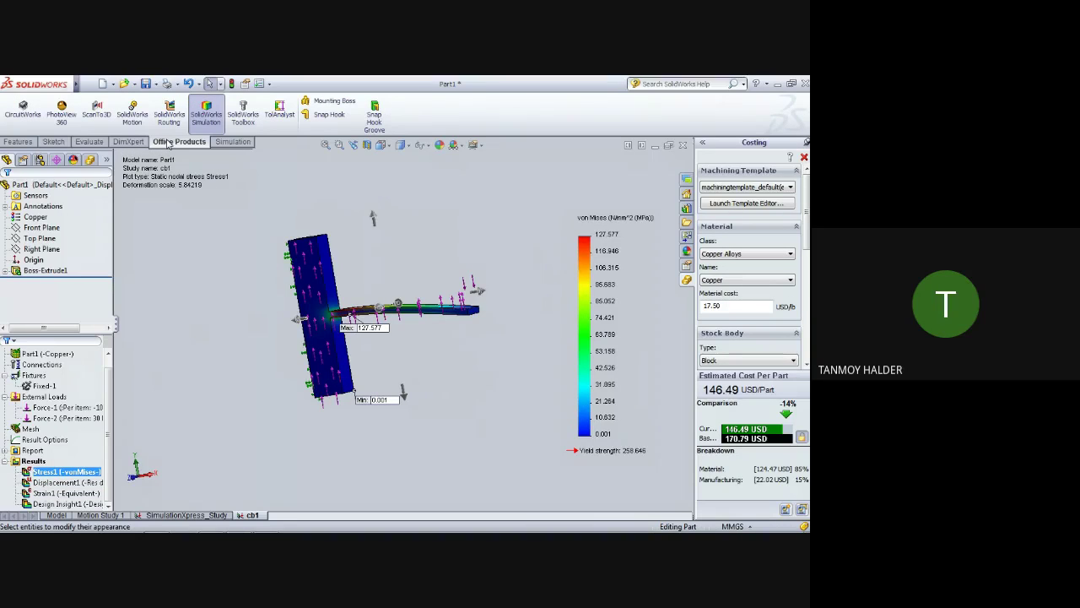
left_click(18, 141)
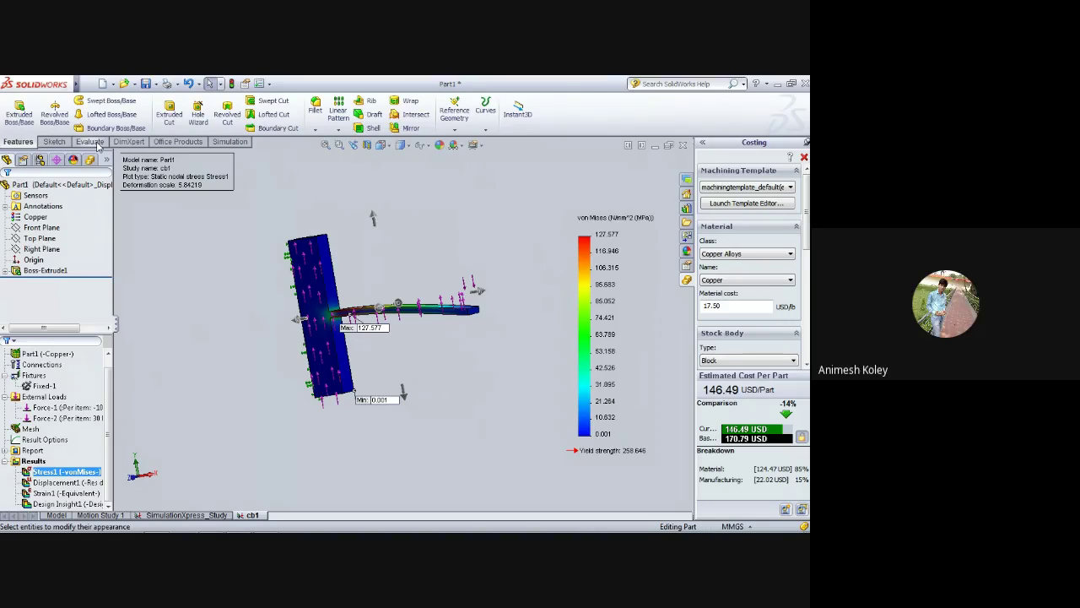
left_click(90, 142)
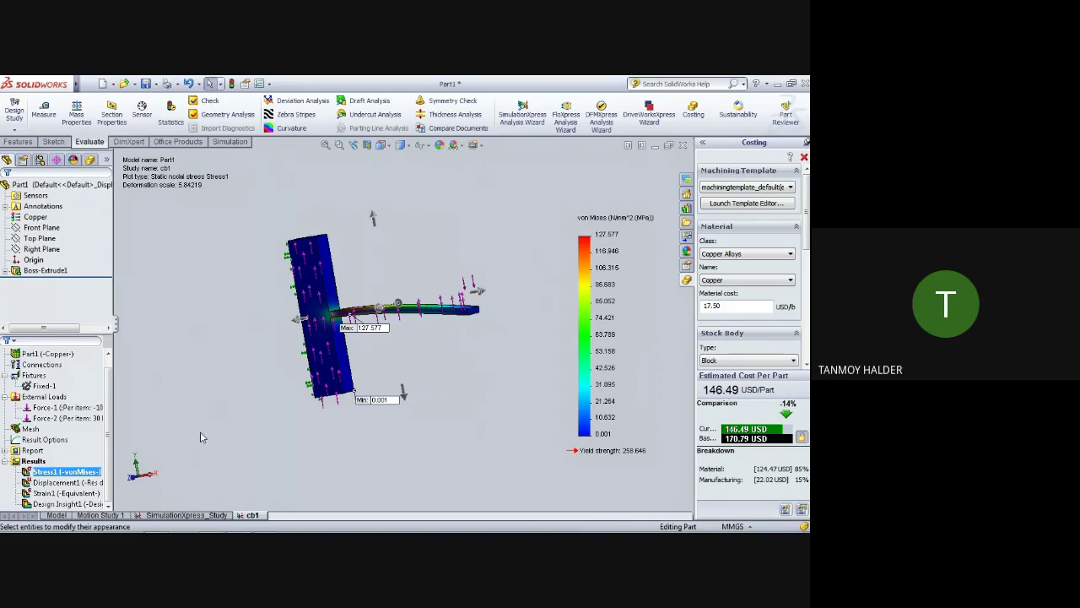
left_click(230, 141)
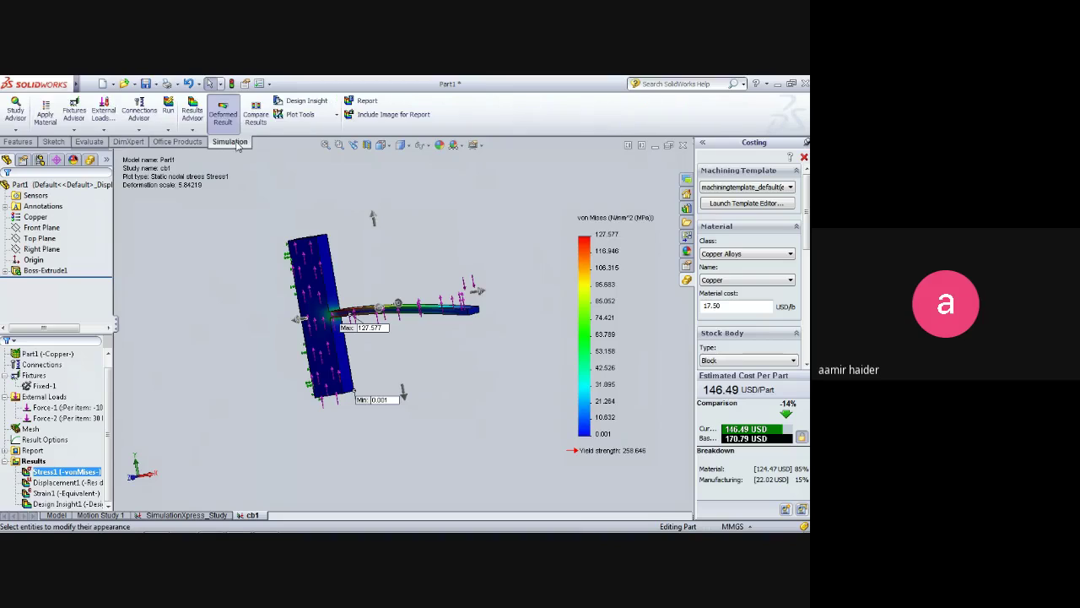
left_click(179, 142)
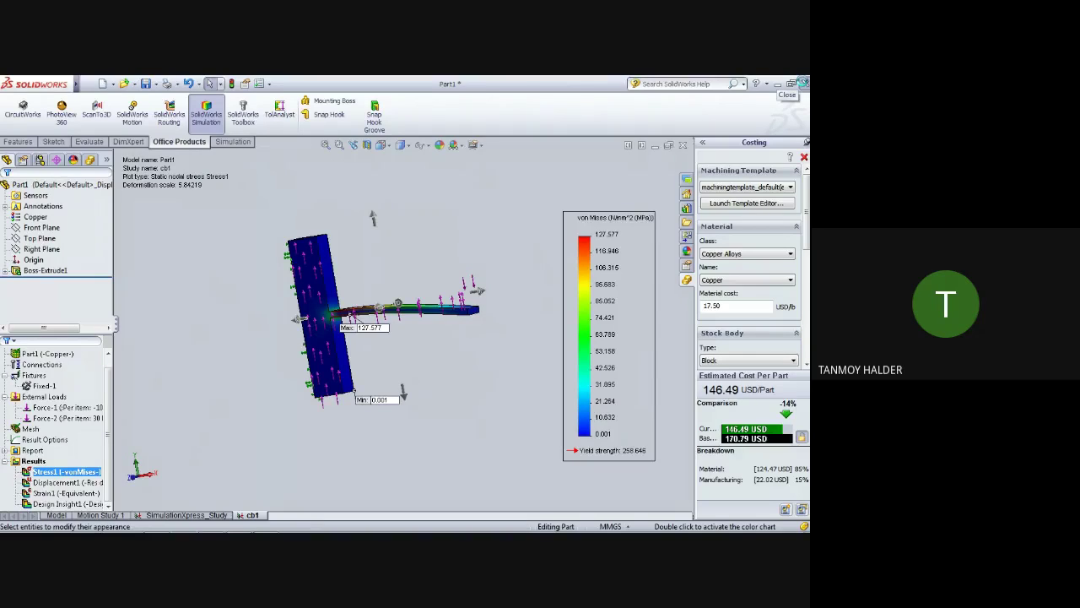
- Show the Word simulation report, then switch to the Google Meet window in Firefox
left_click(804, 82)
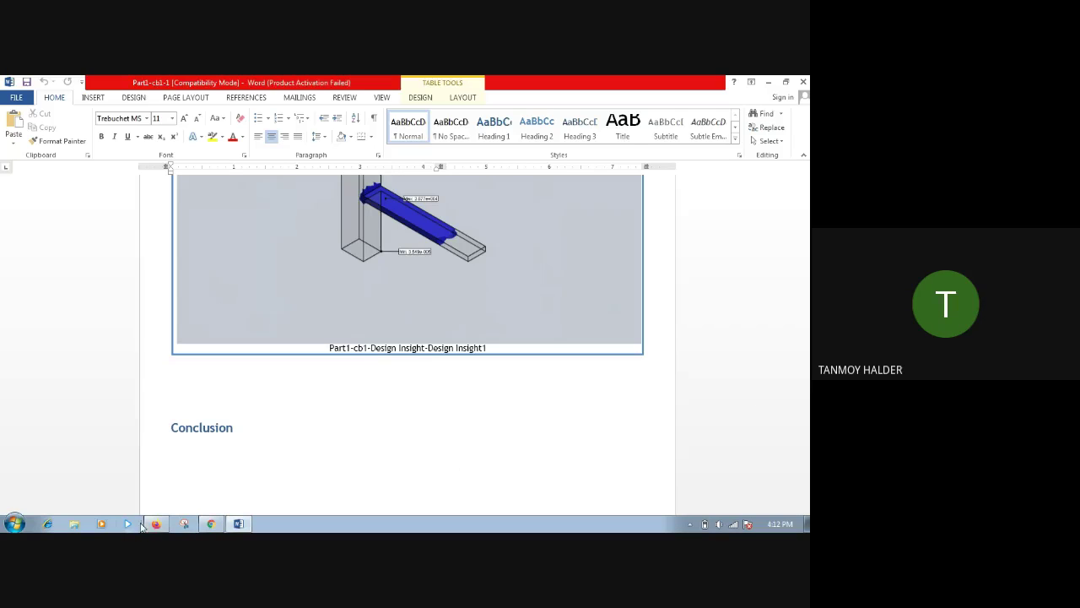
mouse_move(155, 524)
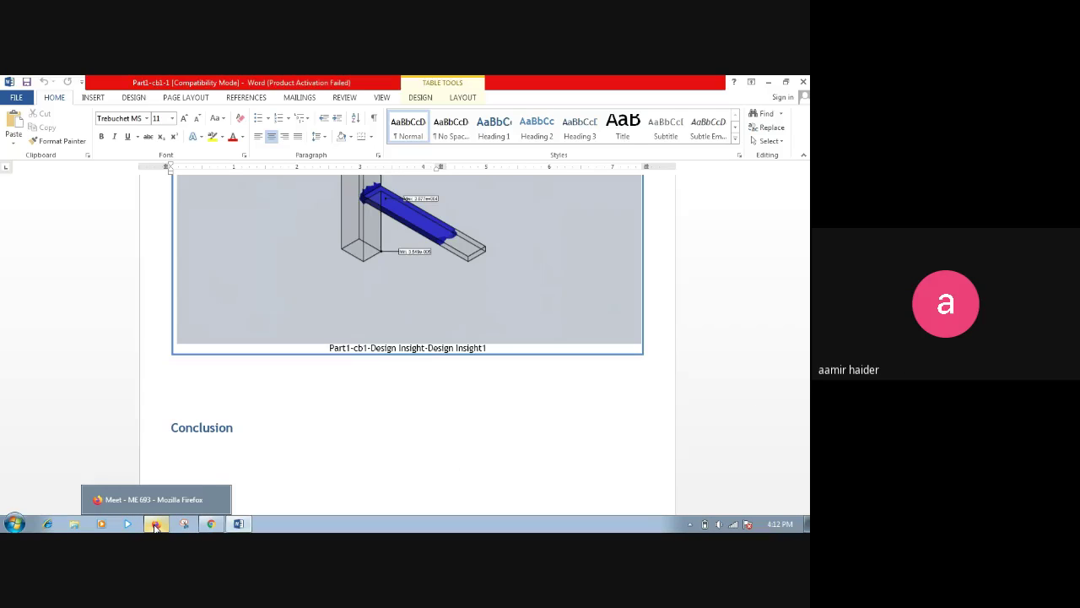
left_click(155, 524)
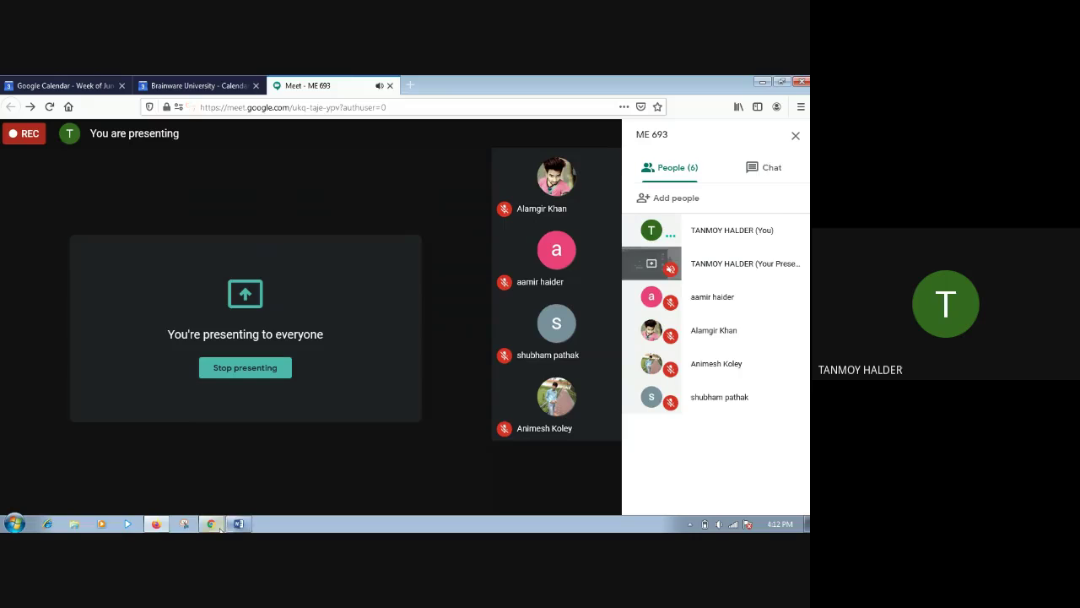
- Glance at the Google results on DIN materials, return to the ME 693 Meet, and leave the call
left_click(240, 524)
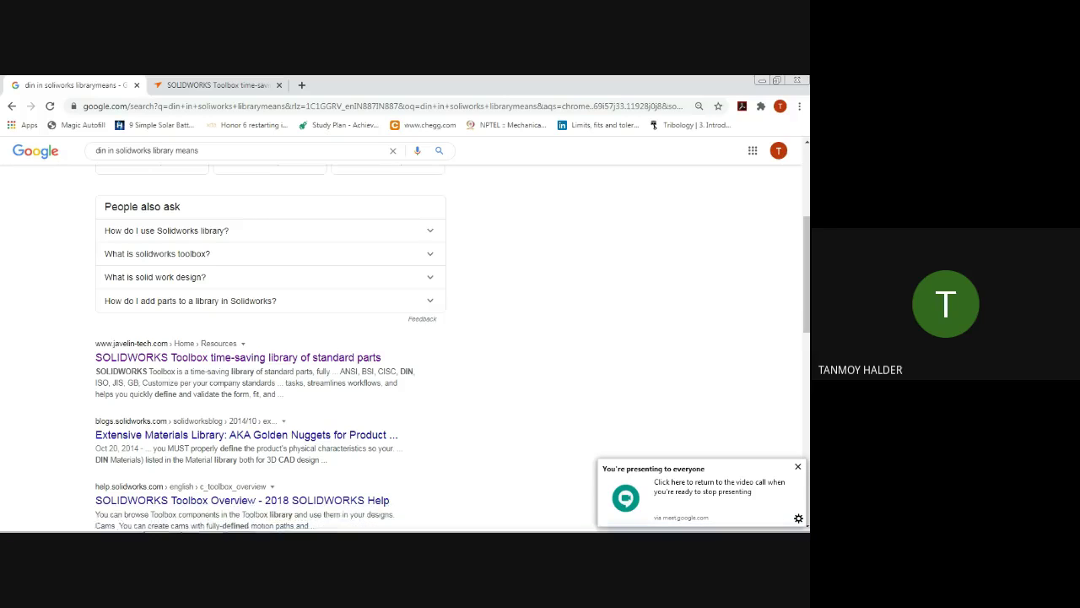
left_click(155, 524)
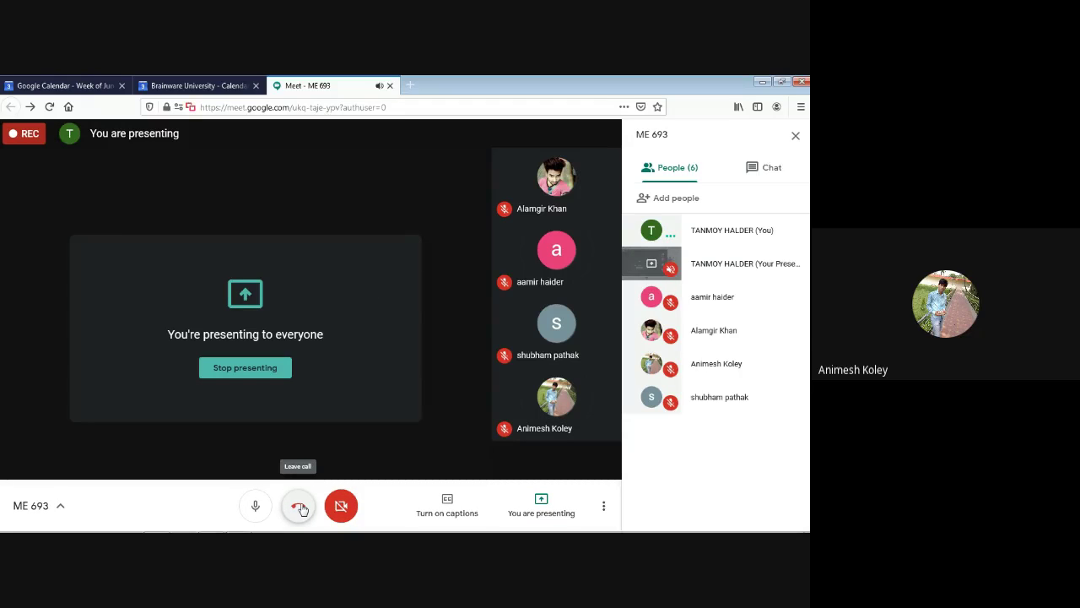
left_click(301, 507)
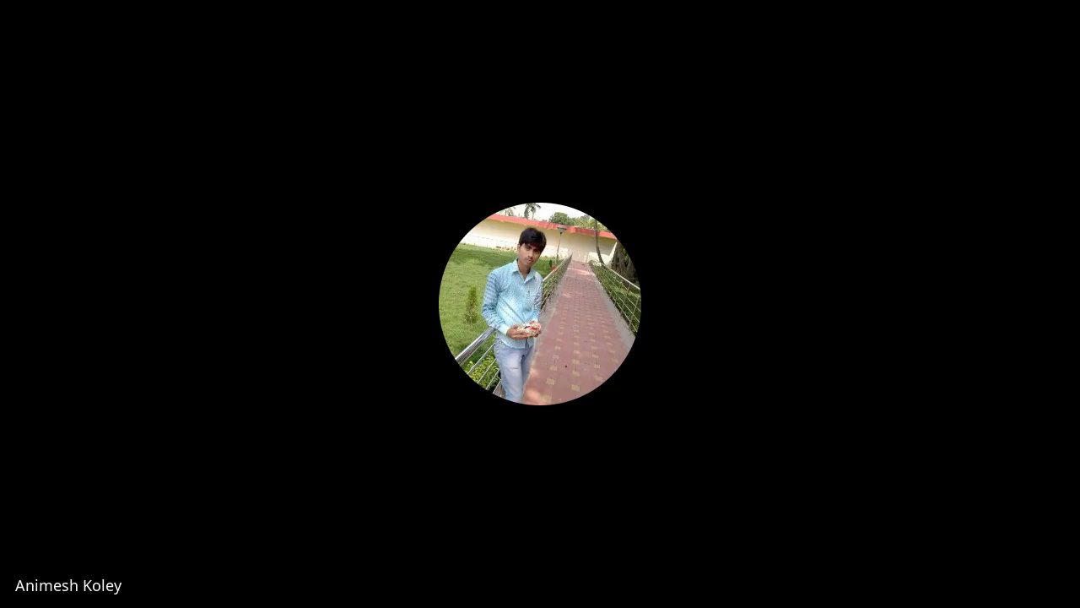